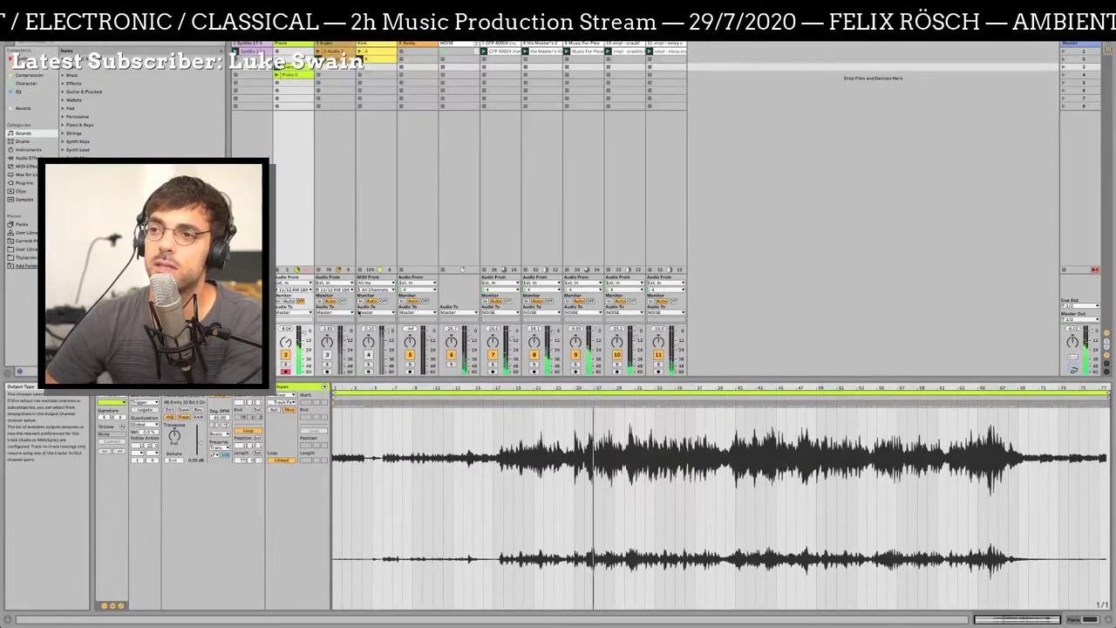
Unmute the 3 Audio track and compare playback with and without the Kick track, leaving Kick active
left_click(327, 354)
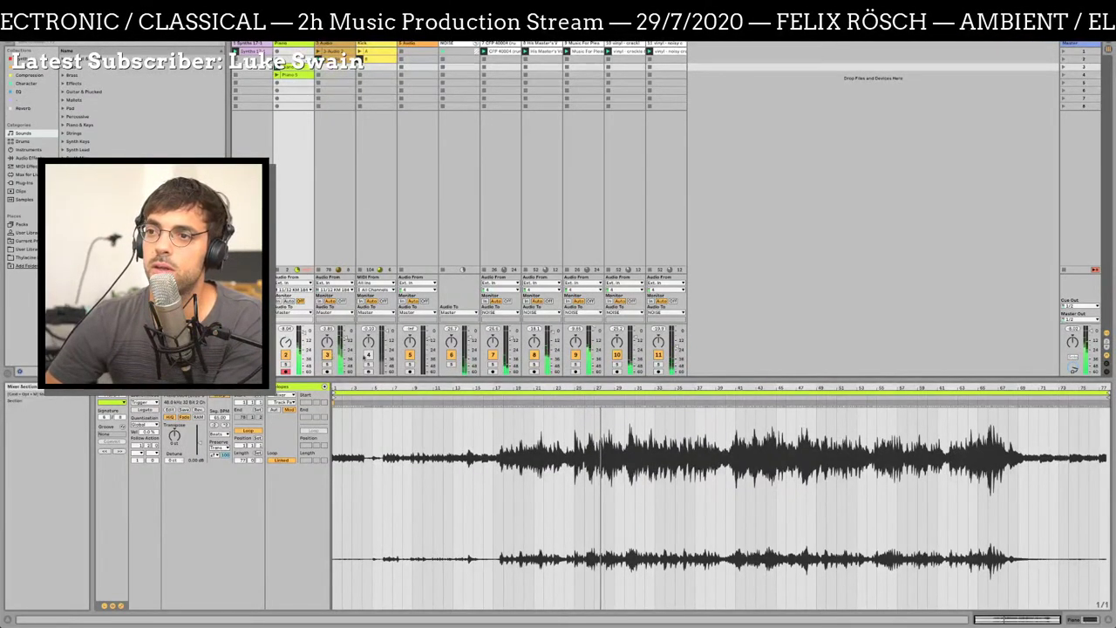
left_click(368, 355)
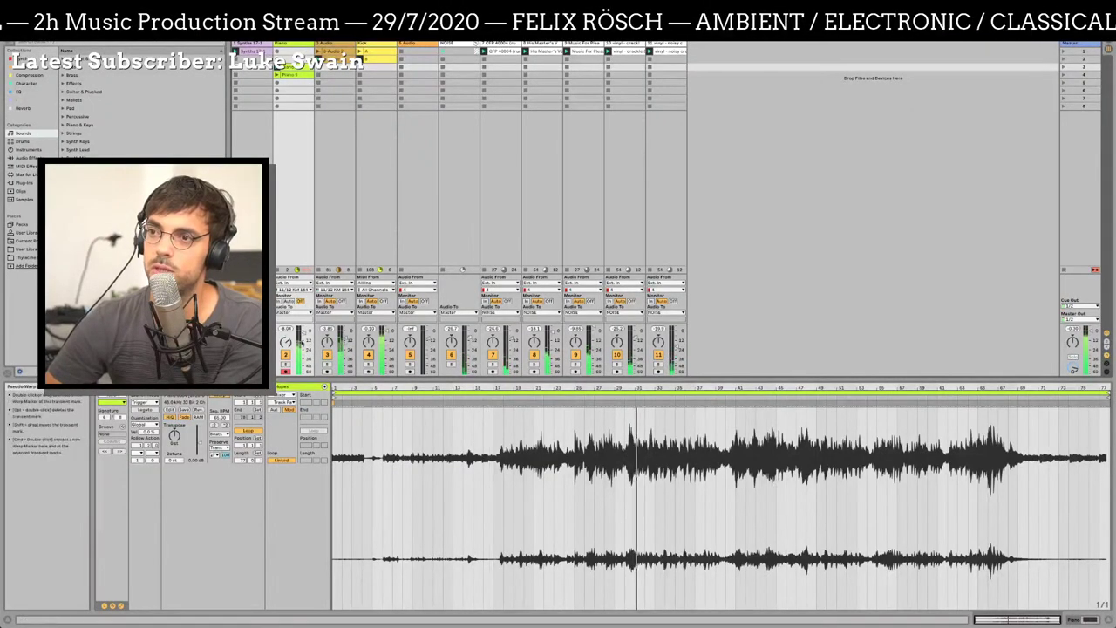
left_click(368, 354)
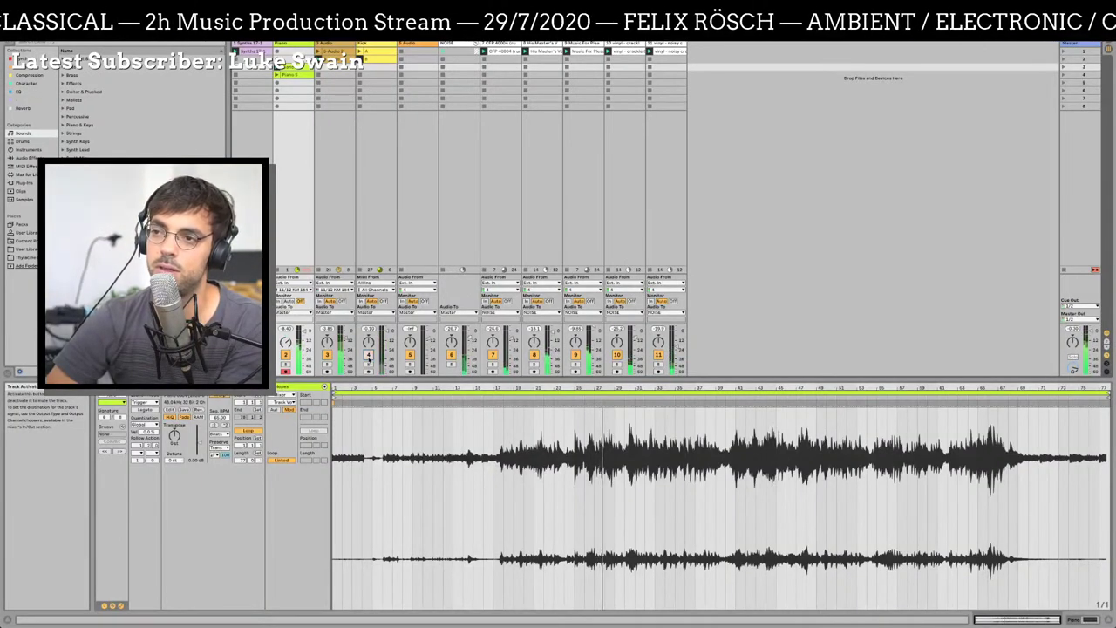
left_click(368, 354)
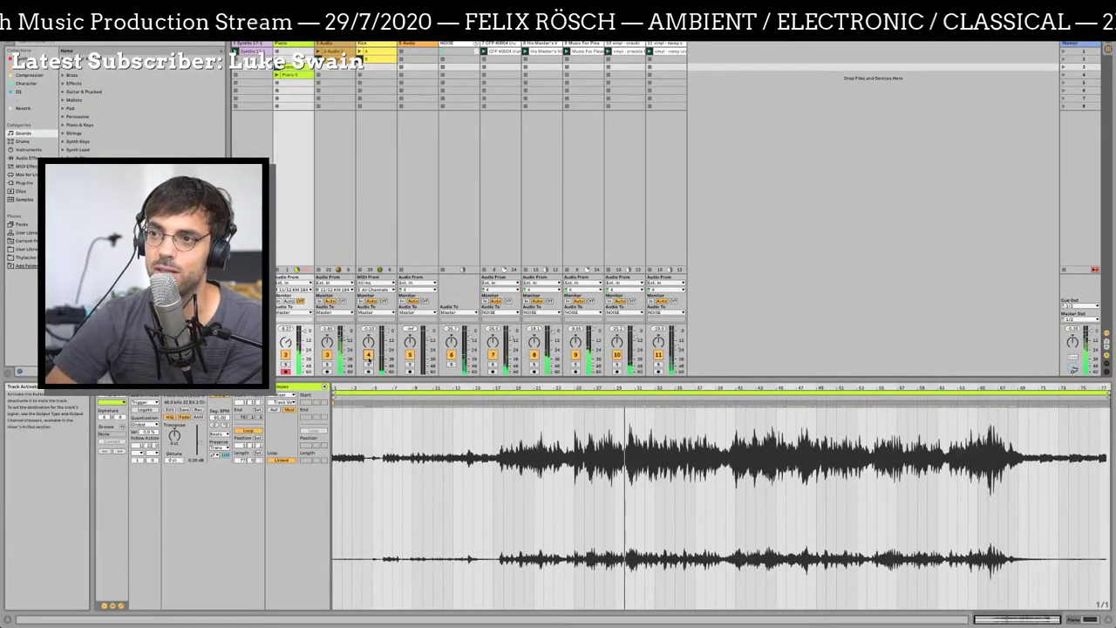
left_click(368, 355)
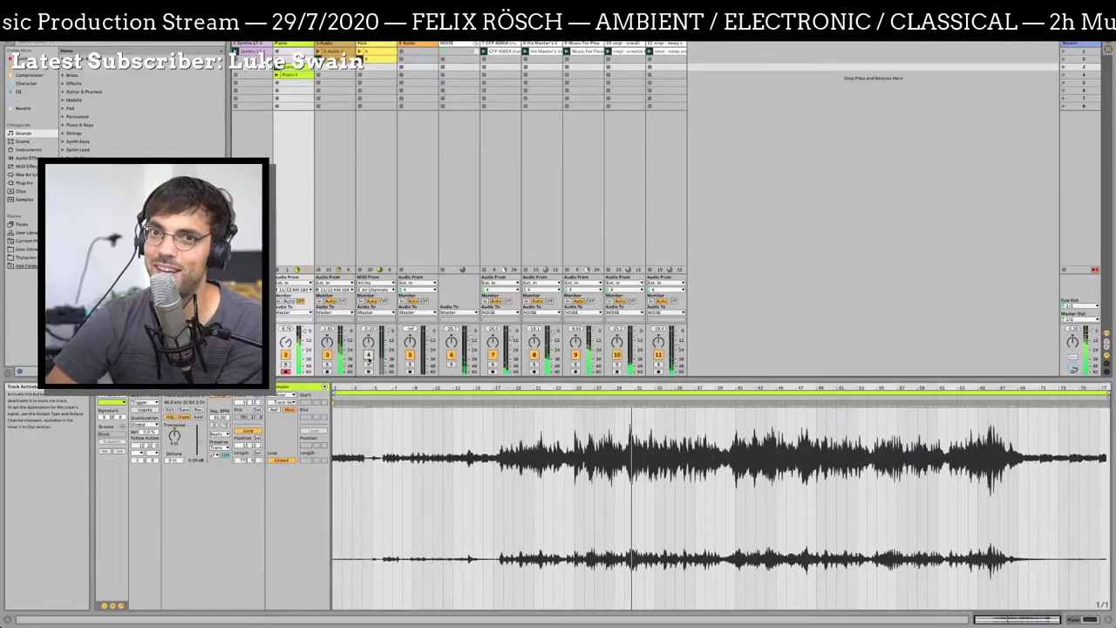
left_click(368, 354)
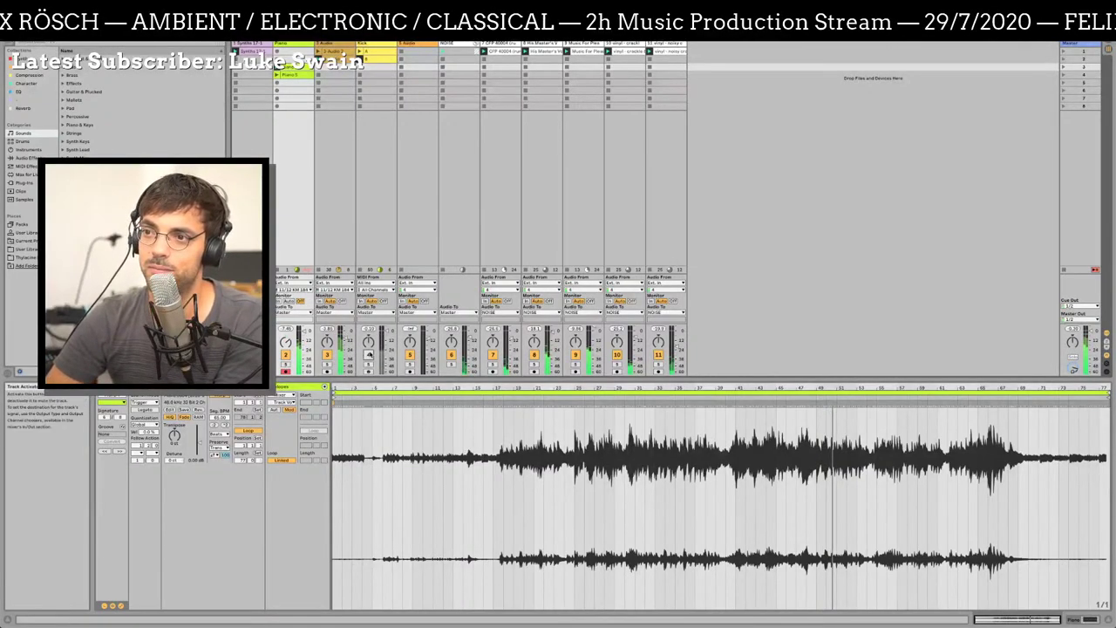
left_click(368, 354)
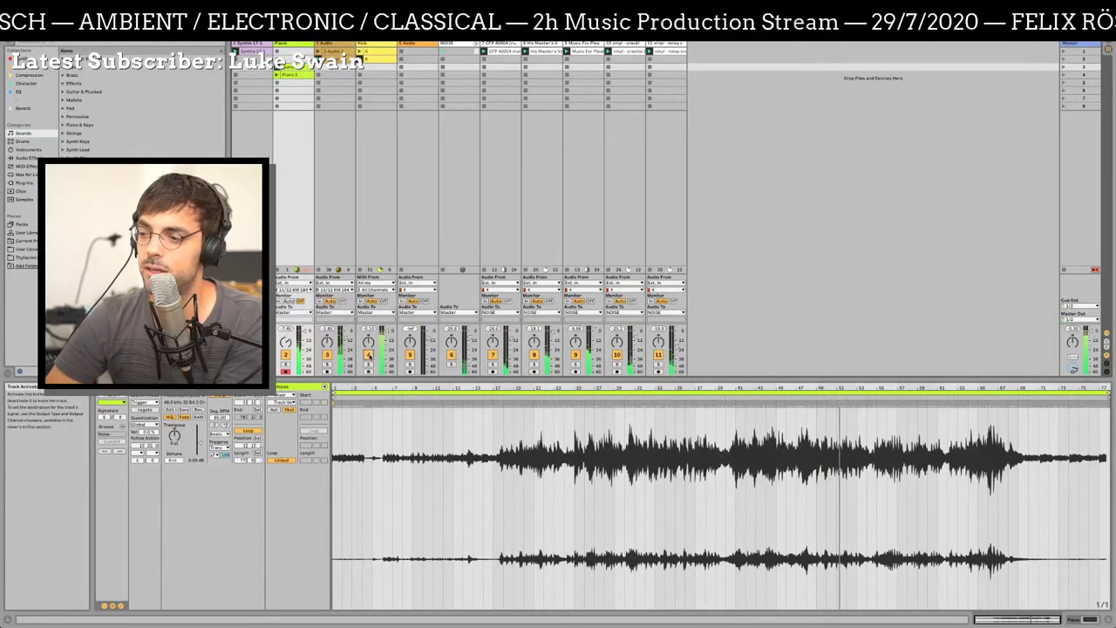
left_click(367, 355)
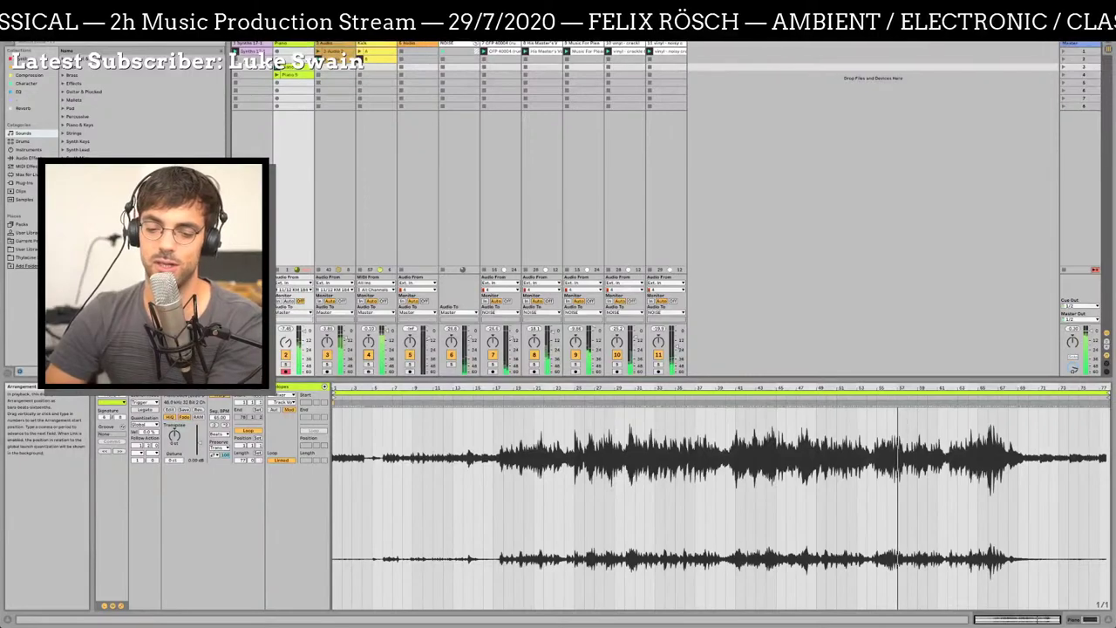
Look up "konjunktiv englisch" on Google in a new browser tab, close it and return to Ableton Live
key("super+Tab")
key("super+Tab")
key("super+Tab")
key("super+Tab")
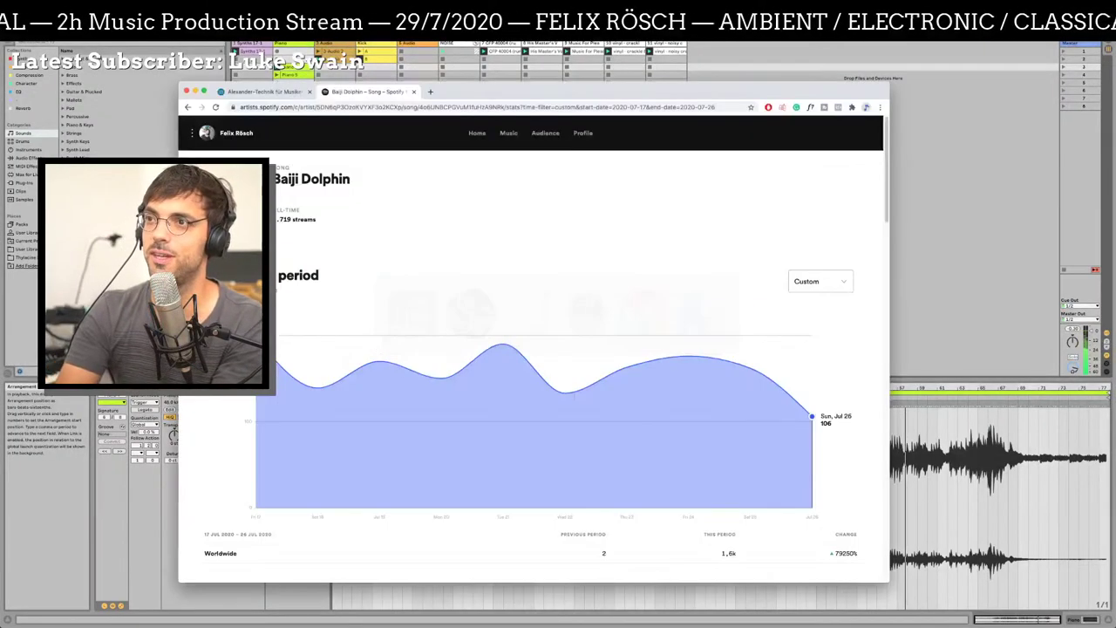
key("super+t")
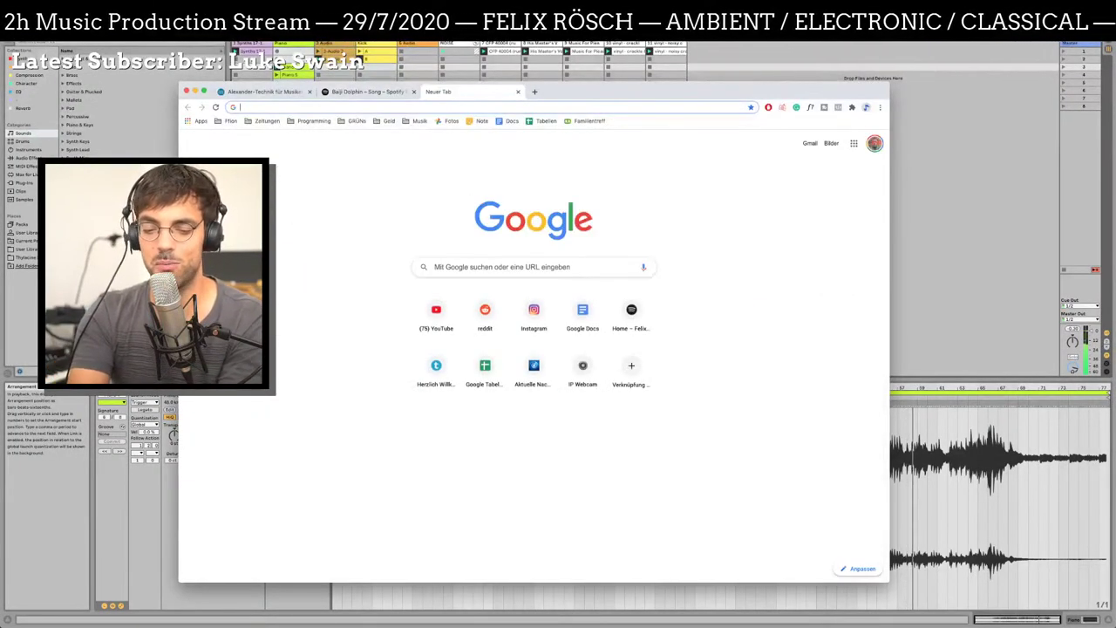
type("kon")
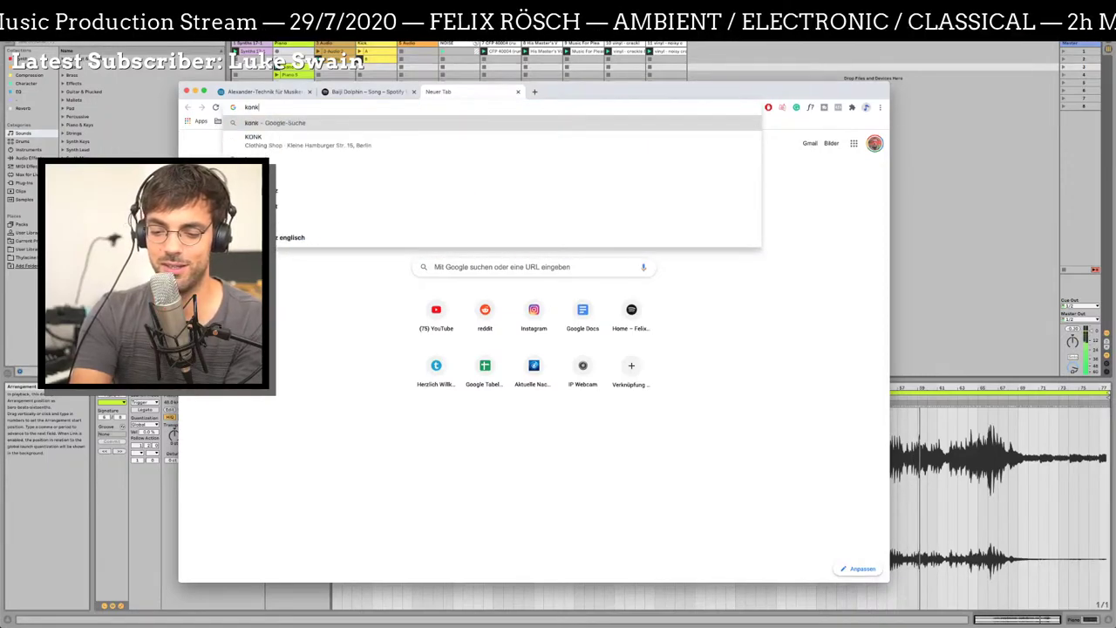
type("junktiv englisch")
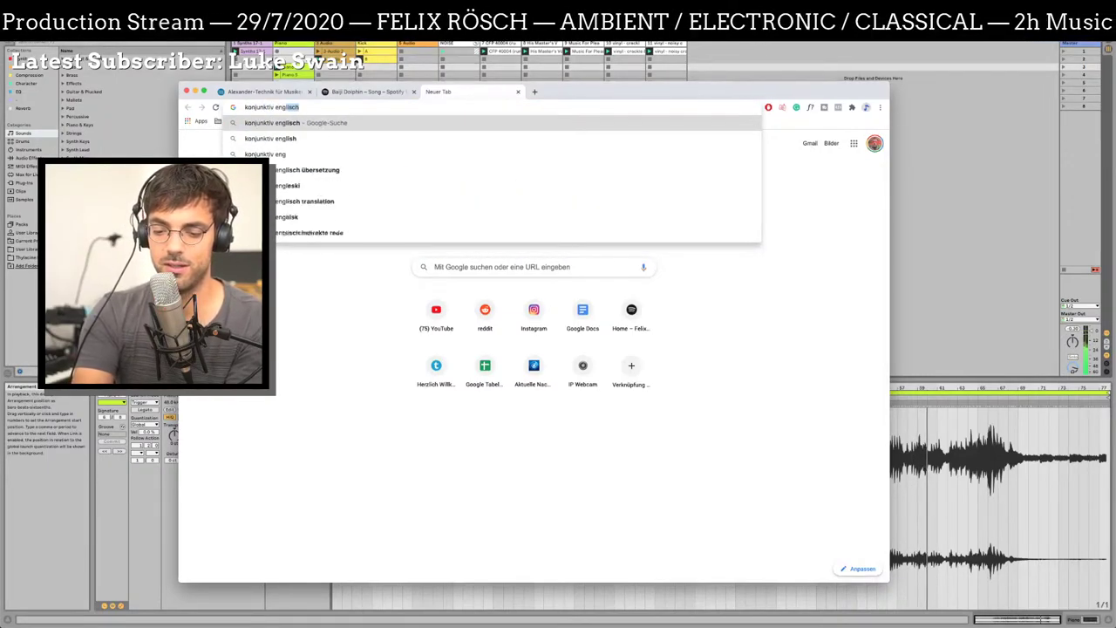
key("Return")
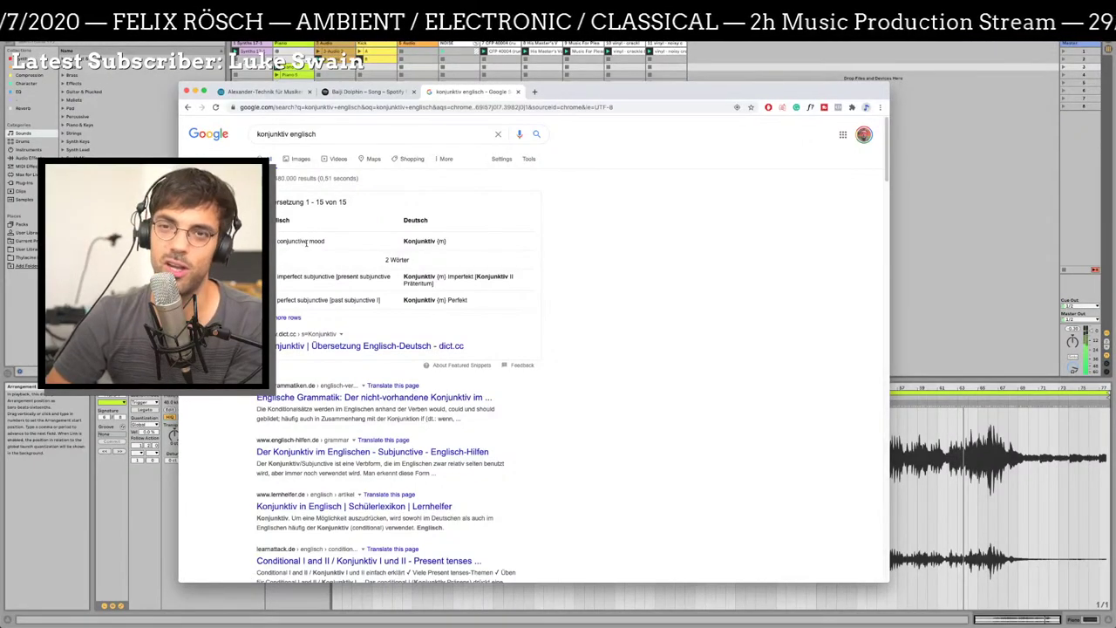
key("super+w")
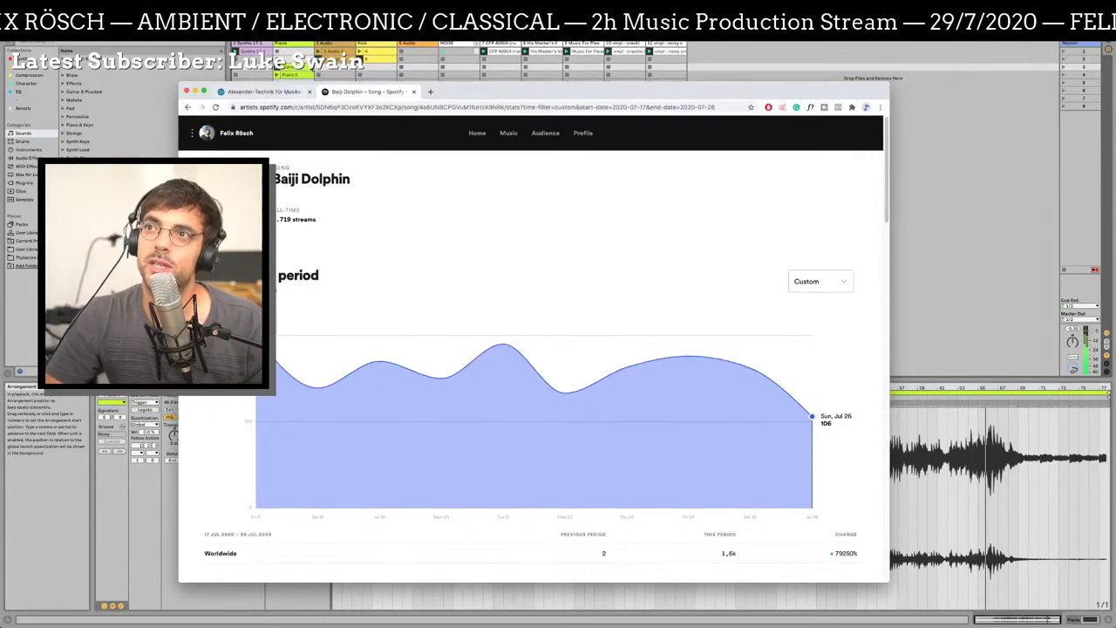
key("super+Tab")
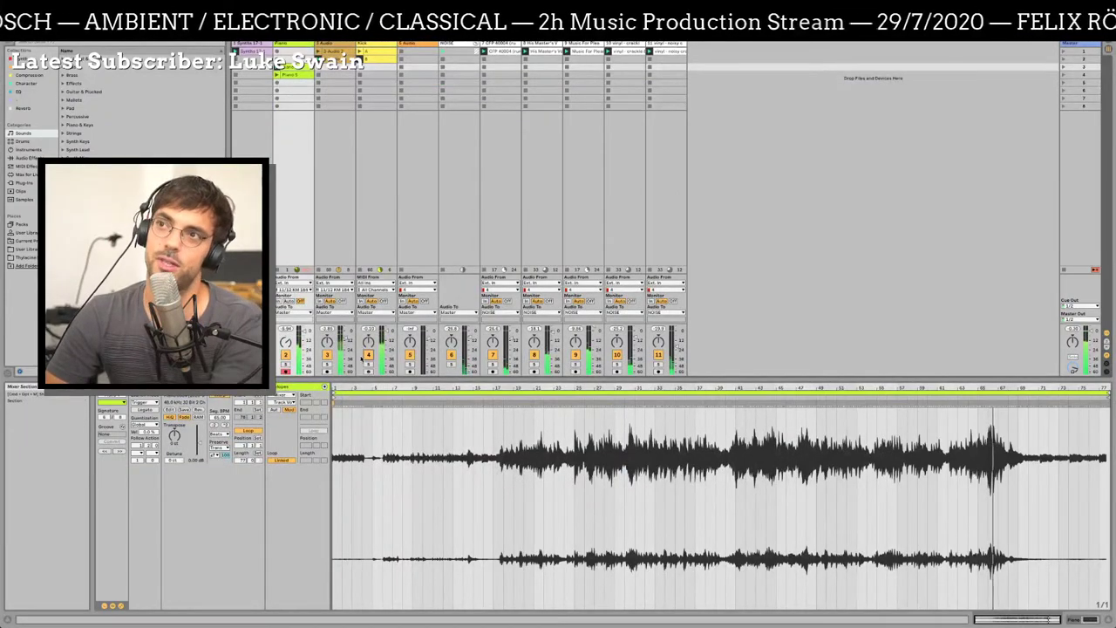
Compare playback with the 3 Audio and Kick tracks switched on and off, leaving both muted
left_click(367, 356)
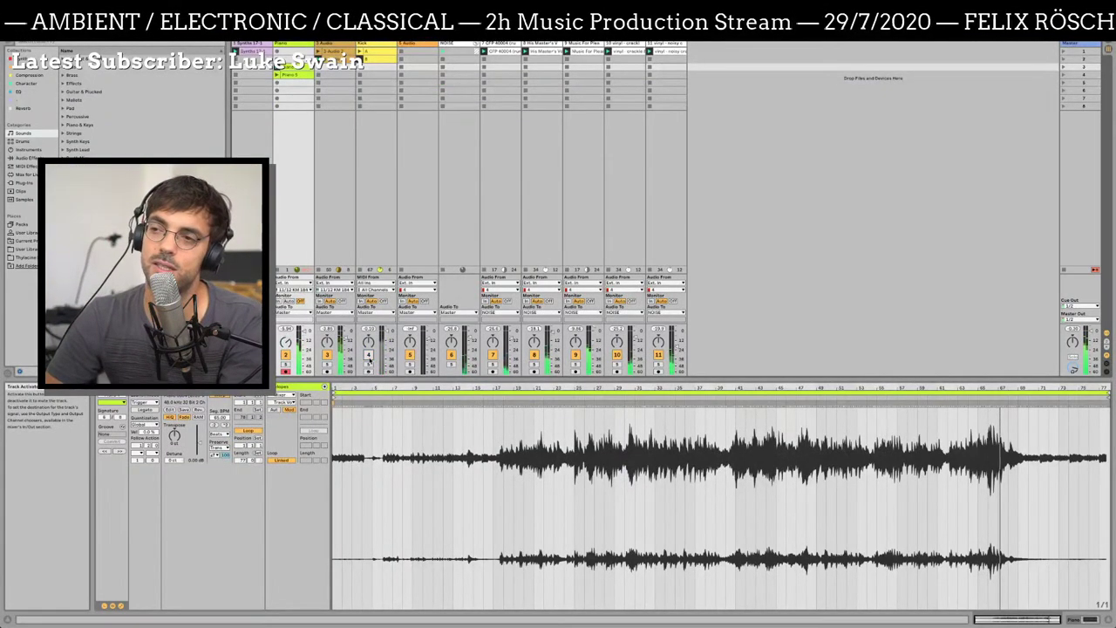
left_click(328, 354)
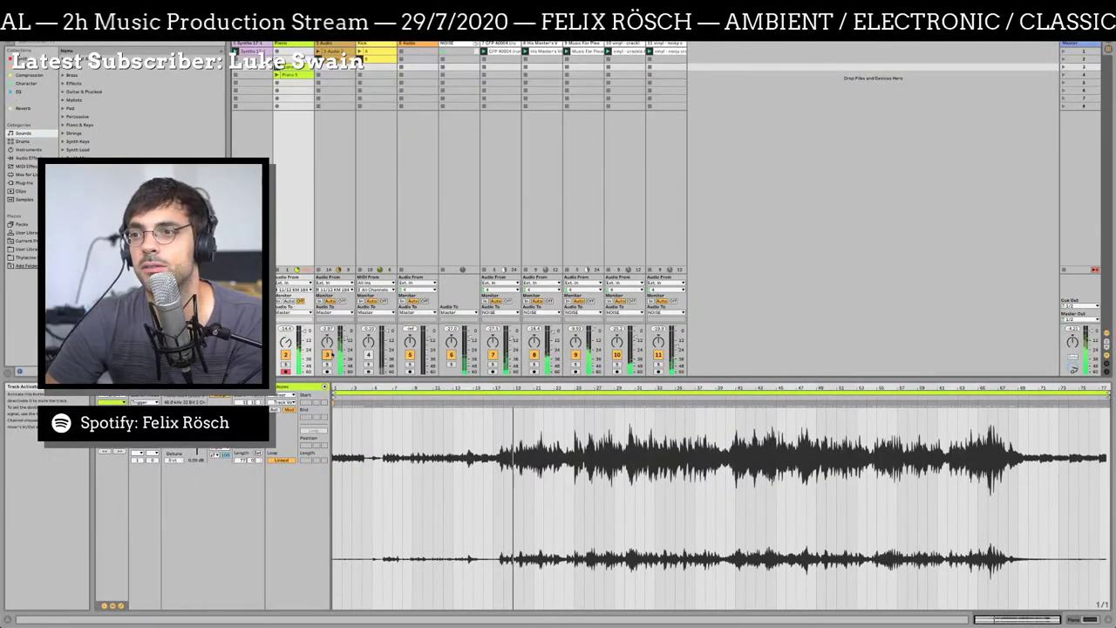
left_click(368, 355)
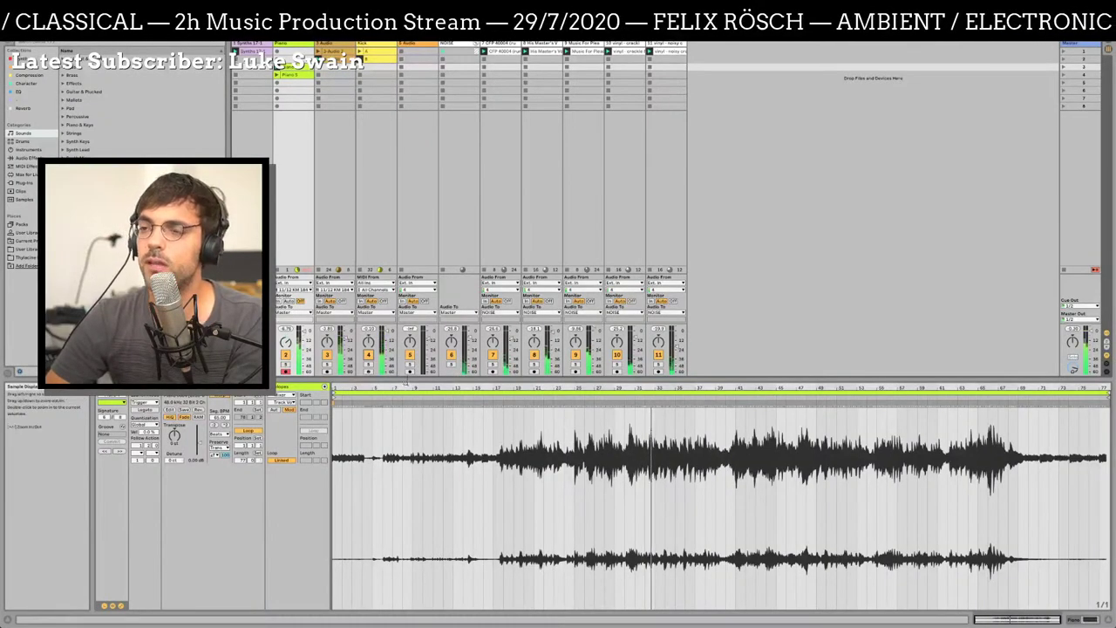
left_click(368, 355)
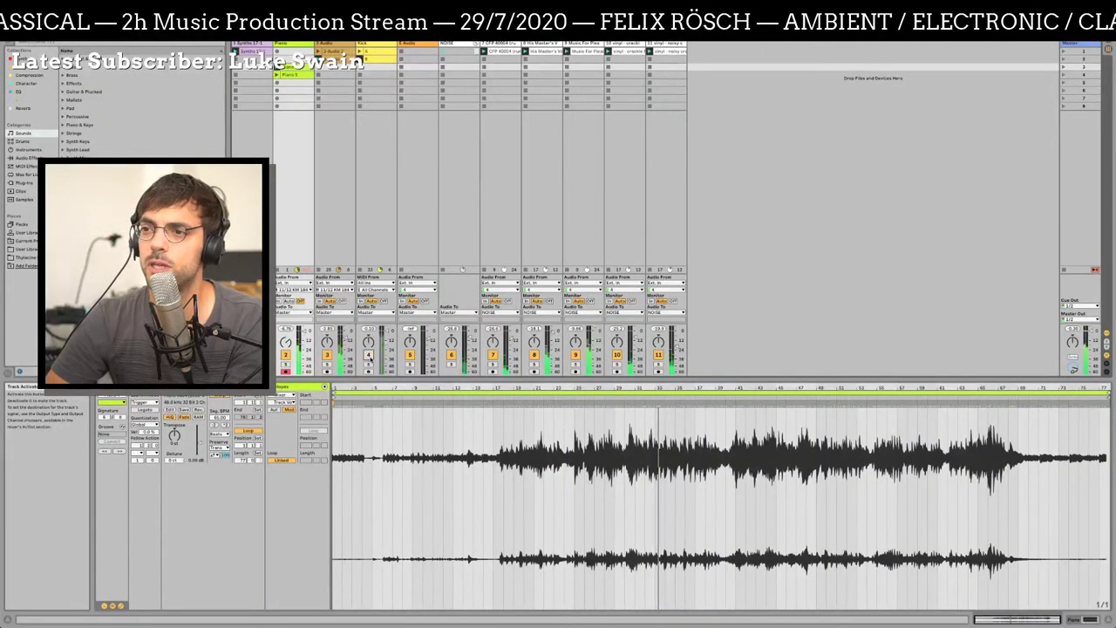
left_click(327, 355)
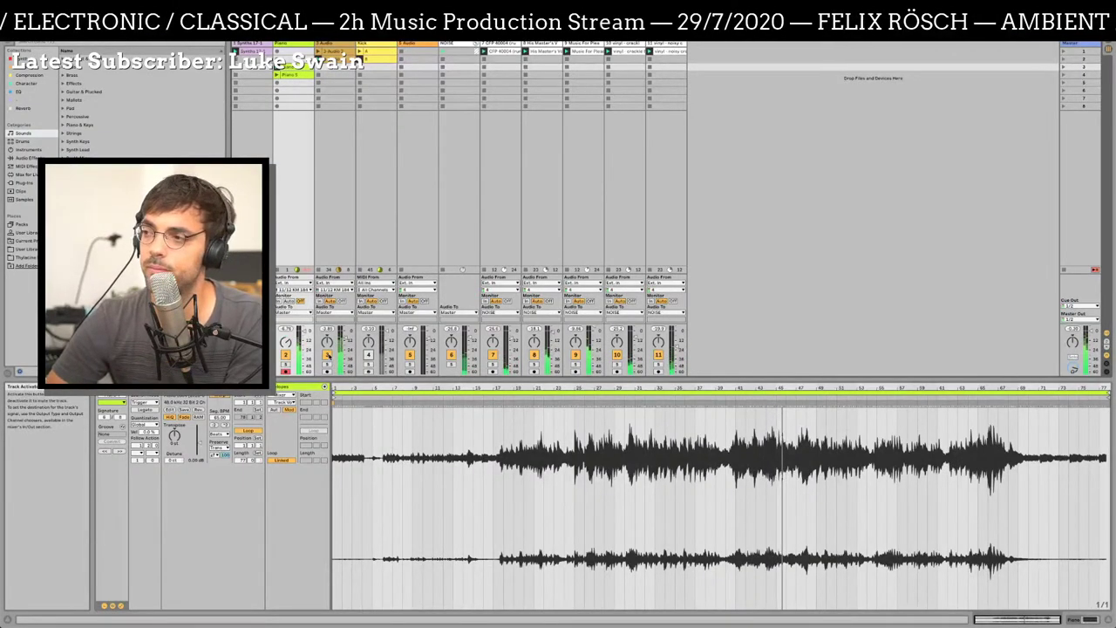
left_click(368, 354)
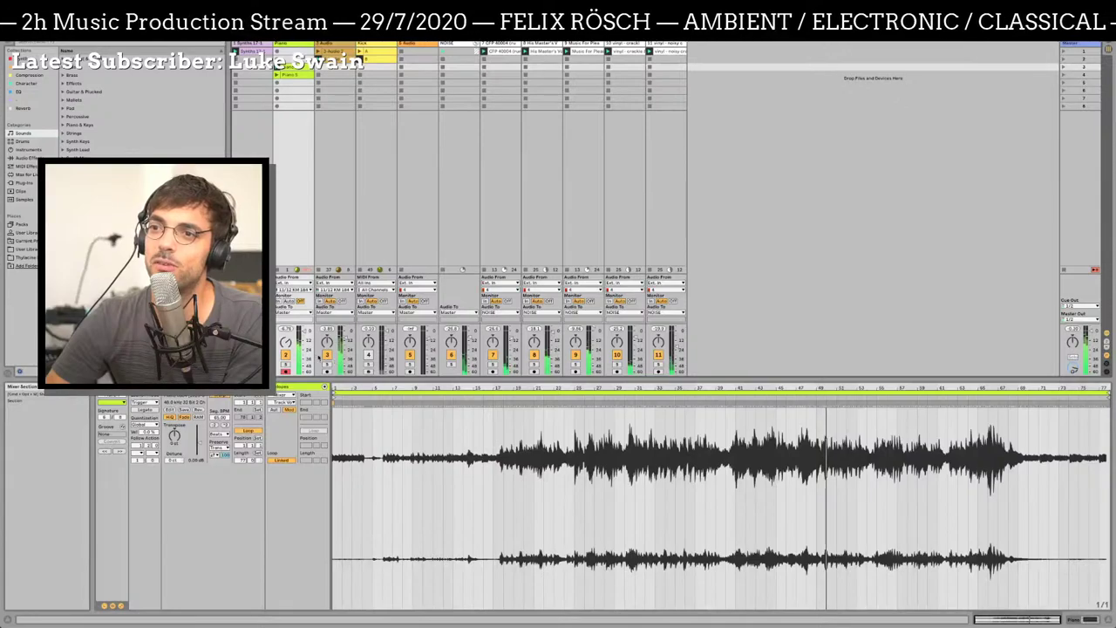
Inspect the fourth-row Piano clip, the audio clip on track 3 and the note pattern of the Kick clip
left_click(297, 75)
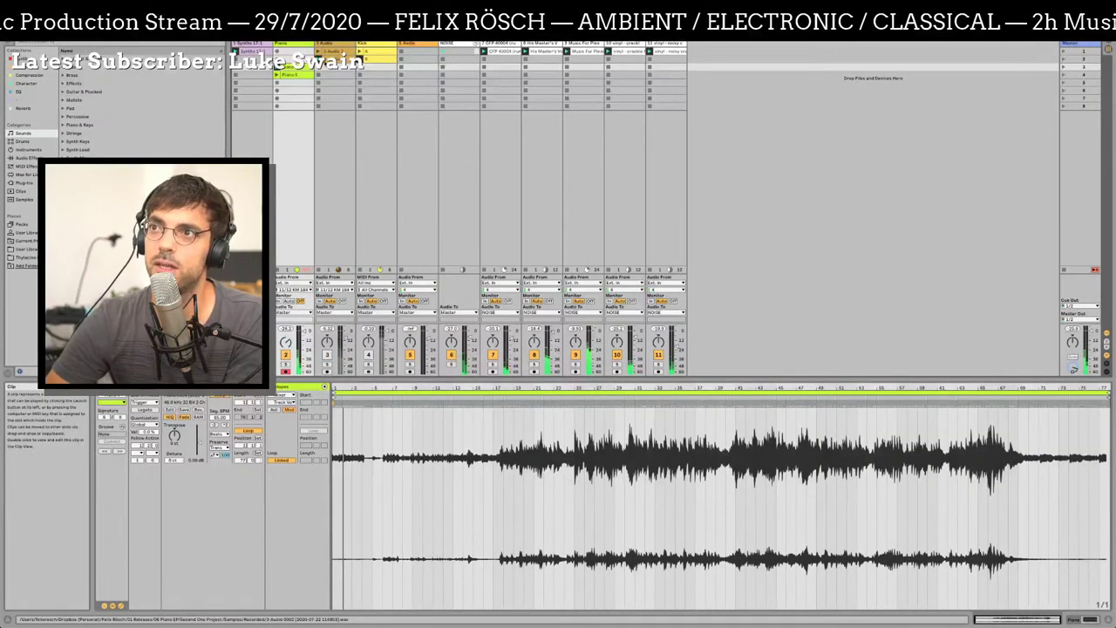
key("Right")
key("Right")
key("Left")
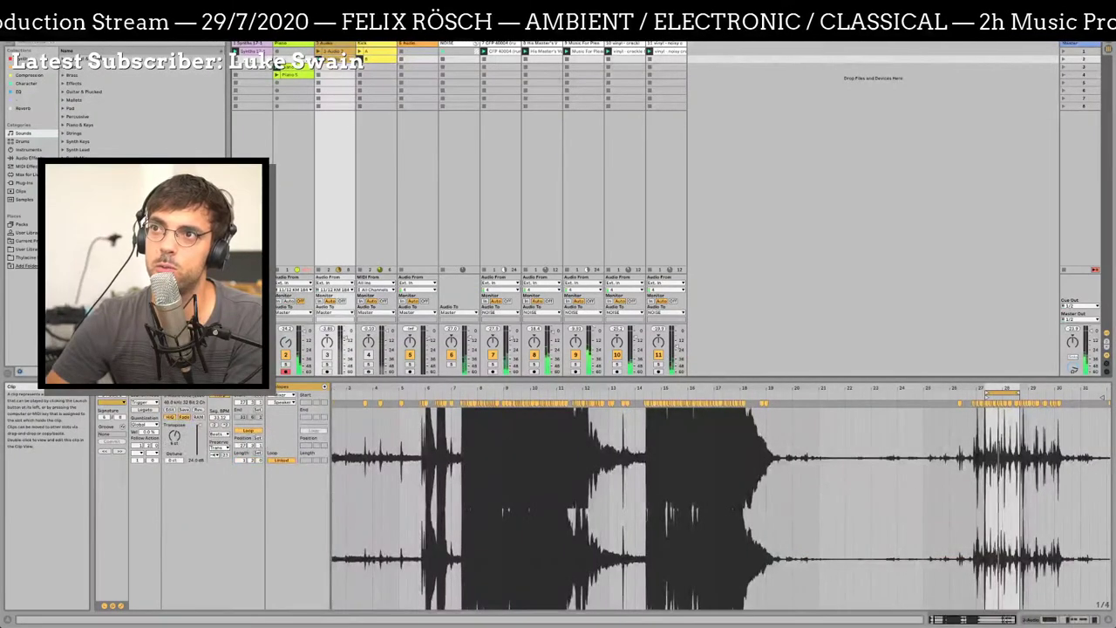
key("Right")
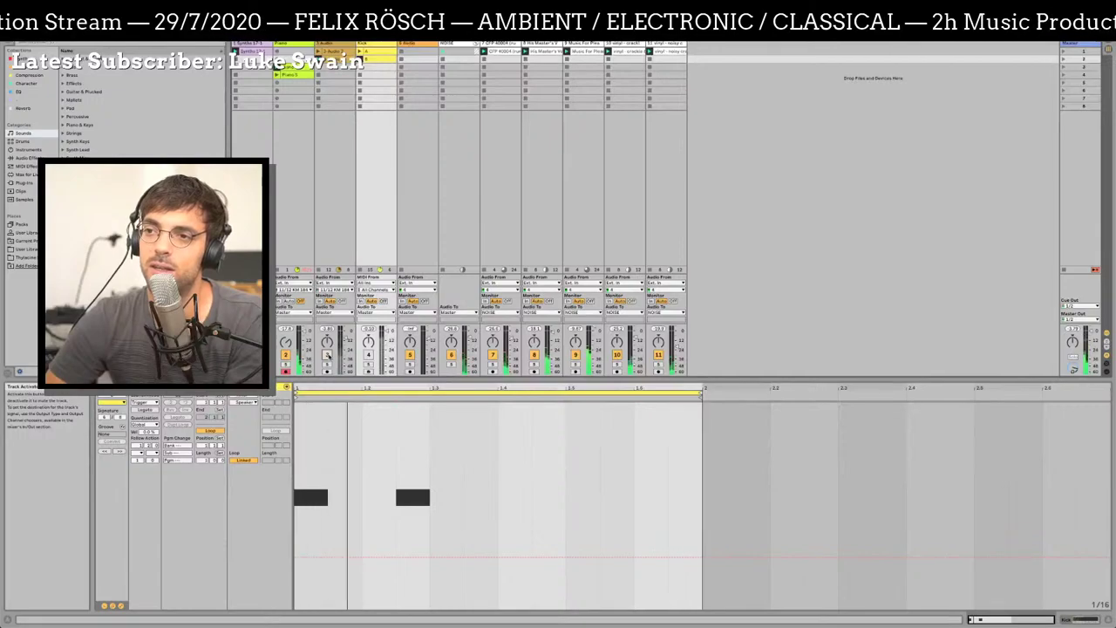
Audition the Kick and 3 Audio tracks against the piano by unmuting each in turn, and mute both again
left_click(368, 354)
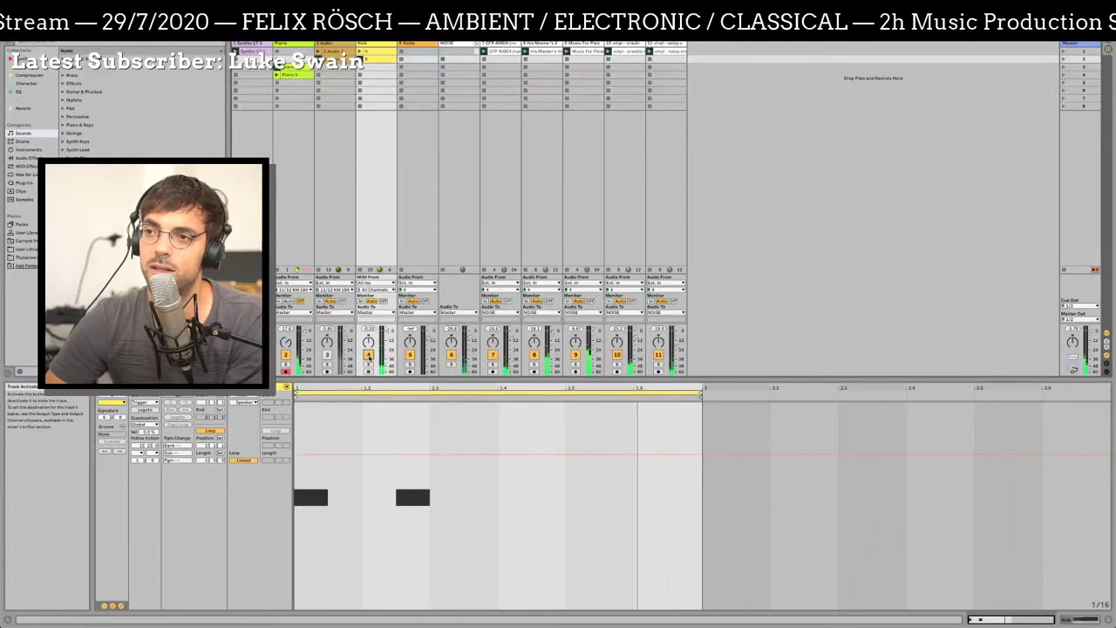
left_click(367, 357)
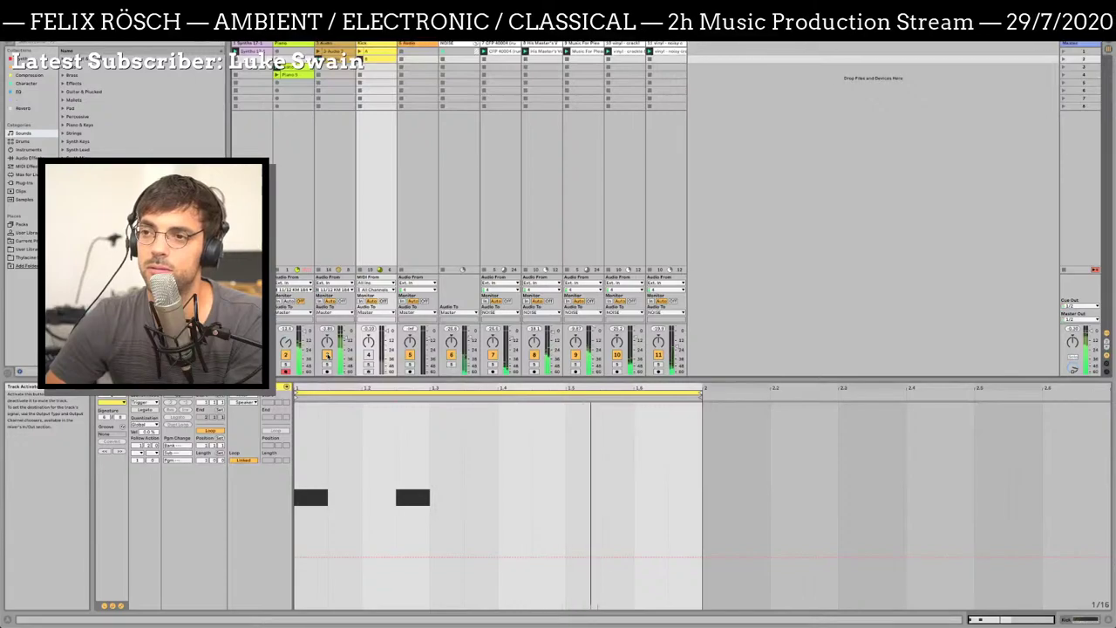
left_click(327, 354)
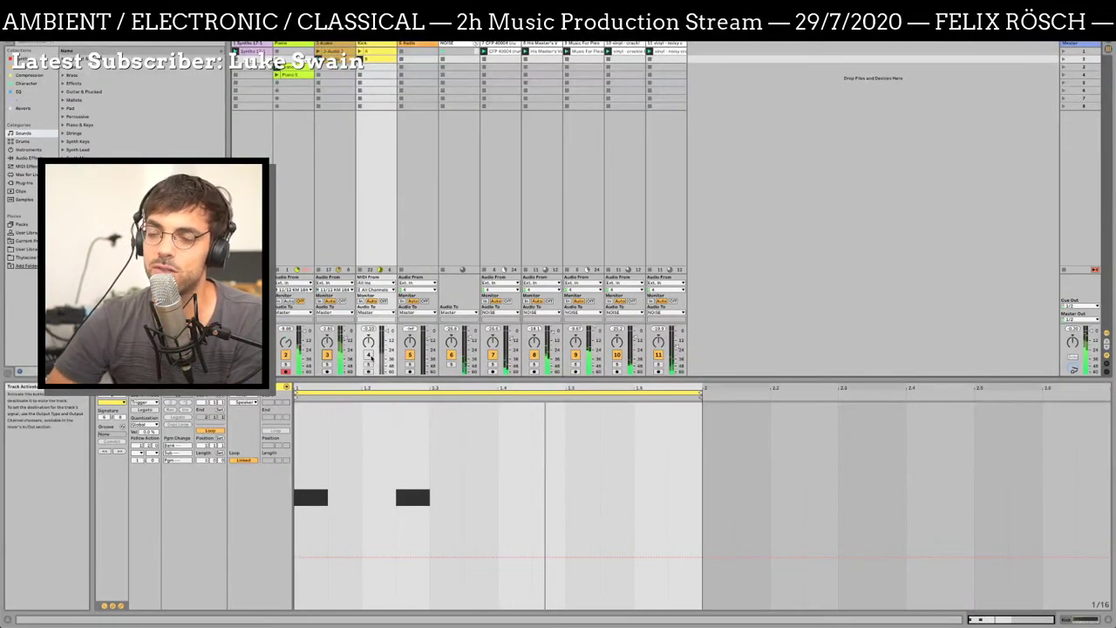
left_click(369, 356)
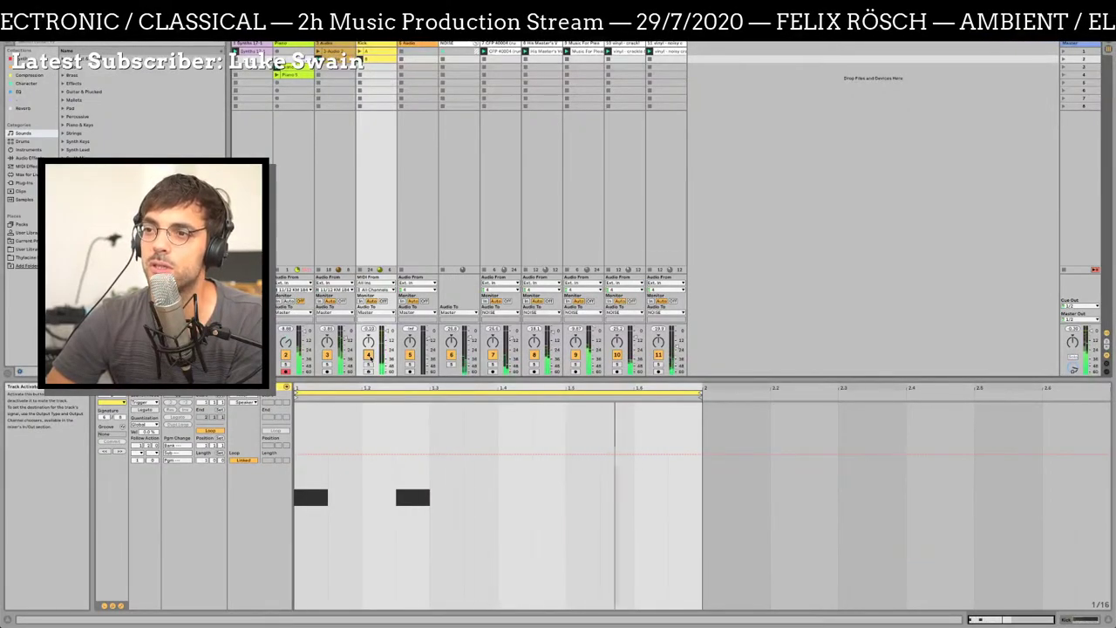
left_click(369, 355)
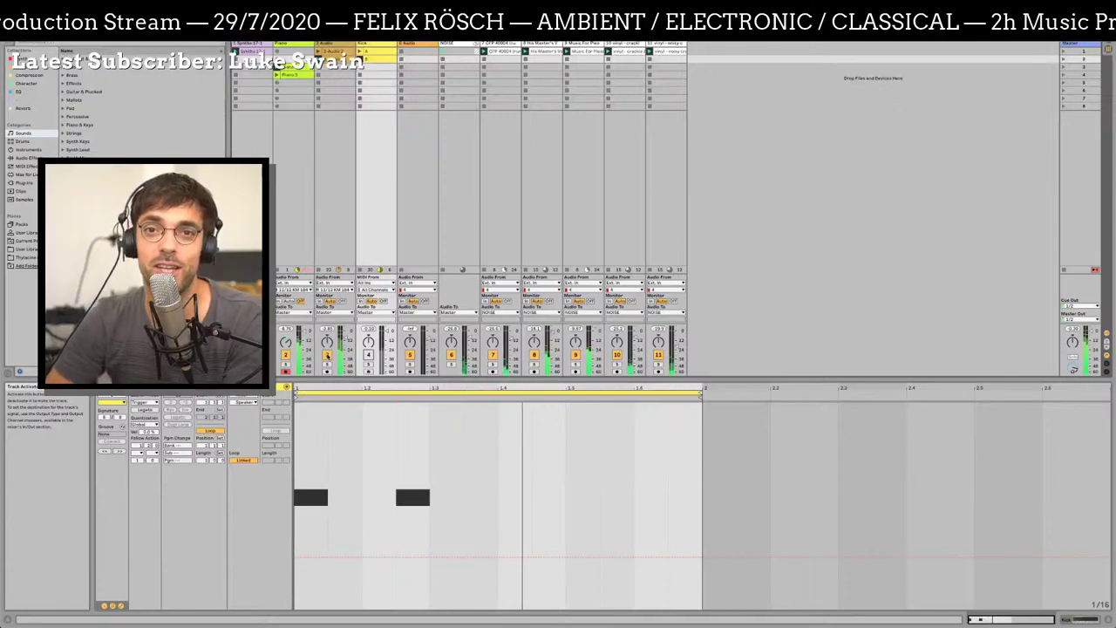
left_click(327, 354)
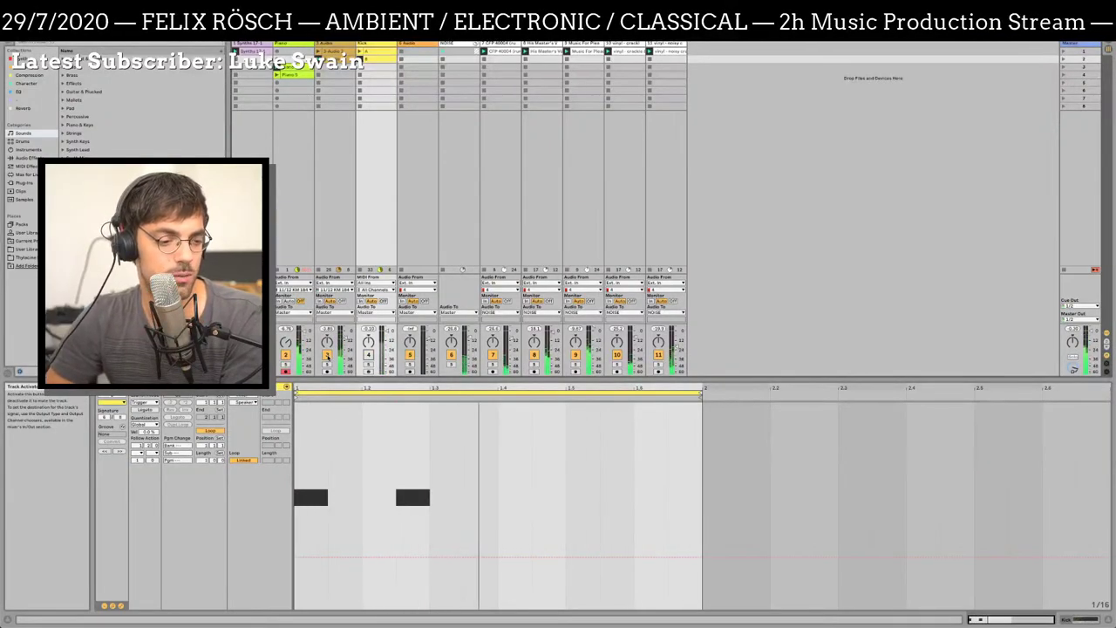
left_click(327, 355)
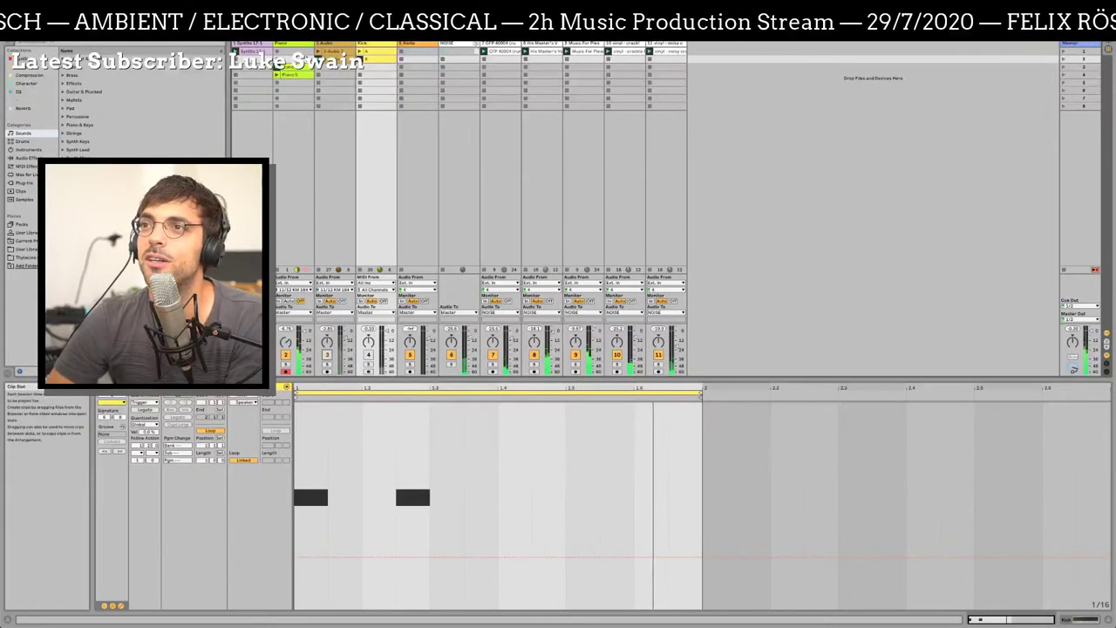
Show the fourth-row Piano clip and jump its playback to about bar 17
left_click(294, 74)
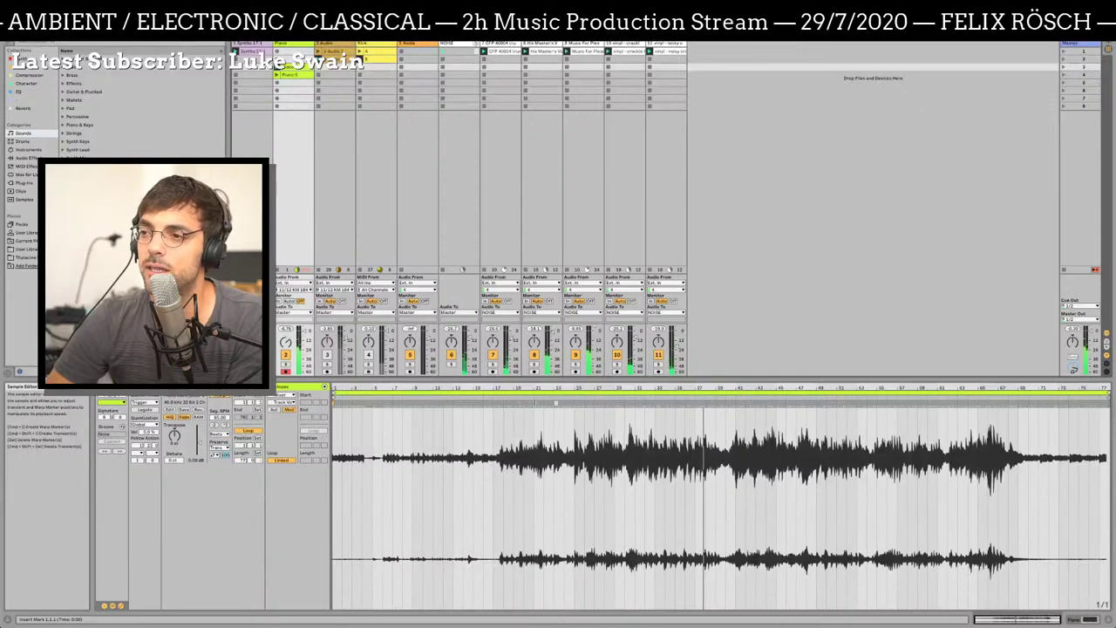
left_click(496, 397)
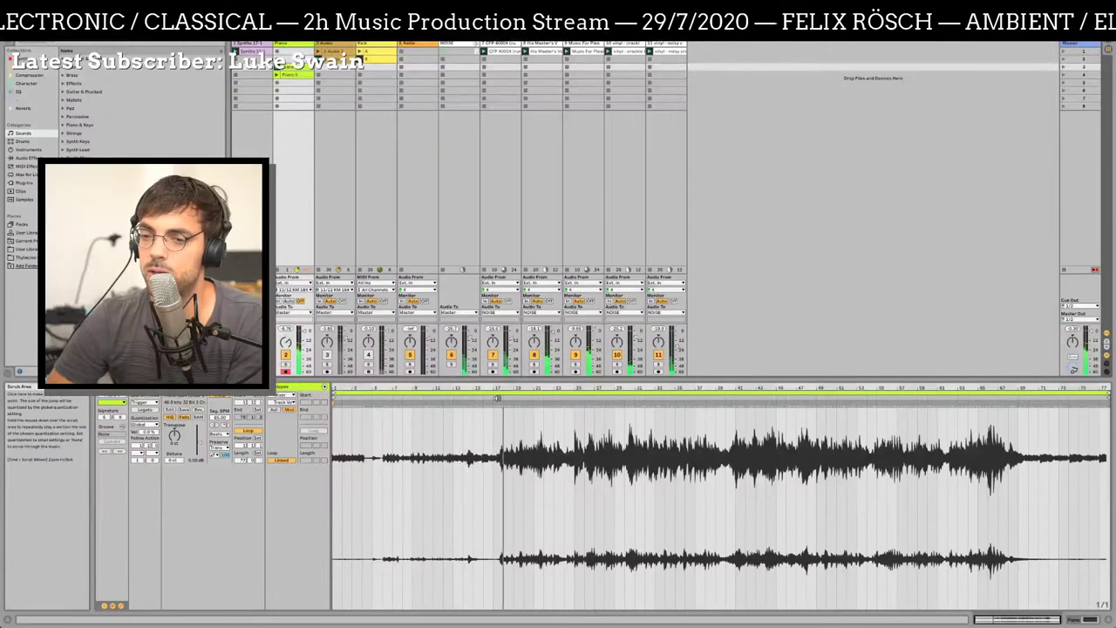
Check the Piano track's solo and unmute the Kick track while 3 Audio stays muted
left_click(285, 365)
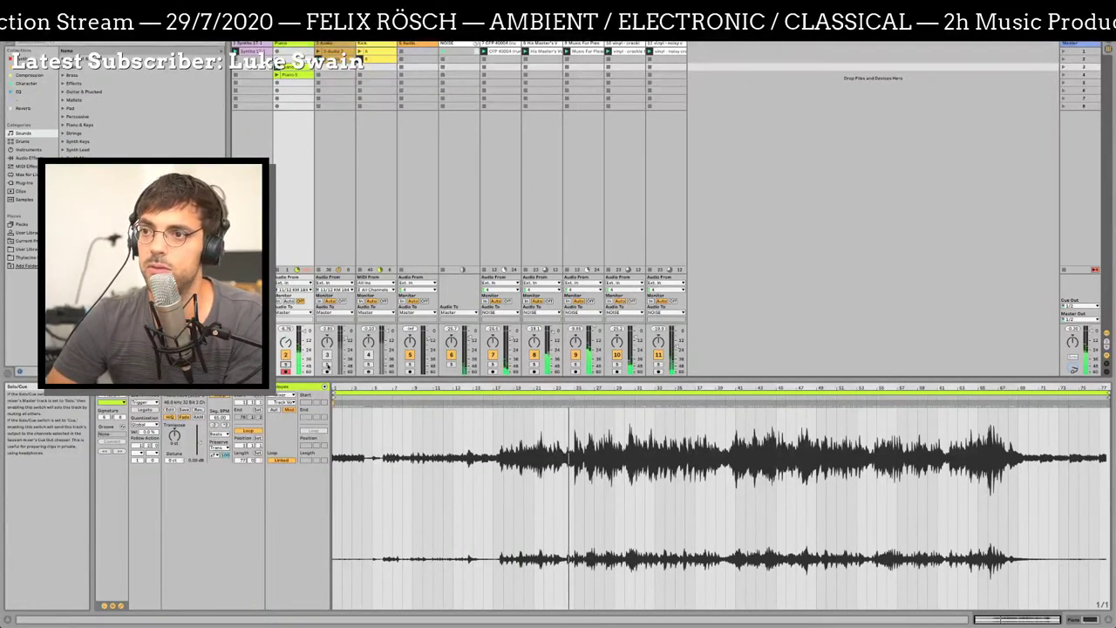
left_click(367, 355)
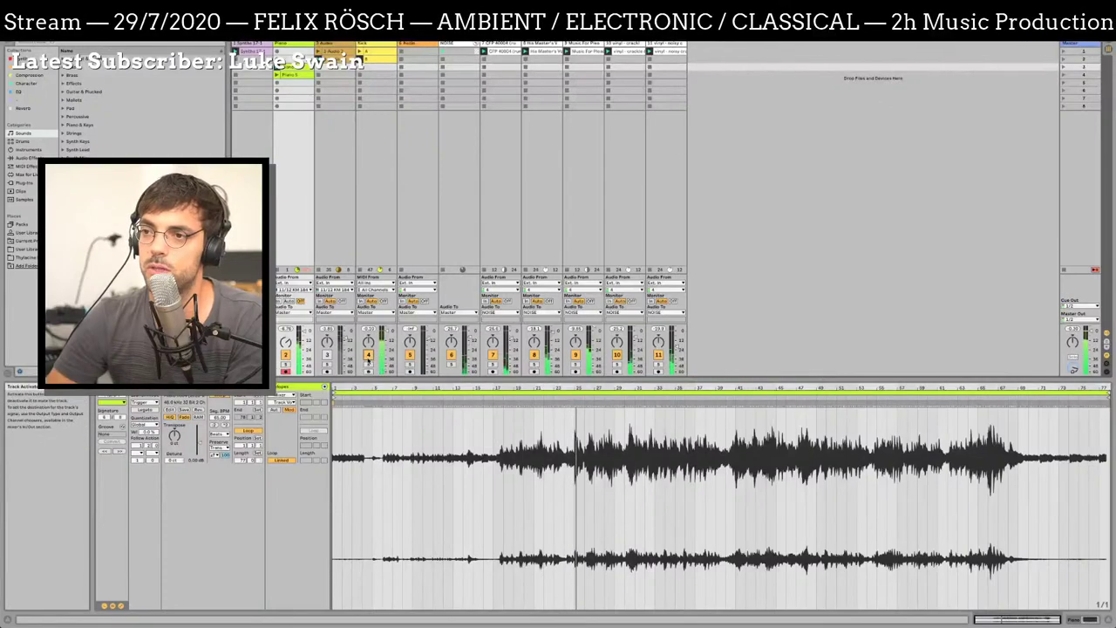
Toggle the 3 Audio track for comparison and replay the third-row Piano clip from about bar 16
left_click(327, 355)
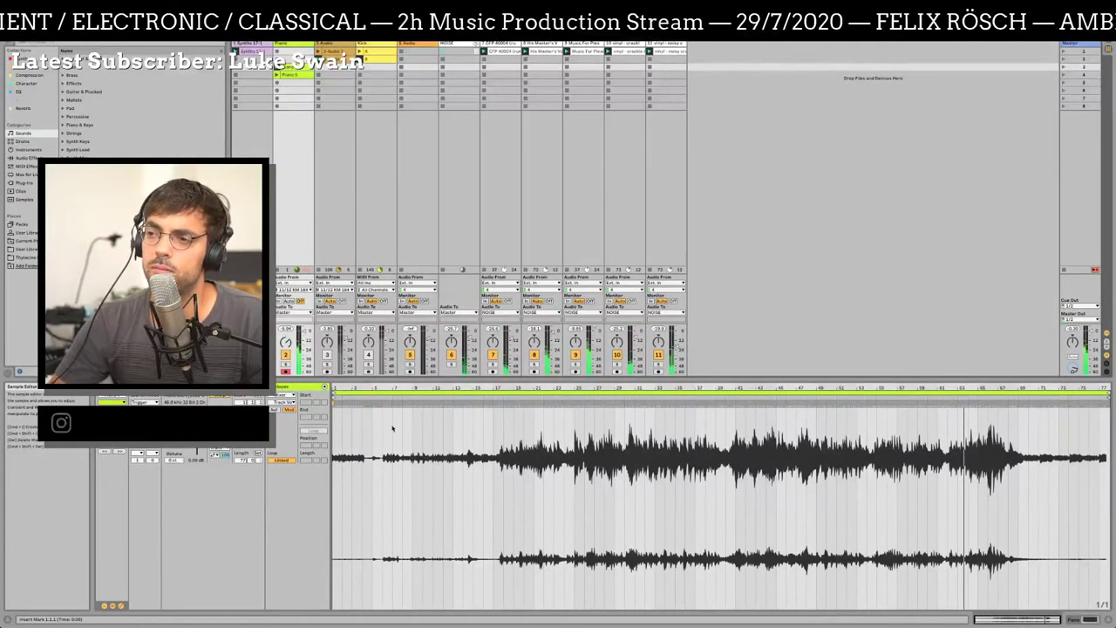
mouse_move(537, 617)
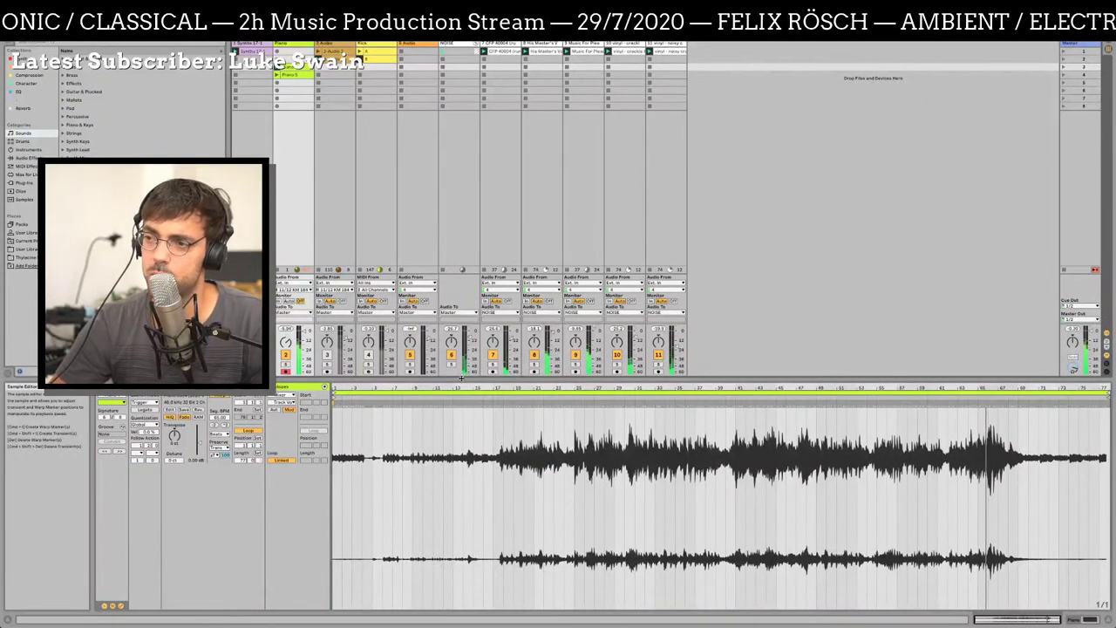
left_click(488, 397)
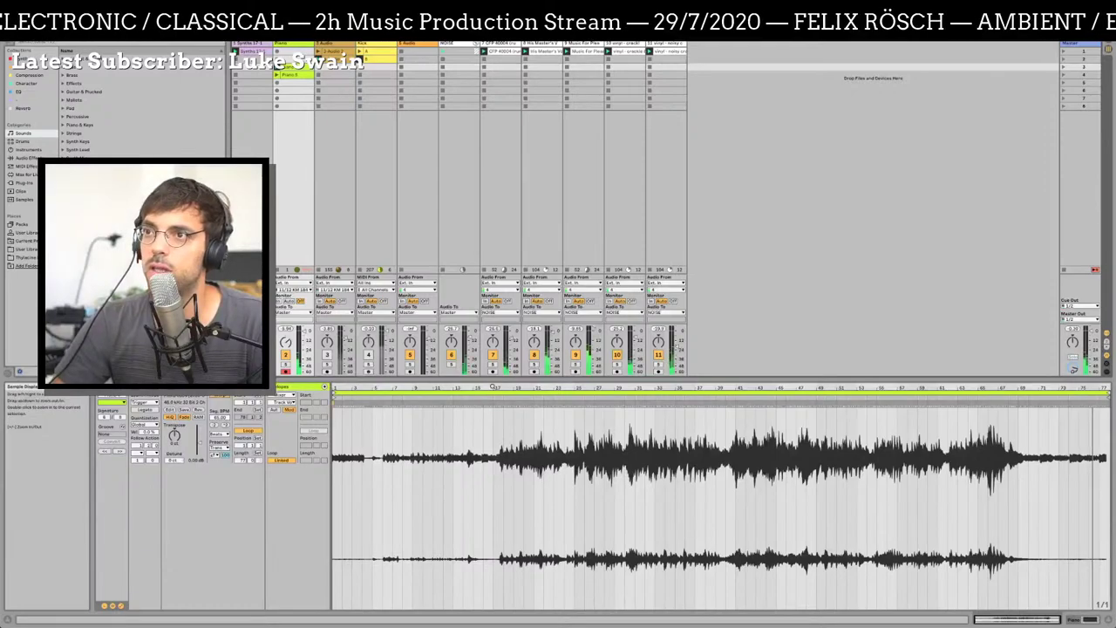
Launch the fourth-row Piano clip and jump its playback to about bar 39
left_click(277, 75)
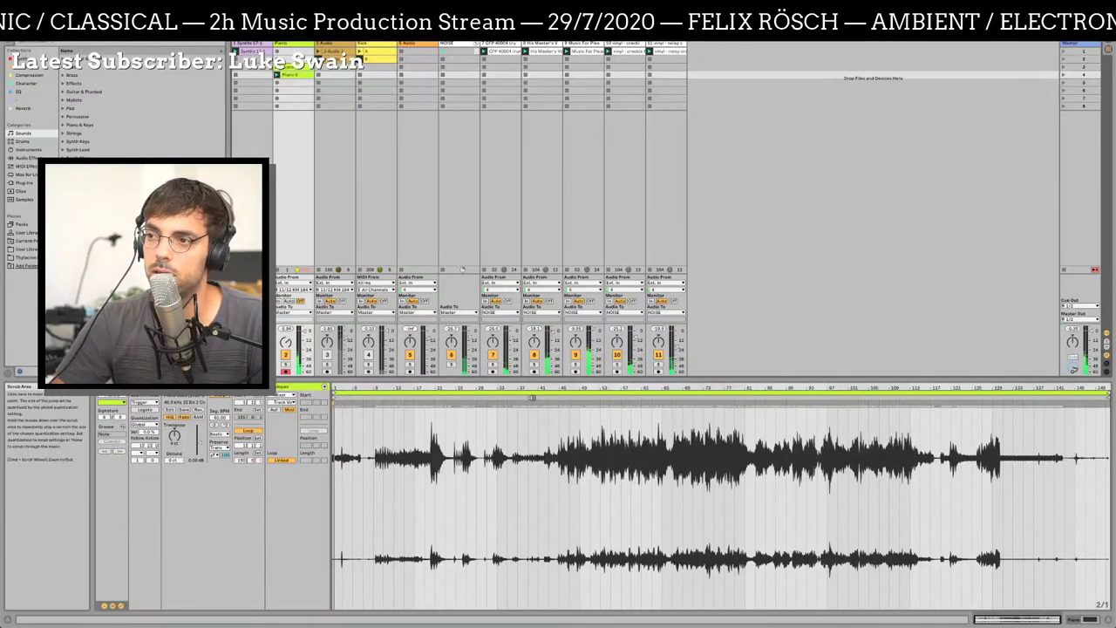
left_click(532, 397)
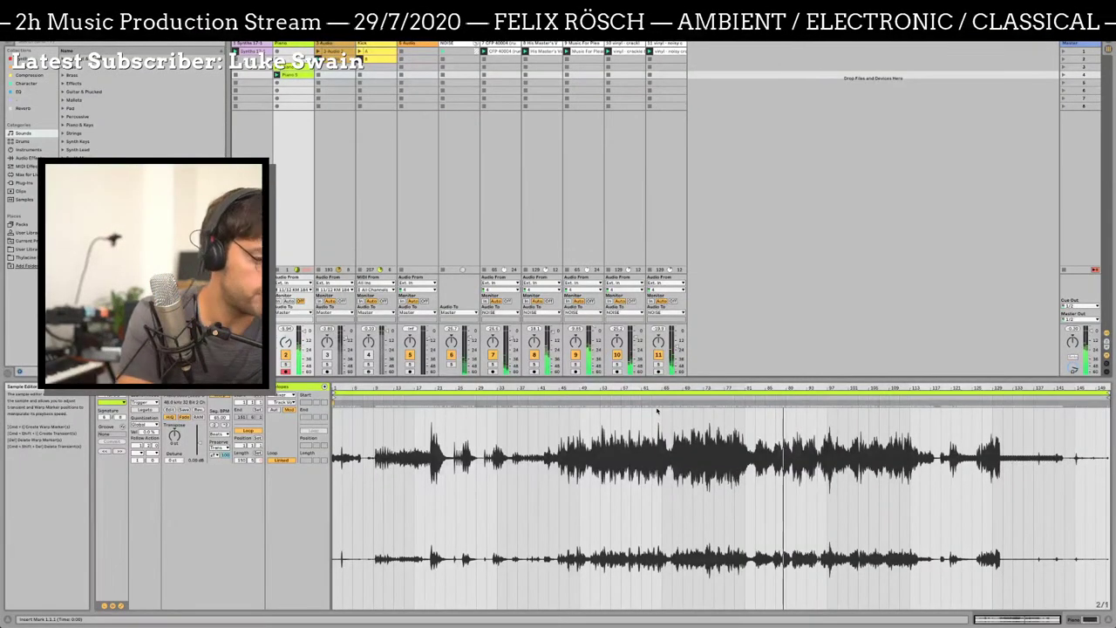
Switch to Google Chrome, open the 28/7/20 music production live stream on YouTube at 42:58, and pause it after listening
mouse_move(660, 623)
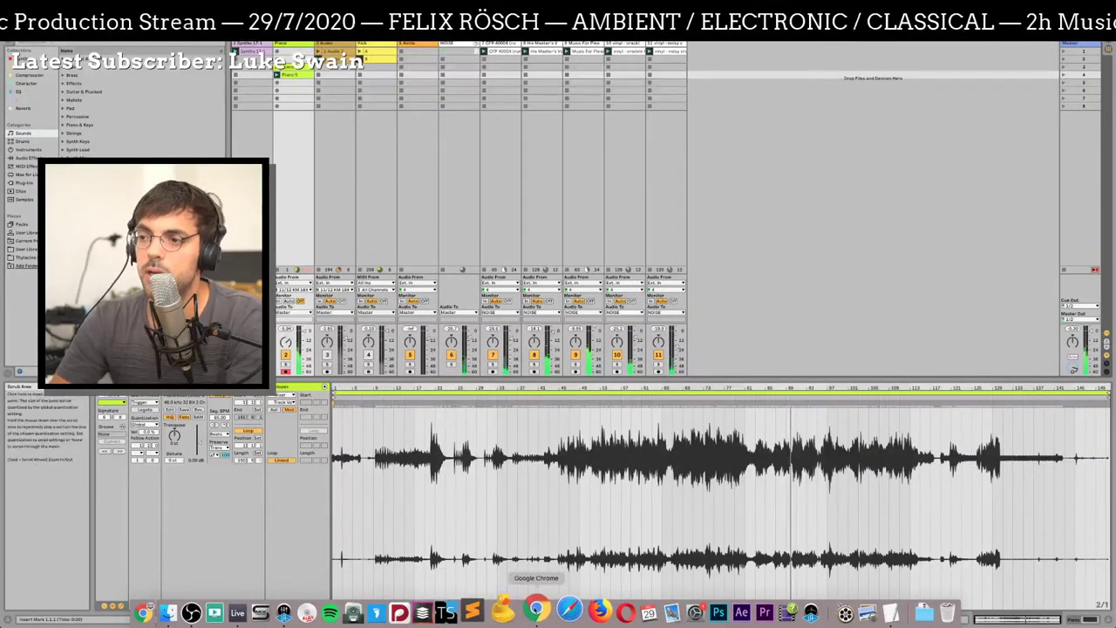
left_click(556, 613)
key("super+t")
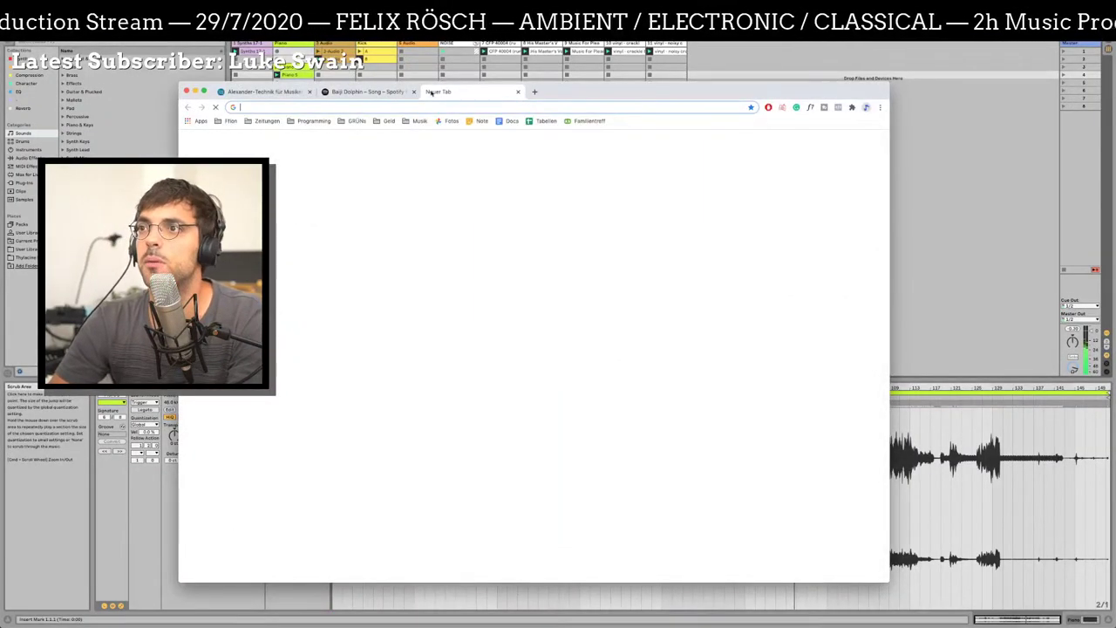
key("super+w")
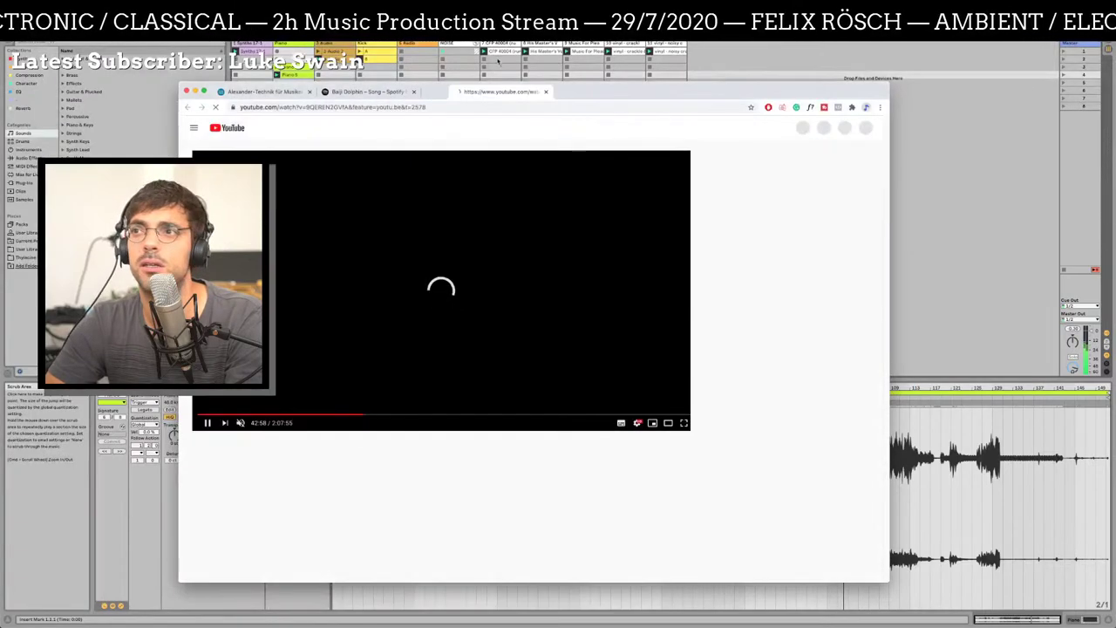
mouse_move(488, 91)
left_mouse_down()
mouse_move(511, 80)
mouse_move(511, 110)
mouse_move(475, 92)
left_mouse_up()
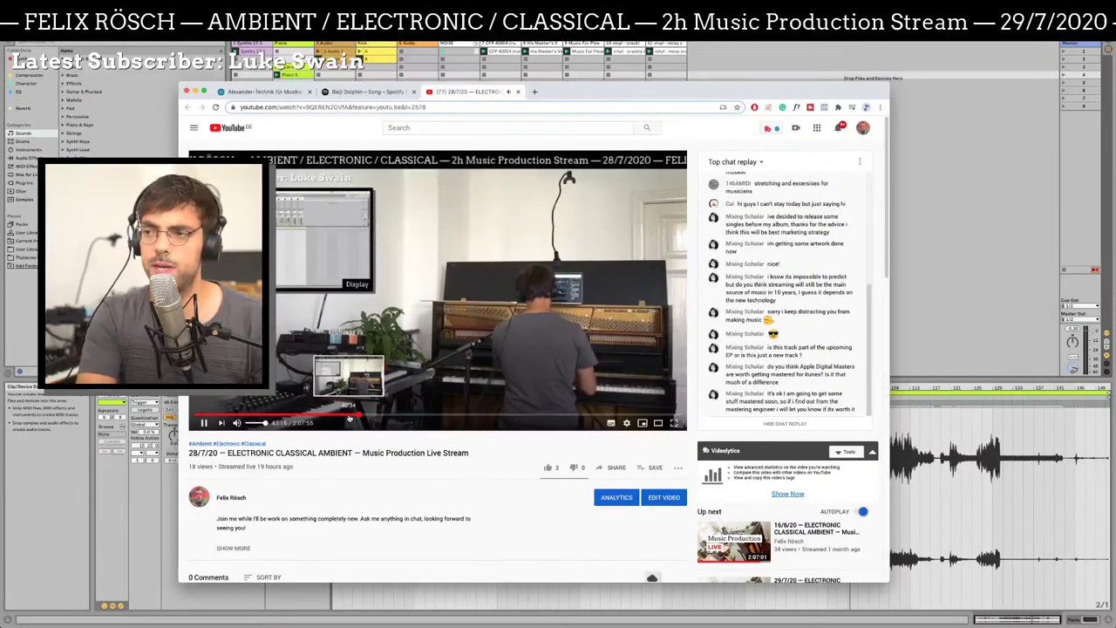
key("space")
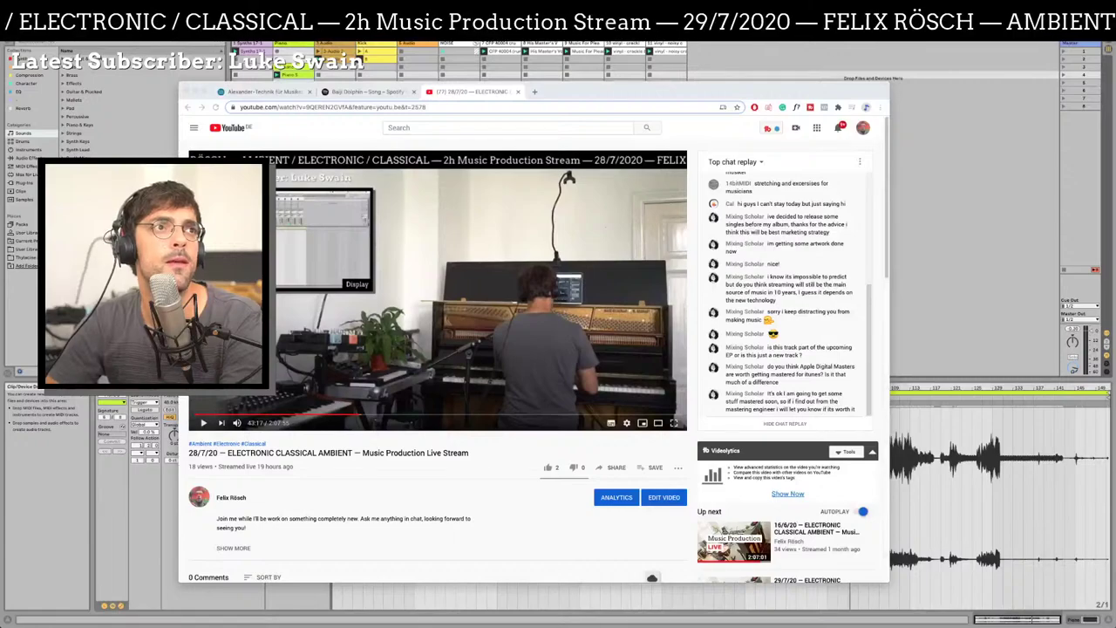
Open the same live stream recording in another tab around 1:42:27 and compare its piano passage
left_click(555, 99)
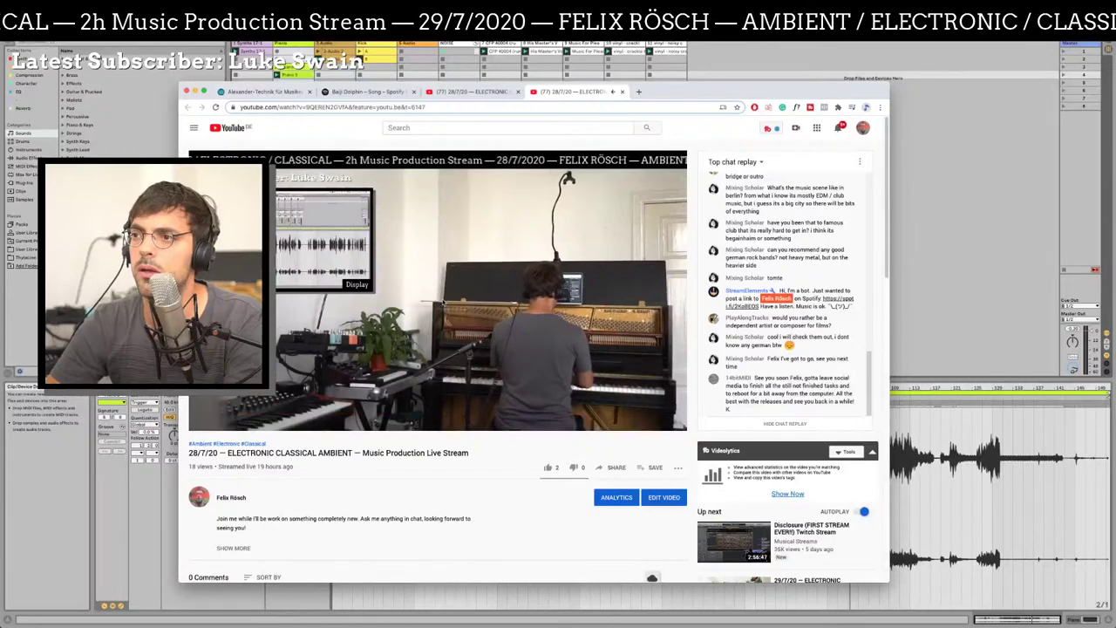
mouse_move(441, 305)
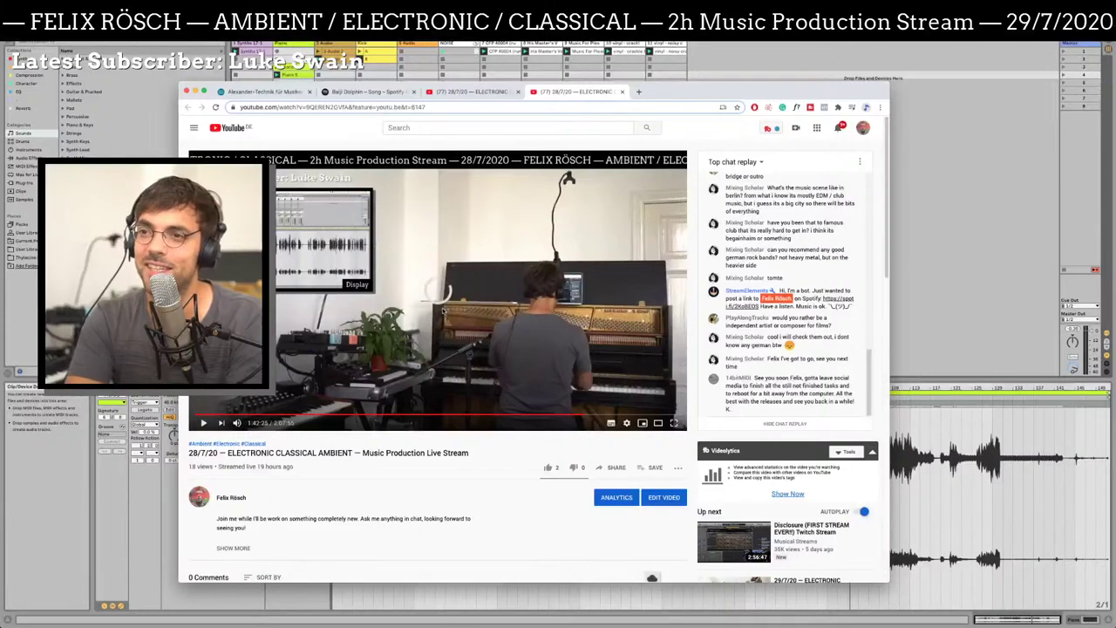
left_click(443, 309)
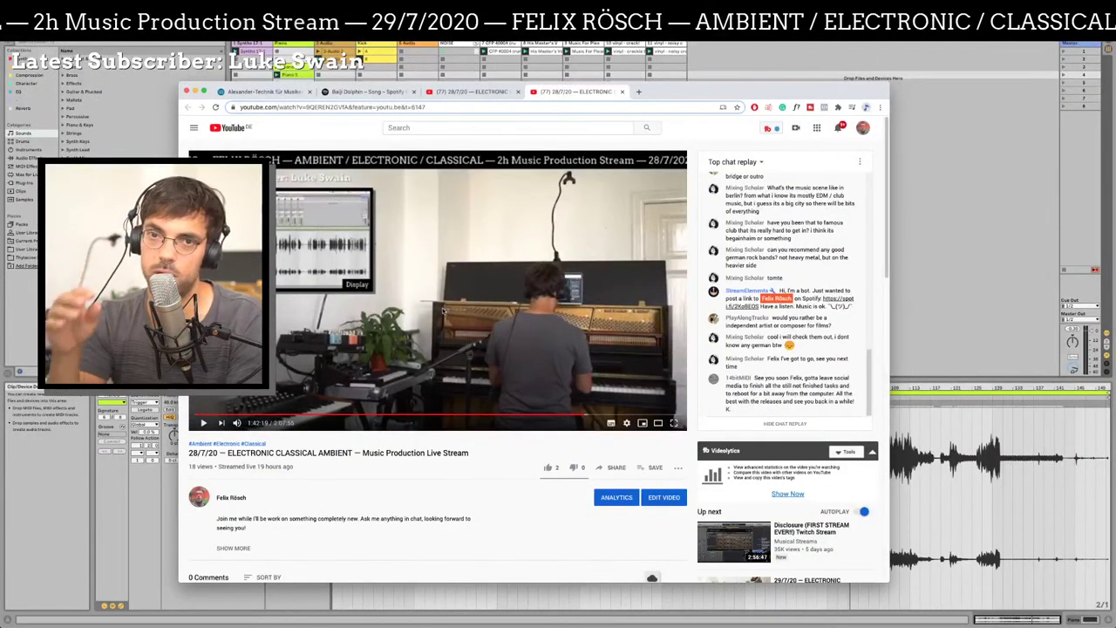
Switch to Finder and browse from the Google Drive folder, leaving the file window when done
key("super+Tab")
key("super+Tab")
key("super+Tab")
key("super+Tab")
key("super+Tab")
key("super+Tab")
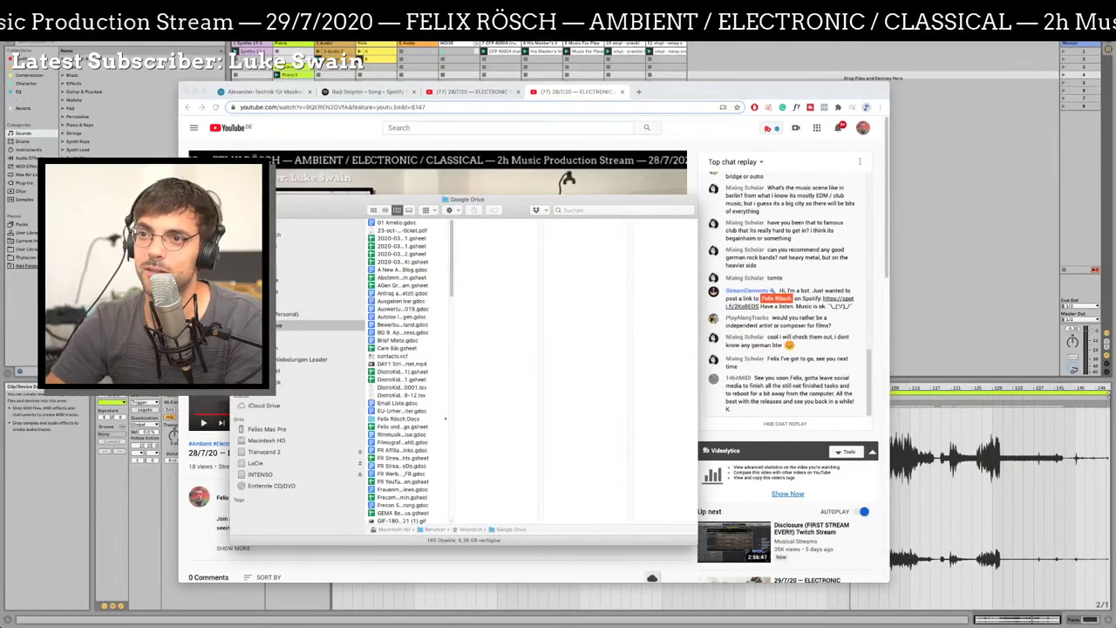
left_click(306, 348)
left_click(408, 224)
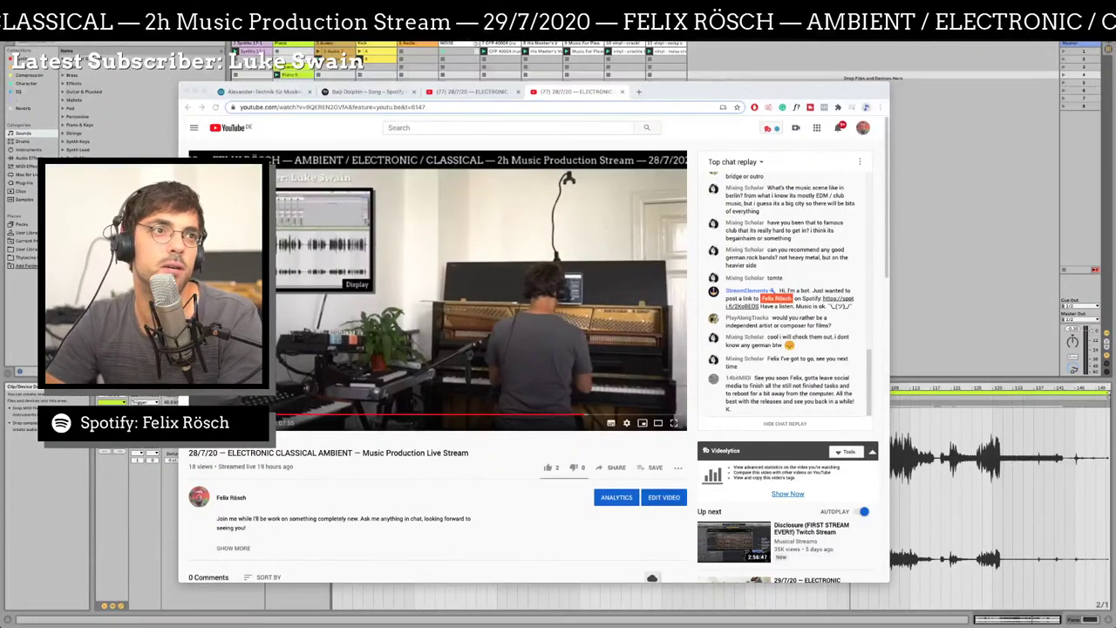
key("super+n")
key("super+w")
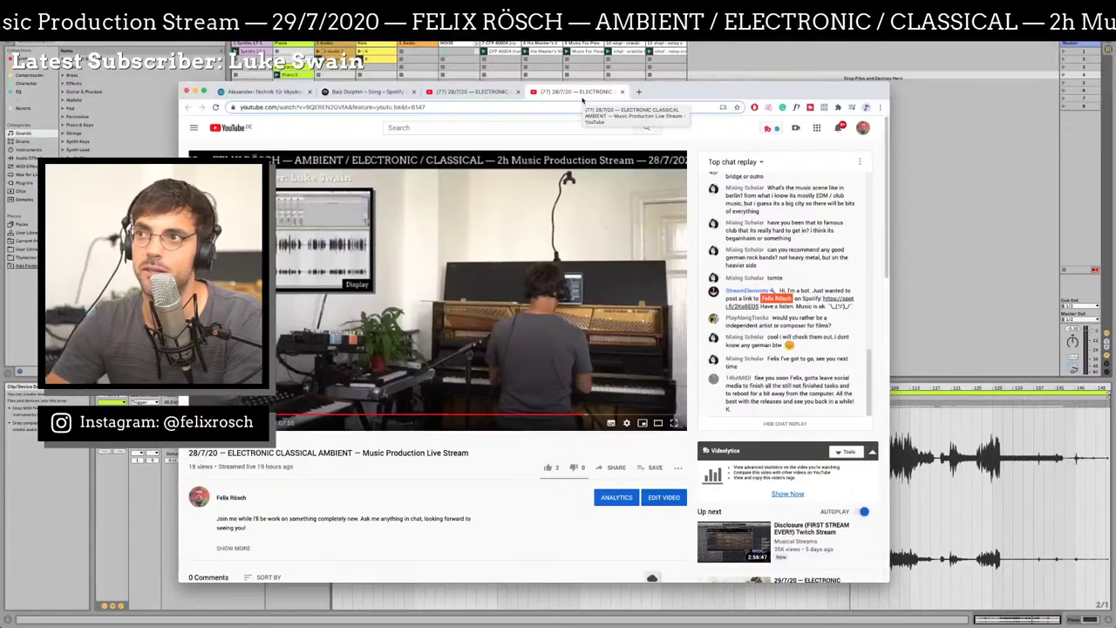
Close both YouTube recording tabs and switch back to Ableton Live
key("super+w")
key("super+w")
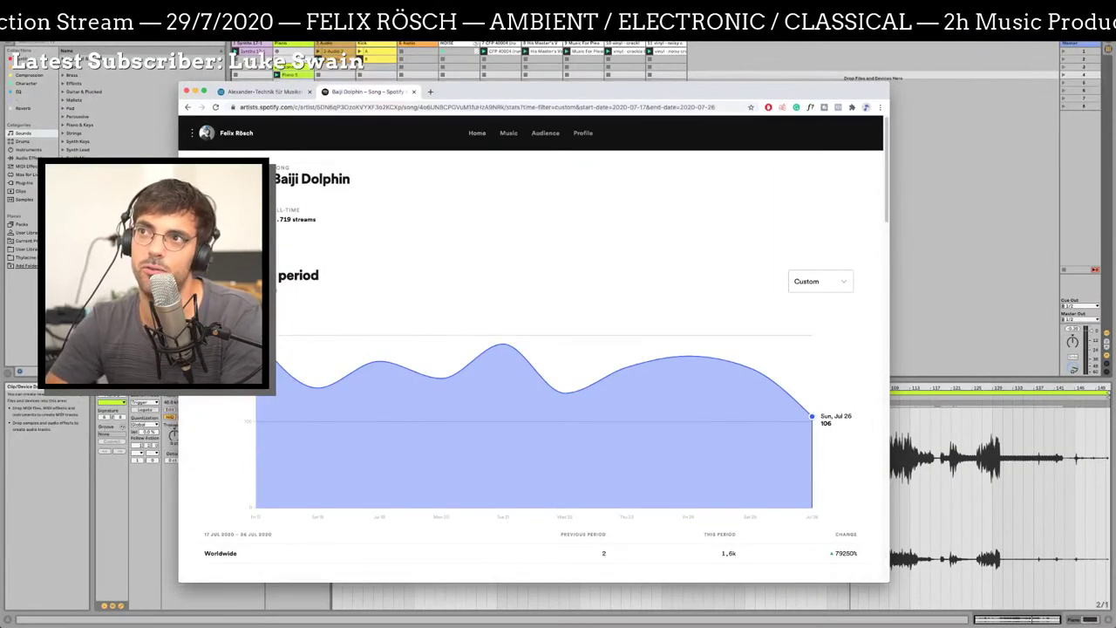
key("super+Tab")
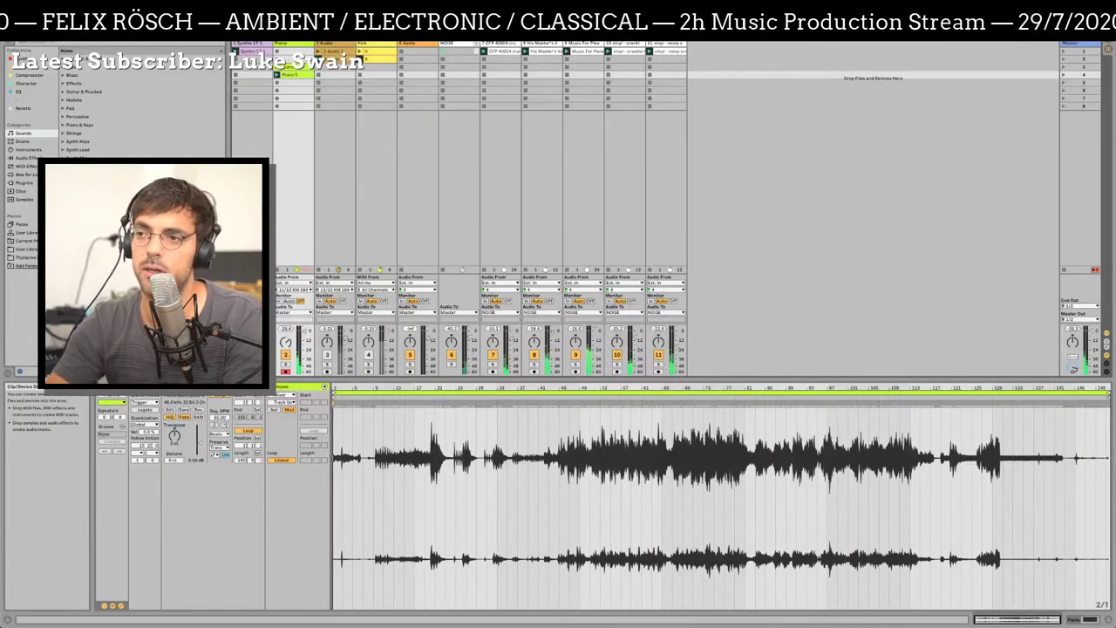
Replay the fourth-row Piano clip from about bar 41, audition the Kick on and off, and mute both Kick and 3 Audio
left_click(543, 395)
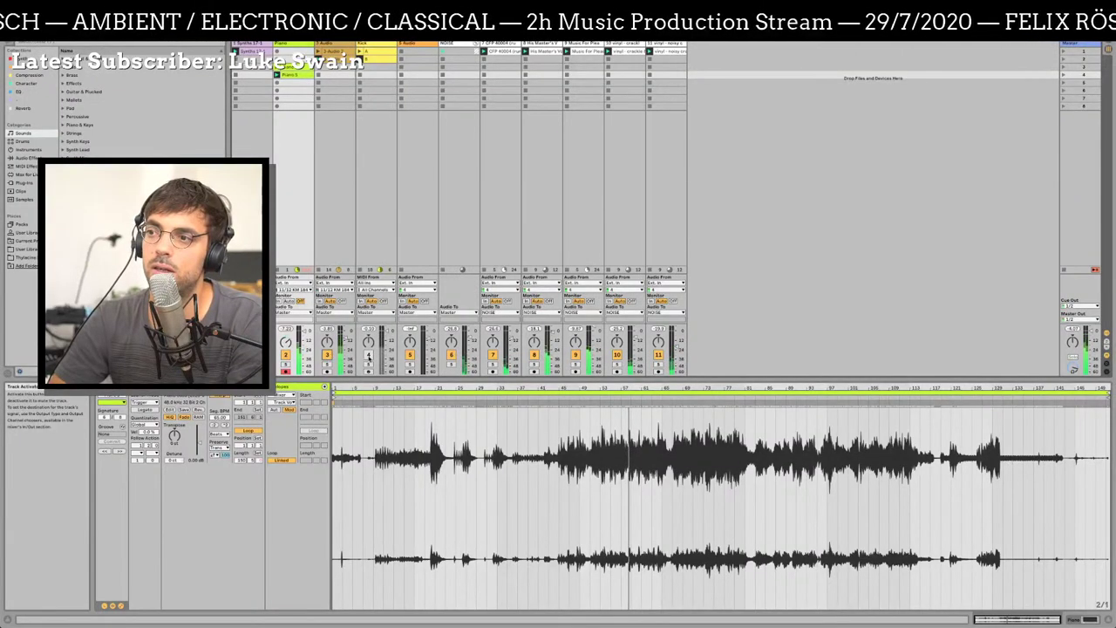
left_click(368, 353)
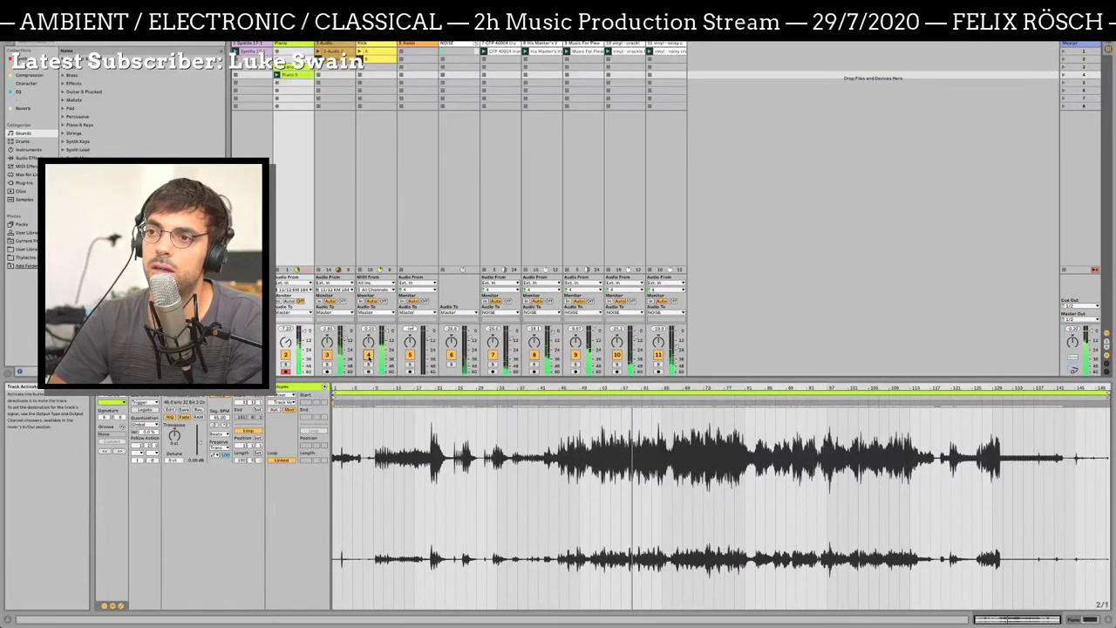
left_click(368, 354)
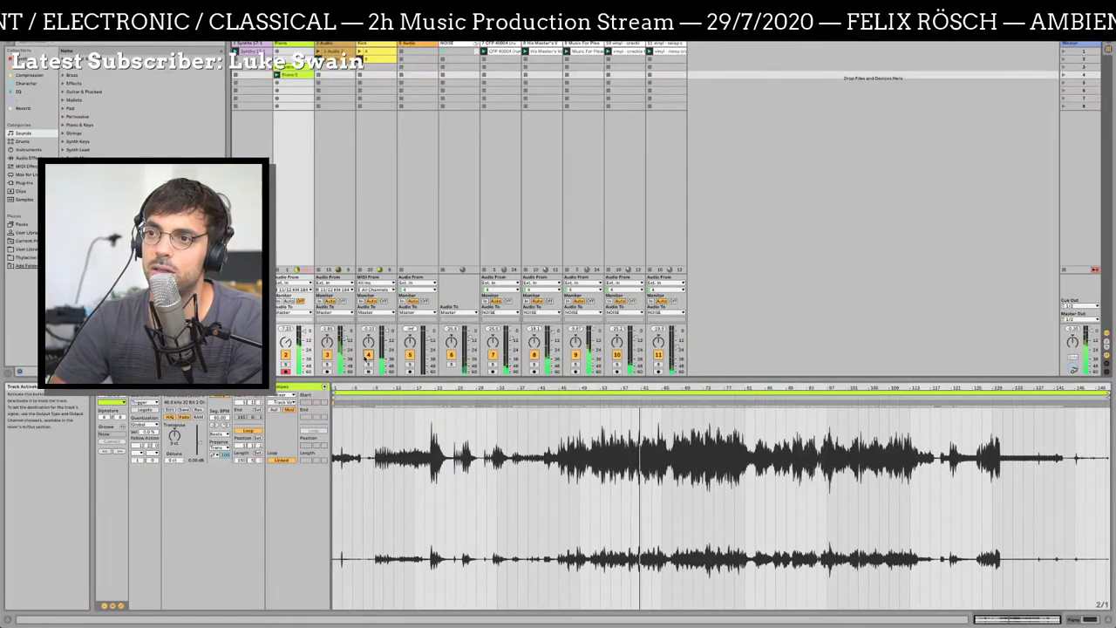
left_click(368, 354)
left_click(368, 354)
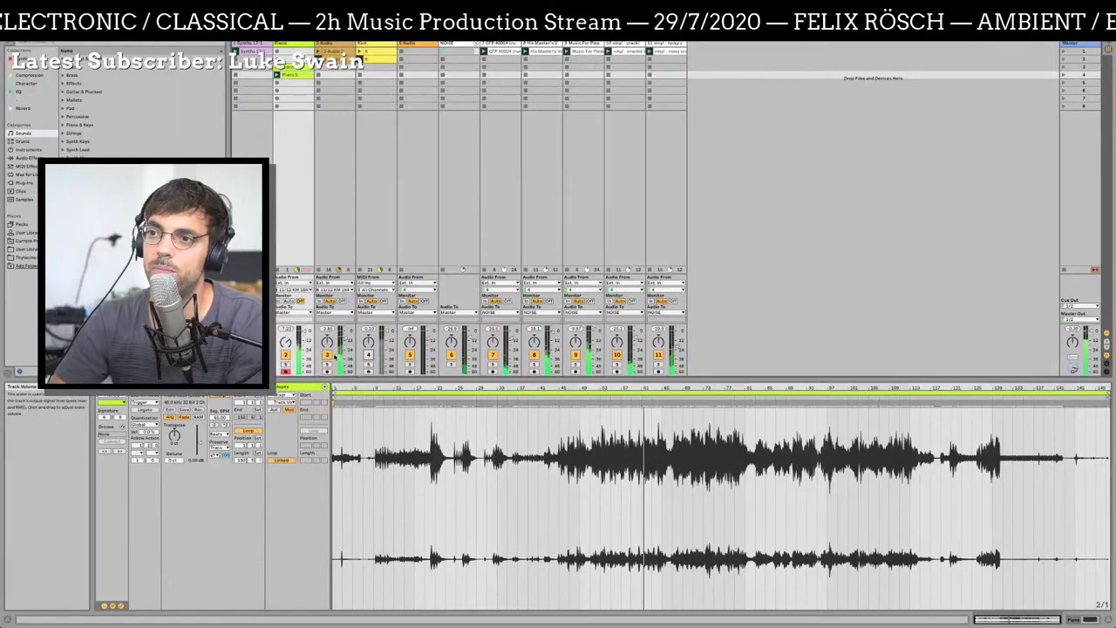
left_click(327, 354)
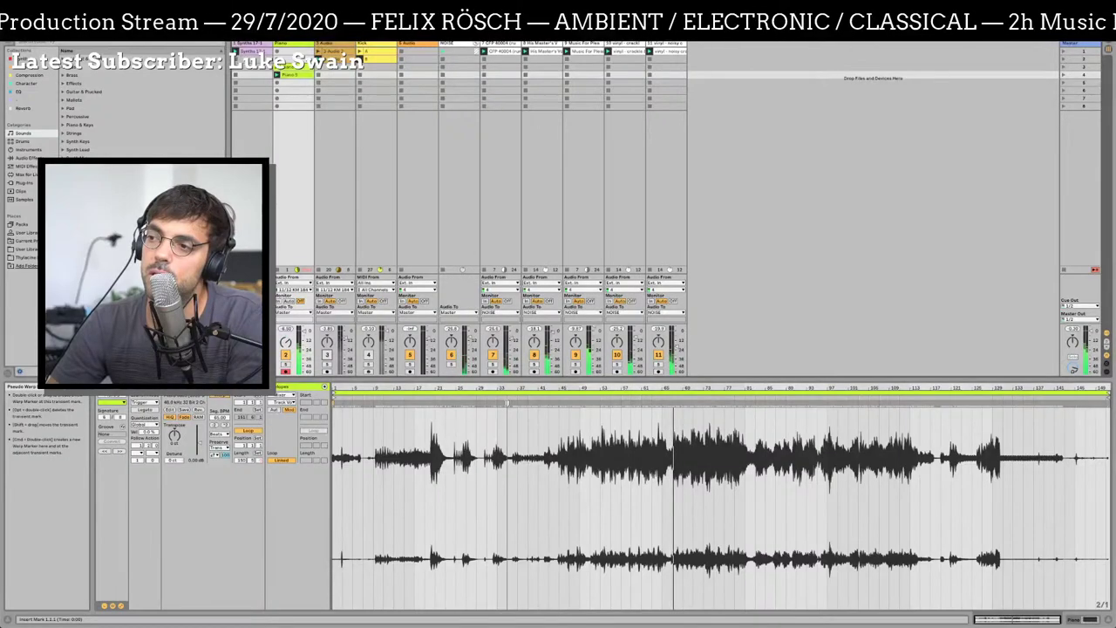
Audition the lead-in to the louder section of the fourth-row Piano clip from about bars 39 and 37
left_click(529, 428)
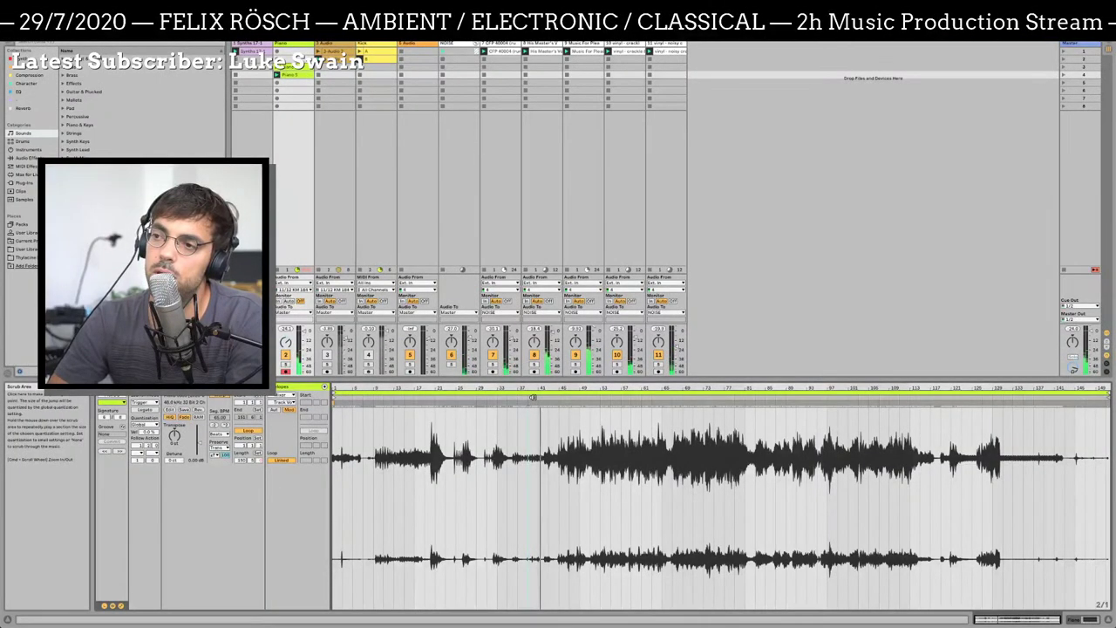
left_click(532, 397)
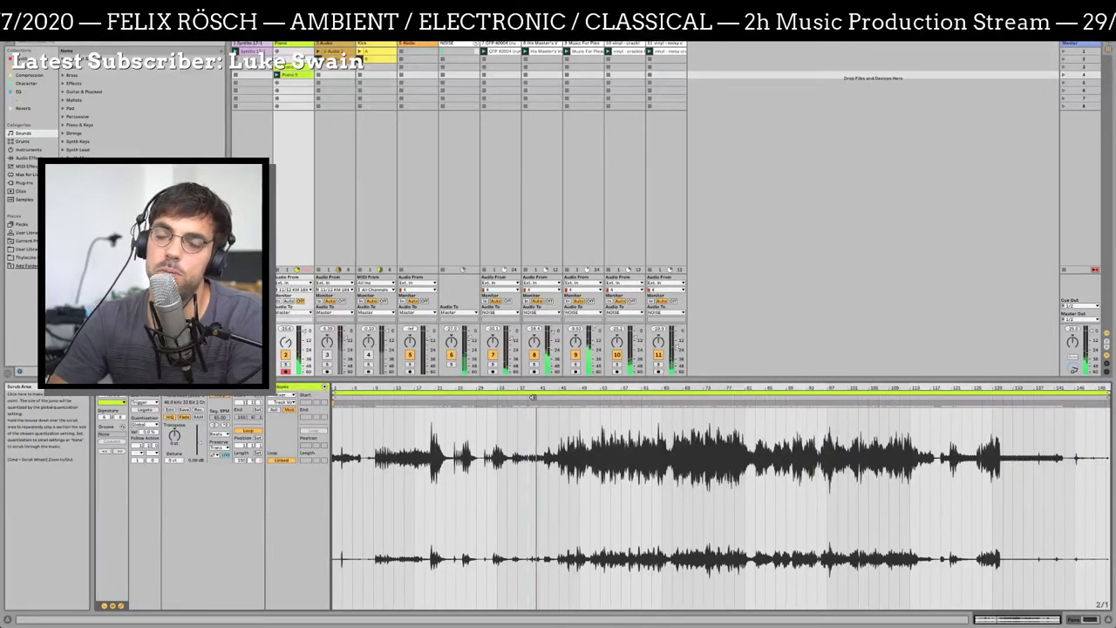
left_click(532, 396)
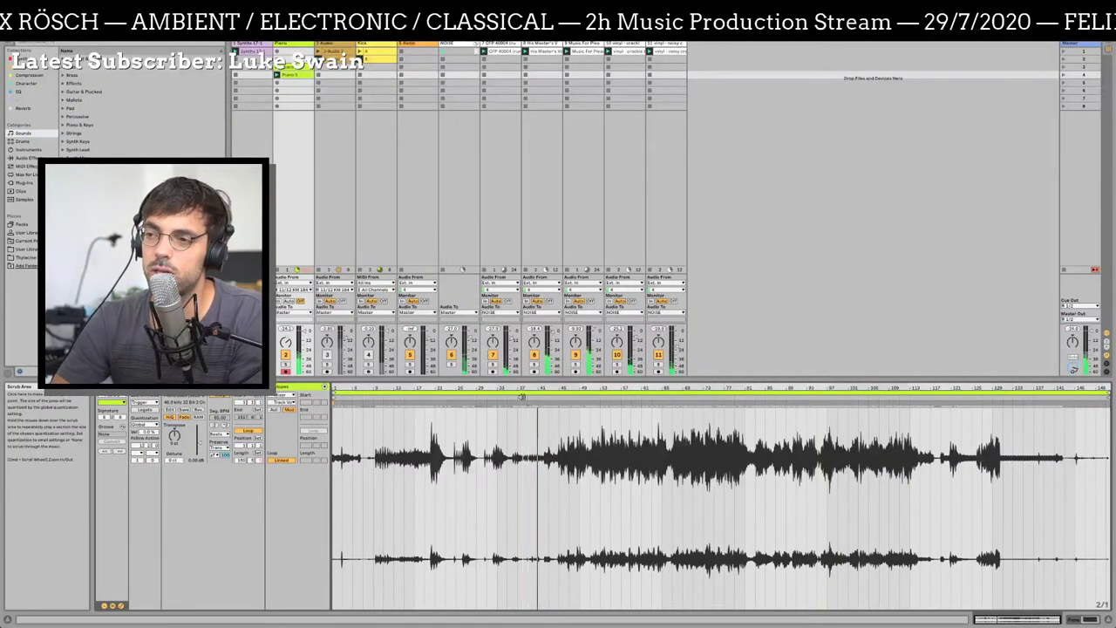
left_click(521, 397)
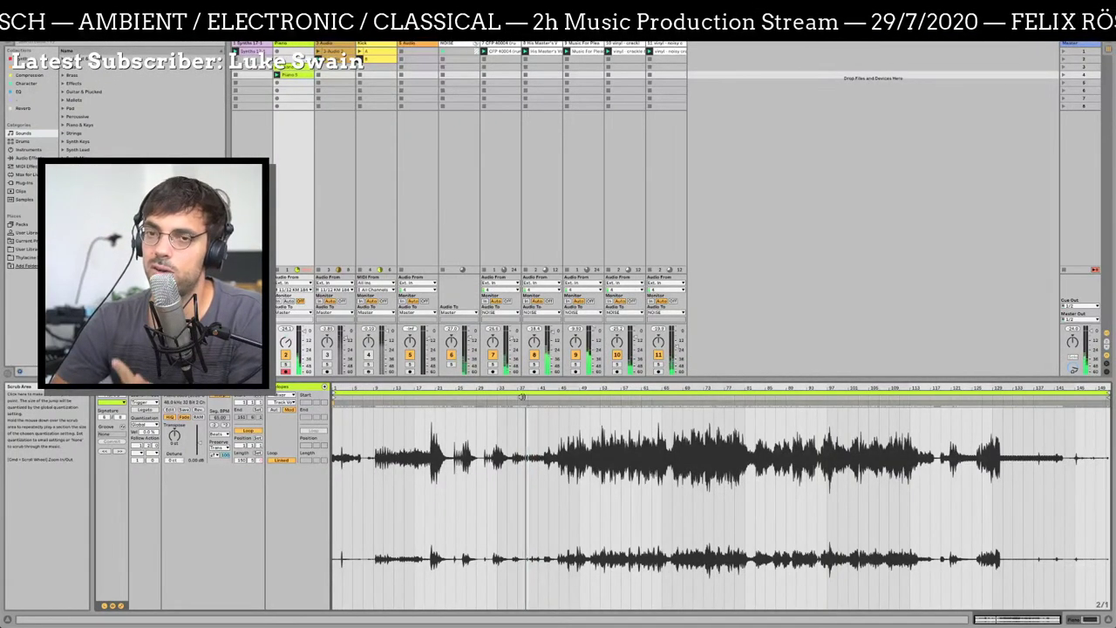
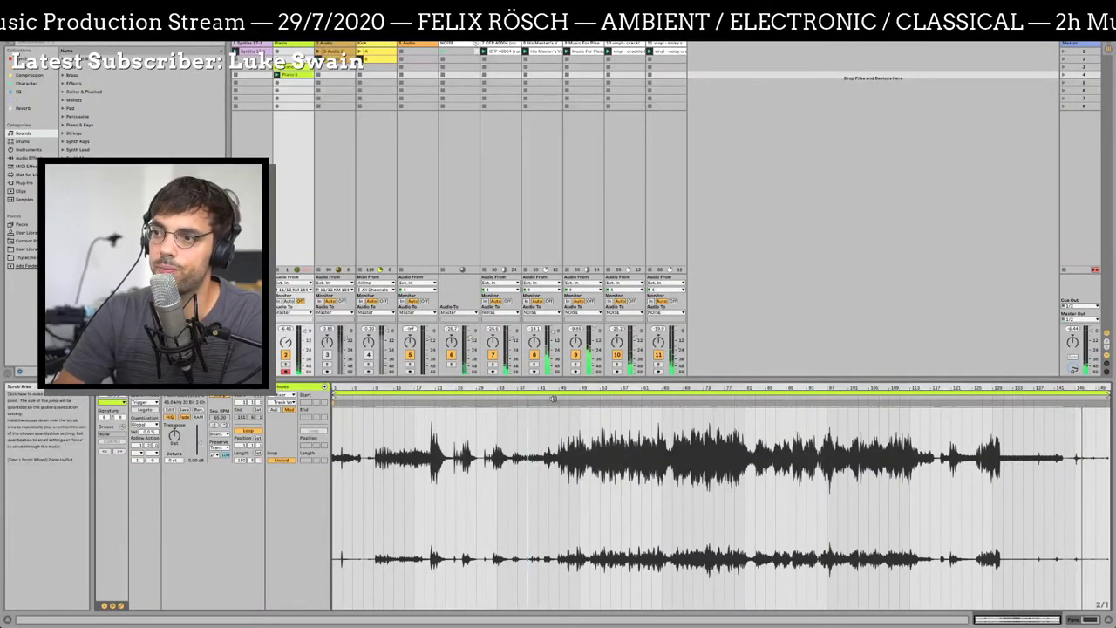
Replay the fourth-row Piano clip repeatedly from about bar 43 with the Kick and 3 Audio tracks muted
left_click(552, 399)
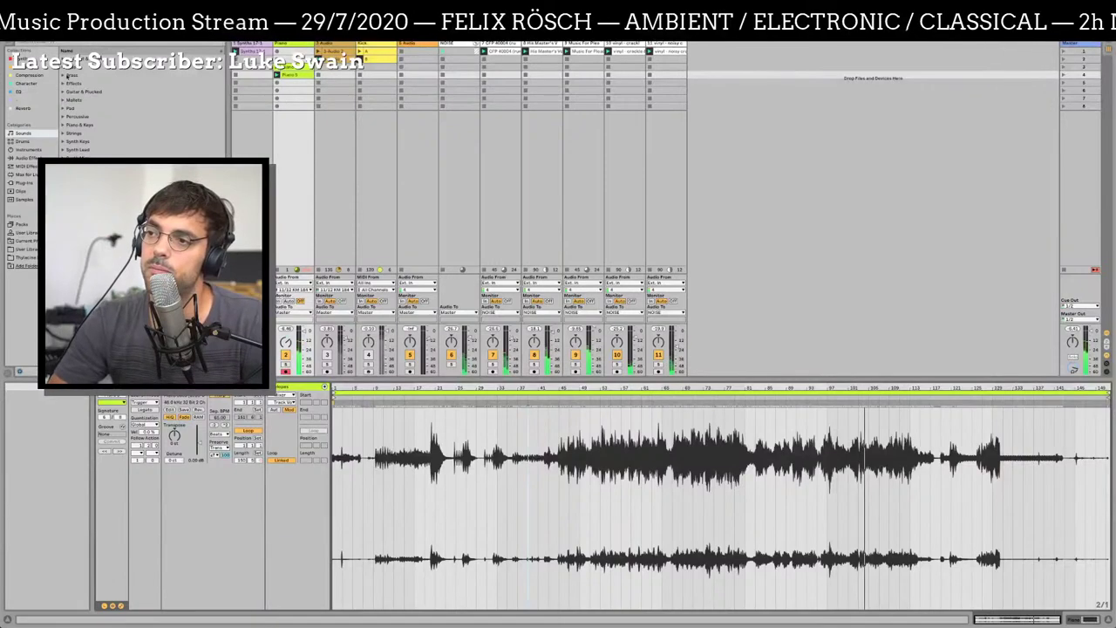
left_click(549, 398)
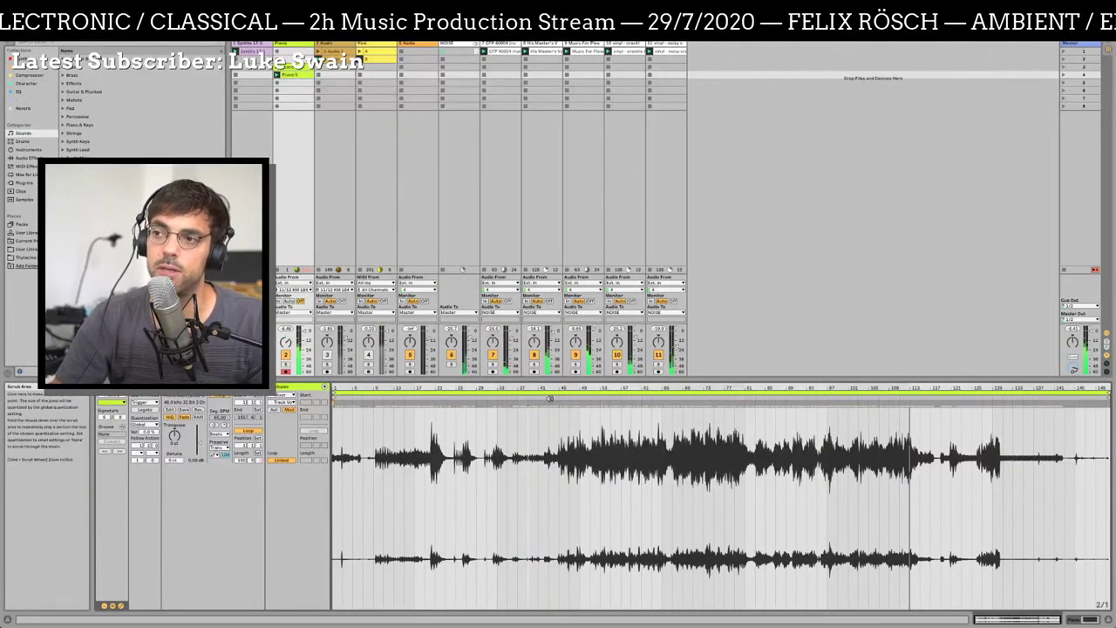
left_click(550, 398)
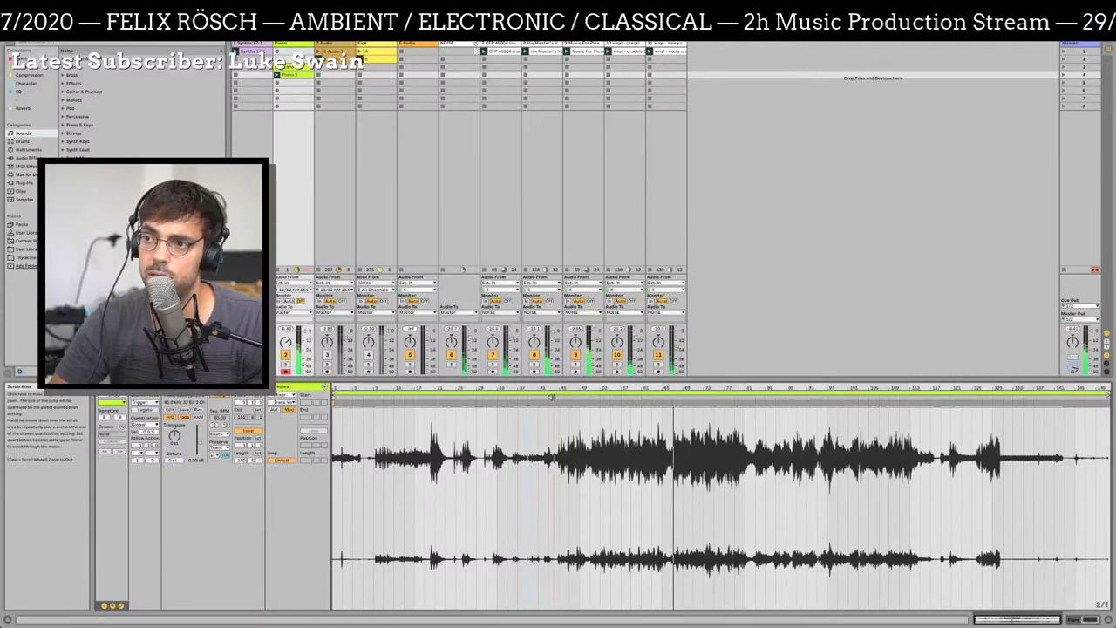
left_click(553, 397)
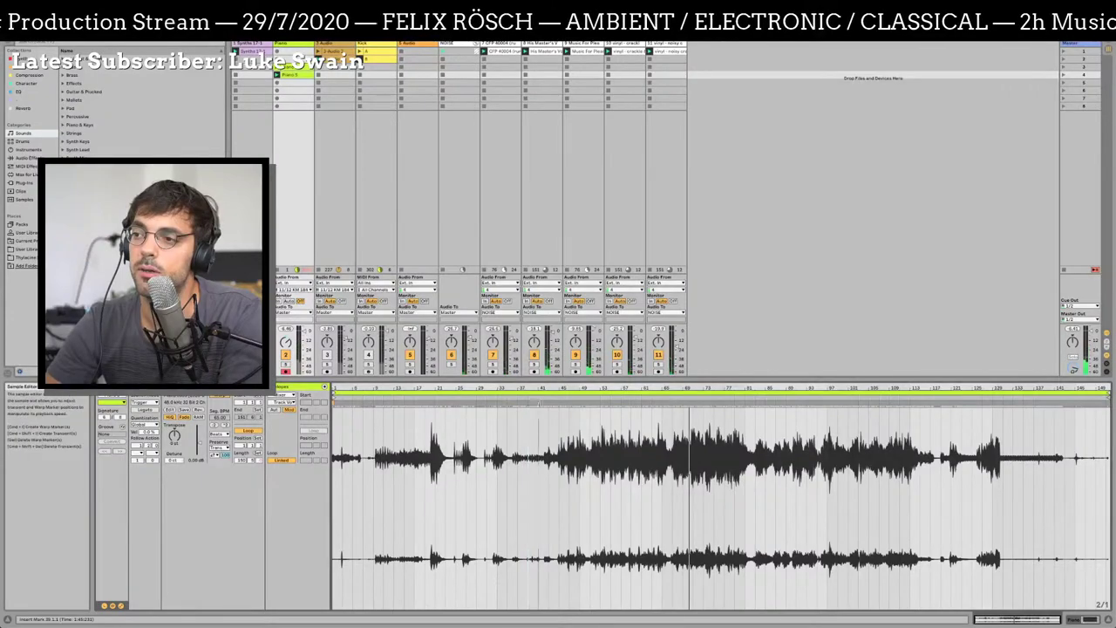
left_click(546, 398)
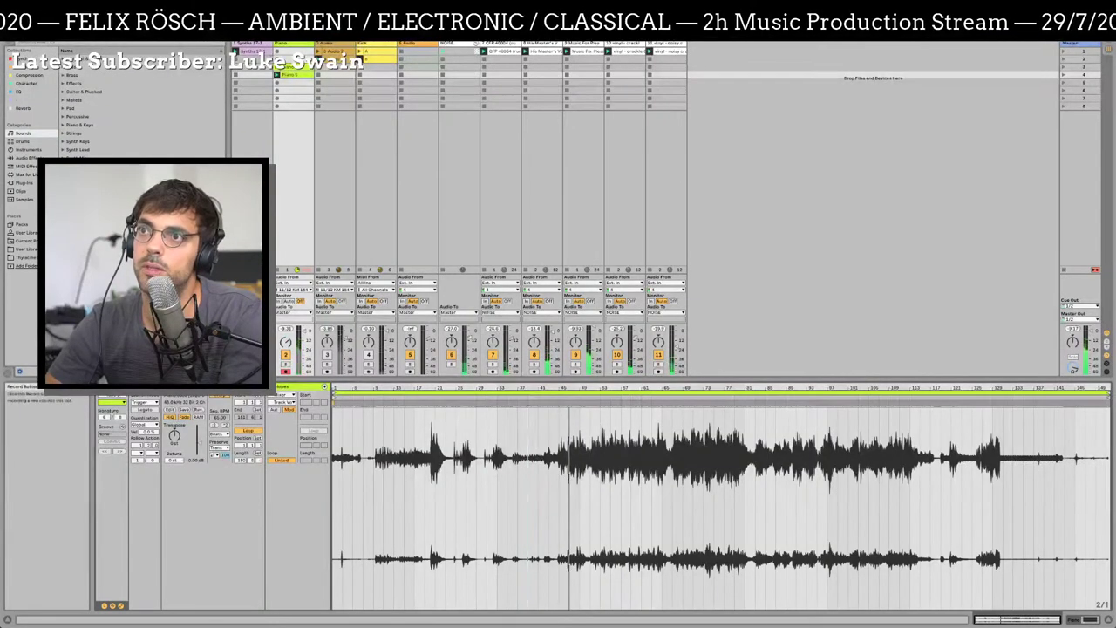
Launch the third-row Piano clip and jump its playback to about bar 17
key("plus")
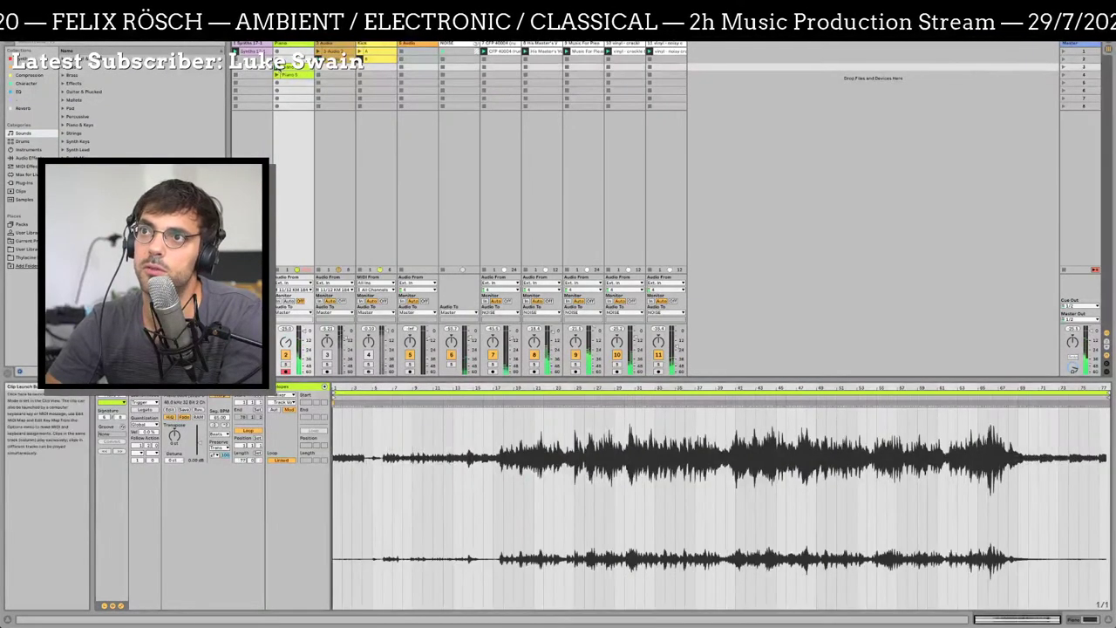
left_click(494, 394)
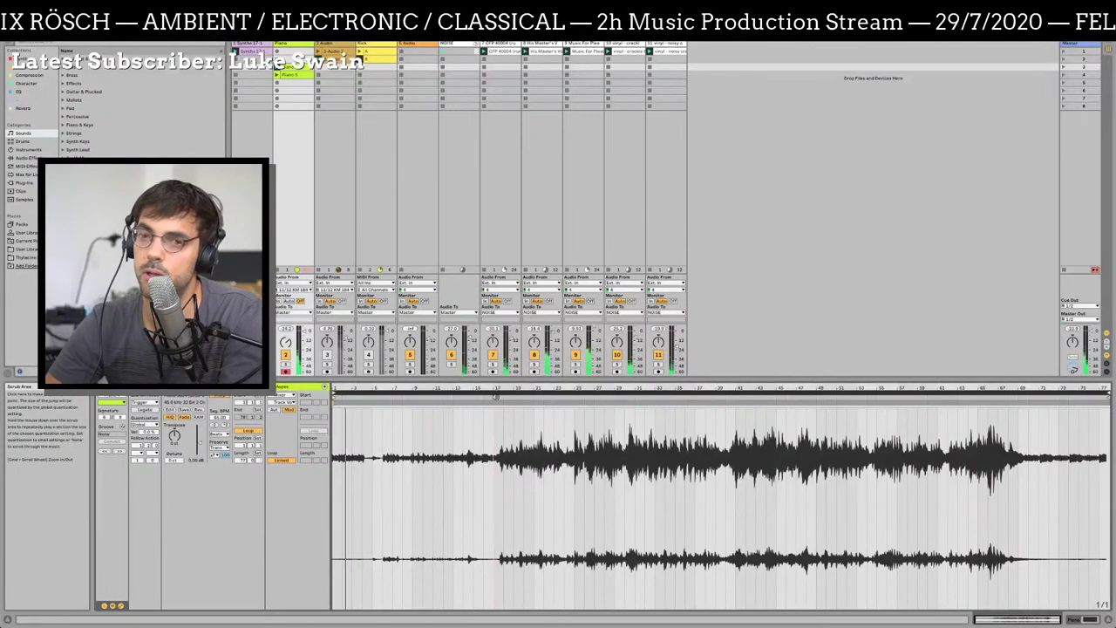
Replay the third-row Piano clip from bar 17 with 3 Audio unmuted and audition the Kick on and off
left_click(494, 395)
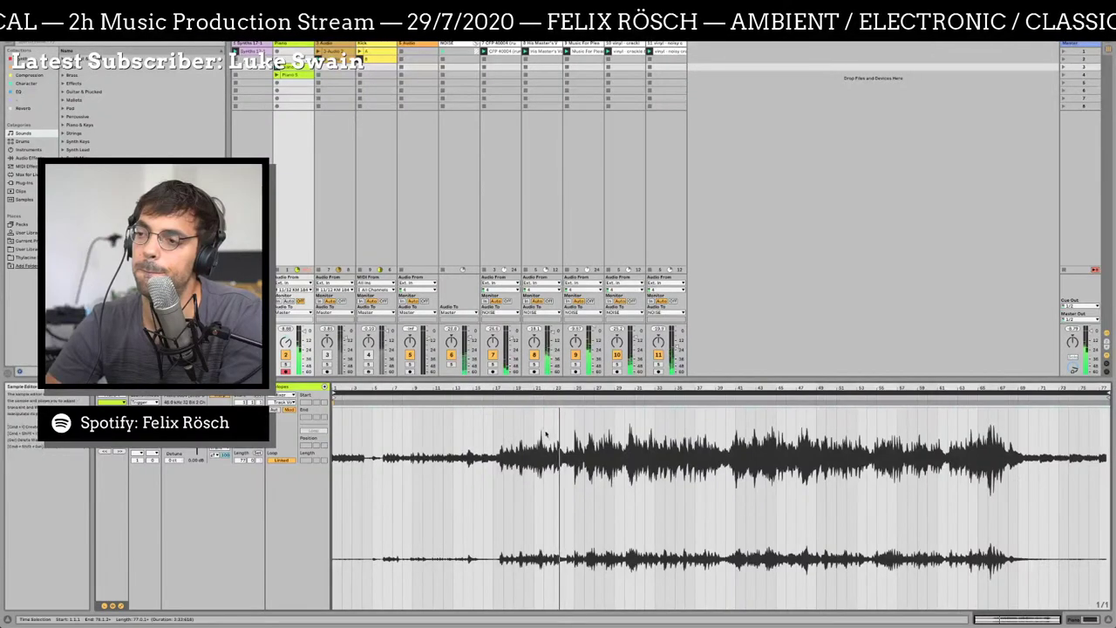
mouse_move(571, 390)
left_mouse_down()
mouse_move(571, 414)
mouse_move(571, 401)
left_mouse_up()
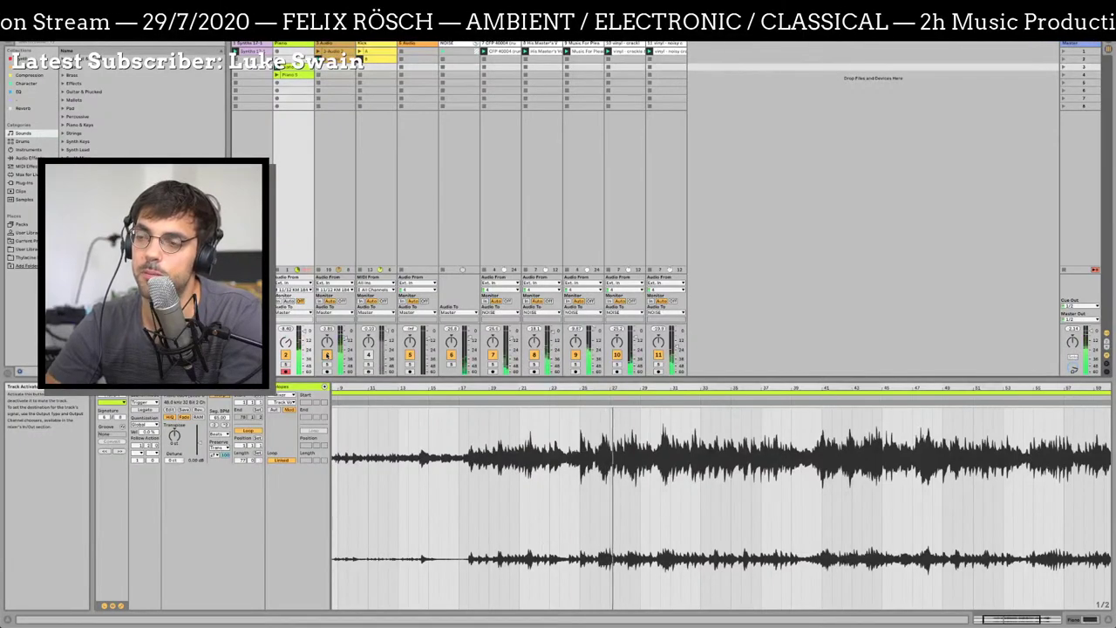
left_click(368, 356)
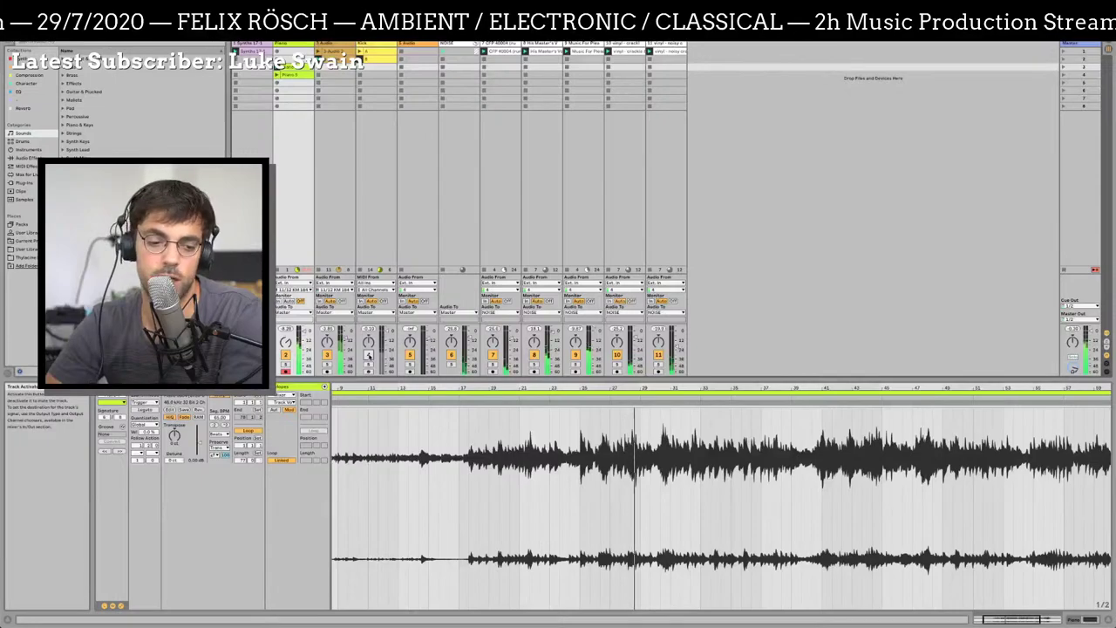
left_click(368, 356)
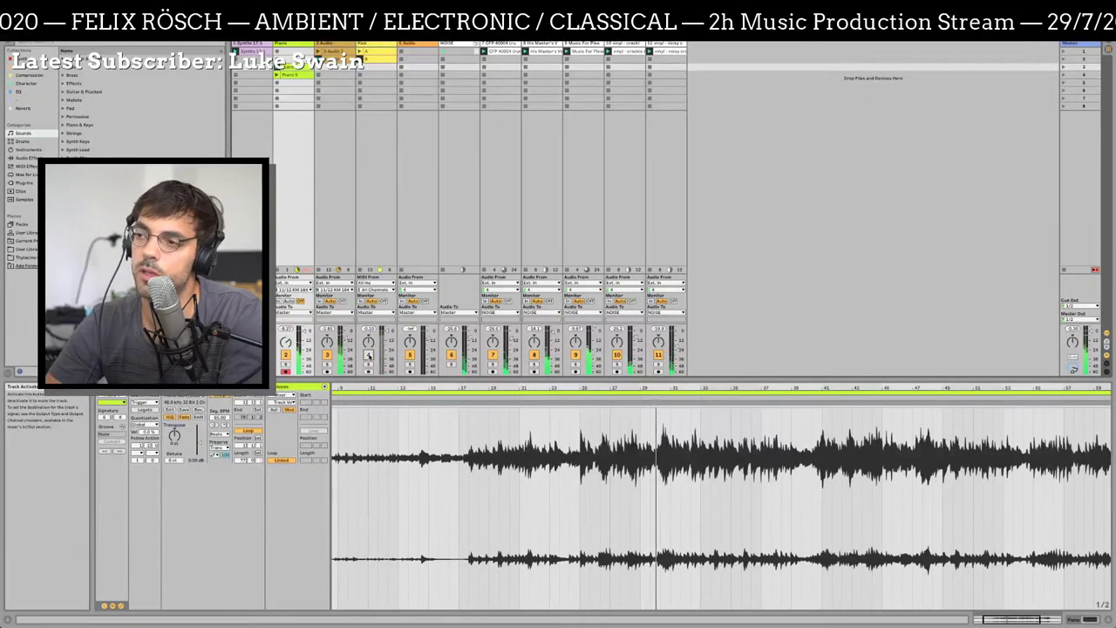
left_click(368, 356)
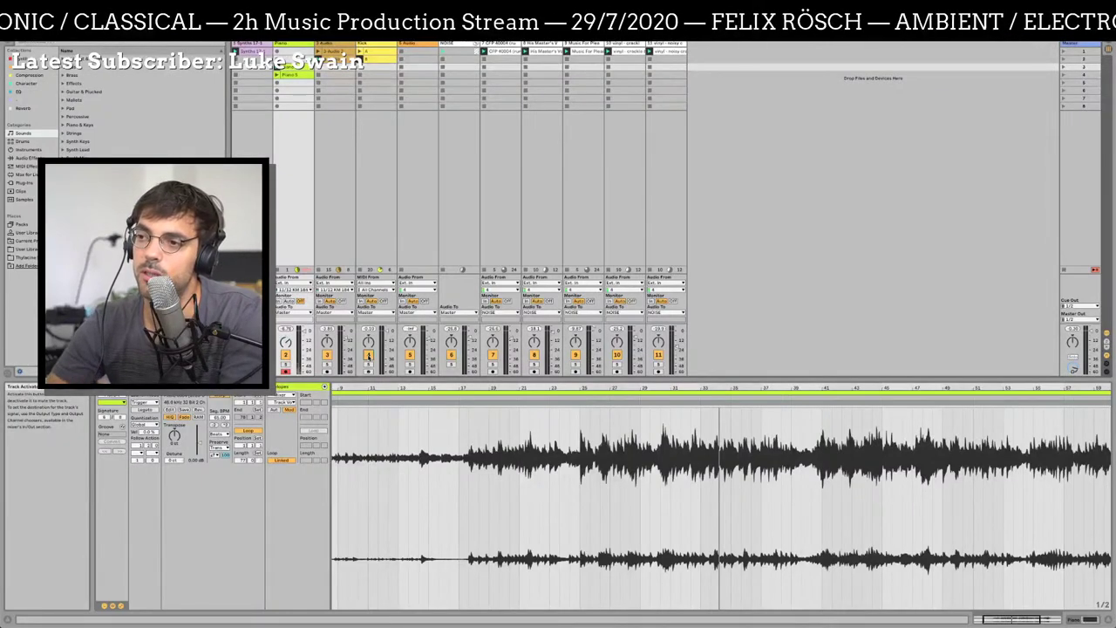
left_click(368, 355)
Select bars 17 to 37 of the third-row Piano clip and mute the 3 Audio track
left_click_drag(455, 437, 765, 443)
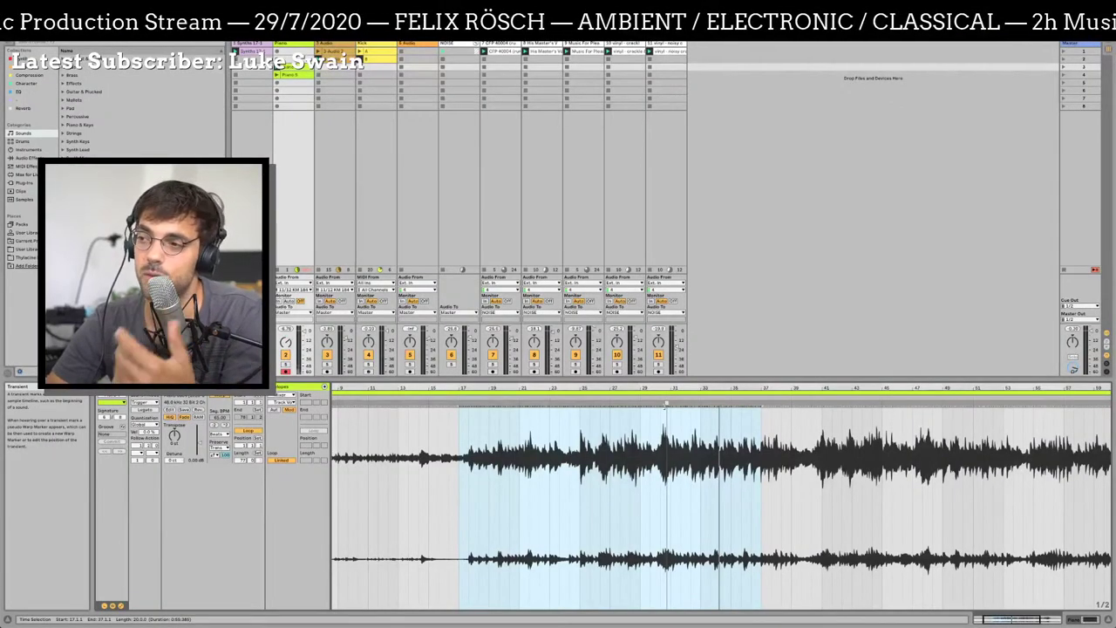
scroll(668, 424, "left", 4)
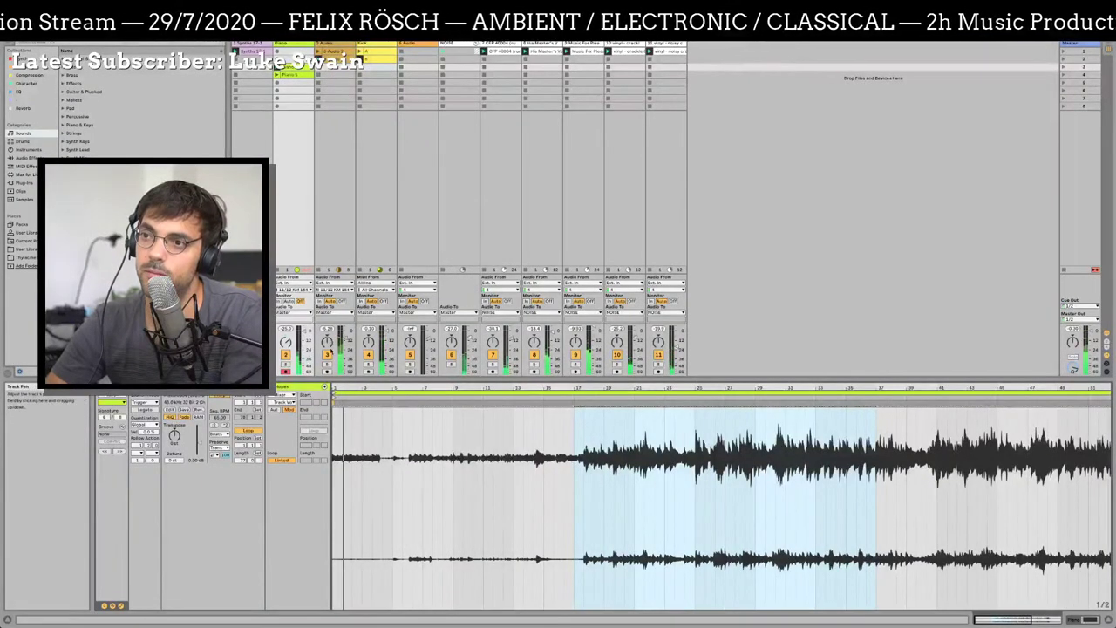
left_click(327, 354)
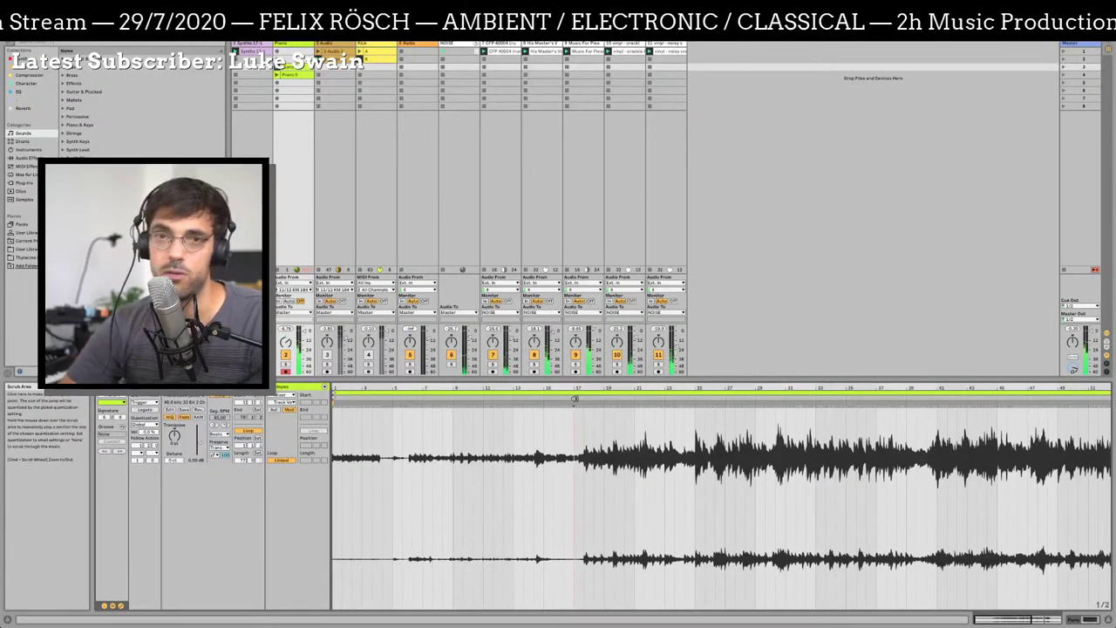
Audition different passages of the third-row Piano clip, replaying it from bar 17 and from about bars 36 and 25
left_click(574, 399)
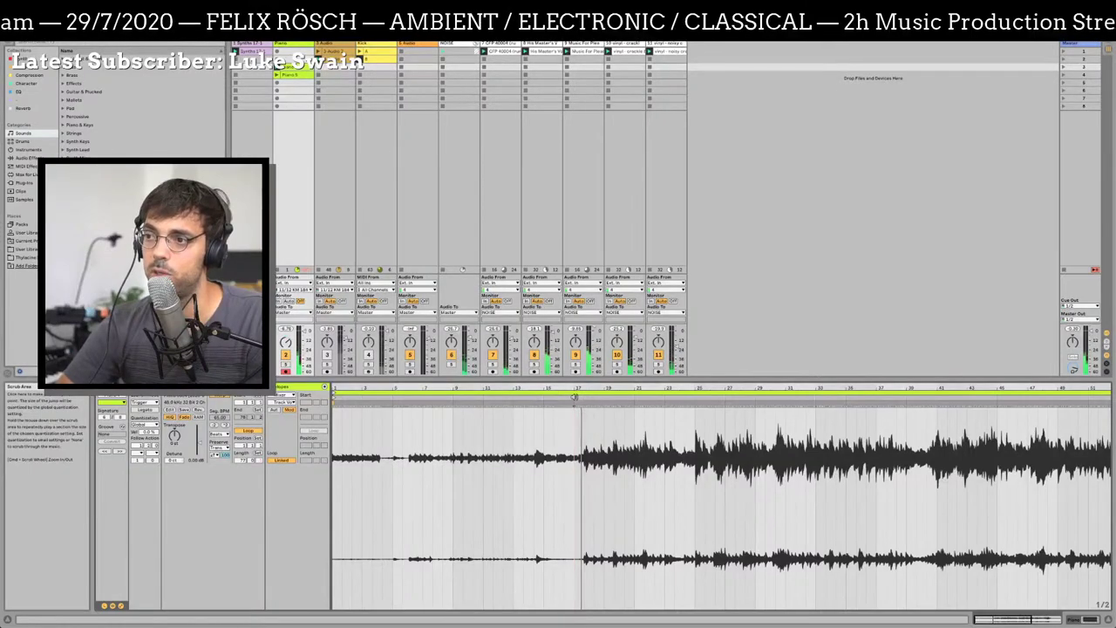
left_click(573, 397)
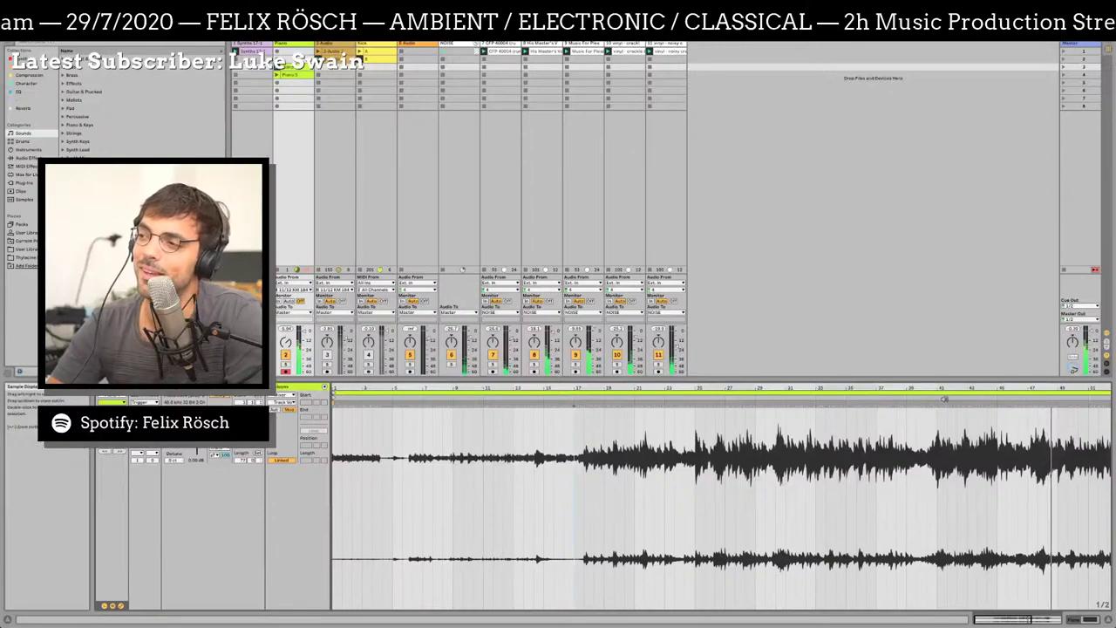
left_click(869, 399)
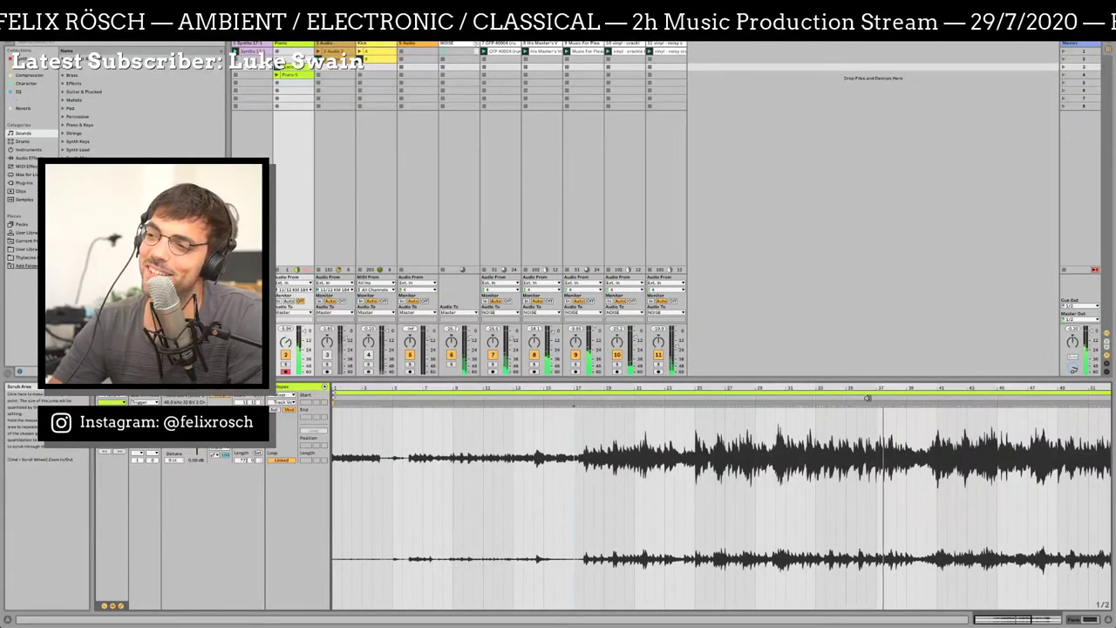
left_click(578, 398)
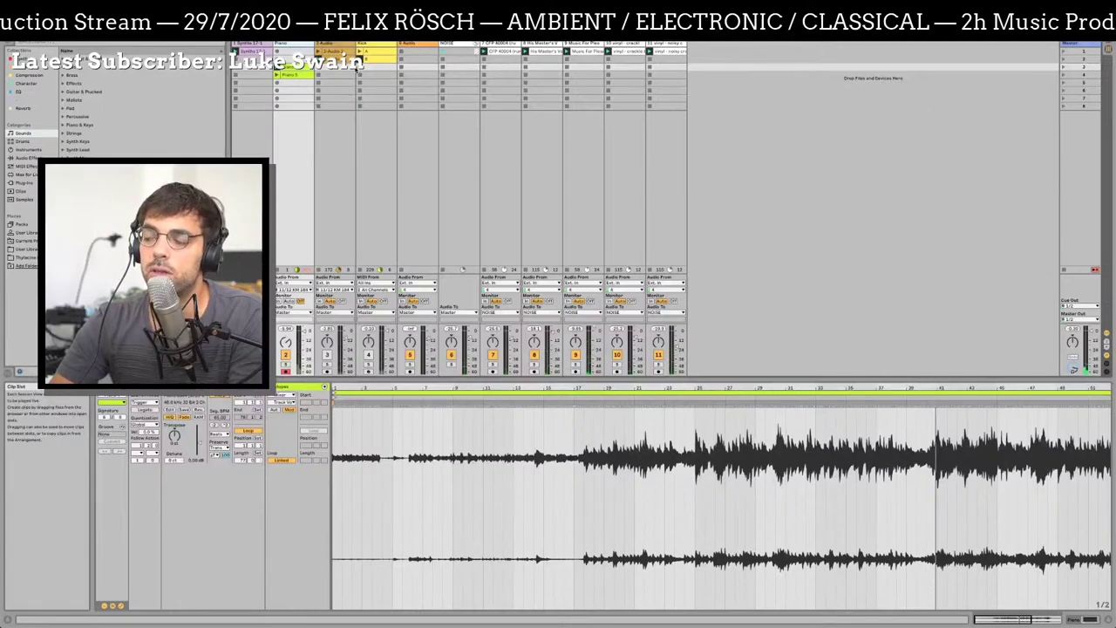
left_click(694, 398)
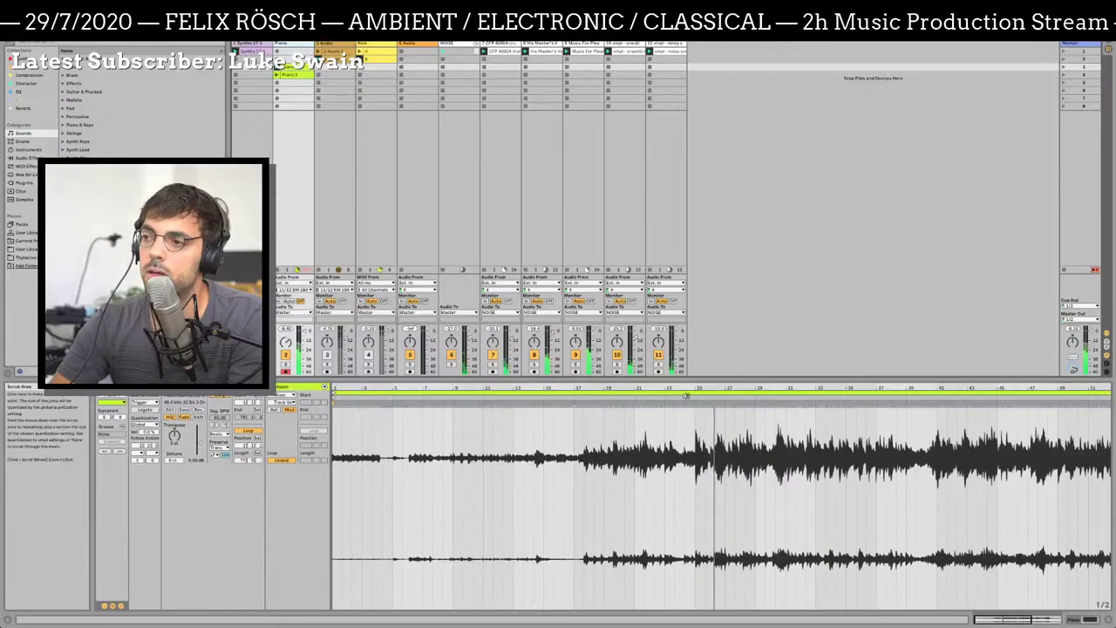
scroll(615, 402, "up", 1)
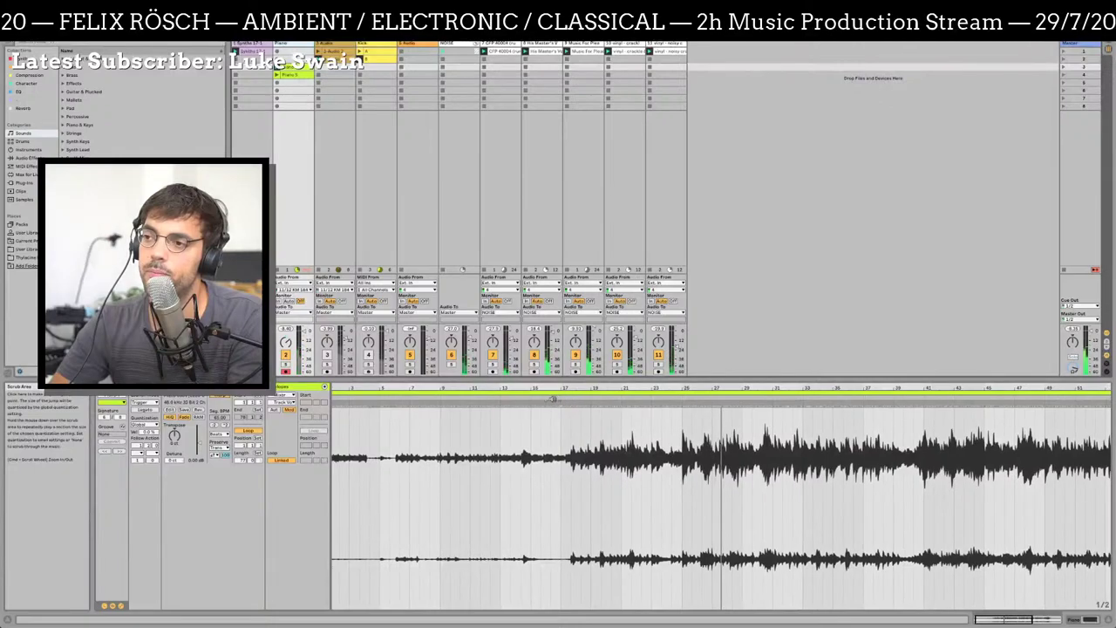
left_click(525, 397)
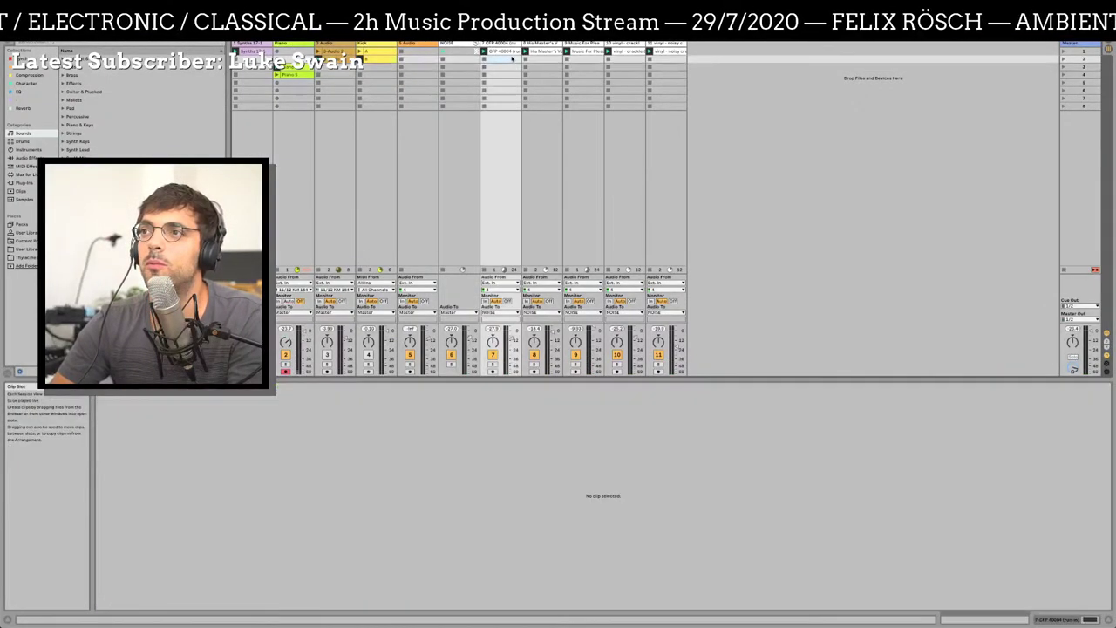
Copy the five first-row clips of the NOISE group's tracks and switch to the Arrangement View
left_click(499, 50)
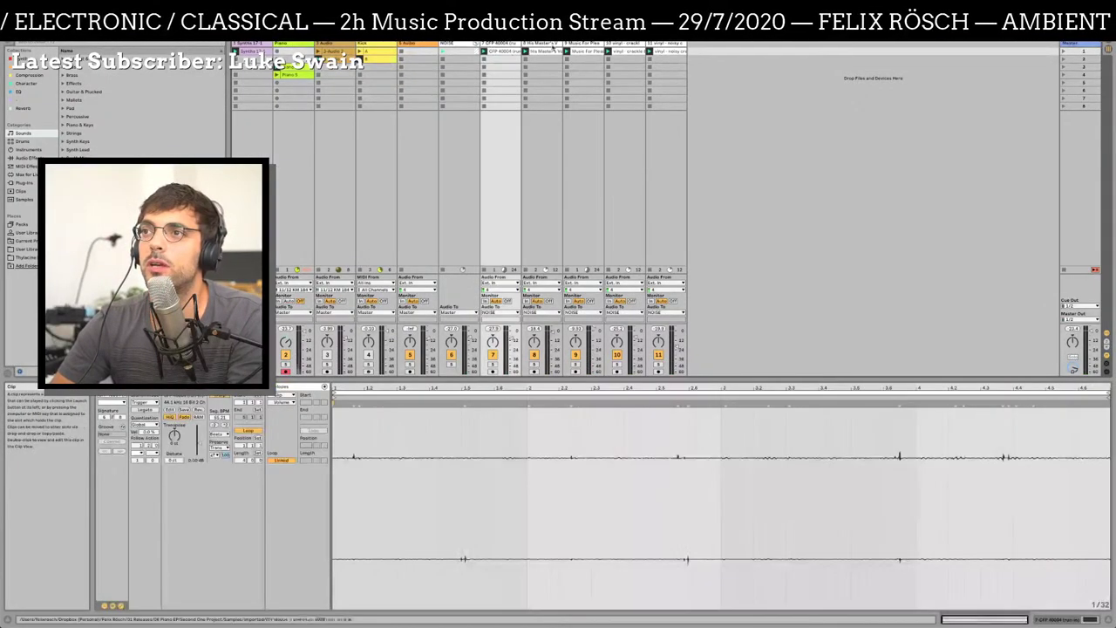
left_click(662, 51, "shift")
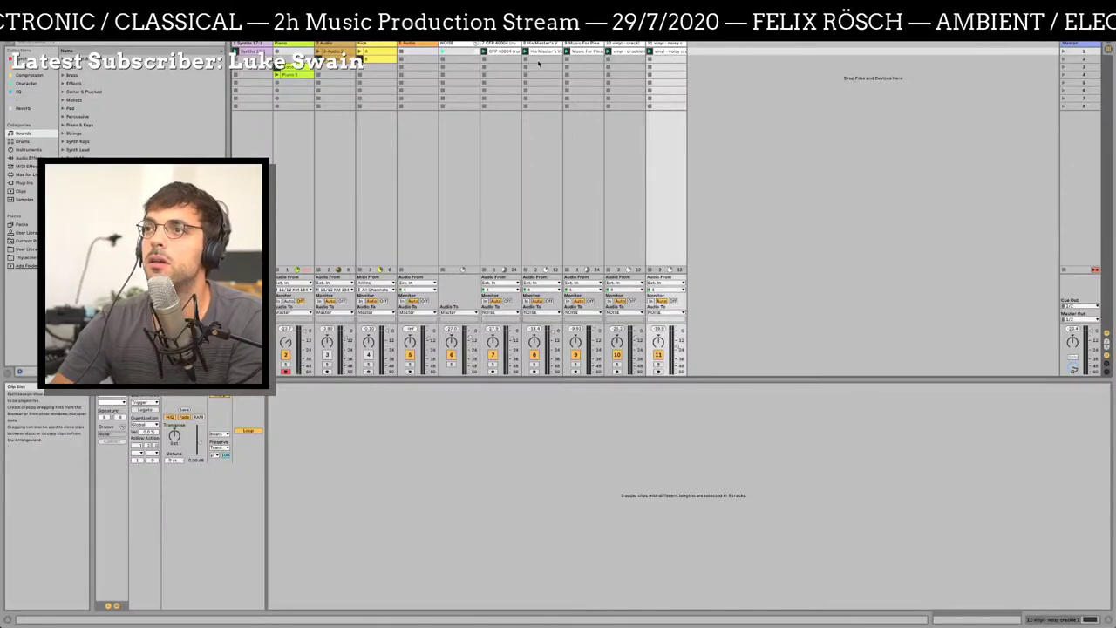
key("Tab")
Clear all existing clips from the arrangement
scroll(487, 210, "down", 5)
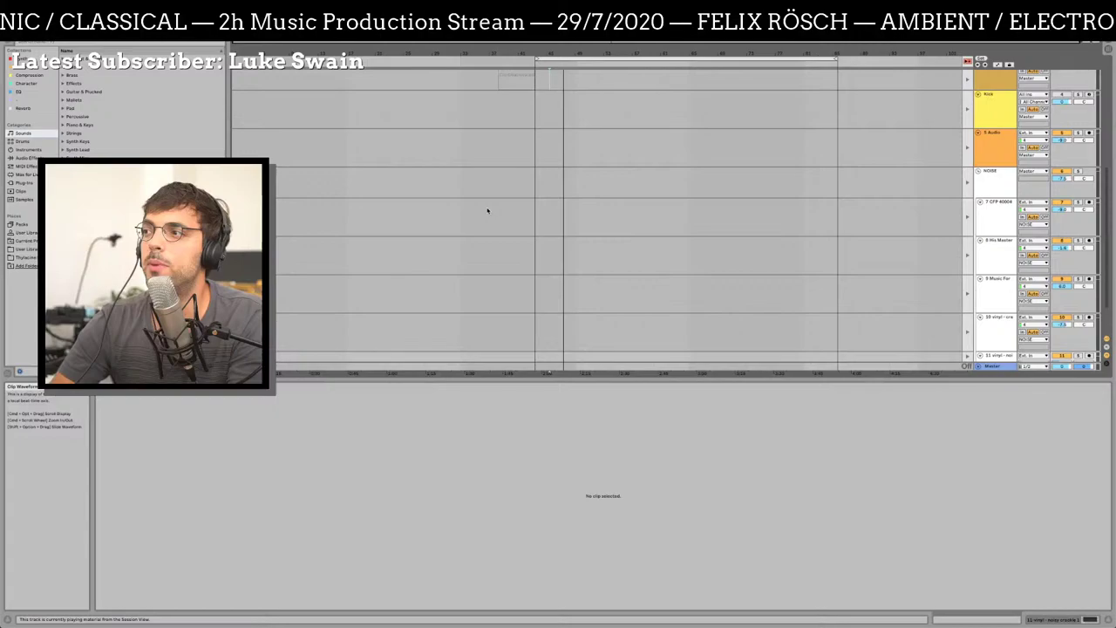
scroll(639, 246, "up", 3)
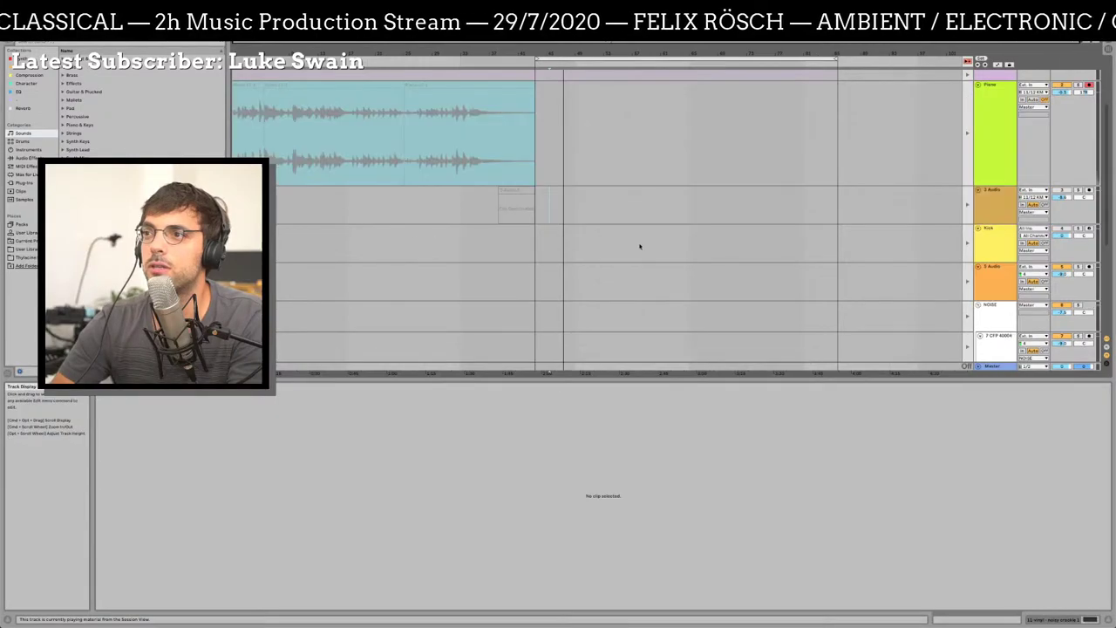
left_click(535, 243)
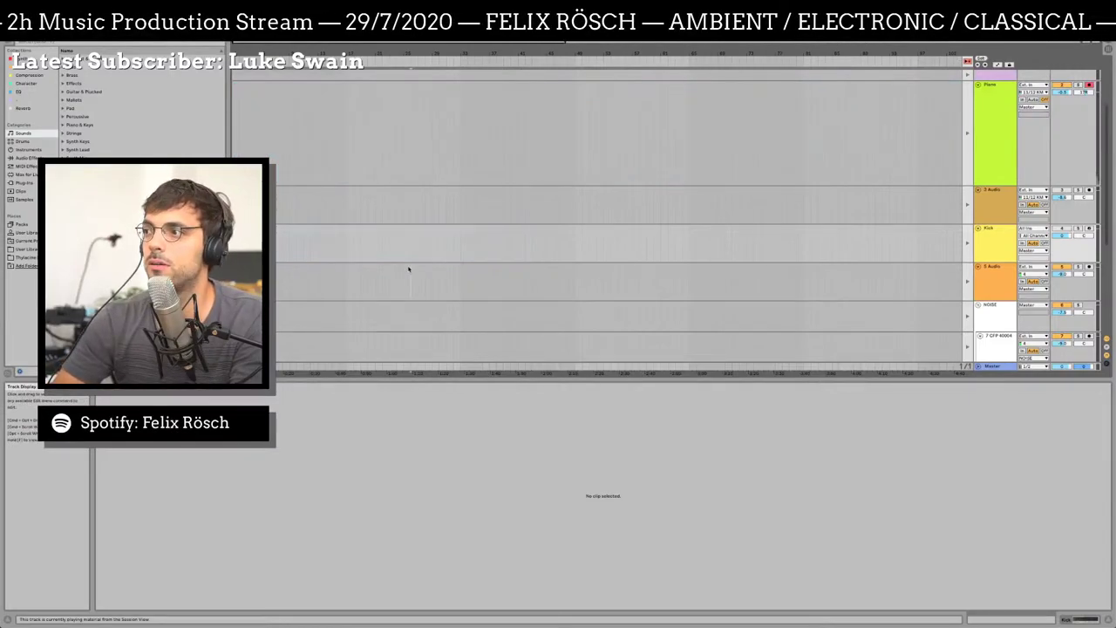
scroll(408, 269, "down", 3)
key("ctrl+a")
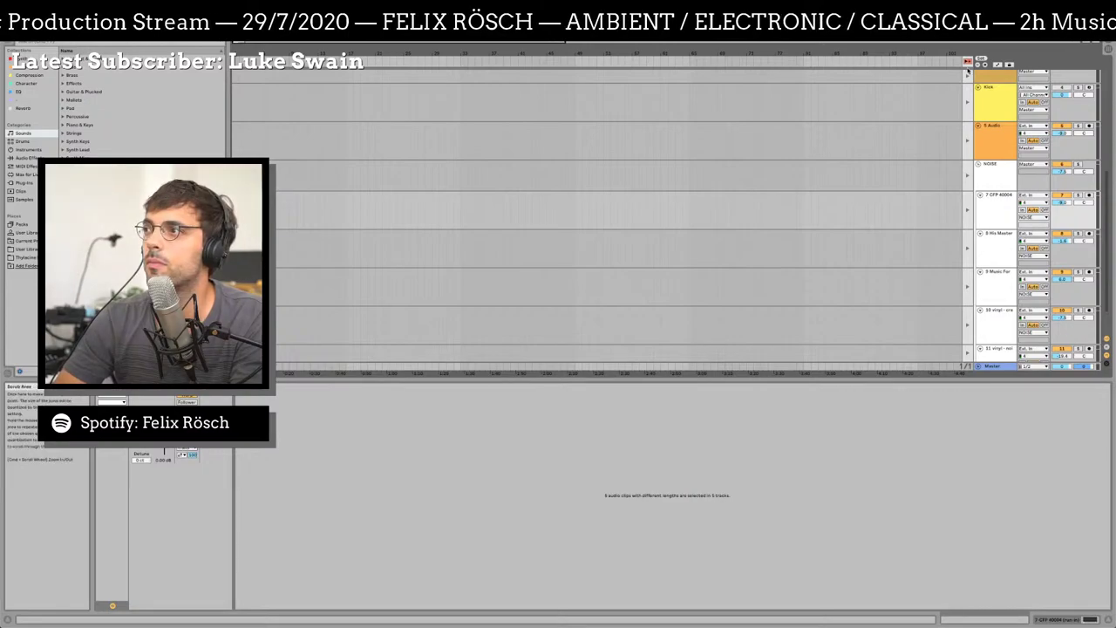
Place the copied noise clips at the arrangement's start, extending the three run-in clips to about bar 45 and the two vinyl clips to about bar 40
left_click(403, 216)
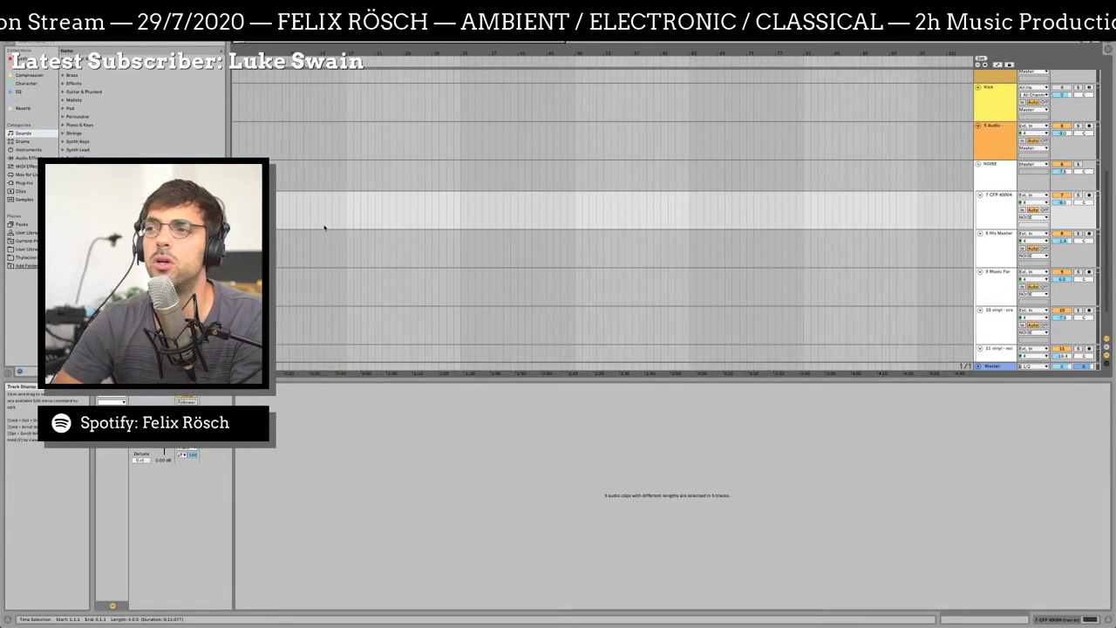
left_click_drag(324, 227, 540, 262)
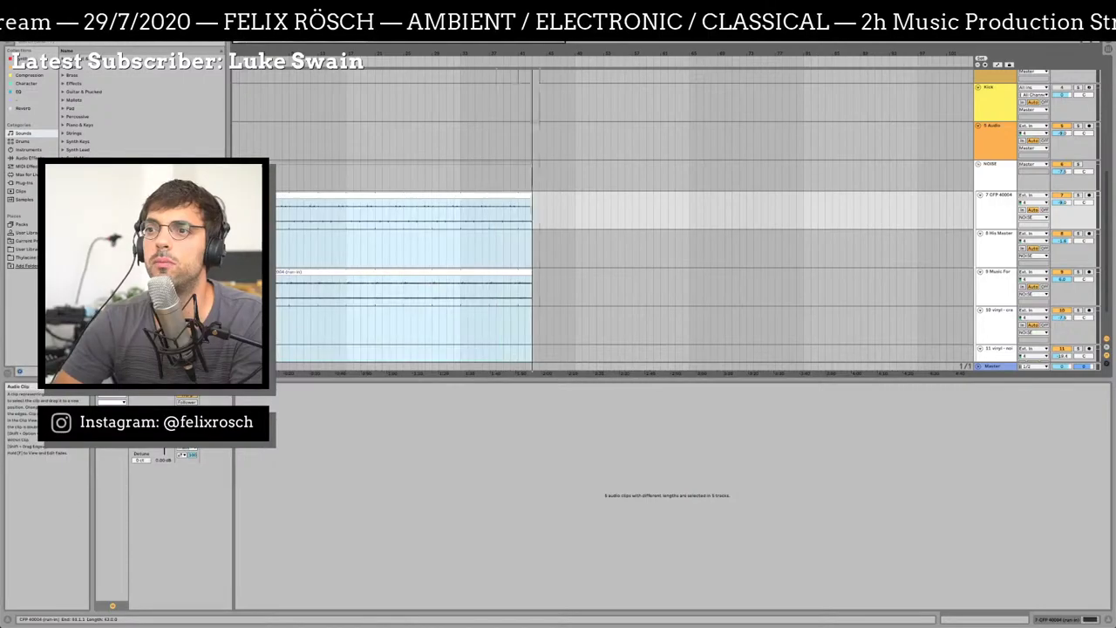
left_click(410, 248)
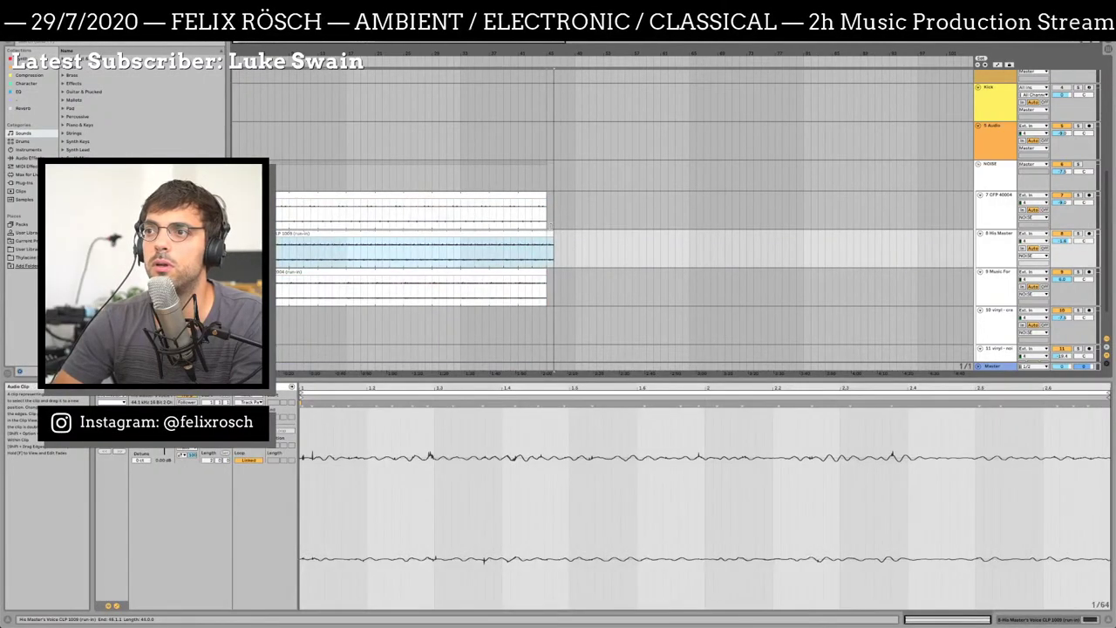
key("Down")
key("Down")
scroll(602, 218, "down", 1)
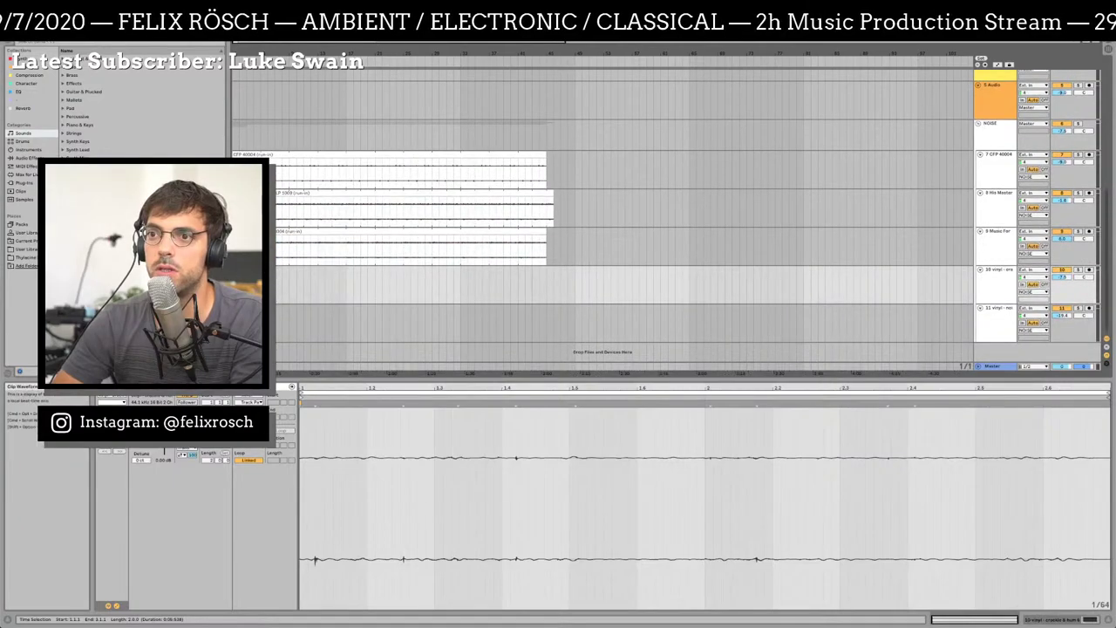
key("Down")
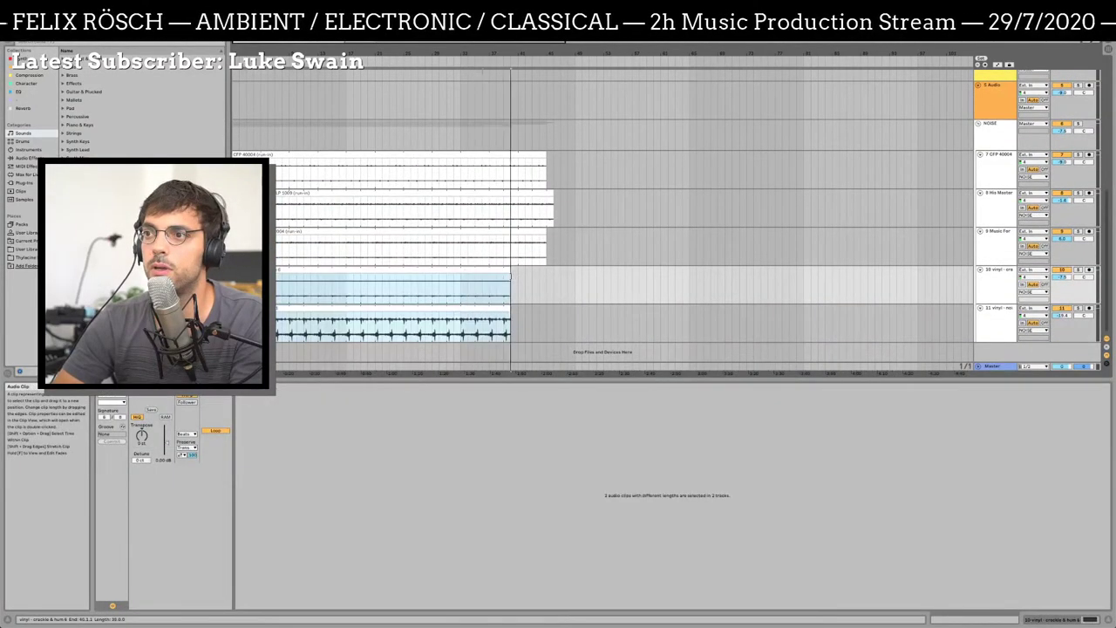
Delete everything from bar 33 onward on the five noise tracks so all their clips end together
left_click_drag(639, 324, 462, 168)
key("Delete")
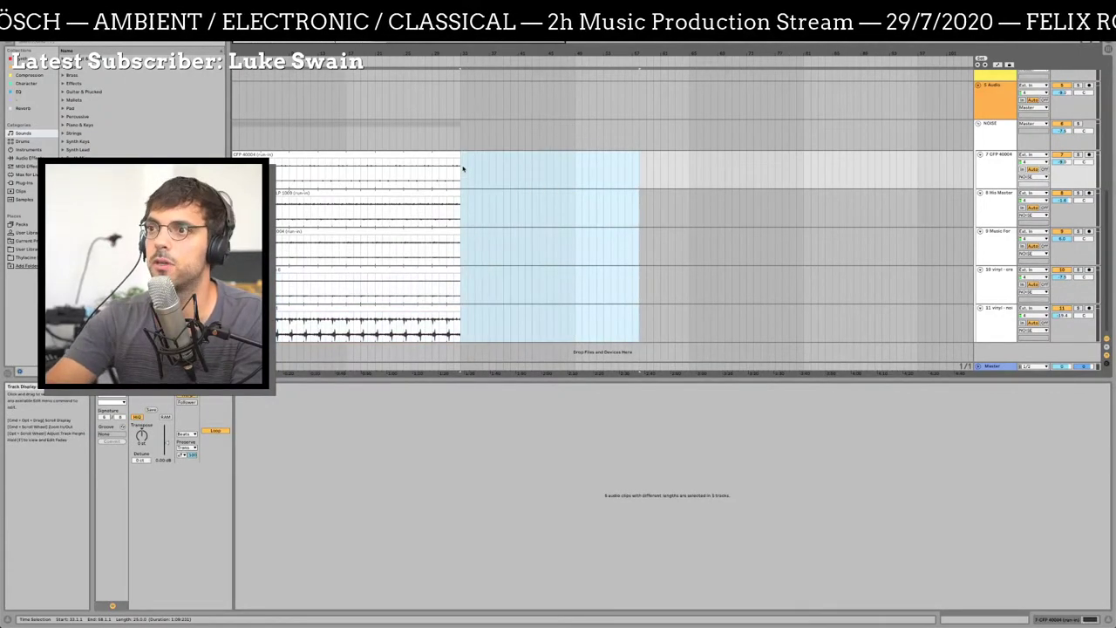
scroll(462, 169, "up", 5)
left_click(369, 175)
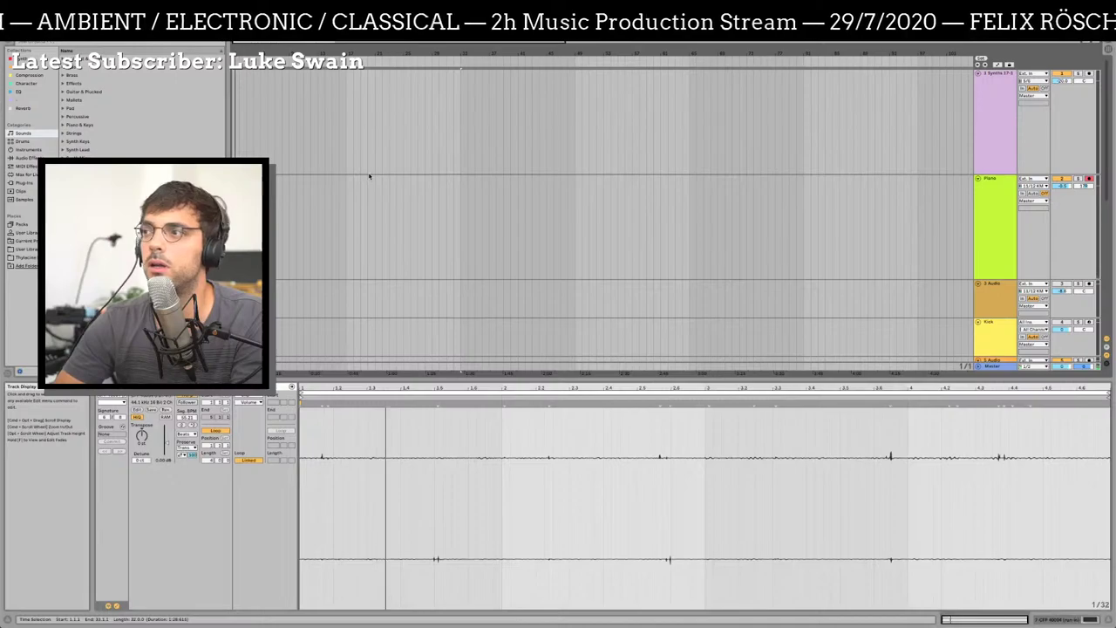
Copy the Synths 17-1 clip from the Session View to the start of its arrangement track and return that track to arrangement playback
key("Tab")
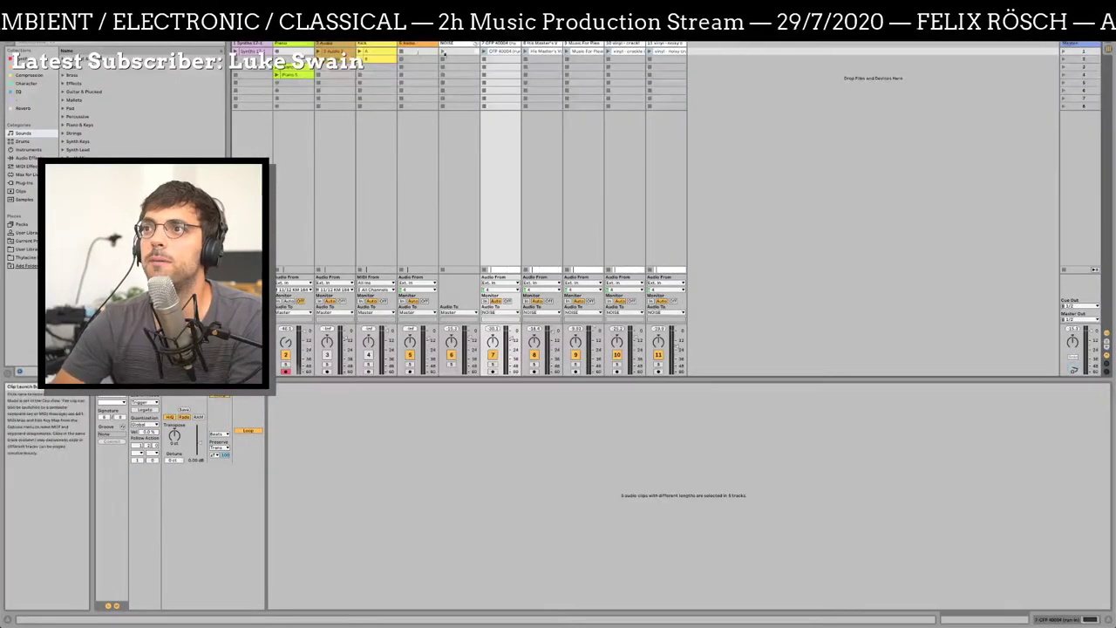
left_click(258, 54)
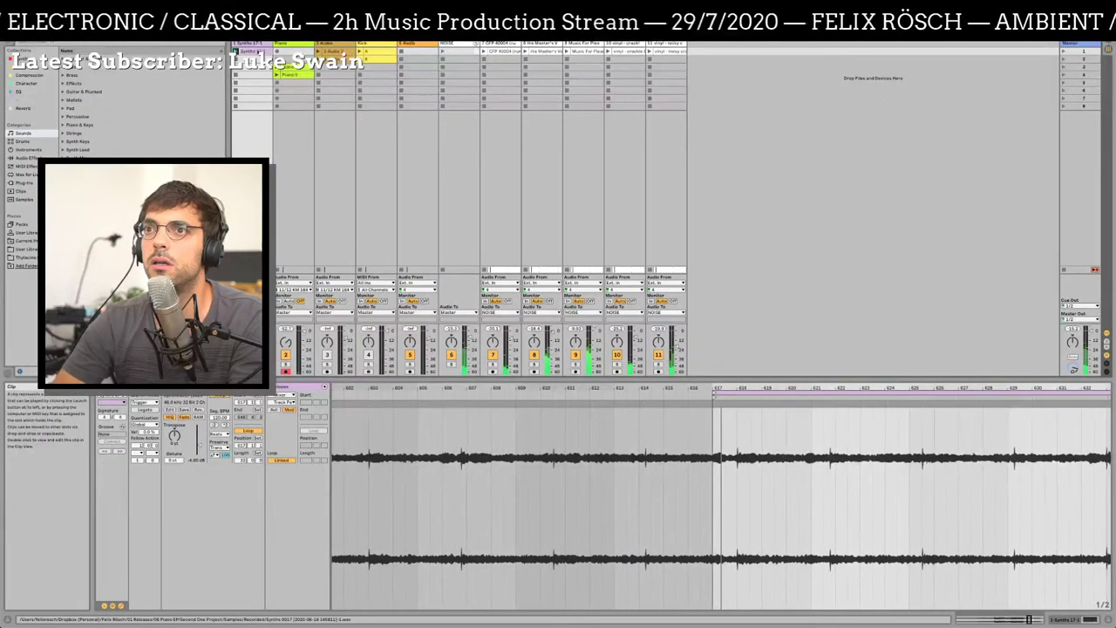
key("Tab")
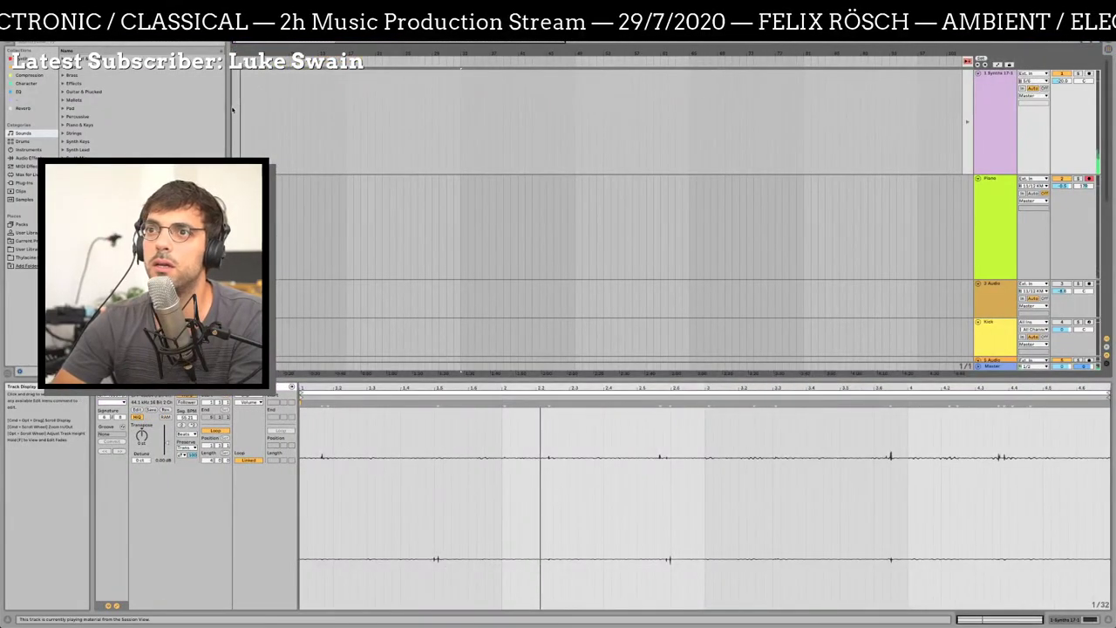
left_click(242, 109)
key("ctrl+v")
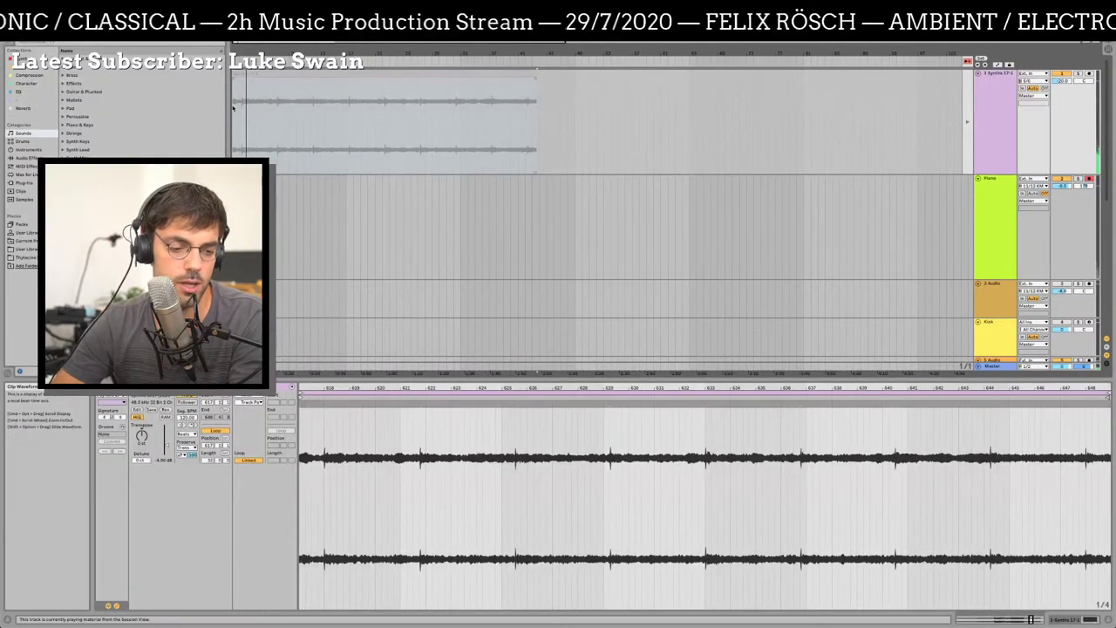
left_click(966, 121)
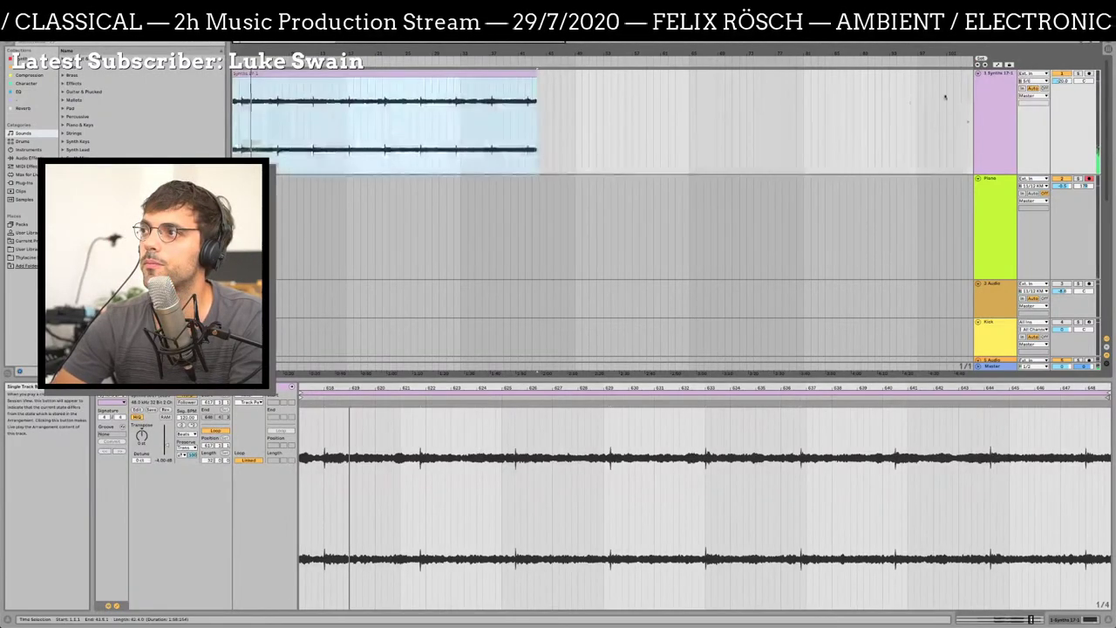
left_click(248, 72)
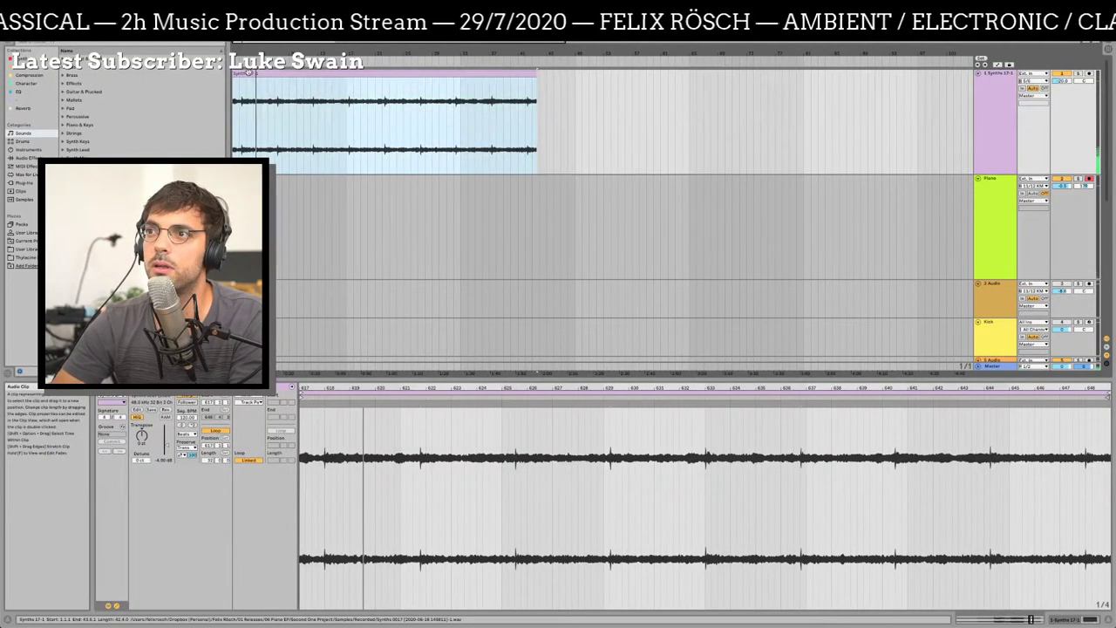
scroll(385, 140, "down", 5)
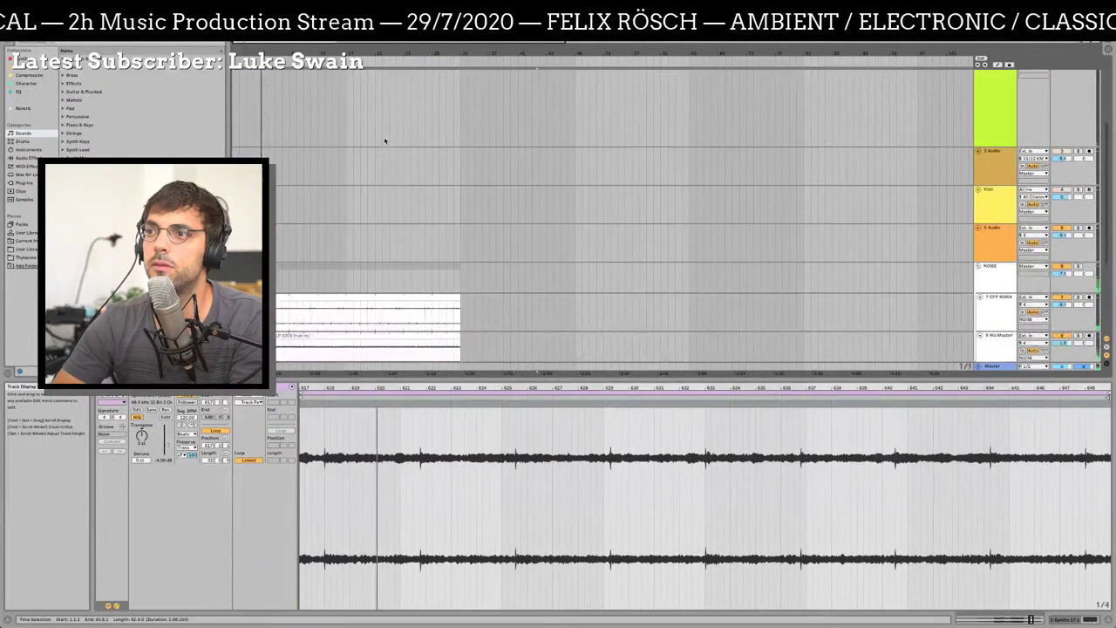
Delete the Synths 17-1 clip's audio from bar 33 onward so it ends together with the noise clips
scroll(385, 140, "up", 5)
left_click_drag(568, 132, 458, 128)
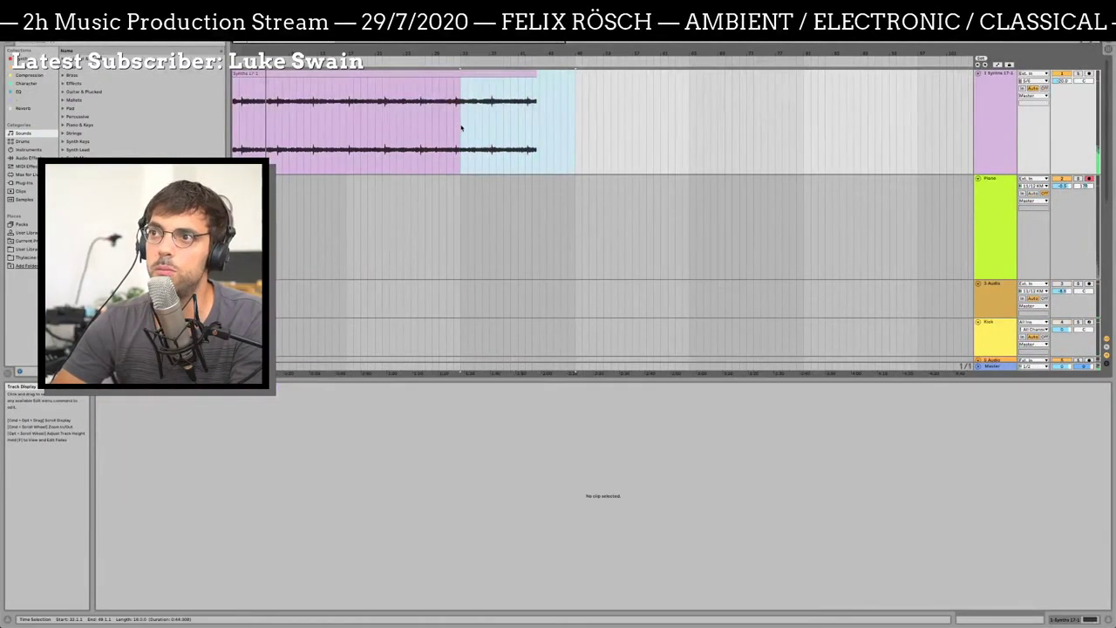
key("Delete")
left_click(459, 128)
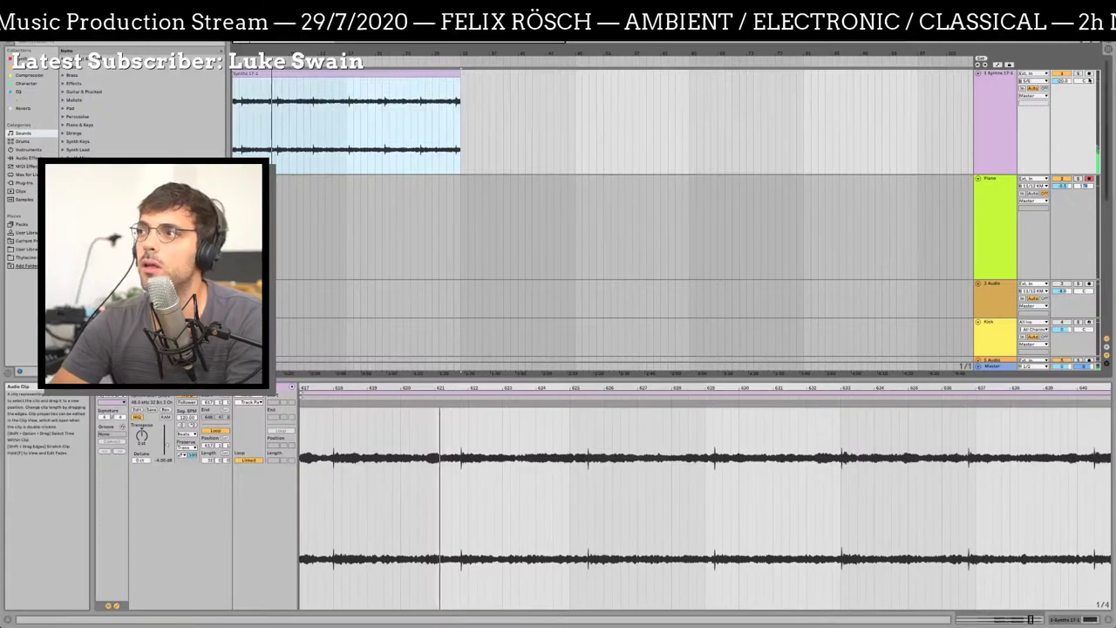
Lower the NOISE group's volume to about -12 dB and check the track levels in the Session View
scroll(414, 203, "down", 3)
scroll(413, 203, "down", 3)
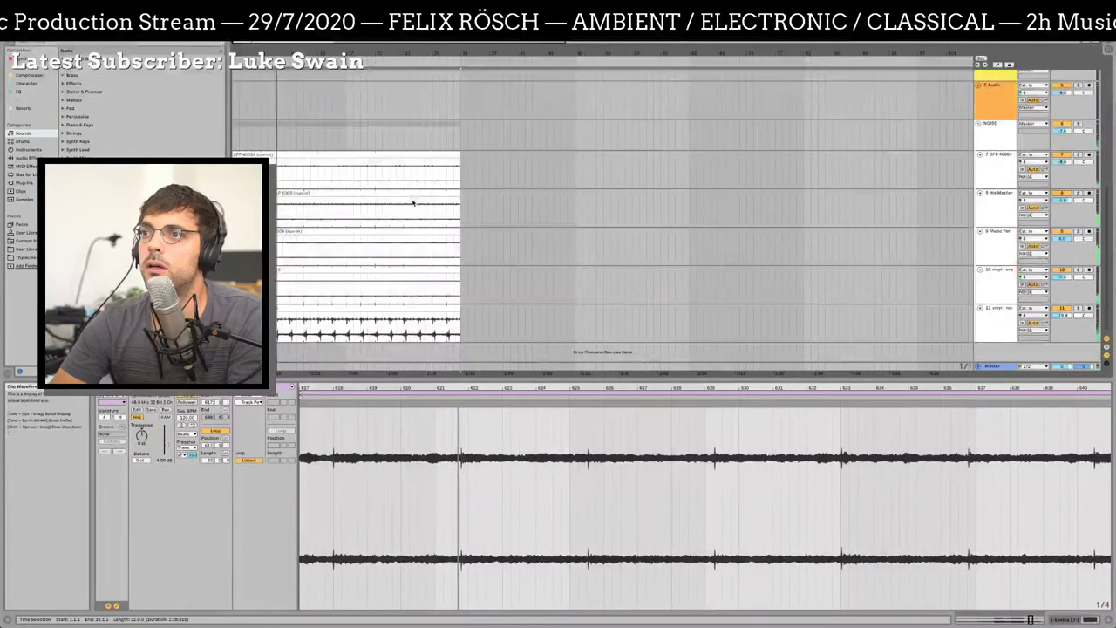
left_click(1063, 129)
left_click_drag(1062, 130, 1062, 135)
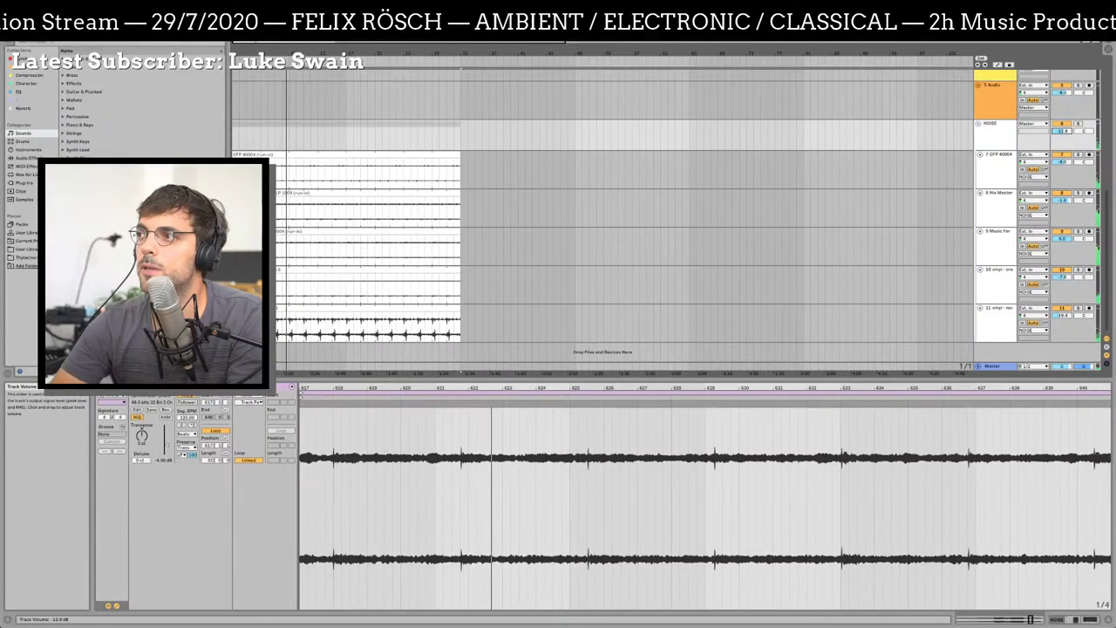
key("Tab")
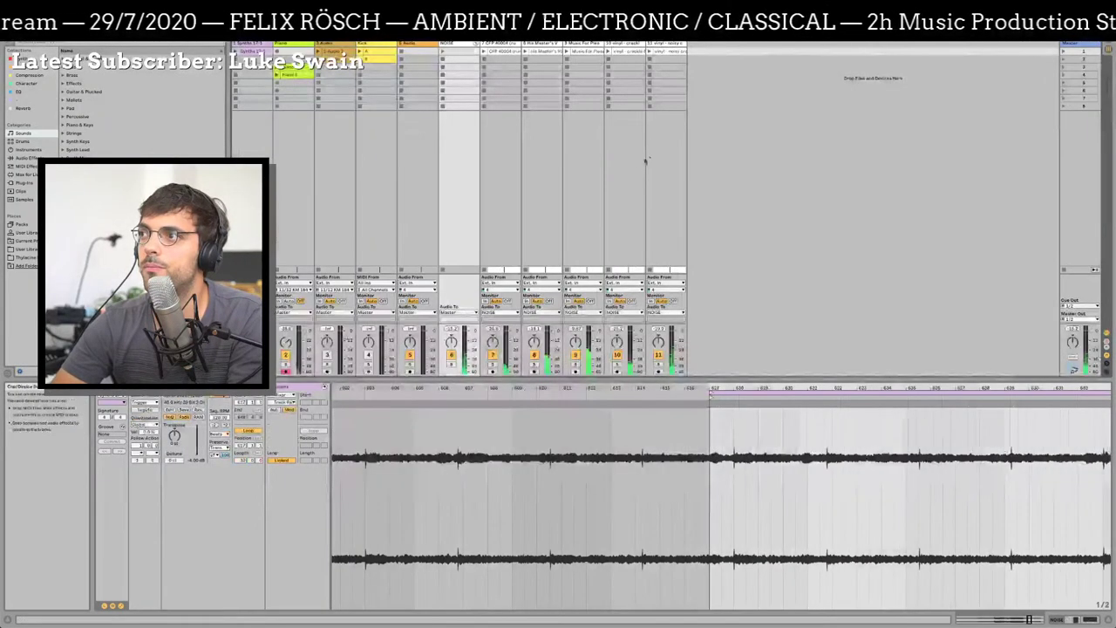
key("Tab")
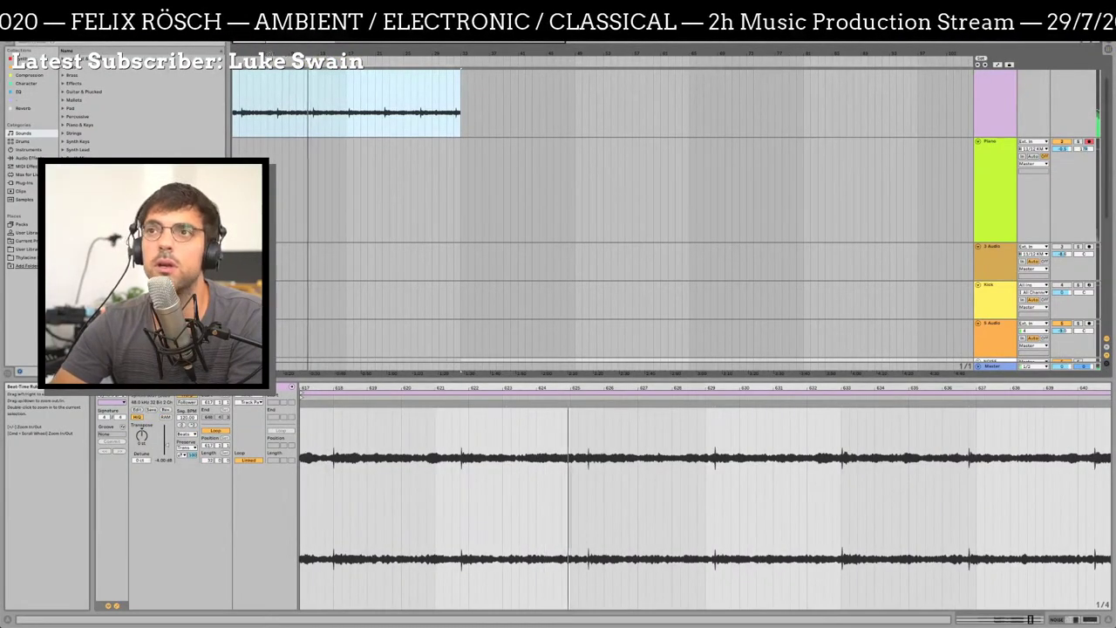
Loop bars 1 to 33 of the arrangement and record a piano take on the Piano track
key("Escape")
left_click_drag(249, 179, 460, 191)
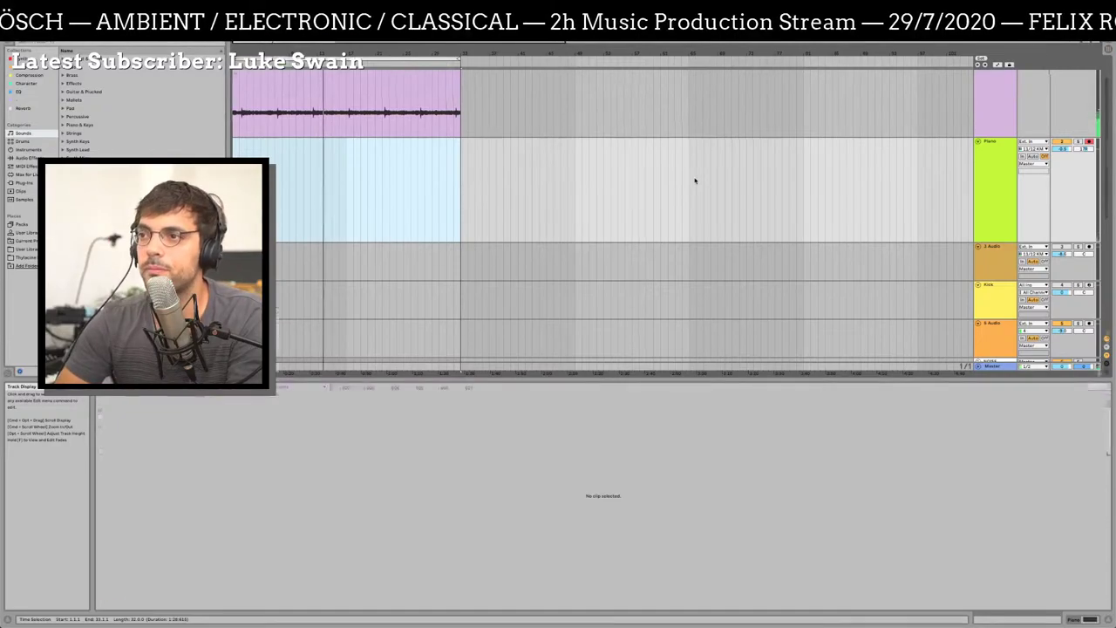
key("Tab")
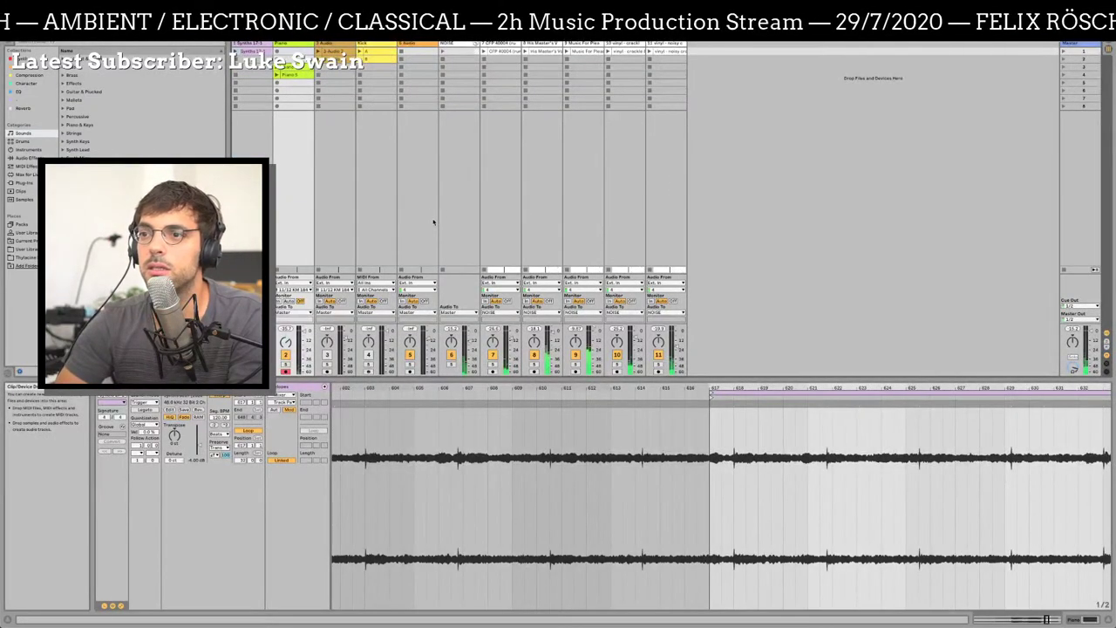
key("Tab")
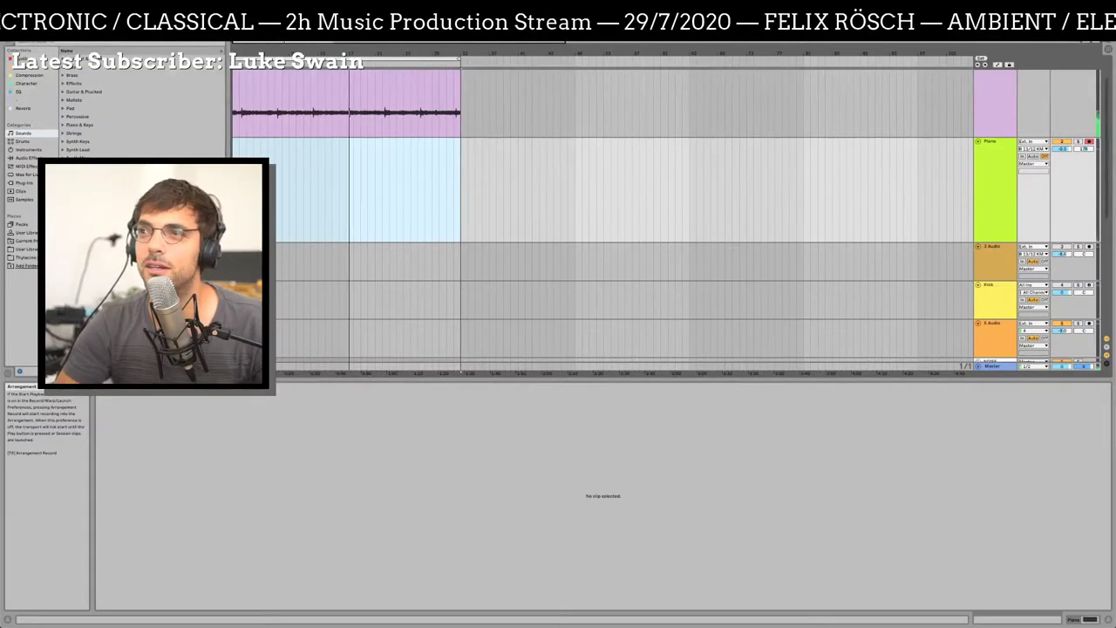
key("F9")
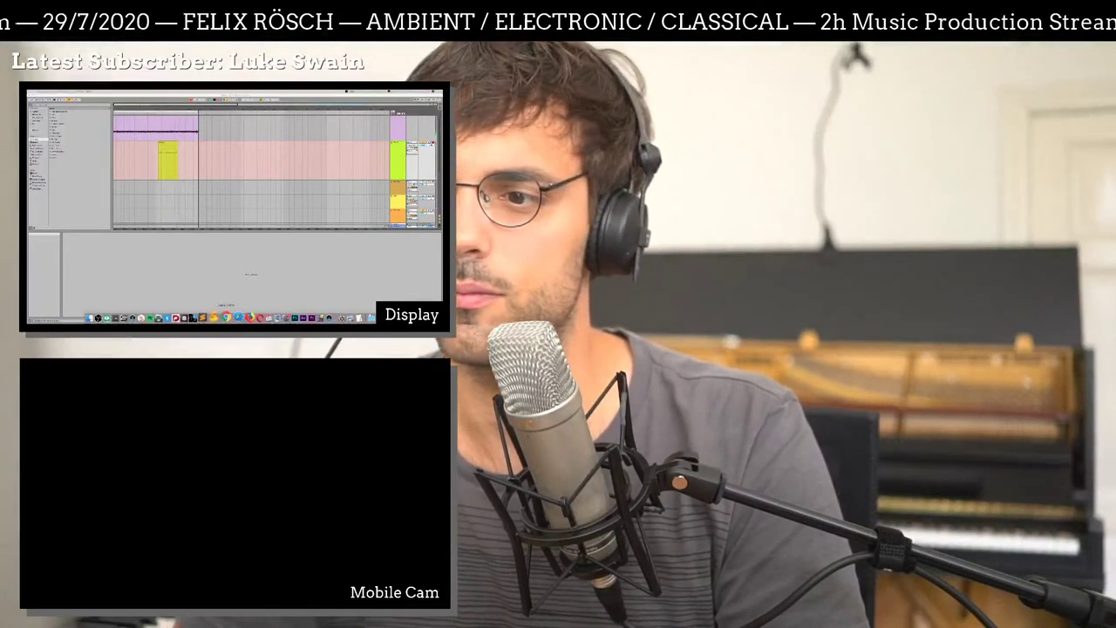
left_click(235, 317)
key("super+Tab")
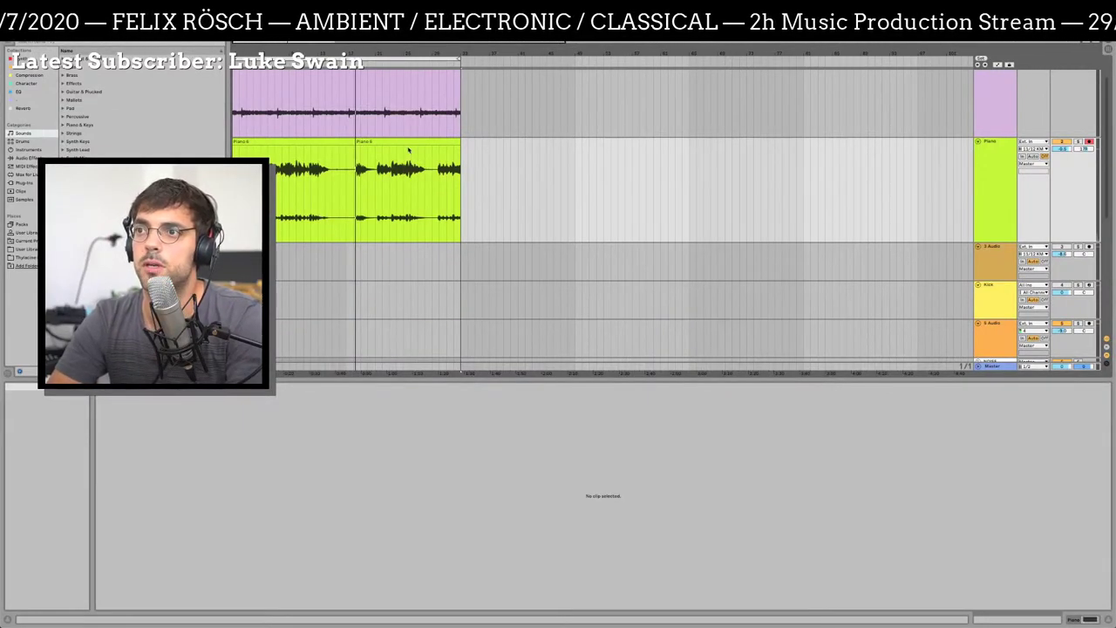
Extend the second Piano clip's start back to bar 1 and insert 32 bars of silence before all clips
left_click(370, 142)
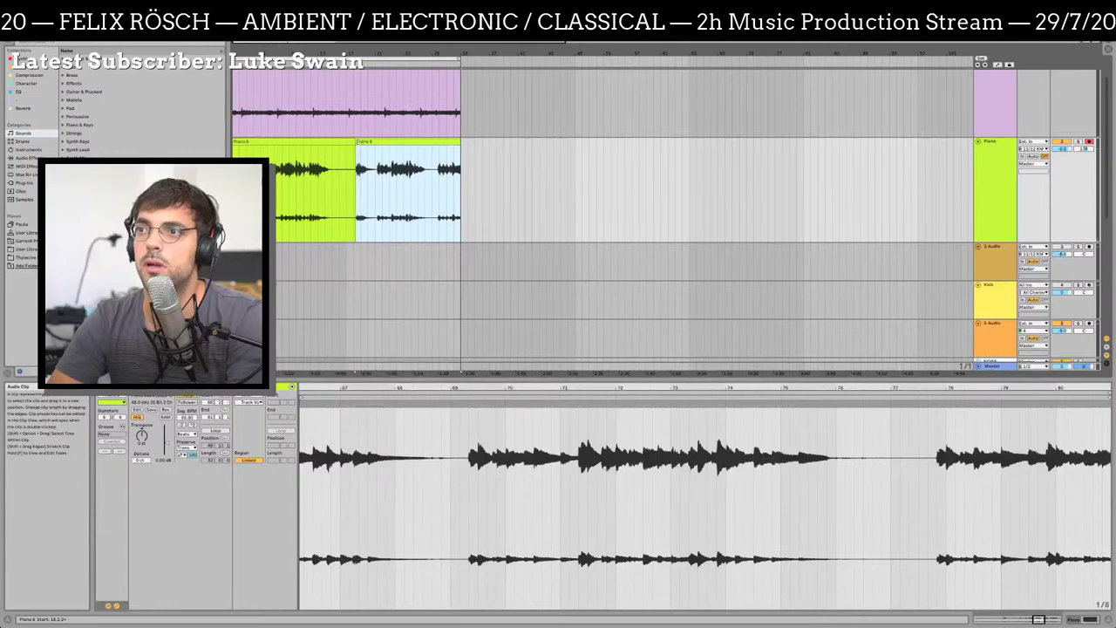
left_click_drag(356, 155, 212, 155)
key("super+z")
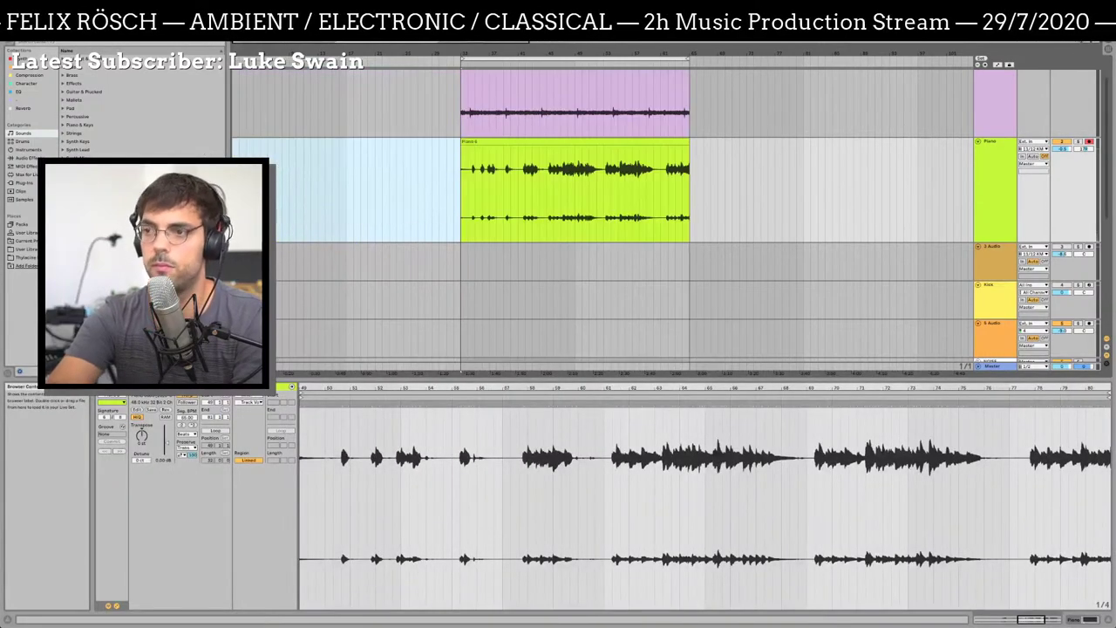
Extend the starts of the Piano clip and of the synth and noise clips back to bar 1
left_click(466, 142)
left_click_drag(462, 174, 233, 174)
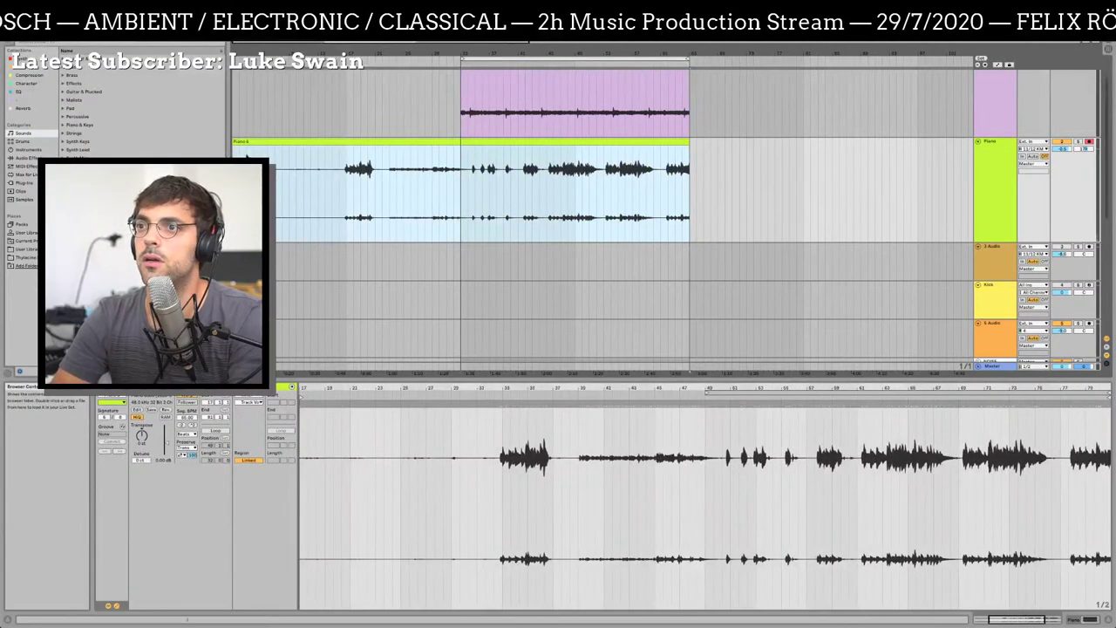
left_click_drag(463, 87, 366, 229)
left_click(341, 229)
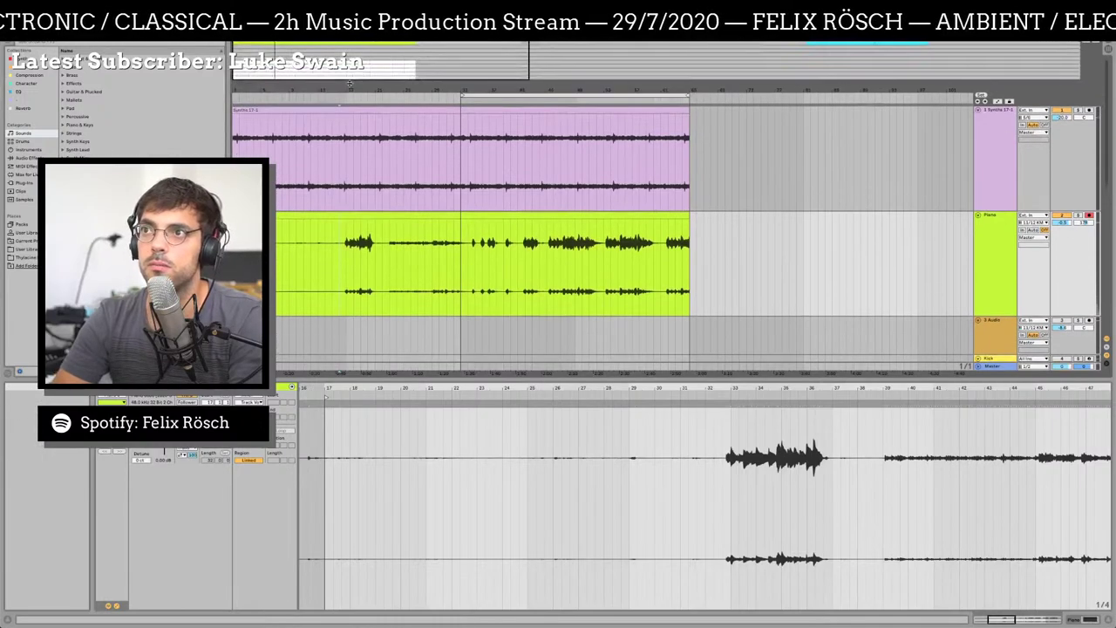
Play the piano take's early phrases from around bar 17, then the phrases after bar 33, to judge which material to keep
left_click_drag(340, 55, 340, 122)
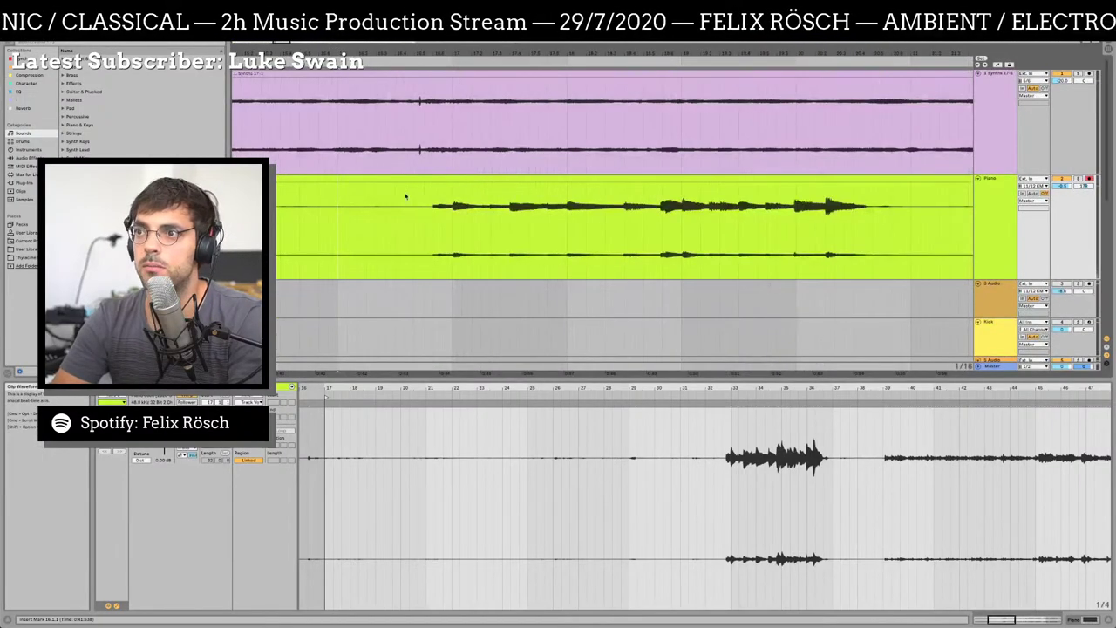
left_click(404, 229)
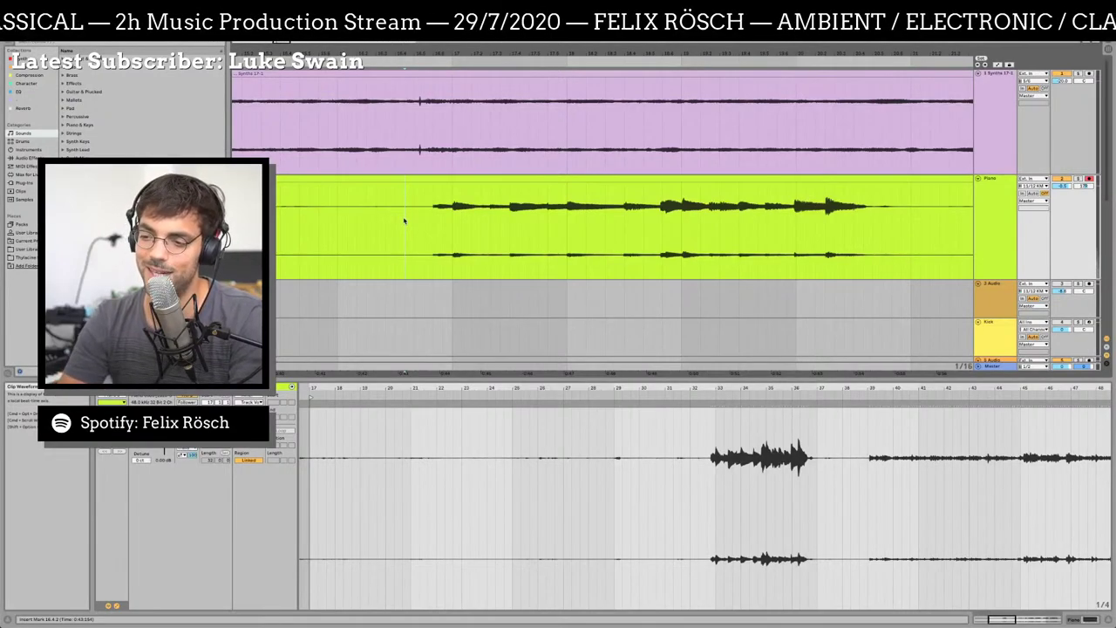
key("space")
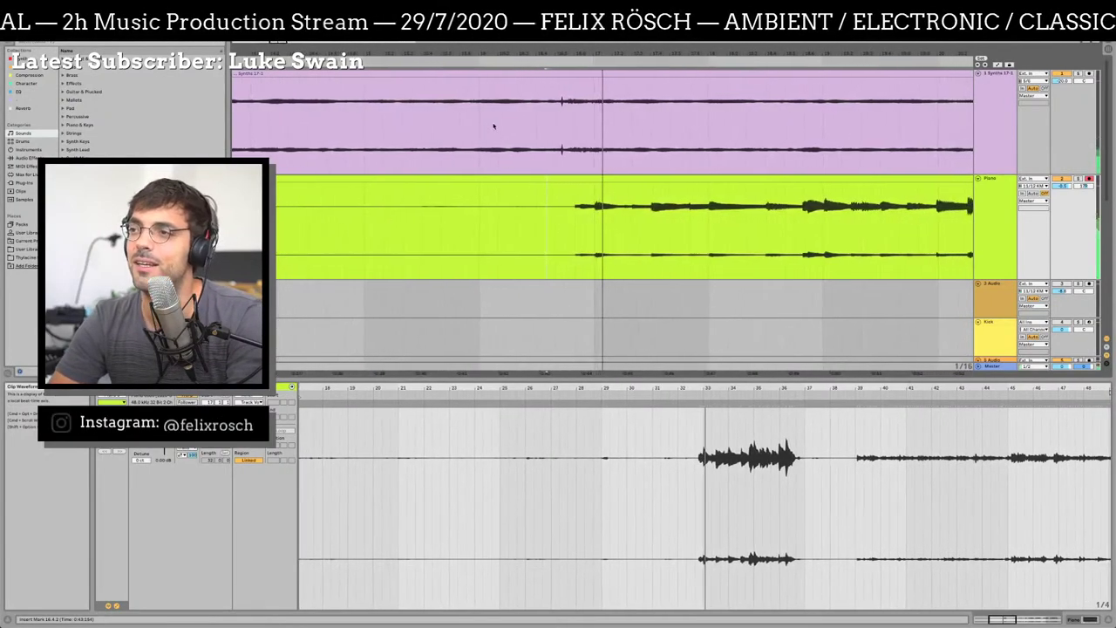
mouse_move(340, 54)
left_mouse_down()
mouse_move(340, 95)
mouse_move(340, 70)
left_mouse_up()
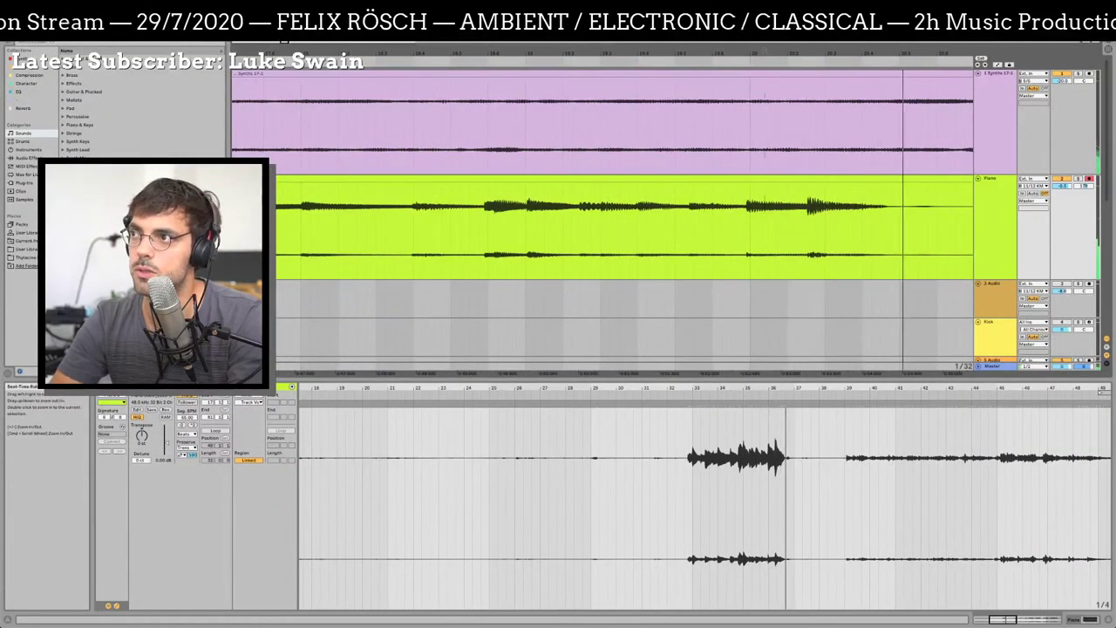
key("minus")
key("minus")
key("minus")
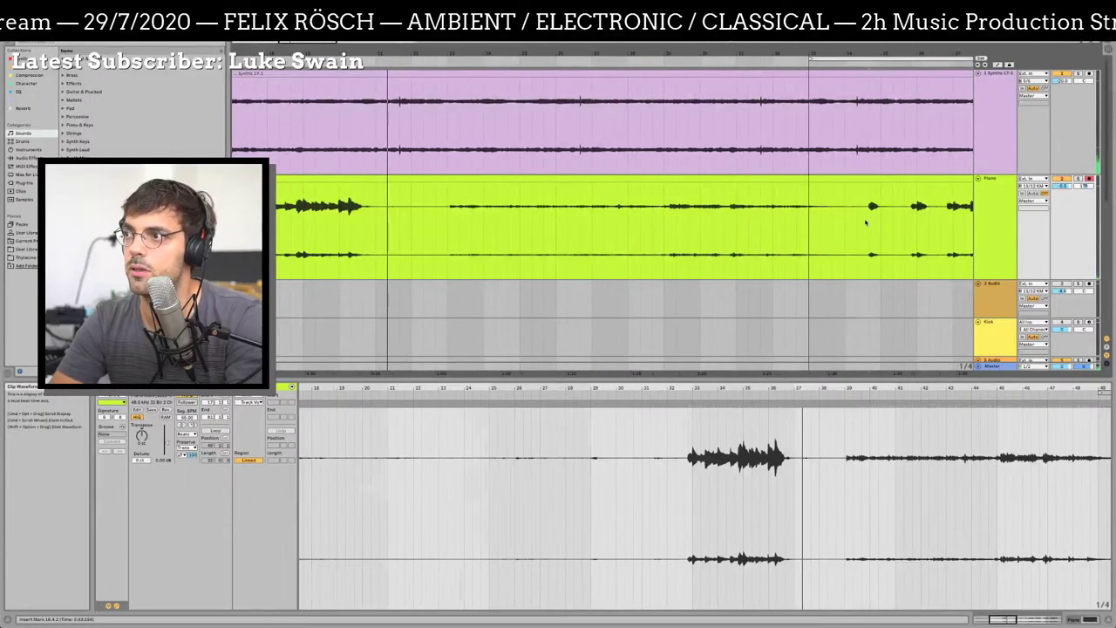
left_click(870, 231)
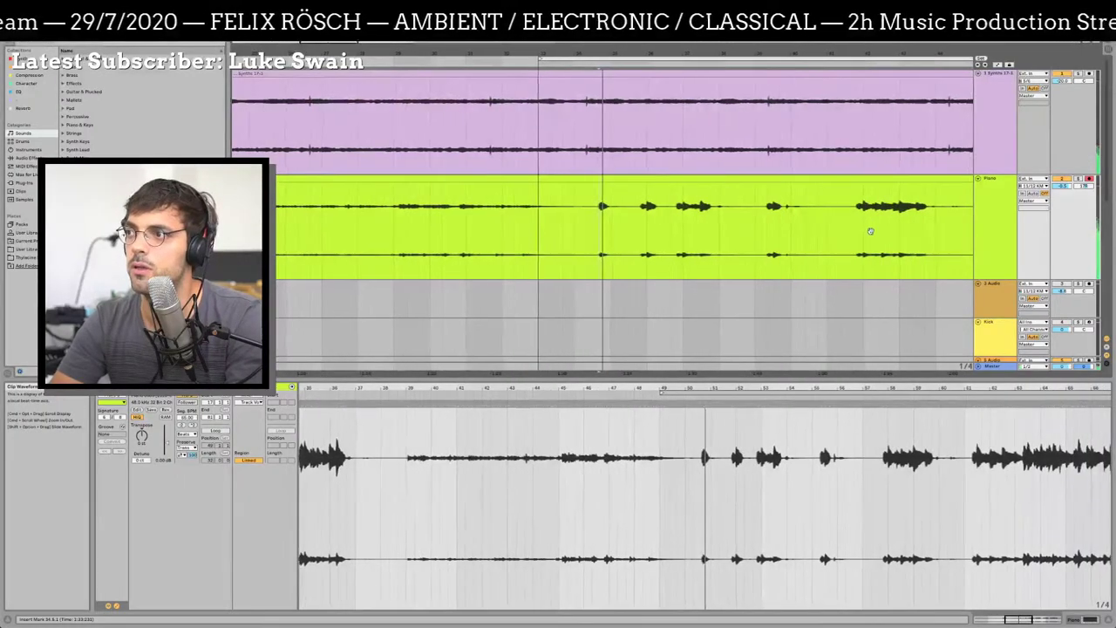
Delete the time before bar 45 on all tracks so the stronger piano phrases begin the arrangement
left_click(494, 213)
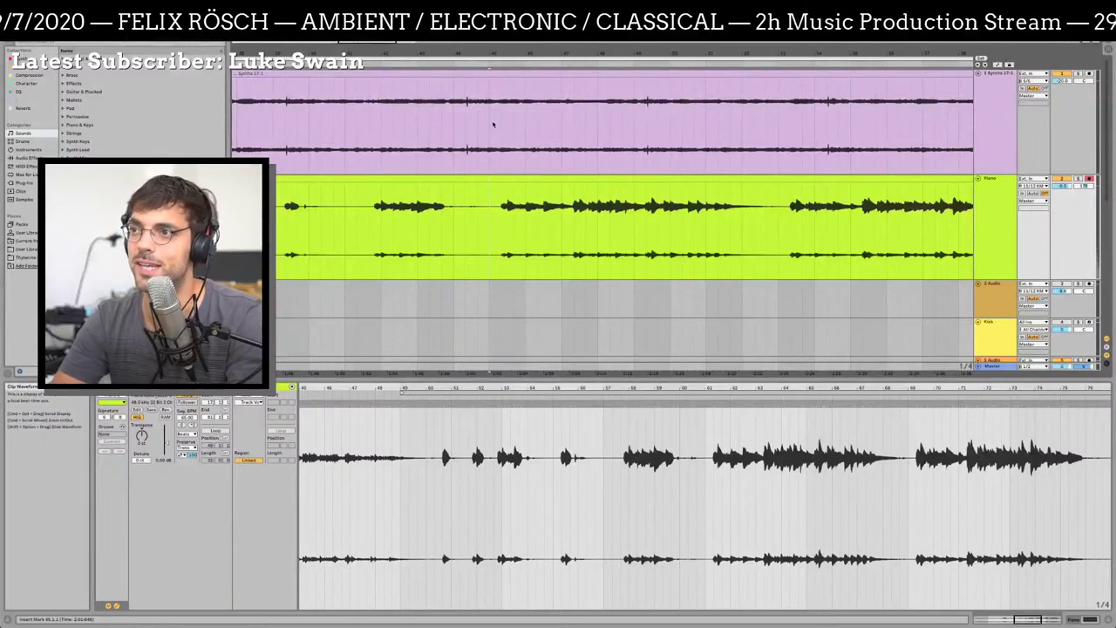
key("minus")
key("minus")
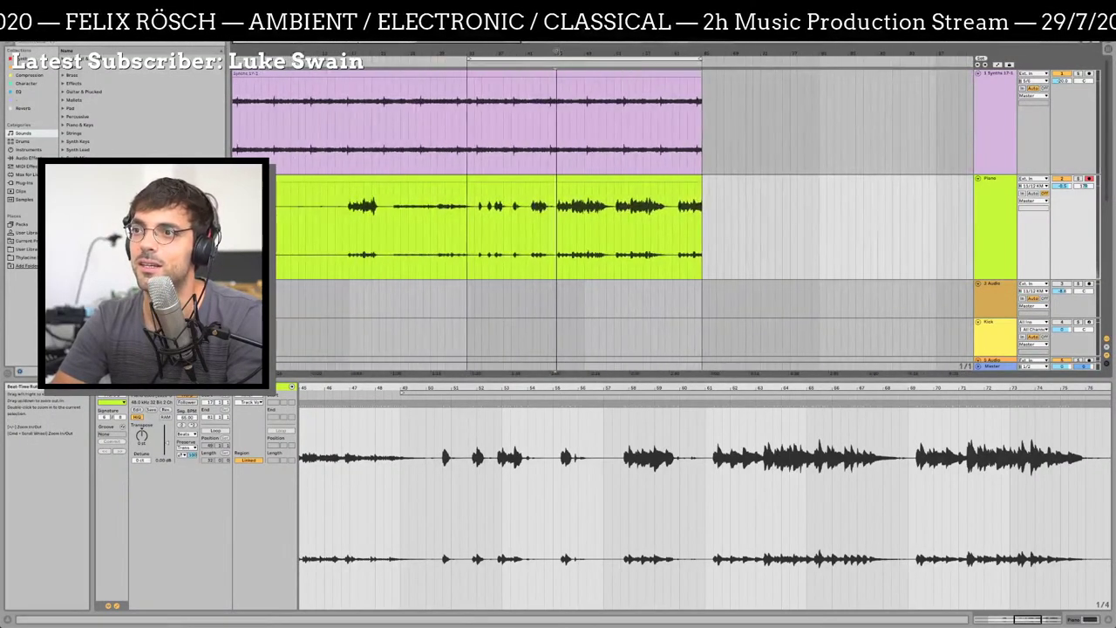
left_click_drag(553, 227, 279, 227)
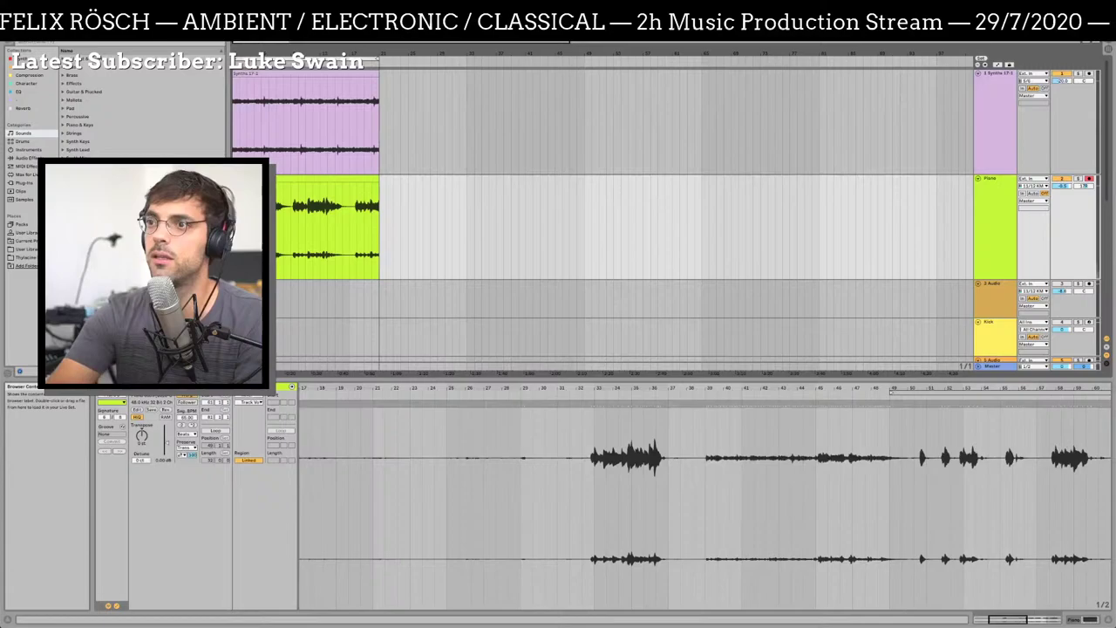
Extend the Piano clip's end to about bar 38 and the synth and noise clips' ends to about bar 39
left_click(329, 180)
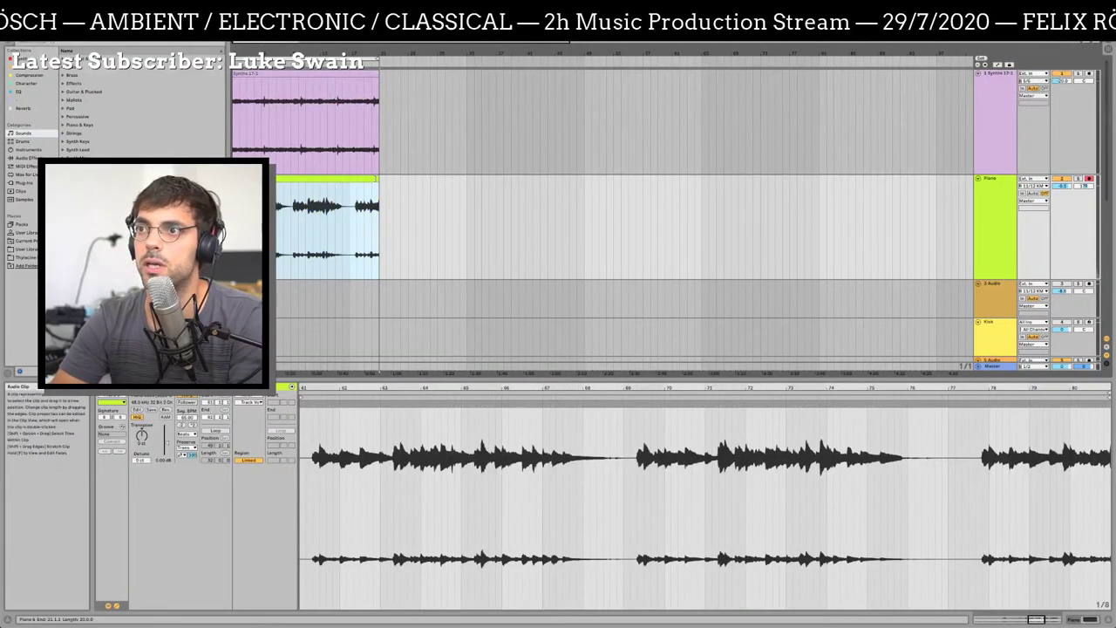
left_click_drag(378, 180, 526, 181)
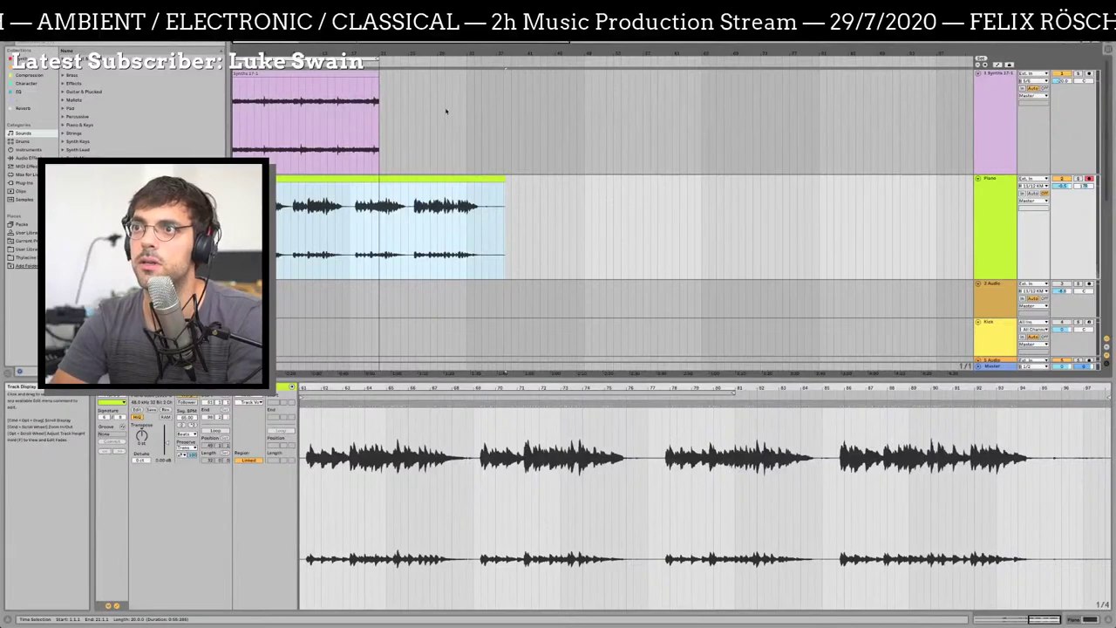
left_click(375, 122)
scroll(380, 252, "down", 5)
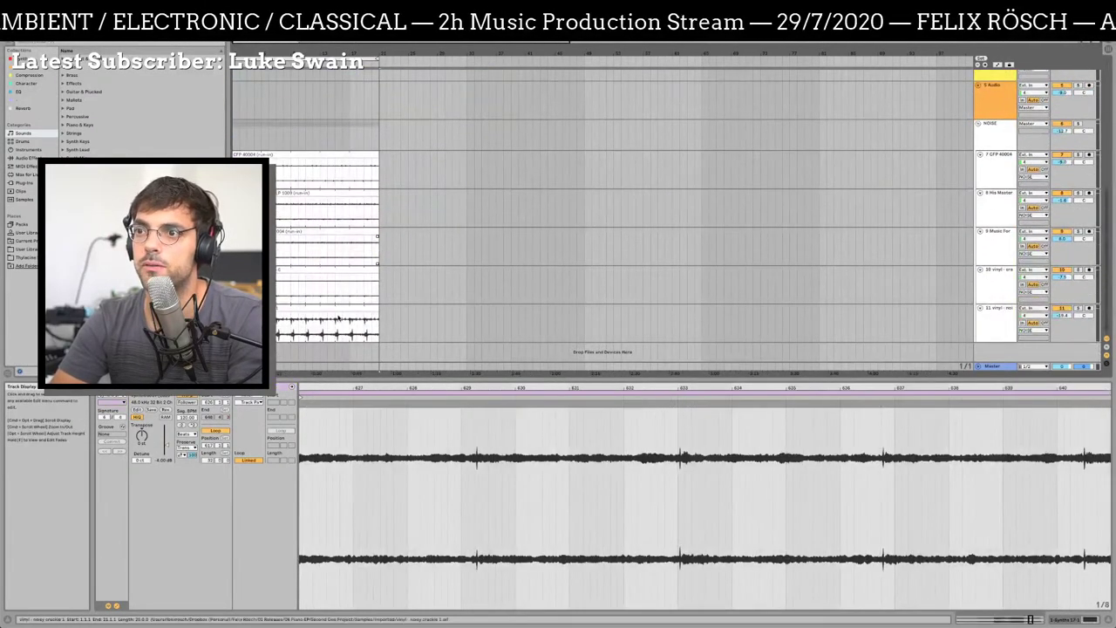
key("super+a")
left_click_drag(377, 307, 511, 304)
scroll(502, 300, "up", 3)
scroll(502, 300, "up", 3)
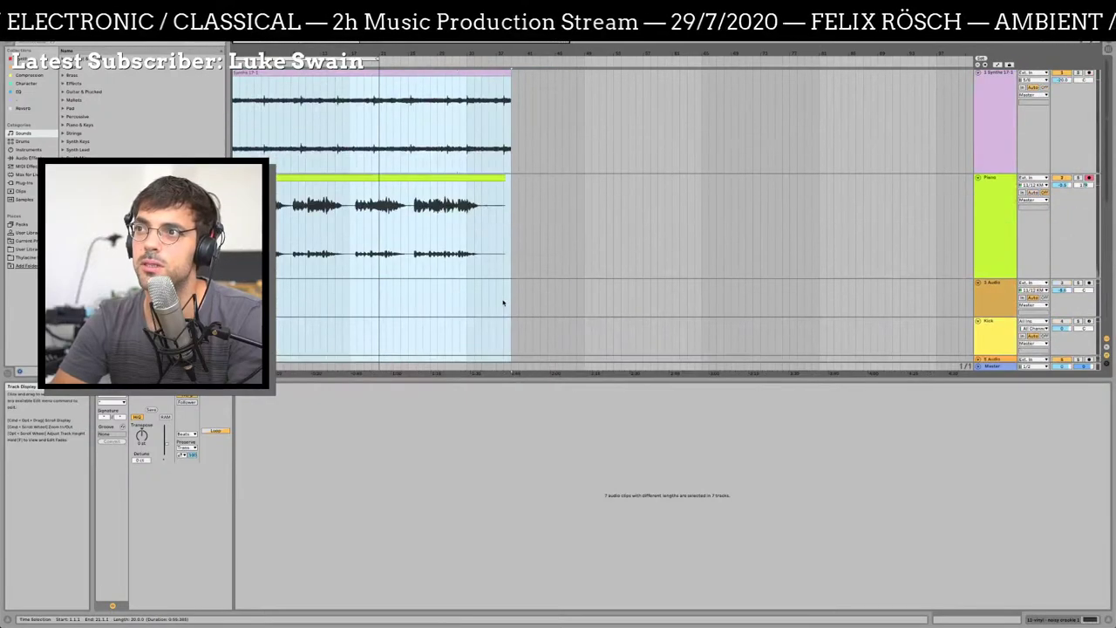
Listen to the trimmed piano take from the arrangement's start and from the second phrase near bar 9, checking its phrases against the synth
left_click(504, 253)
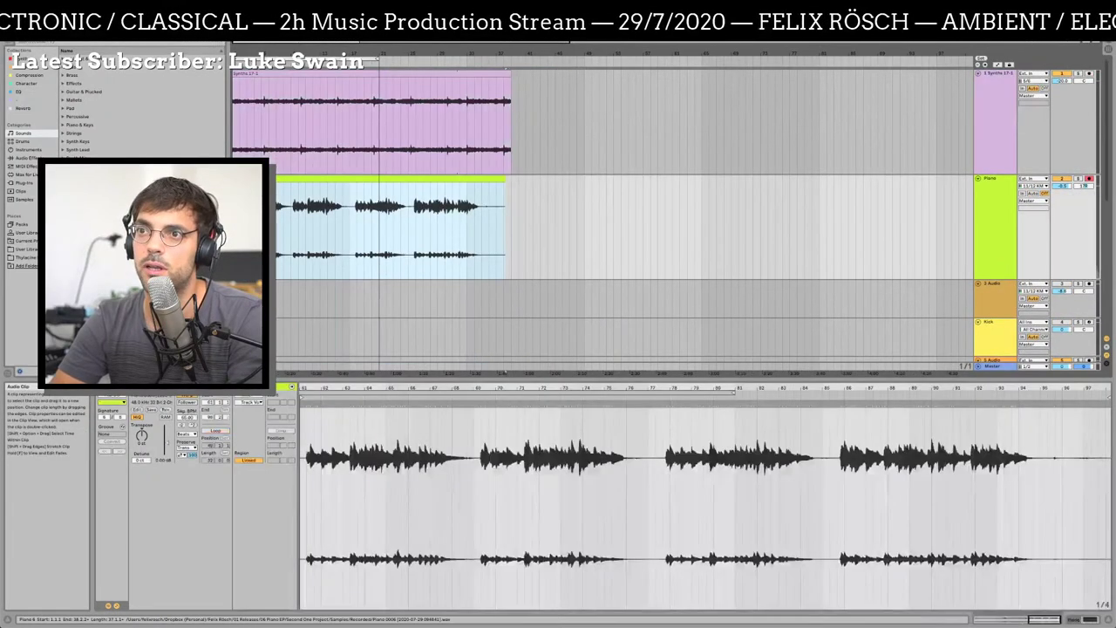
double_click(504, 373)
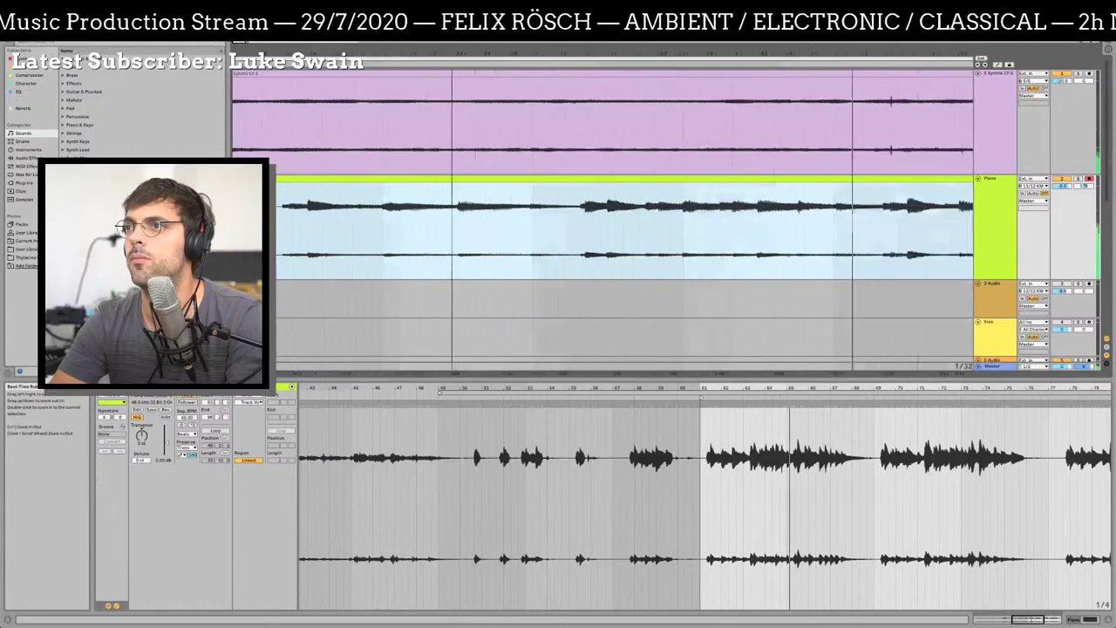
key("minus")
key("minus")
key("minus")
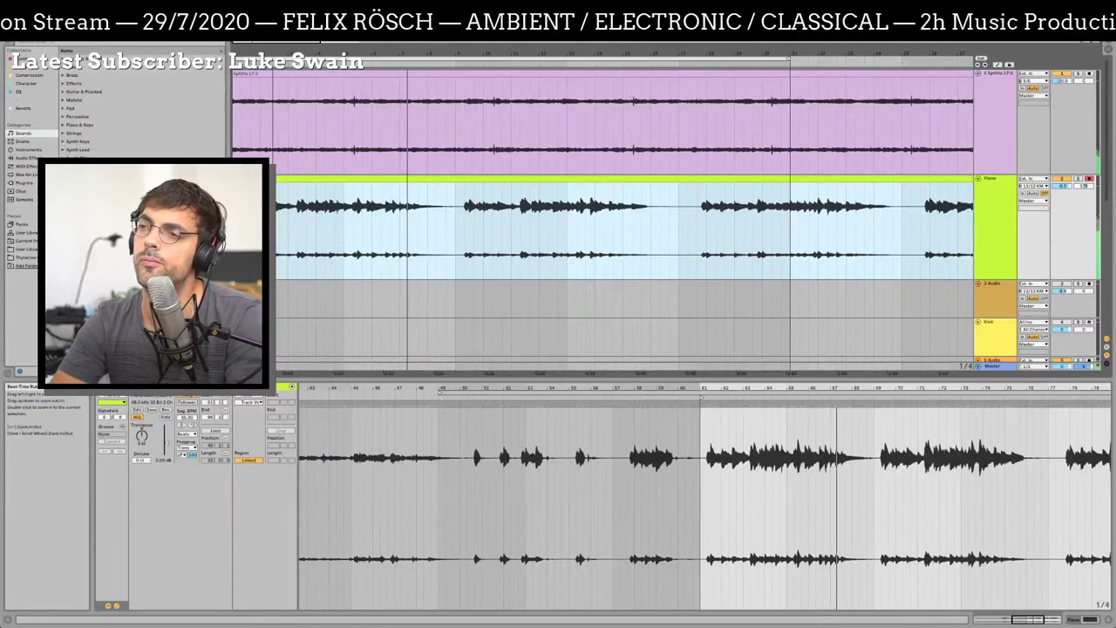
left_click(451, 241)
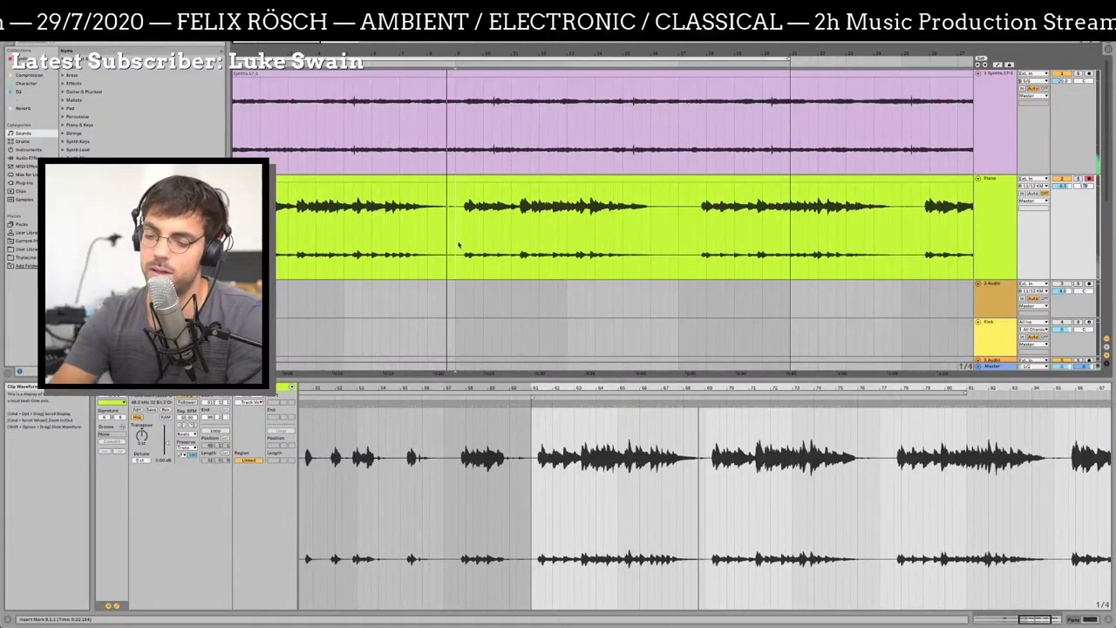
key("Home")
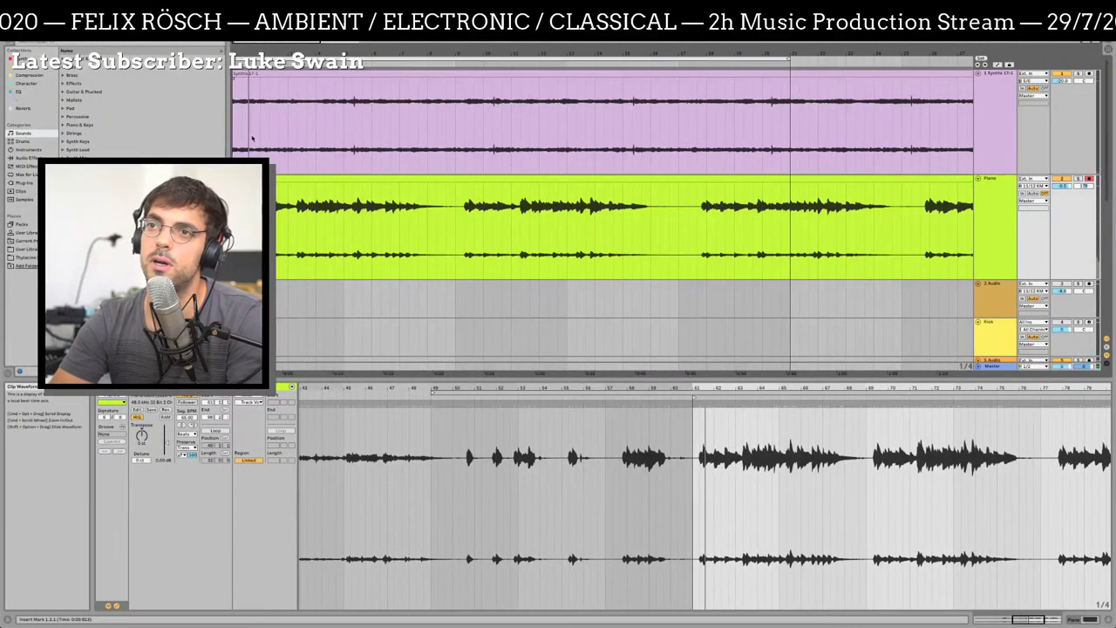
left_click(463, 235)
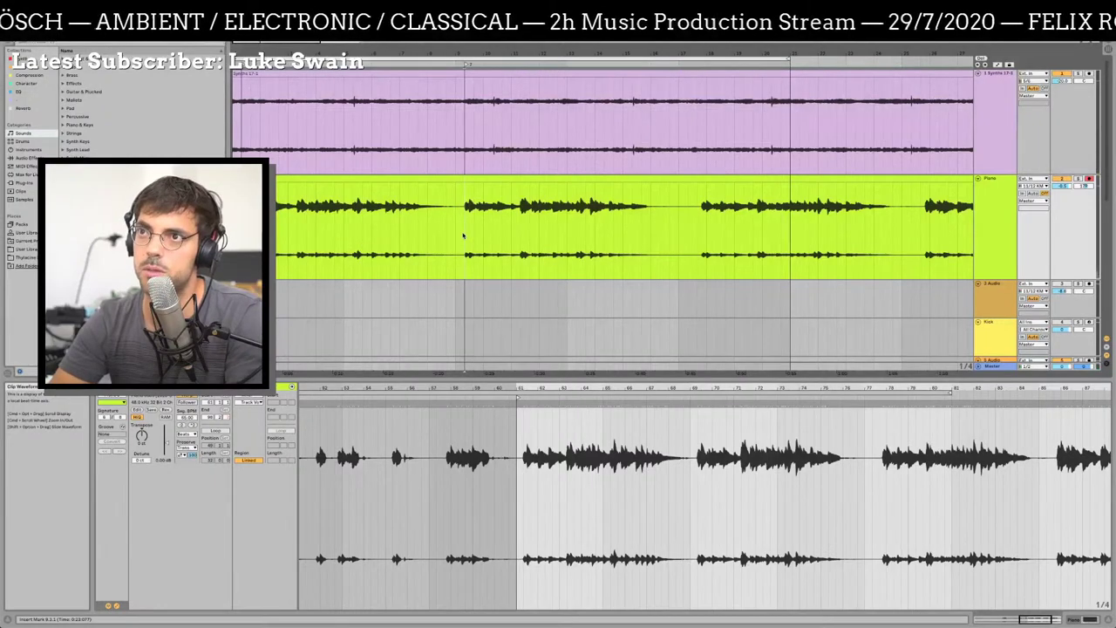
key("space")
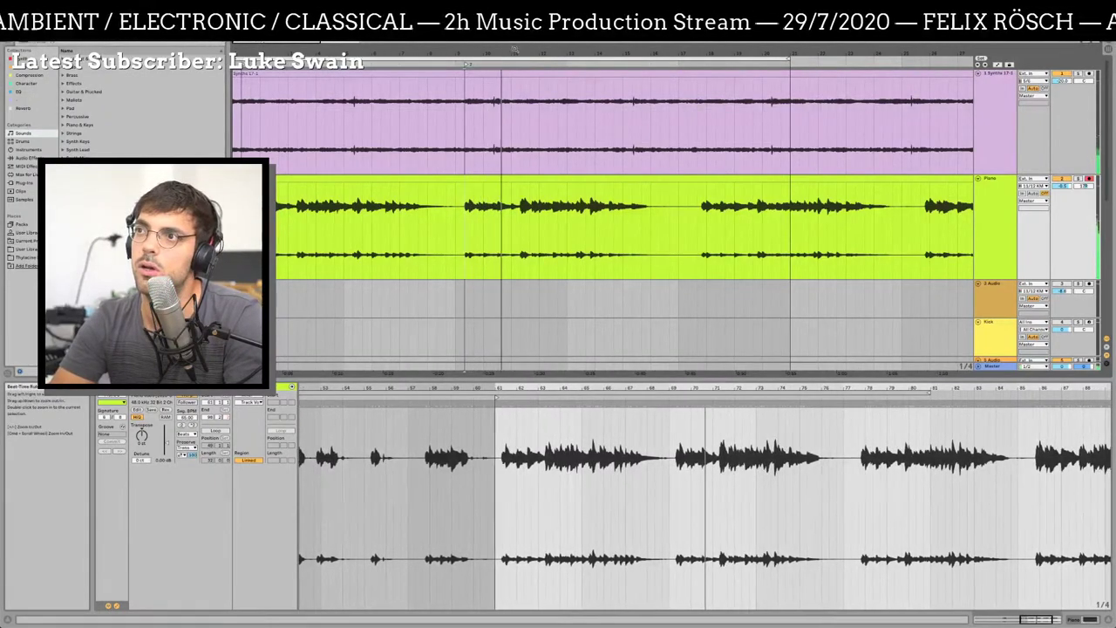
Split the Piano clip just after the second phrase, near the end of bar 15
left_click_drag(466, 63, 467, 113)
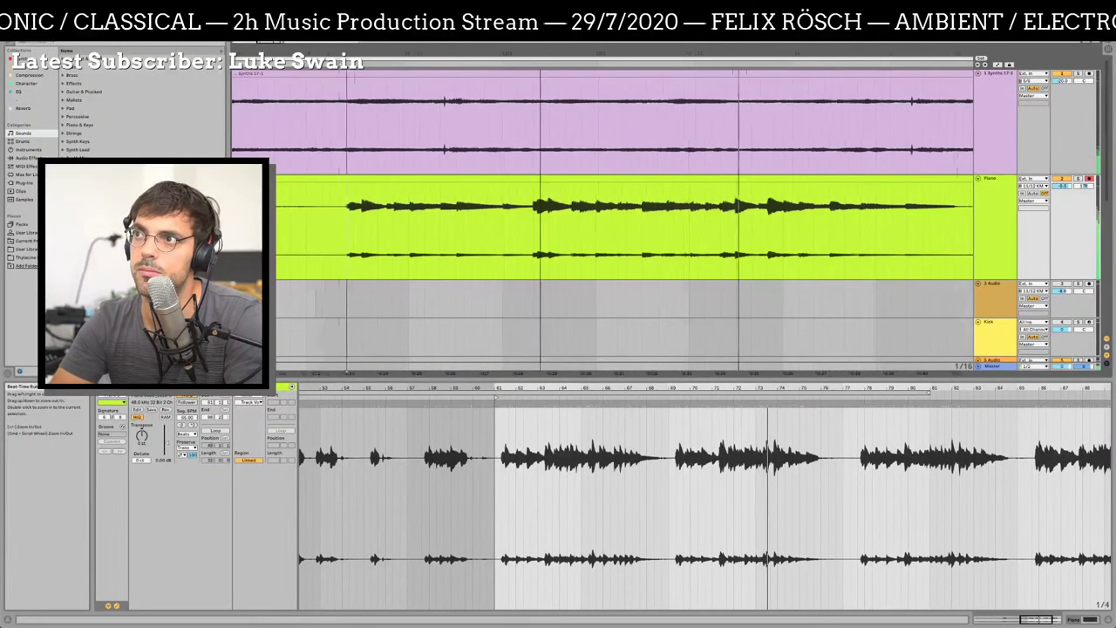
left_click_drag(584, 54, 584, 45)
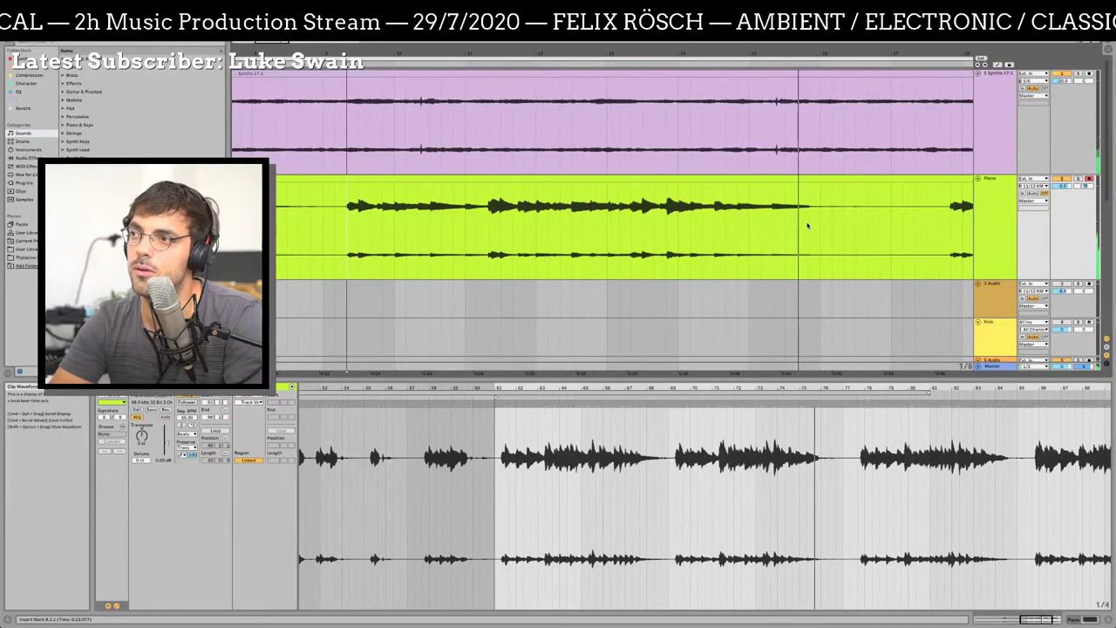
key("super+e")
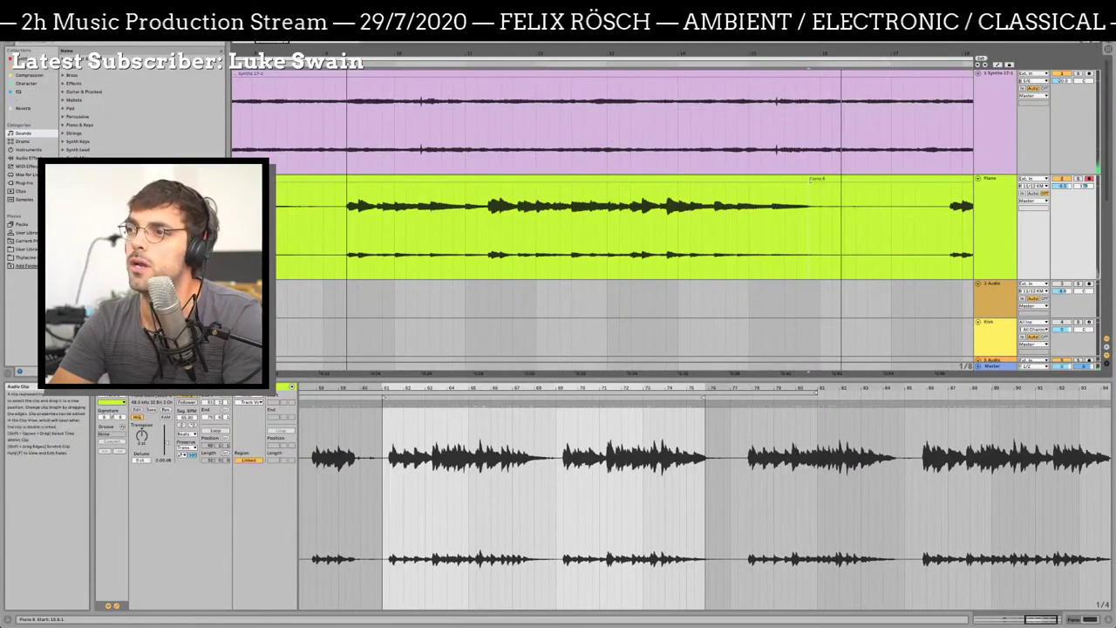
Name the second piano phrase's clip A2
left_click(360, 179)
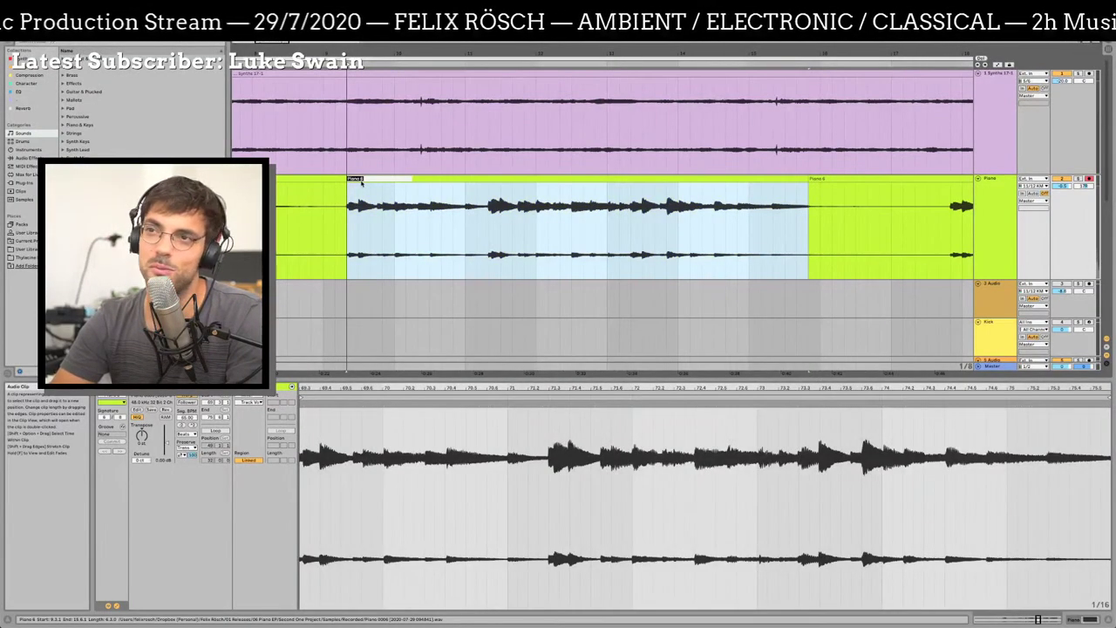
type("A")
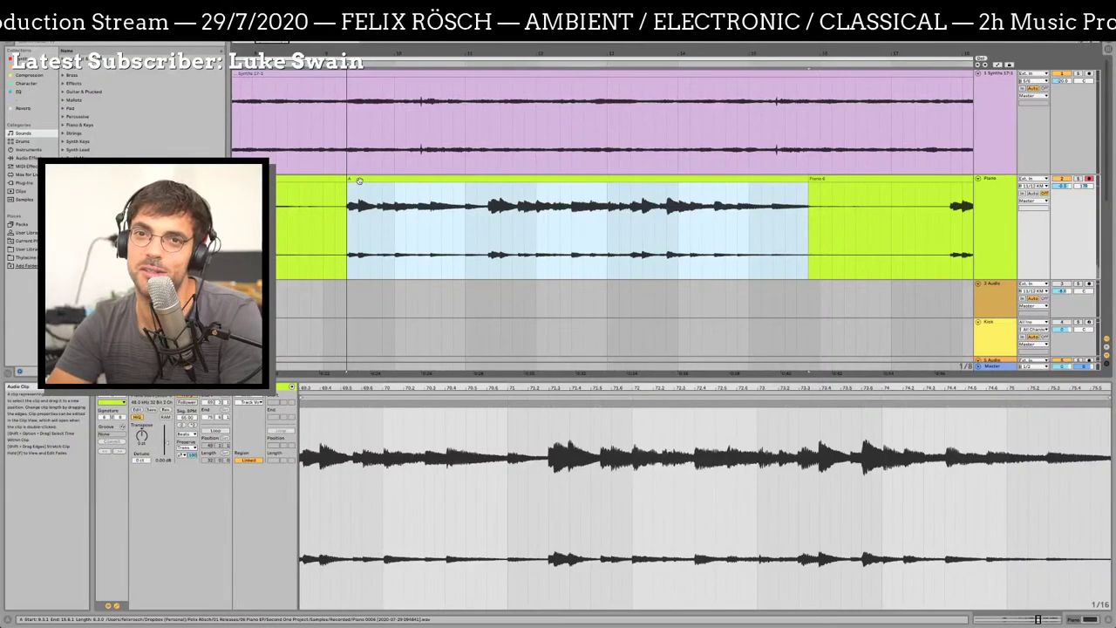
left_click_drag(319, 54, 902, 166)
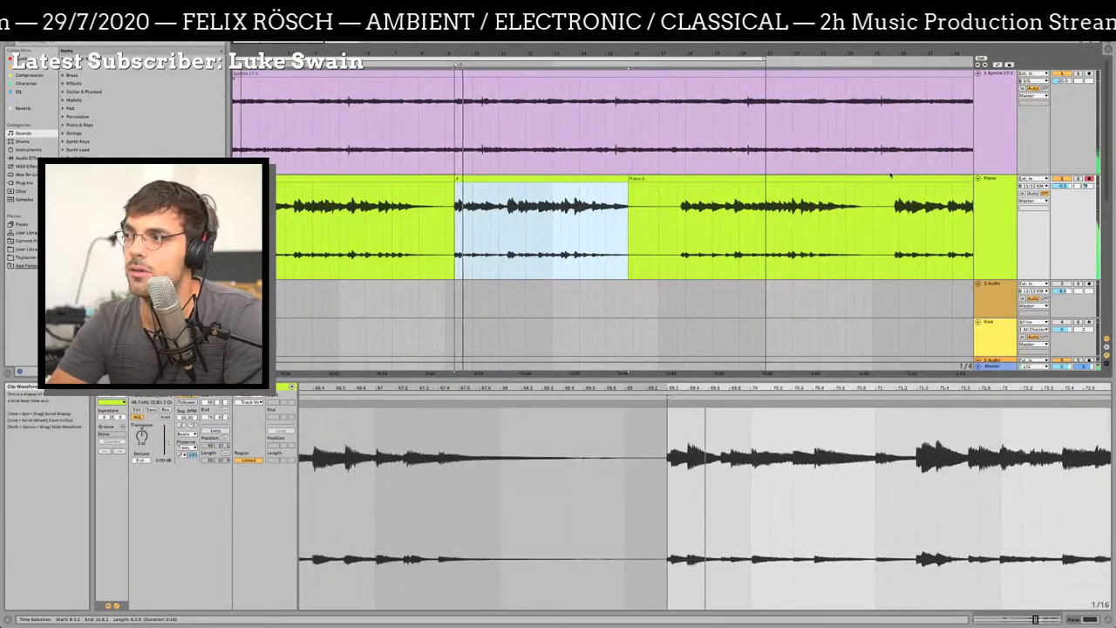
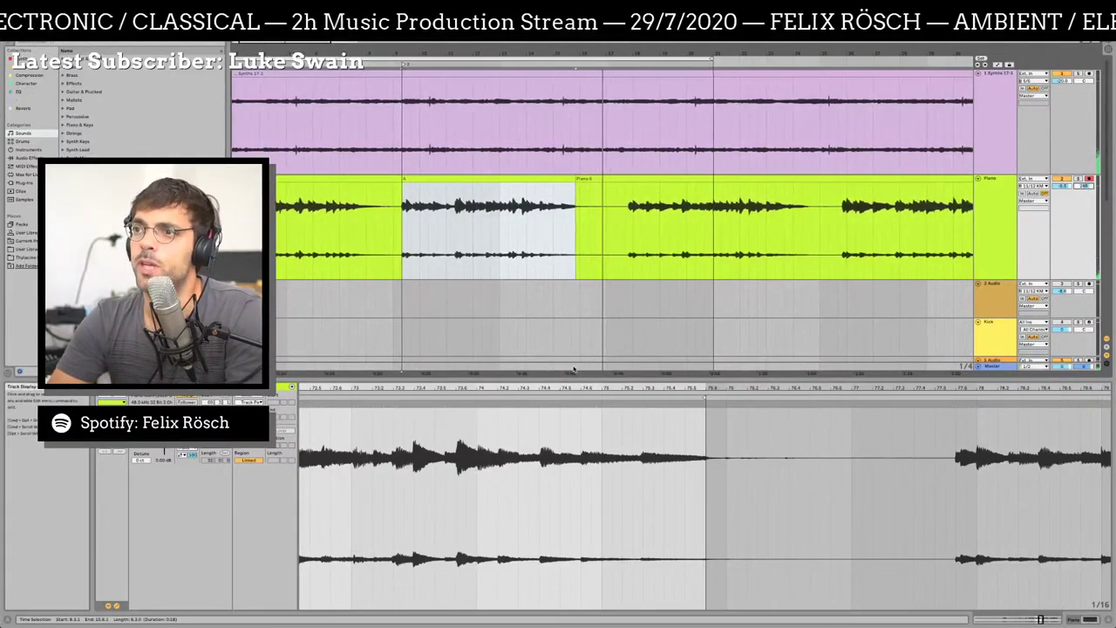
left_click(491, 177)
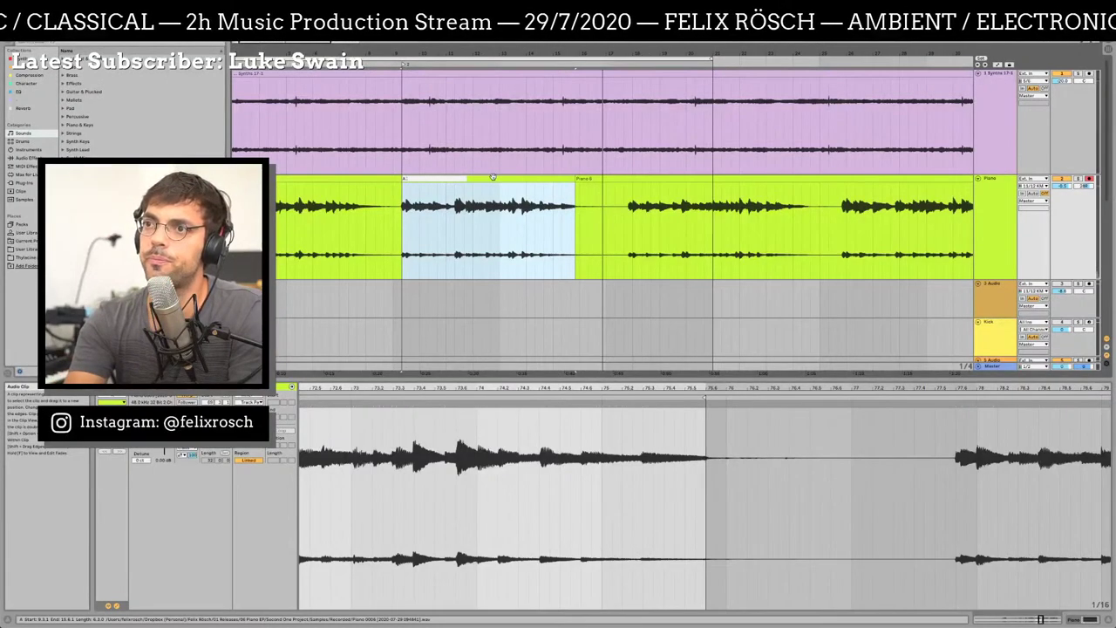
scroll(471, 179, "left", 3)
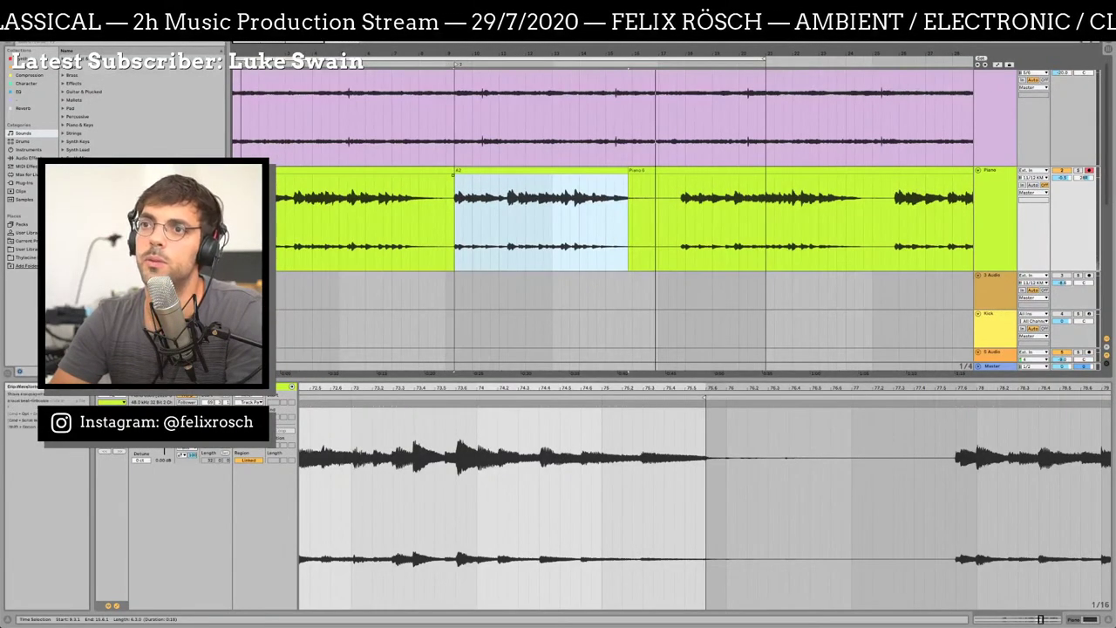
Name the first piano phrase's clip A1 and delete the short piece before it, from 1.1.1 to 1.3.1
left_click(366, 177)
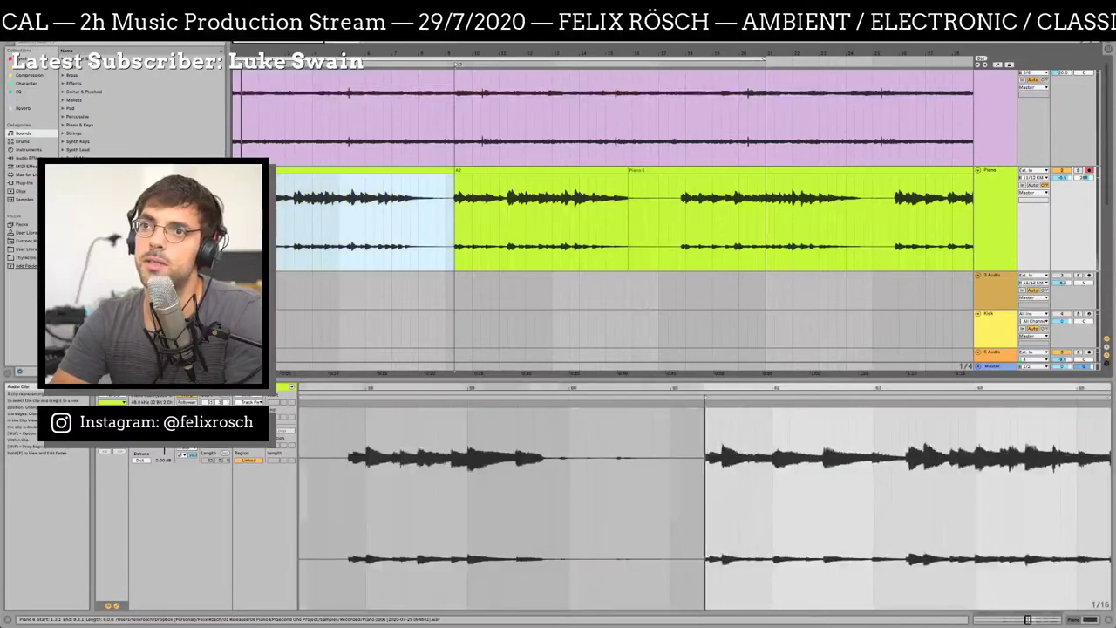
scroll(705, 501, "right", 5)
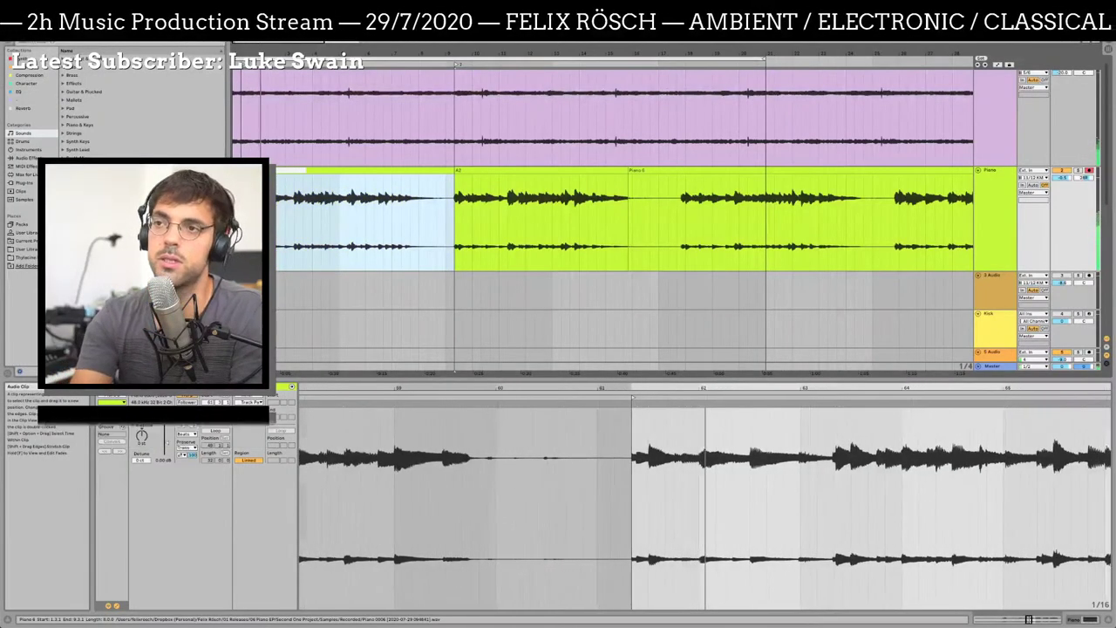
scroll(705, 501, "right", 5)
scroll(704, 501, "up", 5)
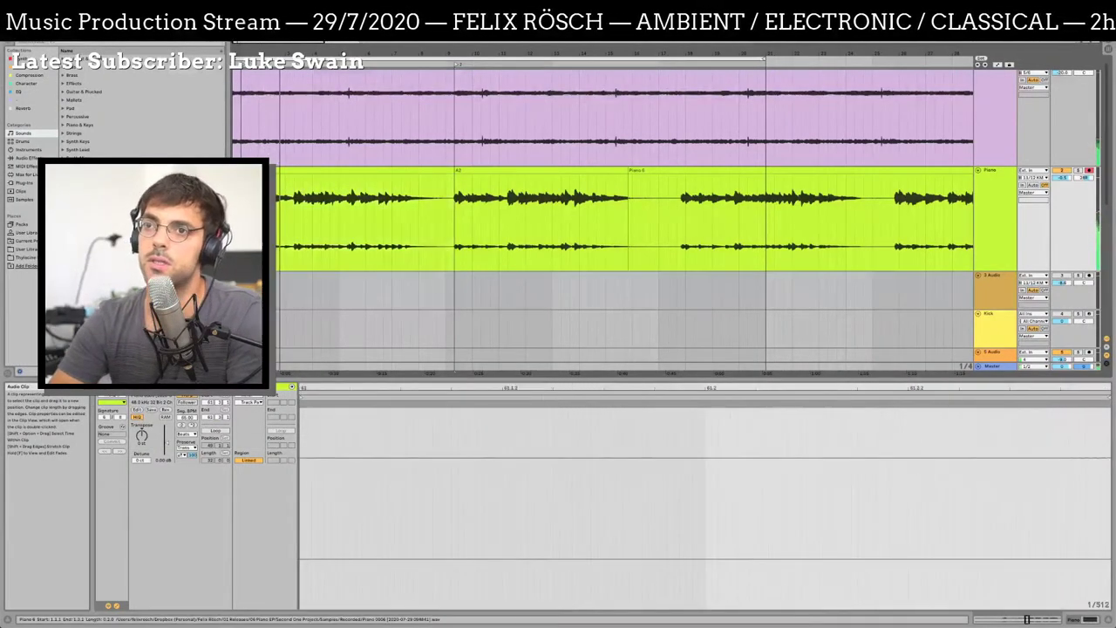
key("super+Tab")
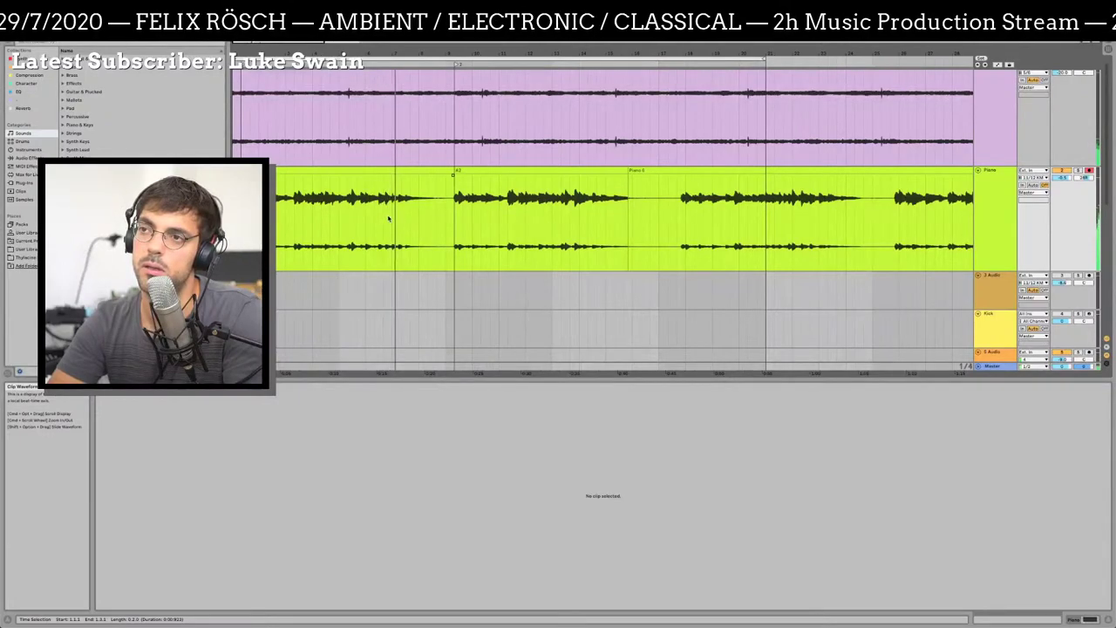
Split the remaining Piano clip at 17.5.1, just before the third phrase, and delete the silent gap after A2
left_click(677, 212)
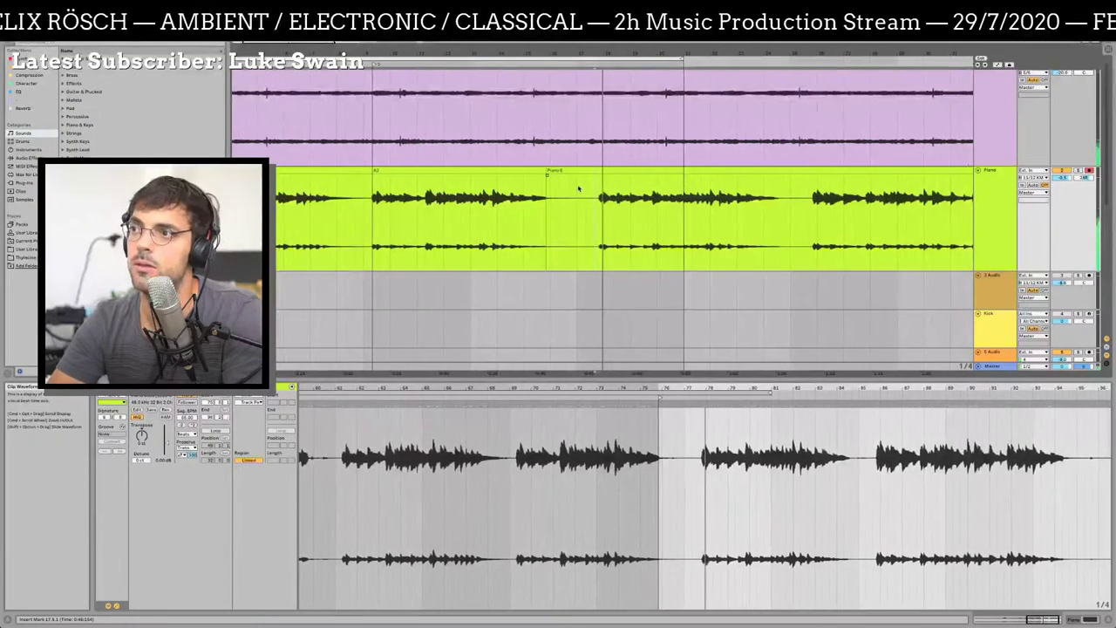
left_click_drag(584, 173, 537, 216)
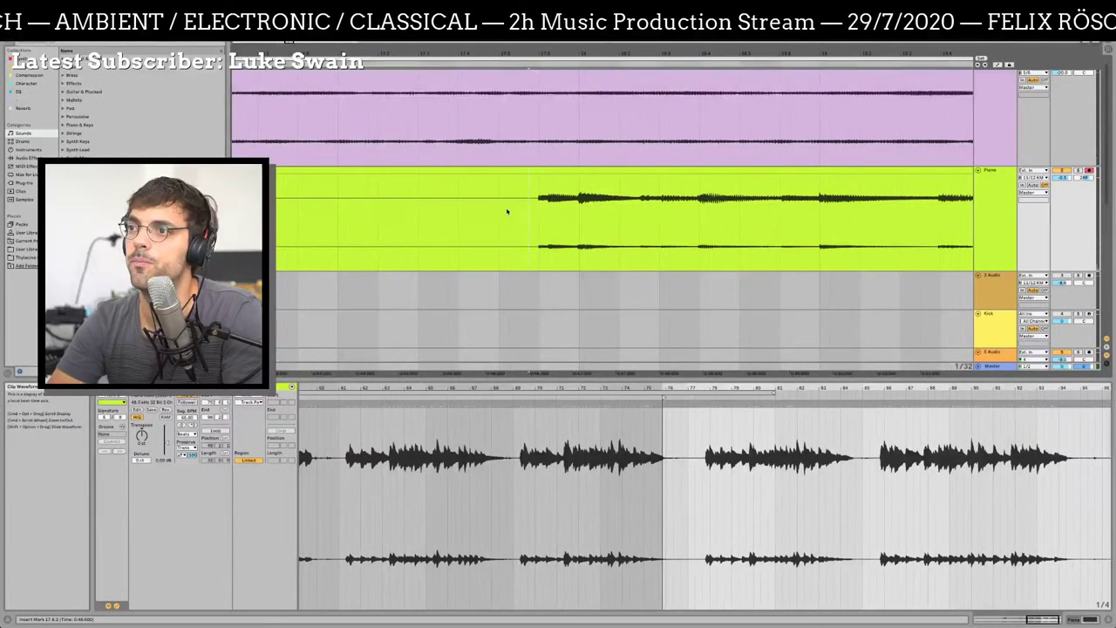
left_click(482, 173)
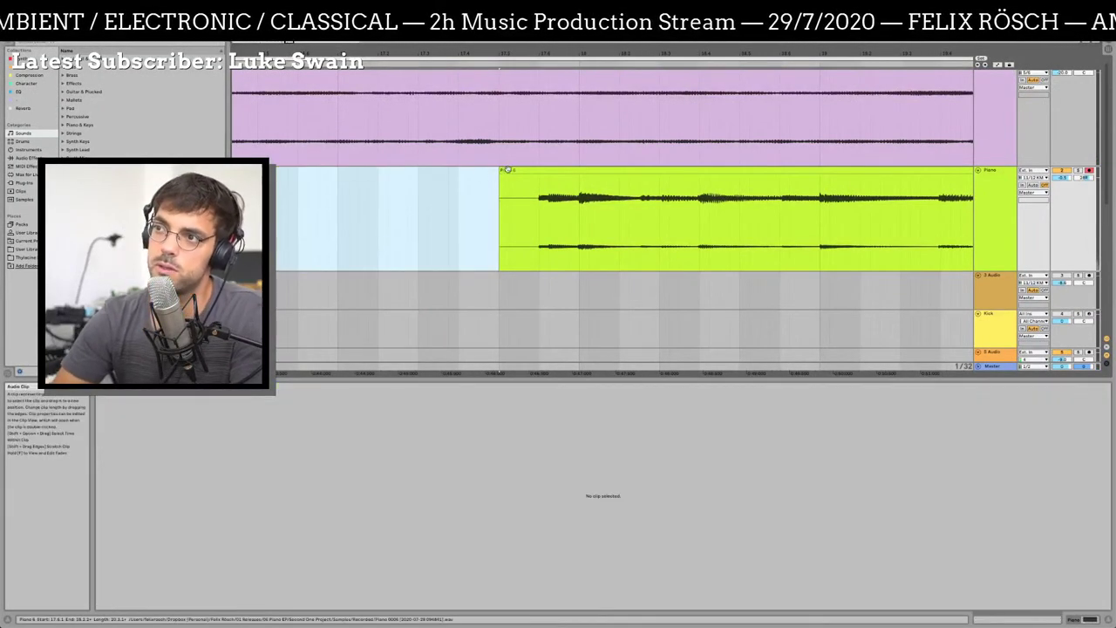
Name the Piano clip starting with the third phrase A3
left_click(512, 171)
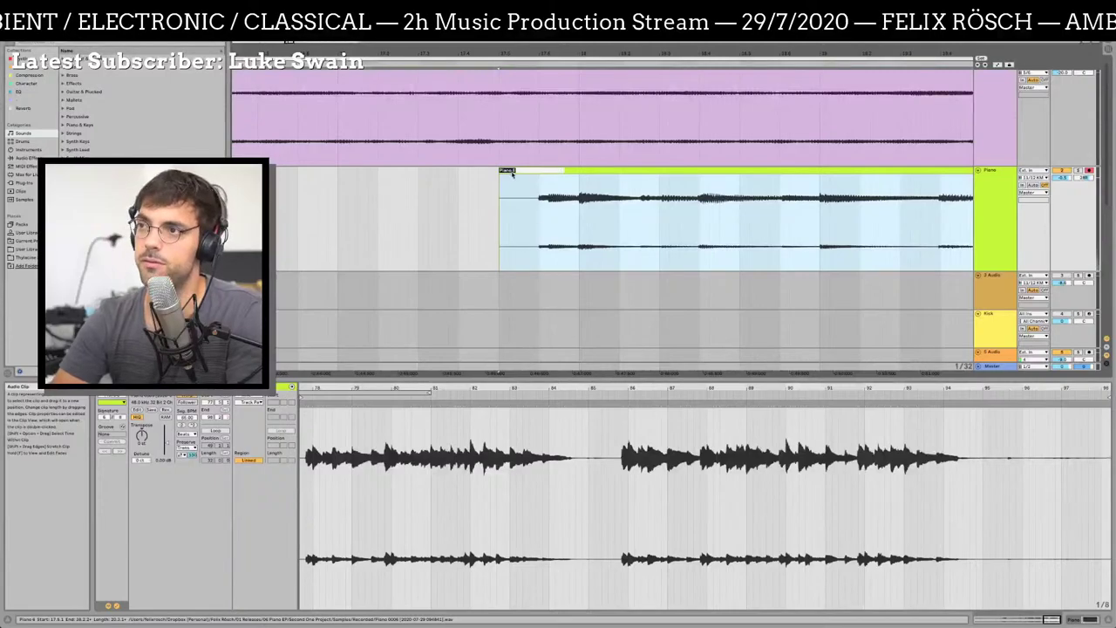
left_click(512, 172)
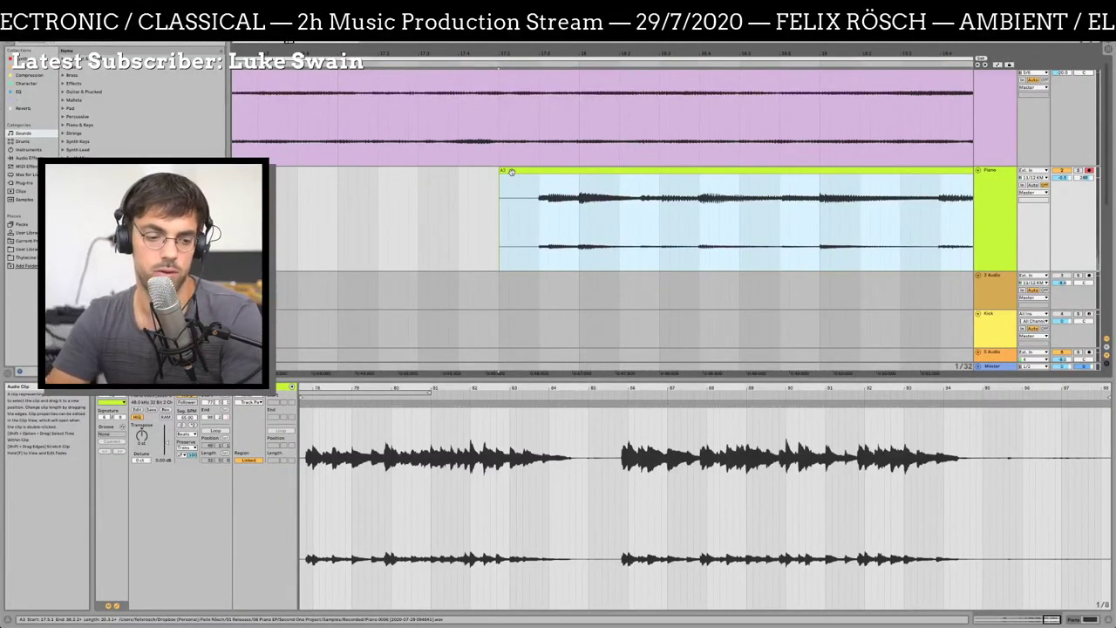
left_click(512, 174)
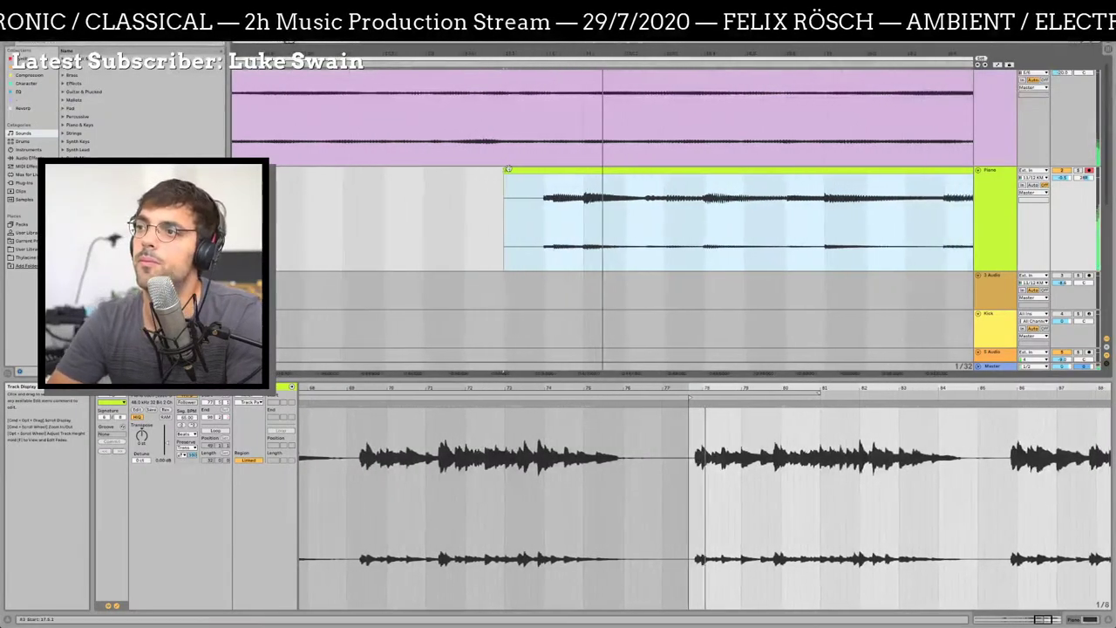
Split off the fourth phrase at 25.5.1 as a clip named A4, and trim A3's end to about bar 25
left_click_drag(605, 95, 844, 63)
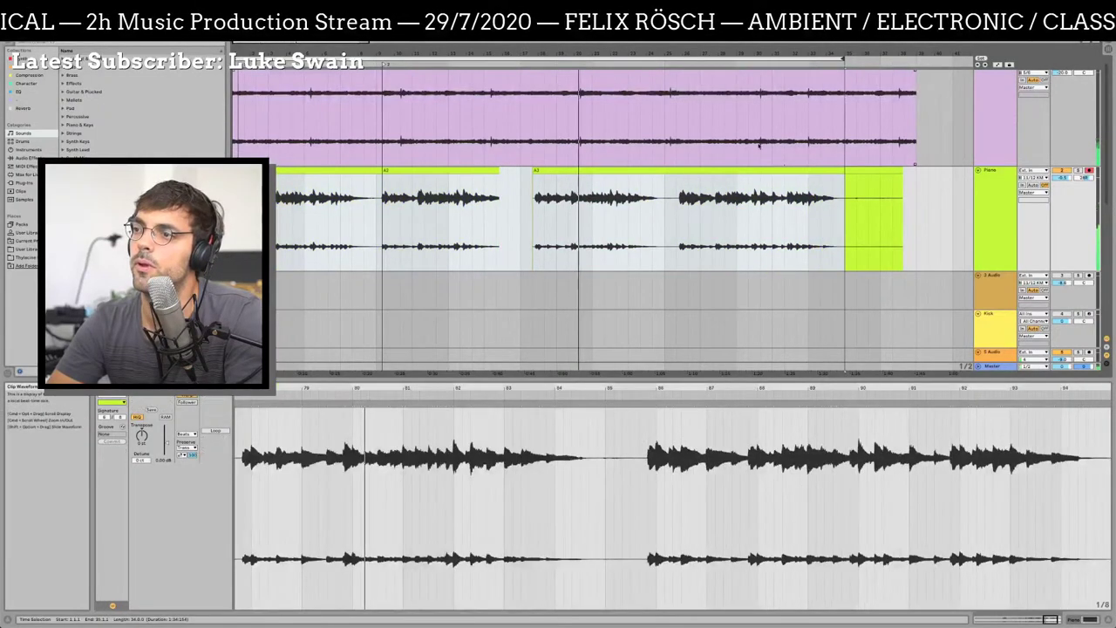
left_click(668, 173)
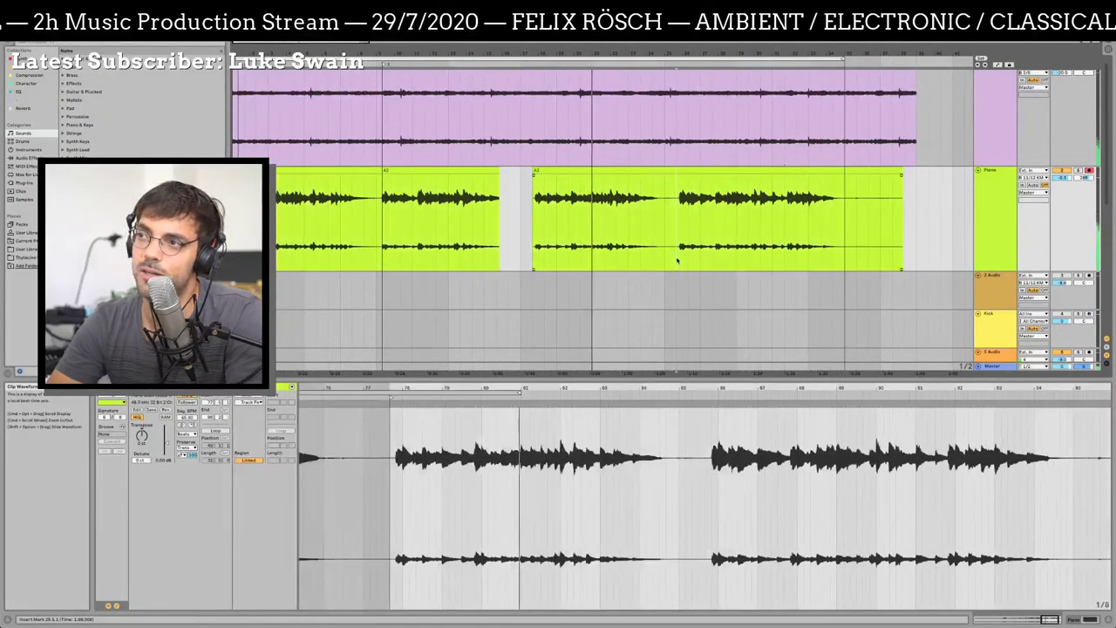
left_click(668, 173)
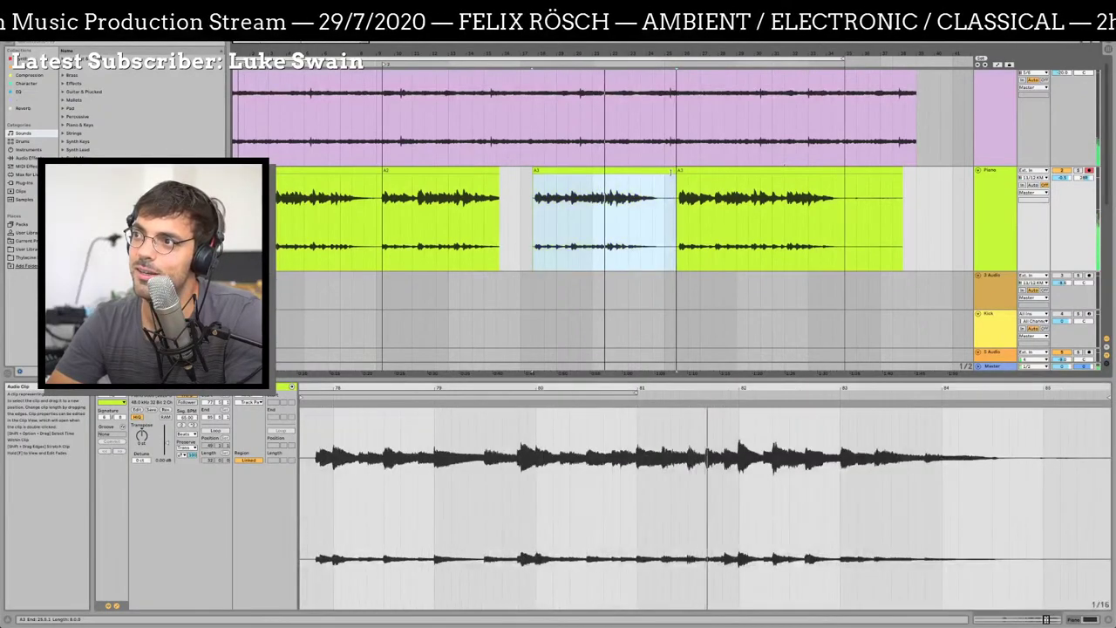
left_click(680, 173)
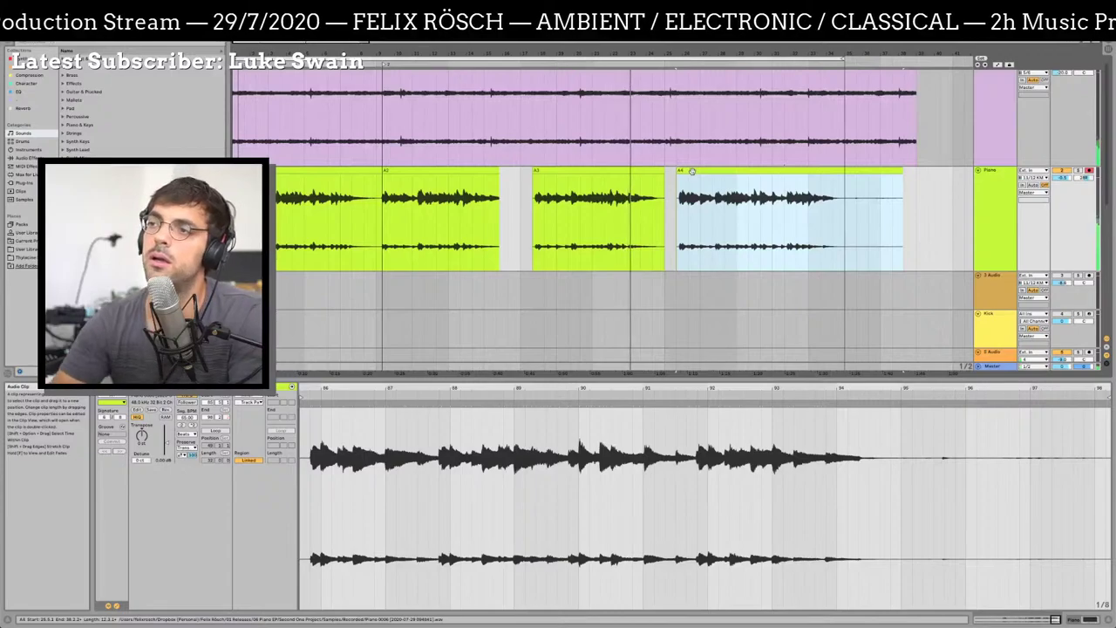
Compare the piano phrase clips A1 to A4 against each other while the arrangement plays
left_click(548, 174)
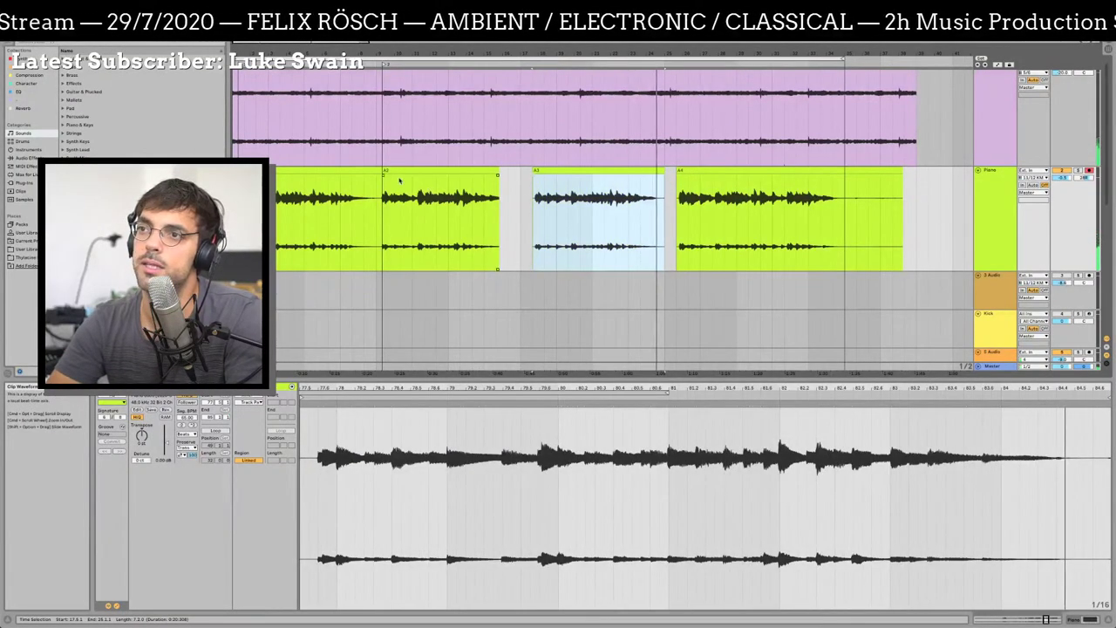
left_click(324, 169)
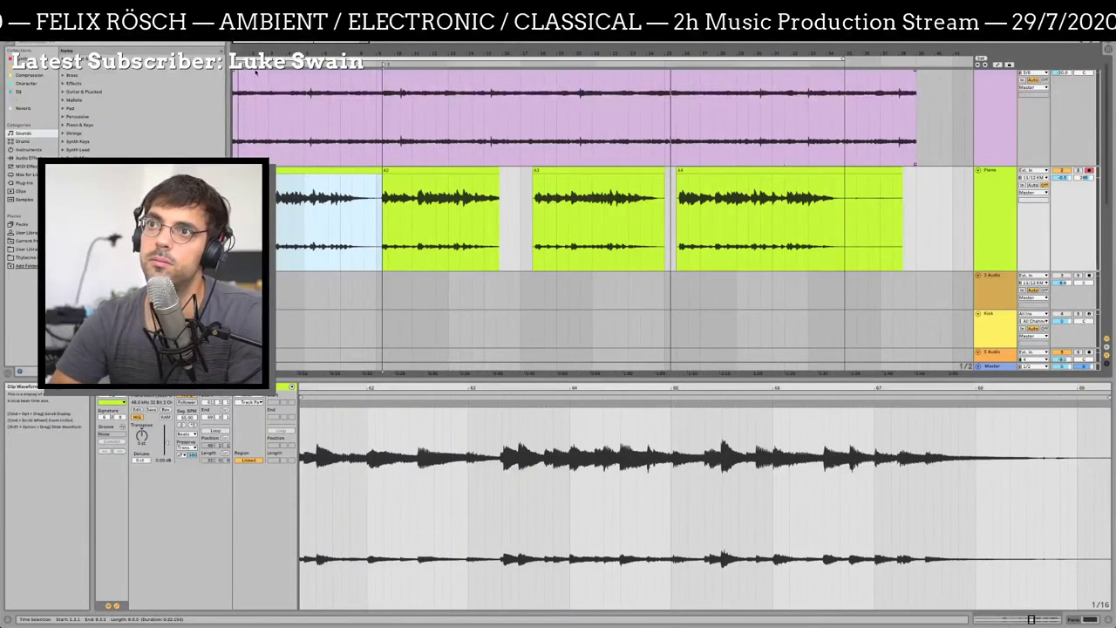
right_click(252, 76)
left_click(250, 77)
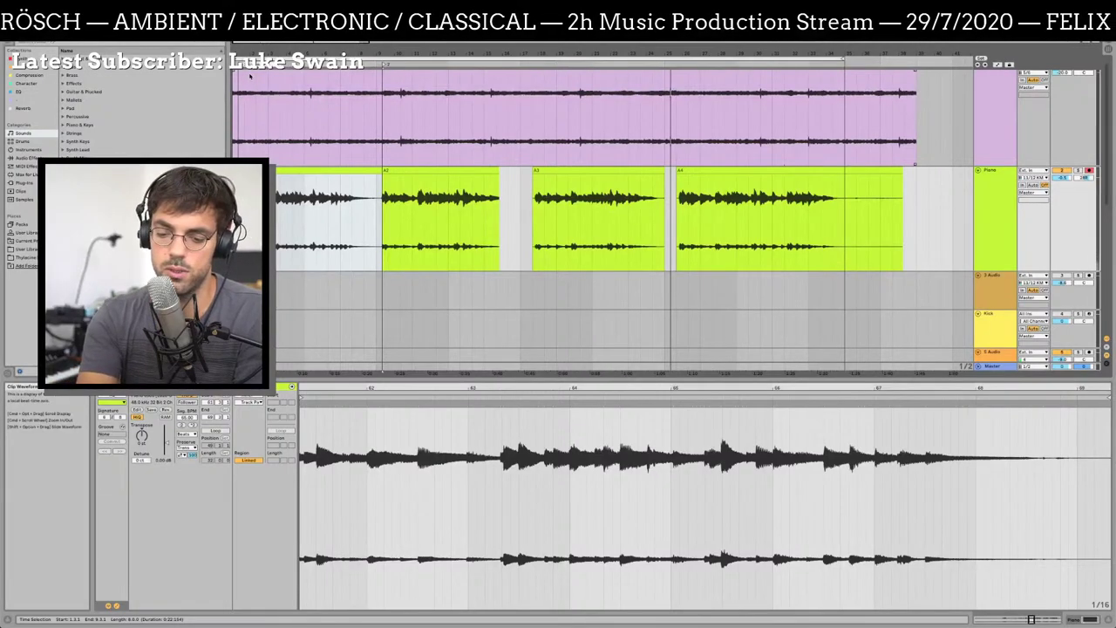
left_click(559, 170)
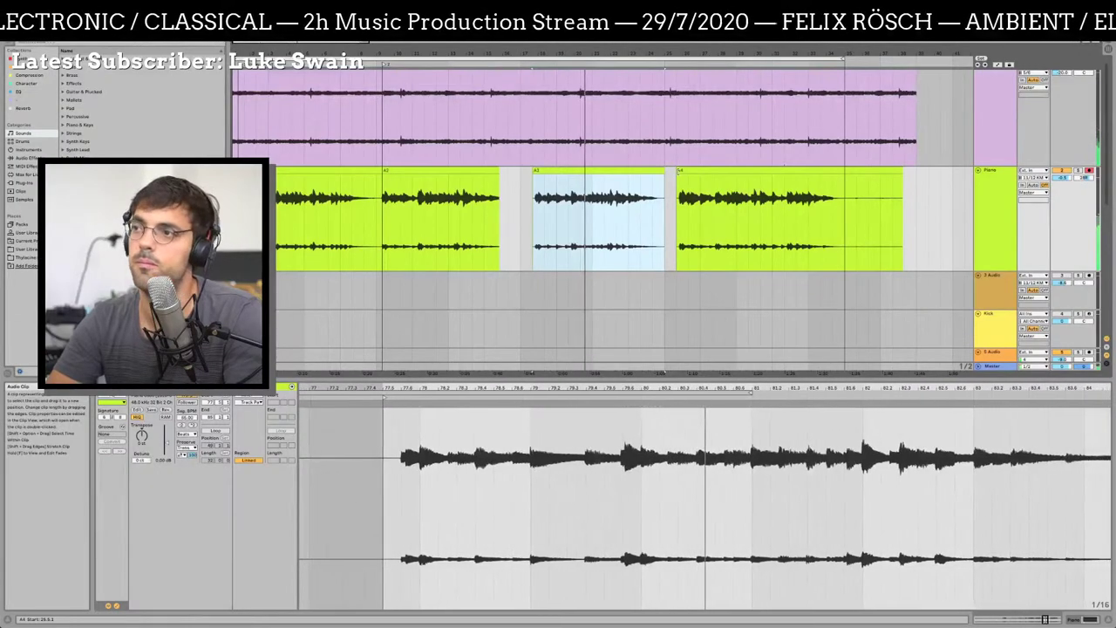
left_click(710, 177)
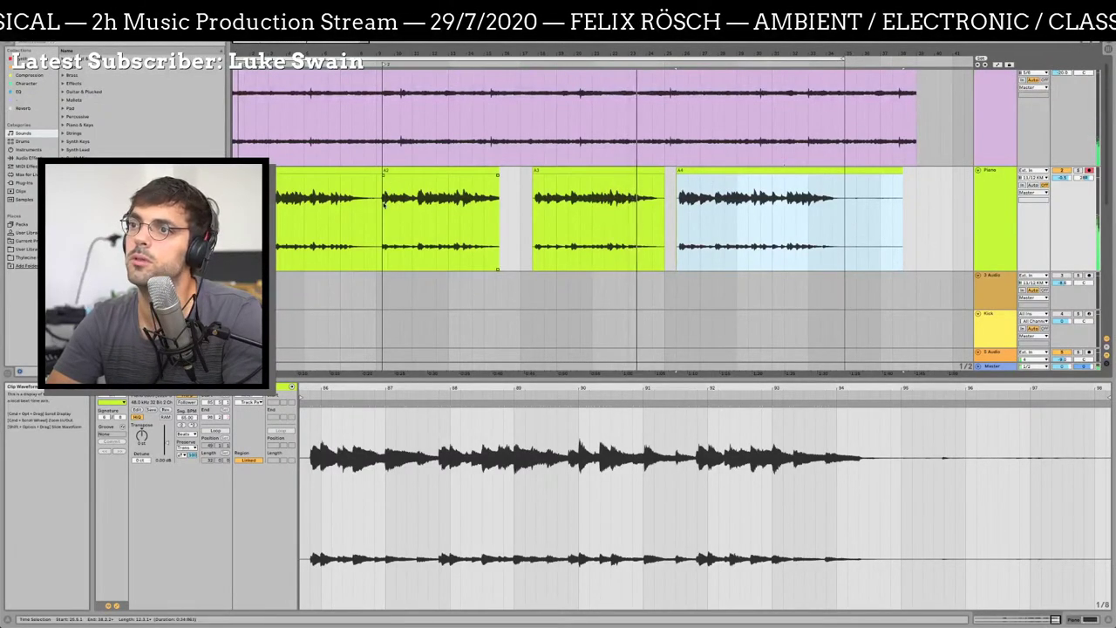
left_click_drag(384, 203, 500, 229)
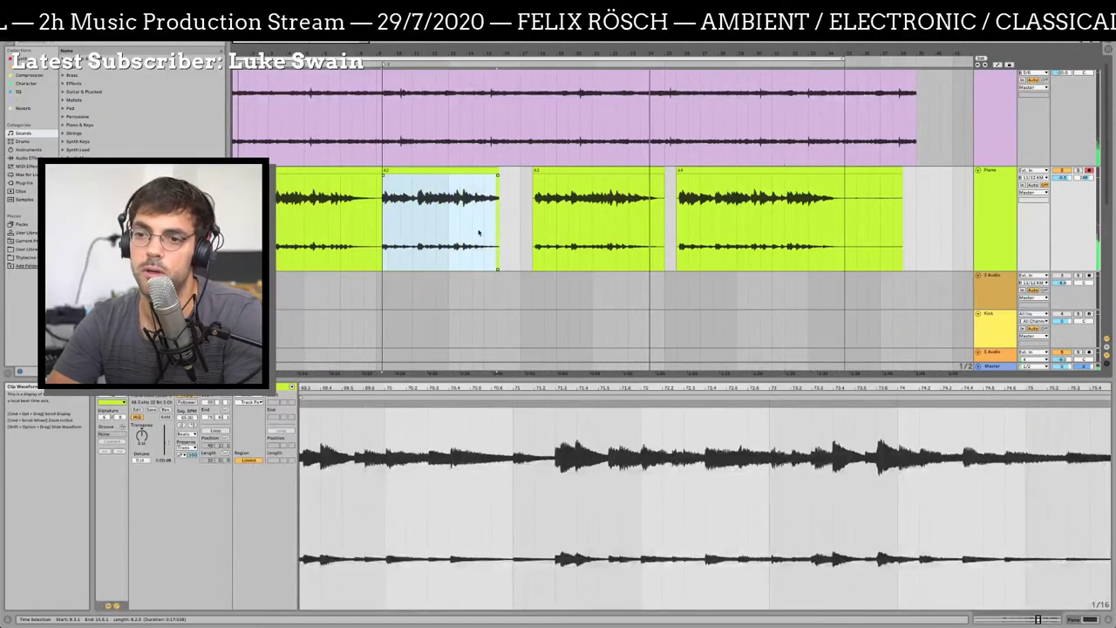
left_click(514, 201)
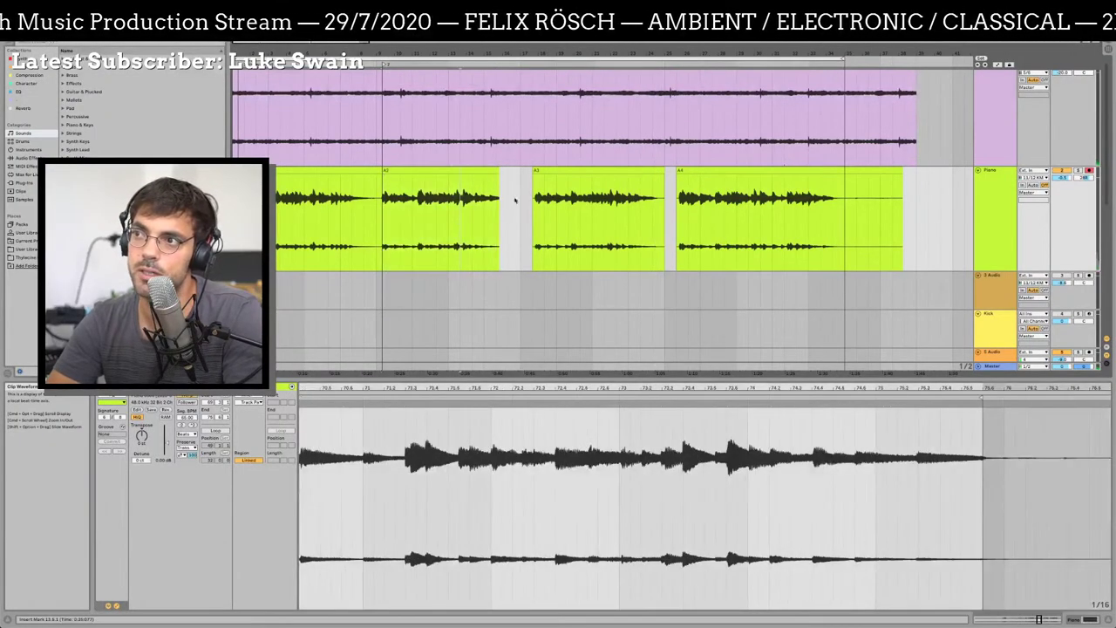
left_click_drag(537, 207, 661, 218)
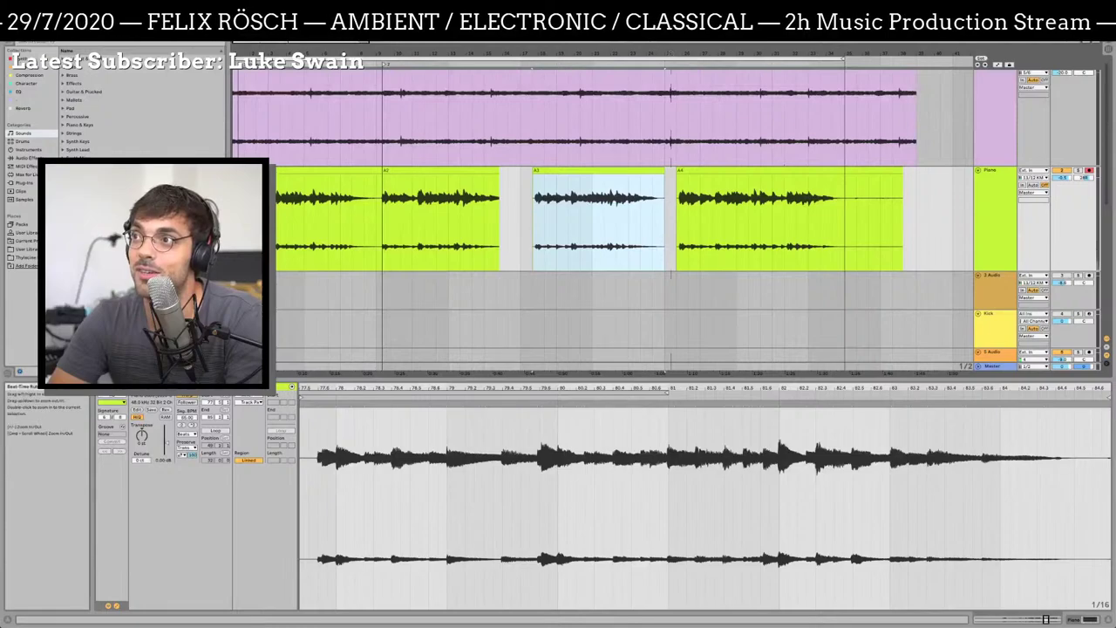
Paste a copy of the A1 clip on the Piano track at bar 70, after the existing phrases
key("minus")
left_click(291, 218)
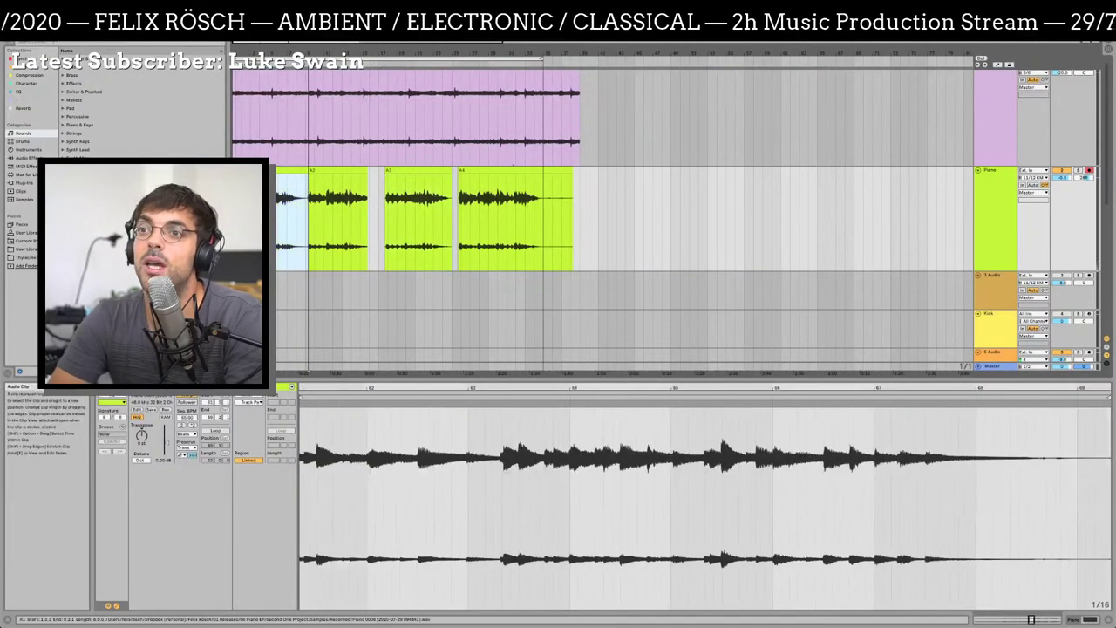
left_click(866, 209)
key("super+v")
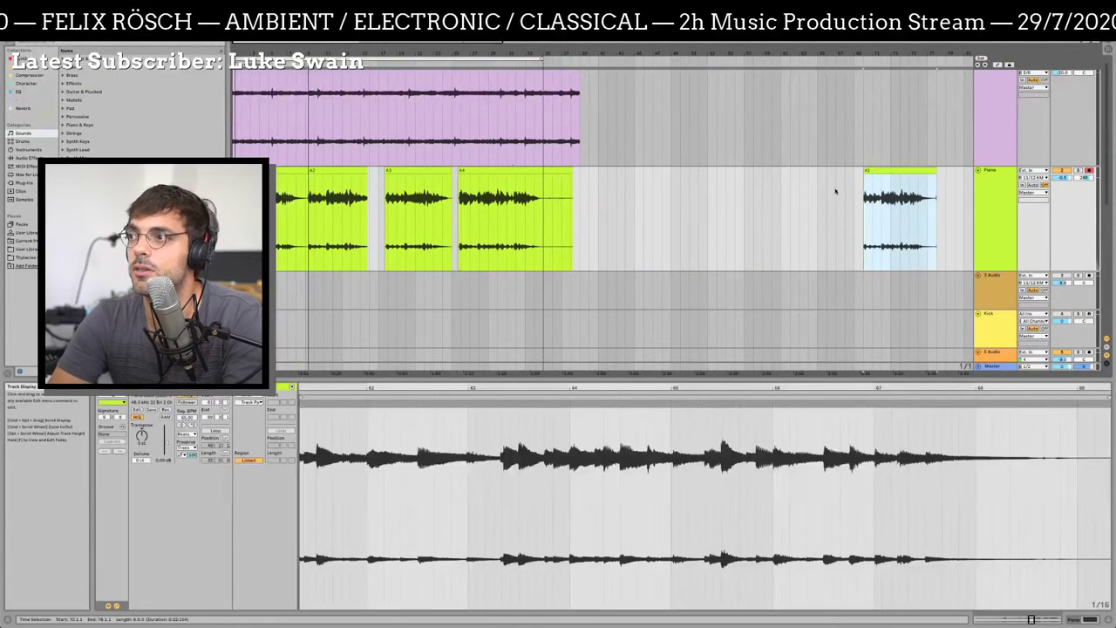
Extend the start of the pasted A1 clip back to about bar 43, split it at bar 47, and delete the part before
left_click_drag(864, 218, 617, 218)
left_click(653, 212)
key("super+e")
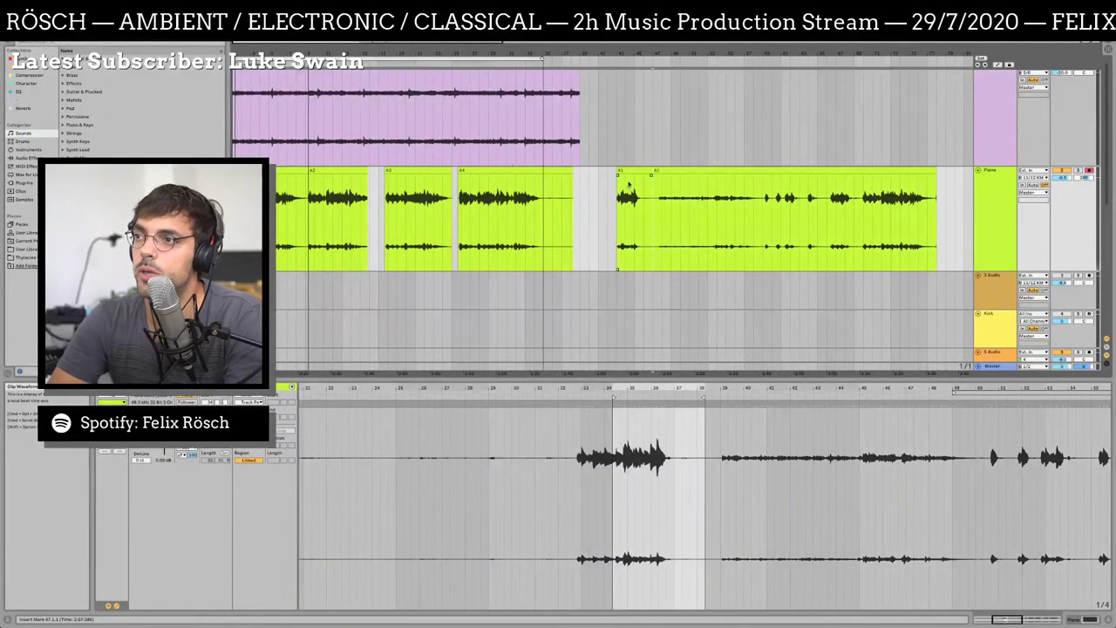
left_click(636, 168)
key("Delete")
Split the extended clip at bar 59 and delete the remainder, keeping only the quiet 12-bar passage
left_click(764, 202)
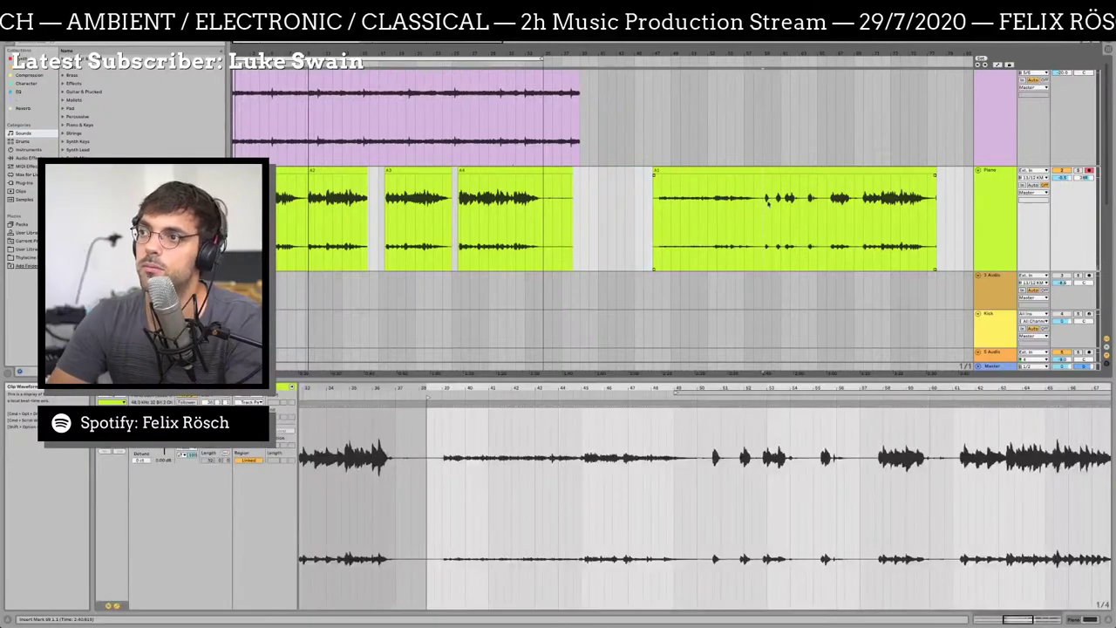
key("super+e")
left_click(778, 170)
key("Delete")
left_click(707, 201)
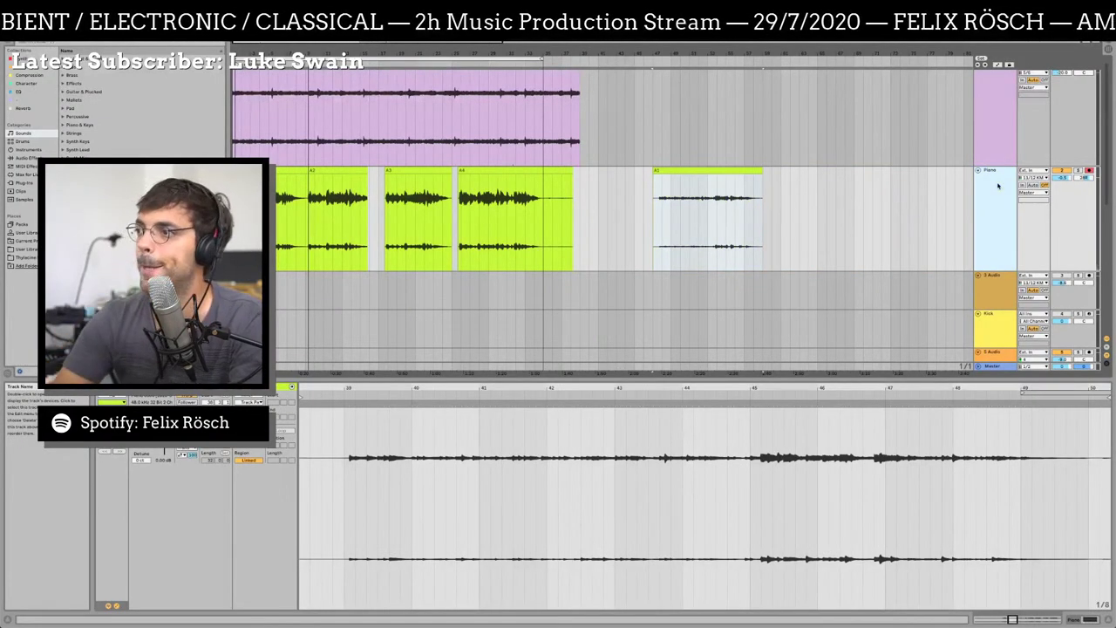
Insert a new audio track below Piano and put it in a group named Loop
key("super+t")
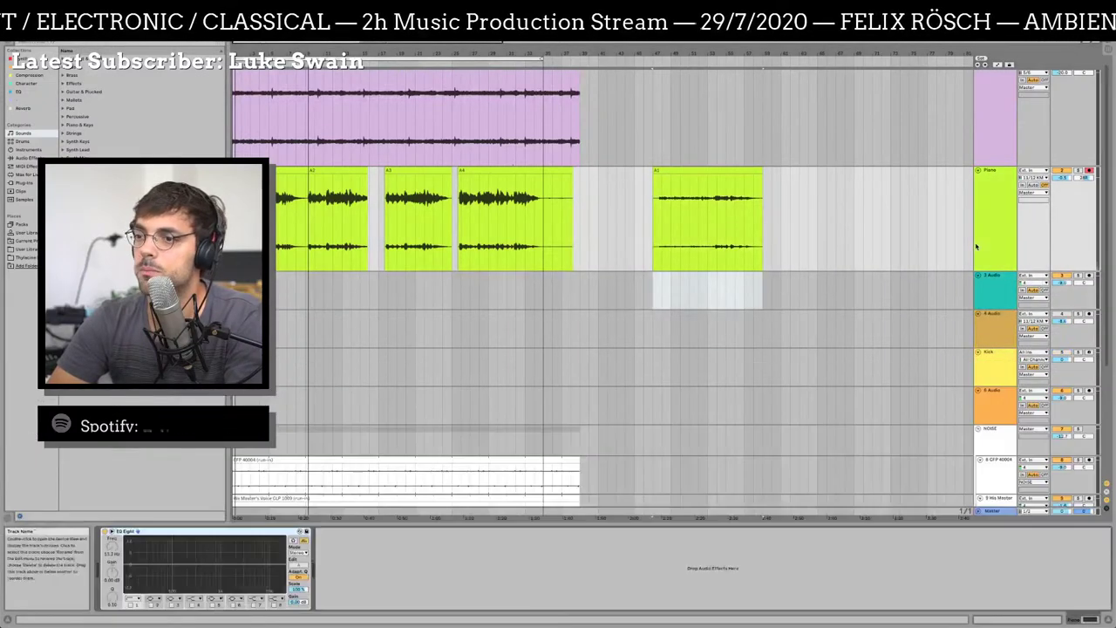
left_click(1032, 286)
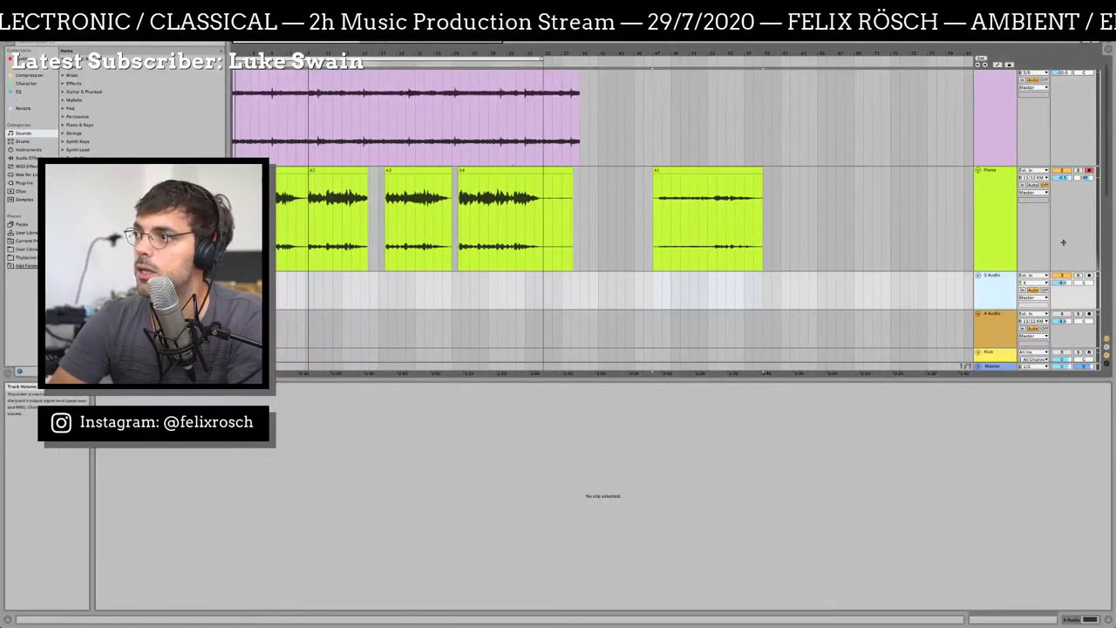
left_click(1011, 188)
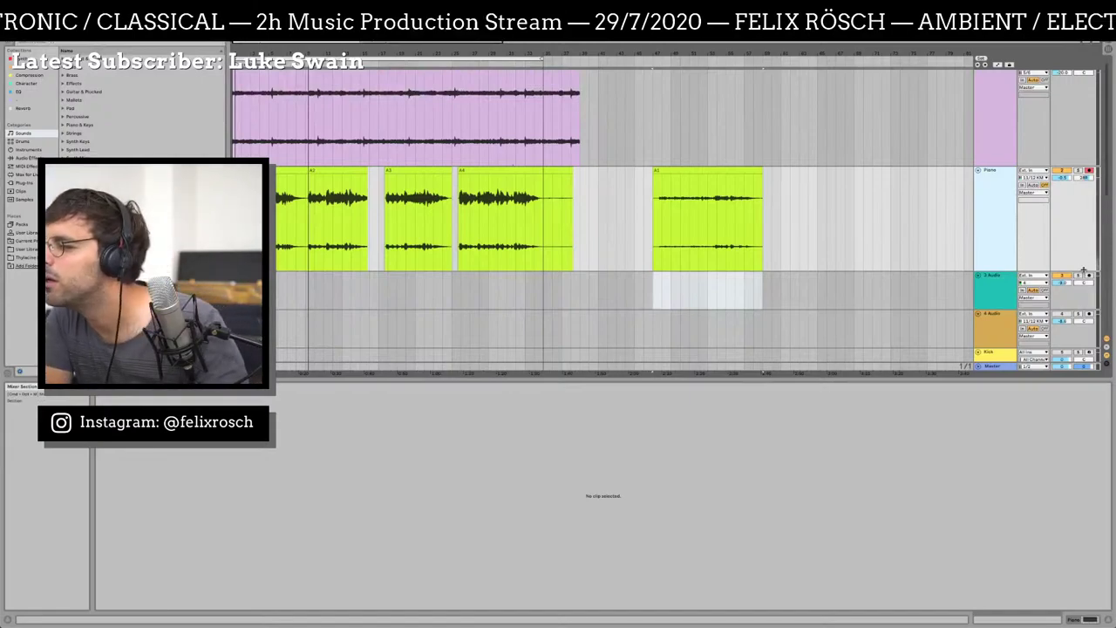
left_click(1061, 177)
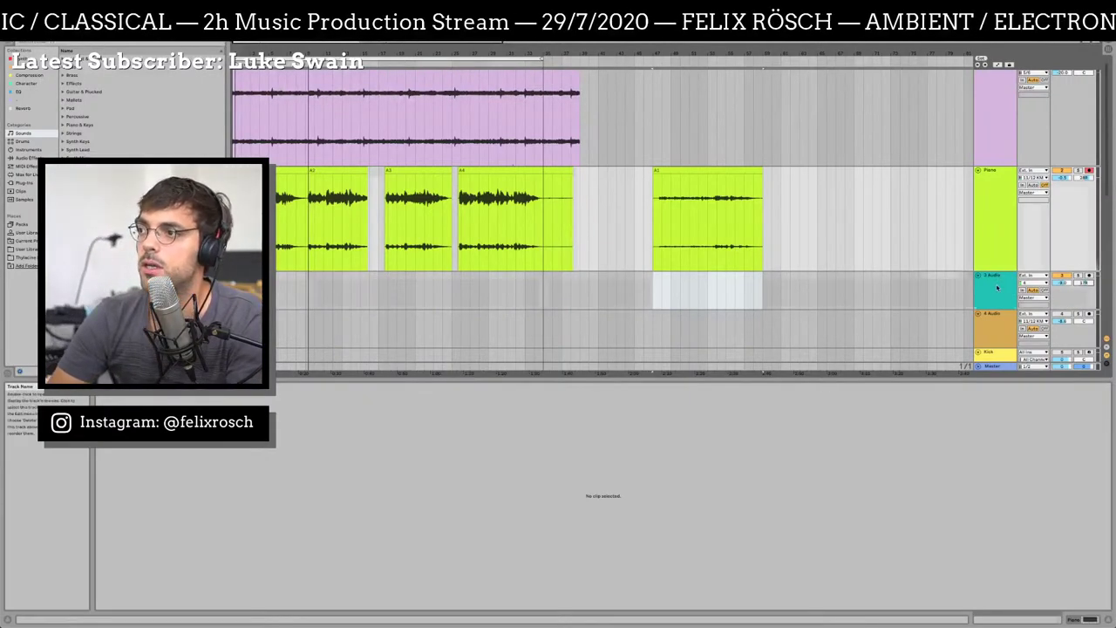
left_click(997, 288)
key("ctrl+g")
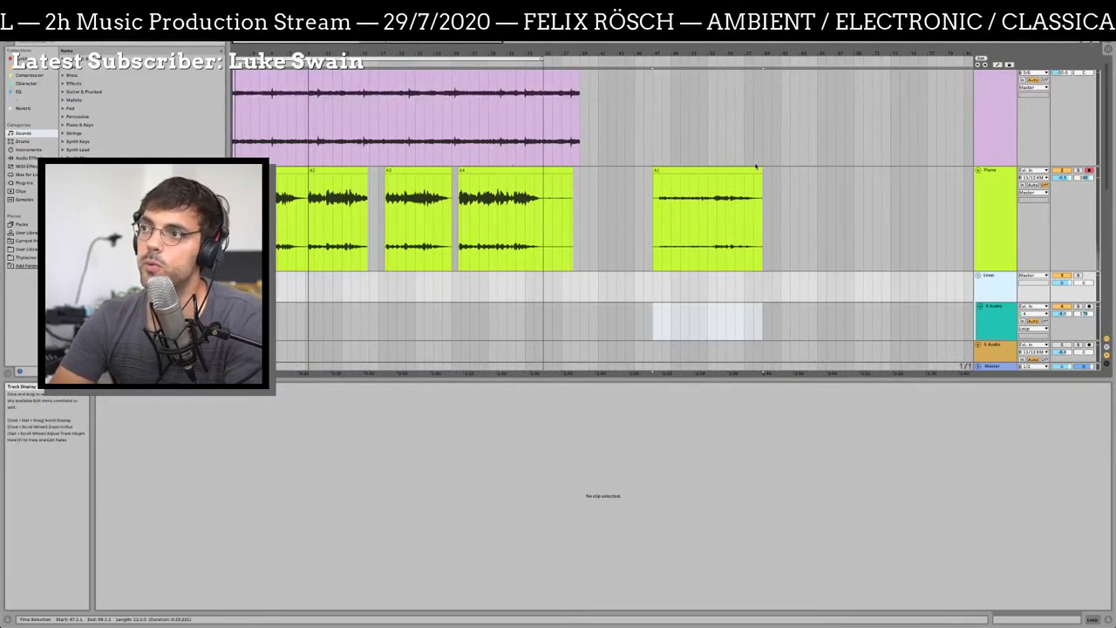
Move the quiet 12-bar clip onto the audio track in the Loop group and duplicate that track twice
left_click_drag(732, 177, 724, 309)
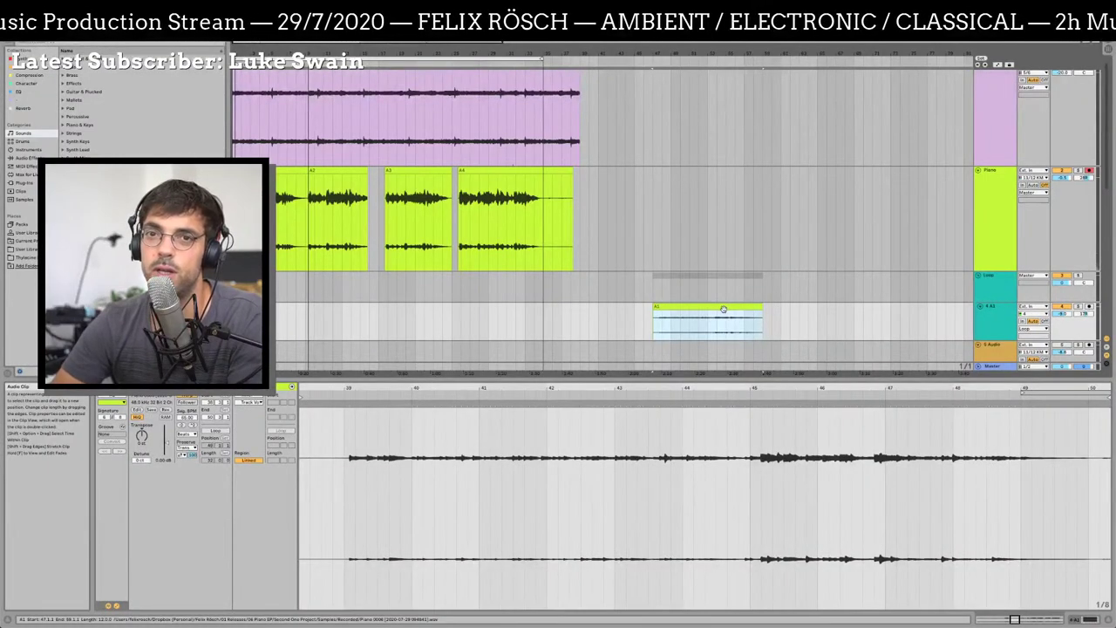
scroll(723, 311, "right", 2)
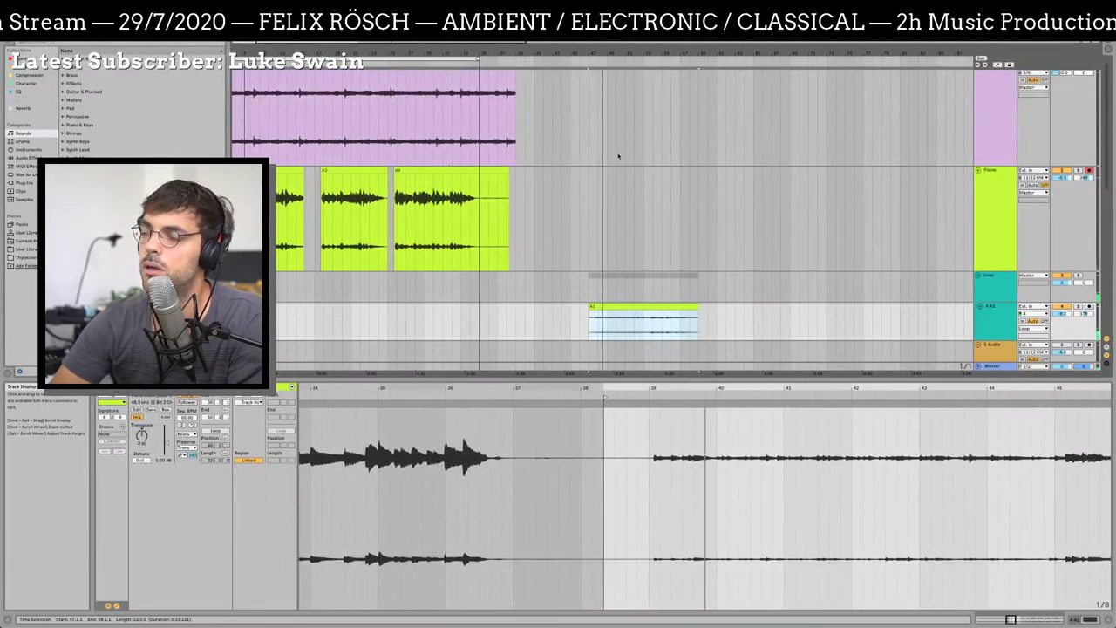
left_click(987, 320)
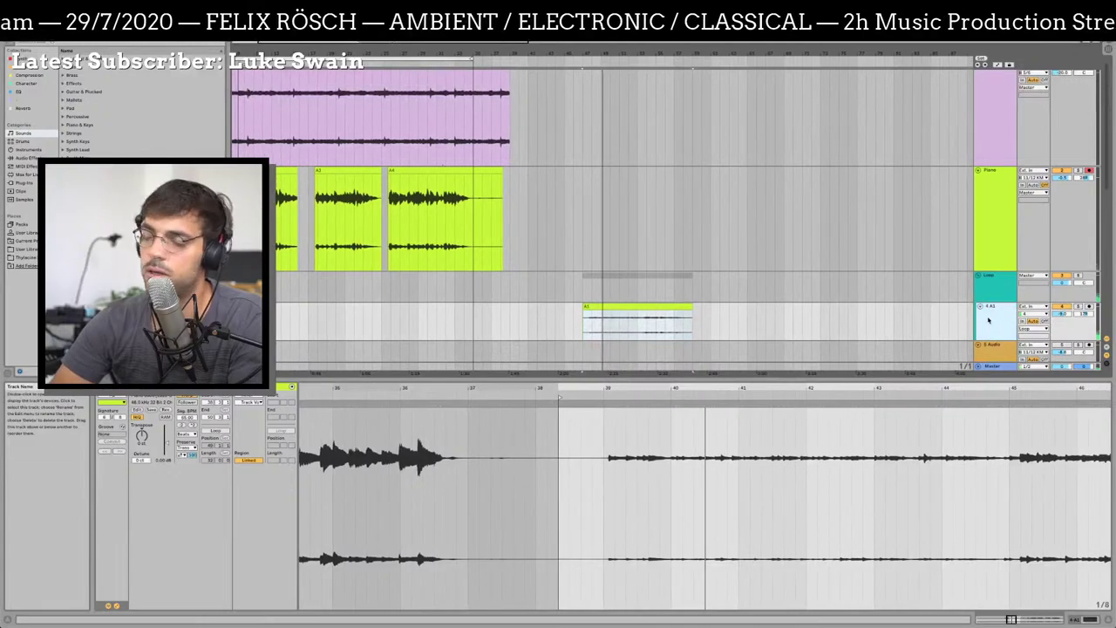
key("ctrl+d")
key("ctrl+d")
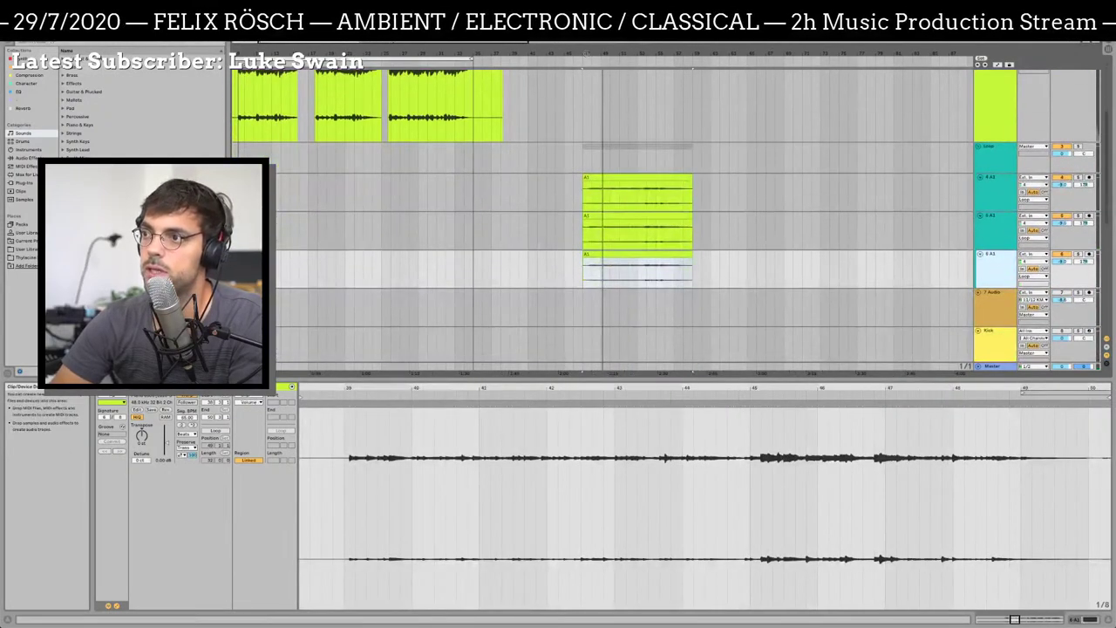
Loop a short section of the clip on the first Loop track, from 39.2 to 39.4
mouse_move(610, 53)
left_mouse_down()
mouse_move(614, 203)
mouse_move(631, 205)
left_mouse_up()
left_click(614, 203)
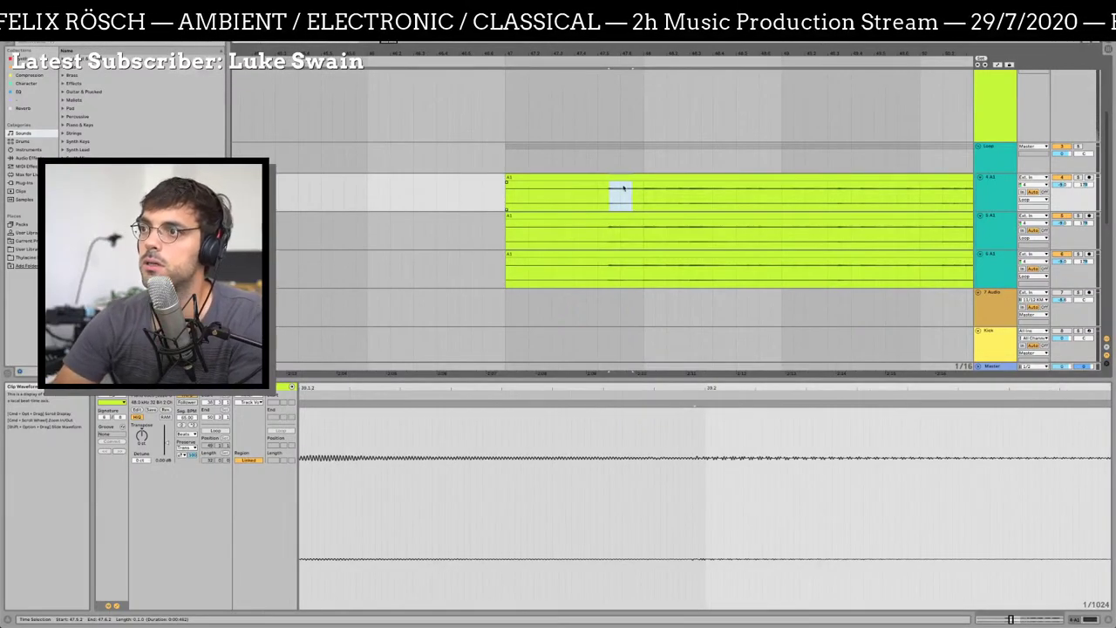
left_click(624, 180)
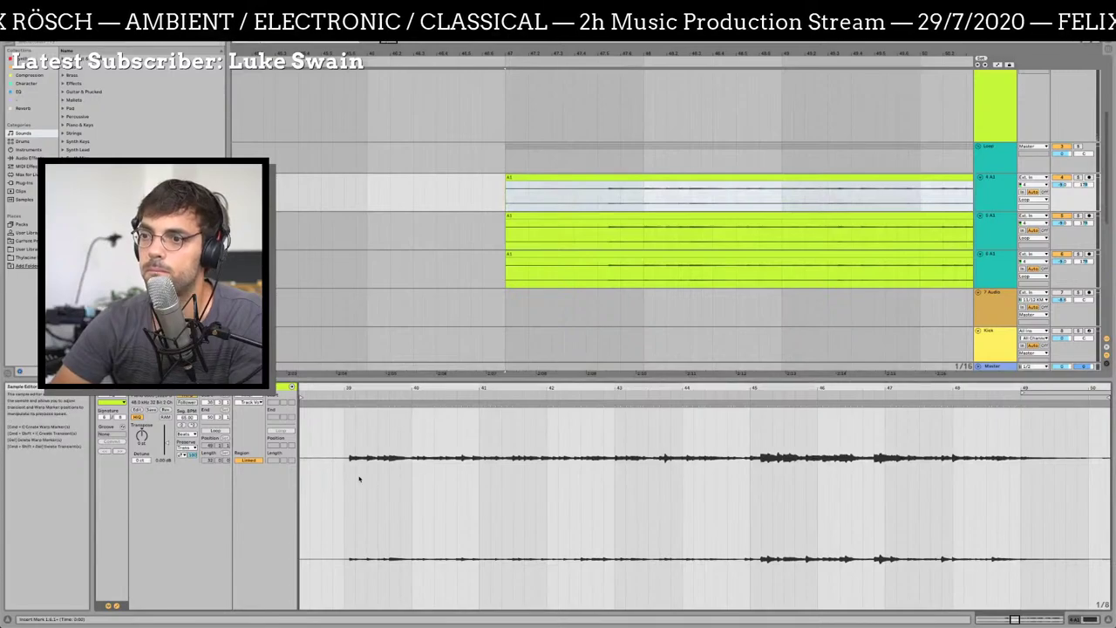
left_click_drag(358, 478, 373, 480)
key("ctrl+l")
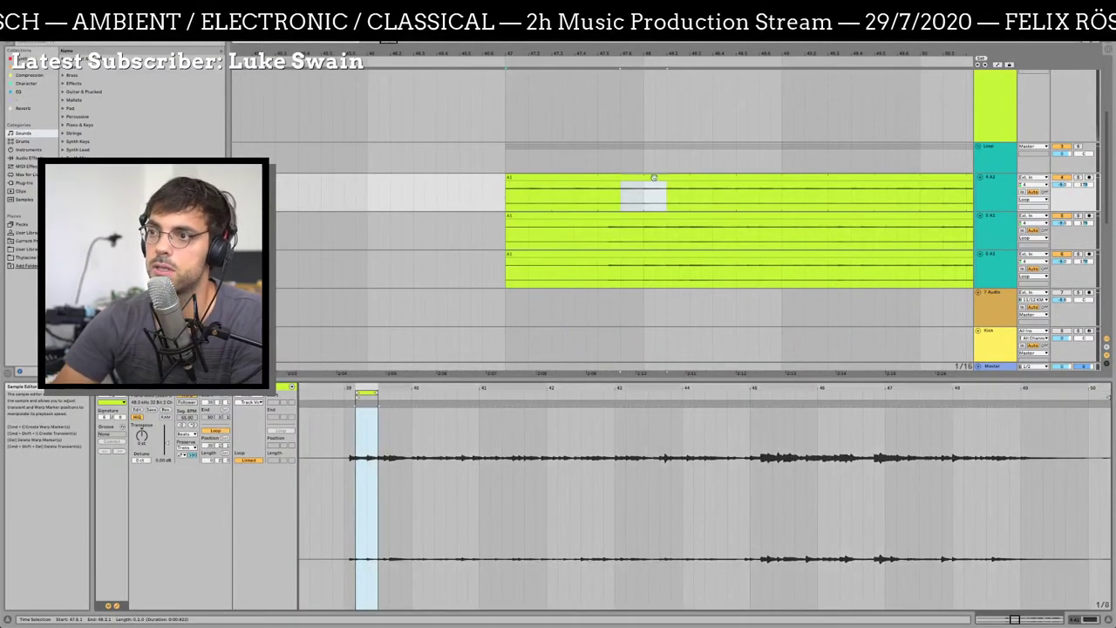
Loop short sections in the second and third layers' clips, from 41.2 to 41.5 and from 42.6 to just past 43.2
left_click(606, 214)
left_click_drag(491, 462, 517, 464)
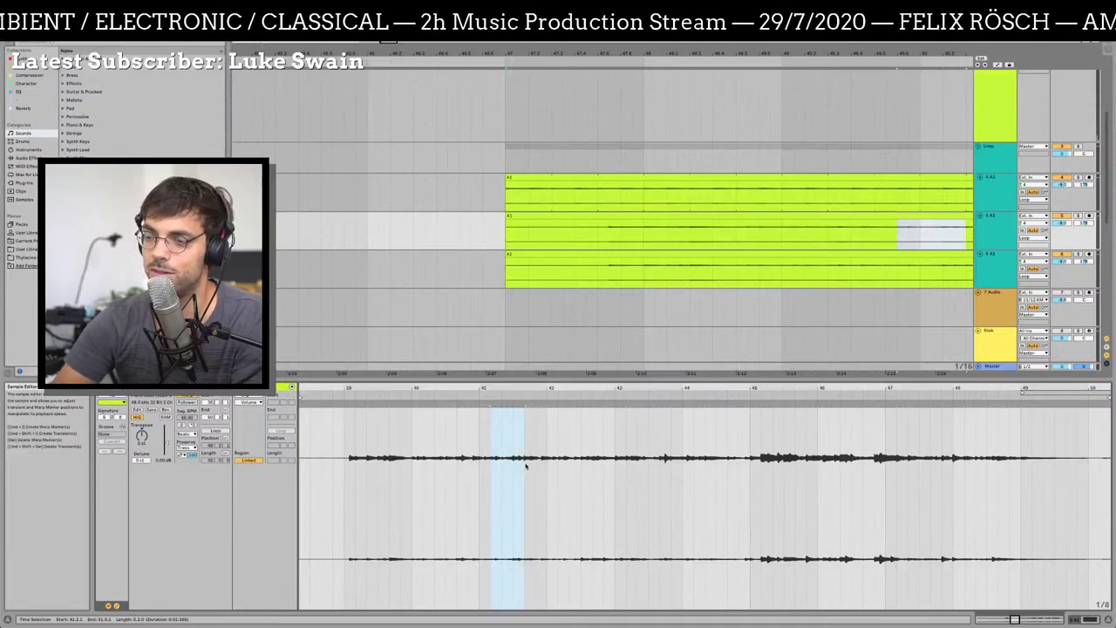
left_click(603, 255)
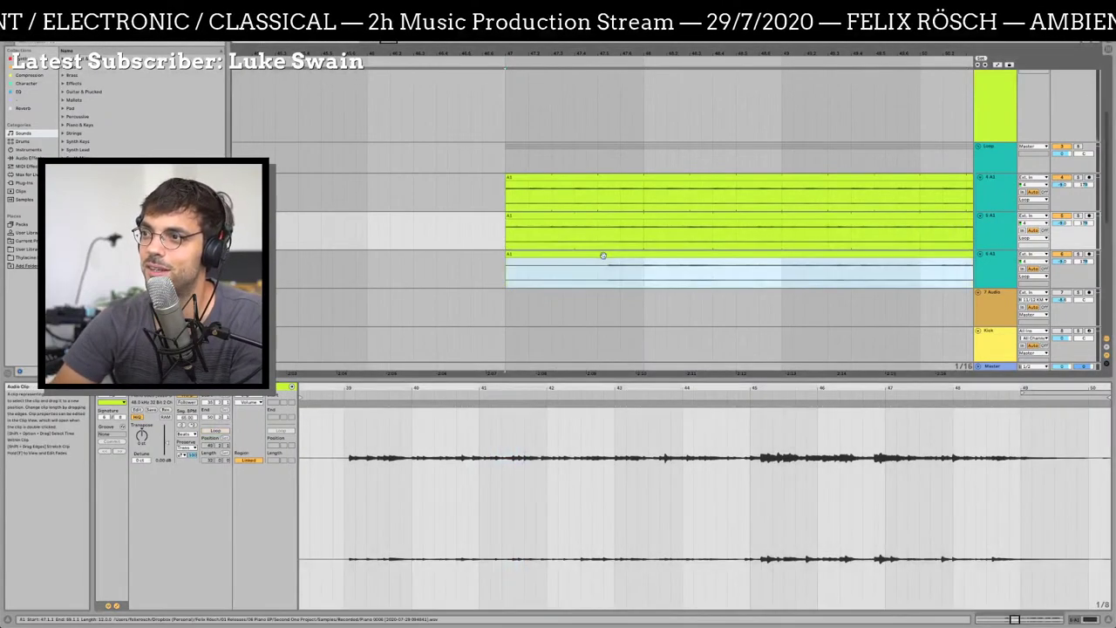
left_click_drag(605, 505, 627, 506)
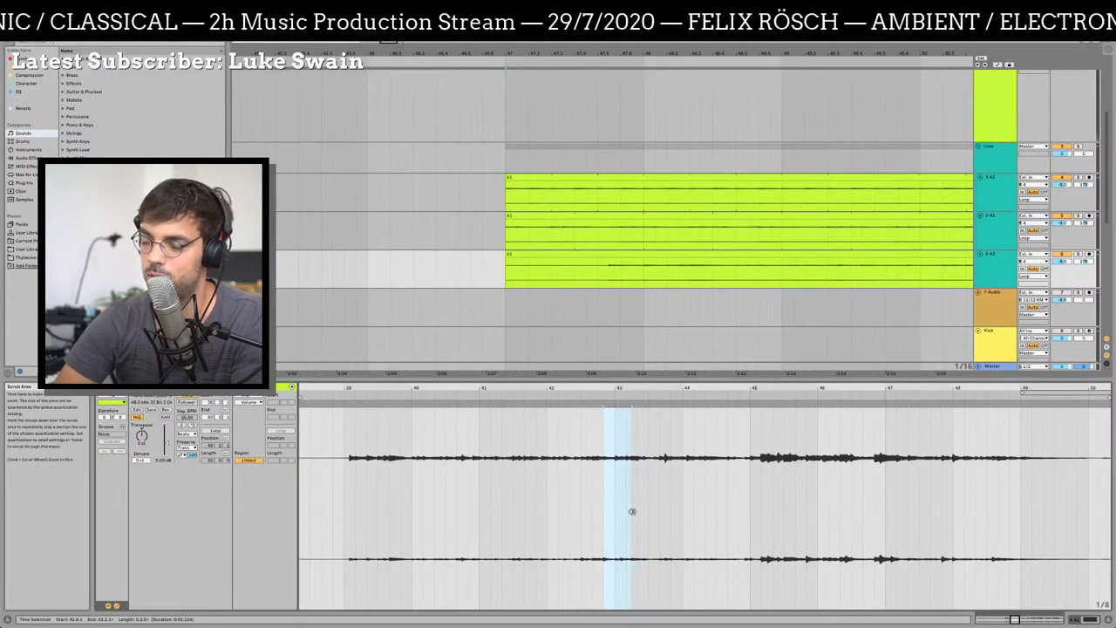
key("ctrl+l")
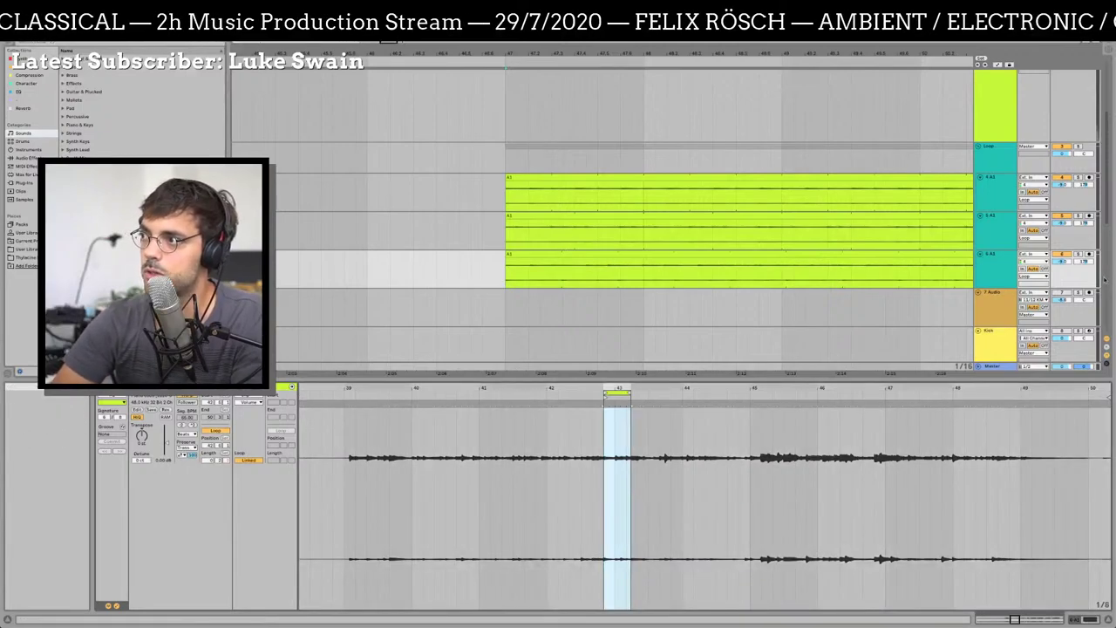
Duplicate the third Loop track and loop a short section shortly after bar 47 in the fourth layer's clip
key("ctrl+d")
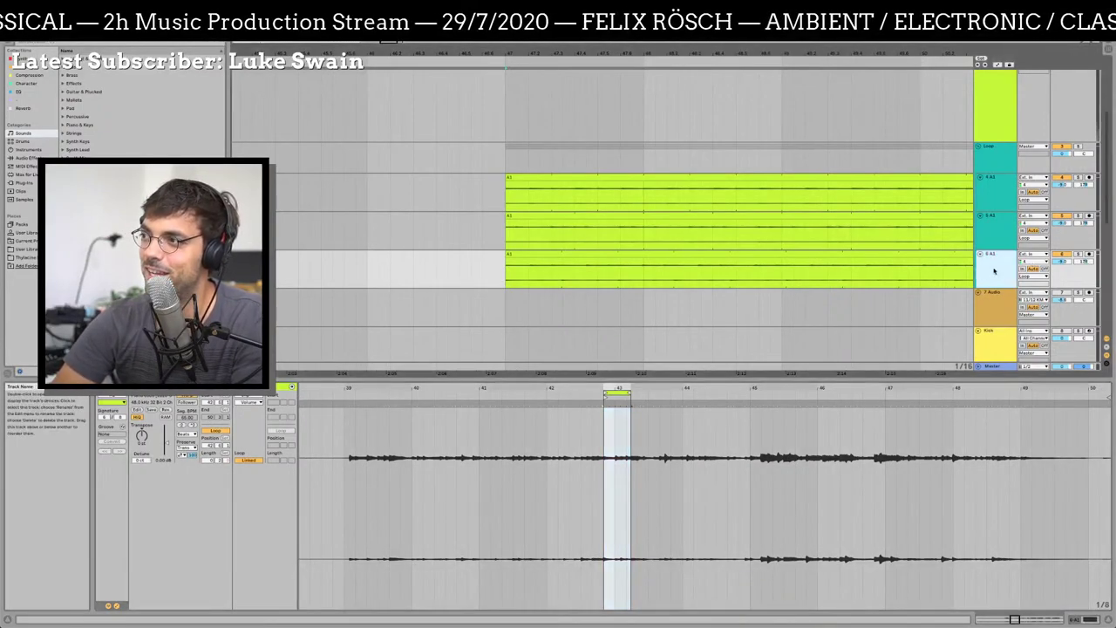
left_click(909, 292)
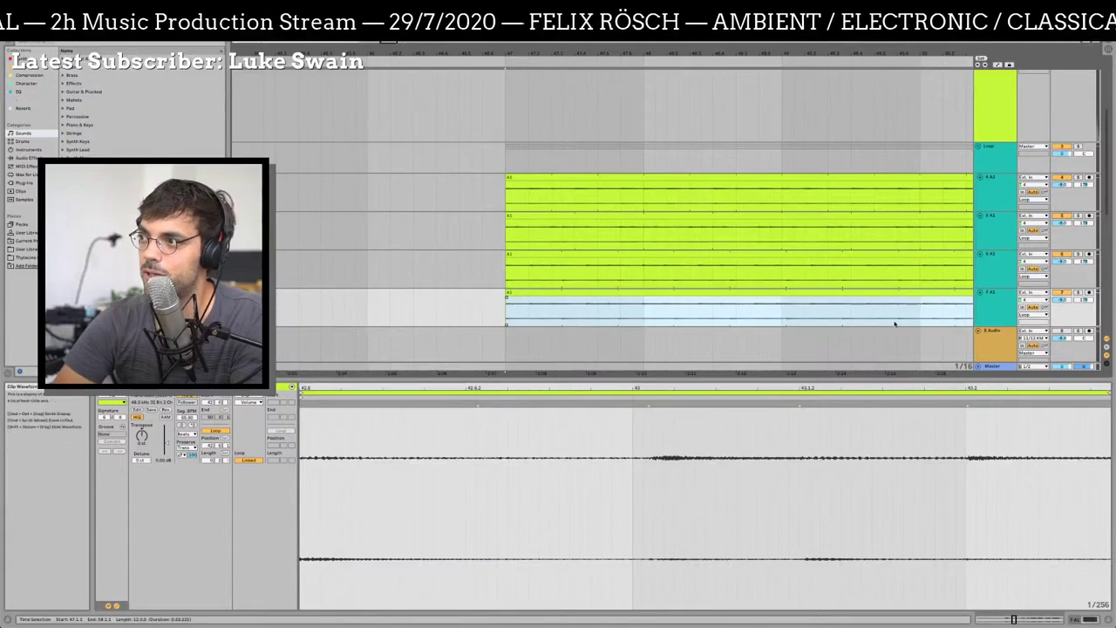
left_click_drag(771, 385, 611, 507)
left_click_drag(965, 483, 994, 487)
key("super+l")
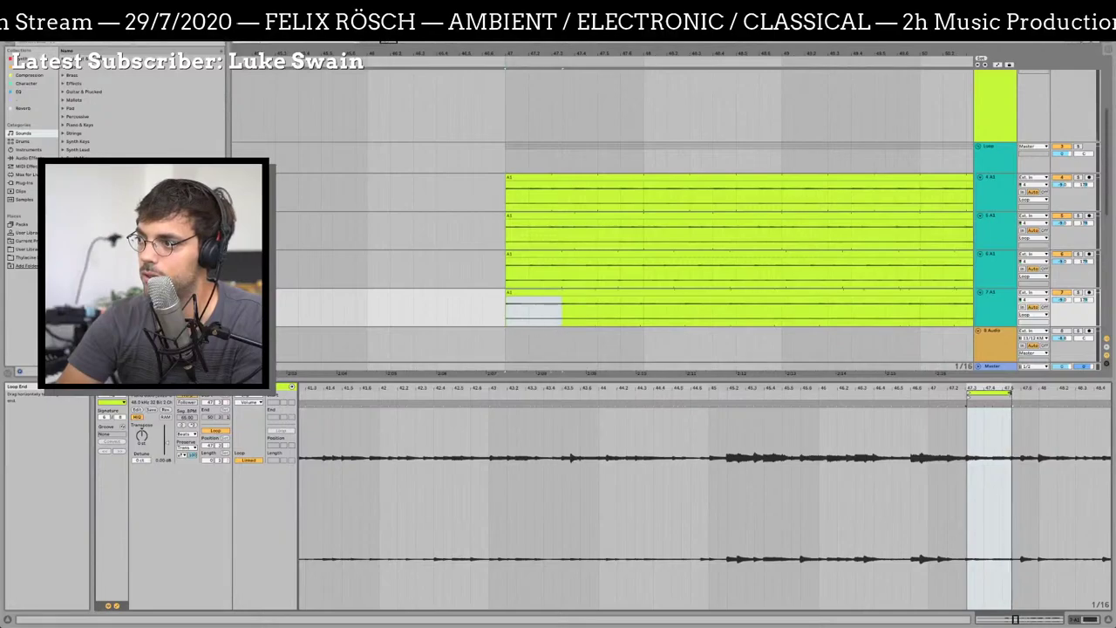
left_click(673, 294)
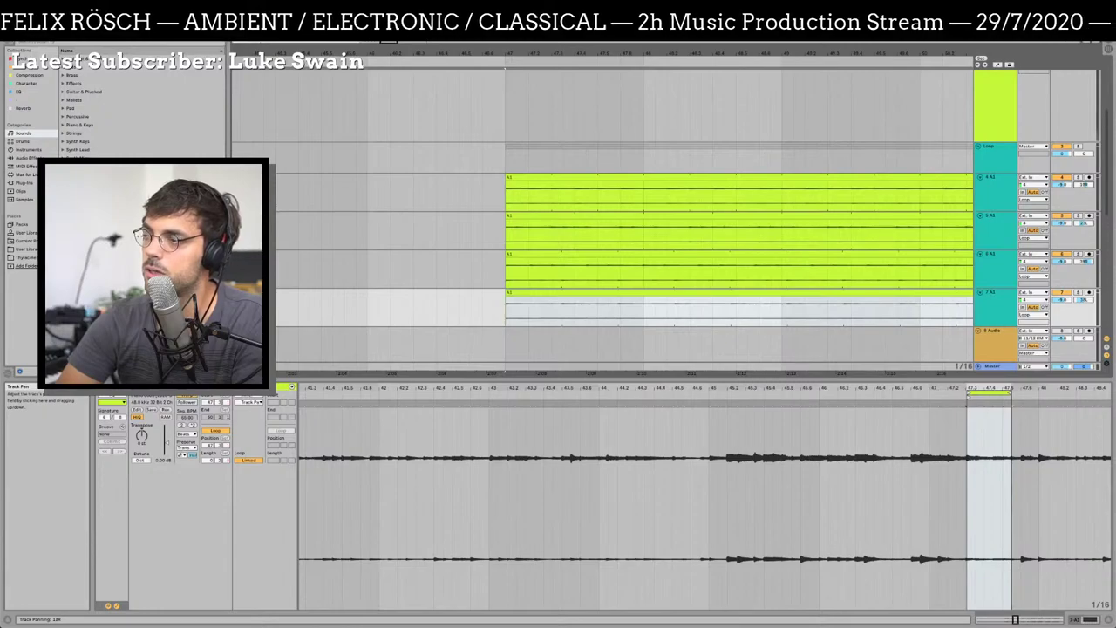
Shorten the loop of the second layer's clip to run from 41.2 to about 41.3.2
left_click(579, 174)
scroll(578, 176, "up", 3)
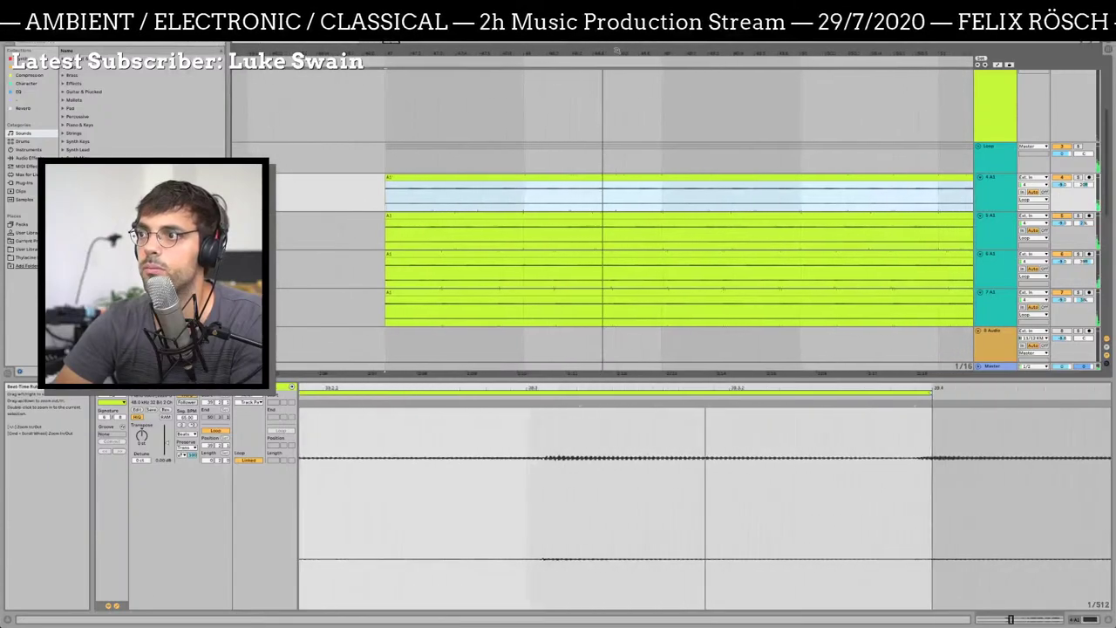
left_click(412, 178)
left_click(394, 223)
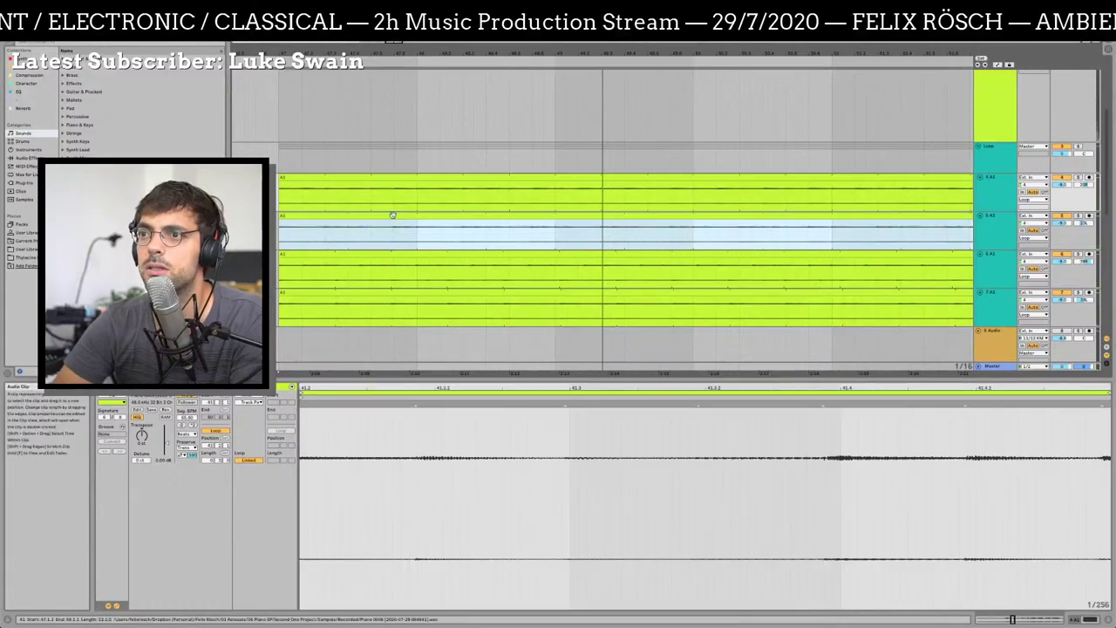
left_click_drag(531, 394, 532, 384)
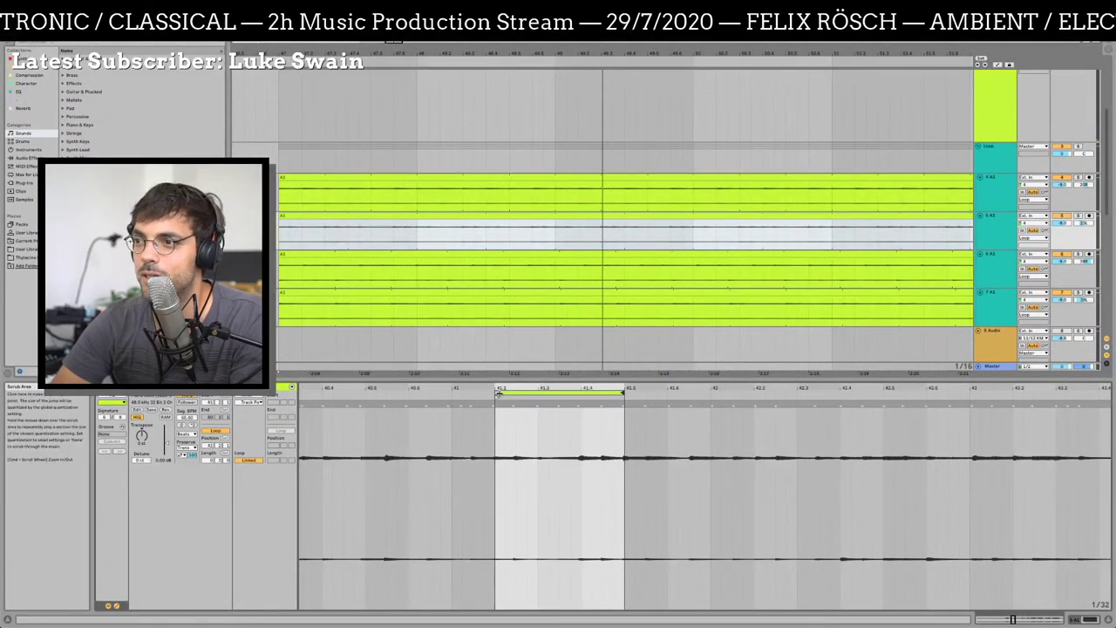
left_click_drag(621, 394, 558, 393)
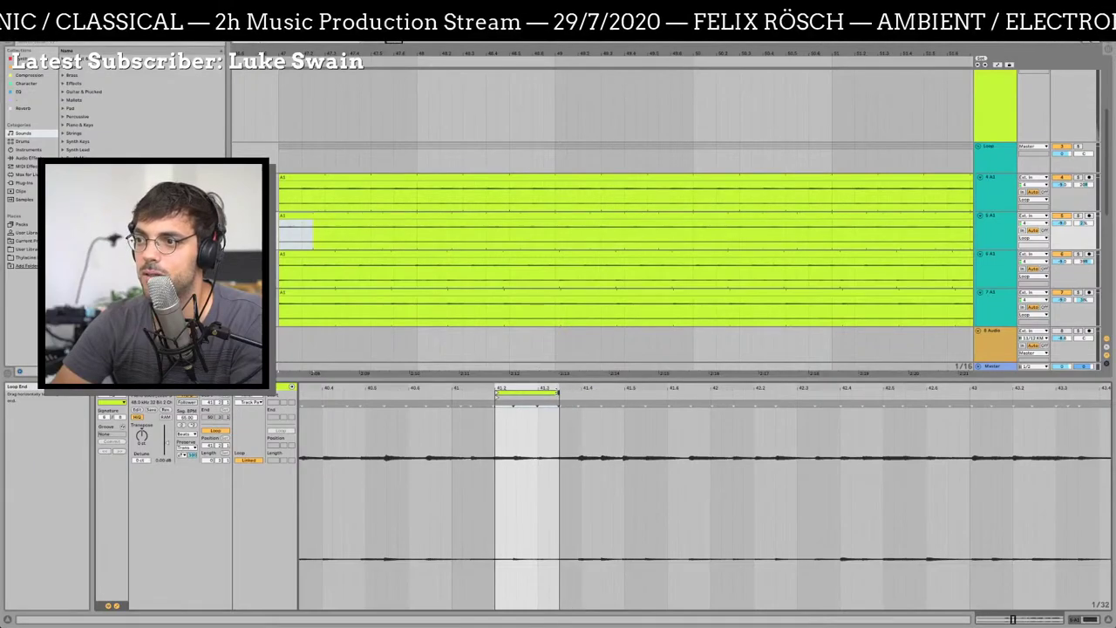
Change the loop of the fourth layer's clip to run from bar 47 to 47.4 during playback
scroll(642, 254, "down", 5)
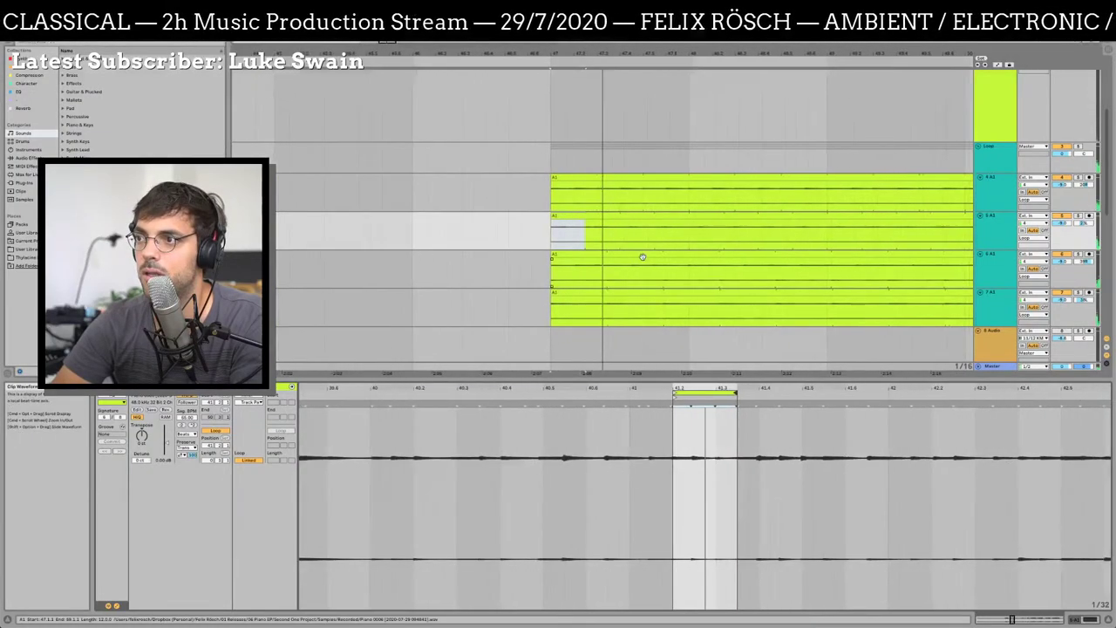
left_click(643, 254)
left_click(626, 191)
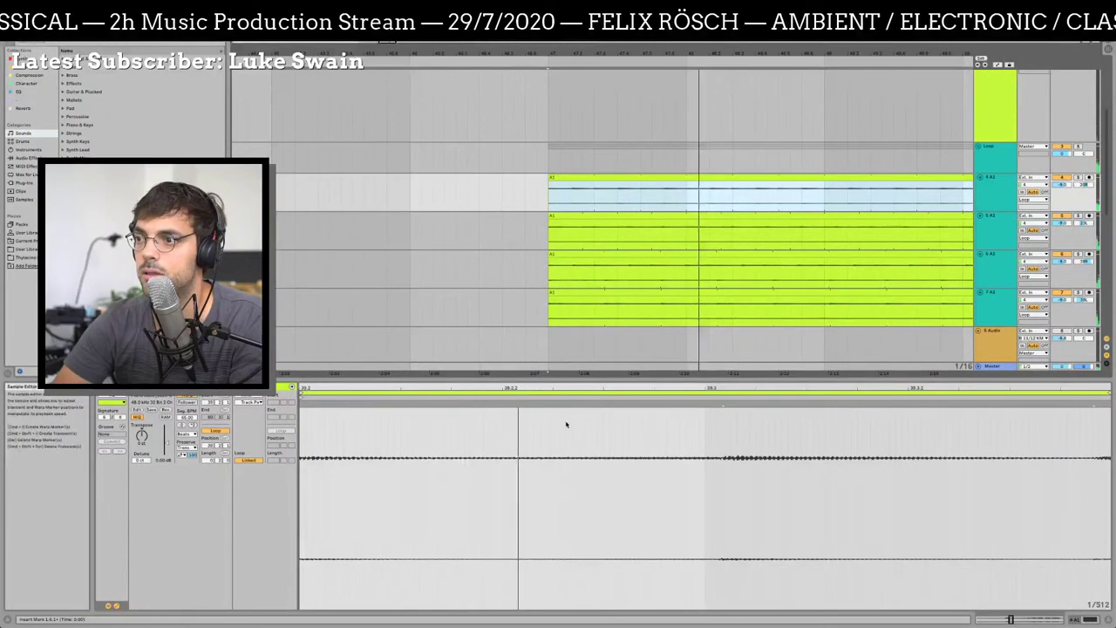
left_click(605, 300)
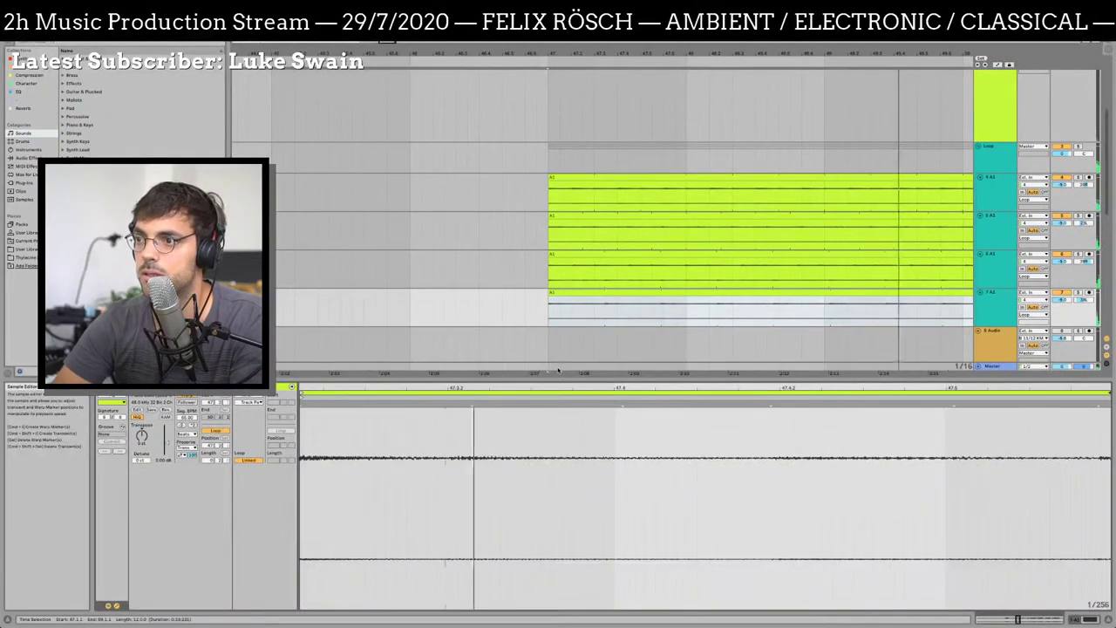
mouse_move(566, 383)
left_mouse_down()
mouse_move(556, 396)
mouse_move(473, 397)
mouse_move(564, 393)
left_mouse_up()
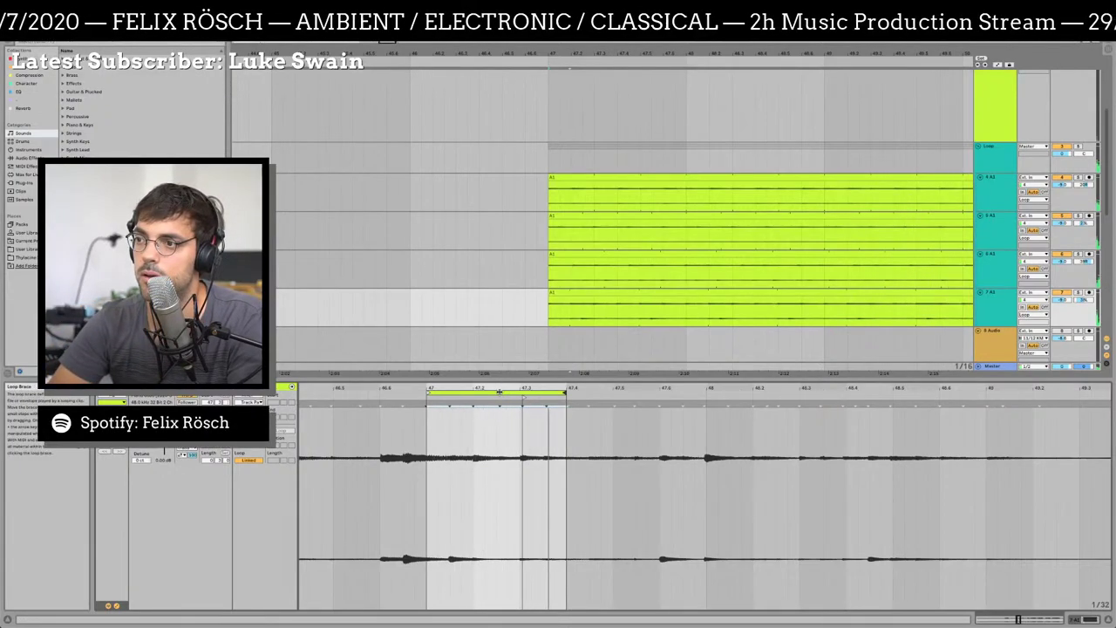
Compare the loop sections of the four layered piano clips while they play
left_click(621, 253)
left_click_drag(567, 453, 552, 428)
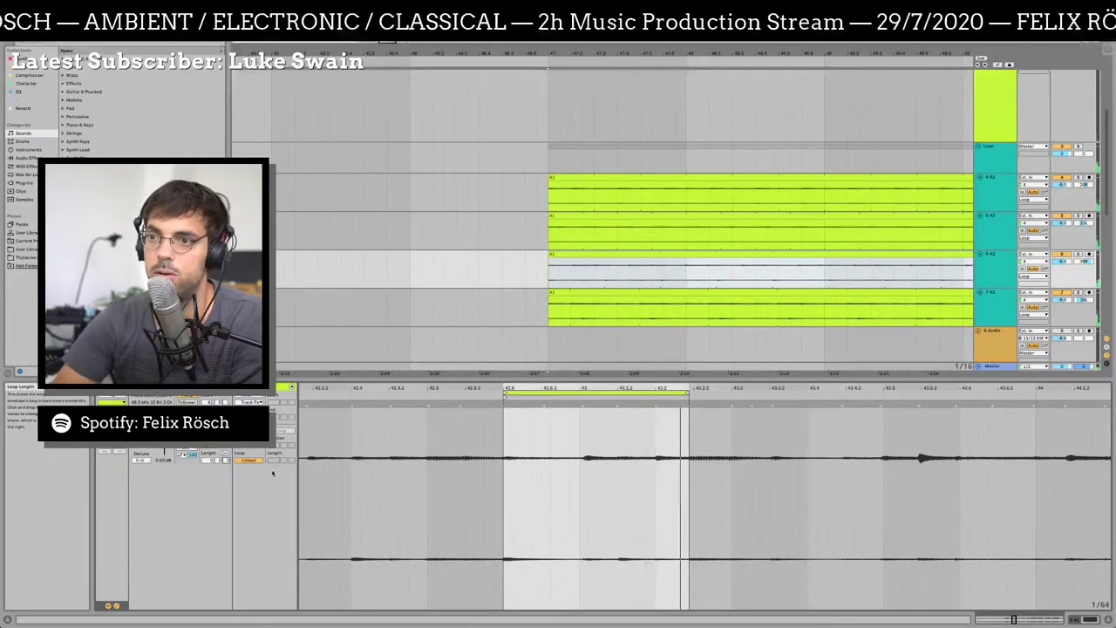
left_click(625, 217)
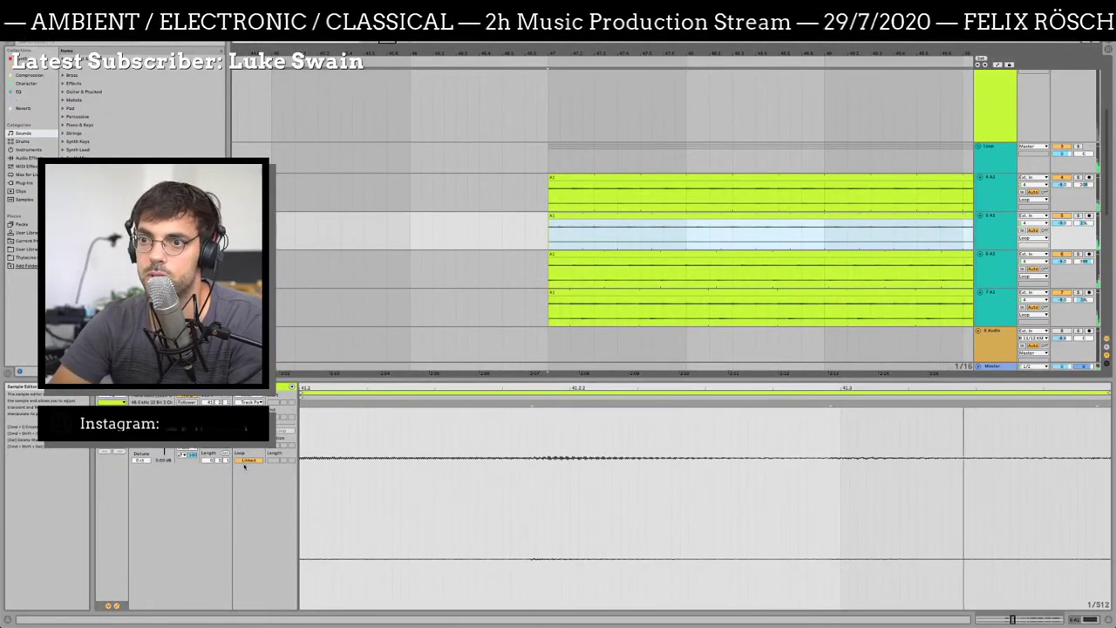
key("Up")
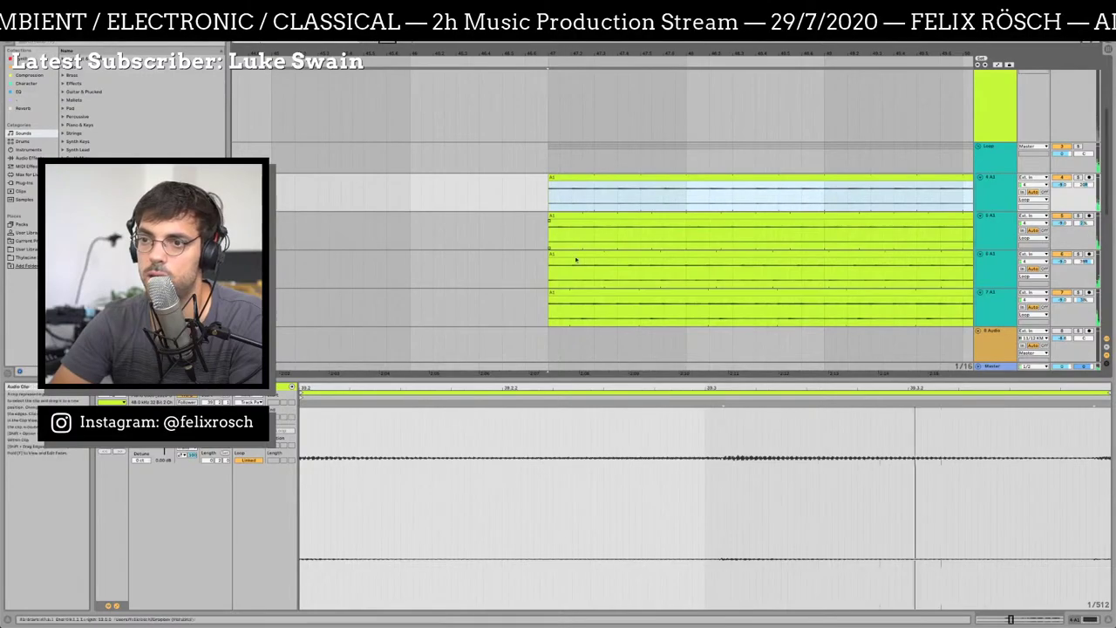
left_click(593, 293)
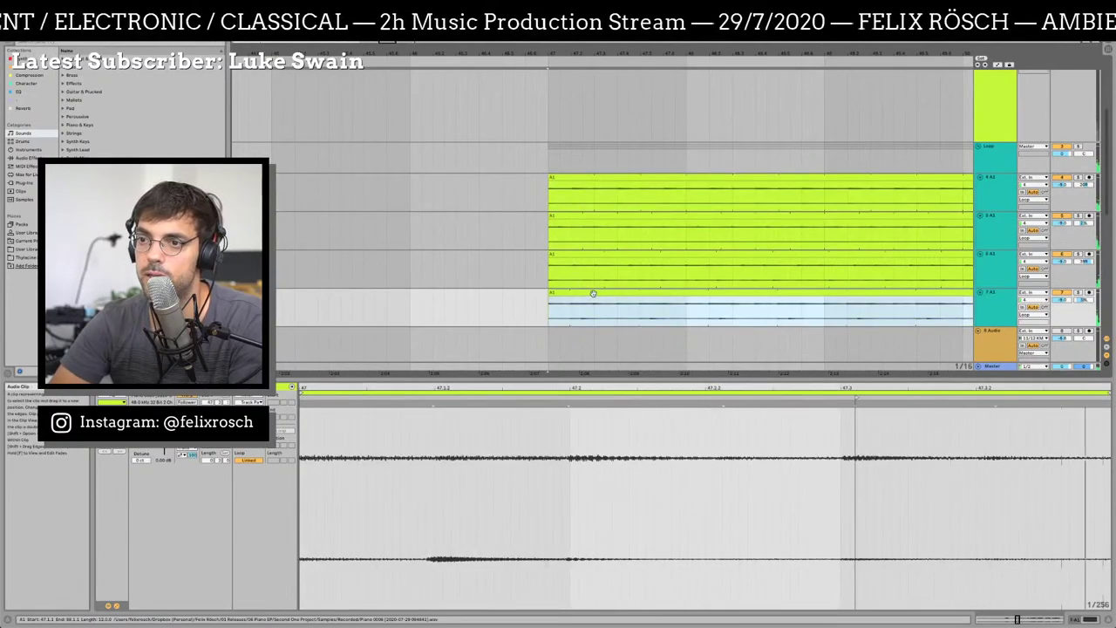
Select the four layered piano clips in the Loop group and switch their warp mode to Re-Pitch
left_click(592, 252)
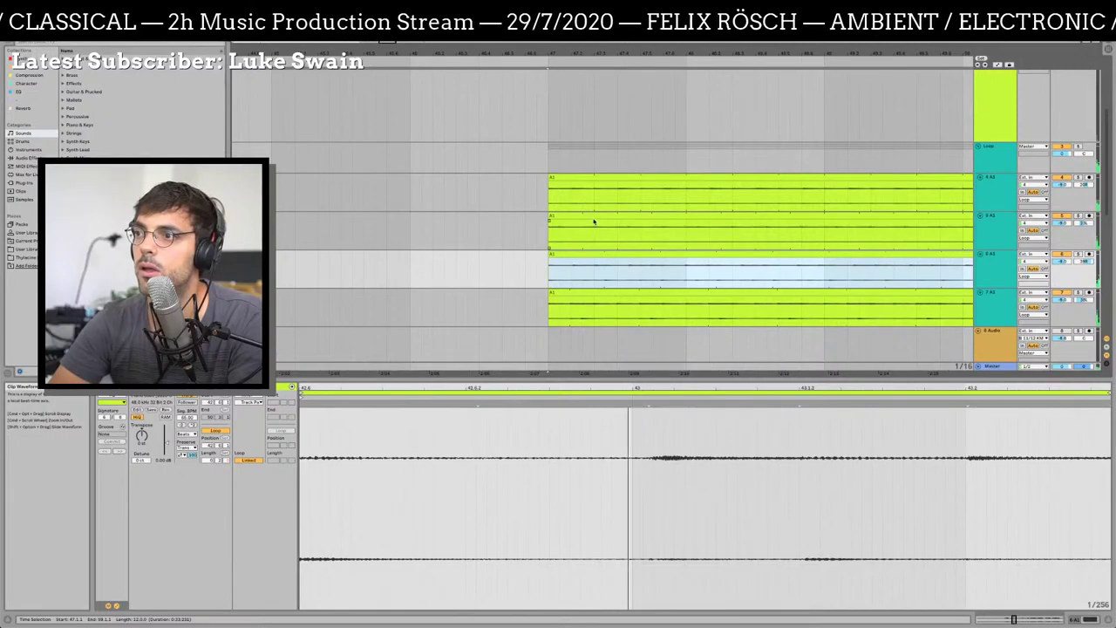
left_click(593, 221)
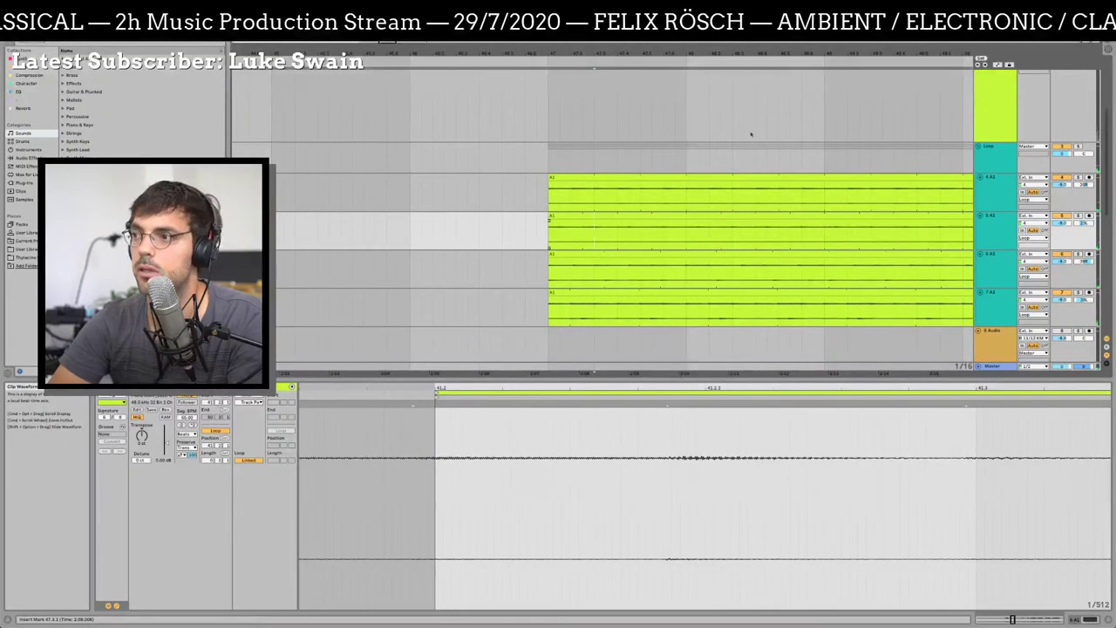
left_click(717, 182)
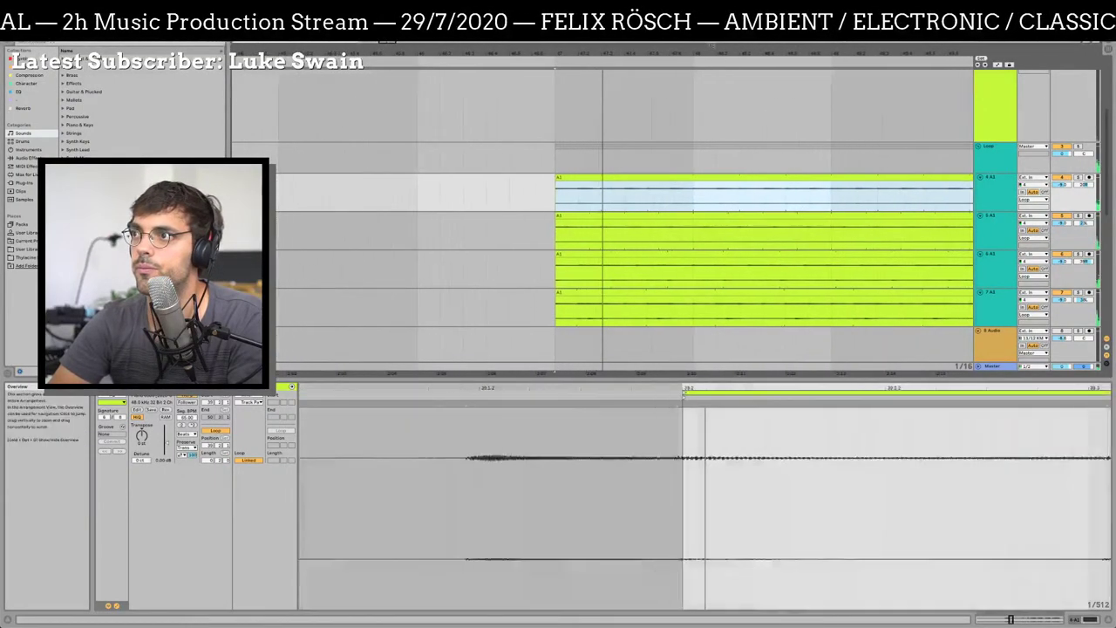
key("minus")
left_click(744, 292, "shift")
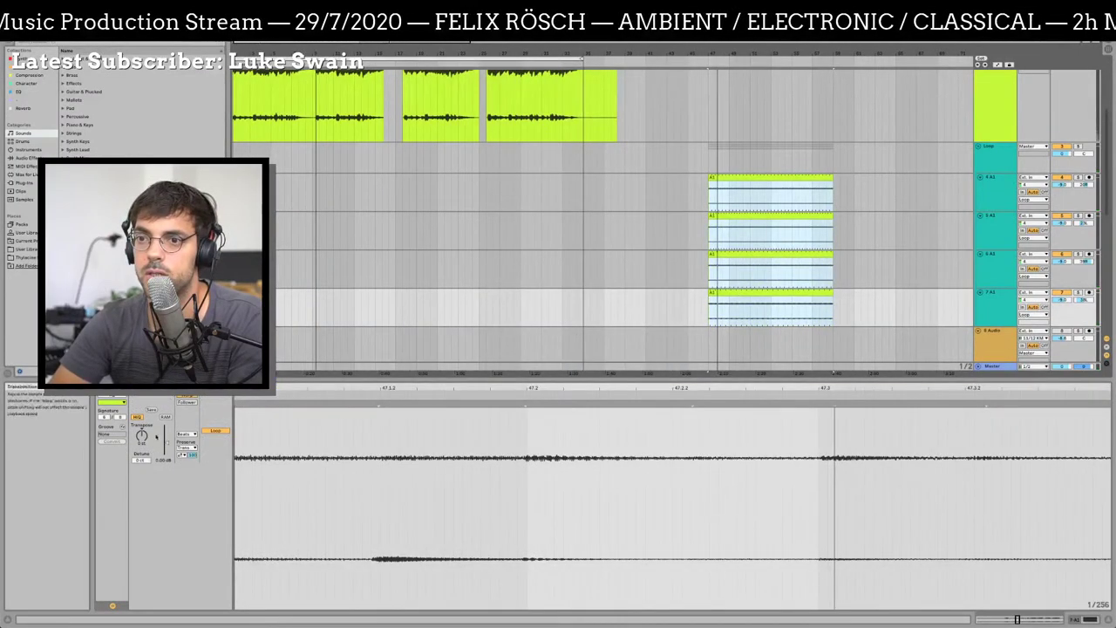
left_click(185, 433)
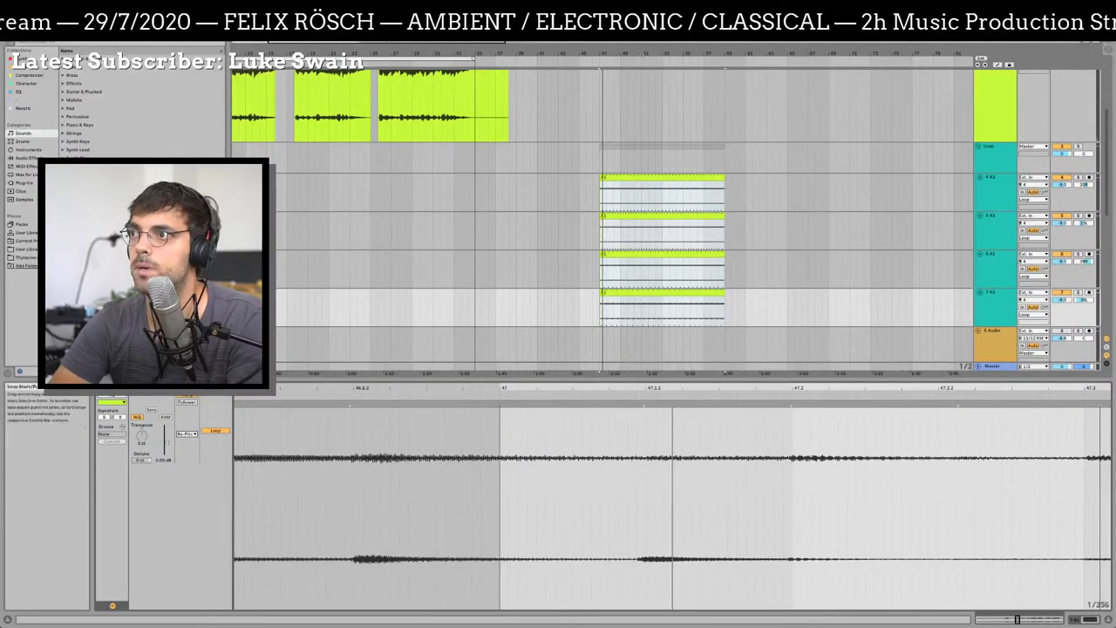
Double the original tempo of each of the four layered piano clips in the Loop group to lower their pitch
mouse_move(724, 277)
left_mouse_down()
mouse_move(967, 277)
mouse_move(731, 277)
left_mouse_up()
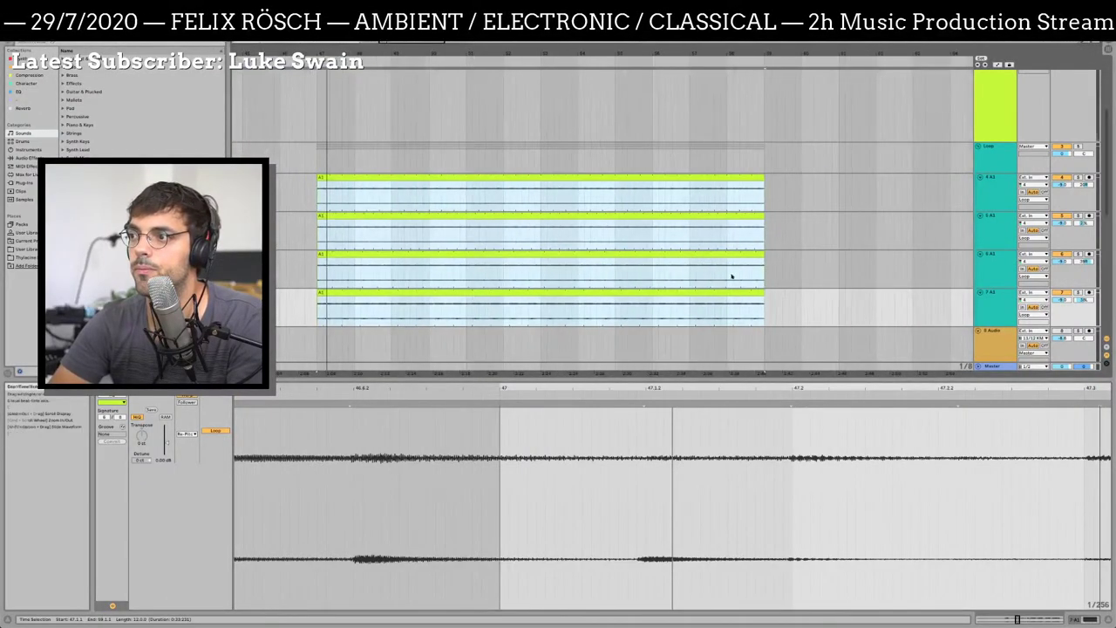
left_click_drag(813, 344, 323, 196)
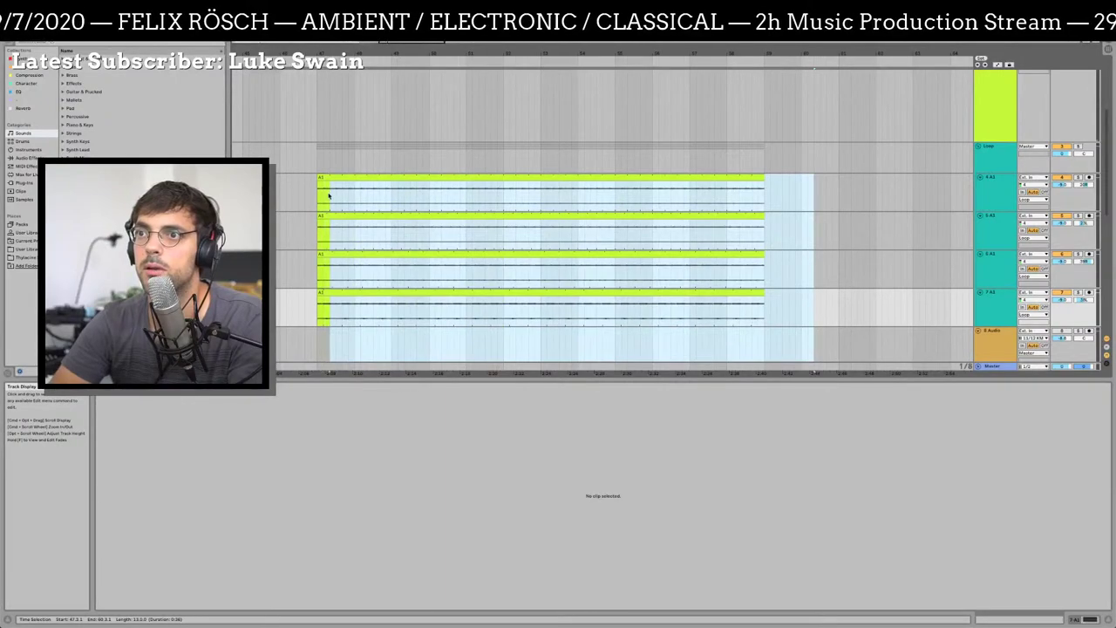
left_click(329, 195)
left_click(319, 179)
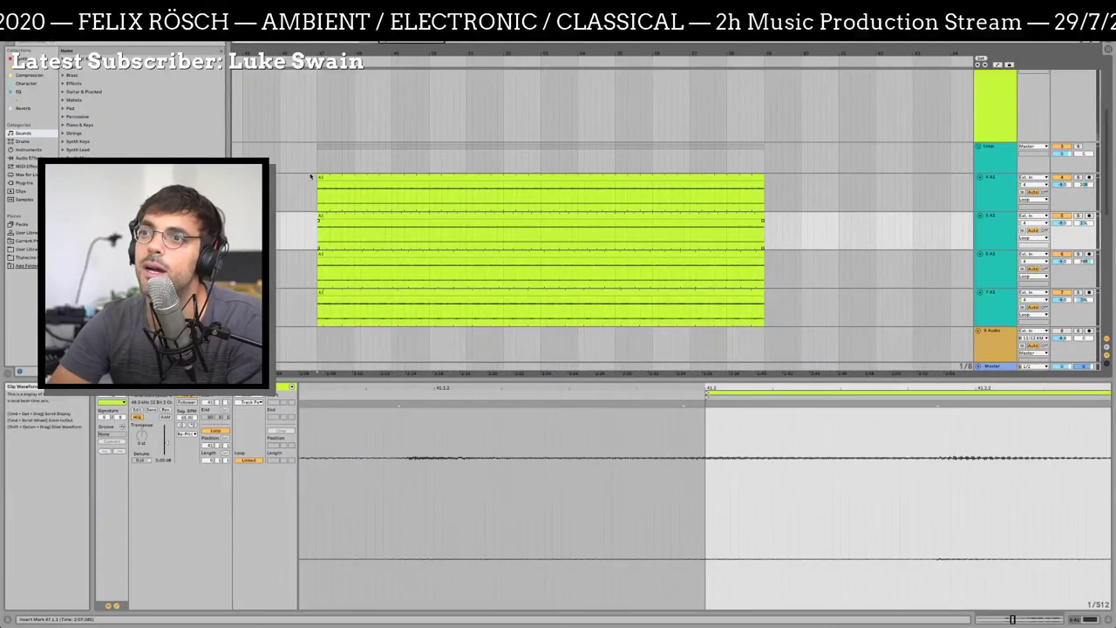
double_click(342, 54)
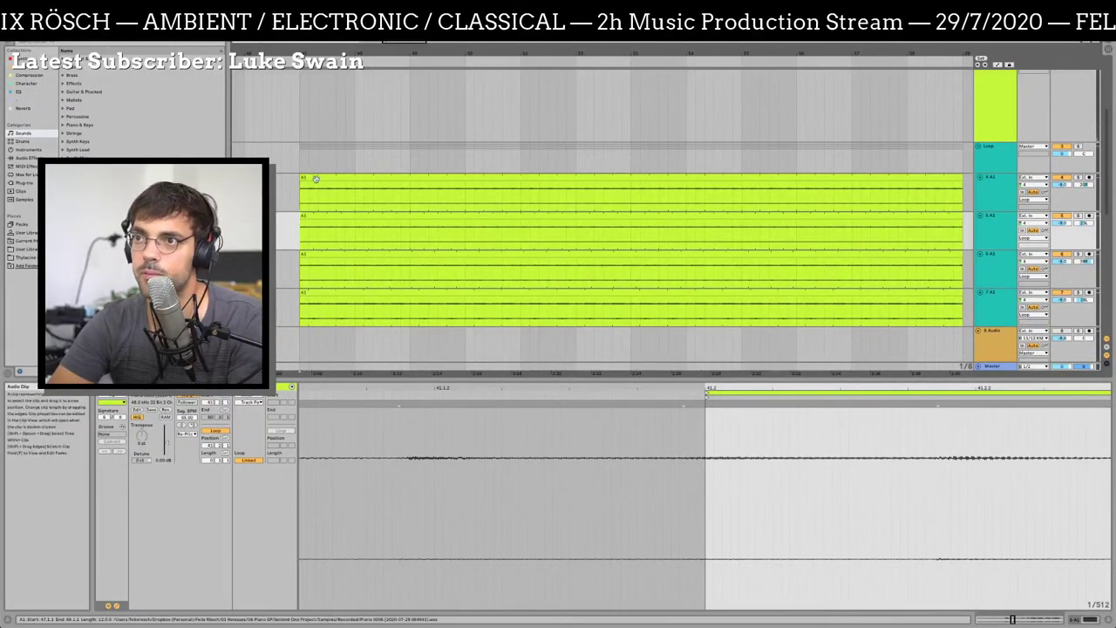
left_click(329, 299)
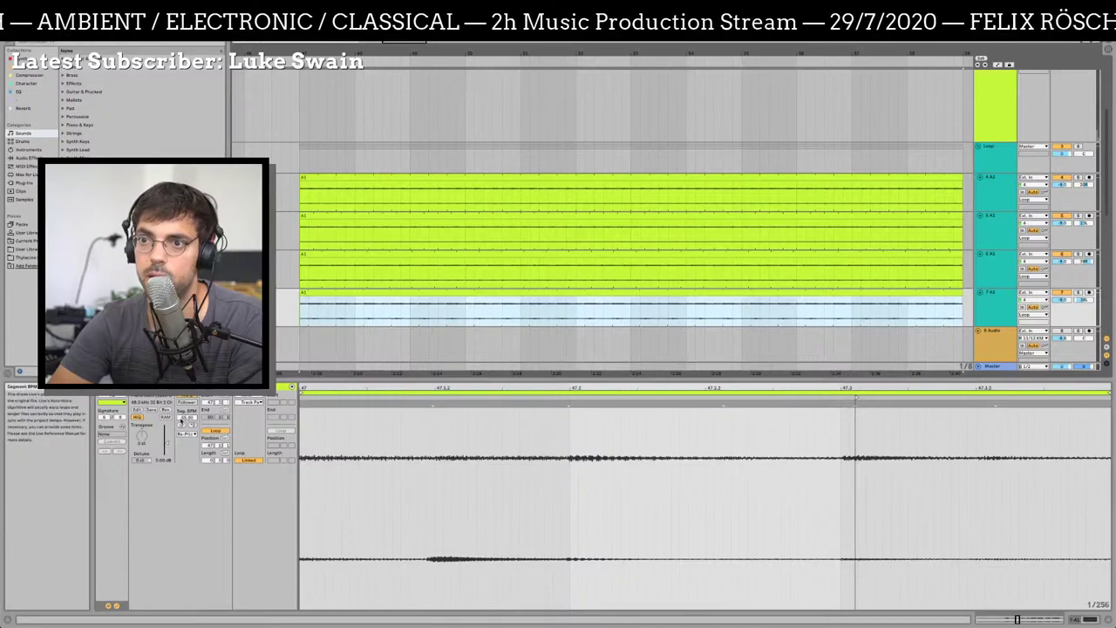
left_click(356, 252)
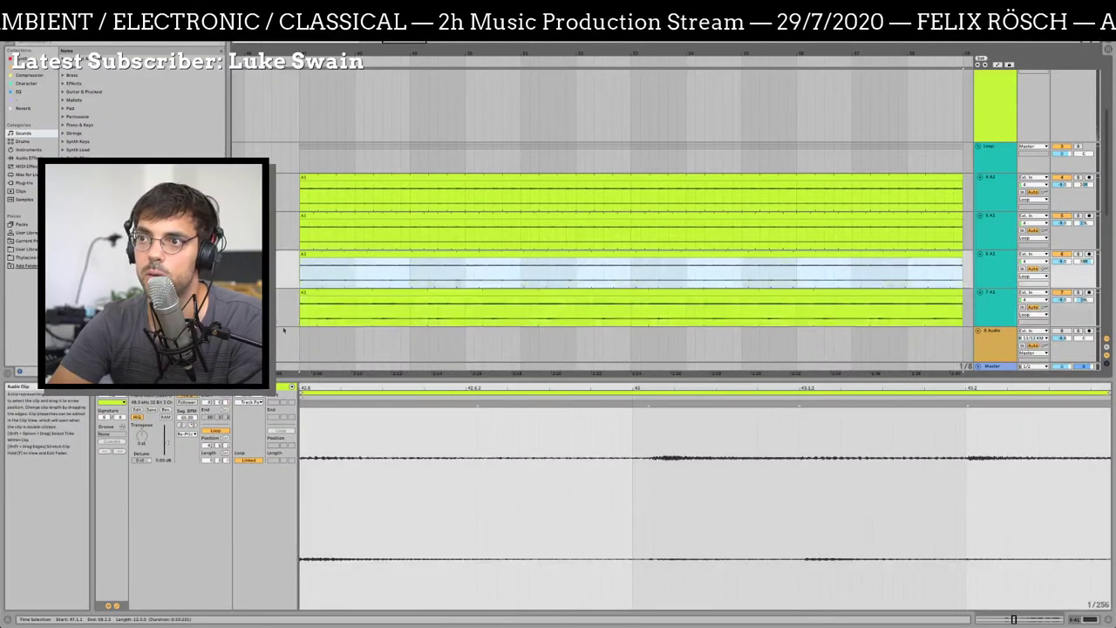
left_click(332, 227)
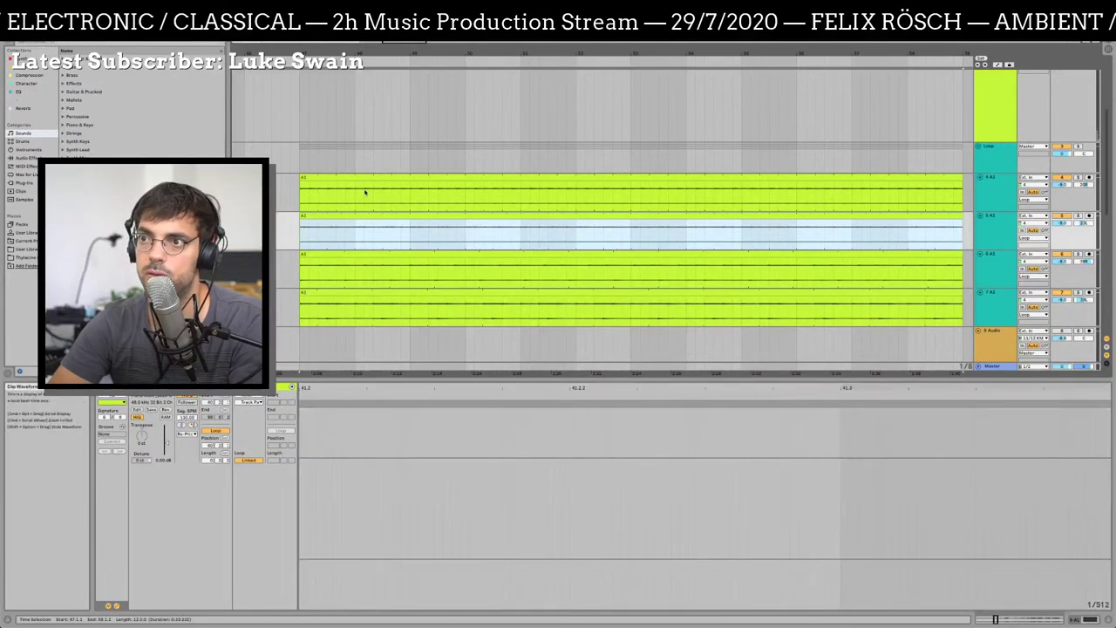
left_click(366, 179)
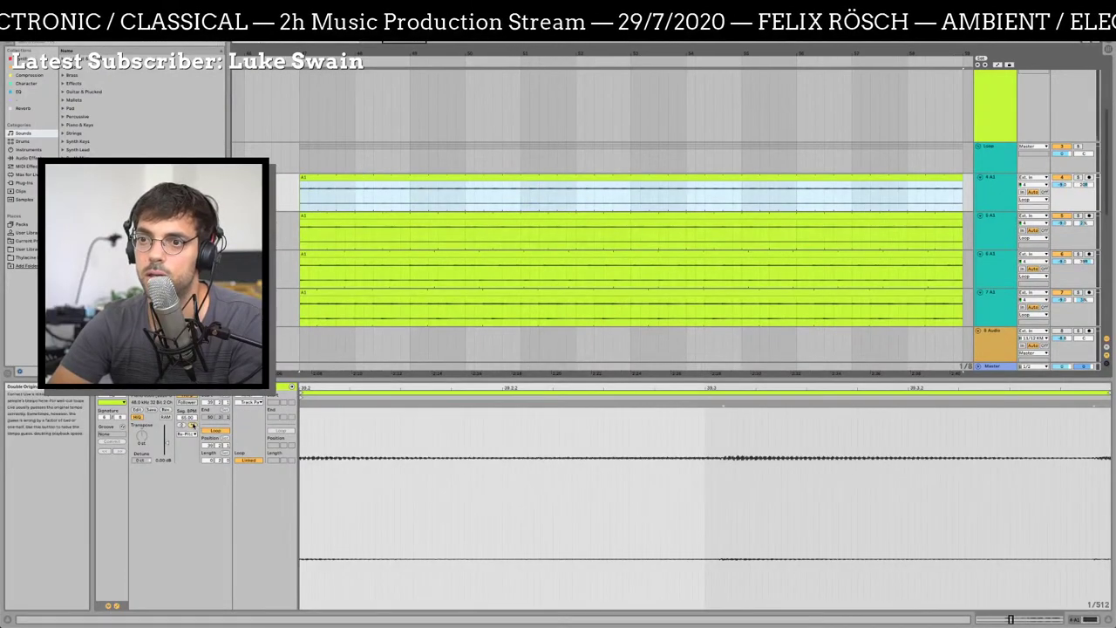
left_click(191, 425)
scroll(316, 336, "left", 5)
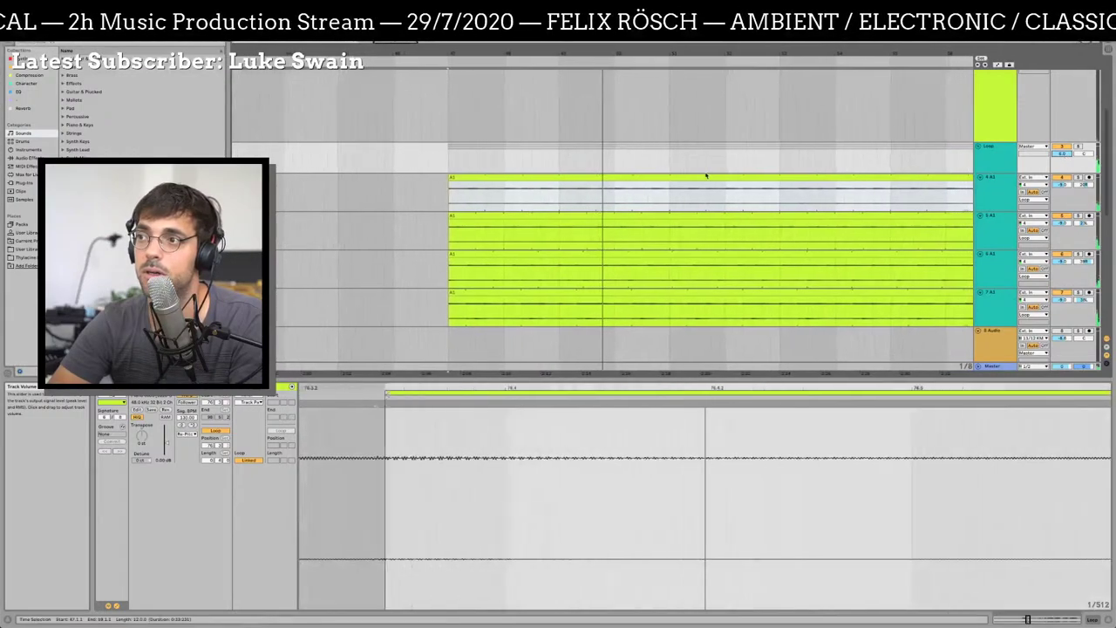
Copy the third piano phrase clip (A3) to bar 53 on the Piano track, above the loop layers
left_click_drag(593, 54, 593, 139)
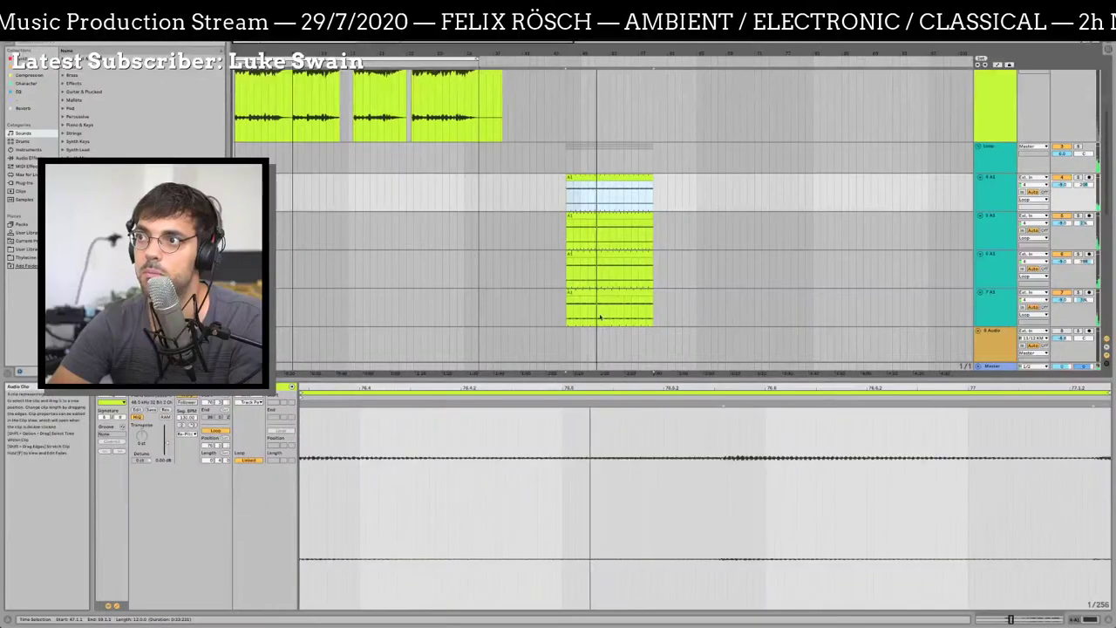
key("shift+Down")
key("shift+Down")
key("shift+Down")
scroll(417, 153, "up", 3)
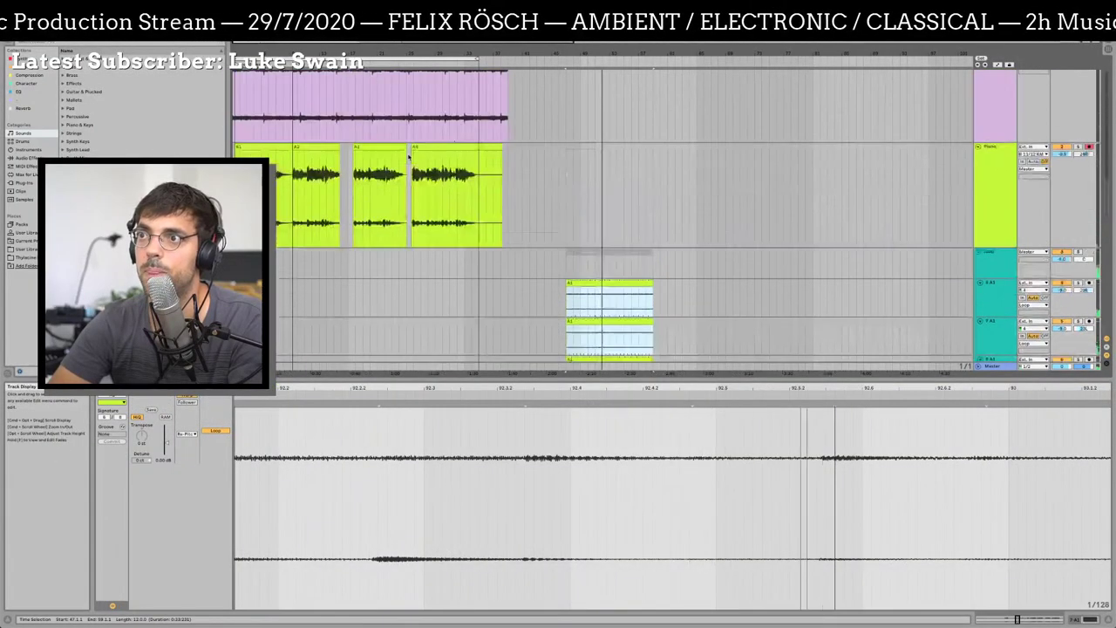
left_click(380, 188)
left_click(610, 211)
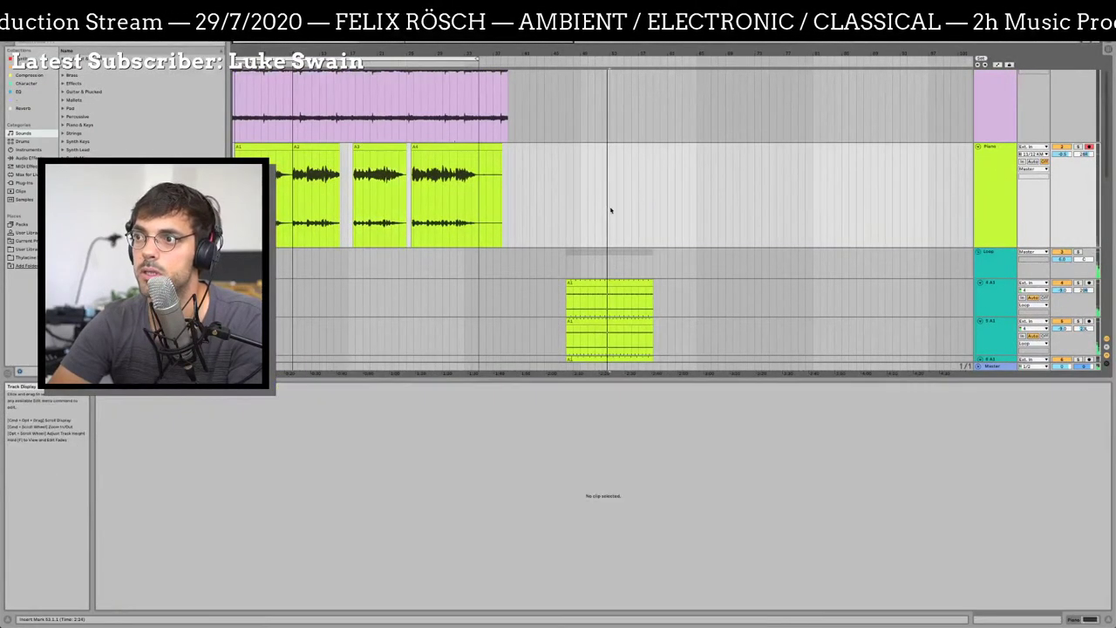
key("super+v")
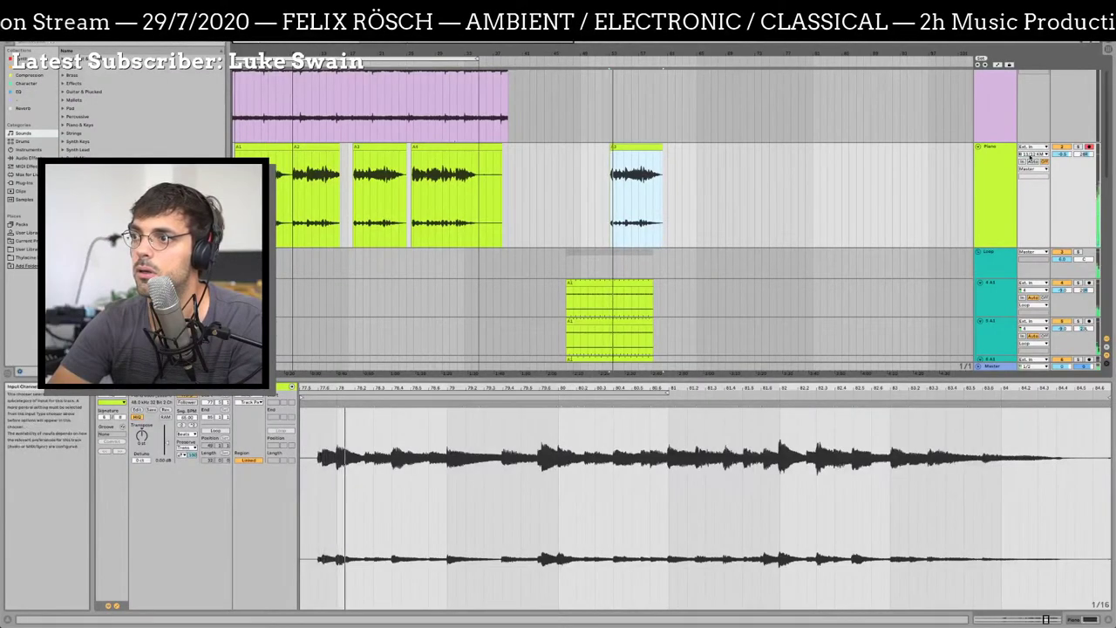
Duplicate the whole Loop group with its four tracks and name the copy Loop +12
left_click(644, 280)
scroll(642, 304, "down", 5)
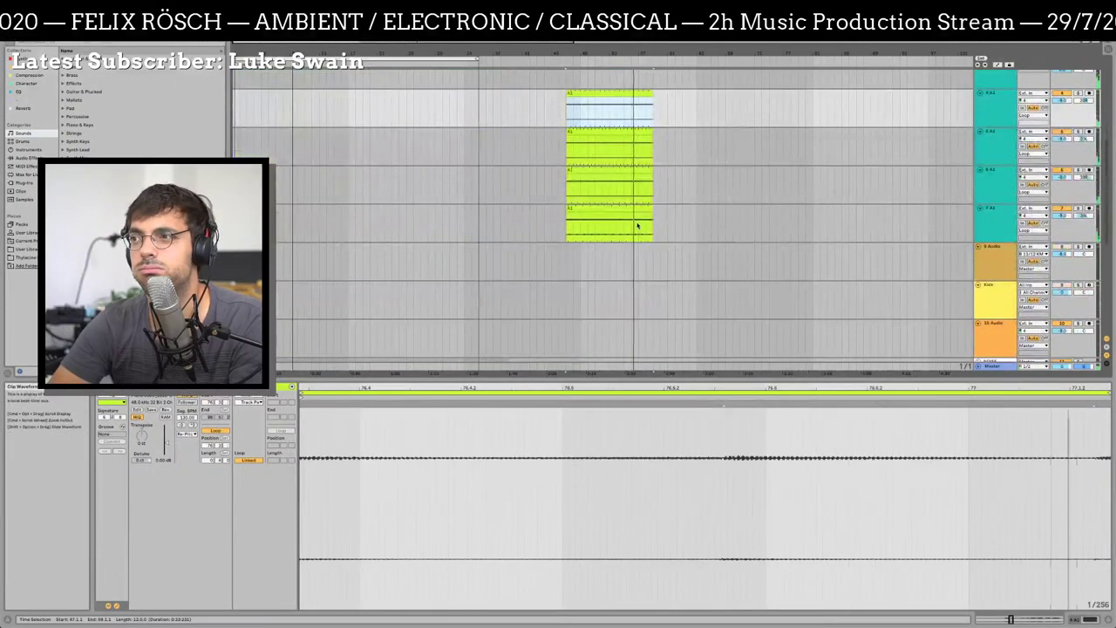
scroll(886, 225, "up", 3)
left_click(999, 185)
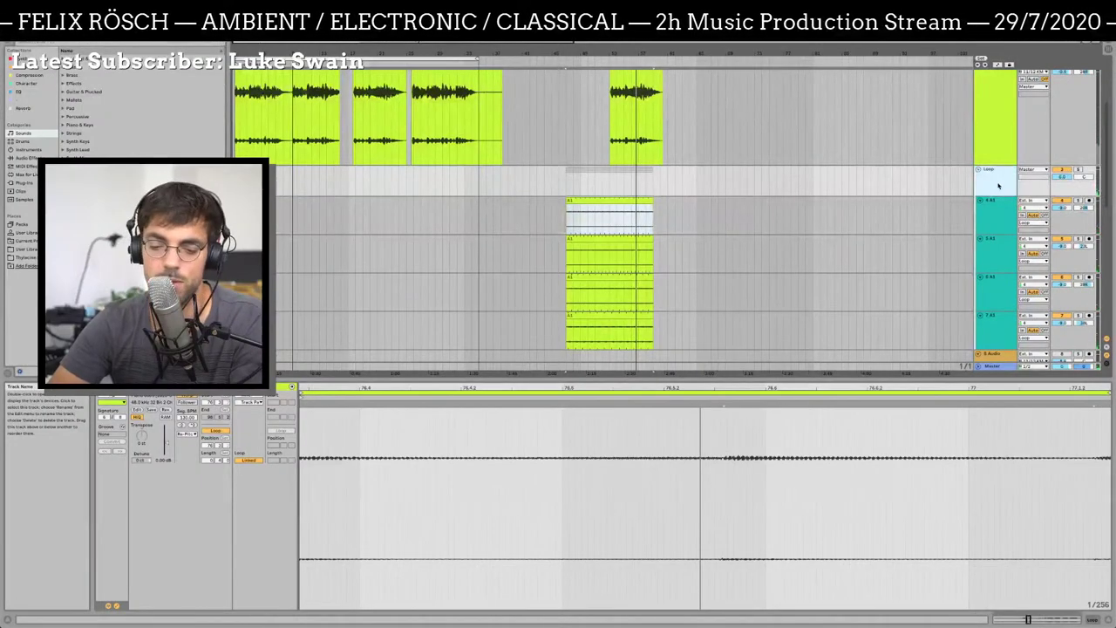
scroll(993, 209, "down", 3)
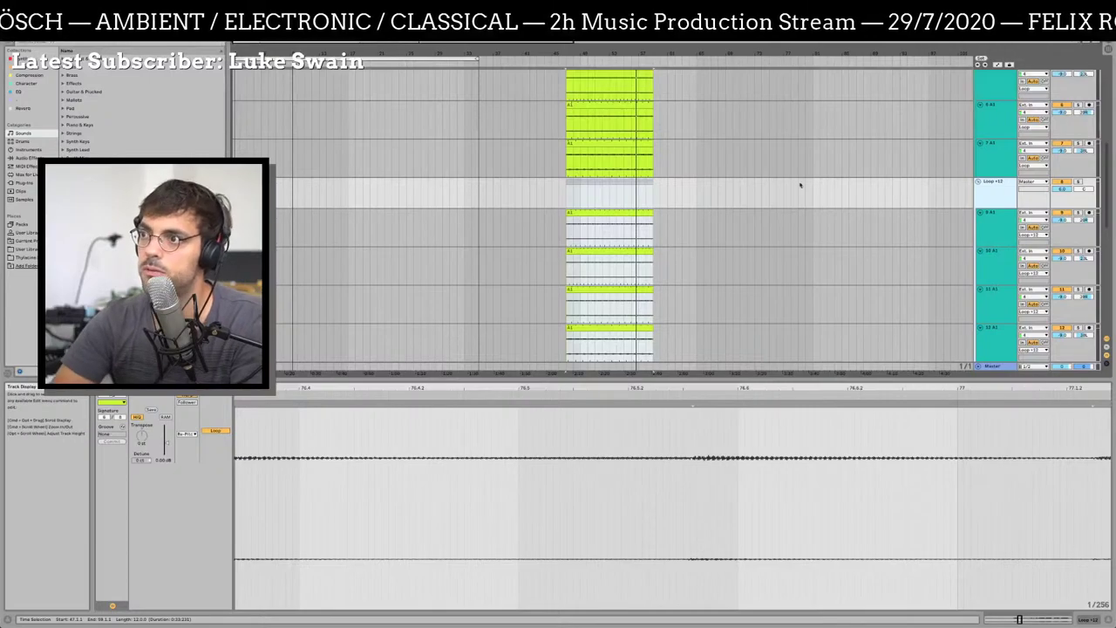
Halve the original tempo of each of the four clips in the Loop +12 group
left_click(625, 213)
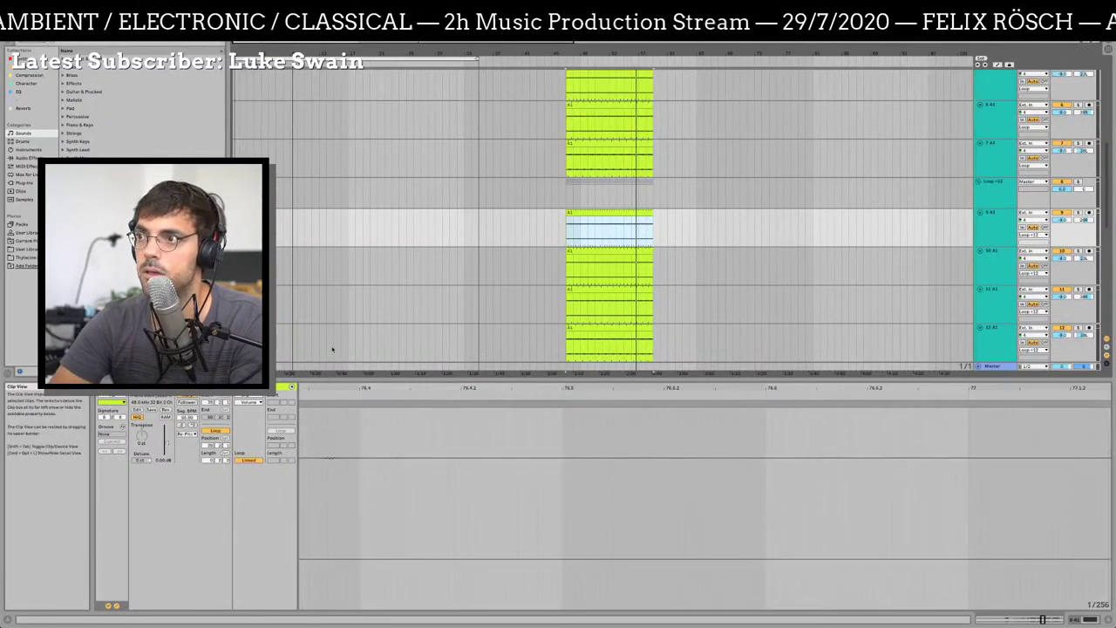
key("Down")
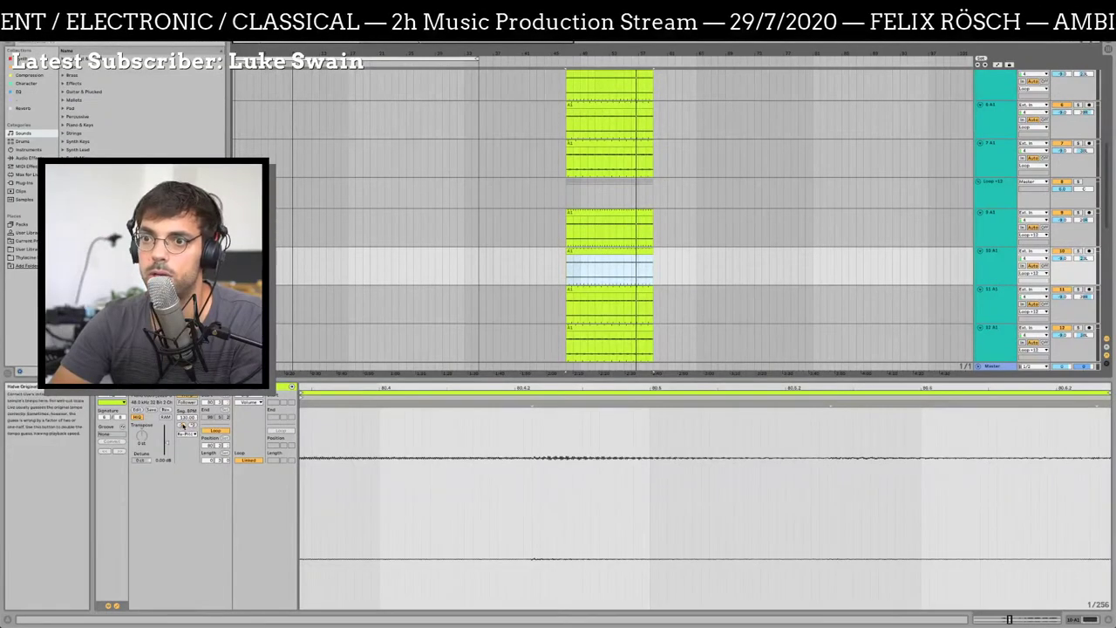
left_click(181, 425)
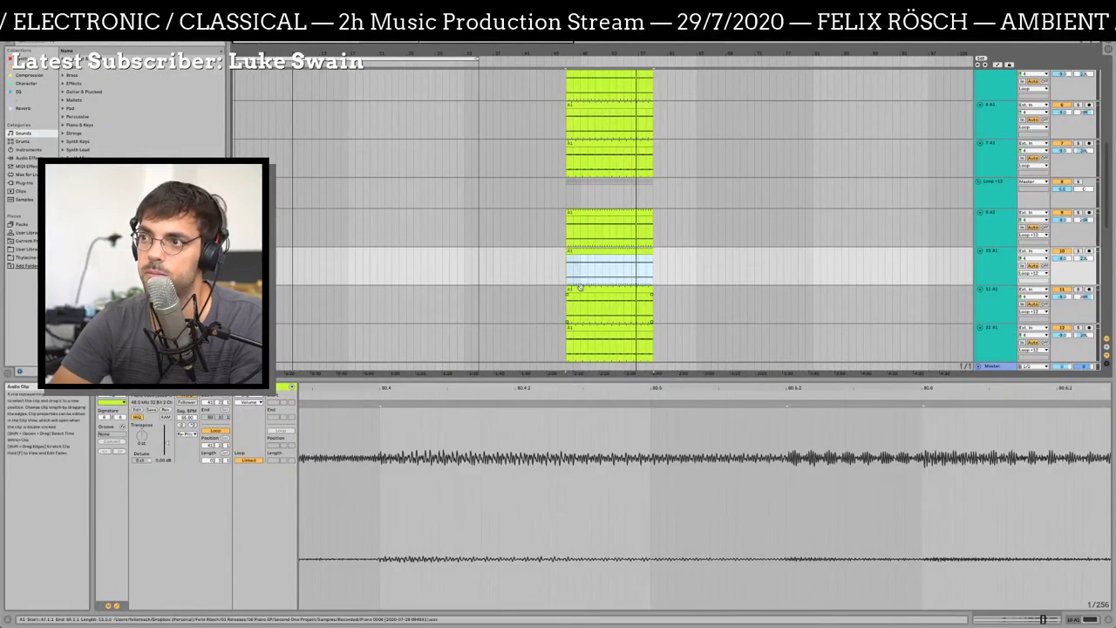
key("Down")
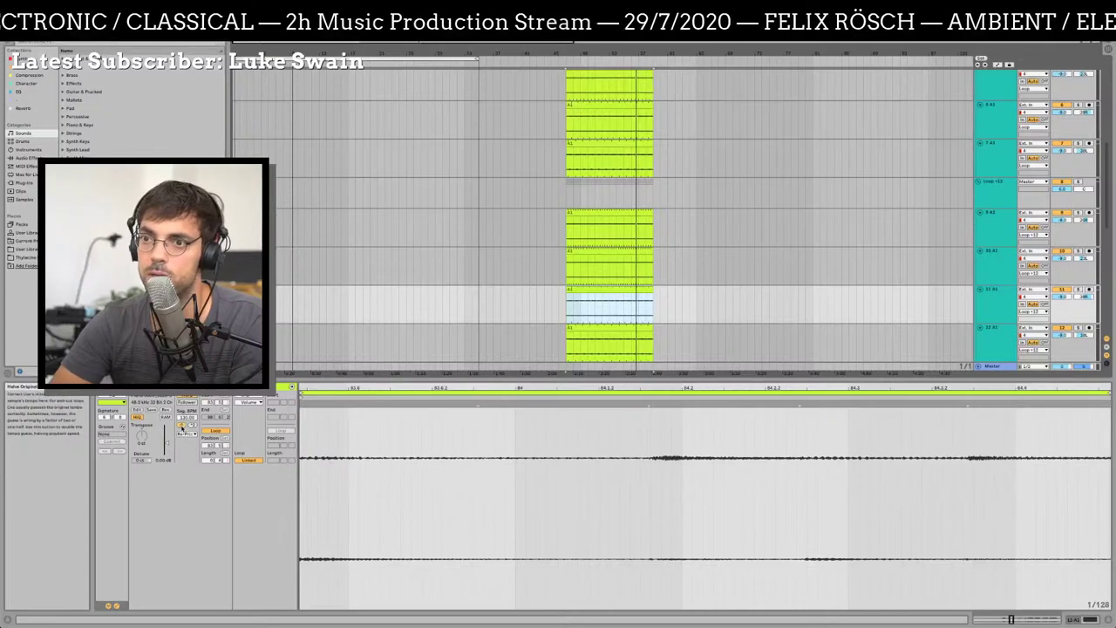
left_click(181, 426)
left_click(604, 328)
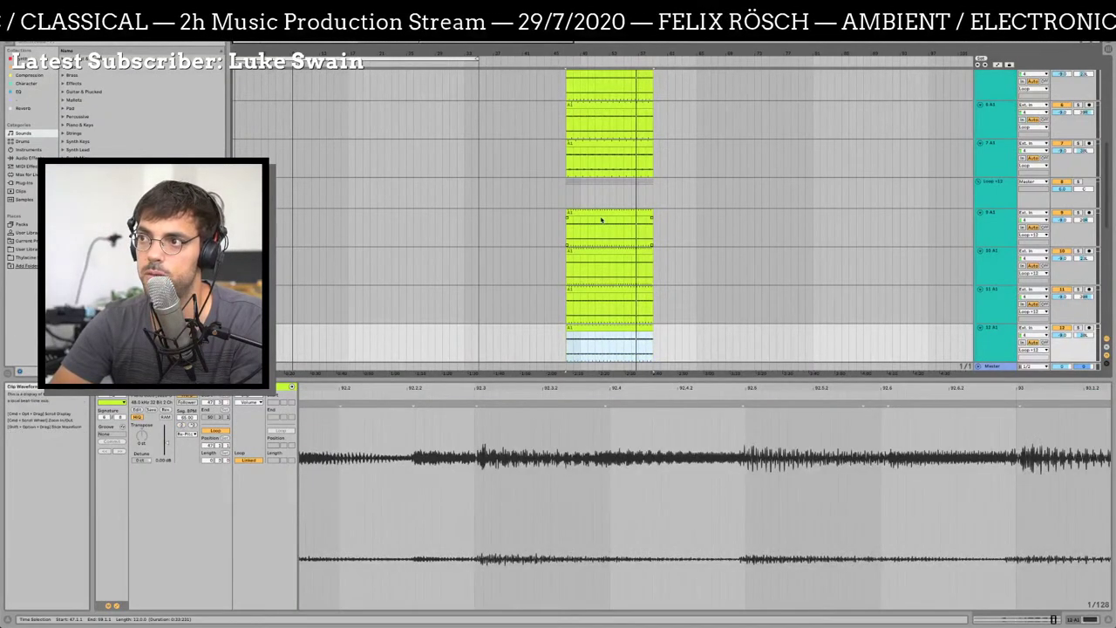
Lower the Loop +12 group's volume to -1.2 dB while playing the layers together with the copied piano phrase
left_click(598, 214)
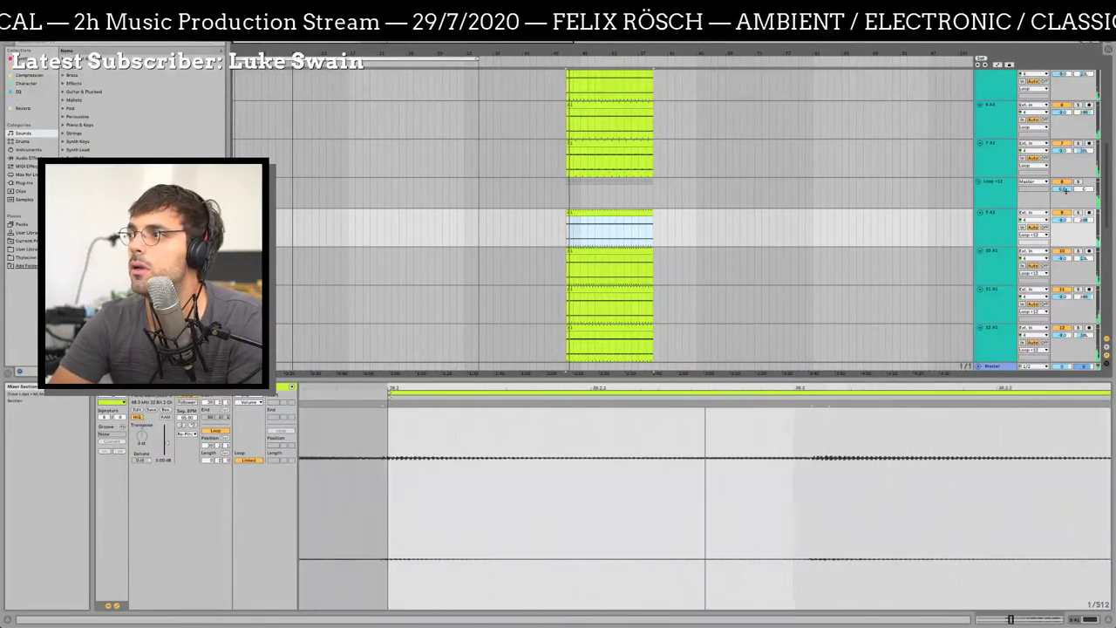
left_click_drag(1060, 188, 1059, 193)
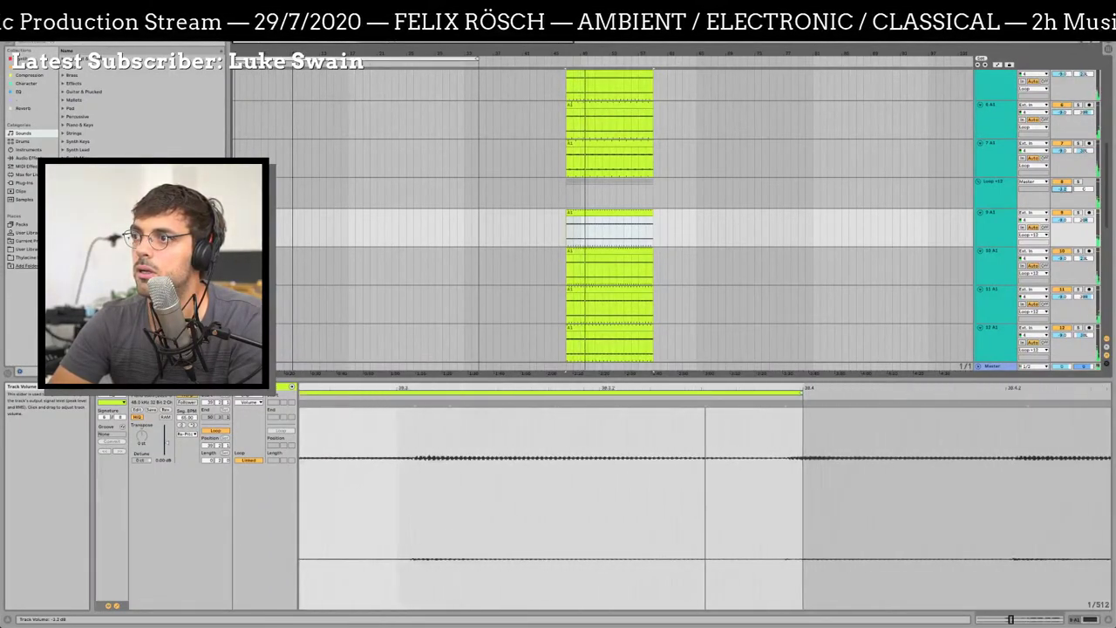
scroll(576, 231, "up", 5)
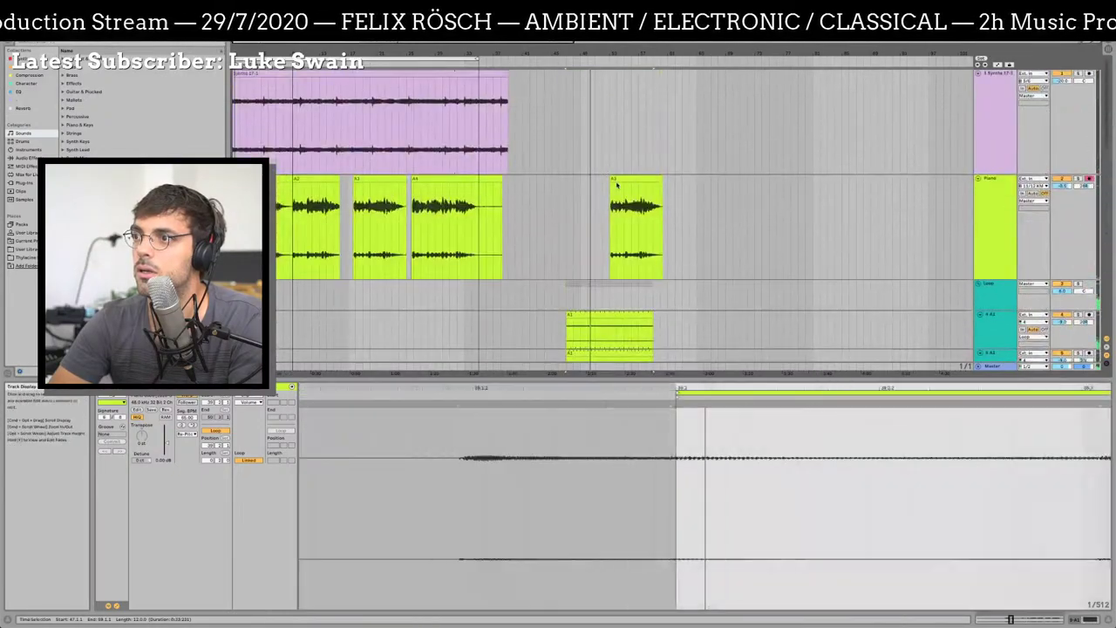
left_click(618, 180)
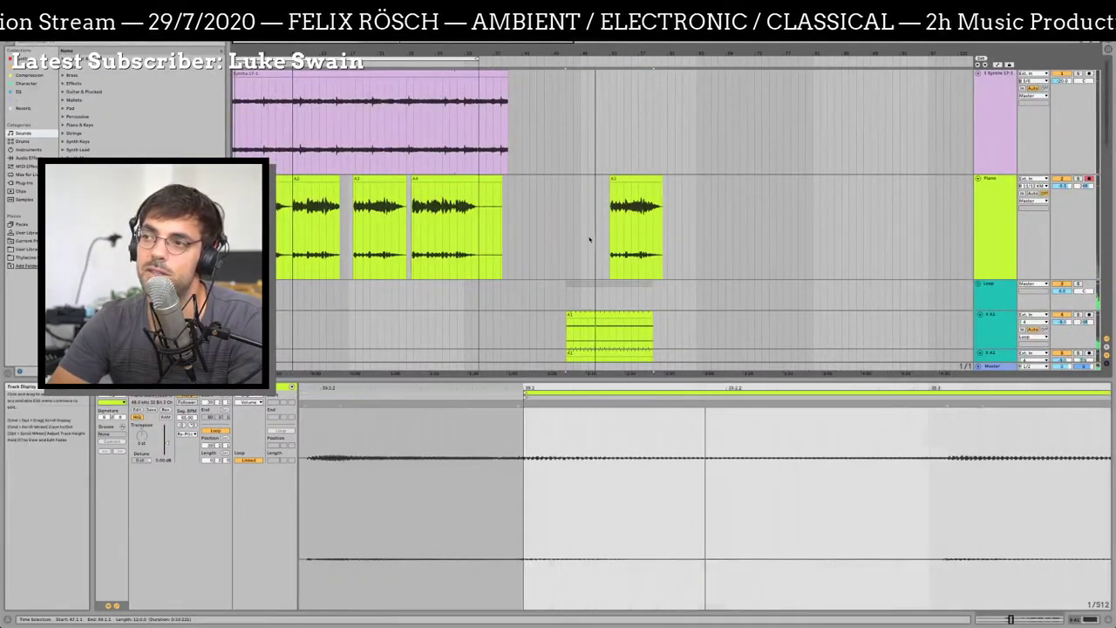
scroll(770, 222, "down", 1)
left_click(770, 220)
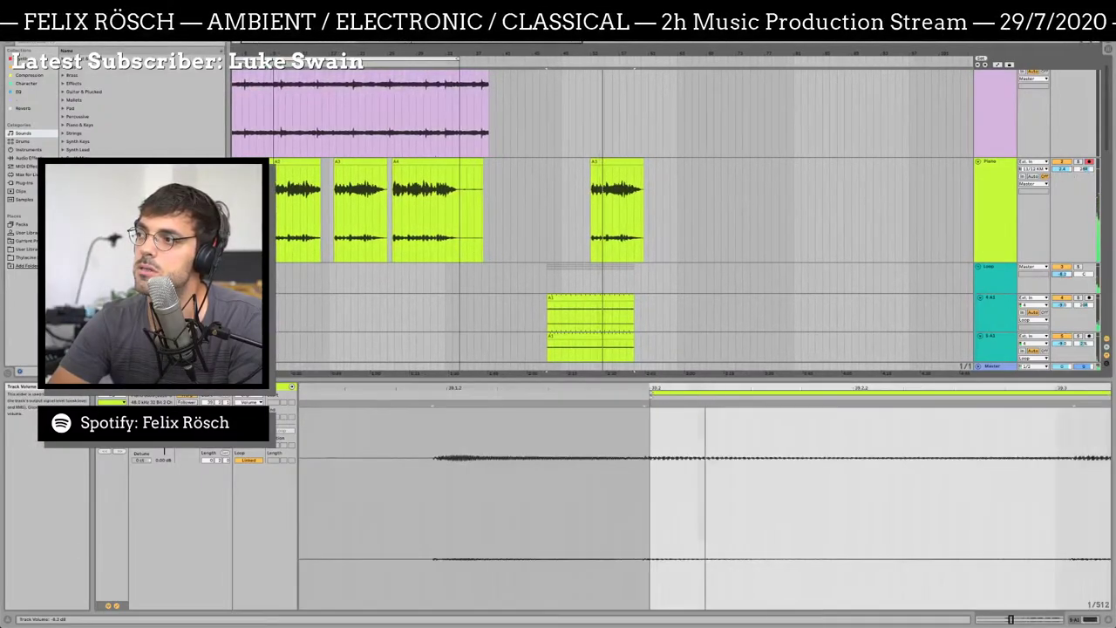
Extend the clips in the Loop +12 group by about 12 bars past the end of the original loop clips
scroll(1022, 318, "down", 5)
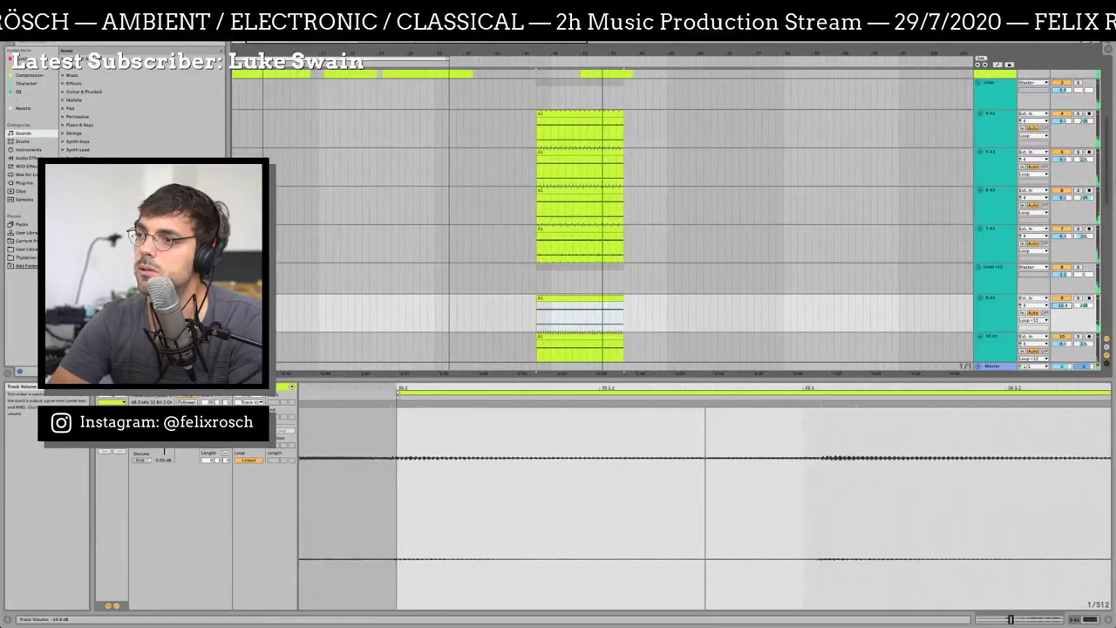
scroll(597, 241, "down", 5)
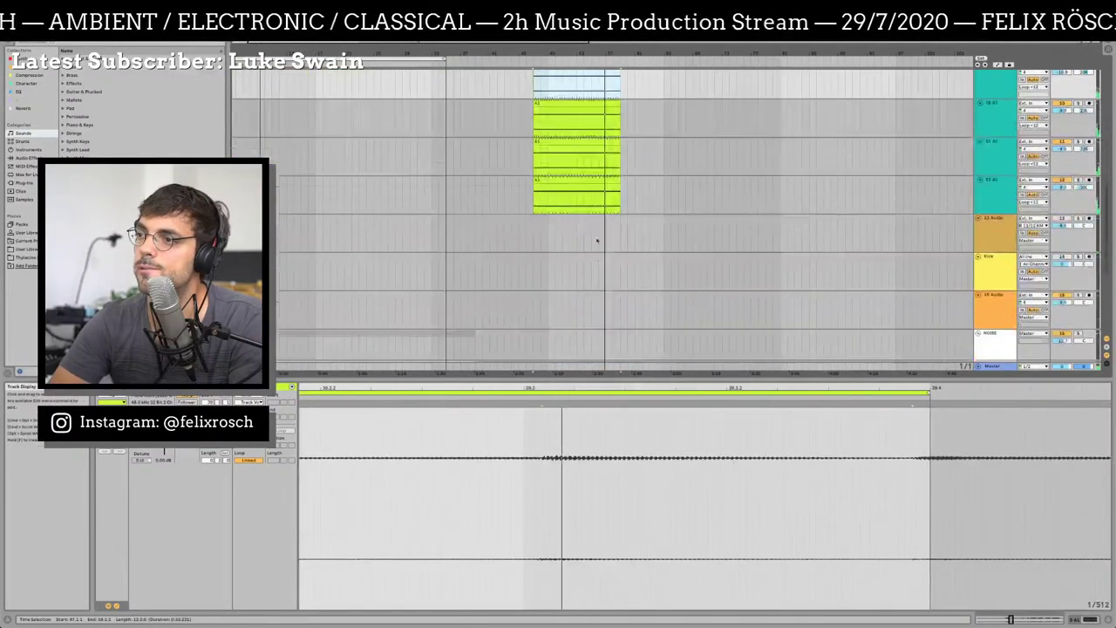
left_click(597, 179)
left_click_drag(618, 179, 700, 200)
scroll(680, 205, "up", 5)
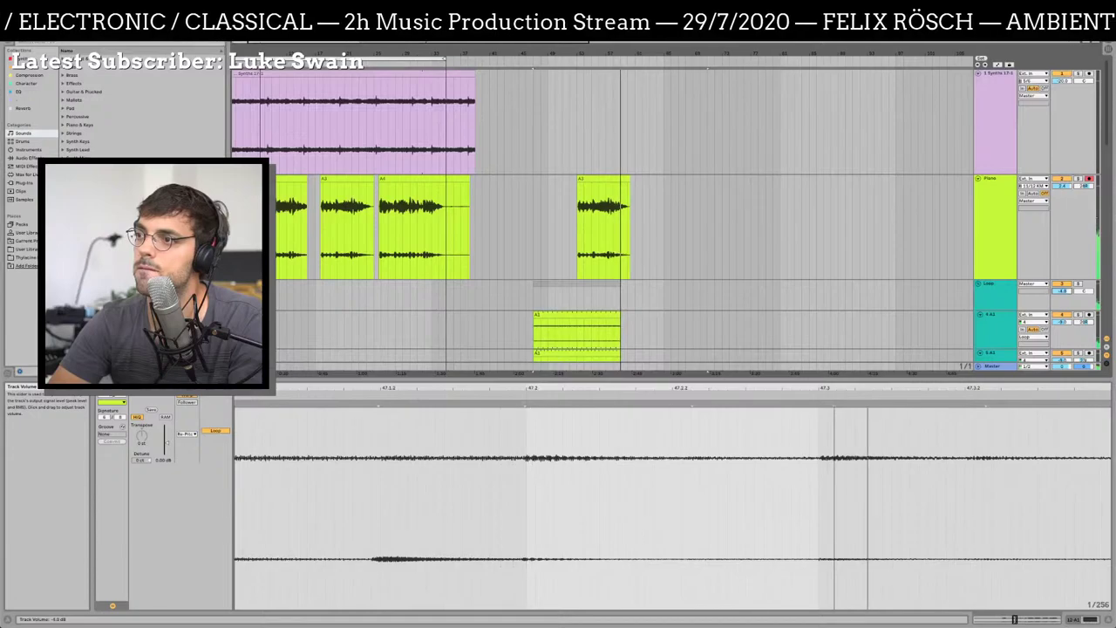
scroll(660, 317, "down", 3)
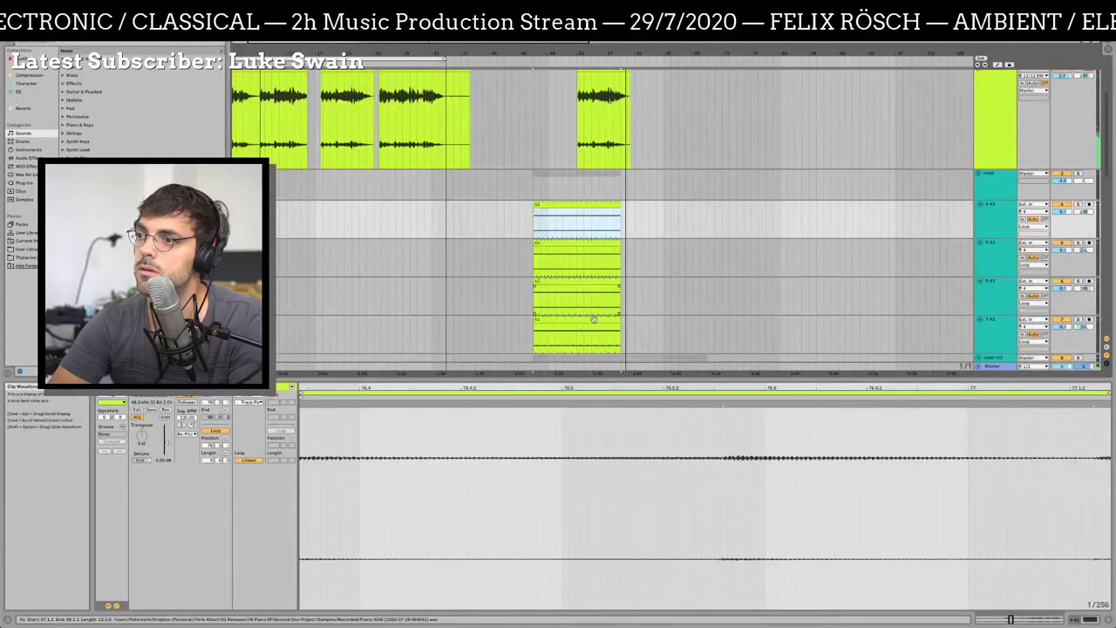
Extend the four clips in the Loop group by about 12 bars to match the Loop +12 clips
left_click(615, 321)
left_click_drag(617, 321, 719, 319)
scroll(719, 319, "down", 5)
scroll(720, 319, "up", 5)
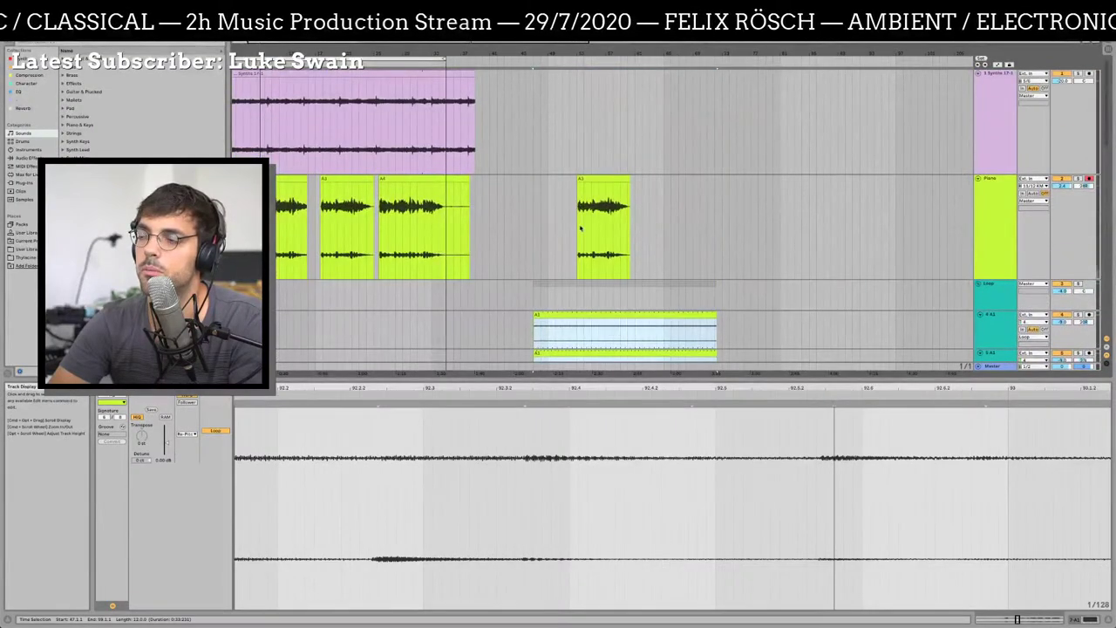
Move the copied piano phrase about 3 bars earlier and play it together with the loops from bar 47
left_click_drag(532, 256, 558, 264)
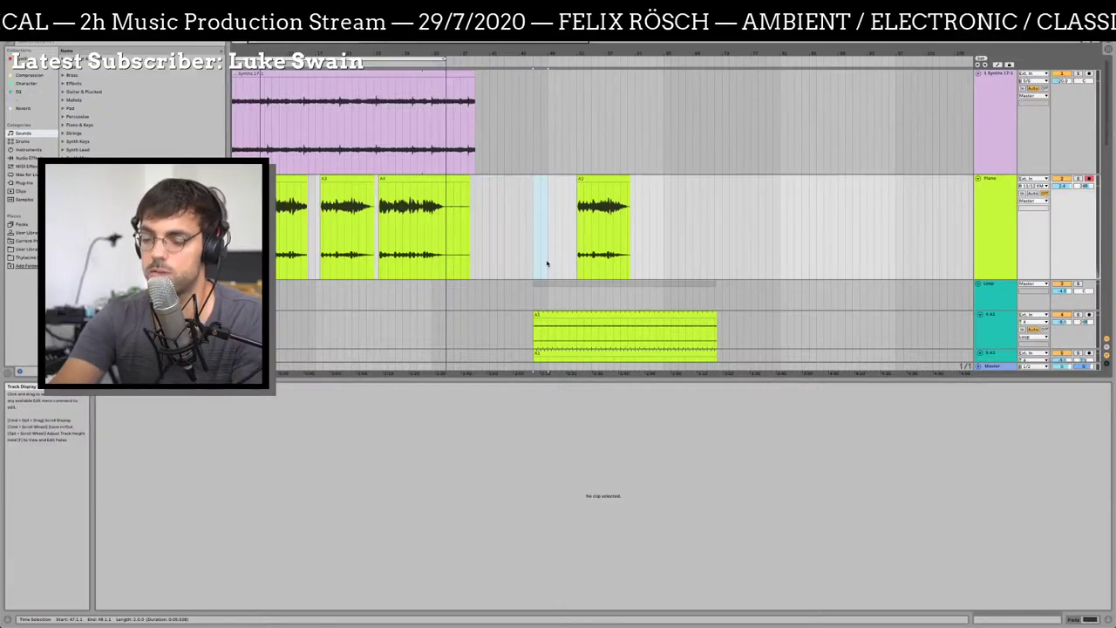
key("ctrl+shift+Delete")
key("ctrl+z")
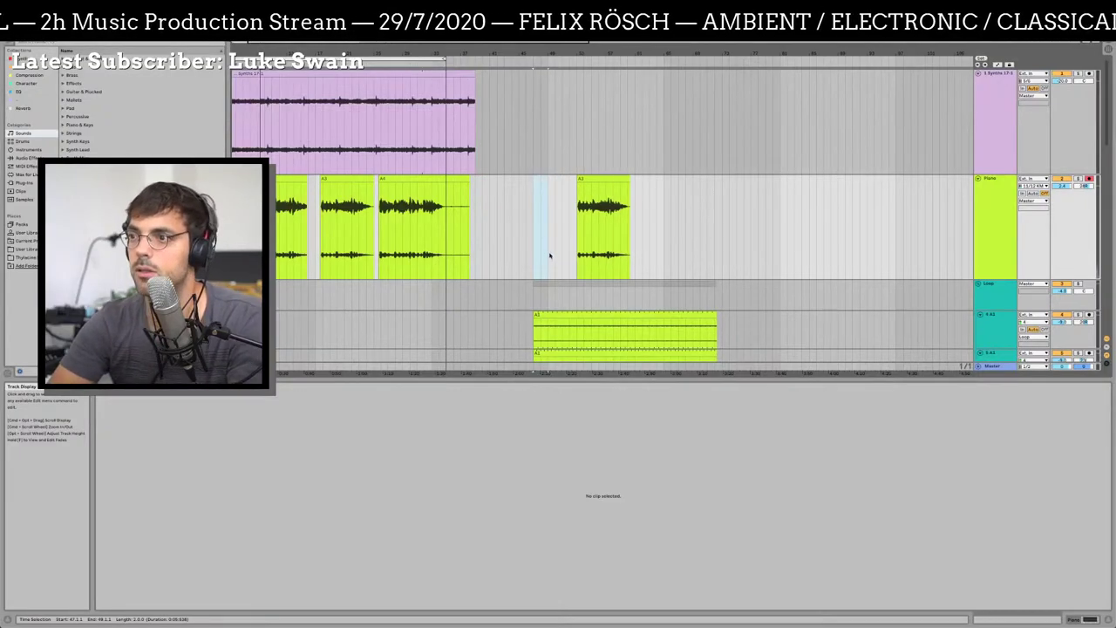
left_click(588, 181)
left_click(535, 236)
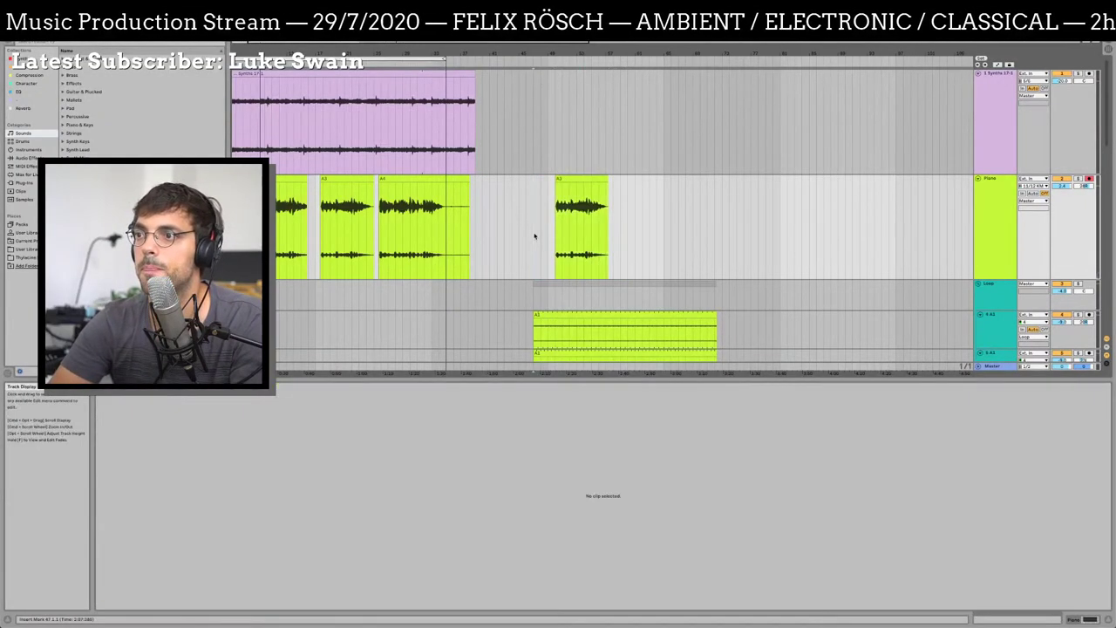
scroll(535, 236, "left", 2)
scroll(538, 239, "down", 2)
scroll(537, 239, "down", 1)
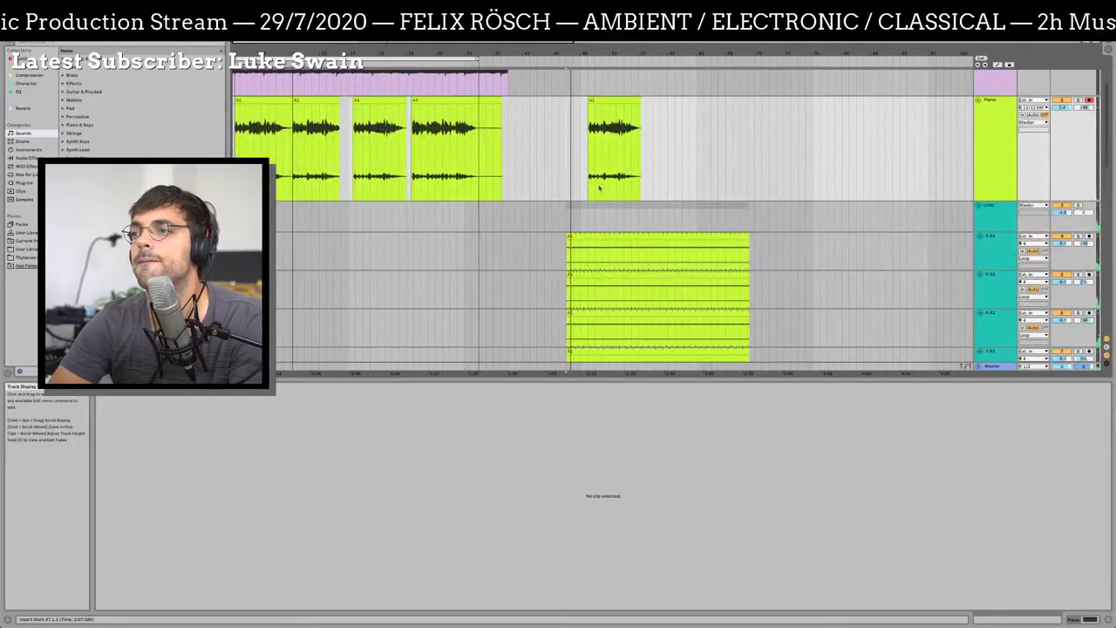
left_click_drag(619, 50, 502, 87)
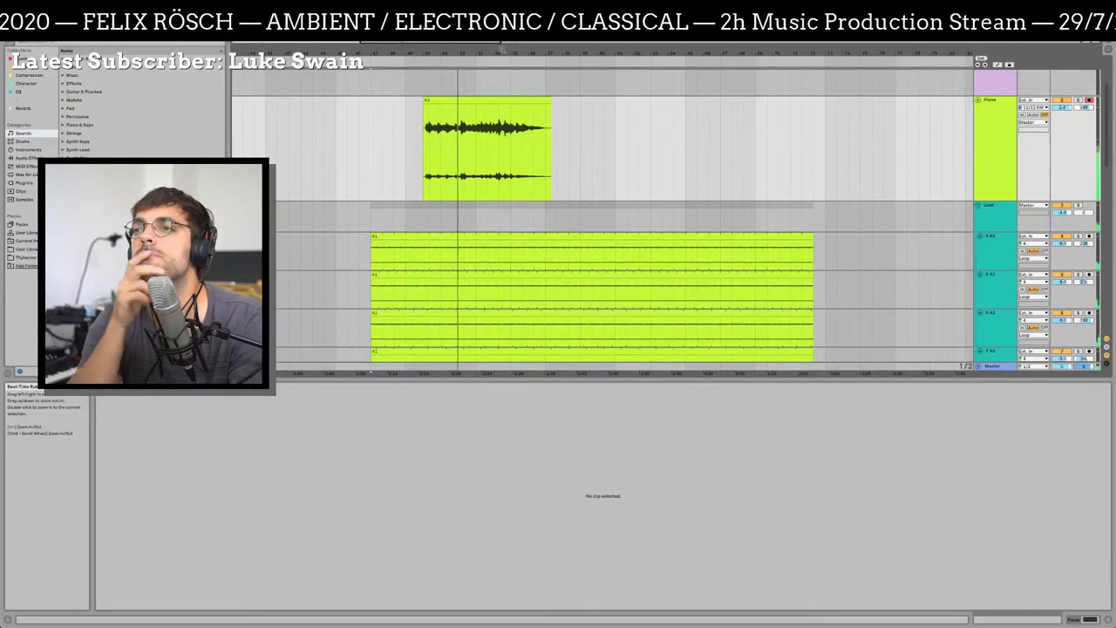
Copy the opening Synths 17-1 clip to bar 47 so it starts together with the loops
scroll(514, 152, "up", 3)
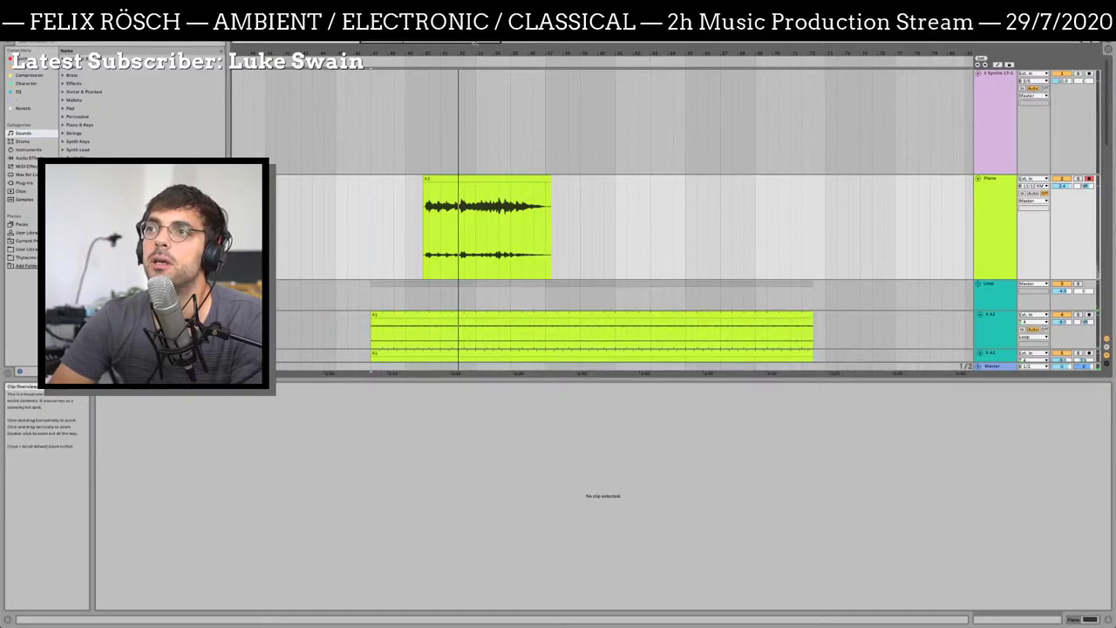
left_click_drag(478, 50, 403, 373)
left_click(362, 109)
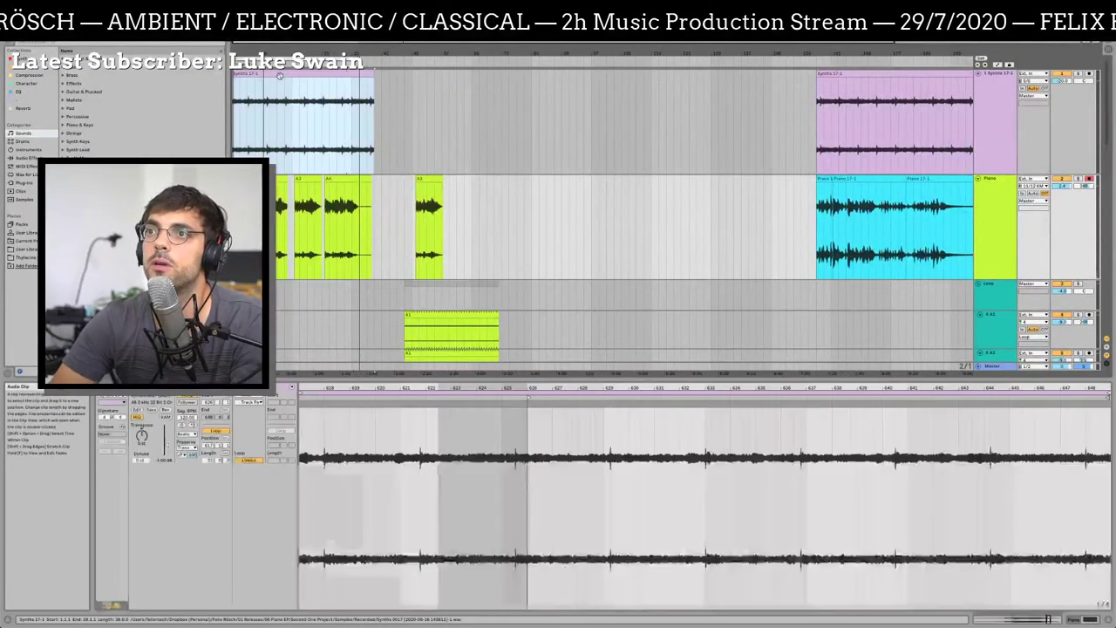
left_click(411, 129)
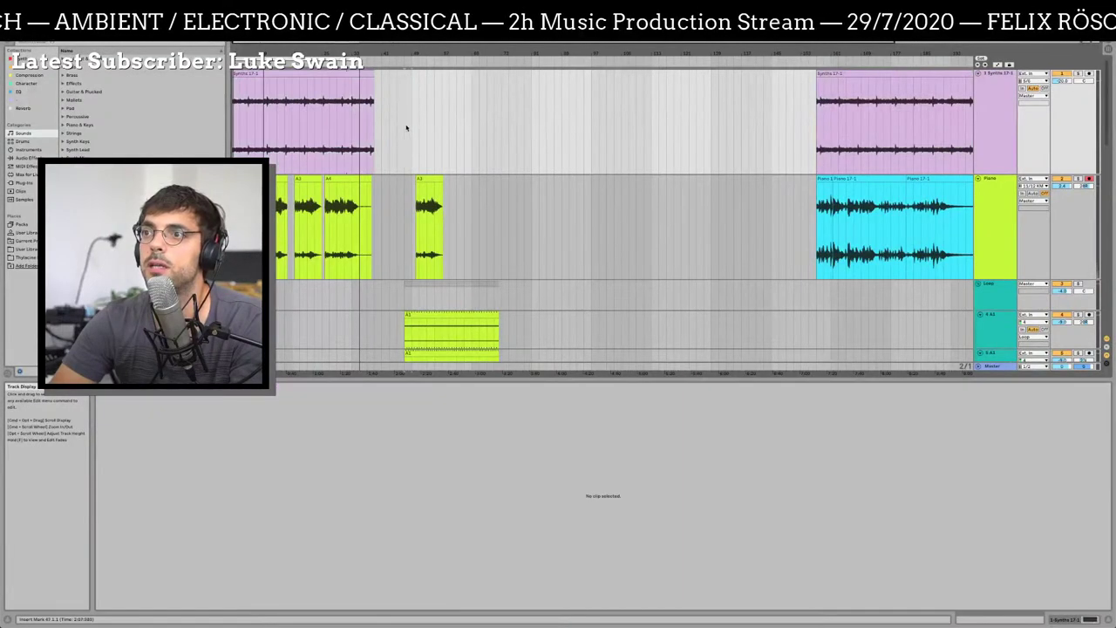
key("super+v")
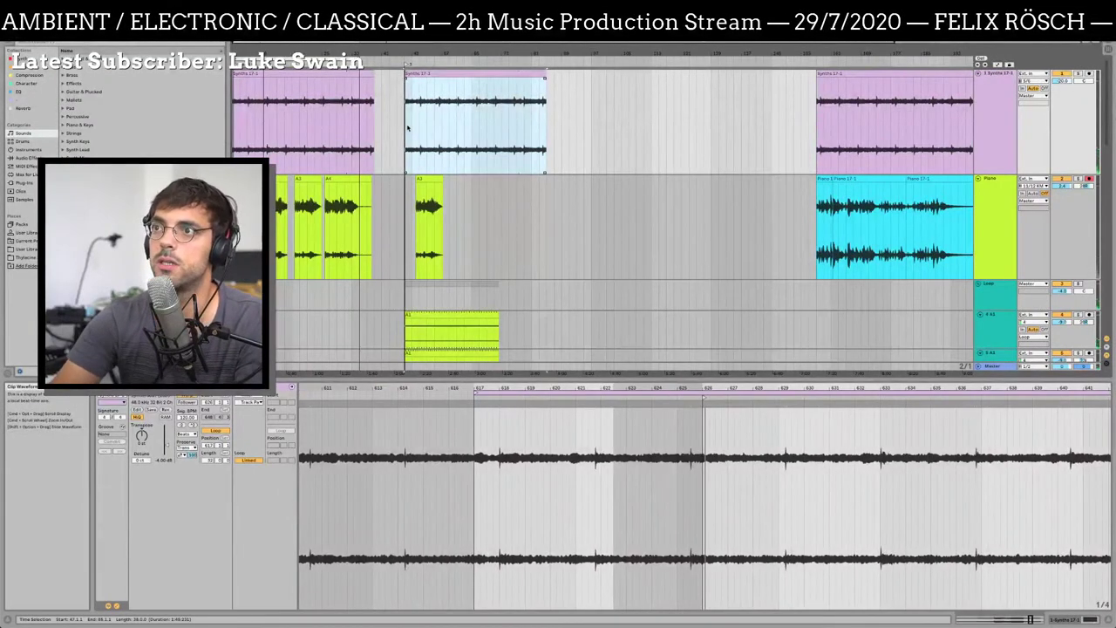
left_click(405, 66)
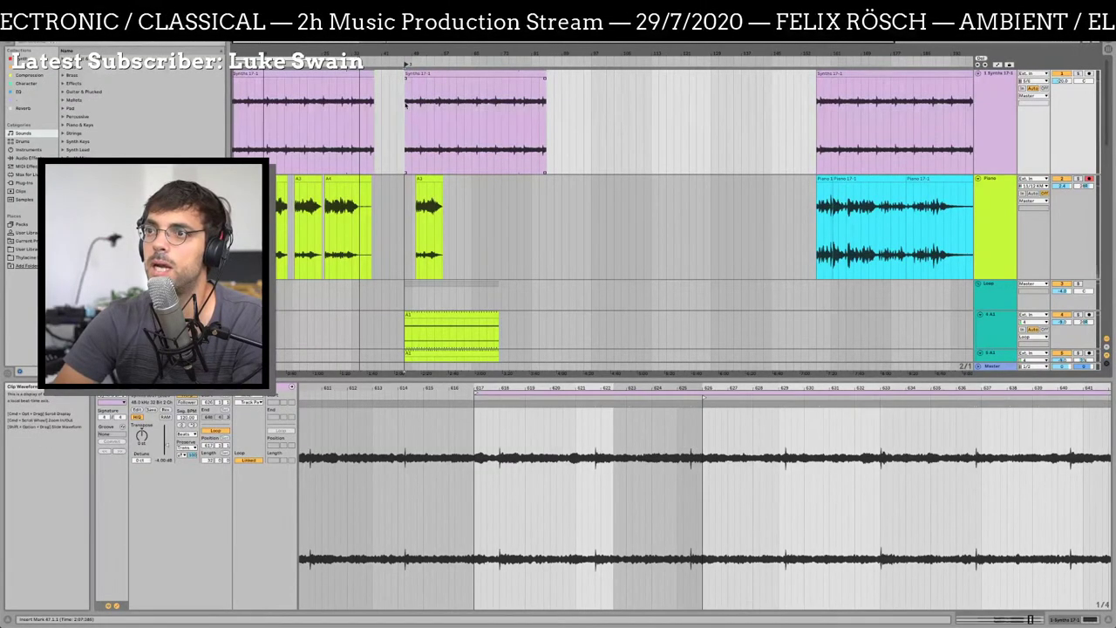
Cut bars 1 to 47 of the Synths and Piano tracks and paste them at bar 97
left_click_drag(405, 104, 253, 209)
left_click(587, 143)
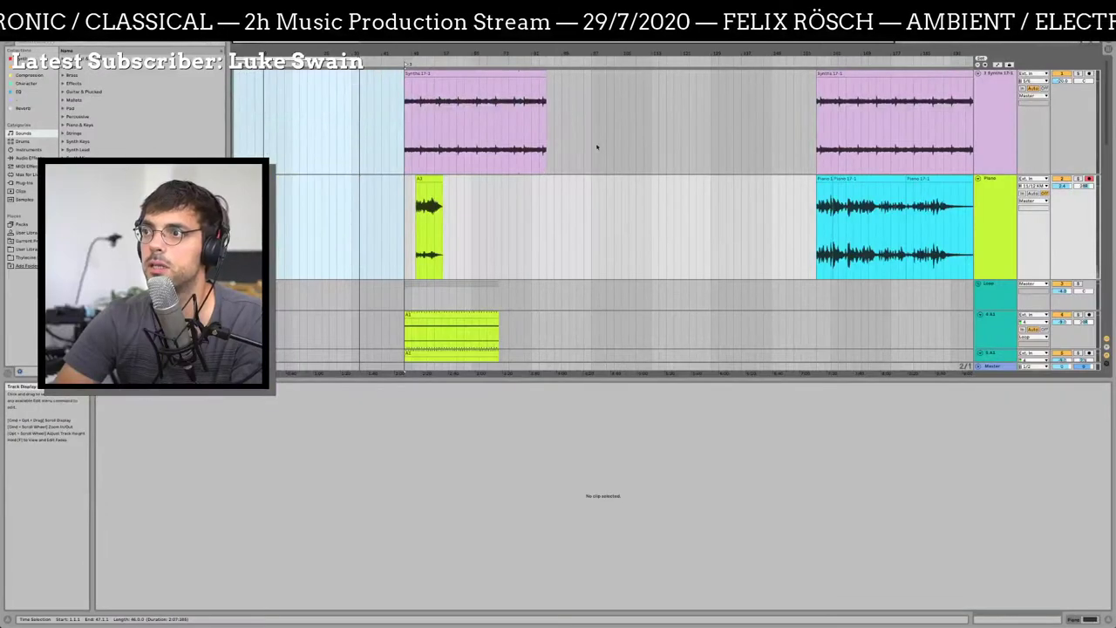
key("super+v")
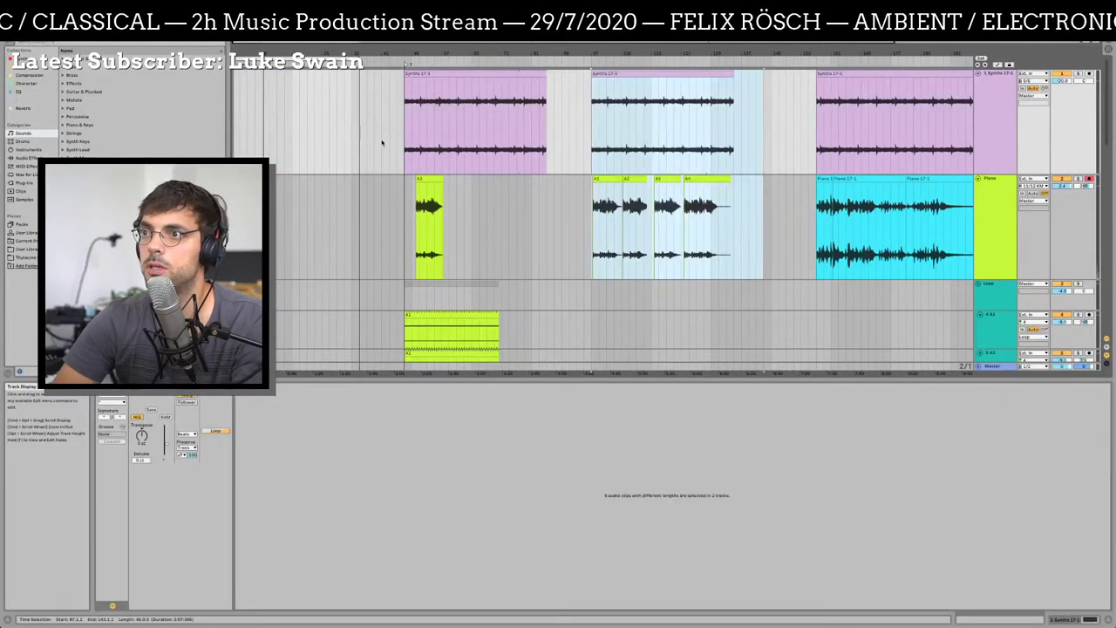
Try to delete the time before bar 47 on all tracks so the loop section opens the arrangement
left_click(406, 140)
scroll(179, 141, "right", 3)
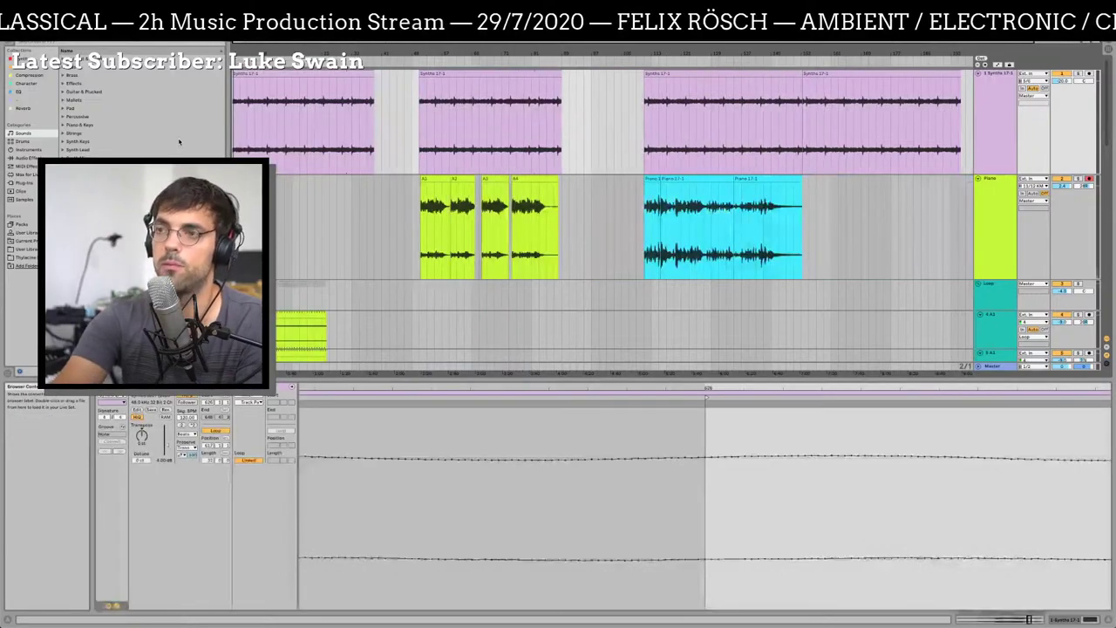
scroll(261, 146, "down", 10)
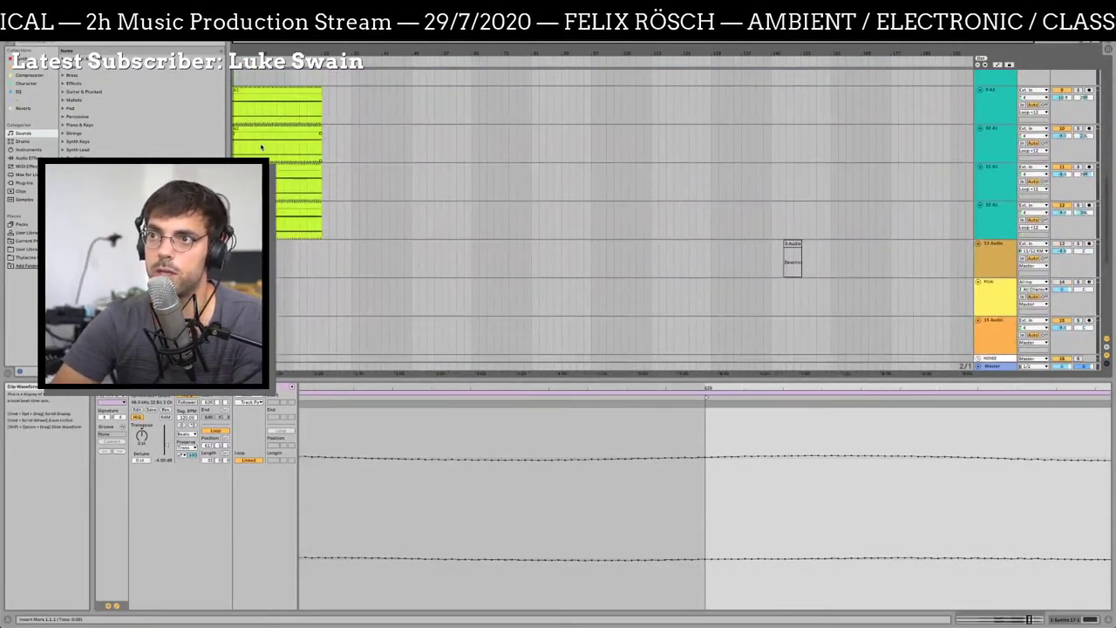
scroll(260, 147, "up", 10)
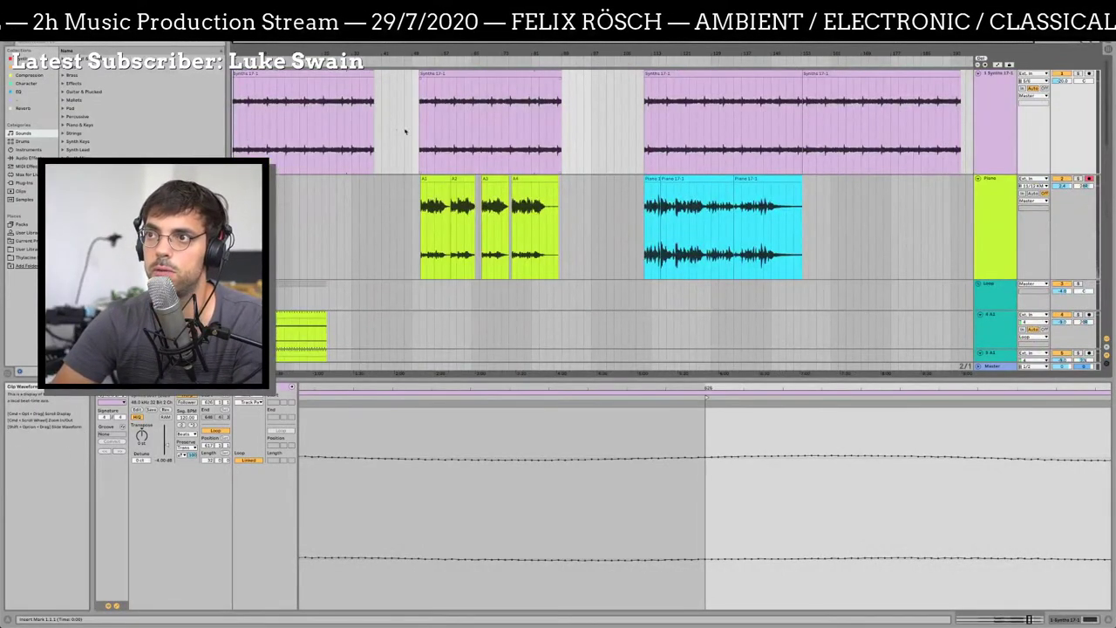
Insert 78 bars of silence twice, starting at bar 49, between the loop section and the relocated piano section
left_click_drag(414, 139, 706, 148)
key("super+i")
key("super+i")
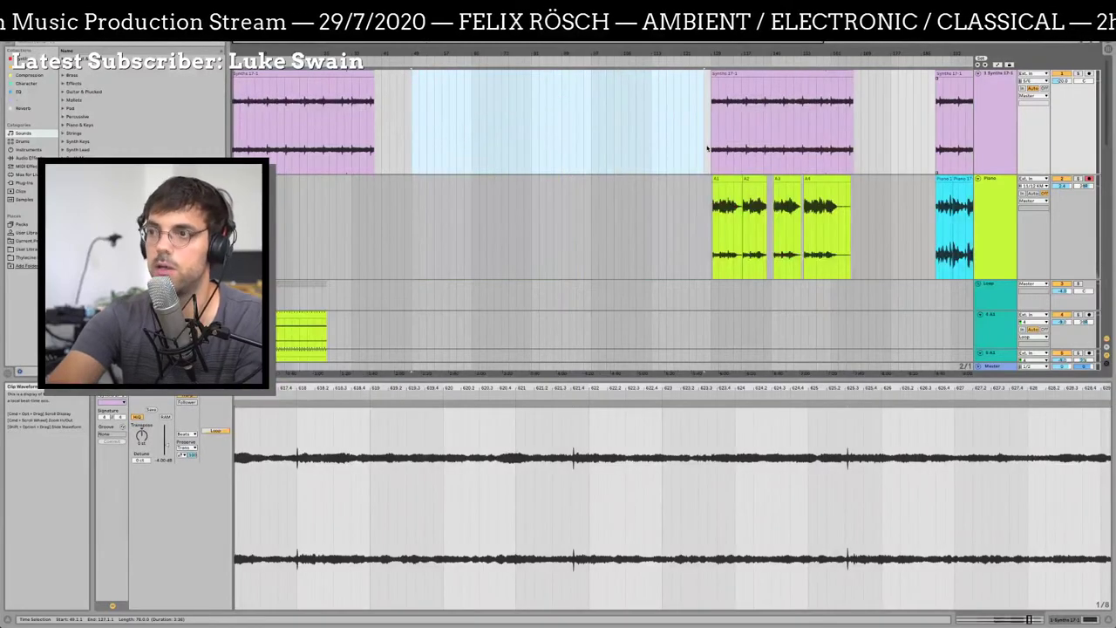
left_click(503, 111)
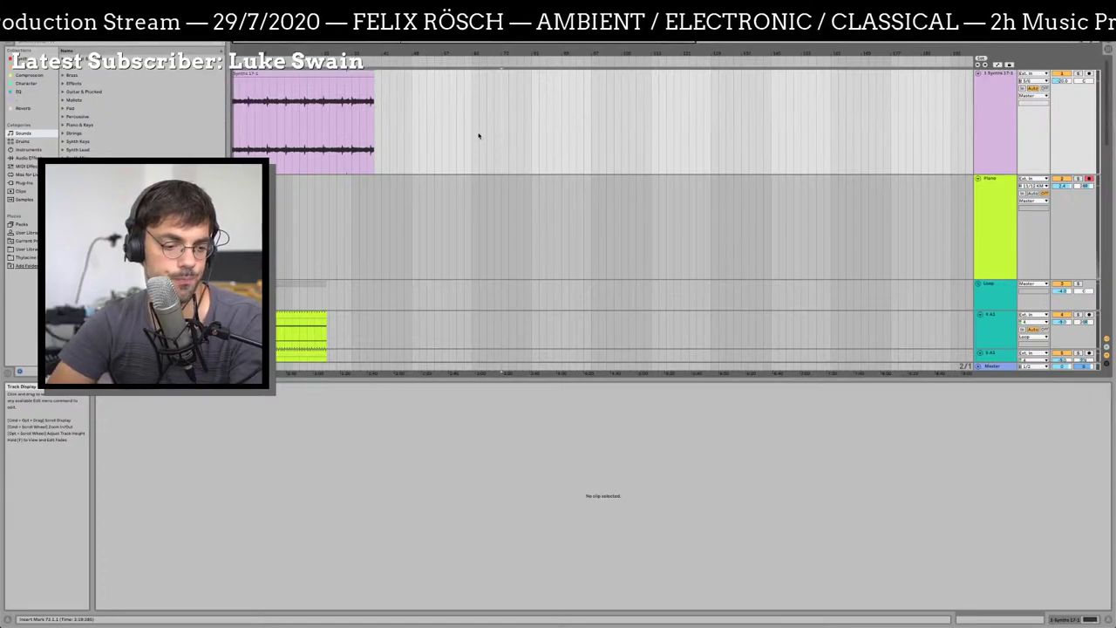
Play the new opening and examine the clips on all tracks down to the NOISE group
left_click(243, 93)
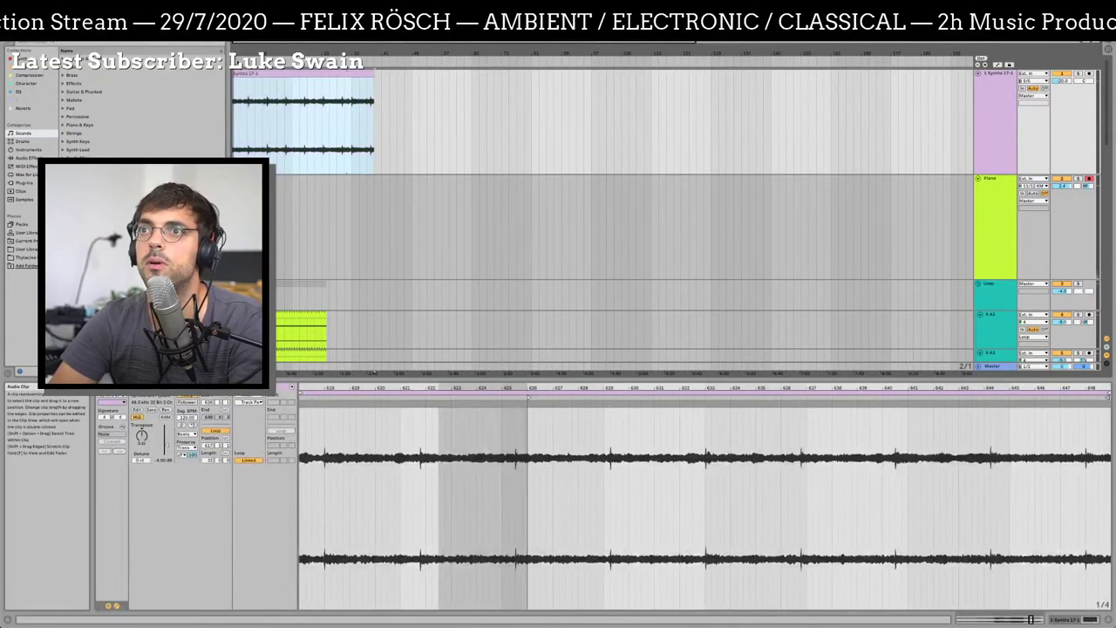
left_click_drag(527, 397, 694, 397)
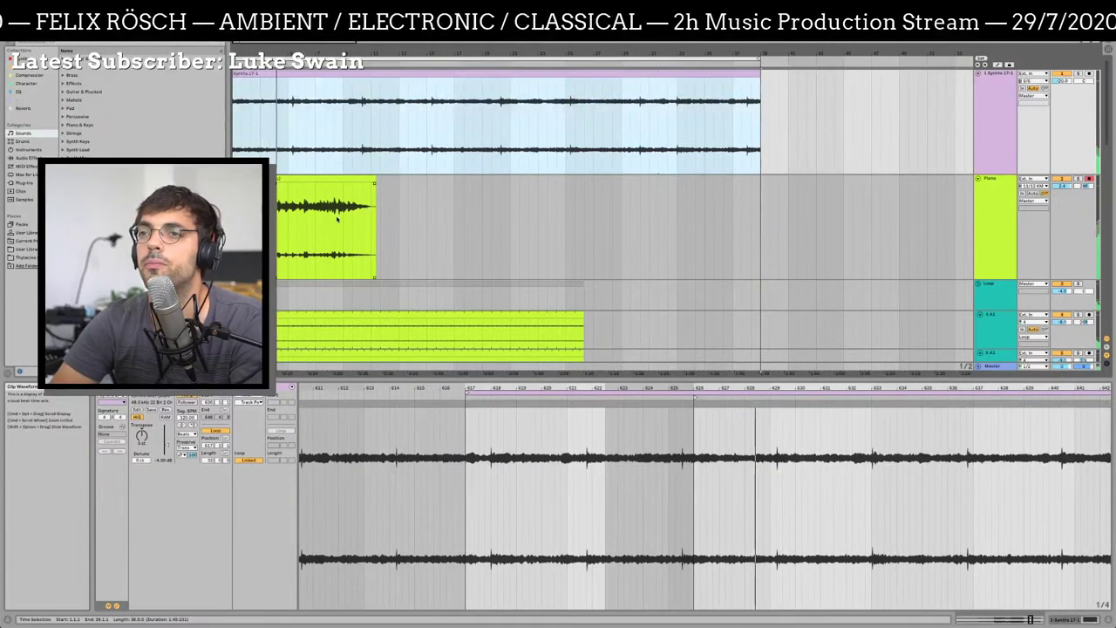
scroll(322, 211, "down", 10)
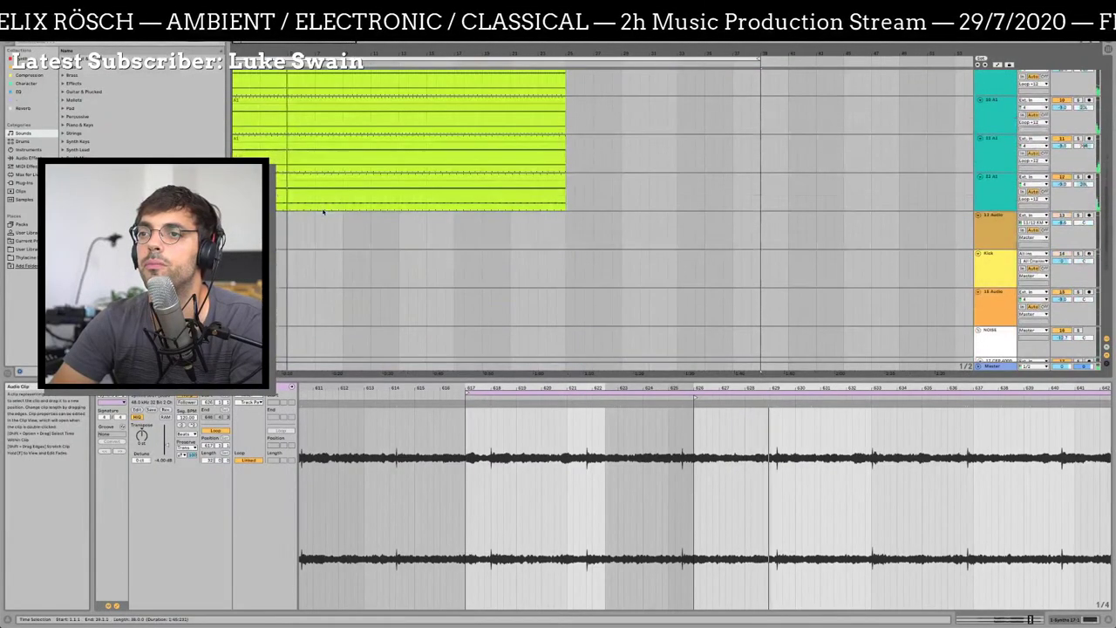
scroll(322, 211, "down", 10)
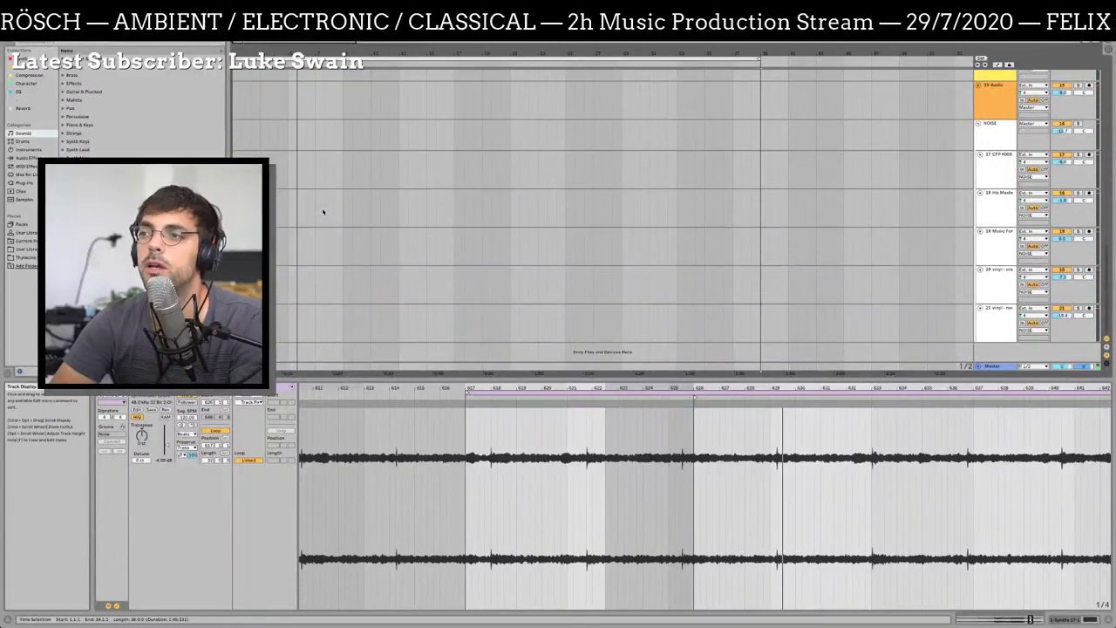
scroll(331, 227, "left", 5)
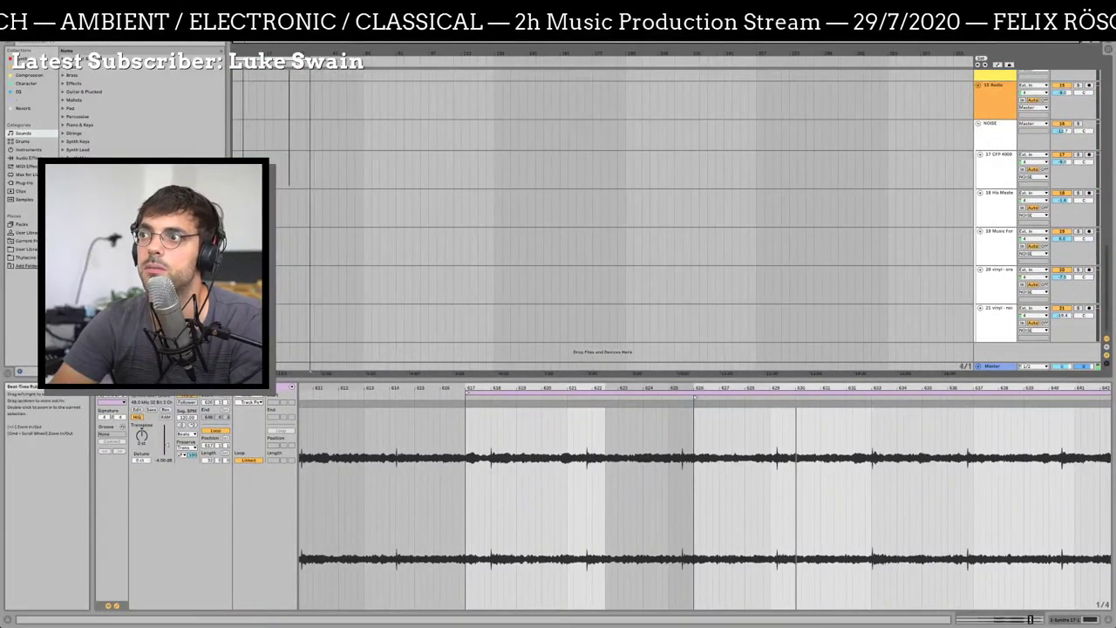
scroll(331, 227, "up", 5)
scroll(331, 228, "up", 10)
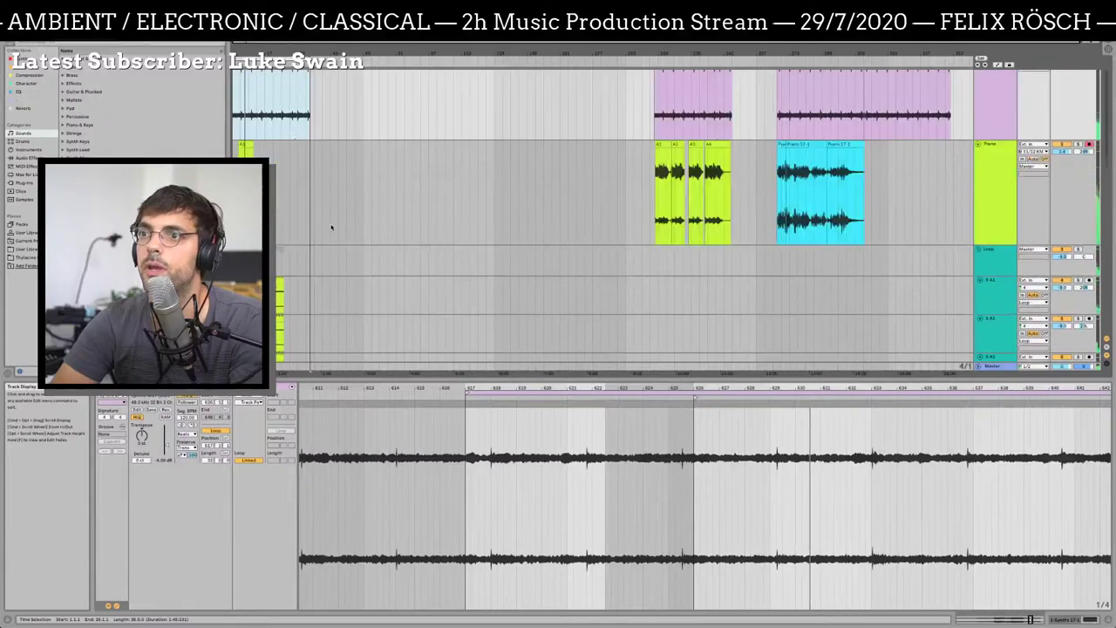
Undo the inserted silence and the deletion of the opening time
scroll(333, 233, "right", 6)
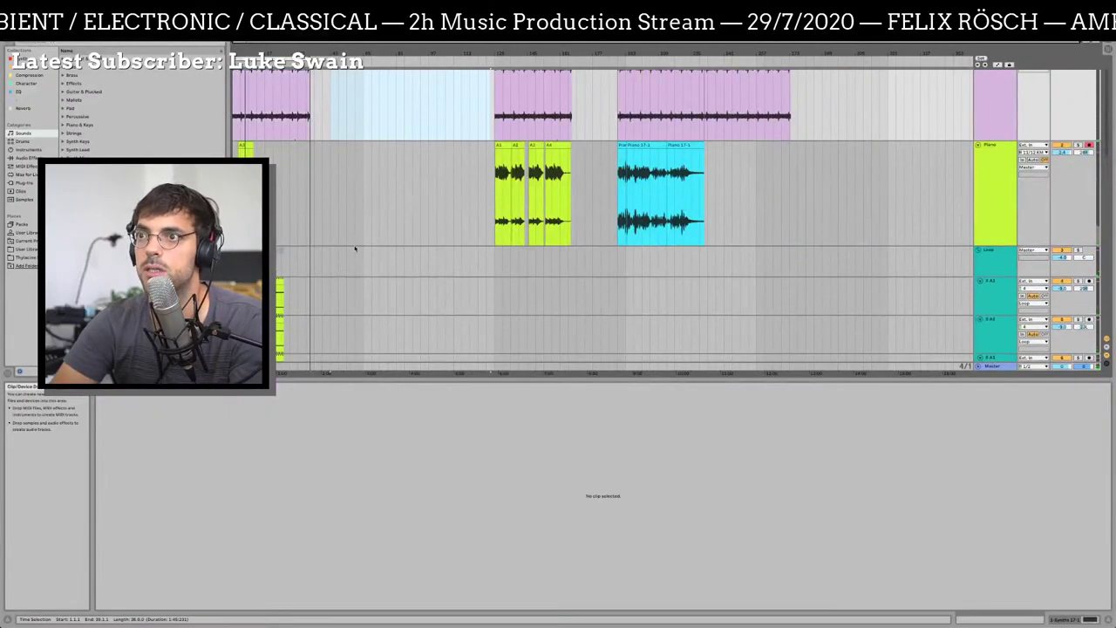
scroll(342, 251, "down", 5)
scroll(343, 251, "down", 8)
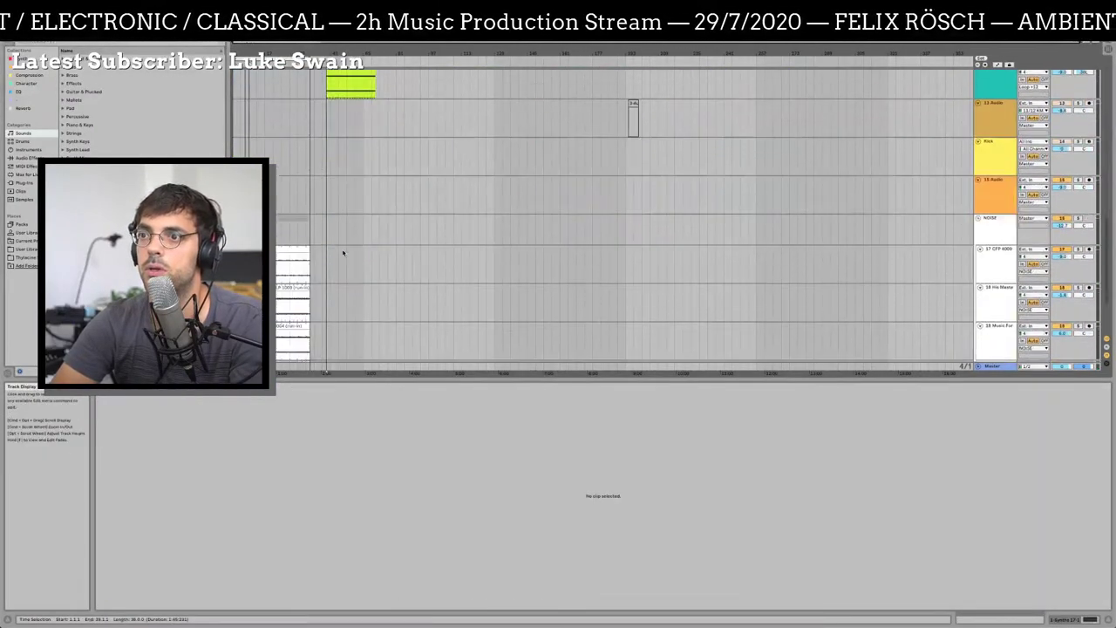
Move the five noise clips in the NOISE group from the start of the arrangement to bar 47
left_click(281, 161)
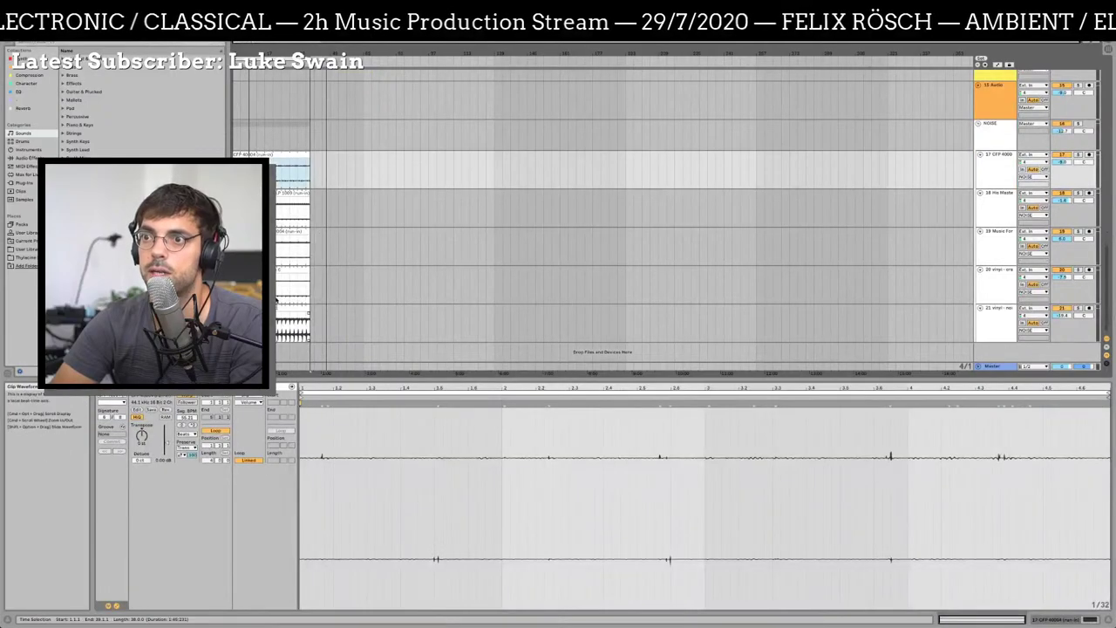
left_click(280, 304, "shift")
left_click(335, 273)
scroll(336, 273, "up", 6)
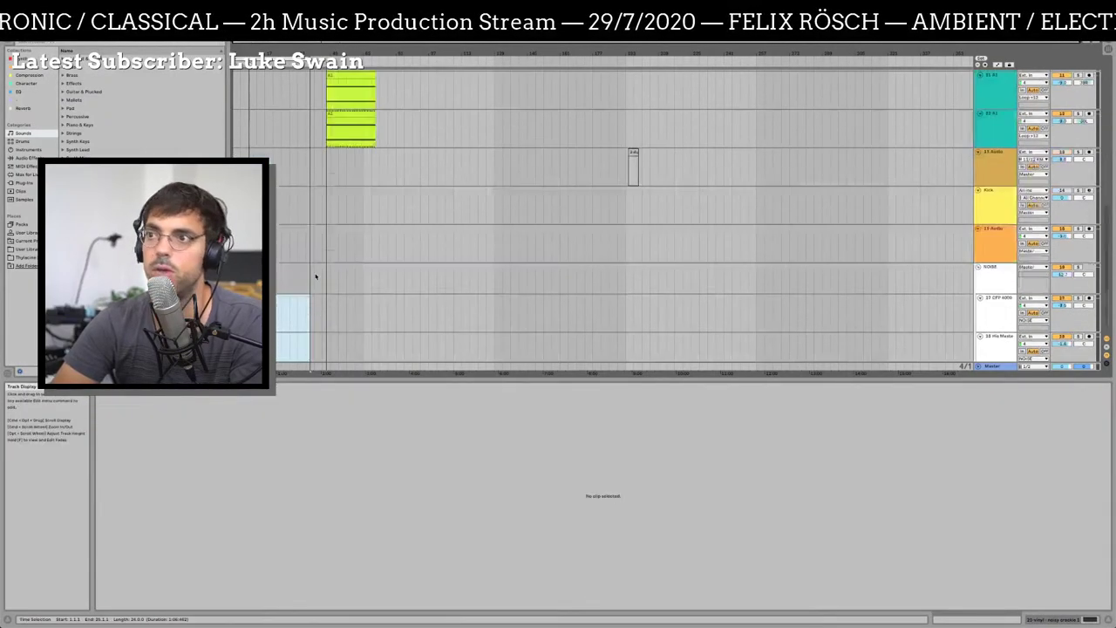
left_click(330, 342)
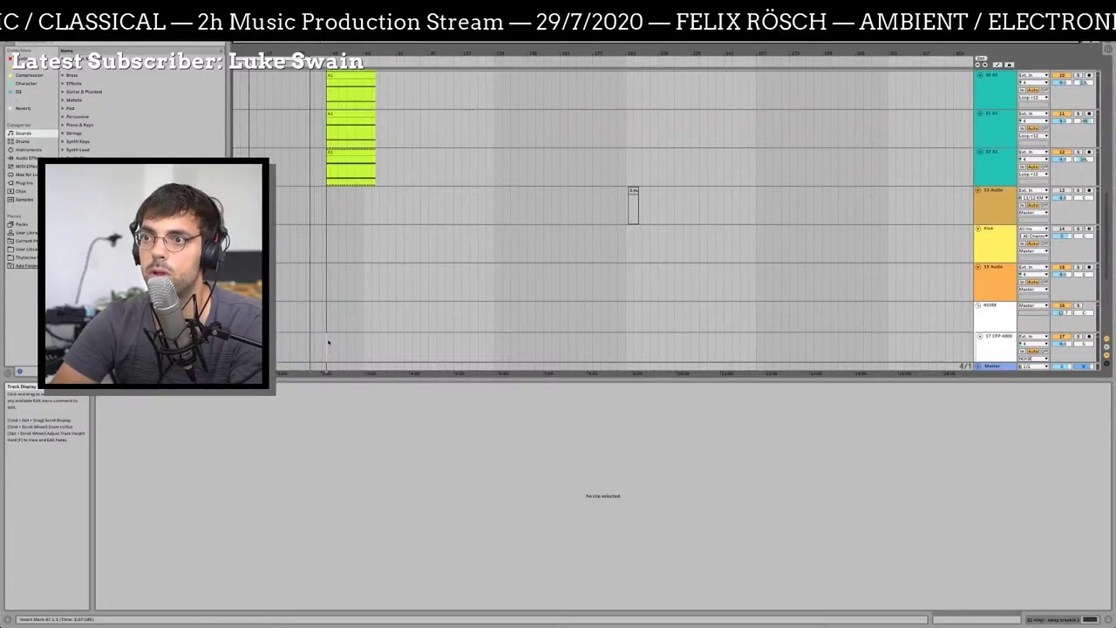
key("super+v")
Delete the time from bar 1 to bar 47 on all tracks so the loop section starts the arrangement
left_click_drag(328, 349, 279, 349)
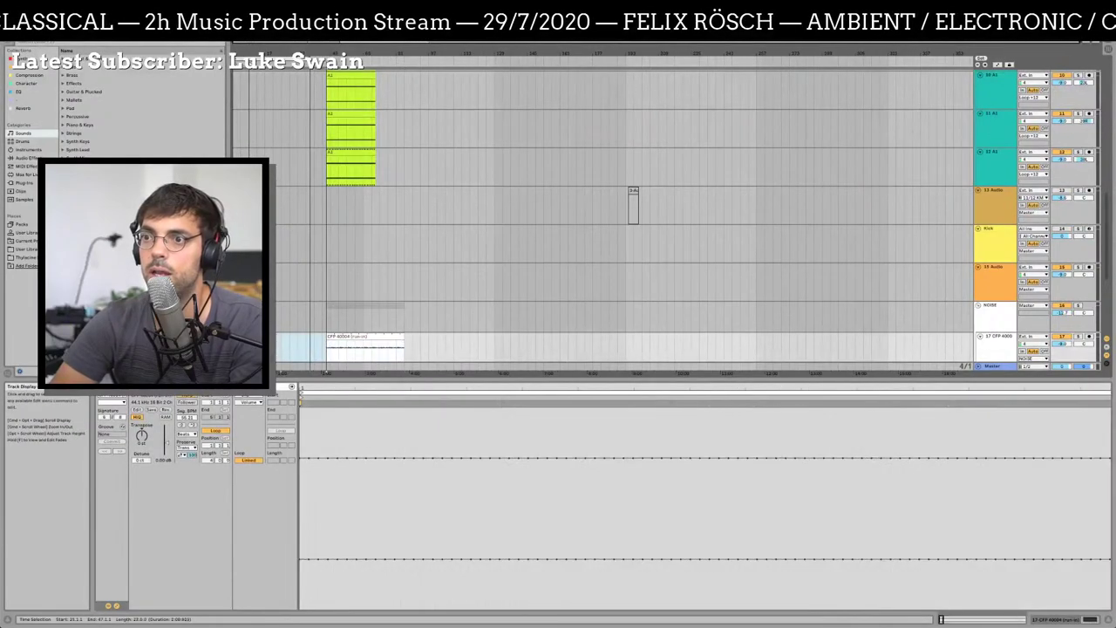
scroll(279, 262, "down", 5)
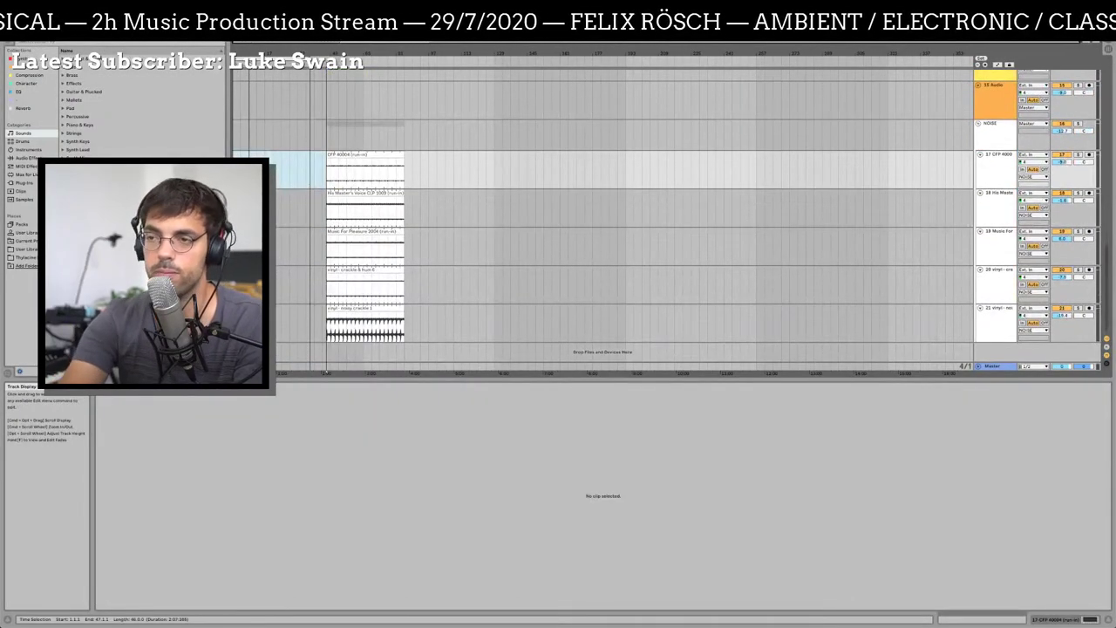
left_click(297, 170)
scroll(299, 214, "up", 3)
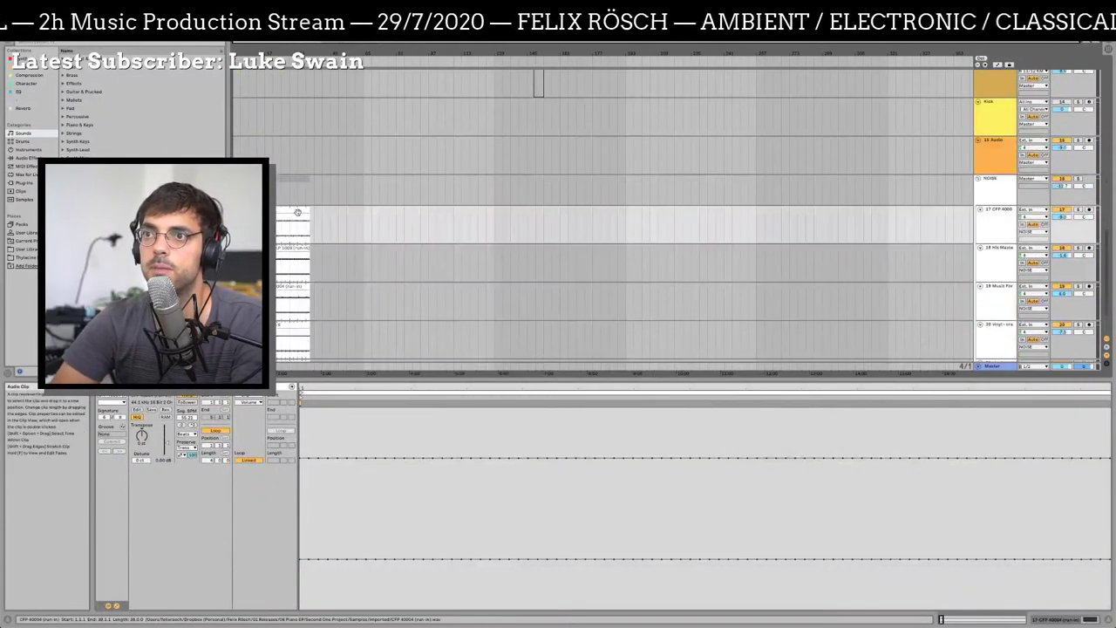
Play the arrangement from the start and check the noise clips beneath the loops, synth and piano
left_click(280, 211)
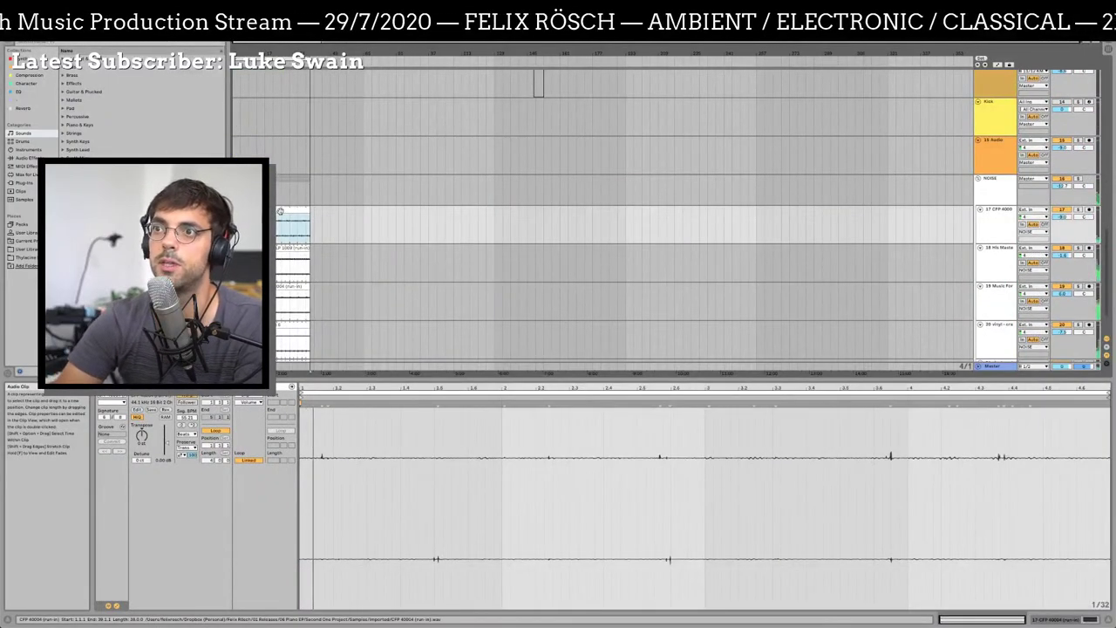
scroll(279, 212, "up", 3)
scroll(280, 212, "down", 5)
left_click(306, 312)
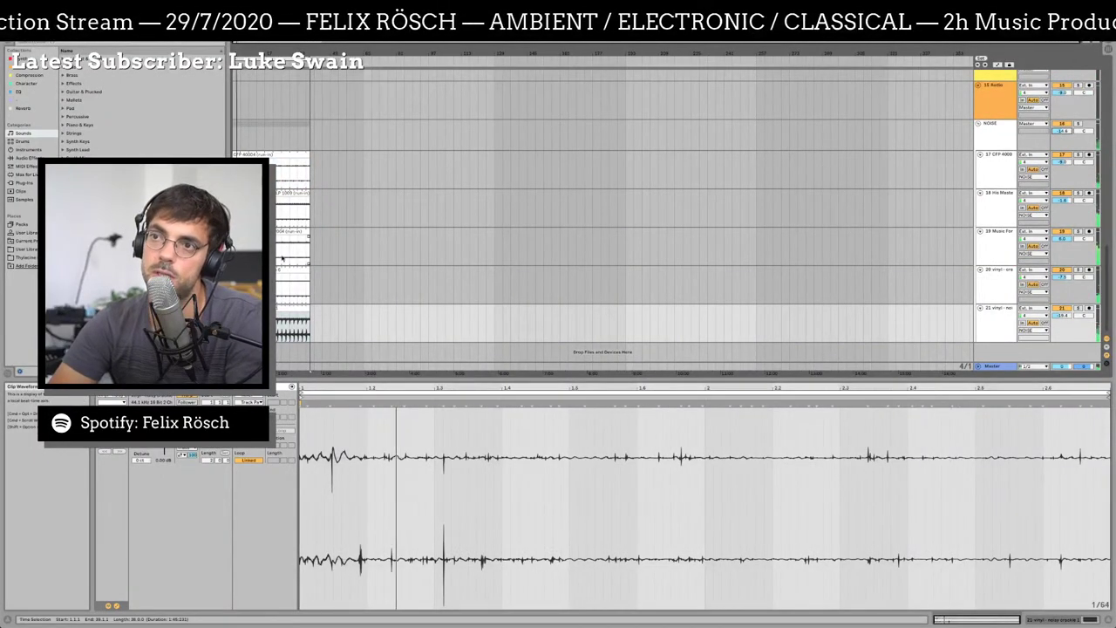
scroll(535, 286, "up", 10)
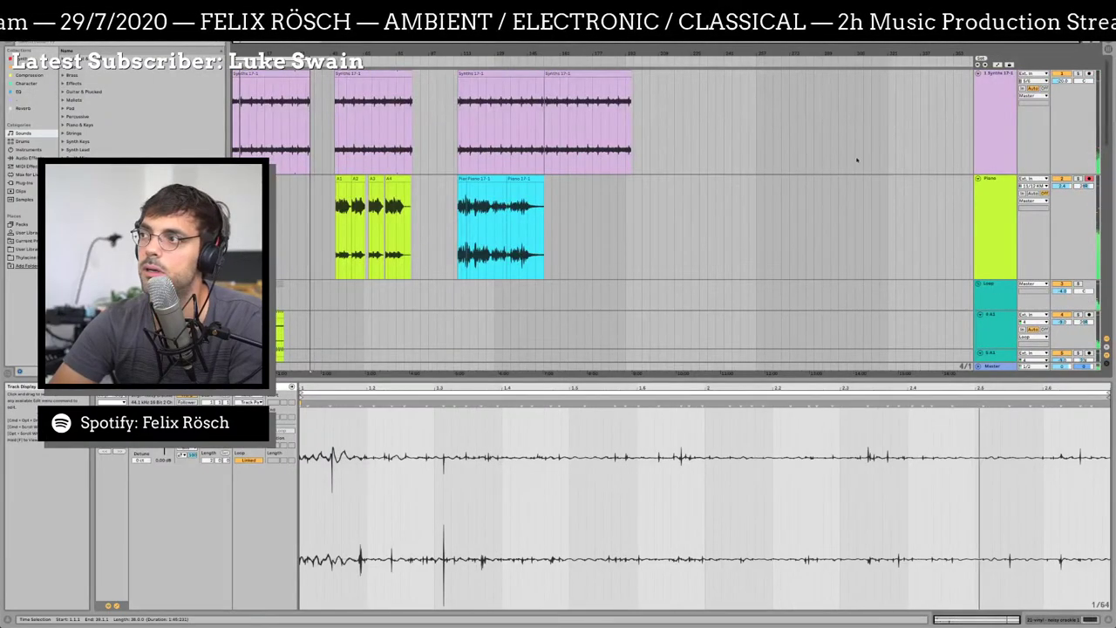
Fold the Loop and Loop +12 groups in the Session view
left_click_drag(1038, 279, 1037, 272)
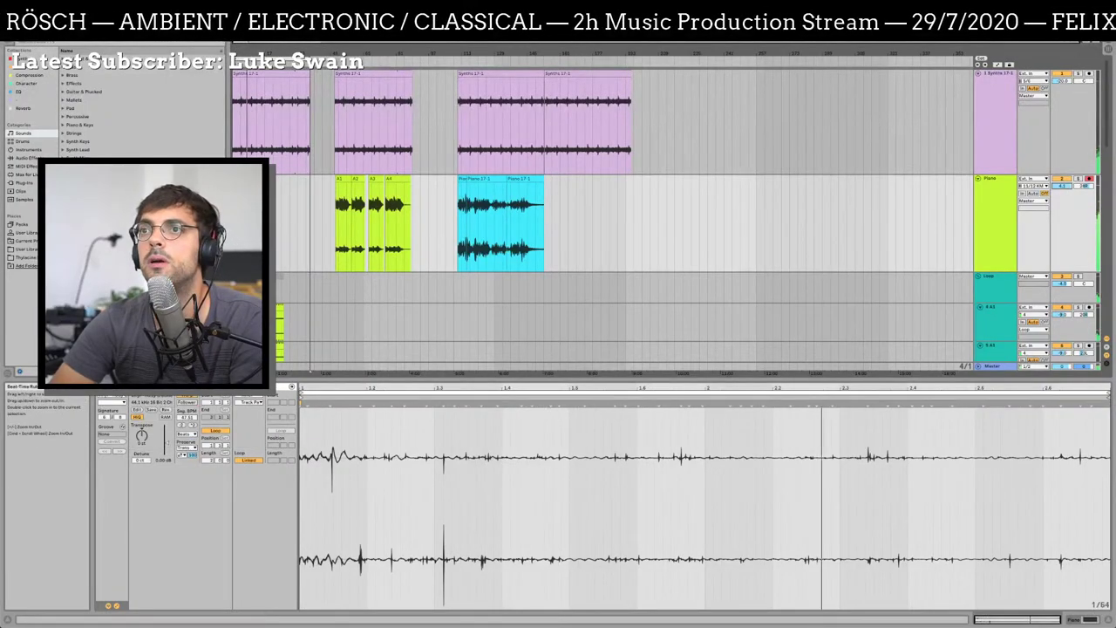
key("plus")
key("plus")
key("plus")
key("plus")
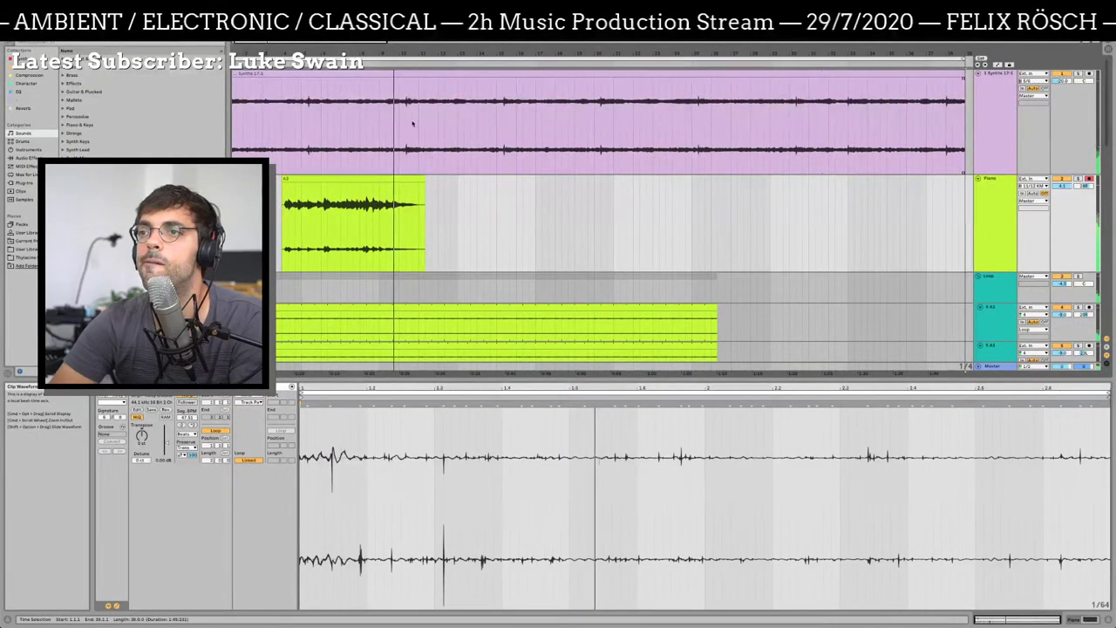
key("minus")
key("minus")
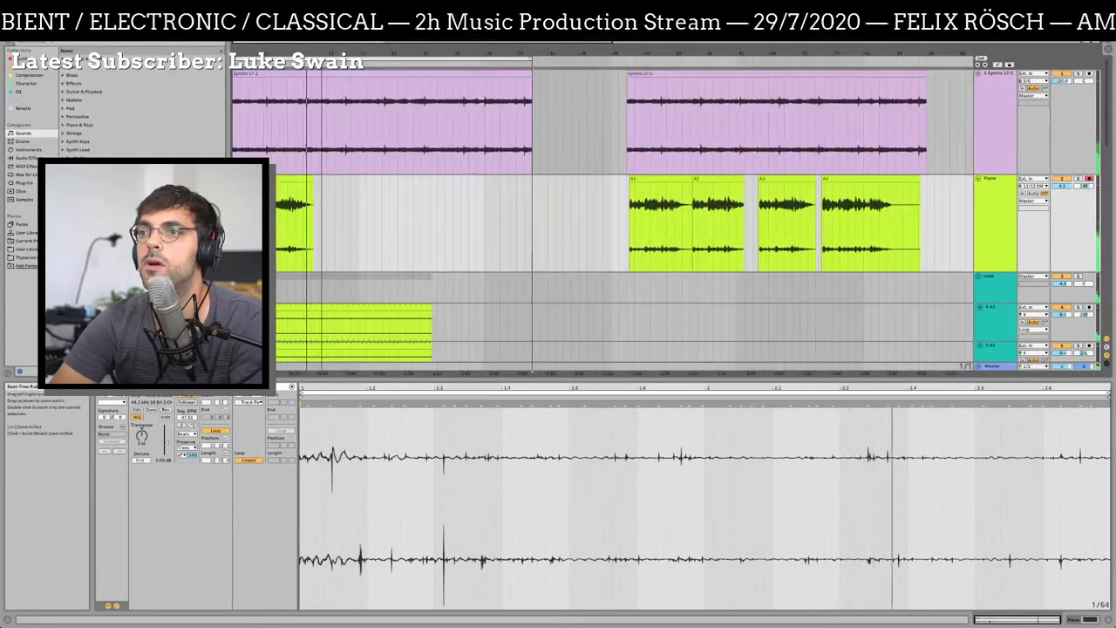
scroll(419, 186, "down", 10)
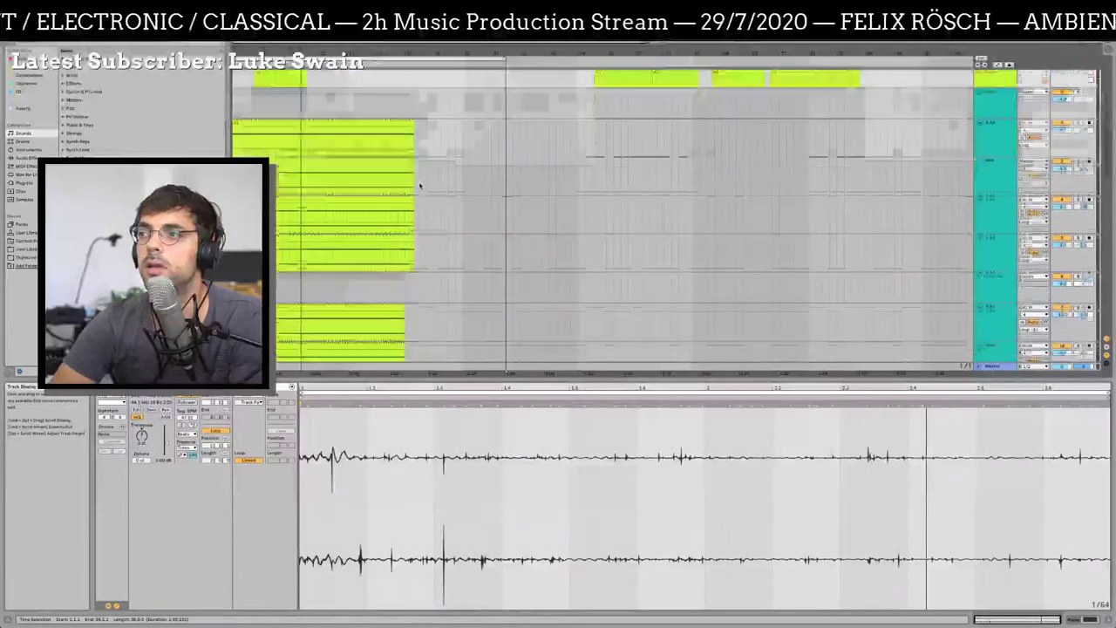
key("Tab")
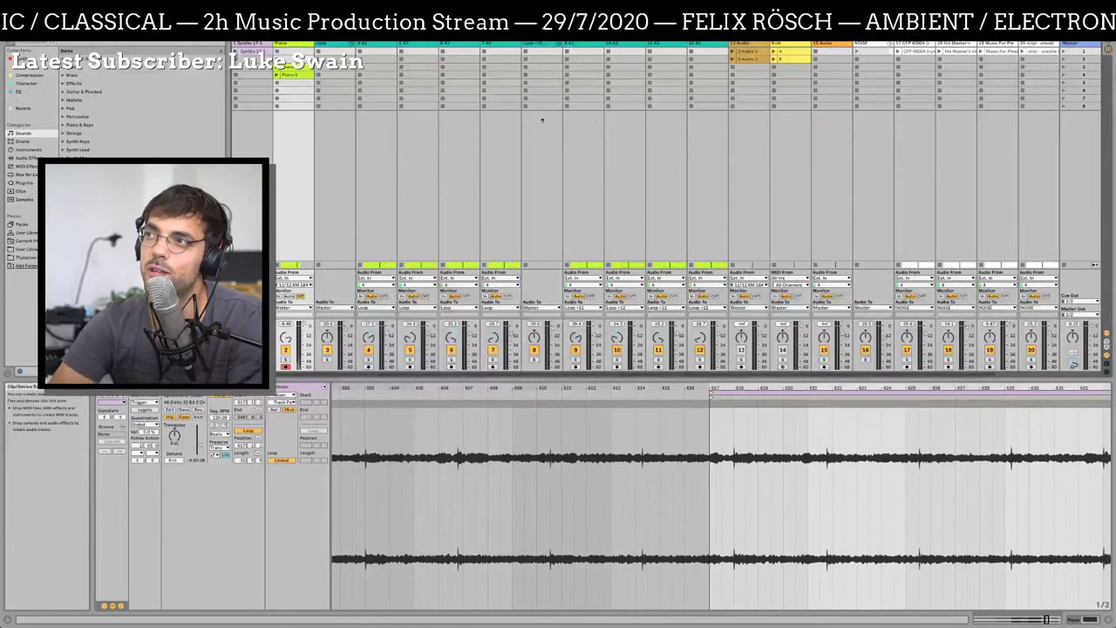
left_click(351, 43)
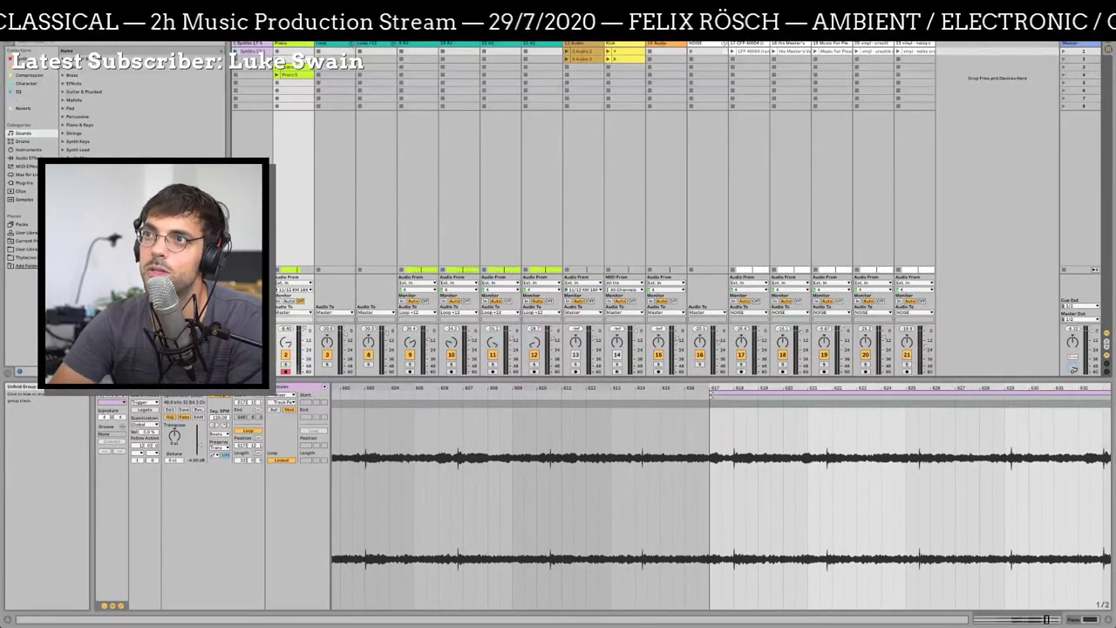
left_click(394, 43)
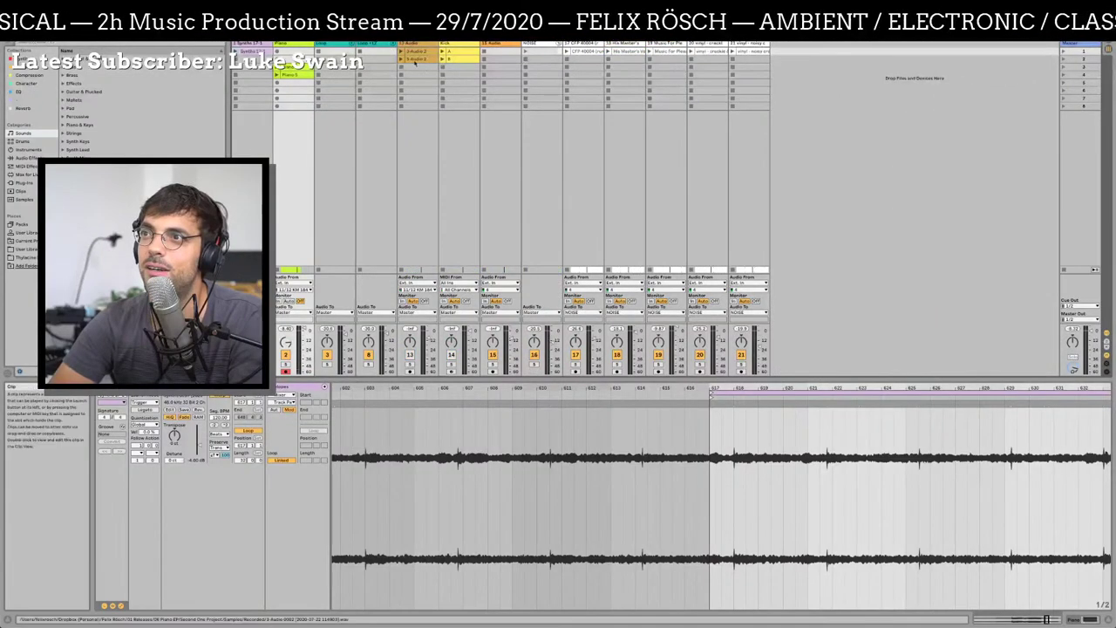
Audition the 3-Audio 2 clip on the 13 Audio track together with kick clip B
left_click(401, 58)
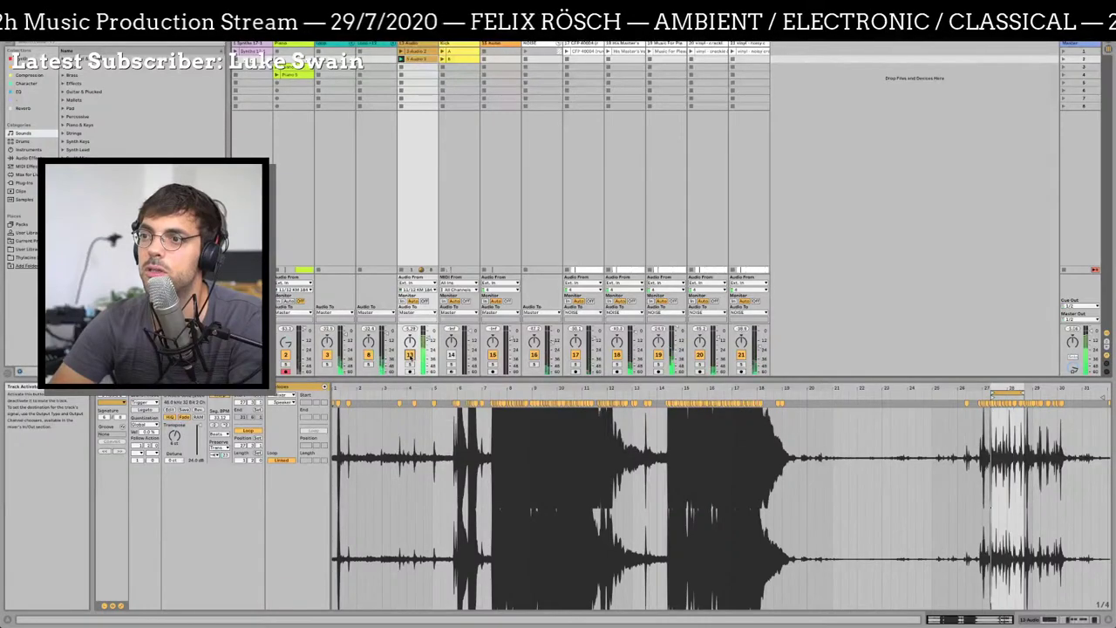
left_click(409, 355)
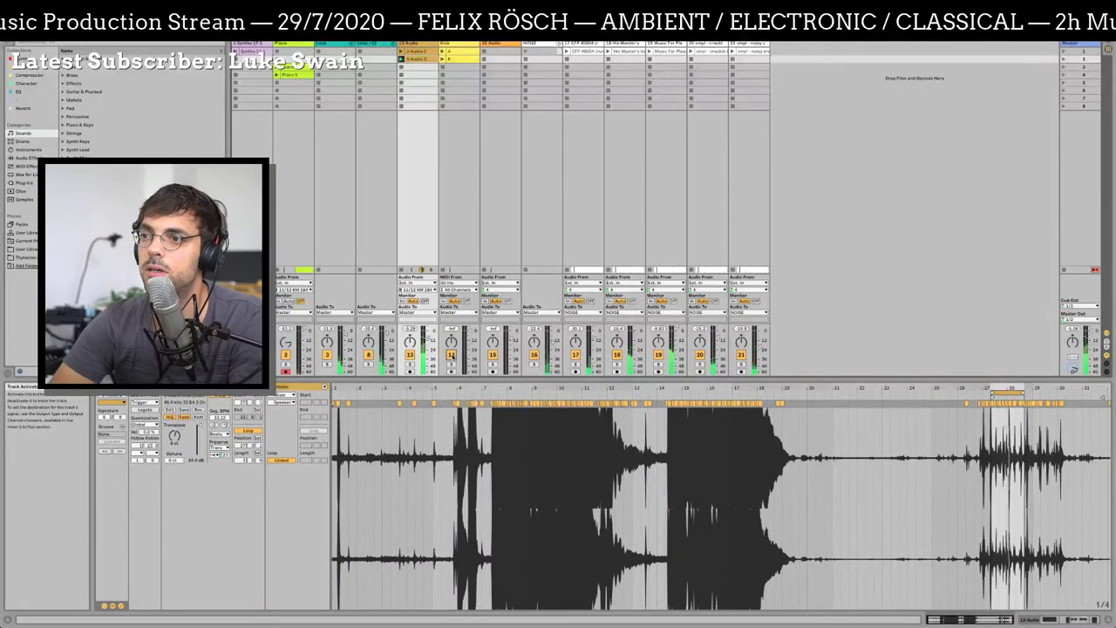
left_click(442, 58)
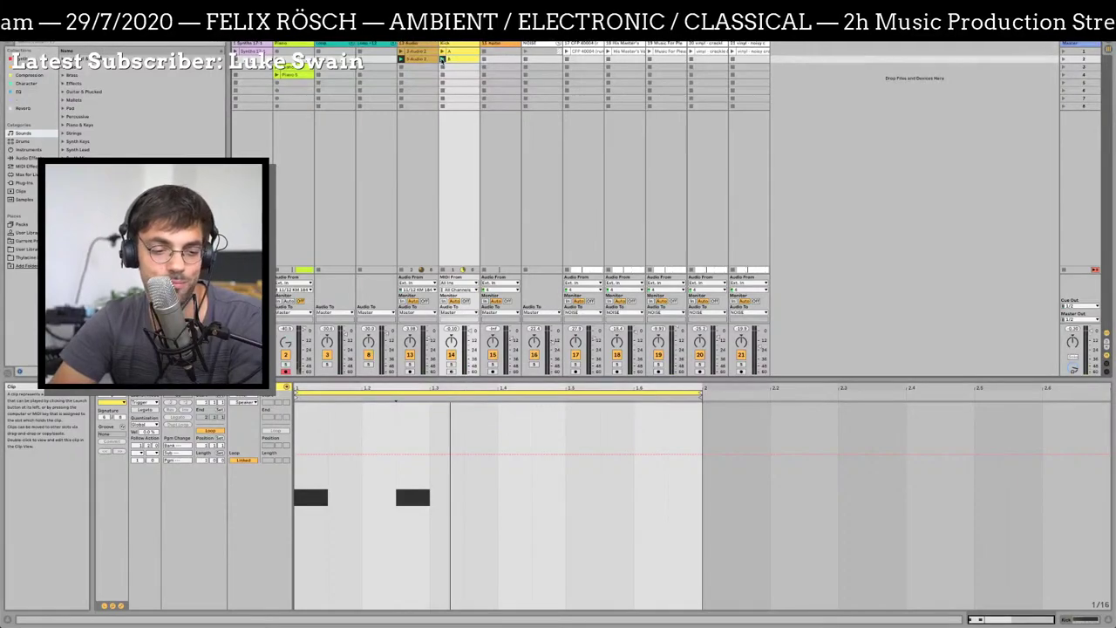
Return both tracks to arrangement playback and paste the 3-Audio 2 session clip at bar 11 on the 13 Audio track
left_click(423, 58)
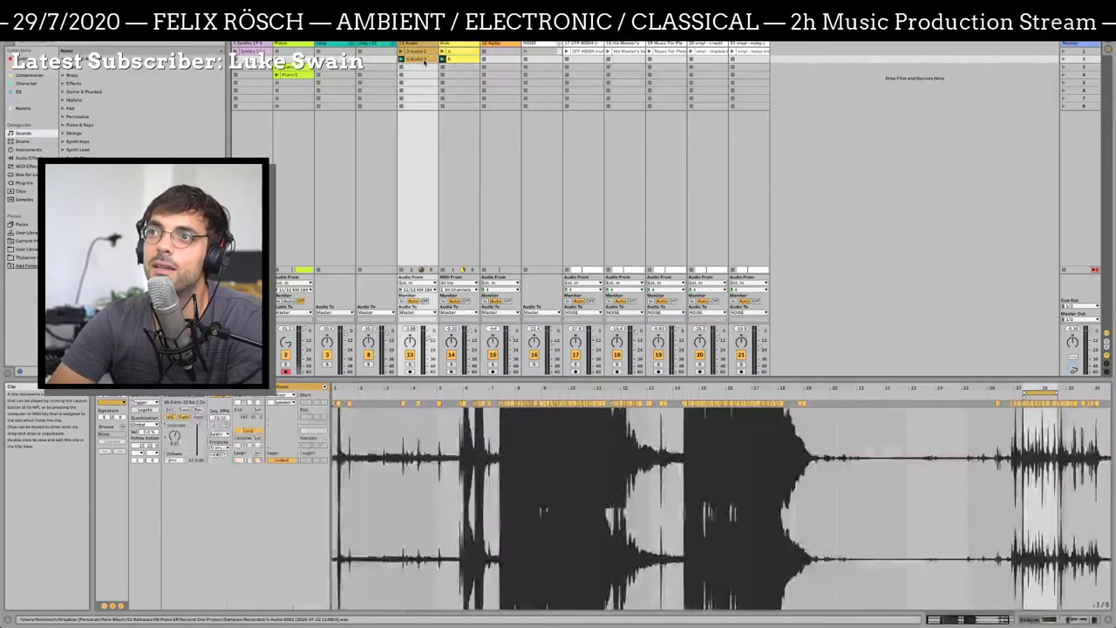
key("Tab")
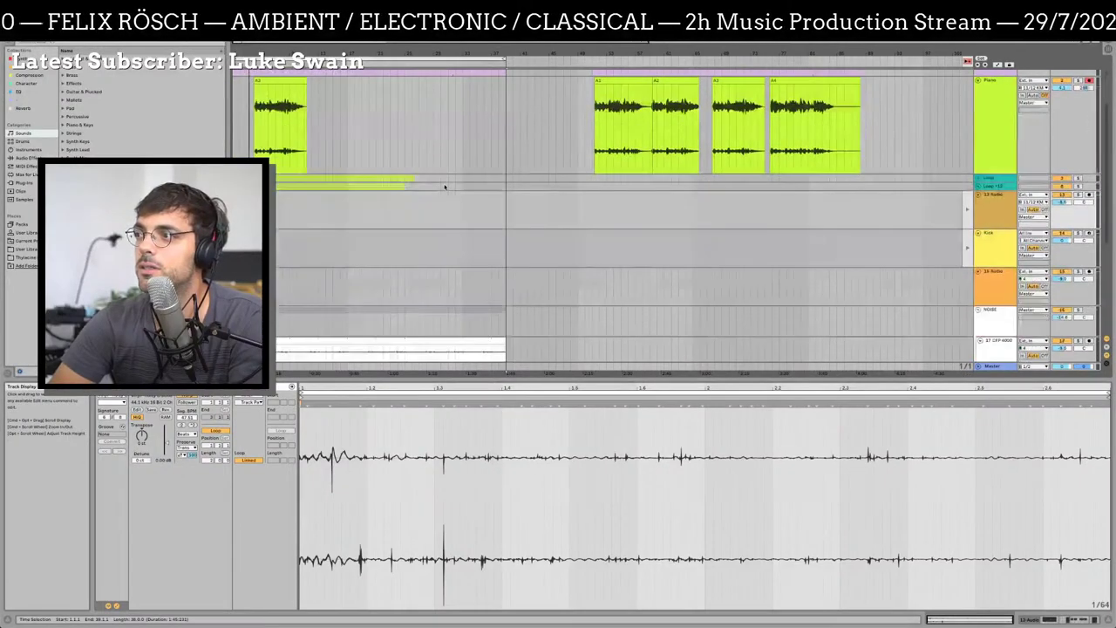
left_click(978, 197)
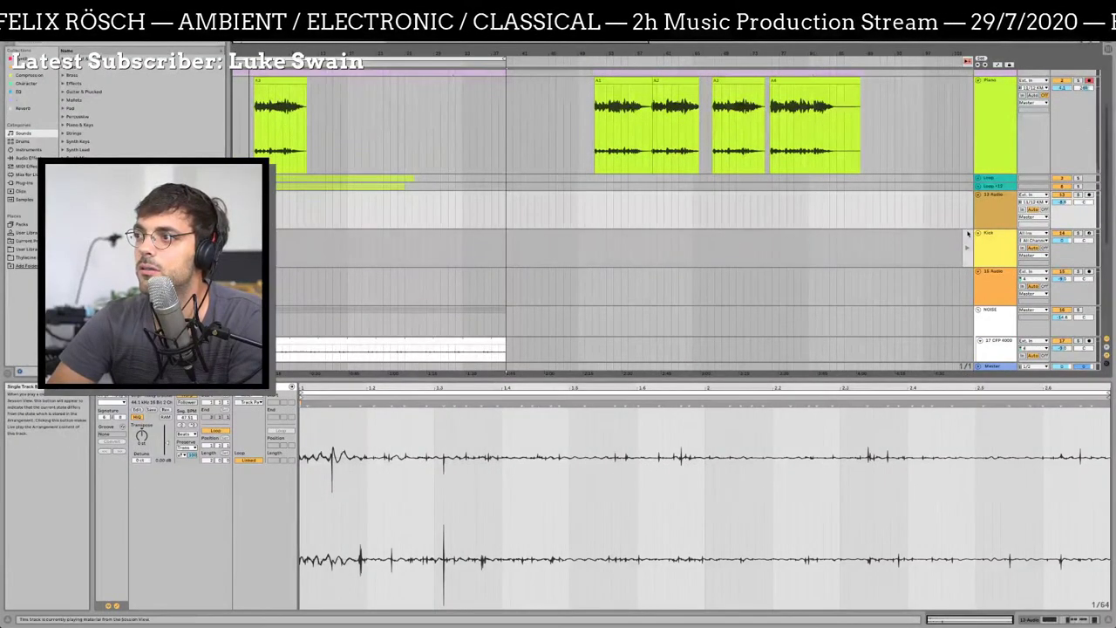
left_click(966, 236)
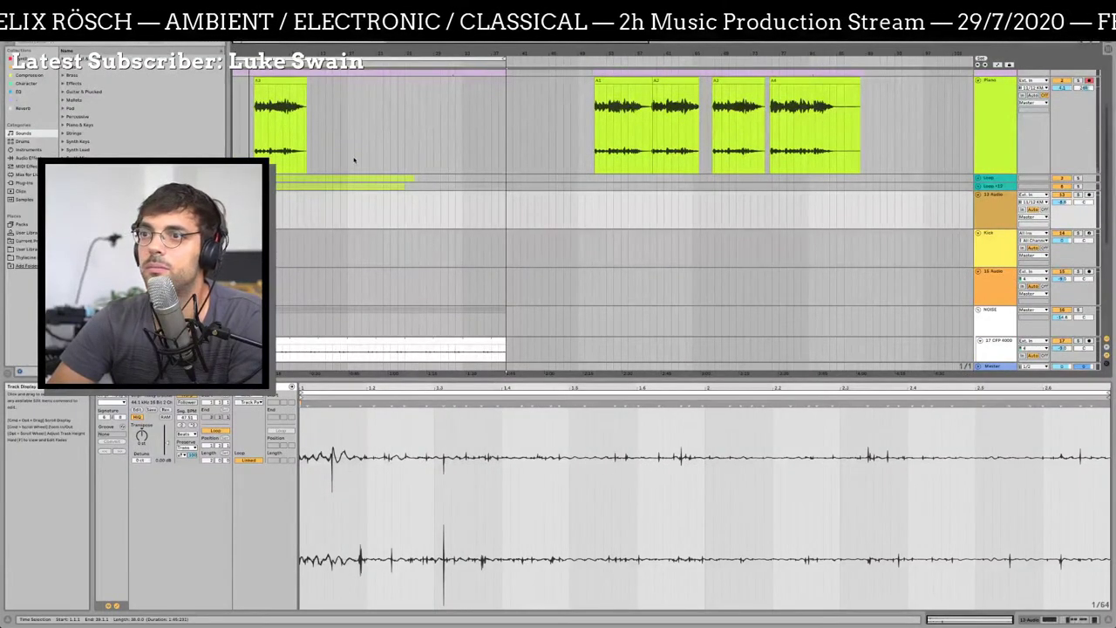
left_click(300, 218)
key("ctrl+v")
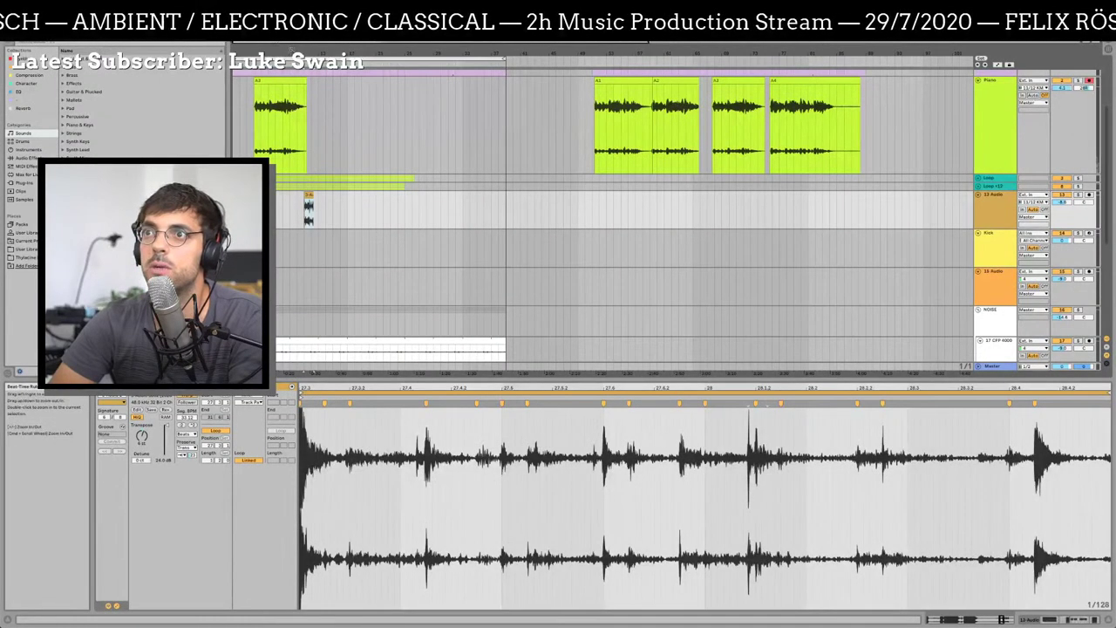
key("z")
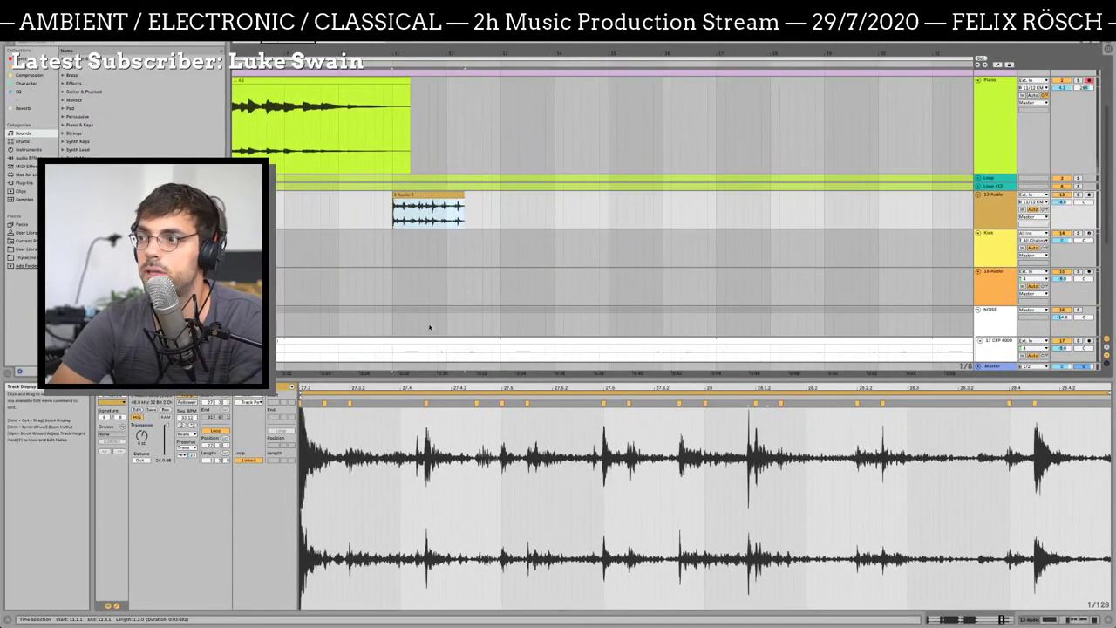
Extend the 3-Audio 2 clip to four bars and move it to start at 9.5.1
left_click_drag(466, 201, 607, 200)
scroll(611, 200, "left", 5)
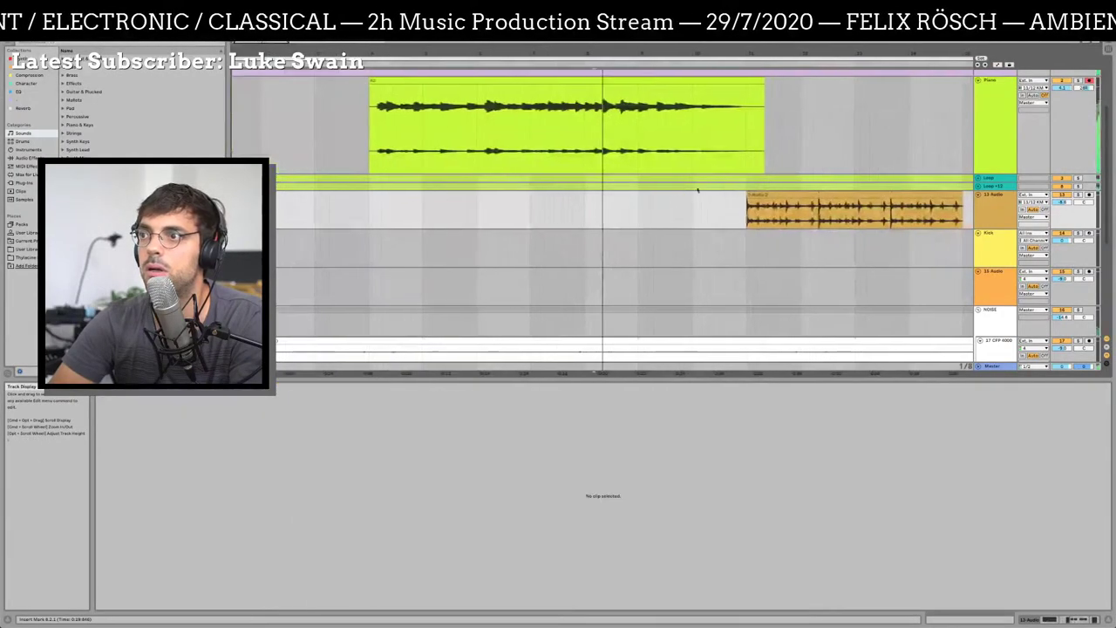
left_click(739, 201)
left_click_drag(740, 200, 697, 203)
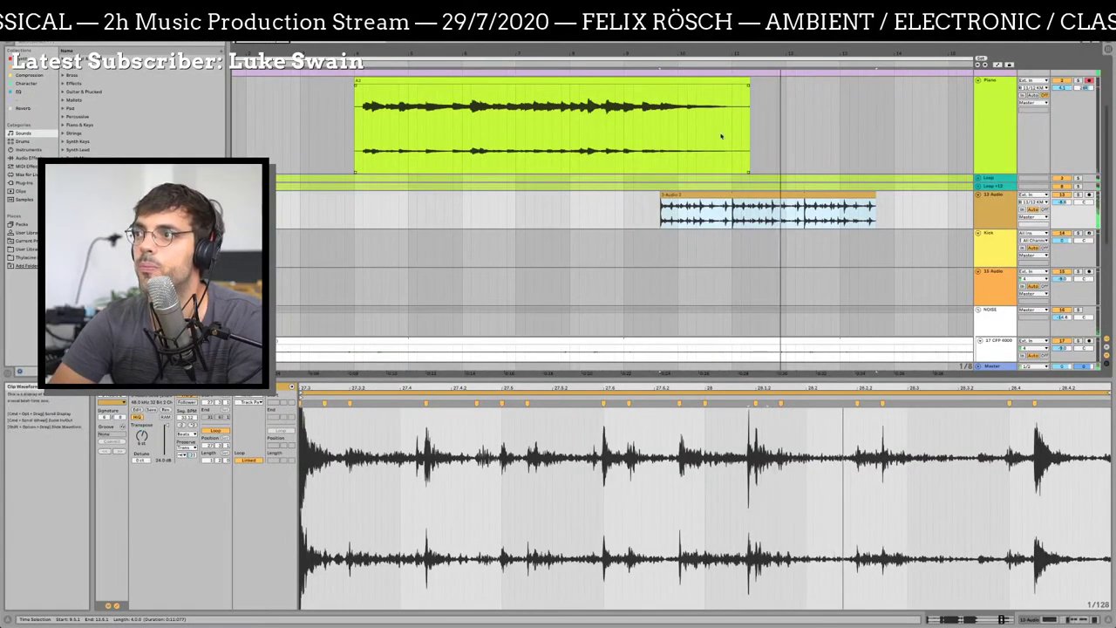
Select the fading end of the opening piano clip and duplicate it three times in a row
left_click(689, 138)
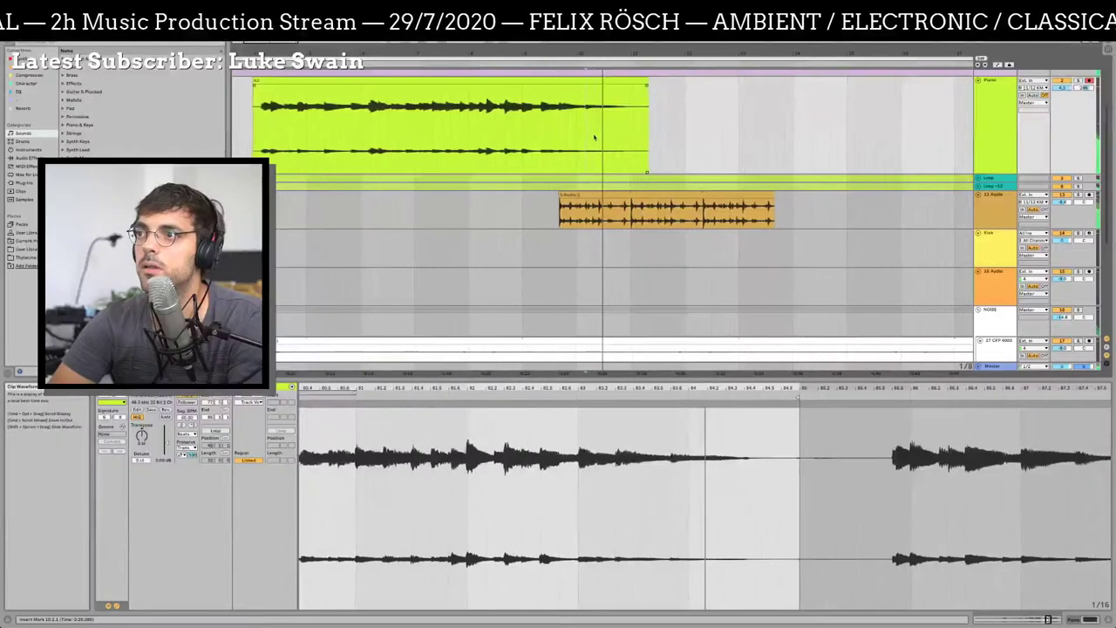
left_click_drag(567, 140, 601, 142)
key("super+d")
key("super+d")
key("super+d")
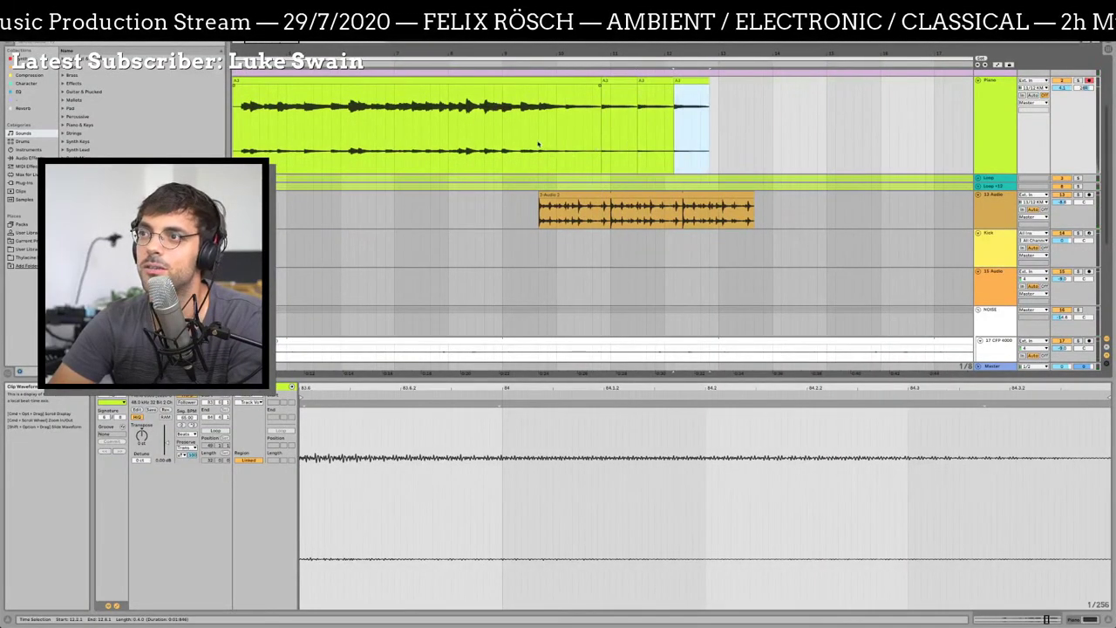
Copy kick clip B from the Session view and paste it at bar 11 on the Kick track
left_click(533, 144)
key("Tab")
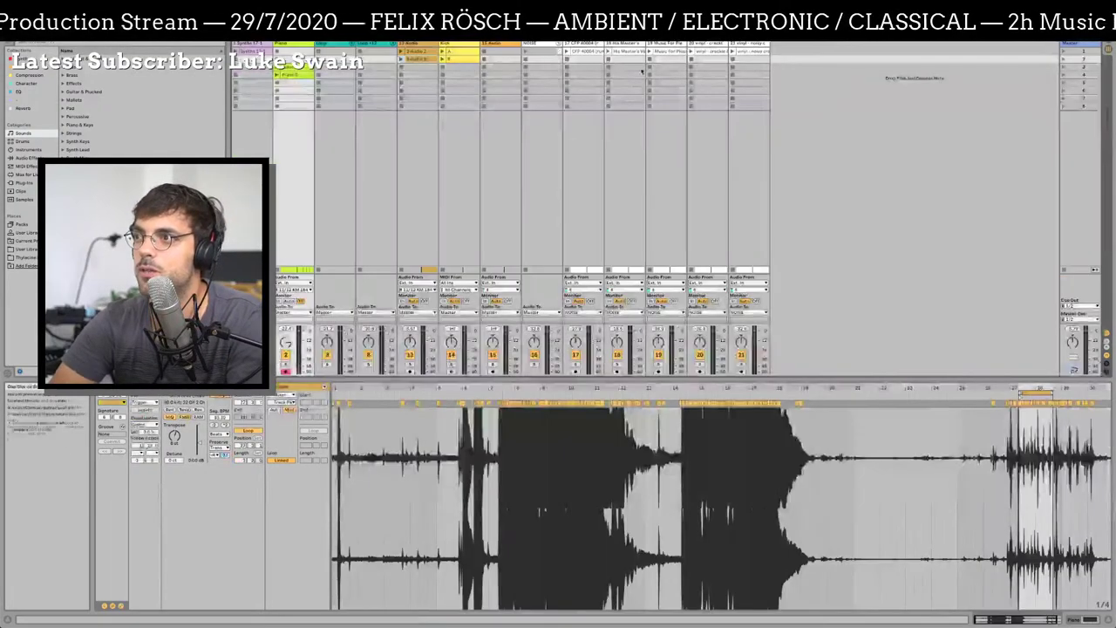
left_click(452, 58)
left_click(456, 64)
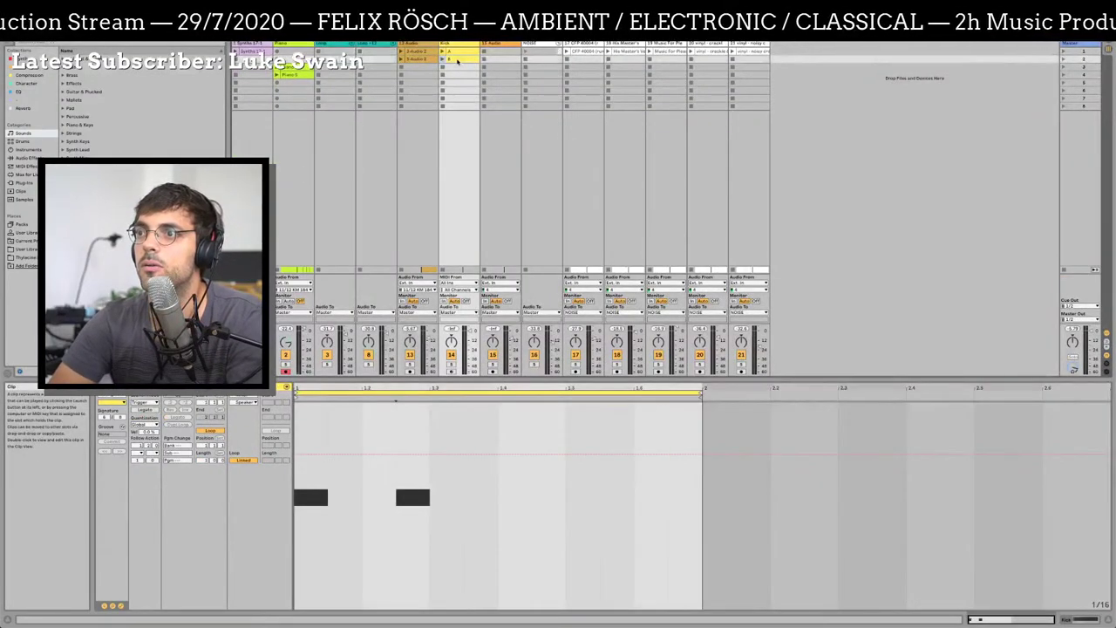
key("Tab")
left_click(610, 249)
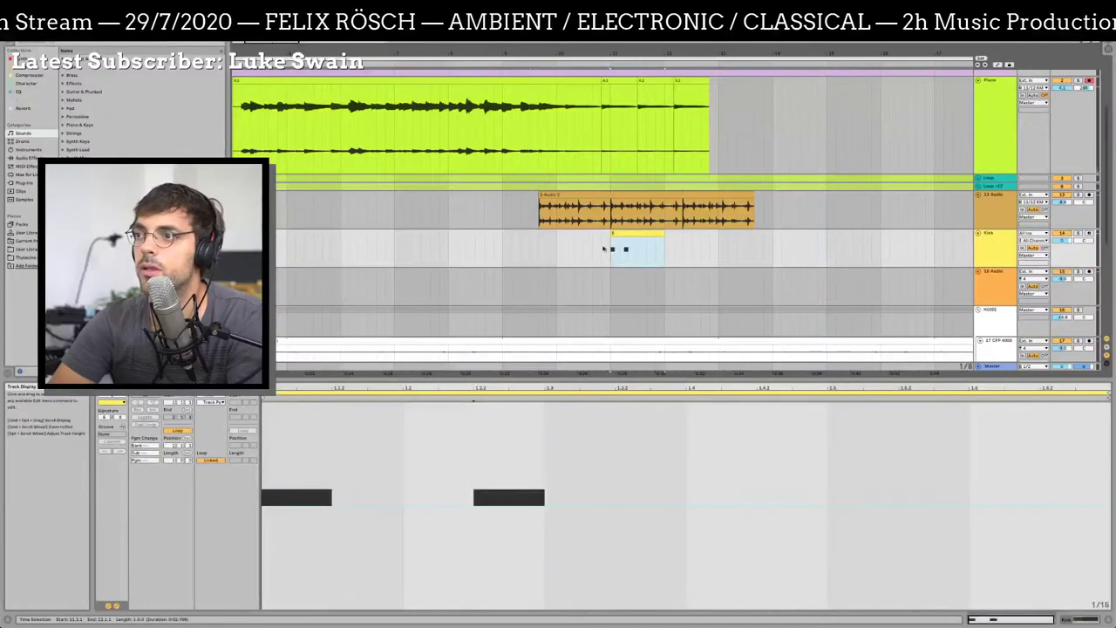
left_click_drag(624, 239, 622, 234)
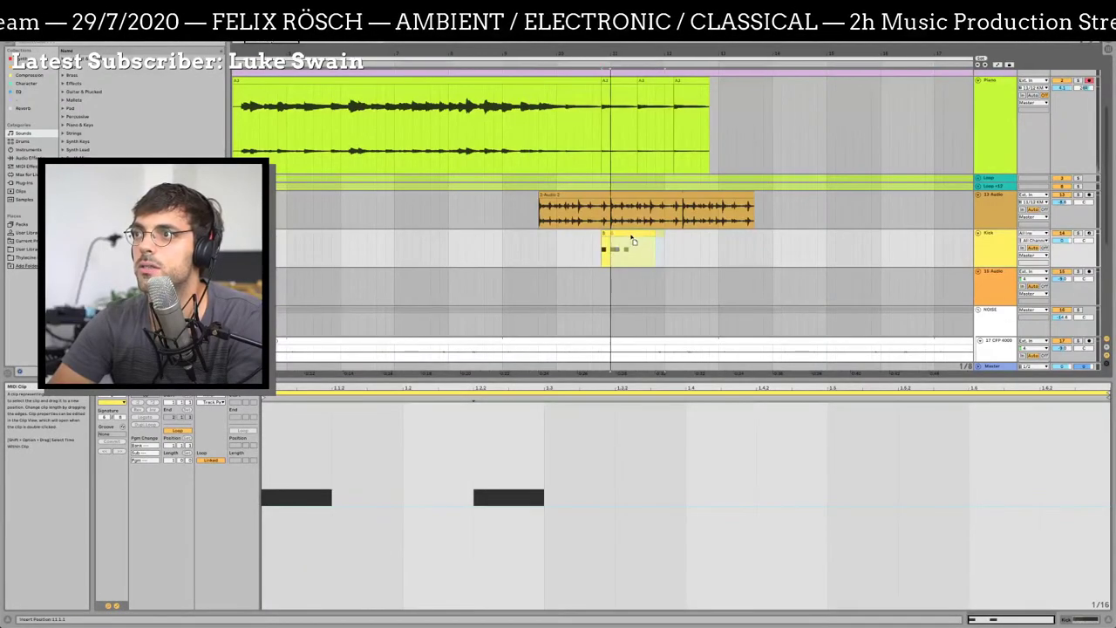
Play the arrangement through the new audio loop and kick clip to check them against the piano phrase
left_click(475, 241)
key("space")
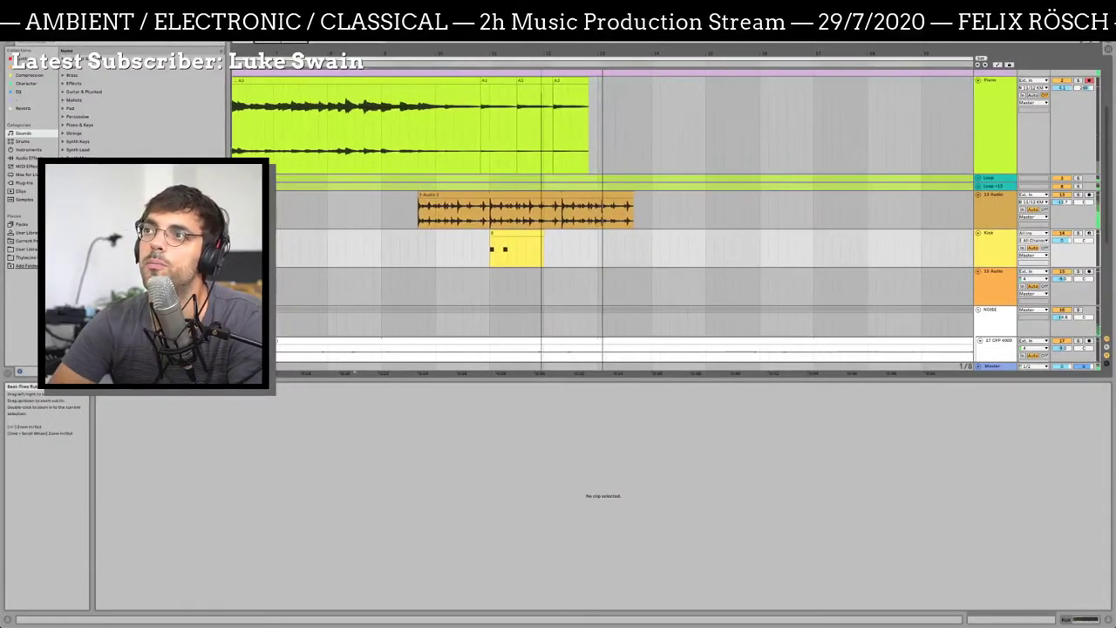
left_click_drag(418, 80, 418, 68)
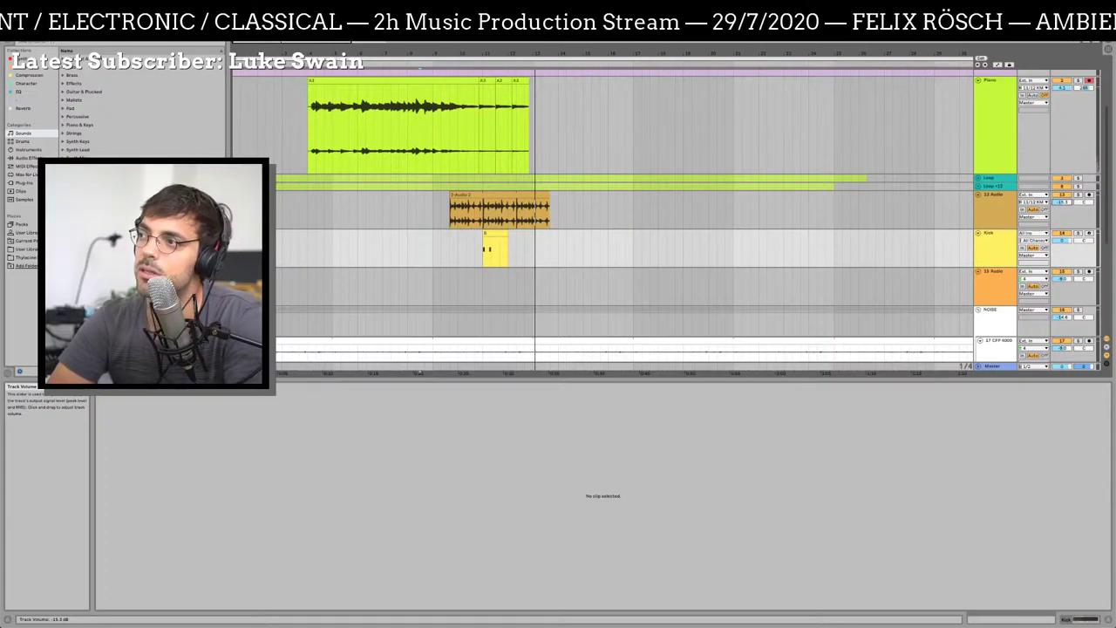
left_click(401, 210)
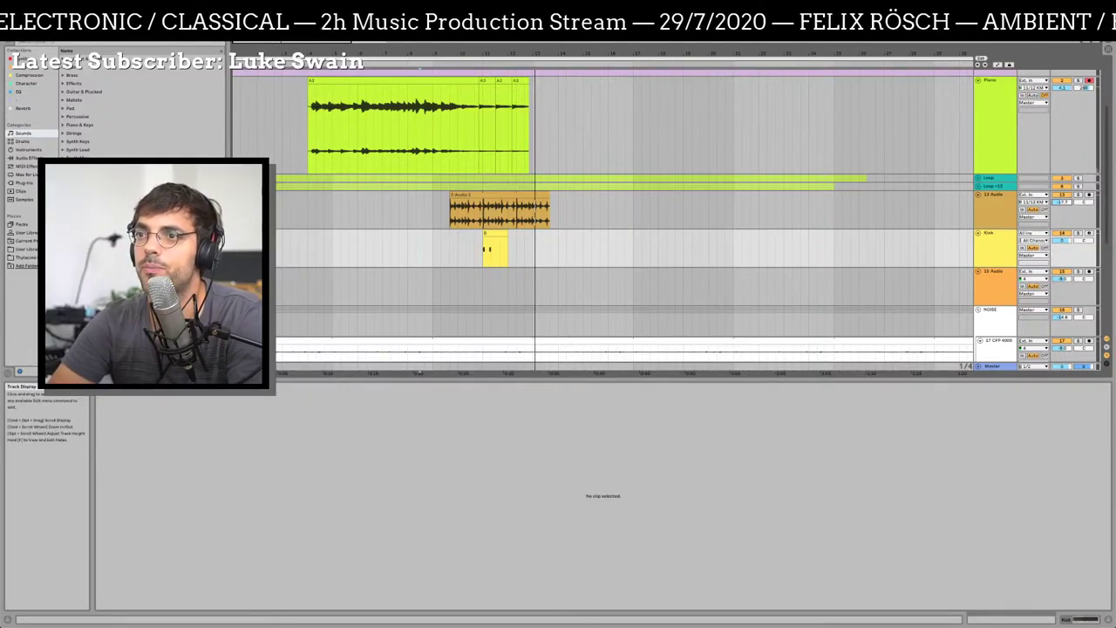
Move kick clip B on the Kick track to start at bar 13
left_click_drag(419, 194, 448, 262)
left_click(386, 209)
left_click_drag(307, 209, 277, 209)
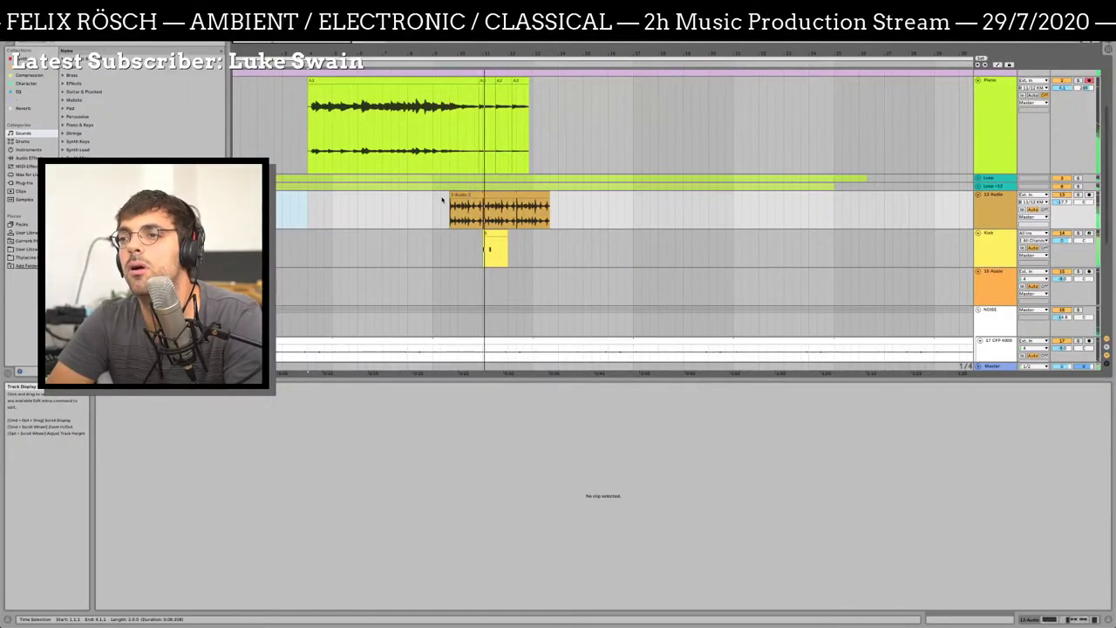
left_click(492, 235)
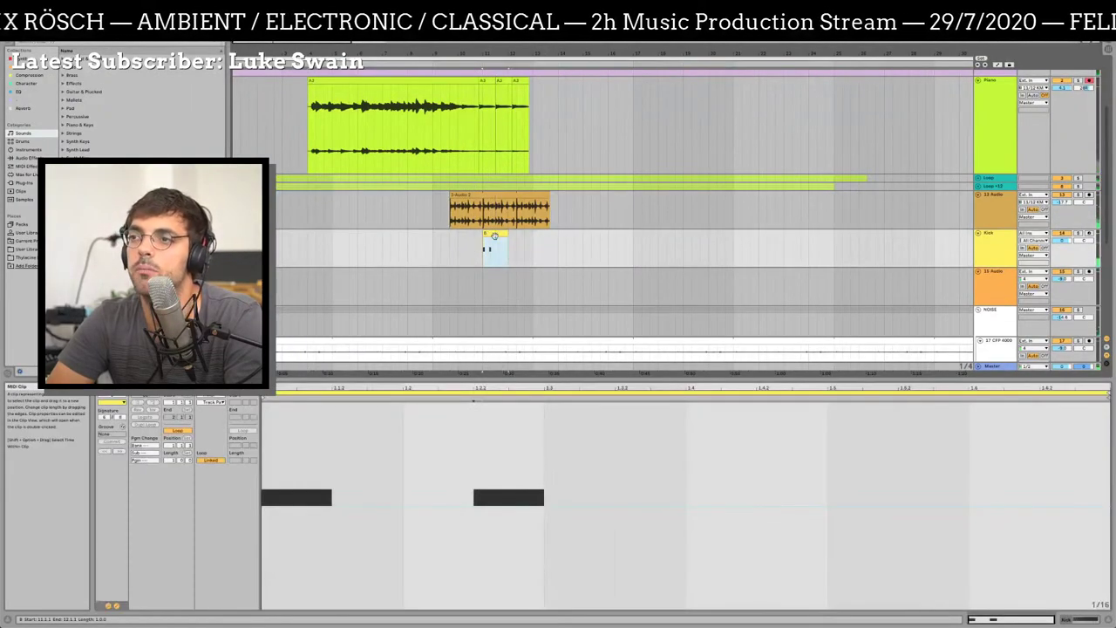
left_click_drag(515, 244, 553, 246)
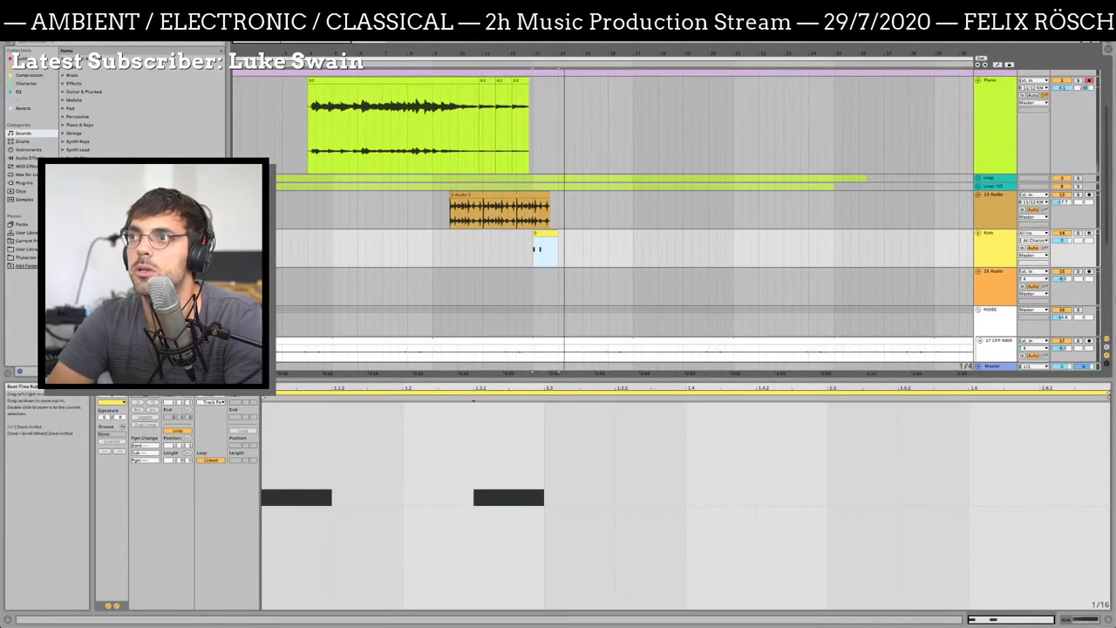
Replace the opening piano phrase at bar 4 with a copy of piano clip A4 and play it back
left_click_drag(561, 57, 540, 39)
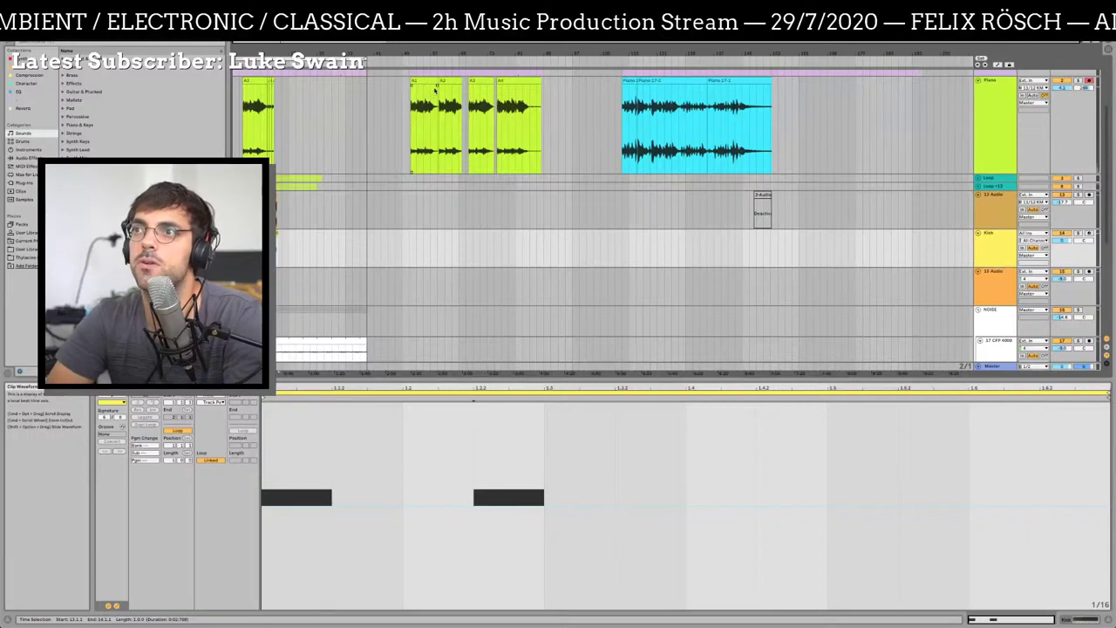
left_click(471, 98)
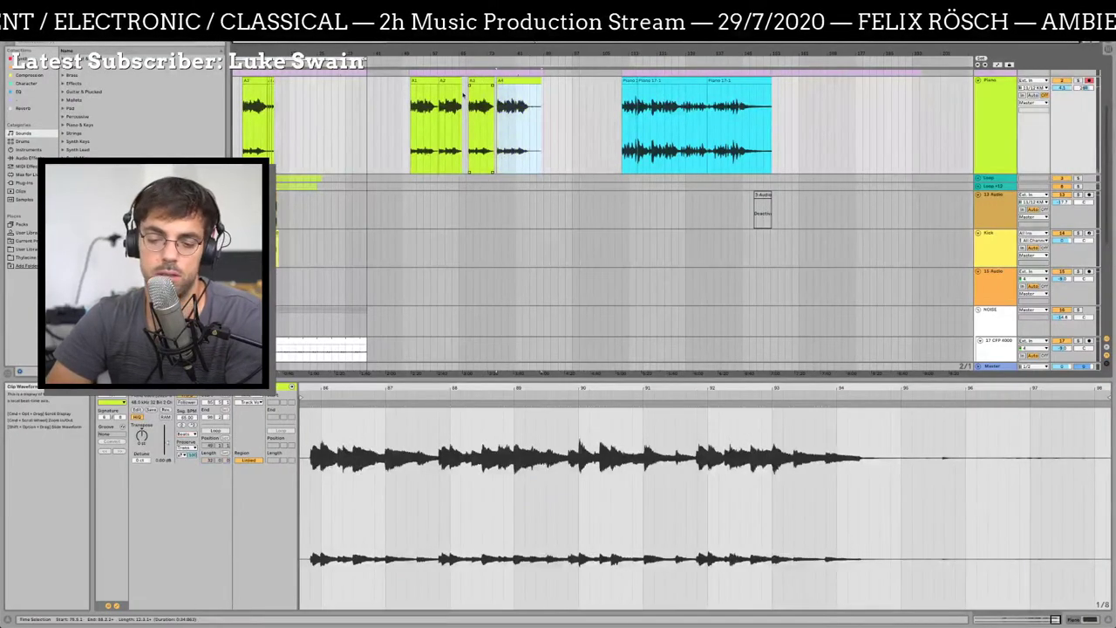
left_click(251, 86)
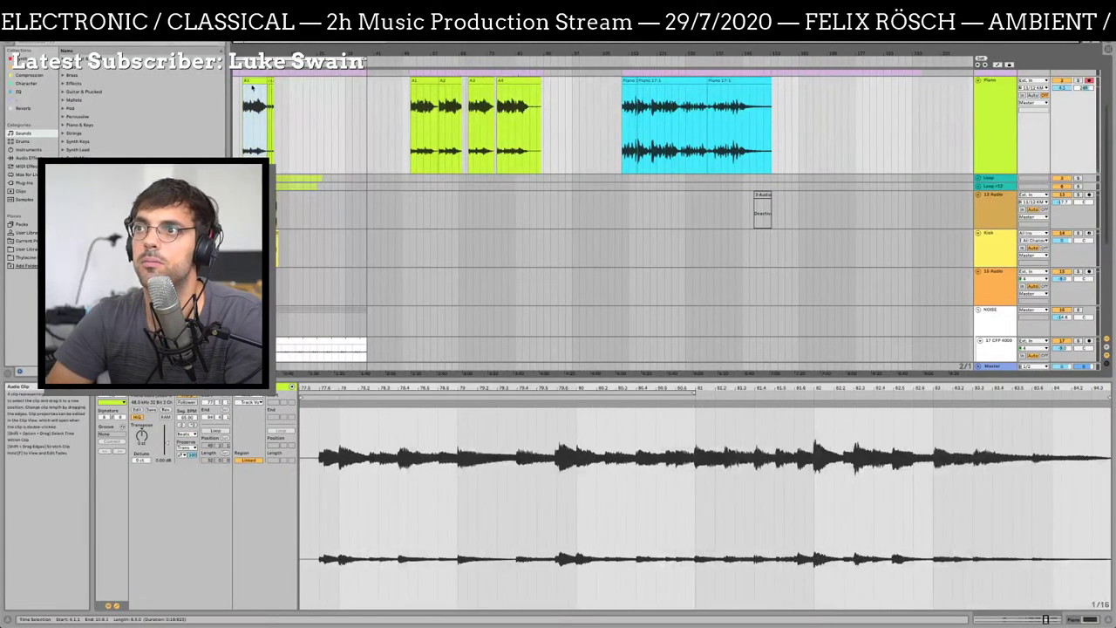
left_click_drag(273, 96, 293, 116)
key("space")
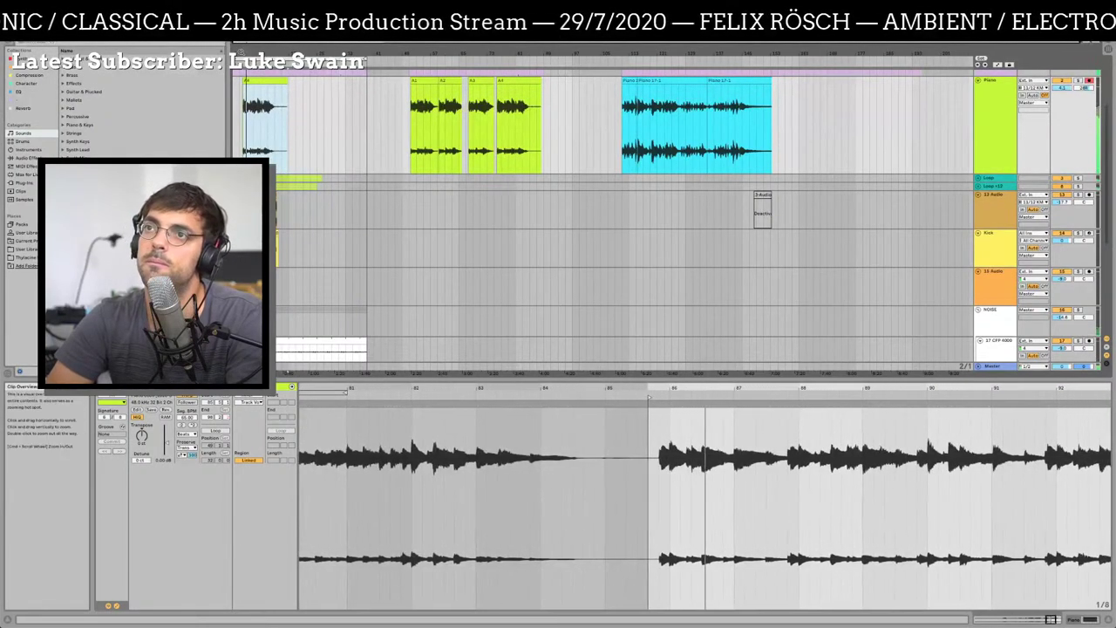
key("plus")
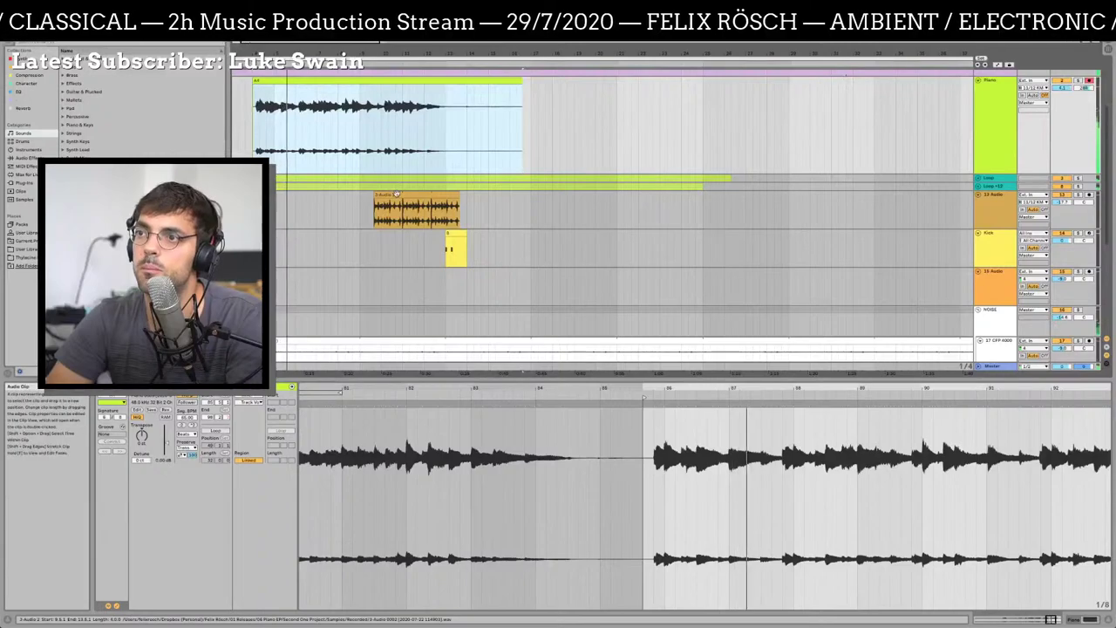
Shift the percussion loop on the 13 Audio track to start at 11.3.1, ahead of the kick clip
left_click_drag(396, 203, 448, 210)
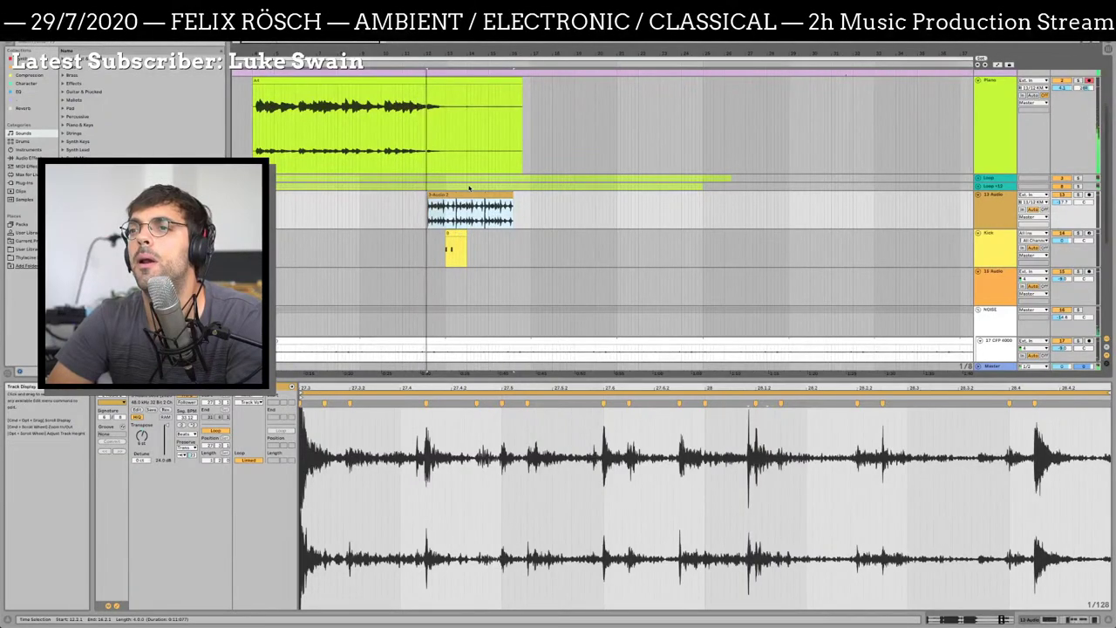
left_click_drag(434, 197, 416, 197)
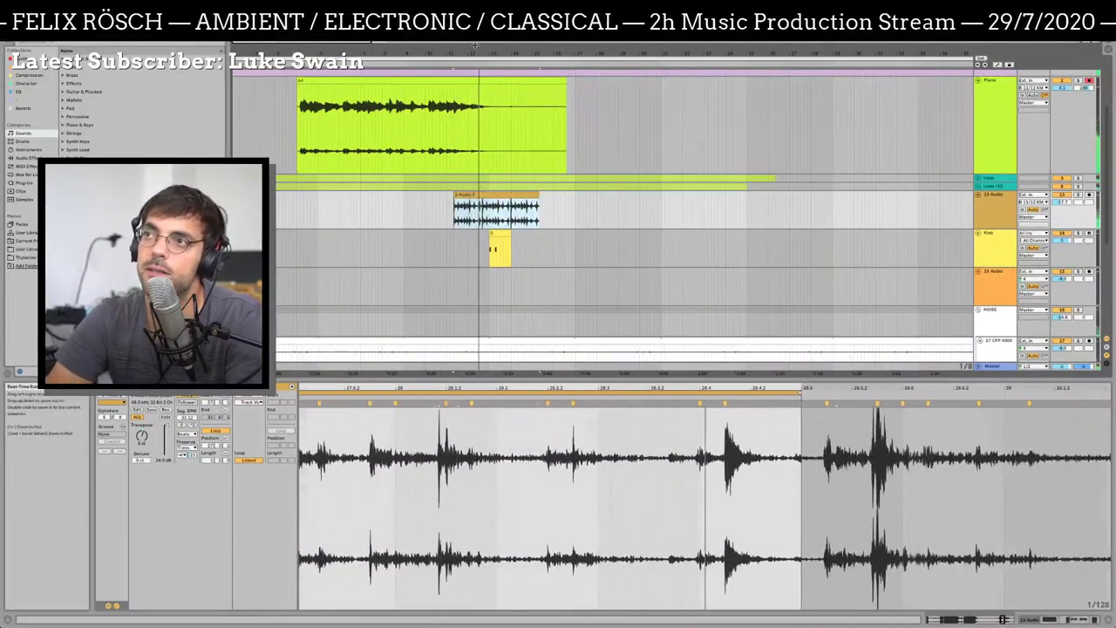
left_click_drag(476, 54, 477, 105)
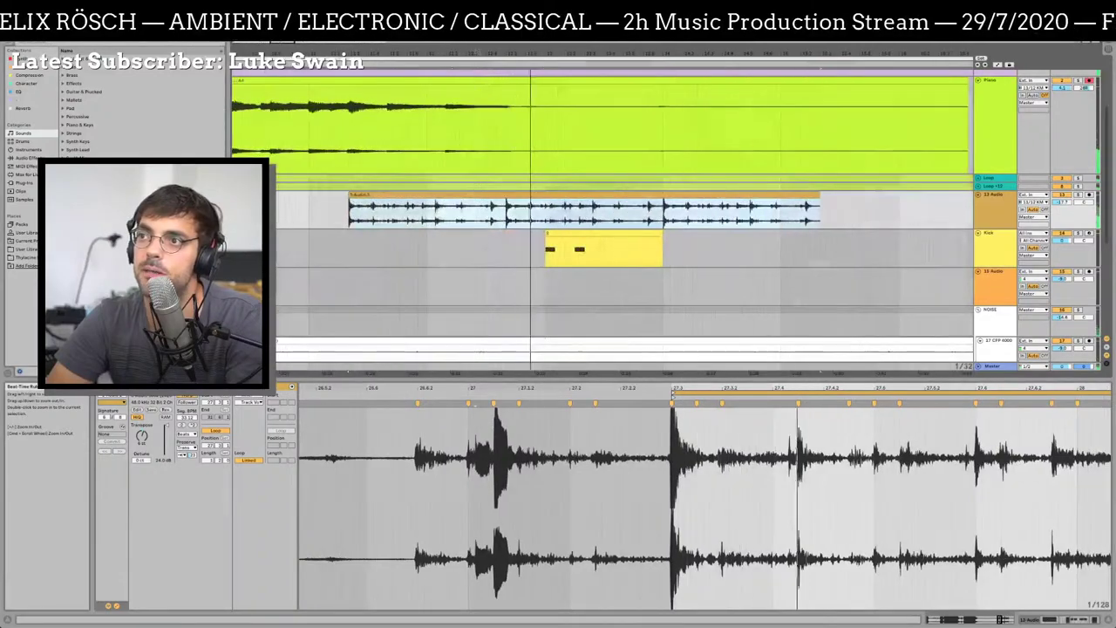
Add a short fade-in at the start of the percussion loop and play the arrangement to check its entry
left_click(357, 203)
left_click(284, 208)
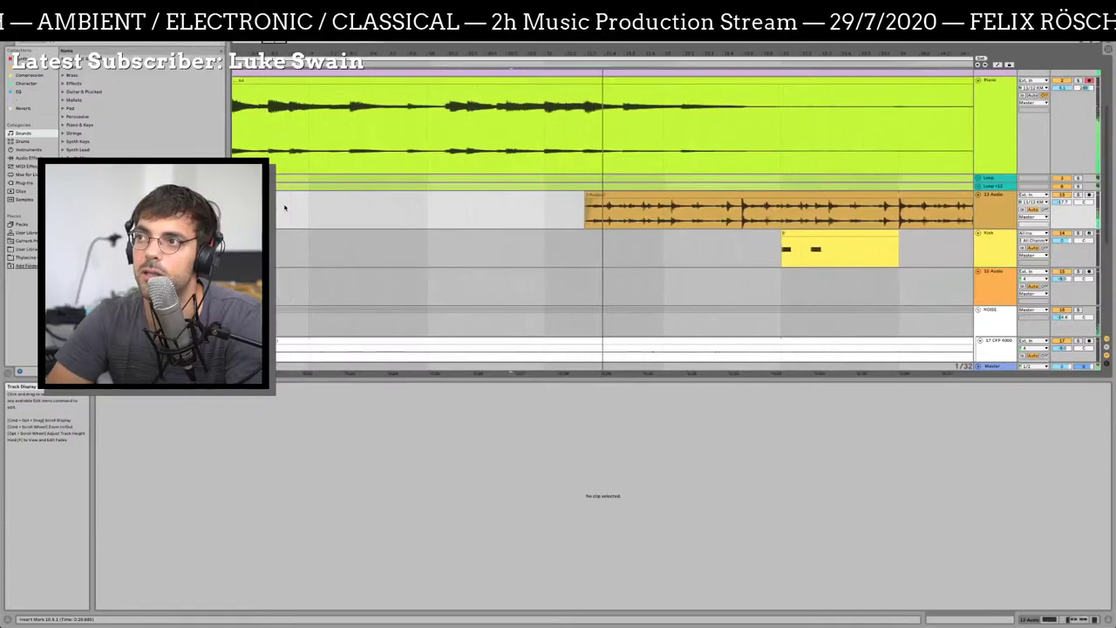
scroll(307, 214, "down", 6)
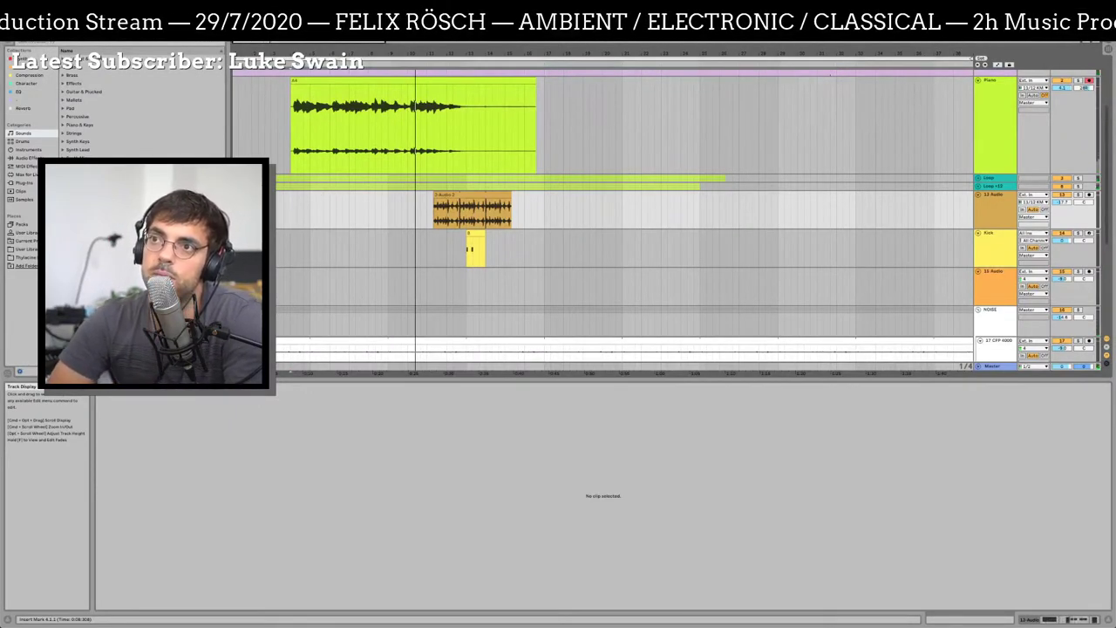
left_click(242, 157)
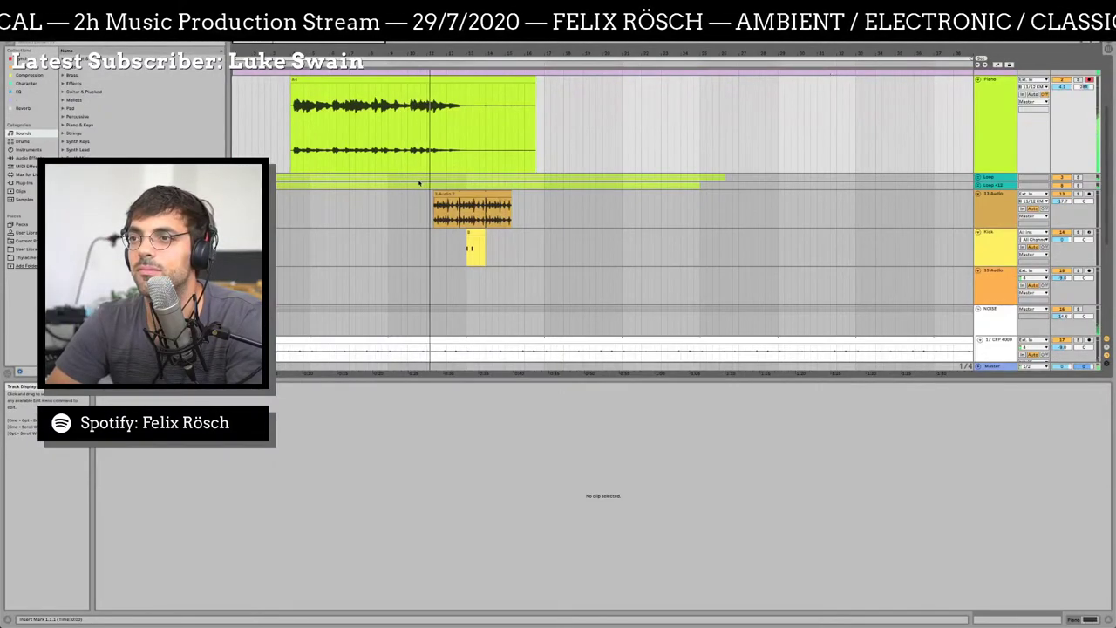
Move the percussion loop on the 13 Audio track to start at 11.5.1 and play its entry
left_click_drag(446, 52, 445, 95)
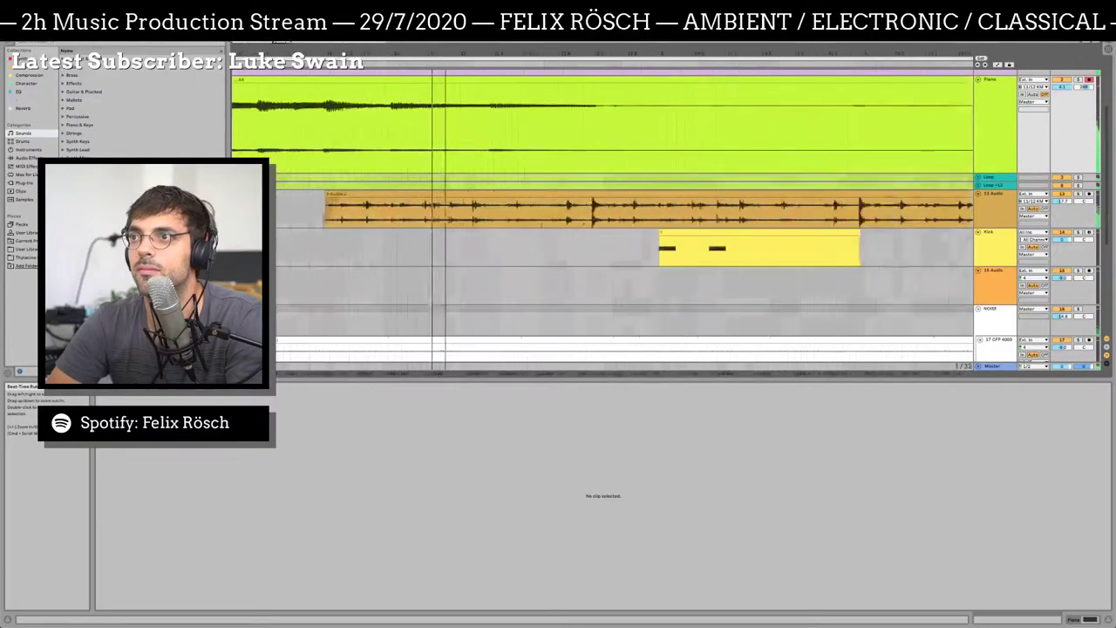
left_click(511, 208)
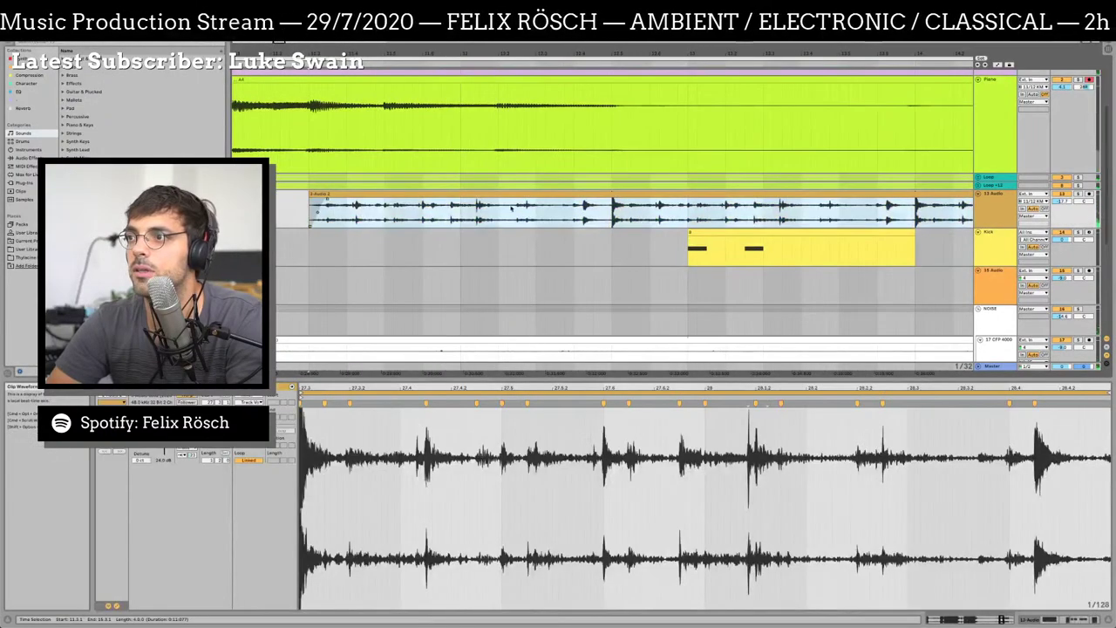
left_click_drag(415, 202, 491, 202)
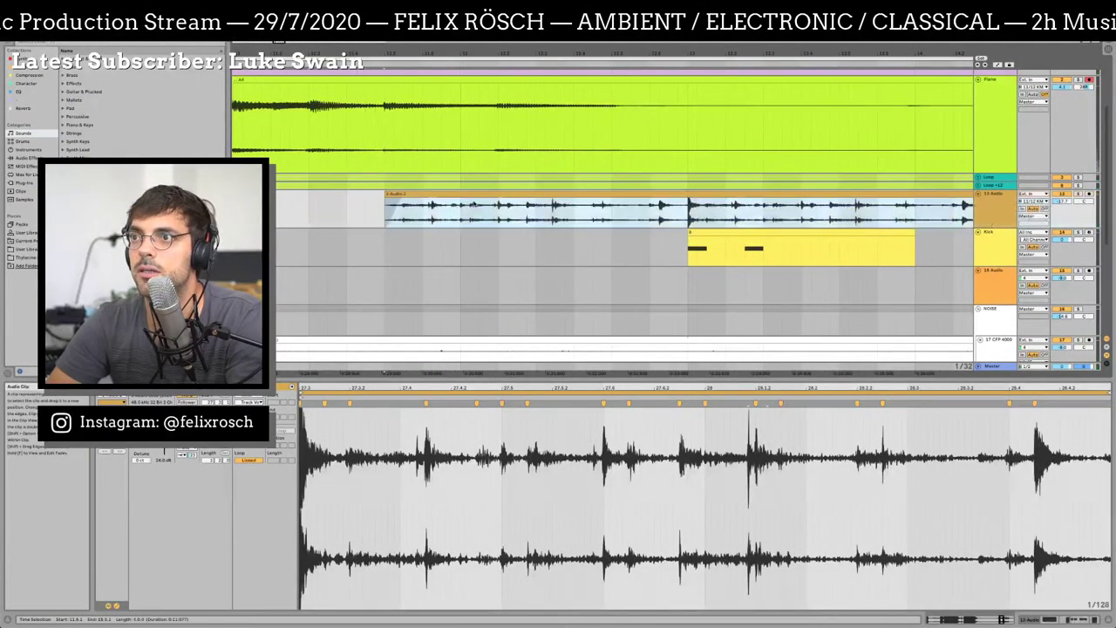
left_click(308, 212)
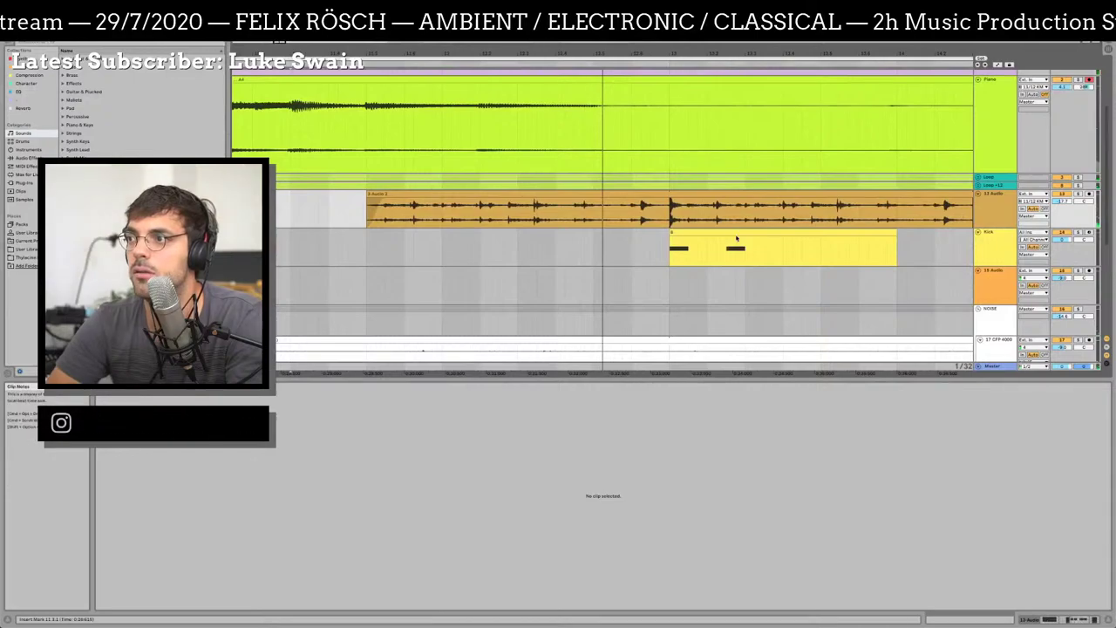
Move kick clip B to start at 12.5.1 and shift its second hit closer to the first
left_click(673, 240)
left_click(612, 253)
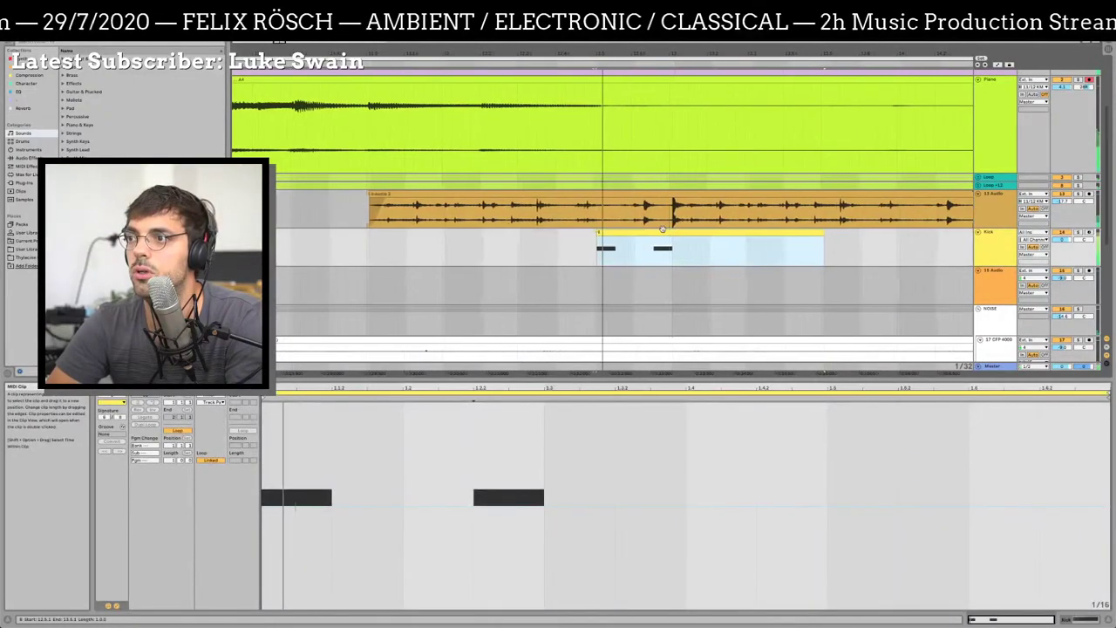
left_click(613, 239)
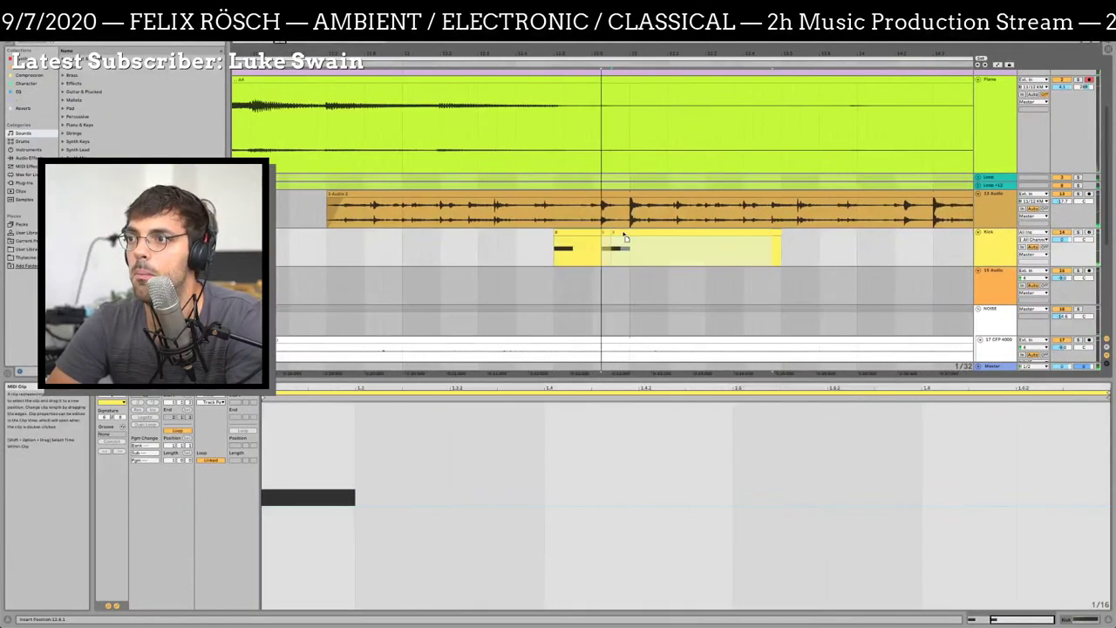
left_click(515, 256)
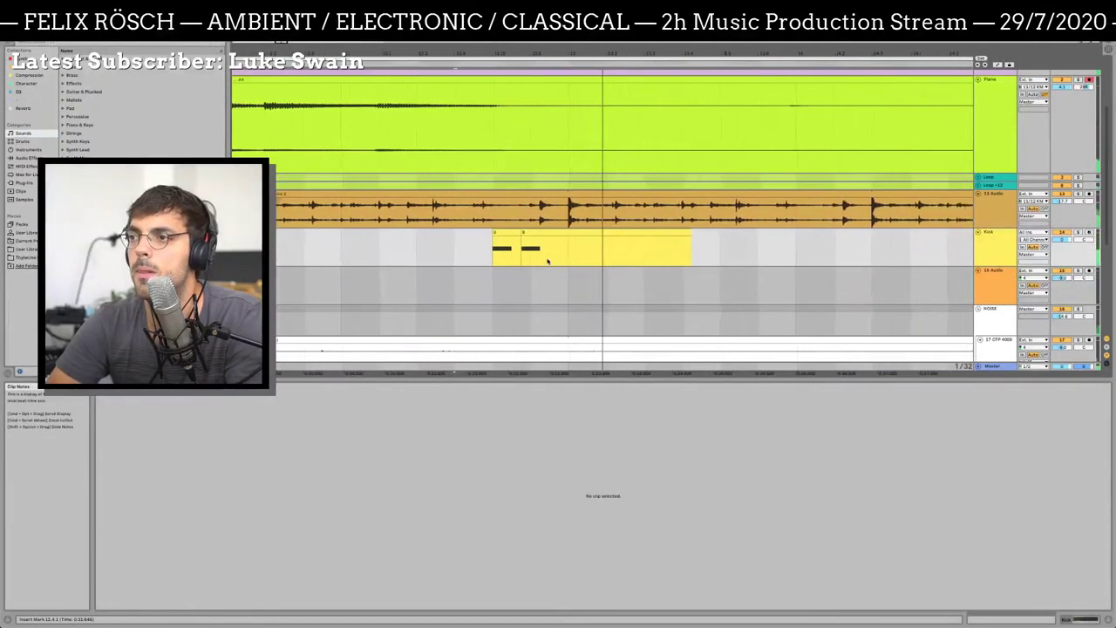
Copy the tightened pair of kick hits and paste it at 14.3.1 on the Kick track
left_click(415, 252)
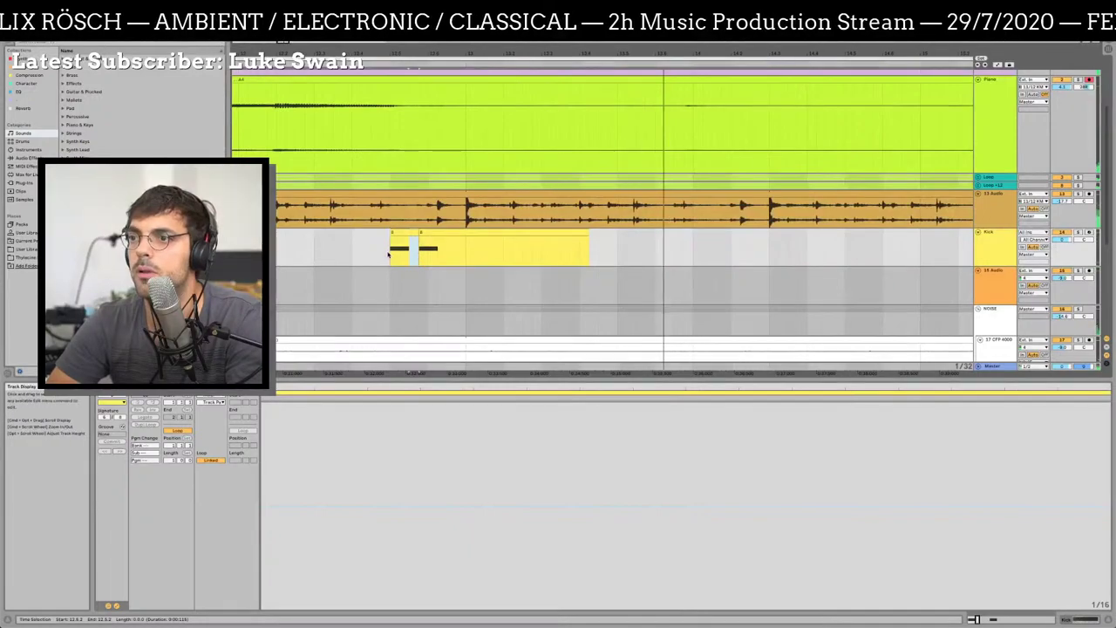
left_click(389, 254)
left_click_drag(394, 253, 466, 254)
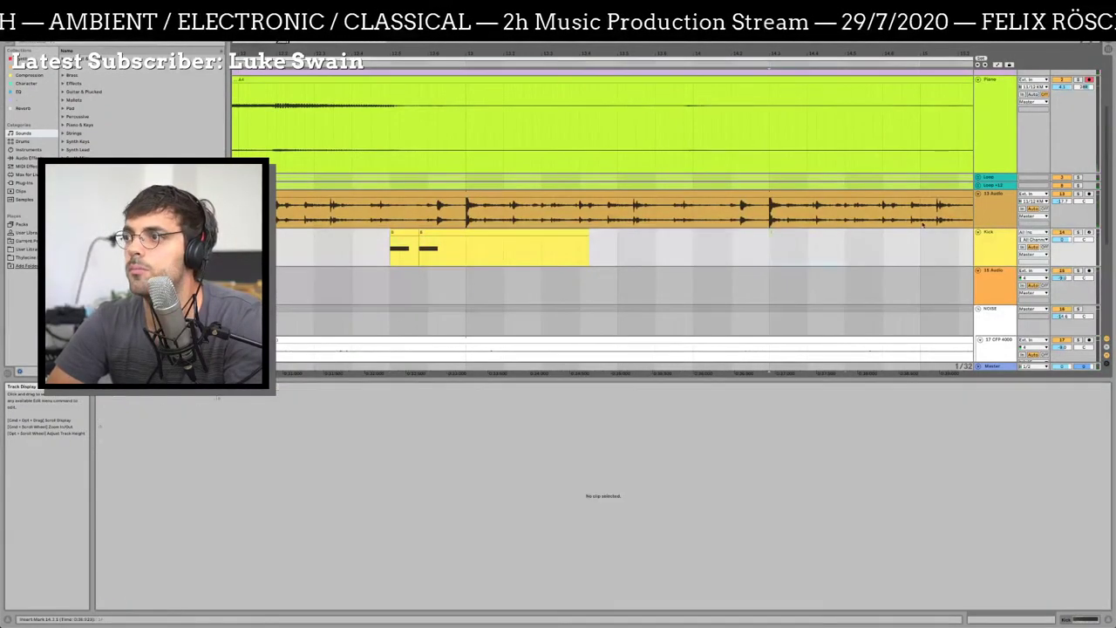
left_click_drag(731, 54, 728, 39)
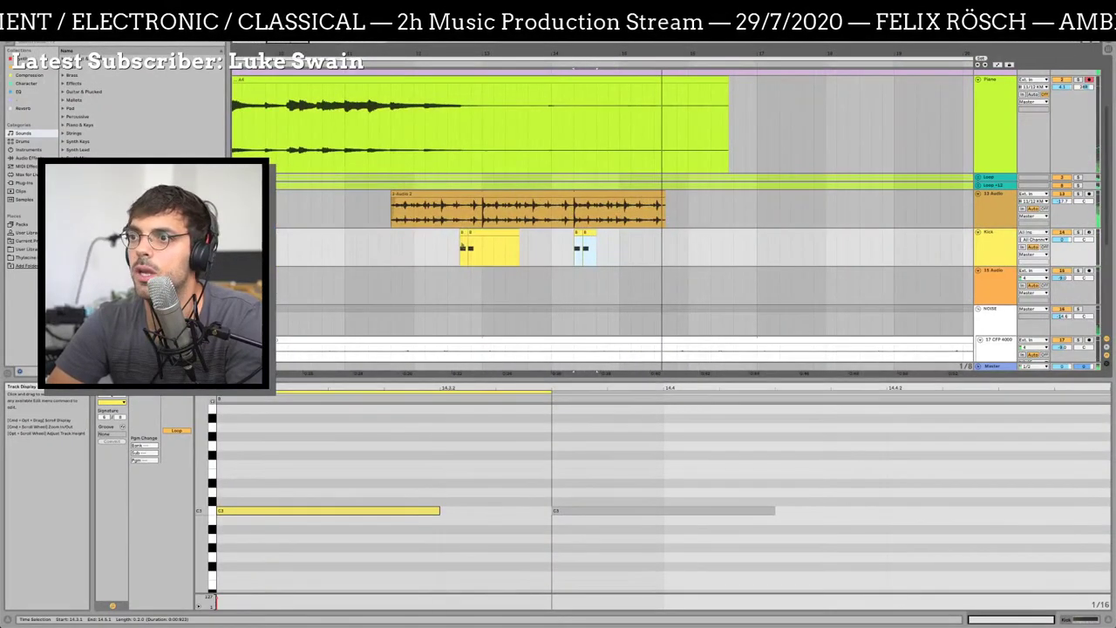
Consolidate the kick pieces into two clips, one from 12.5.1 to 14.3.1 and one from there to the percussion loop's end
left_click_drag(462, 237, 571, 263)
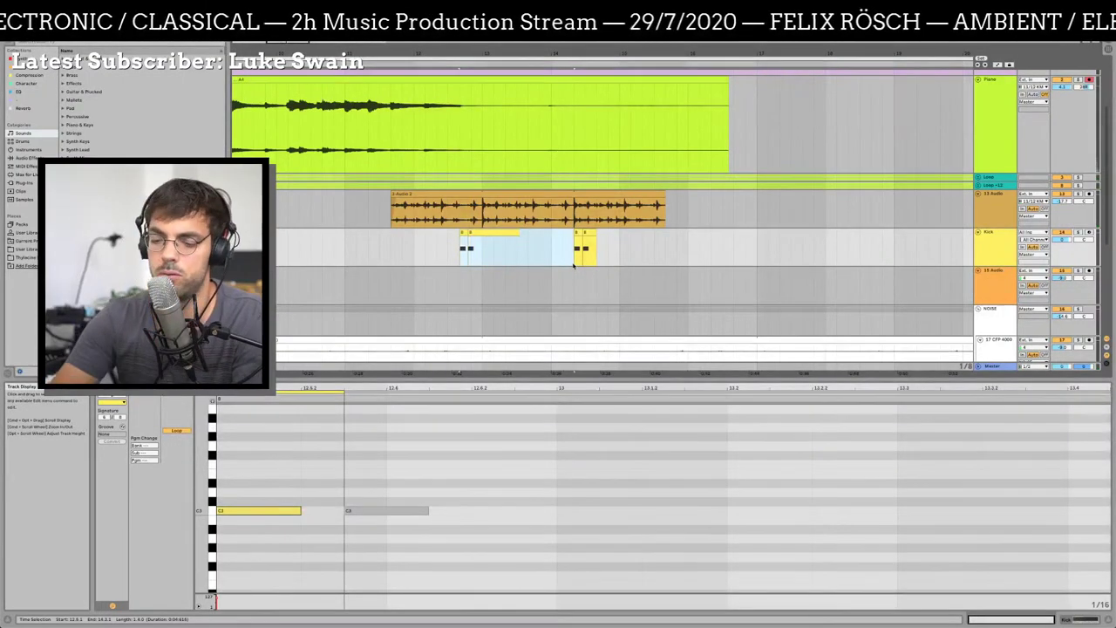
key("super+j")
key("space")
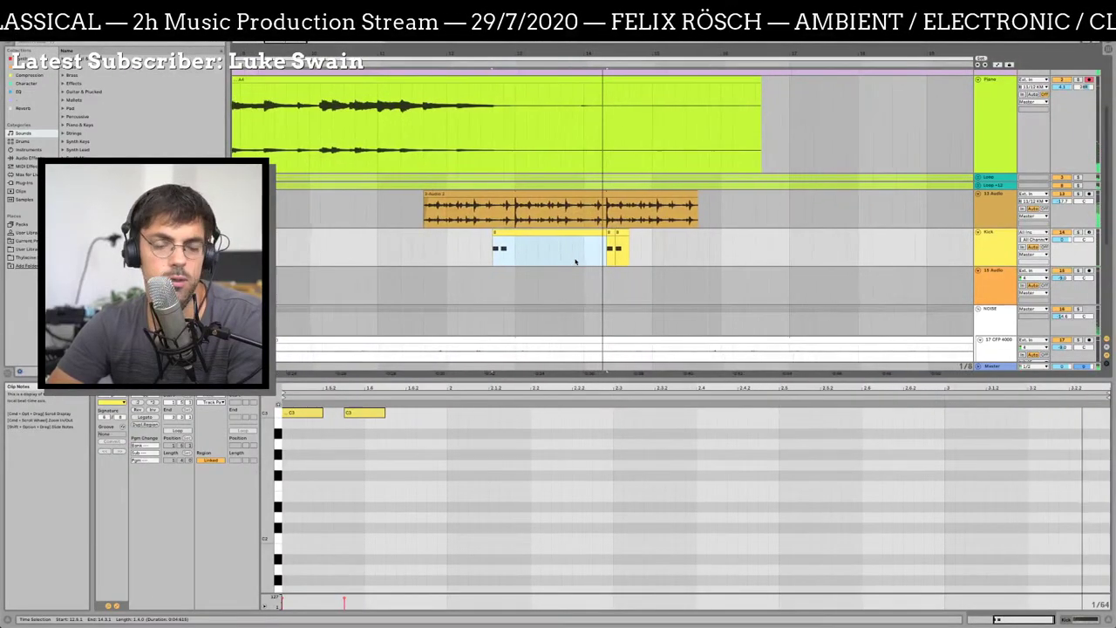
left_click(572, 240)
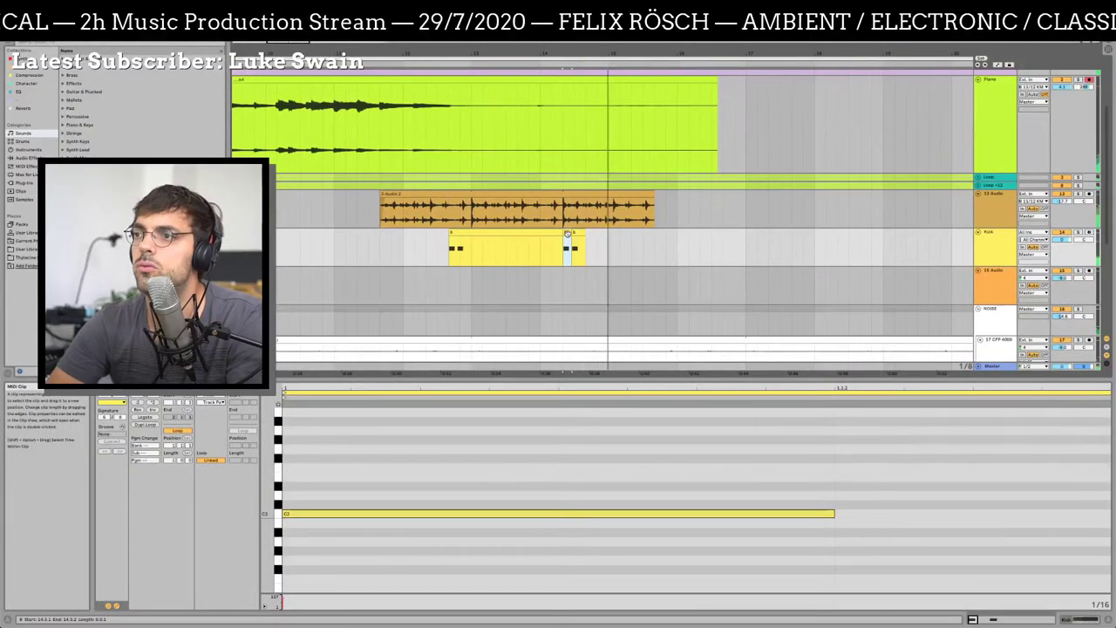
left_click(653, 250, "shift")
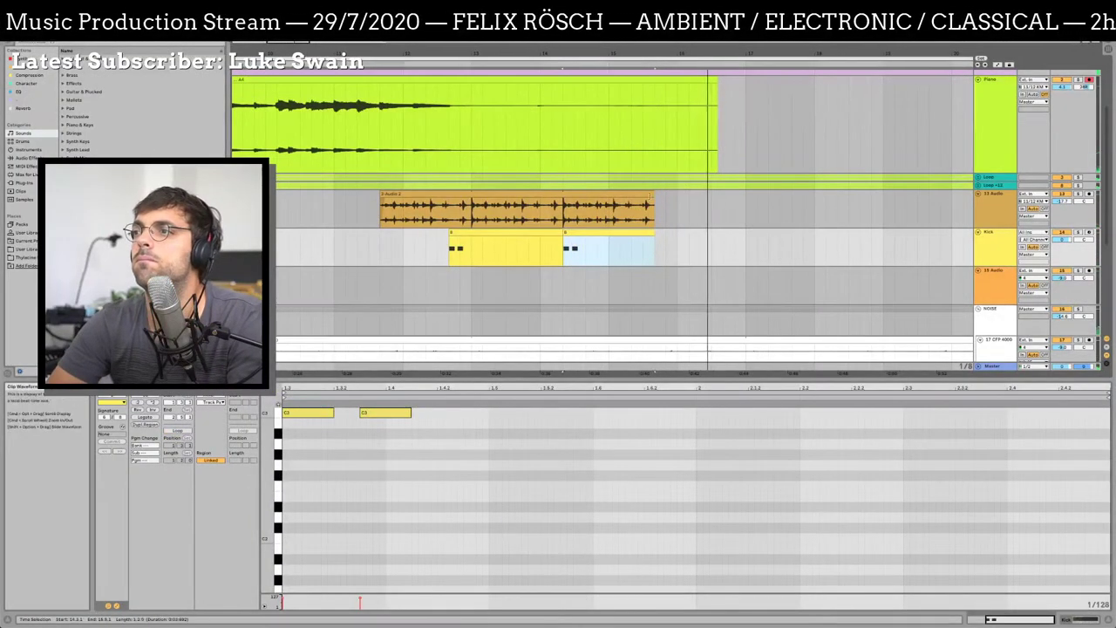
Delete the tail of piano clip A4 from bar 13 onward and play the end of the phrase
left_click(459, 123)
scroll(473, 128, "left", 3)
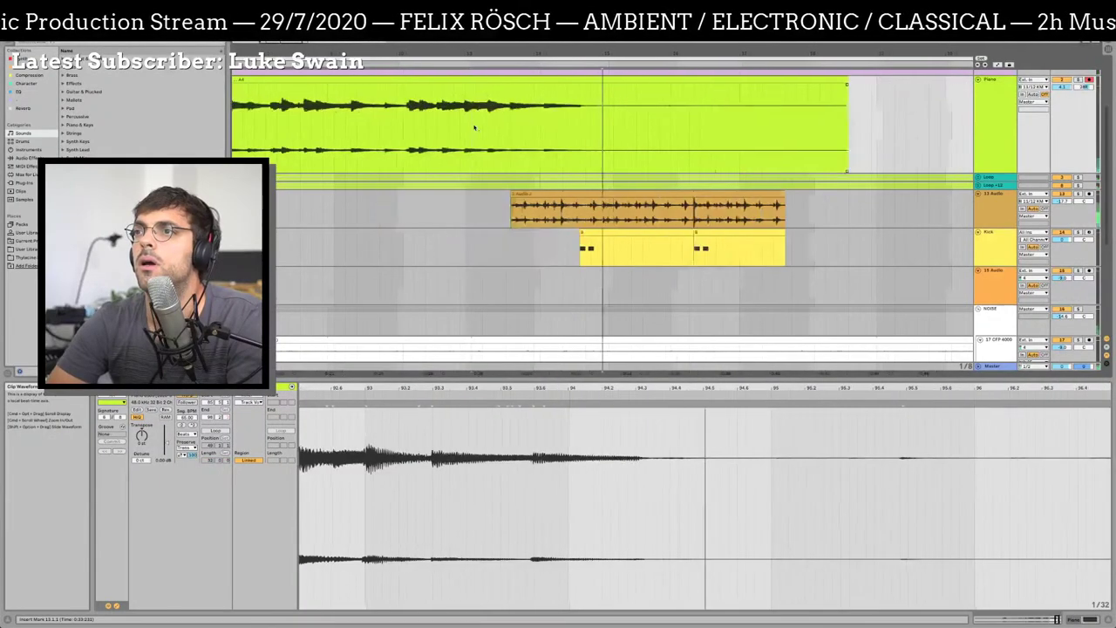
left_click(809, 80, "shift")
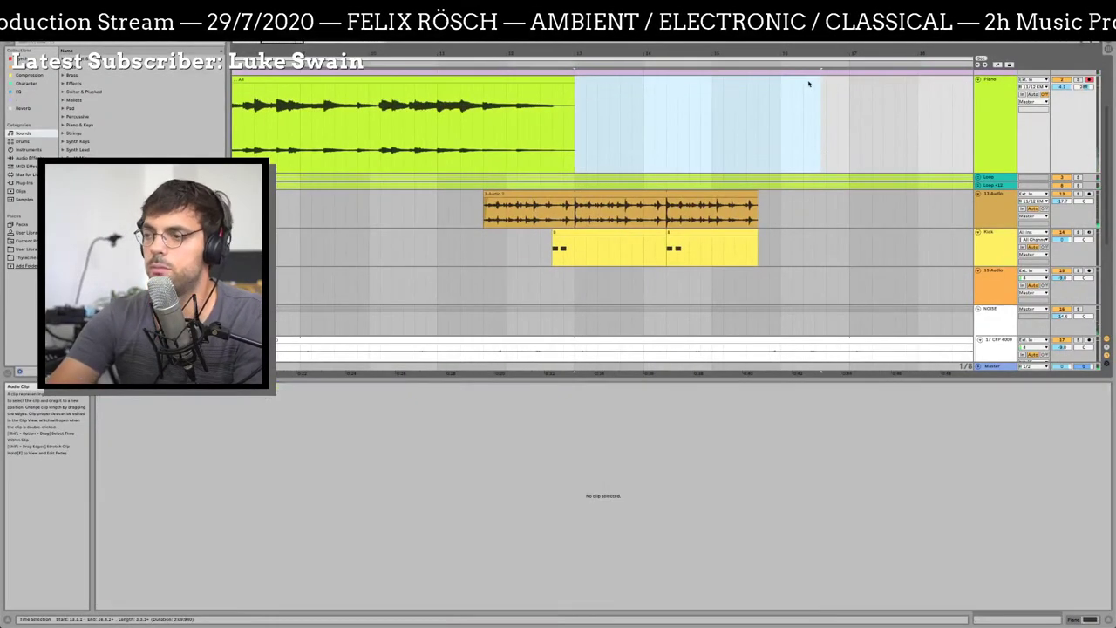
left_click_drag(604, 56, 602, 43)
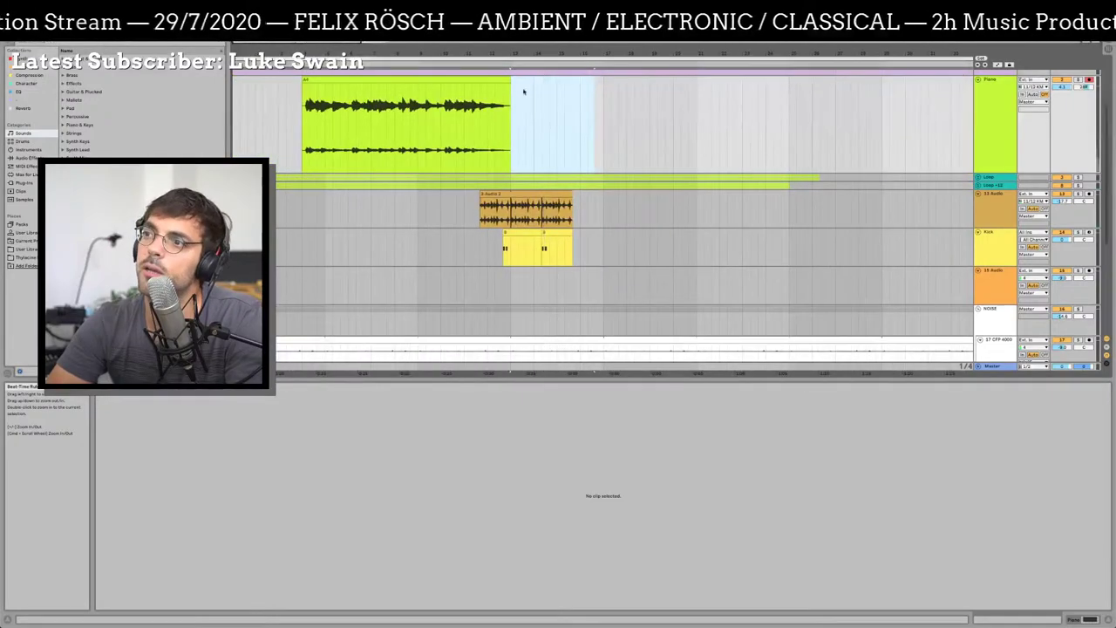
left_click(438, 145)
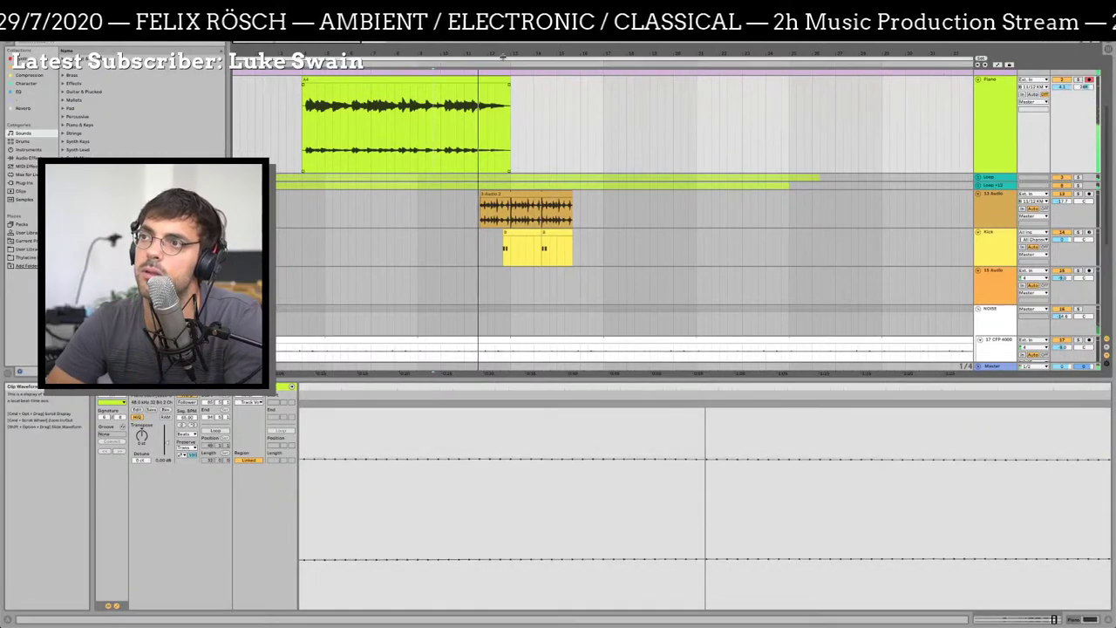
Duplicate the last piano note, from 12.2.1 to 12.5.1, repeatedly until it reaches the end of the percussion loop
left_click_drag(484, 53, 484, 93)
left_click(425, 125)
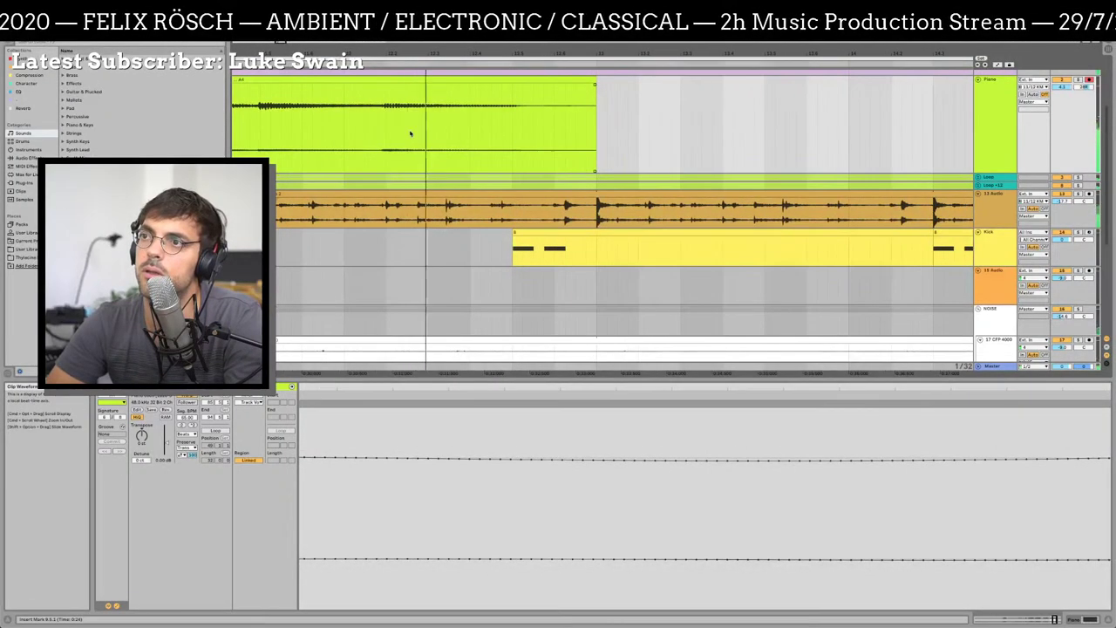
left_click_drag(381, 133, 466, 142)
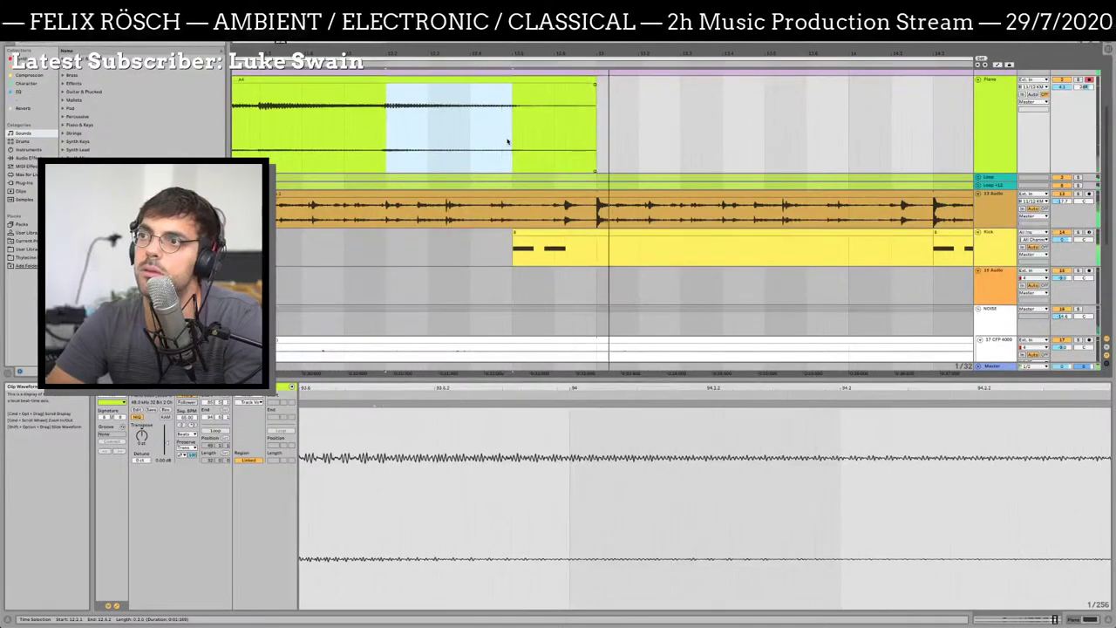
key("ctrl+d")
key("ctrl+d")
key("ctrl+d")
key("ctrl+d")
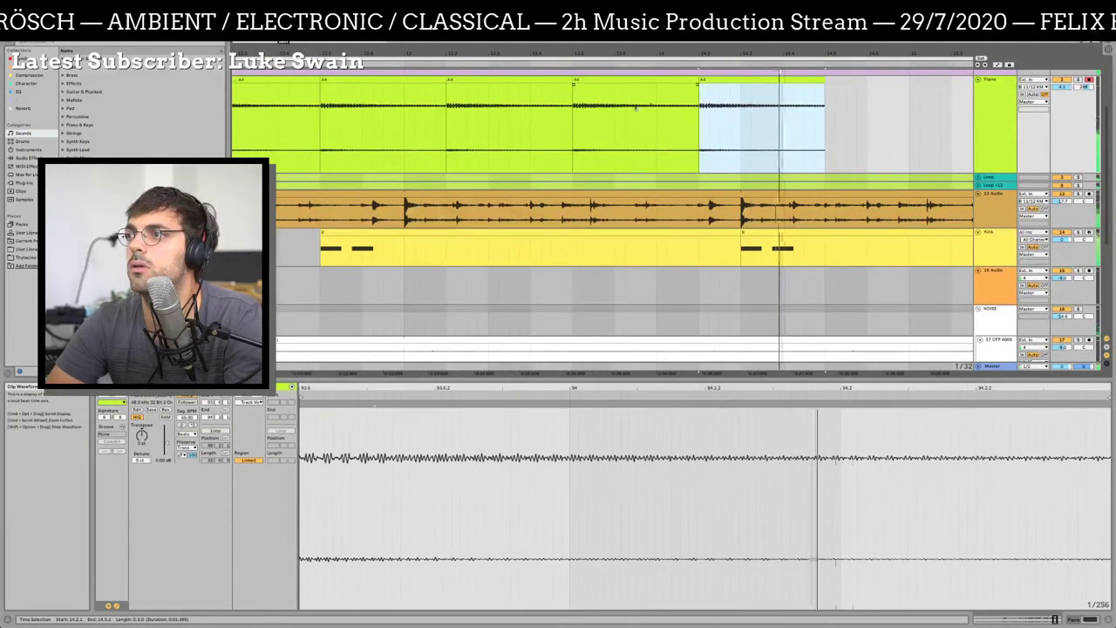
key("ctrl+d")
left_click_drag(843, 54, 586, 123)
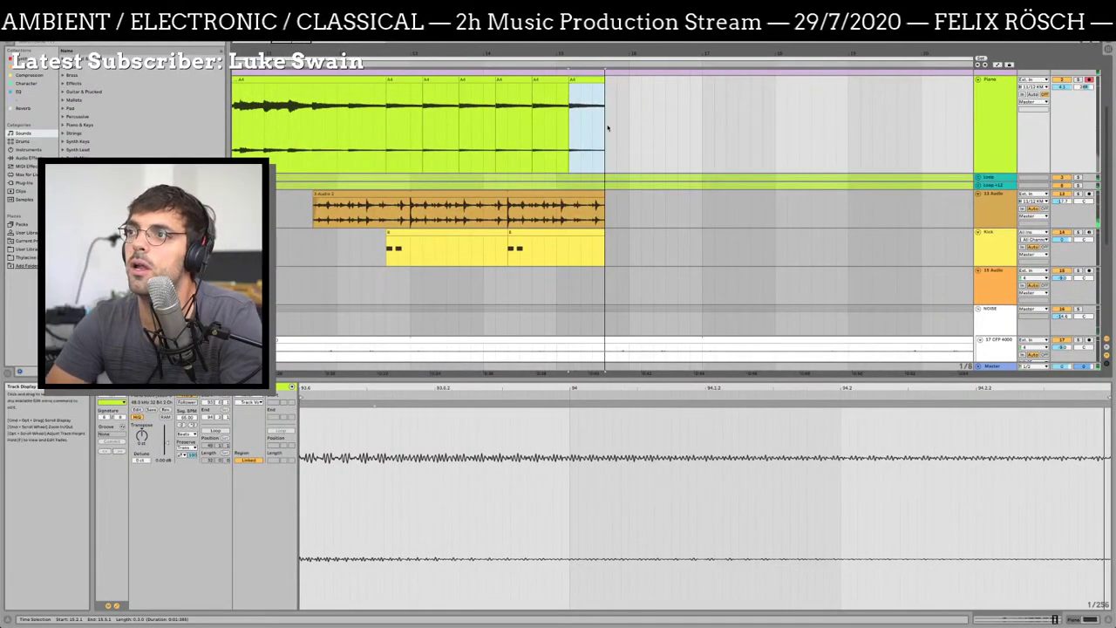
Play the arrangement from bar 4 to check the repeated piano note against the percussion loop and kick
left_click(421, 123)
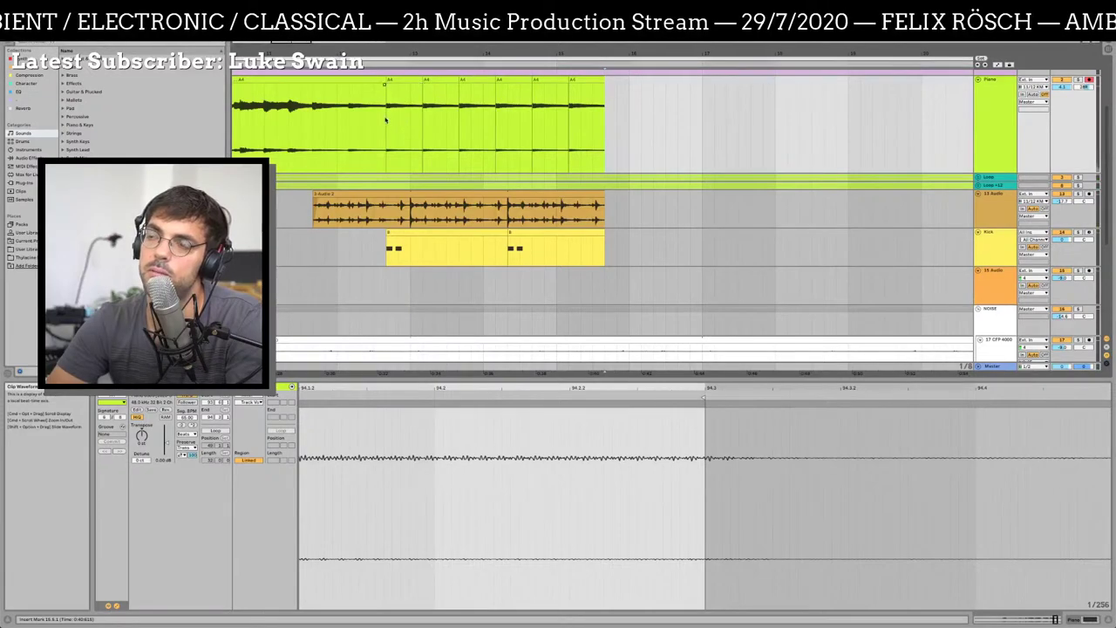
left_click_drag(386, 120, 605, 250)
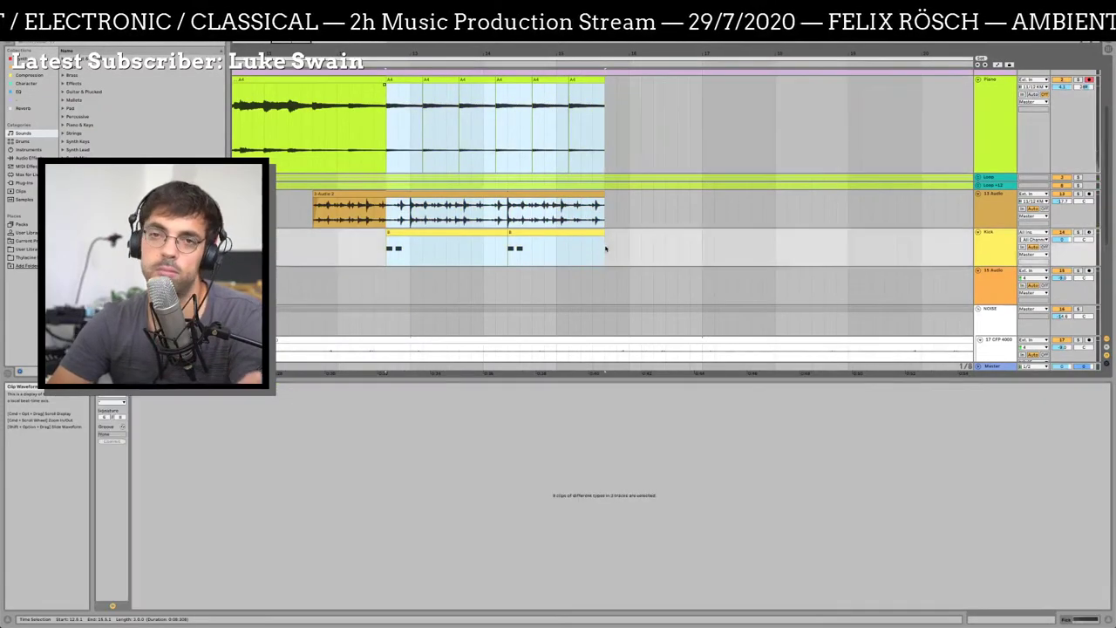
left_click_drag(596, 54, 610, 36)
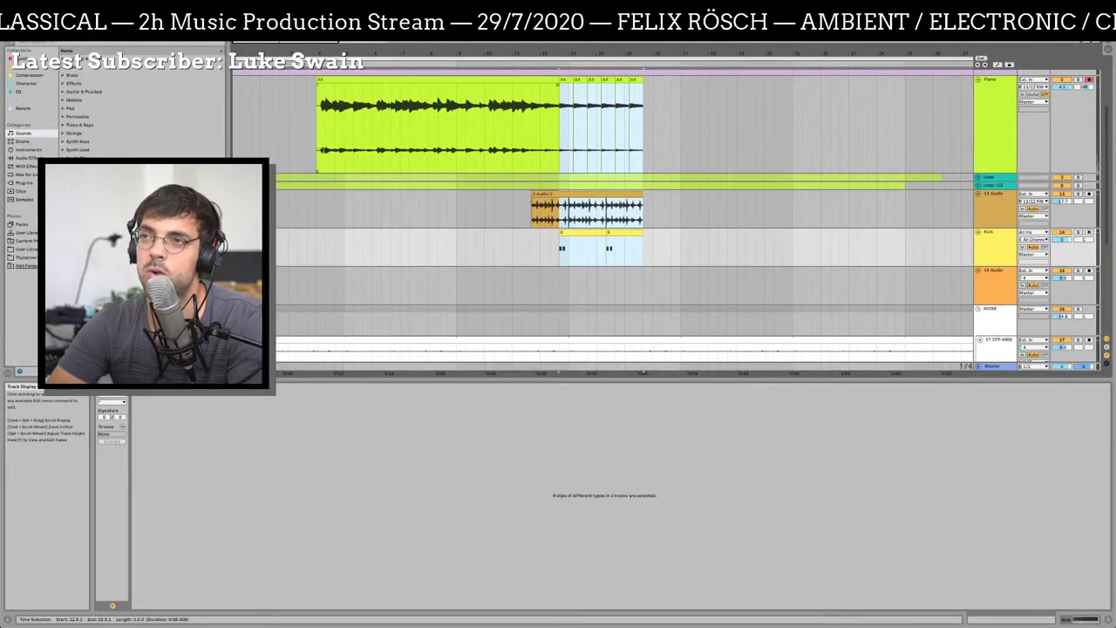
left_click(319, 150)
key("space")
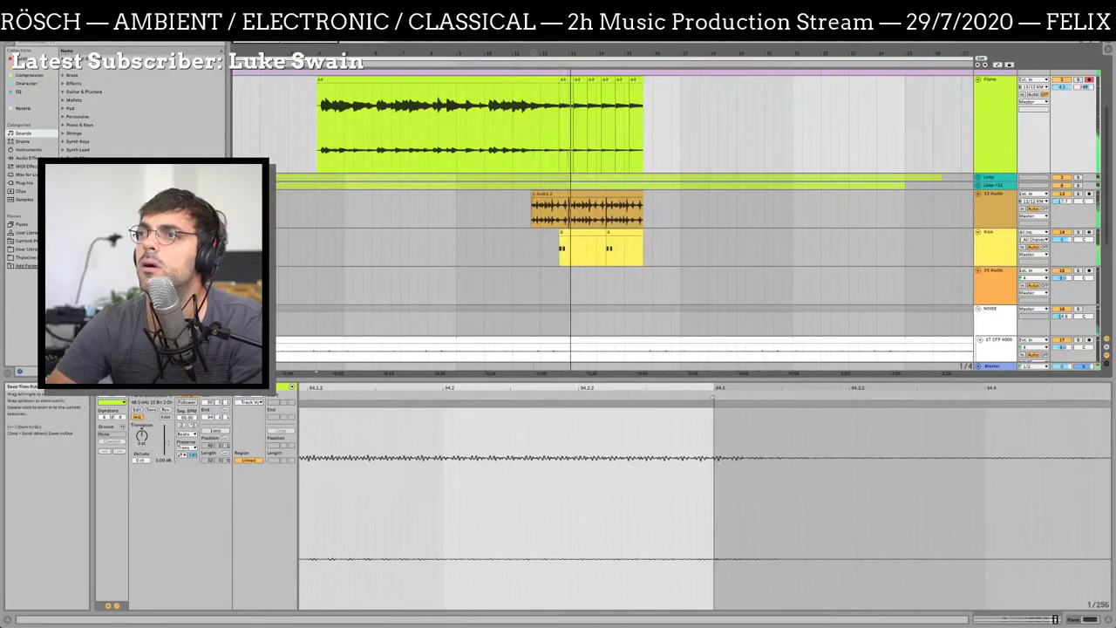
Shorten the fade-in of the percussion loop so its first hit sounds, and replay the transition from bar 11
key("minus")
left_click(491, 202)
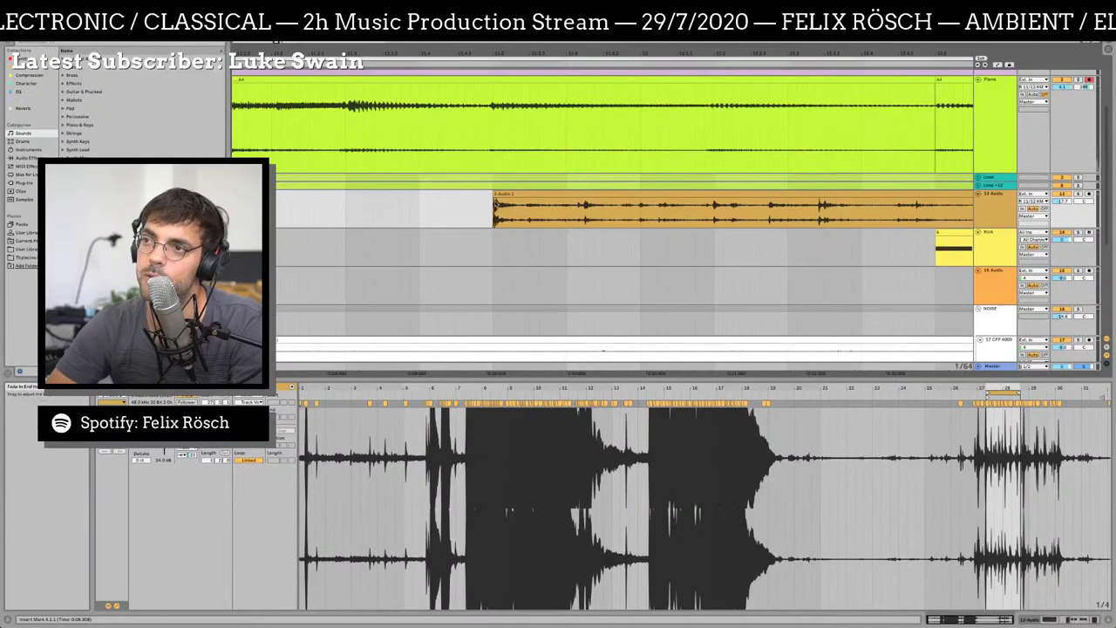
mouse_move(493, 53)
left_mouse_down()
mouse_move(488, 63)
mouse_move(485, 45)
mouse_move(277, 40)
left_mouse_up()
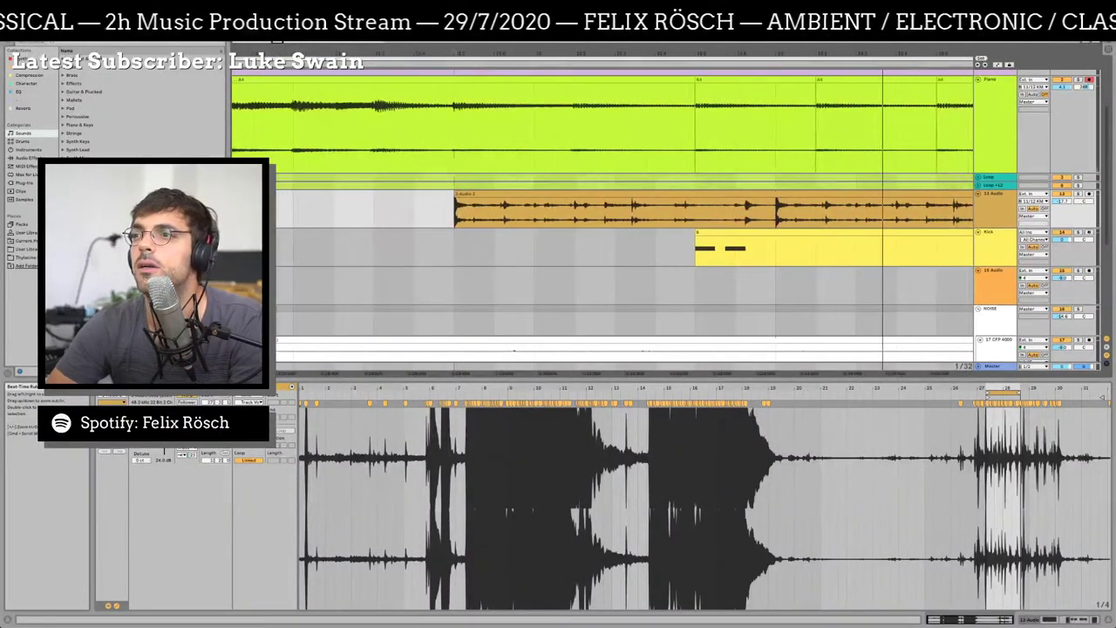
left_click(293, 214)
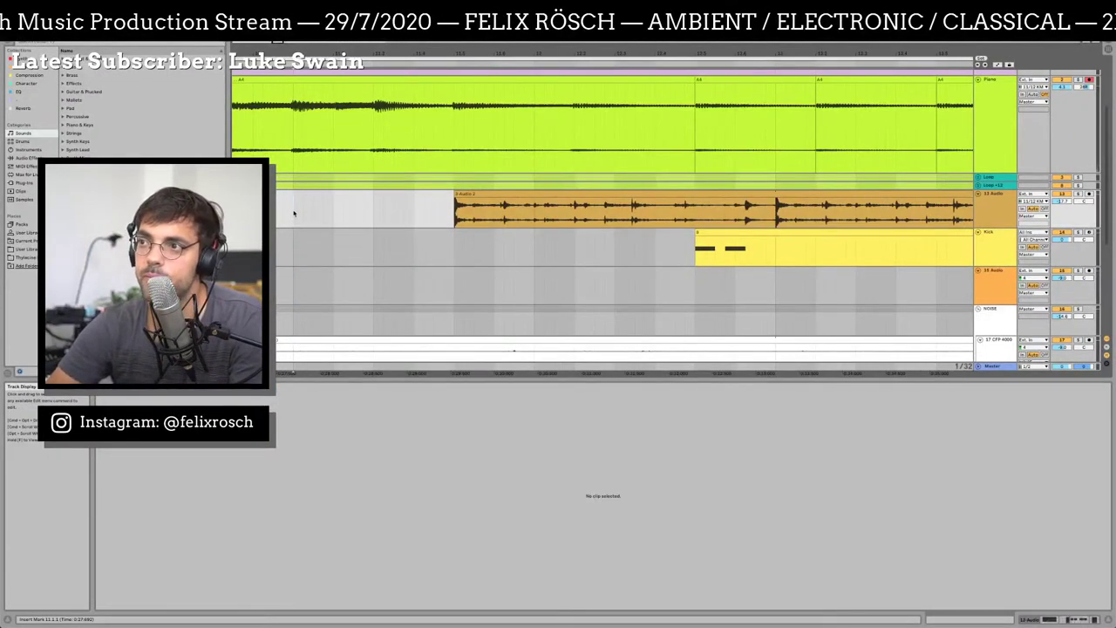
Try a longer fade-in on the percussion loop and replay the transition from 11.1.1
left_click(471, 202)
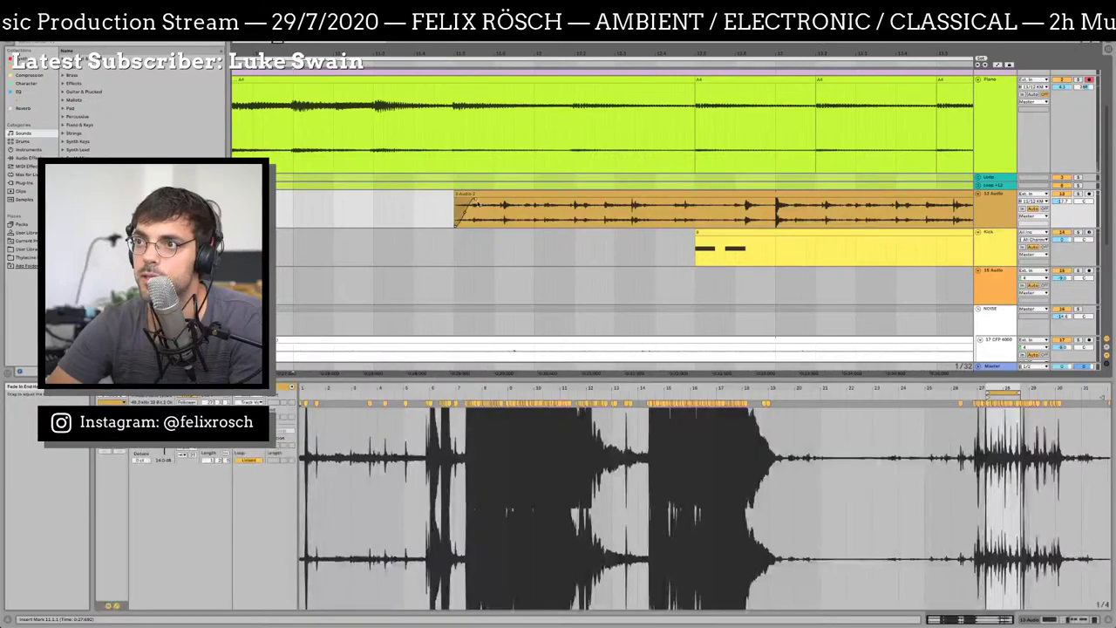
left_click(294, 207)
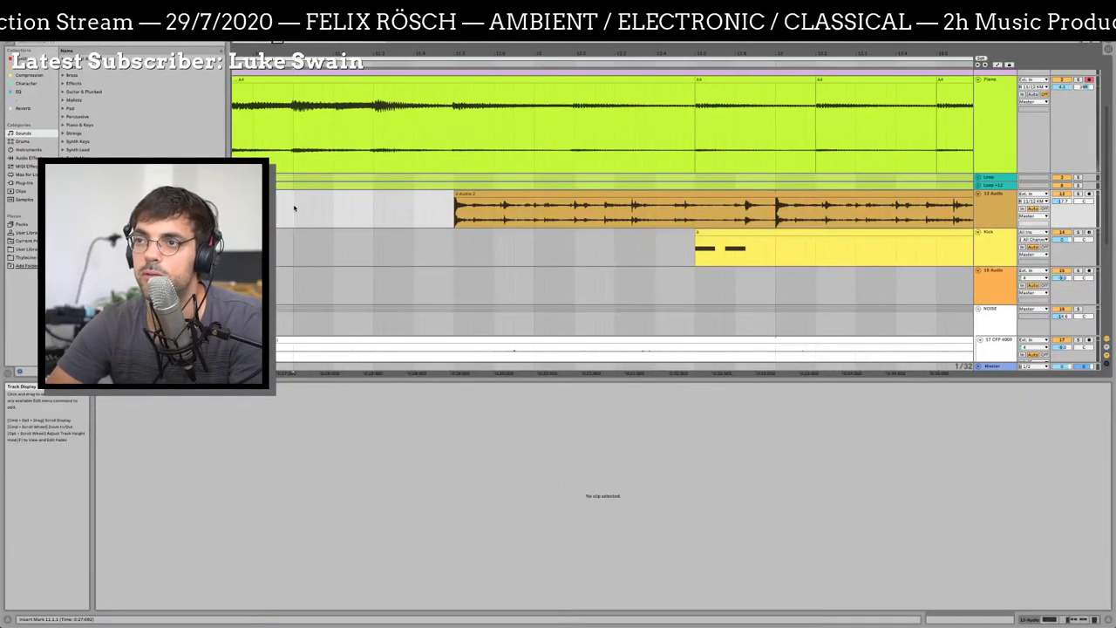
key("space")
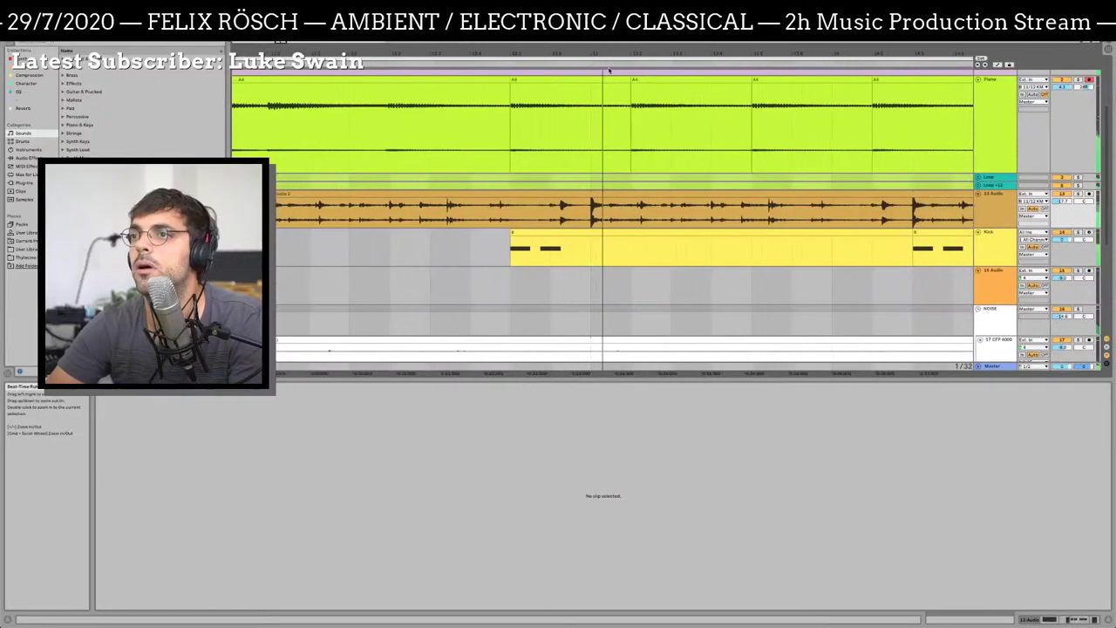
Duplicate the piano clip spanning 11.5.1 to 12.5.1 three times, up to the percussion loop's end, and play from 11.2.2
key("minus")
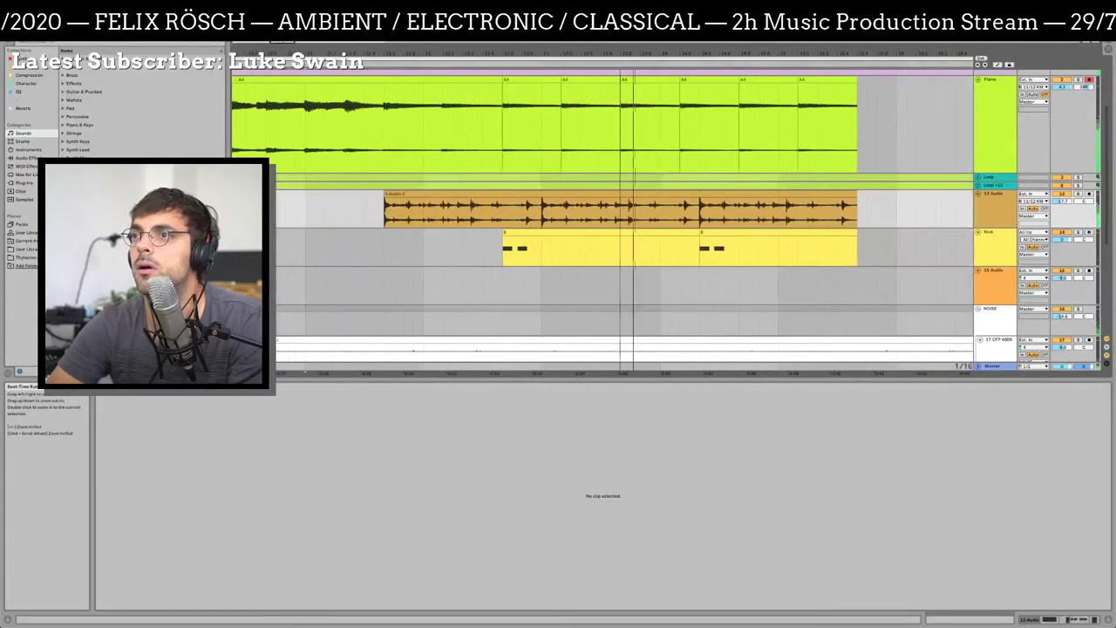
left_click(618, 81)
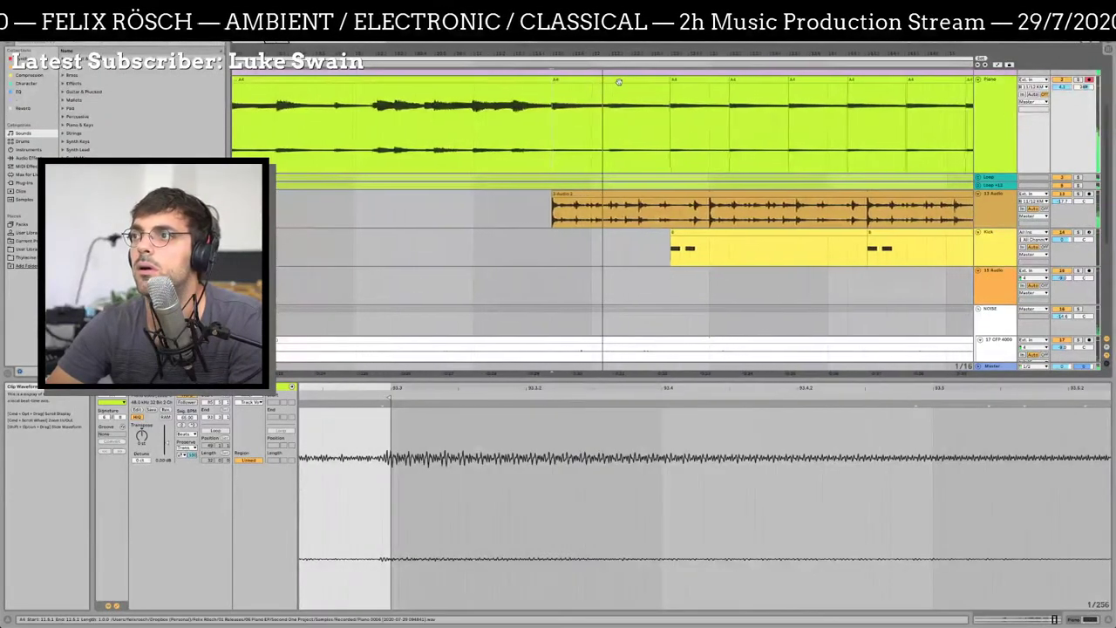
left_click(618, 81)
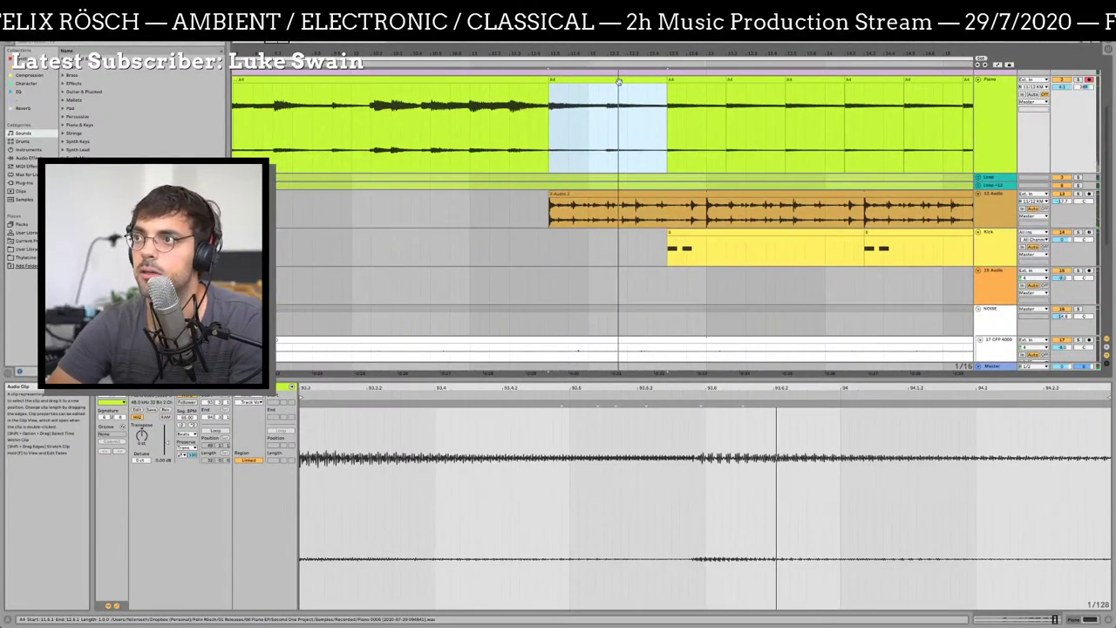
key("ctrl+d")
key("ctrl+d")
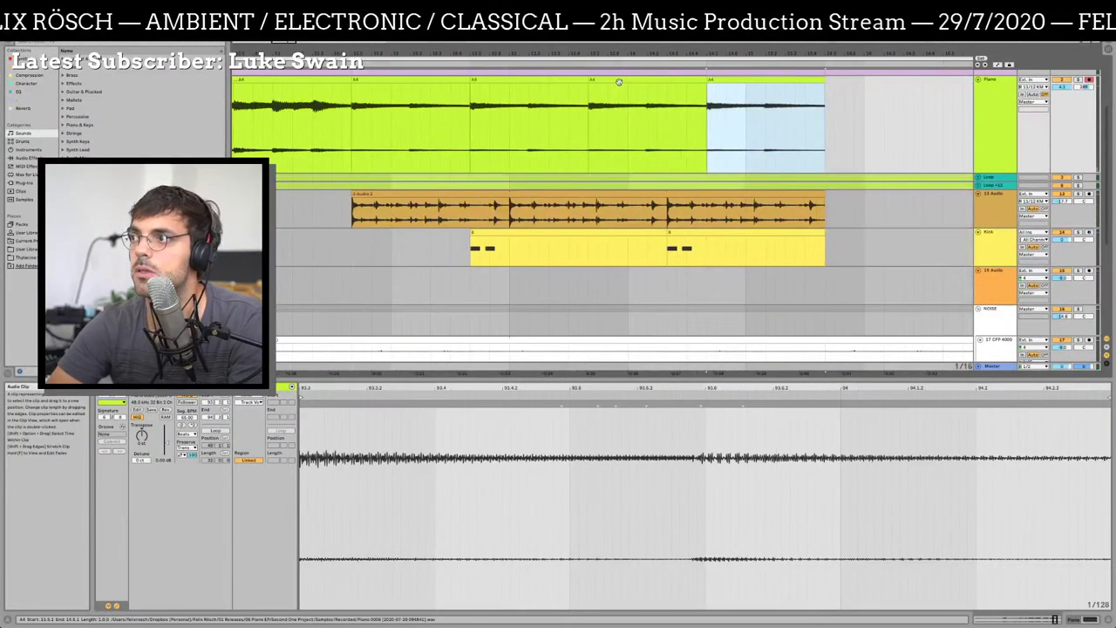
key("ctrl+d")
left_click(420, 136)
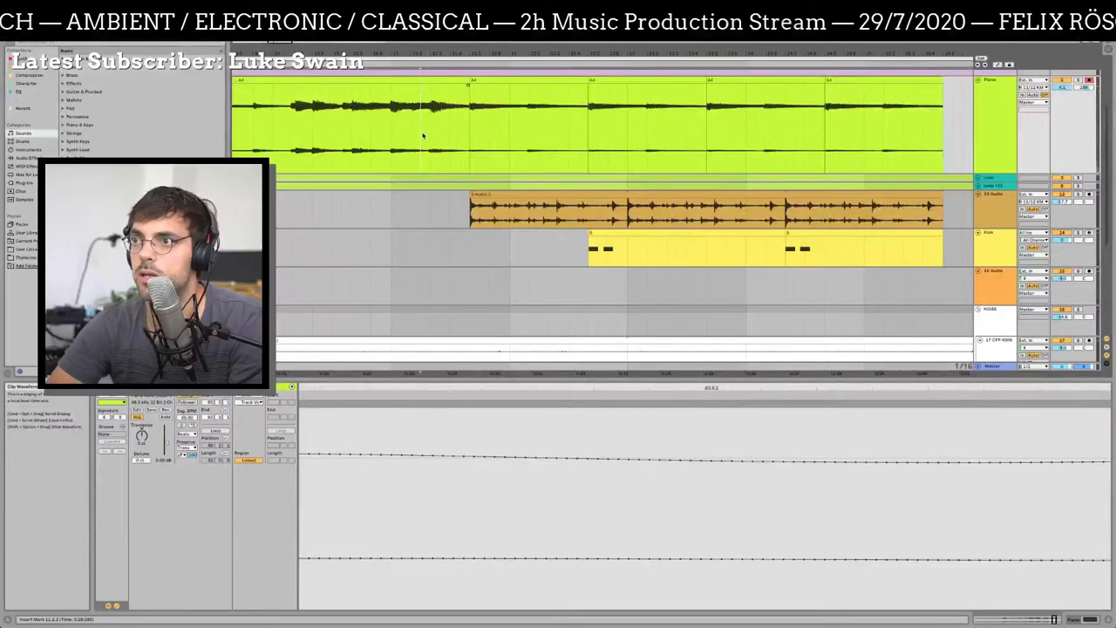
key("space")
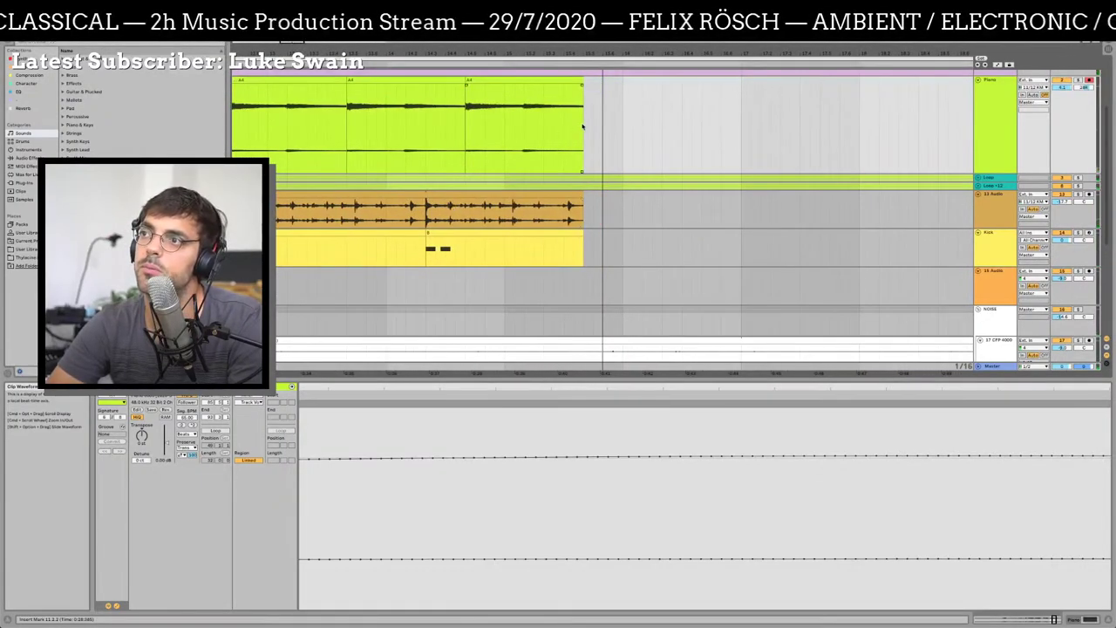
Switch to the Session View and open the recorded piano clip in scene 4 to listen through it
scroll(523, 105, "down", 2)
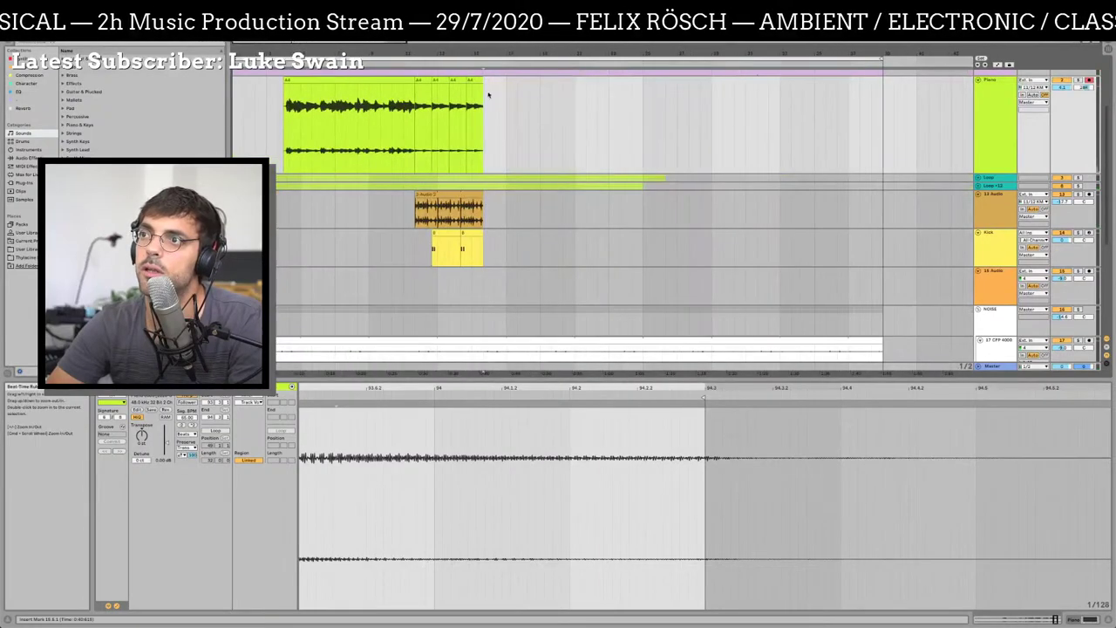
key("Tab")
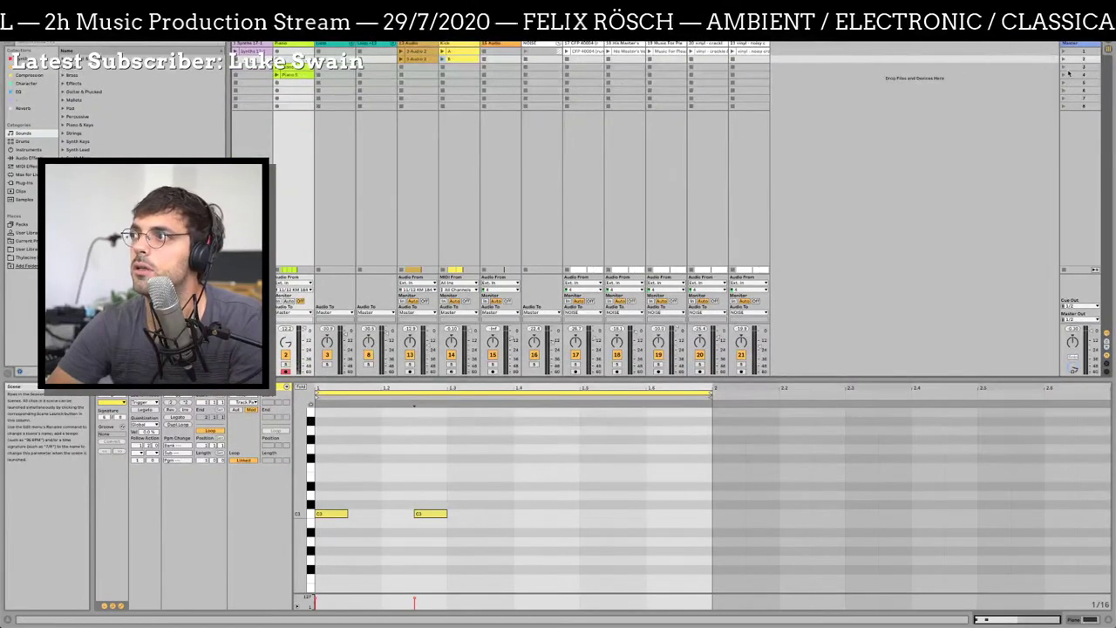
left_click(305, 76)
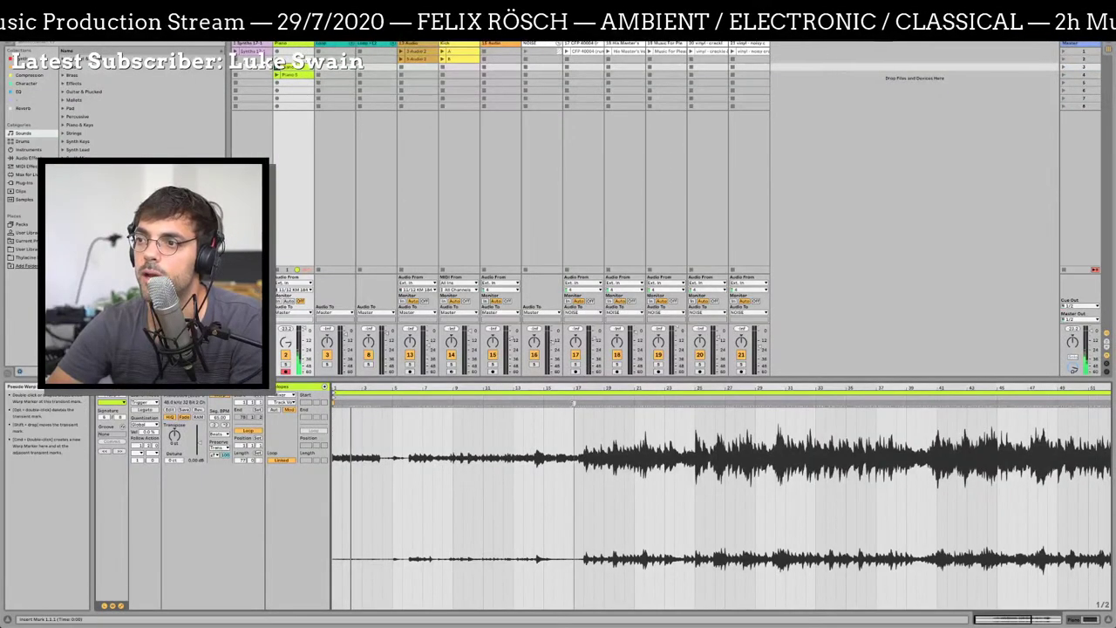
Audition the recorded piano clip repeatedly from about bar 17, where the louder passage starts
left_click(575, 397)
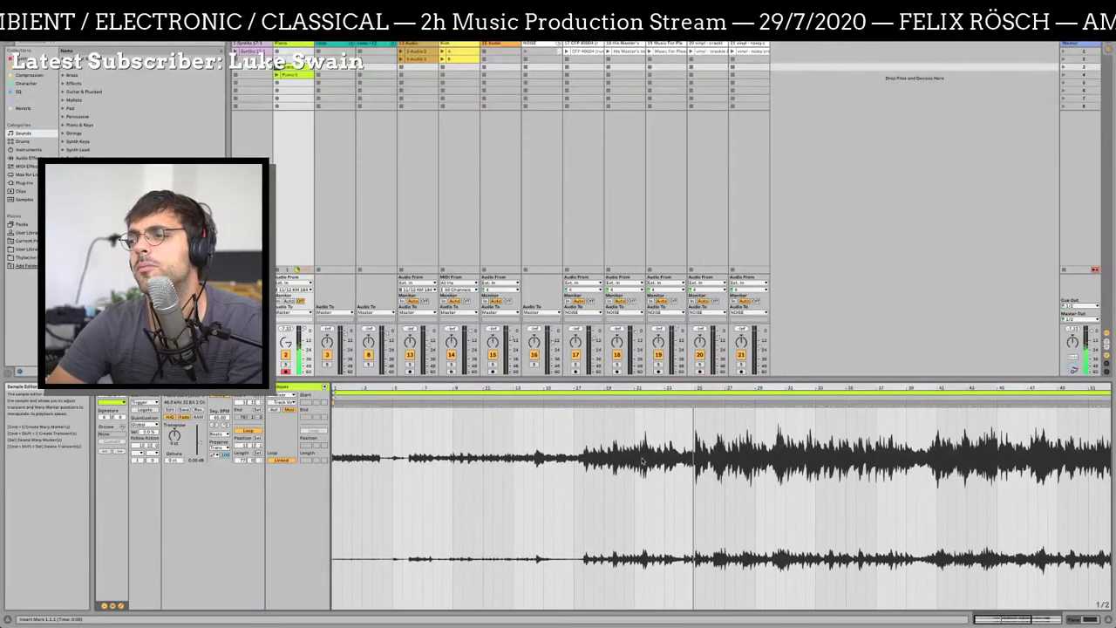
left_click_drag(708, 383, 707, 414)
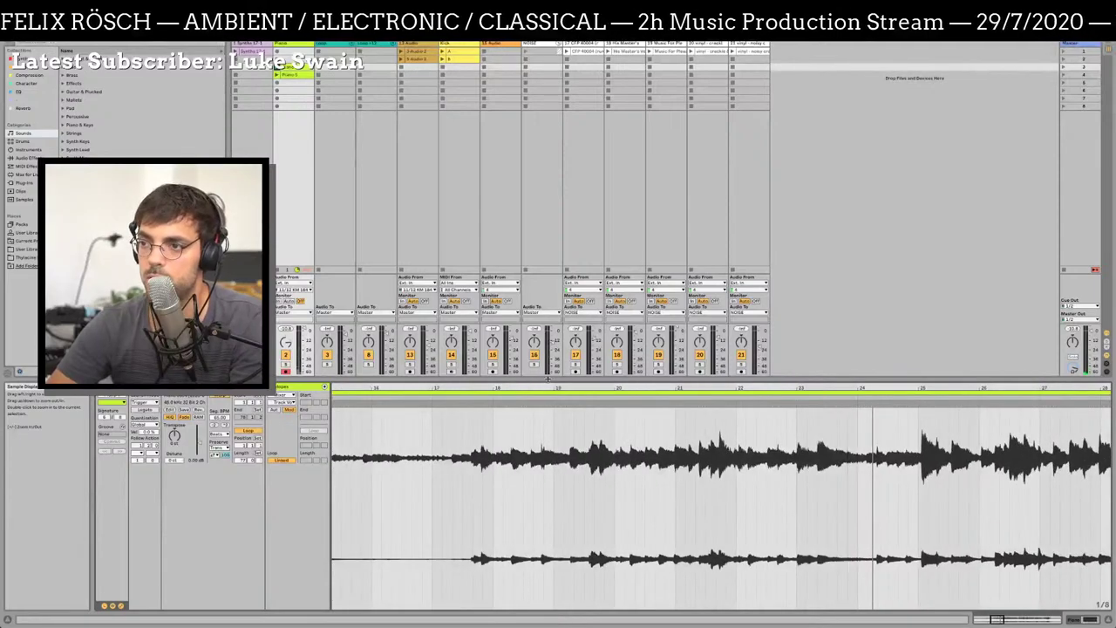
left_click(444, 395)
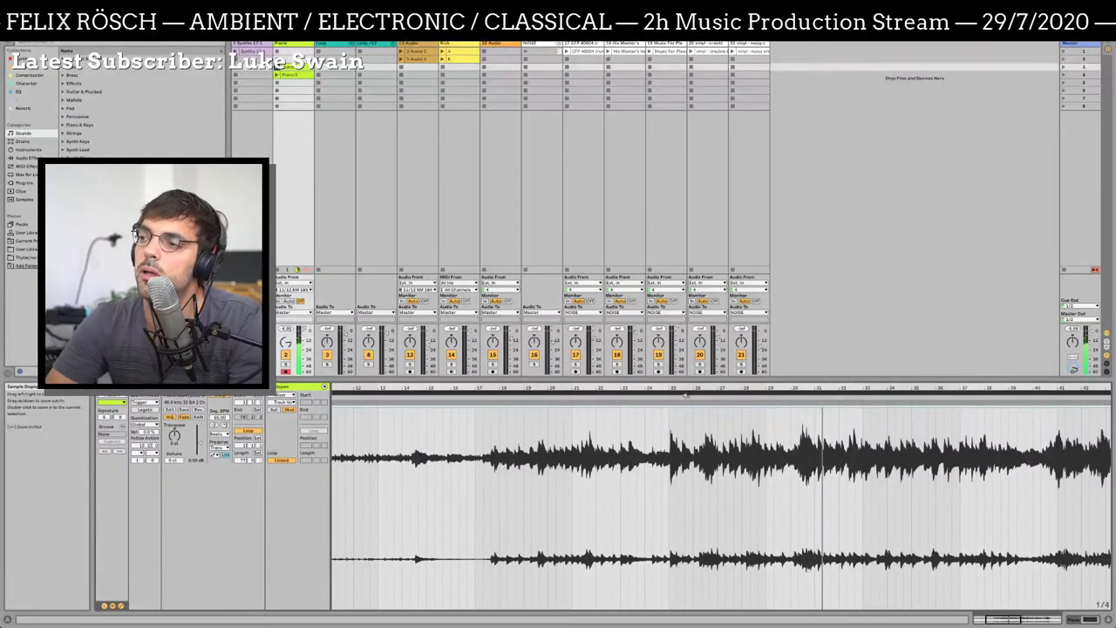
left_click_drag(697, 388, 697, 418)
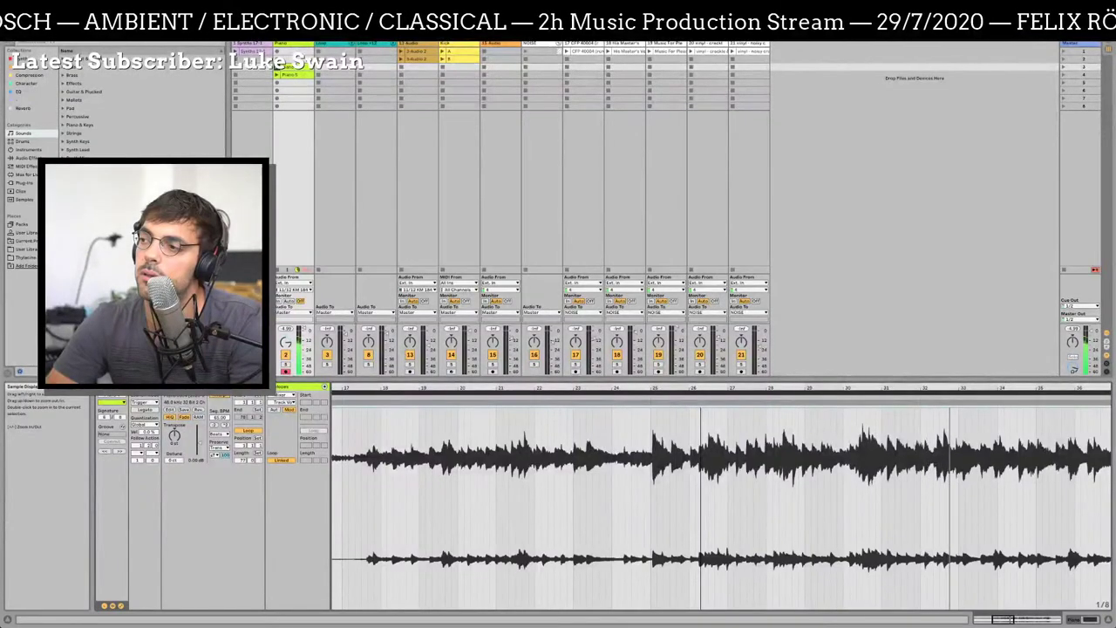
key("minus")
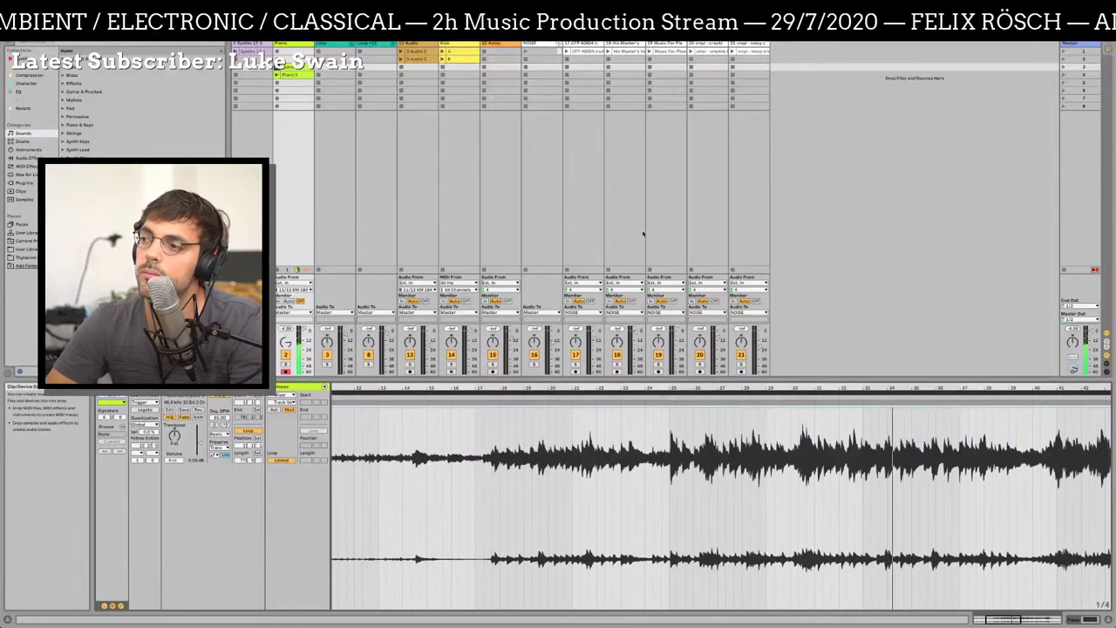
left_click(478, 397)
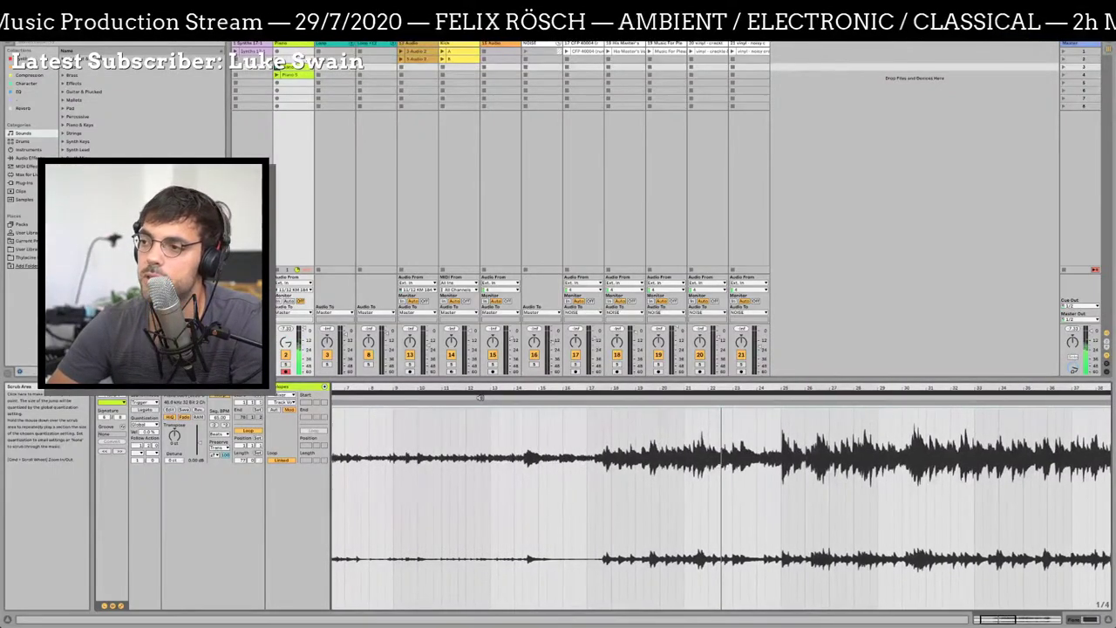
left_click(454, 554)
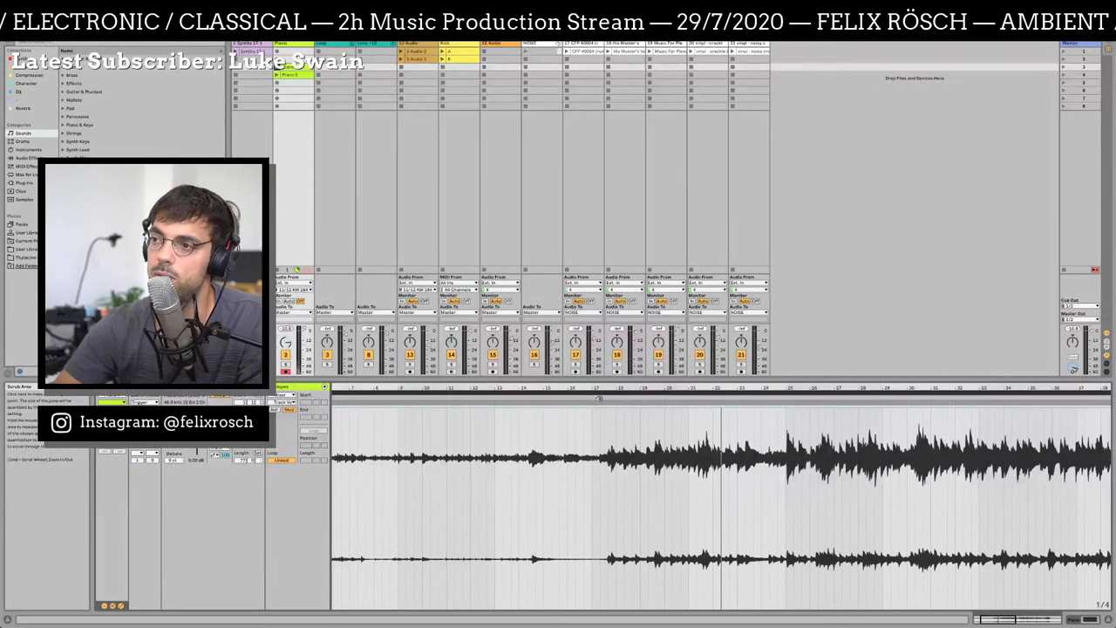
Follow the piano clip's waveform during playback to examine the passage between about bars 17 and 23
scroll(599, 397, "up", 3)
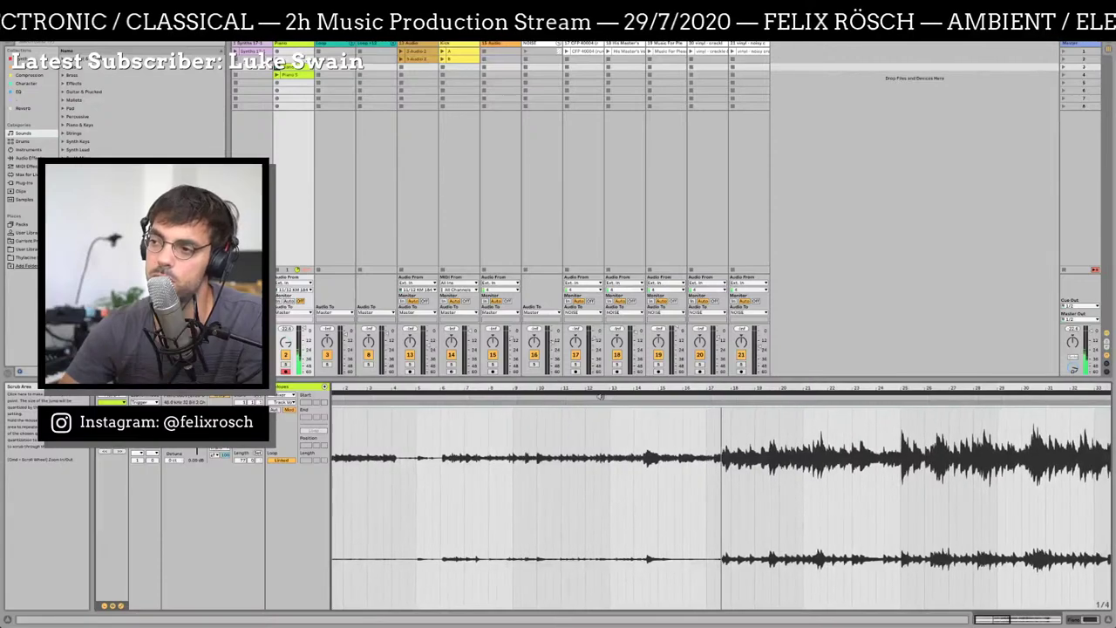
scroll(600, 397, "down", 2)
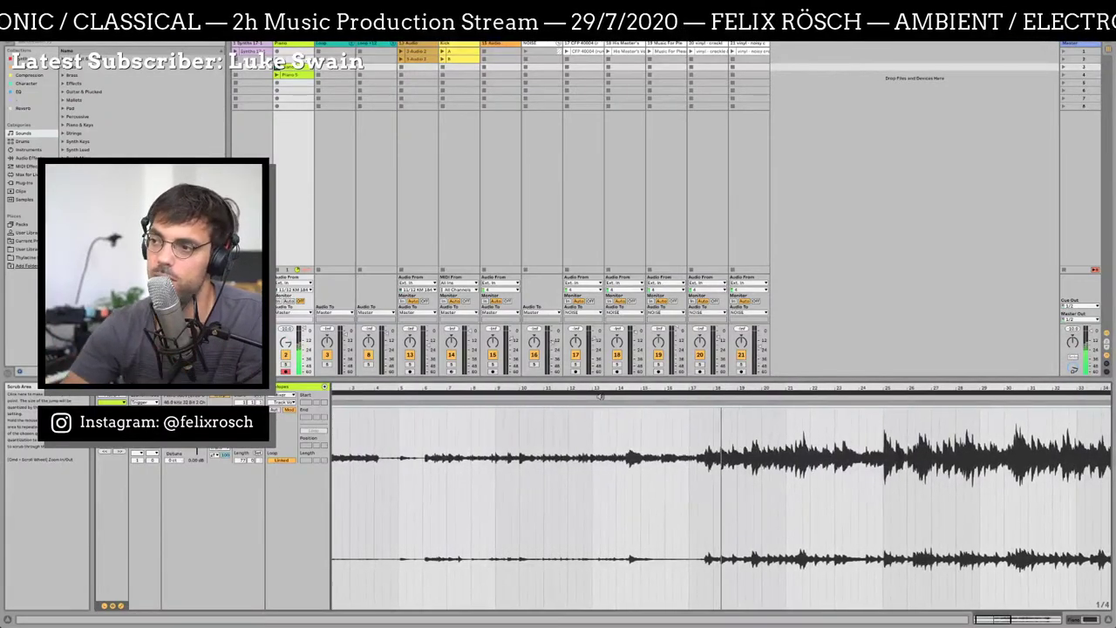
scroll(600, 397, "down", 1)
scroll(598, 397, "down", 1)
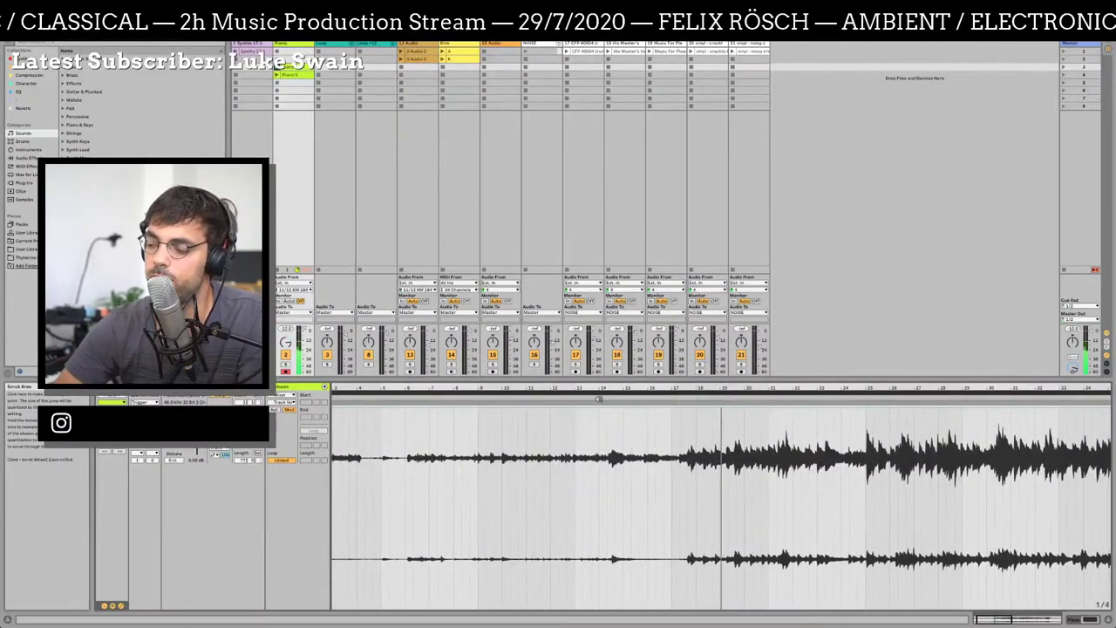
scroll(600, 398, "down", 1)
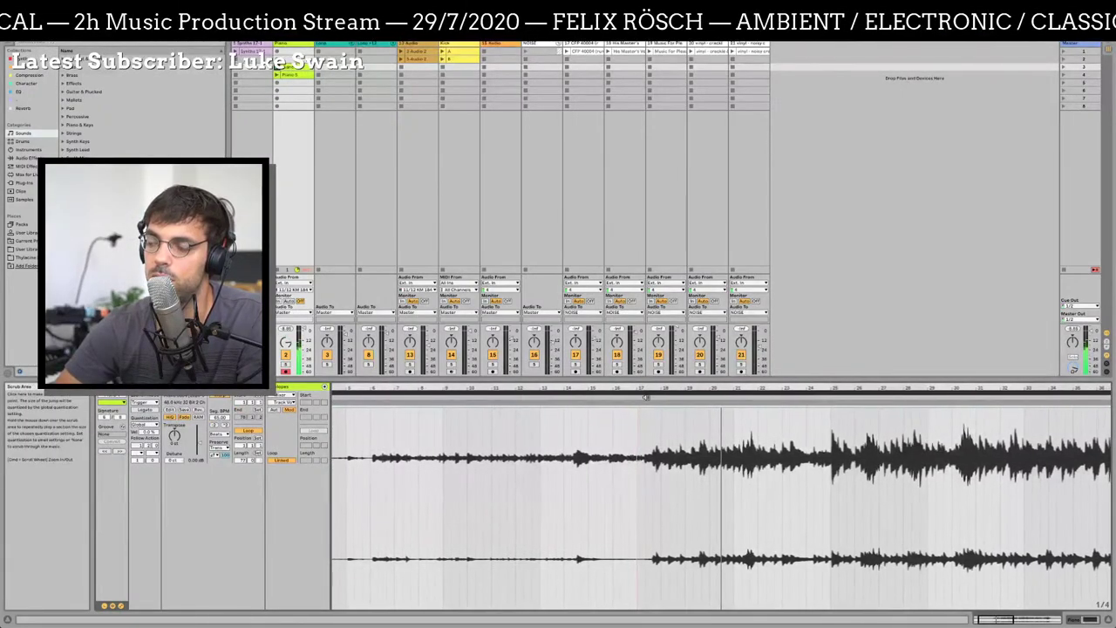
scroll(645, 397, "down", 1)
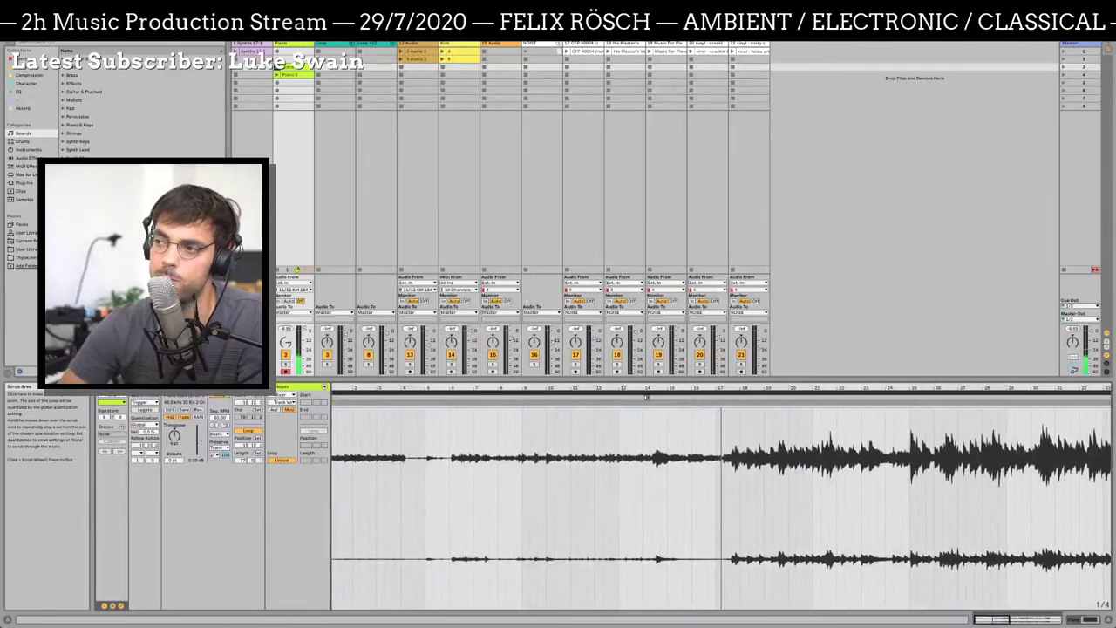
scroll(645, 396, "down", 1)
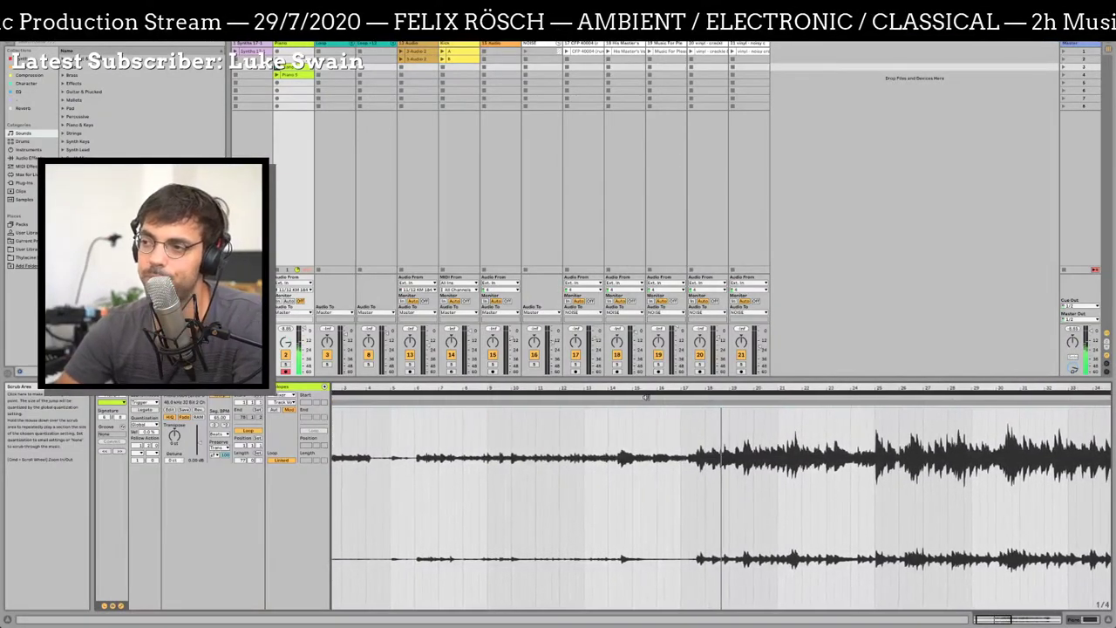
scroll(645, 396, "down", 1)
scroll(642, 398, "down", 1)
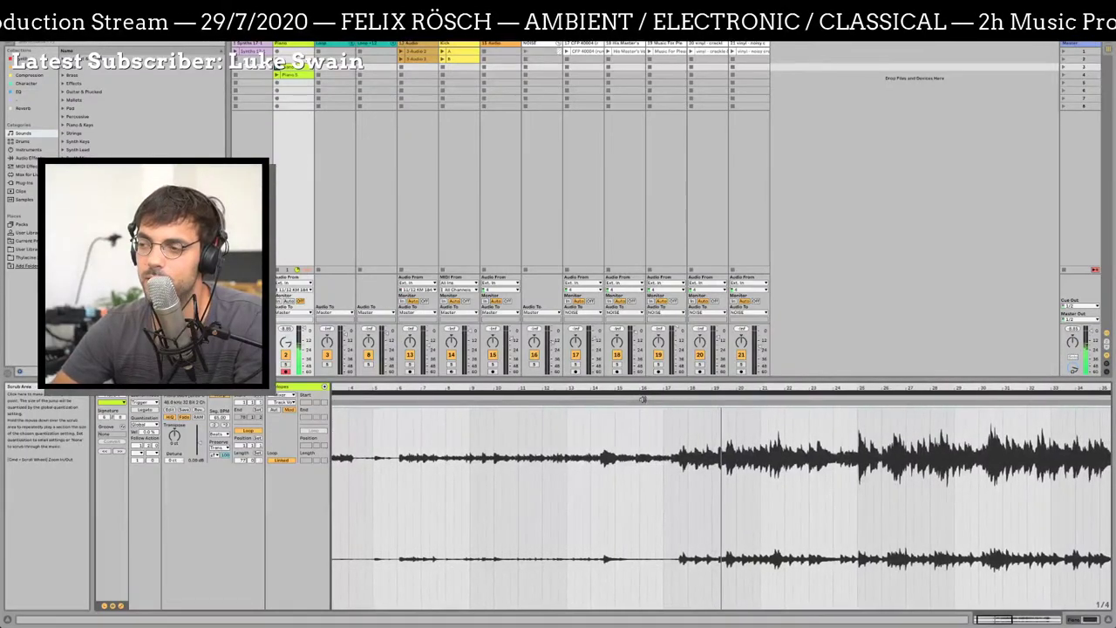
scroll(643, 399, "down", 1)
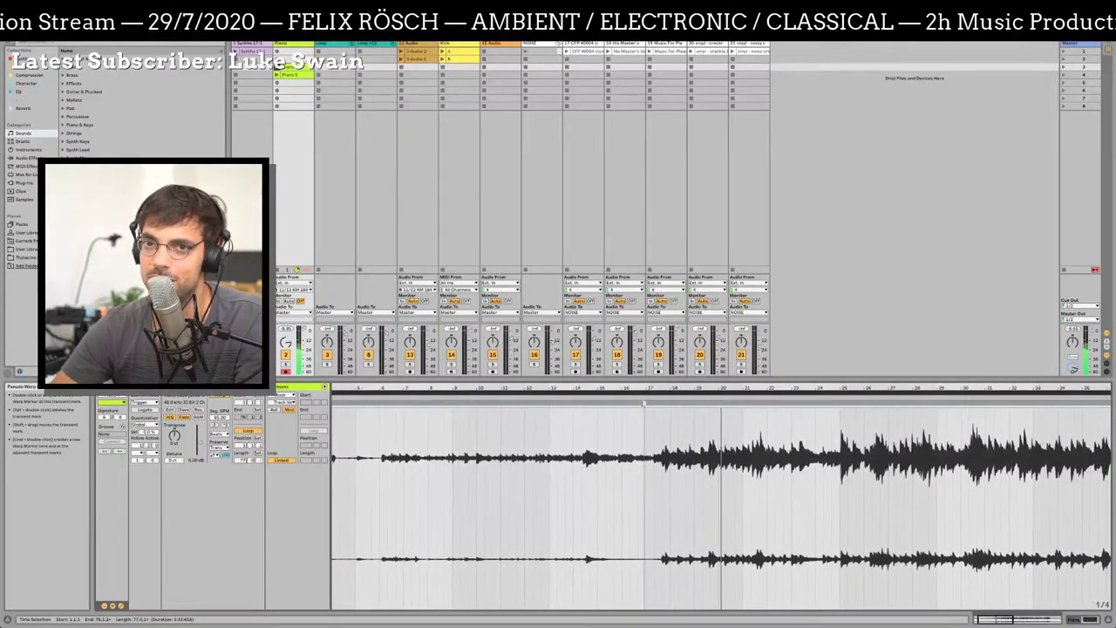
scroll(643, 403, "down", 1)
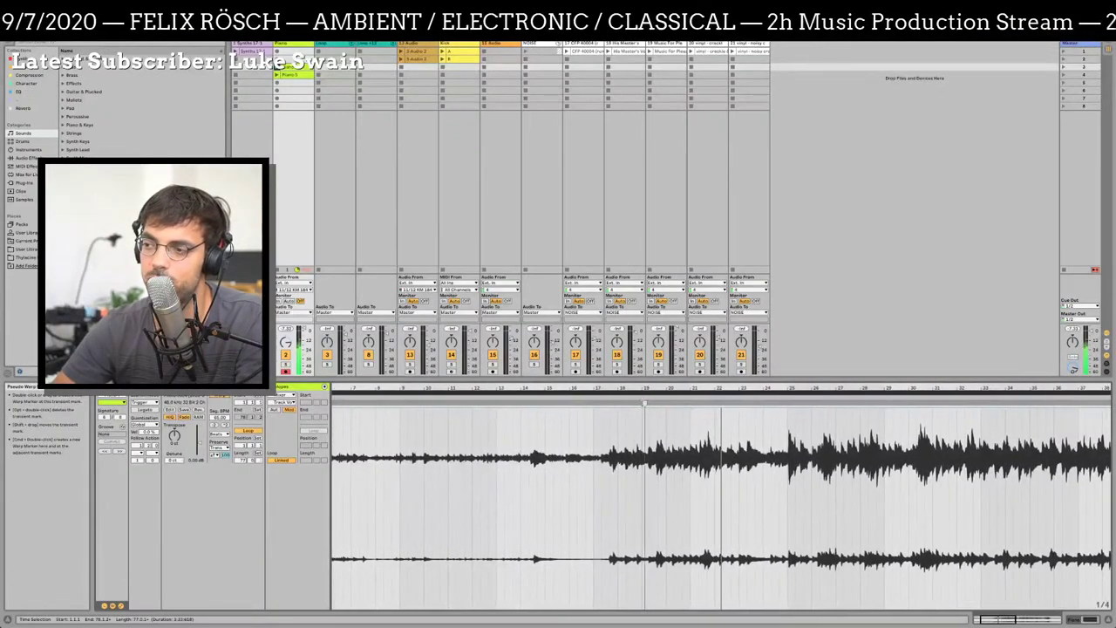
scroll(653, 401, "down", 1)
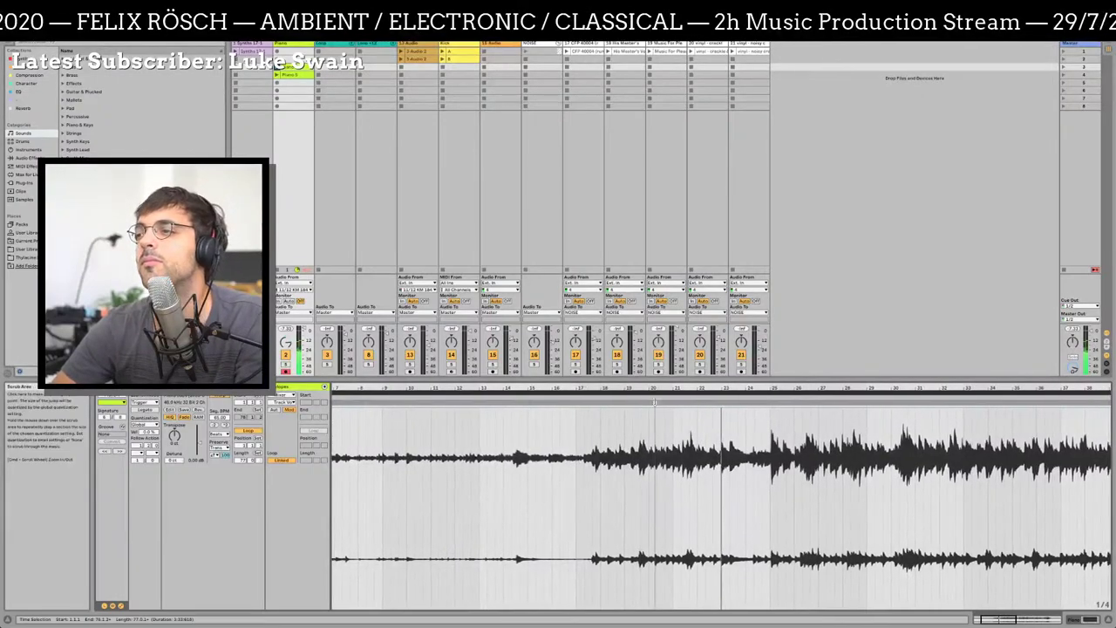
Replay the piano clip from about bars 21, 17 and 19 to compare the phrases
left_click(678, 397)
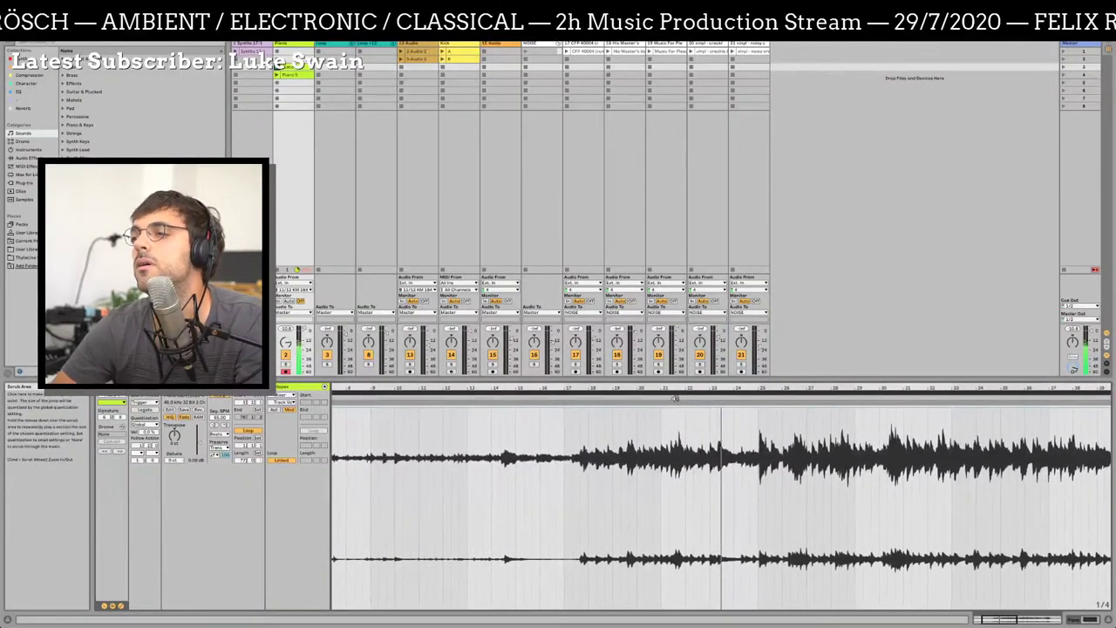
left_click(559, 398)
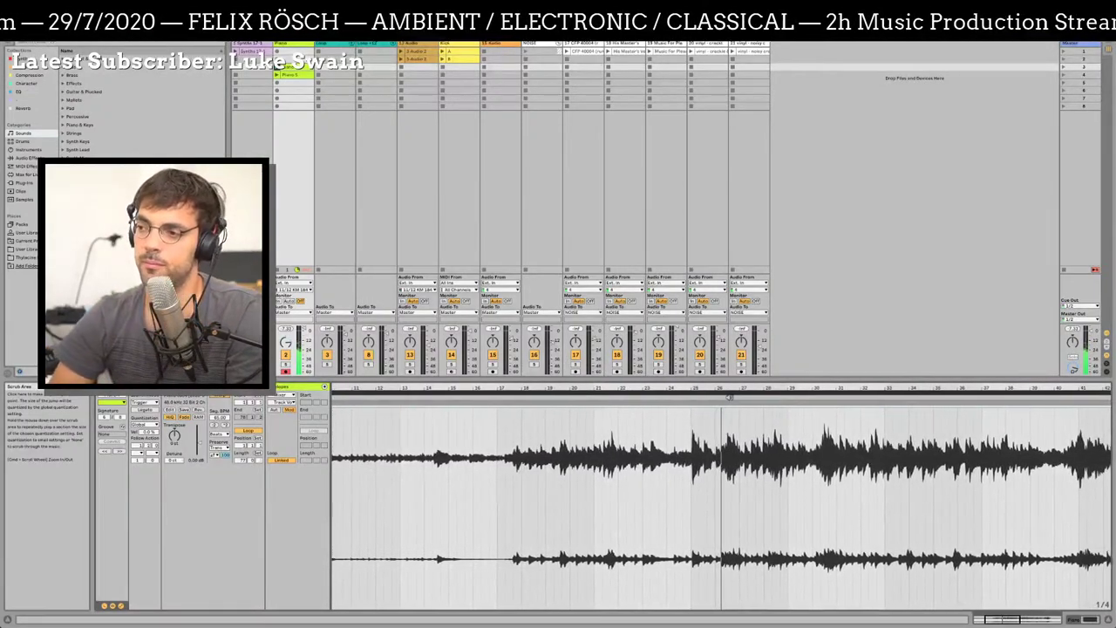
mouse_move(441, 612)
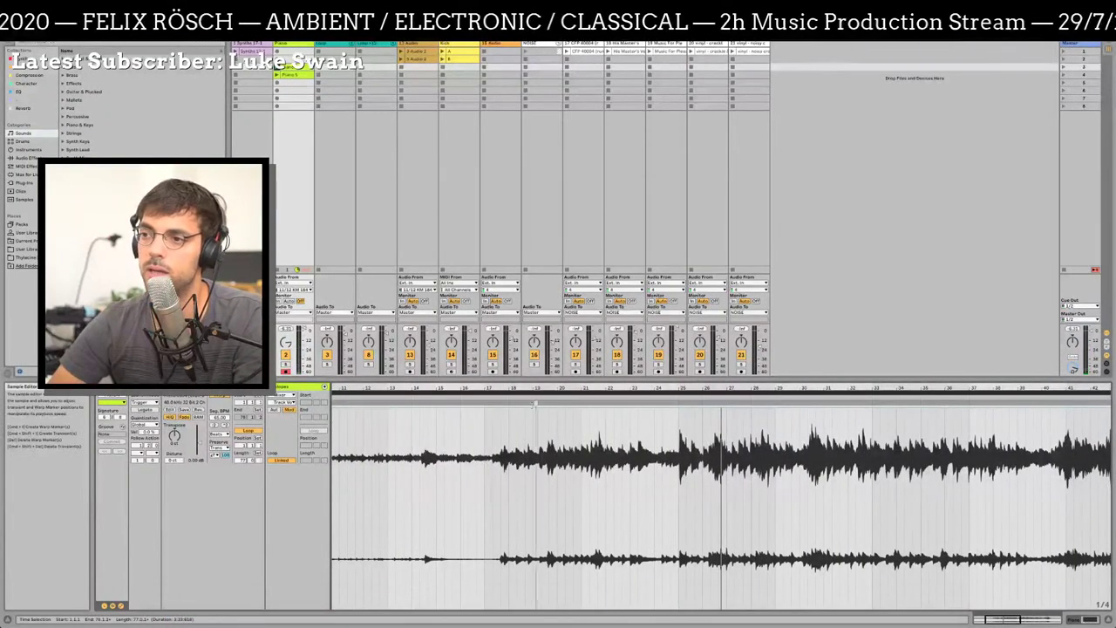
left_click(485, 397)
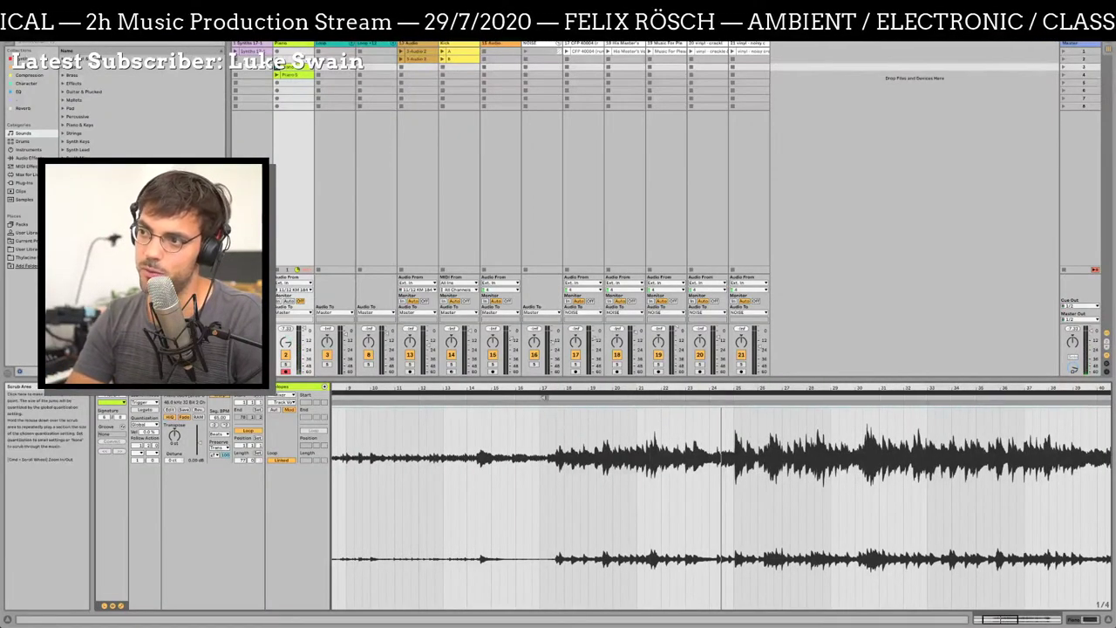
left_click(544, 396)
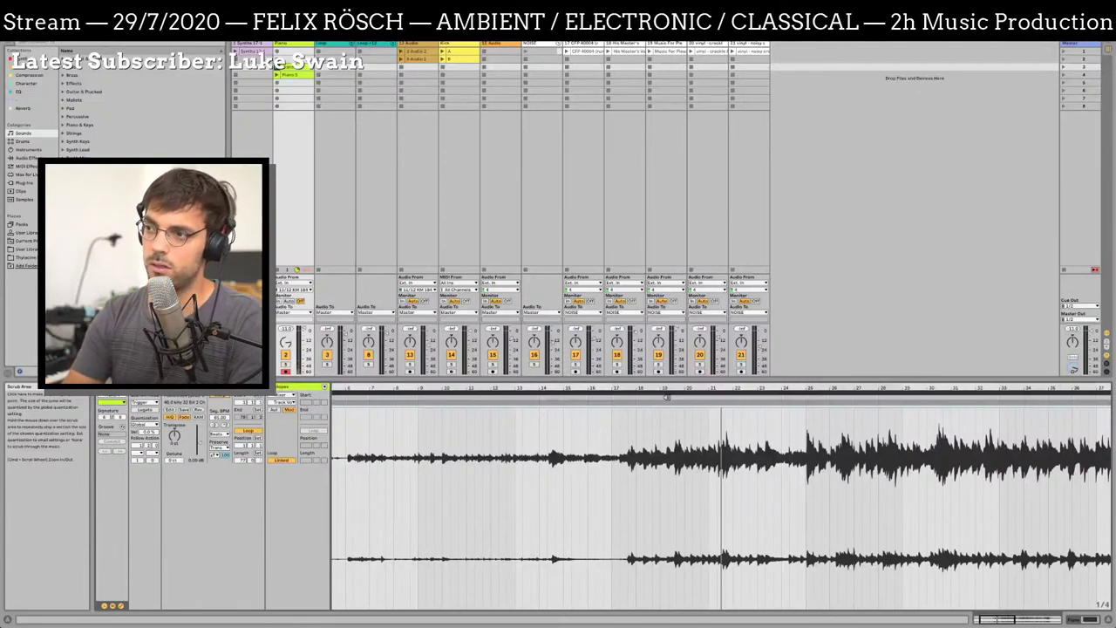
left_click(666, 398)
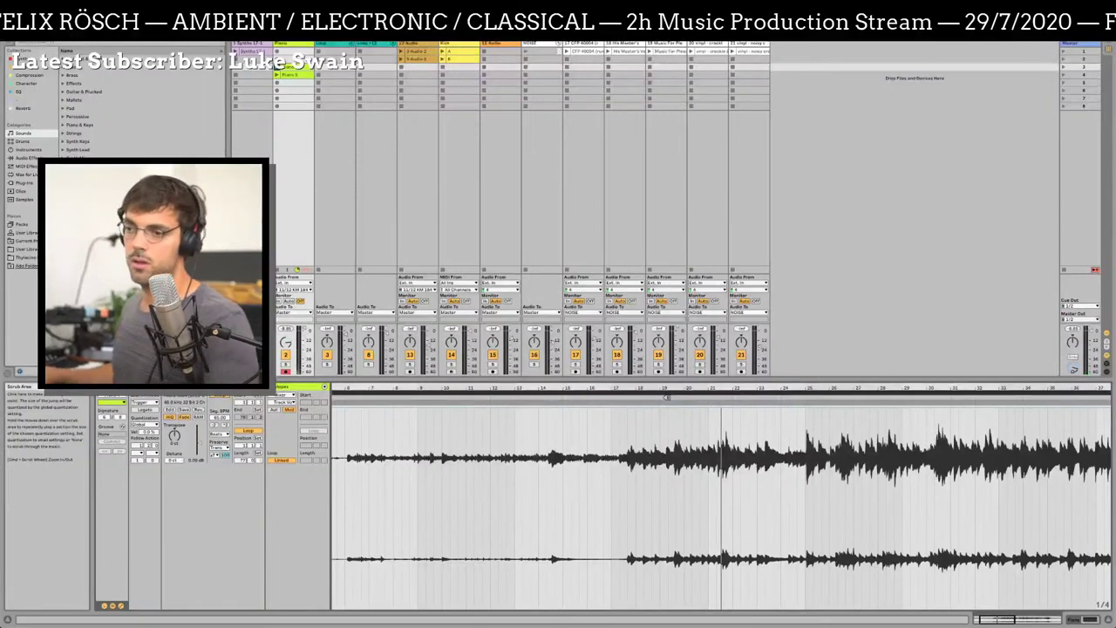
Place the insert mark just after bar 20 in the piano clip and audition it from around bars 20 and 21
left_click(705, 401)
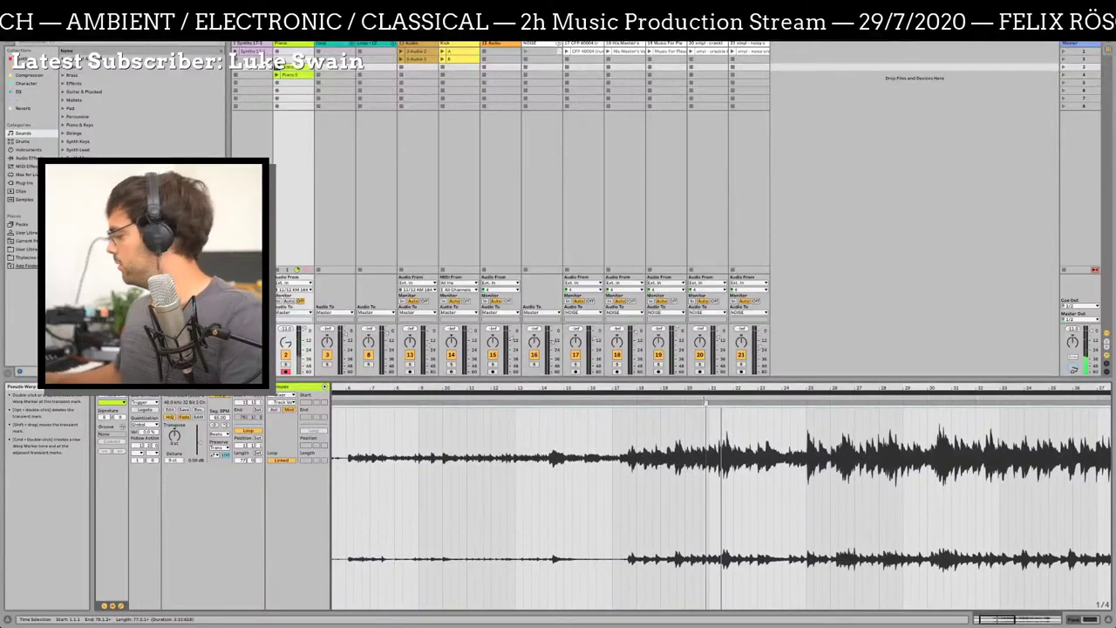
left_click(704, 401)
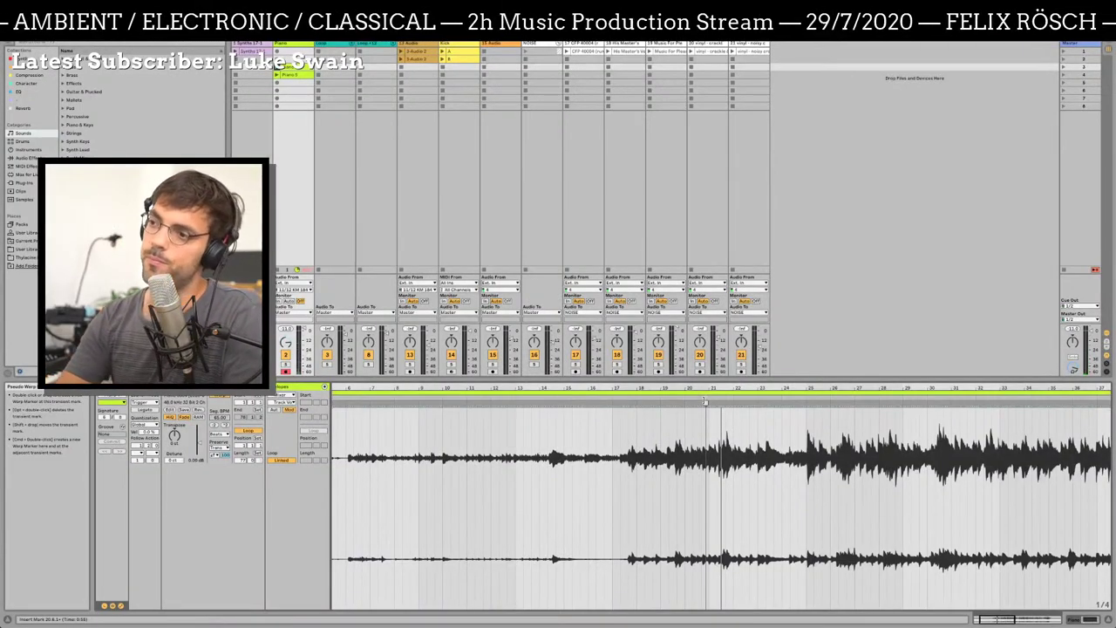
left_click(680, 397)
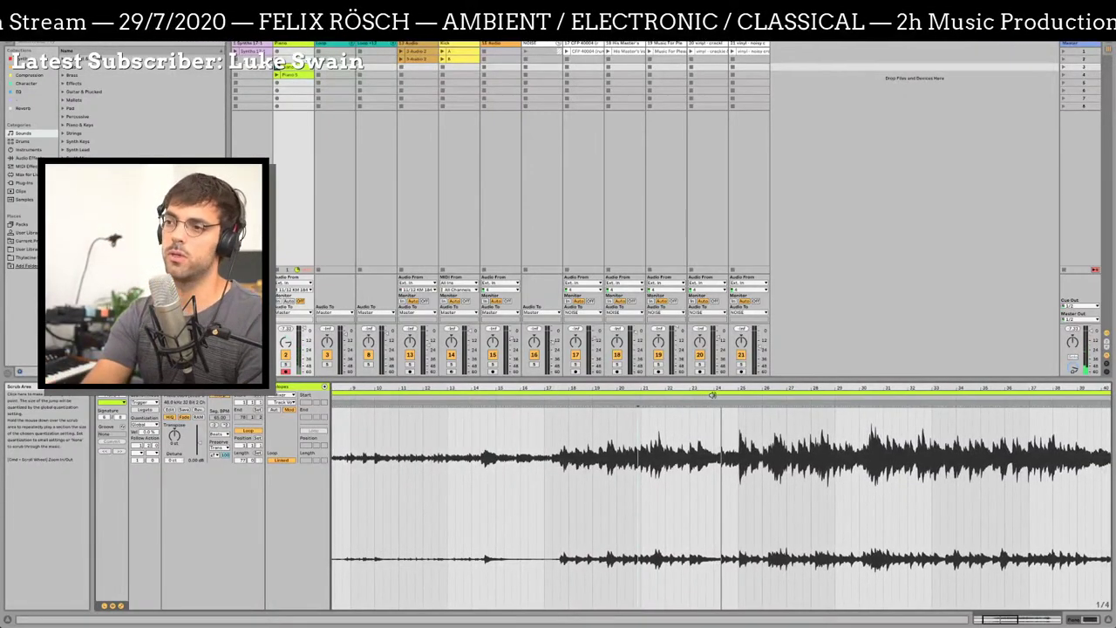
left_click(634, 395)
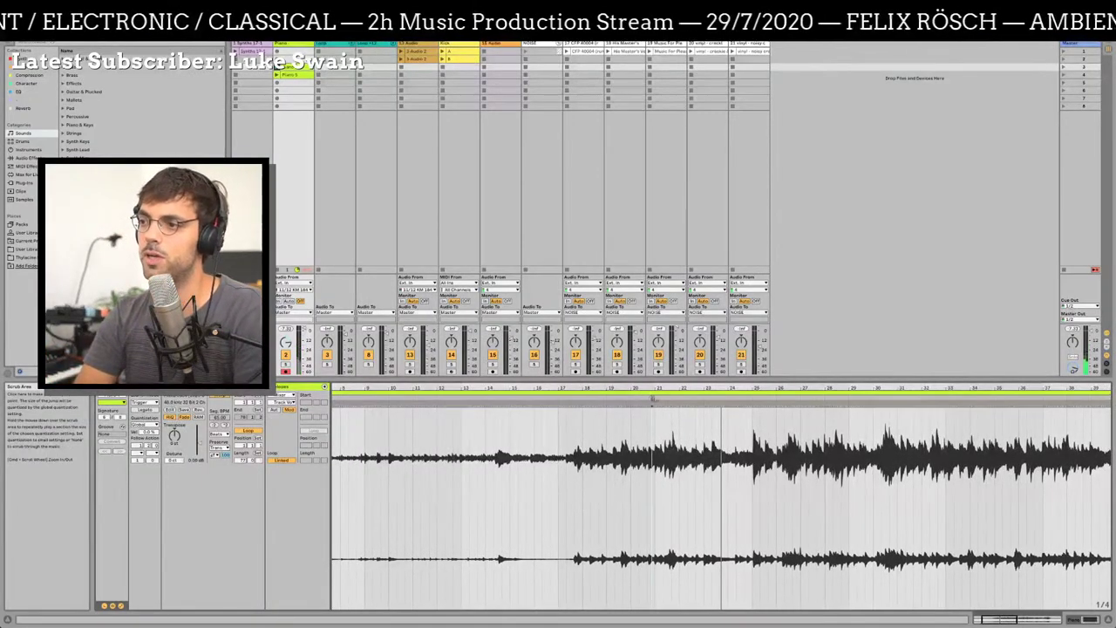
left_click(673, 396)
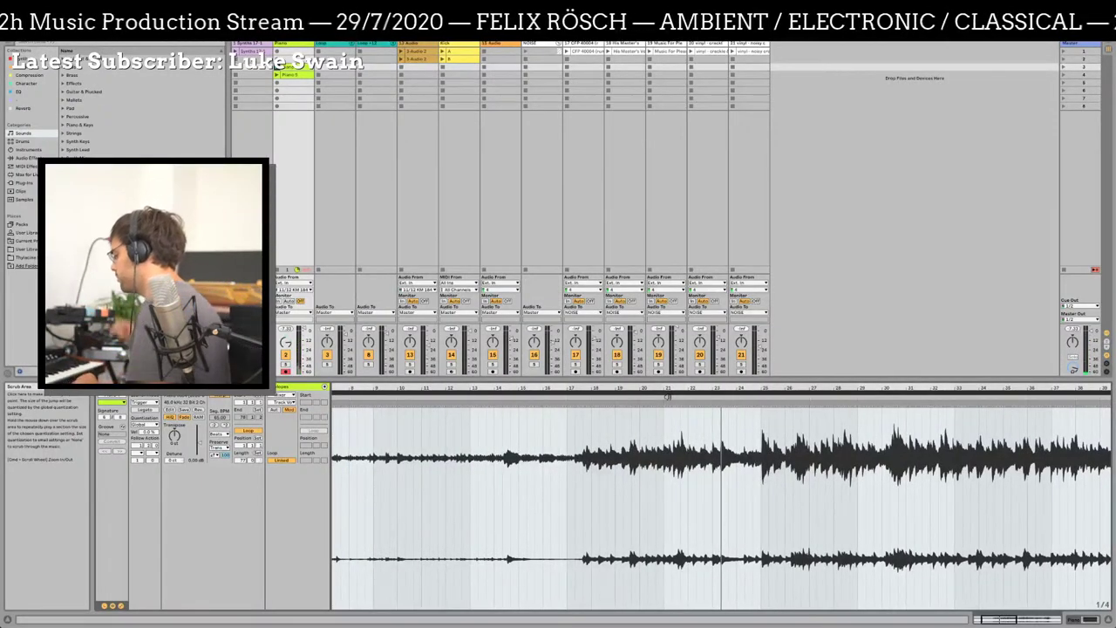
scroll(667, 396, "left", 2)
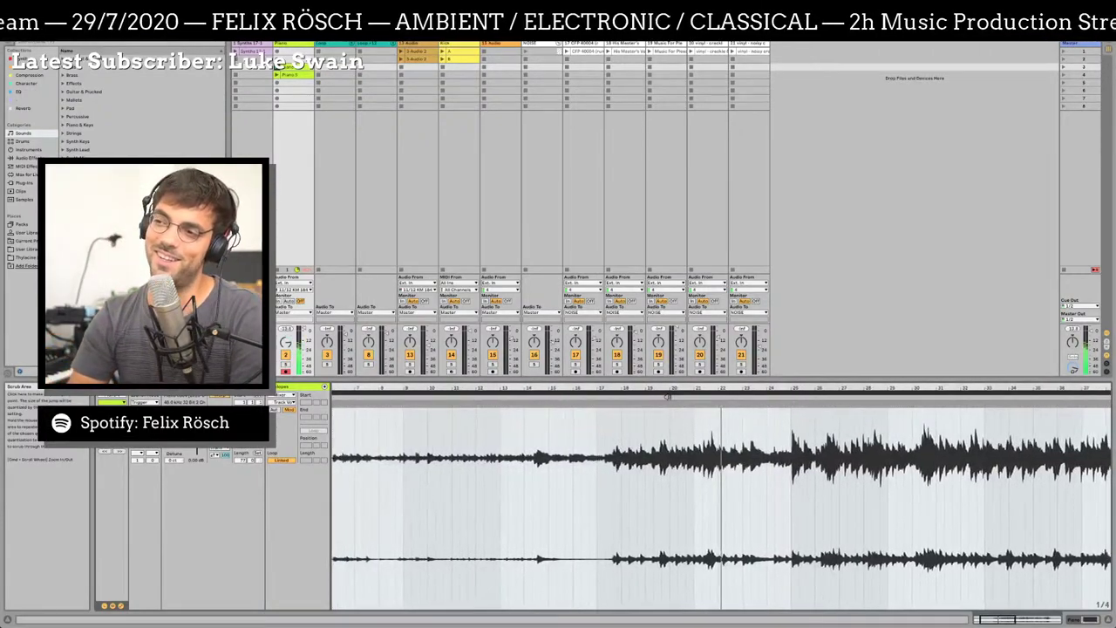
scroll(667, 397, "left", 2)
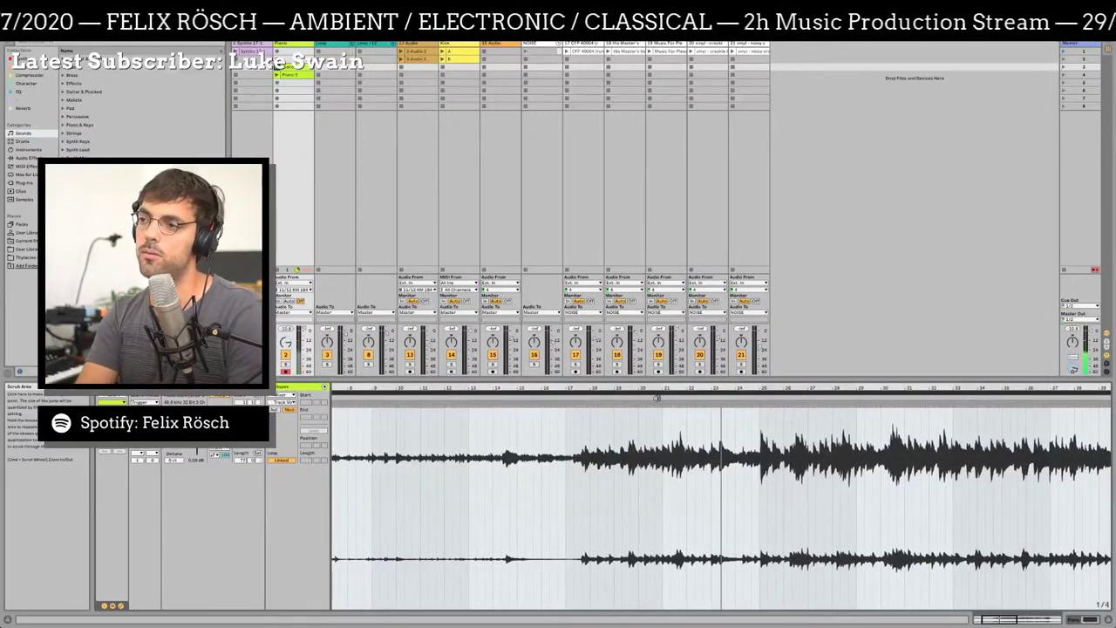
scroll(656, 398, "left", 3)
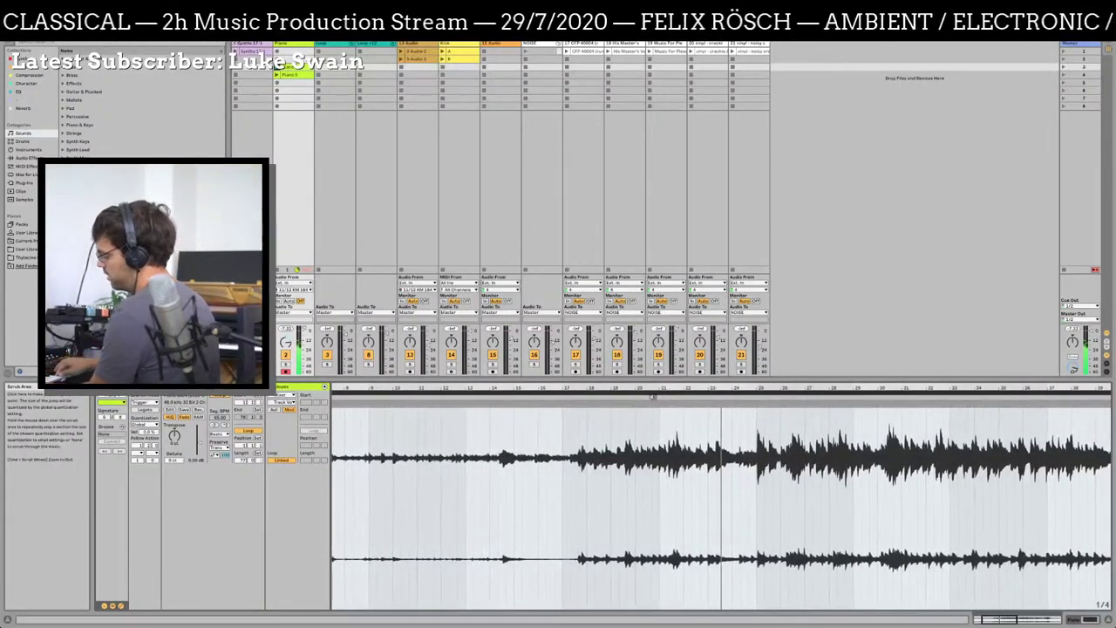
Stop playback and return all tracks to arrangement playback in the Arrangement View, with the synth and piano tracks in view
key("space")
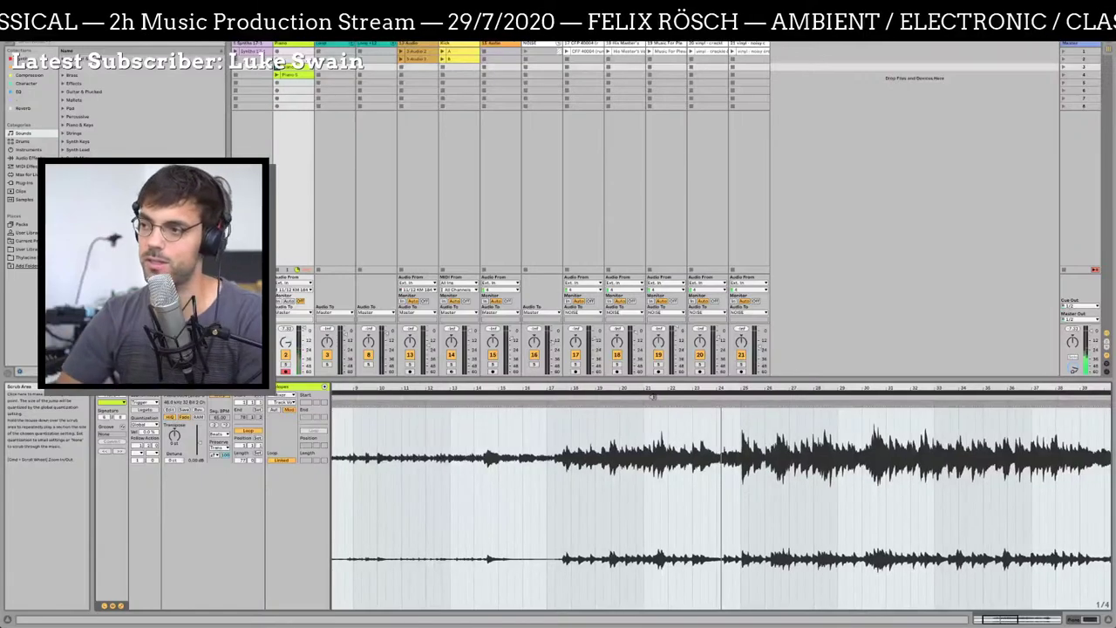
key("Tab")
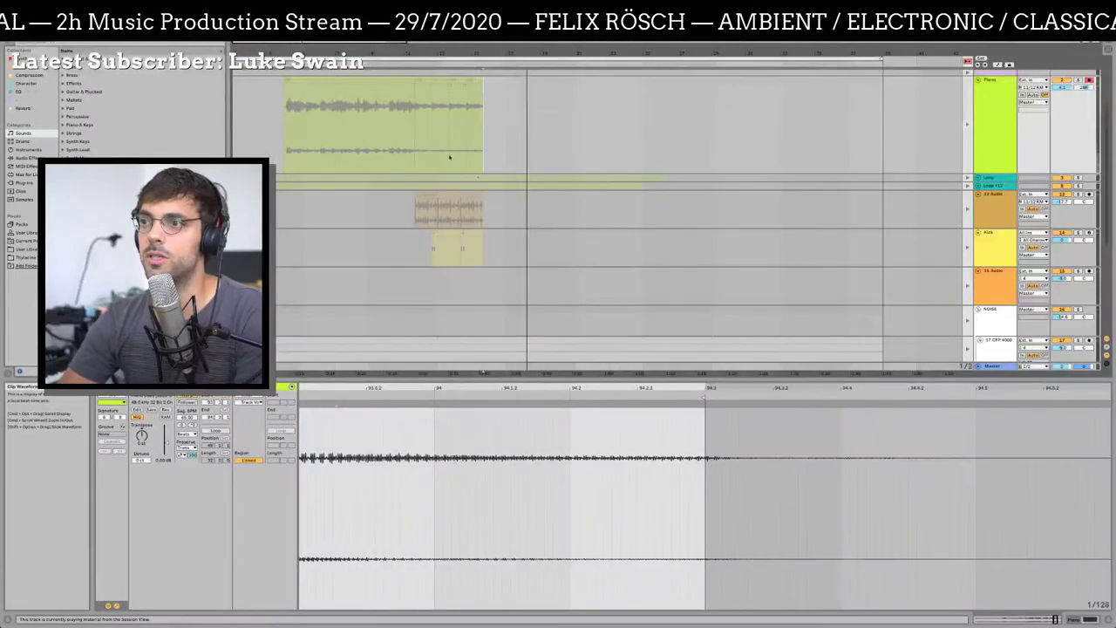
left_click(966, 61)
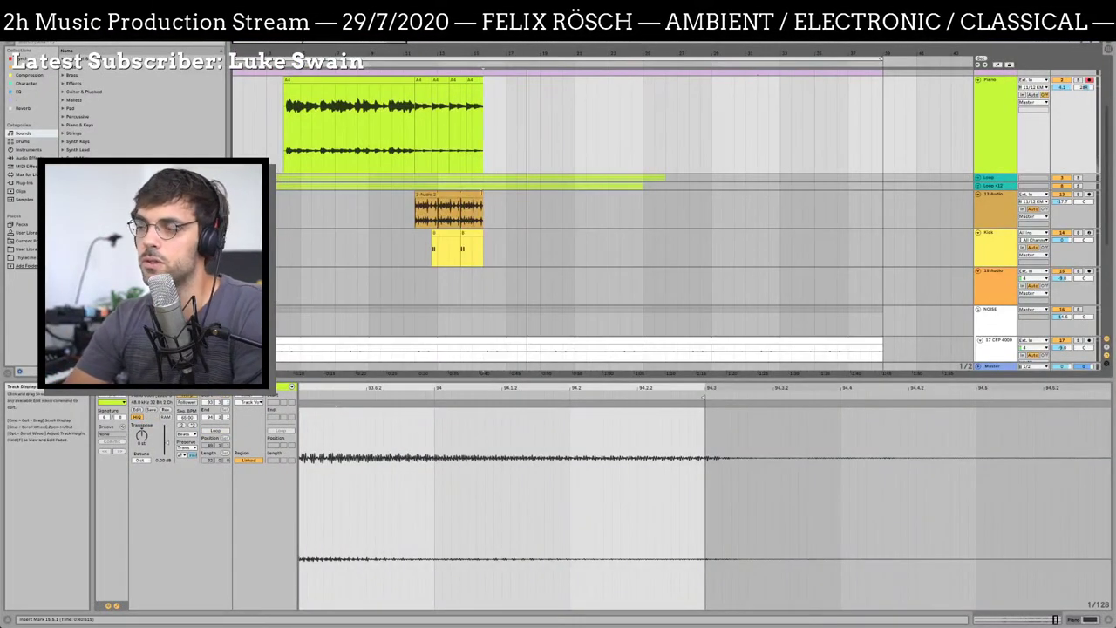
scroll(486, 183, "up", 3)
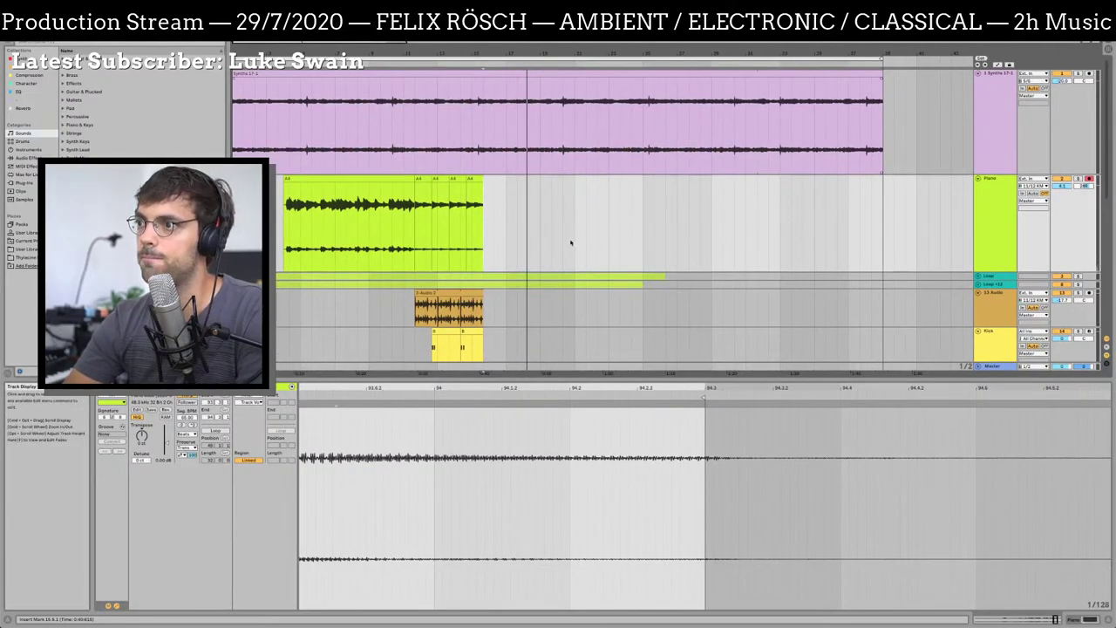
Loop bars 17 to 25 on the Piano track and recolour the track green
left_click(508, 231)
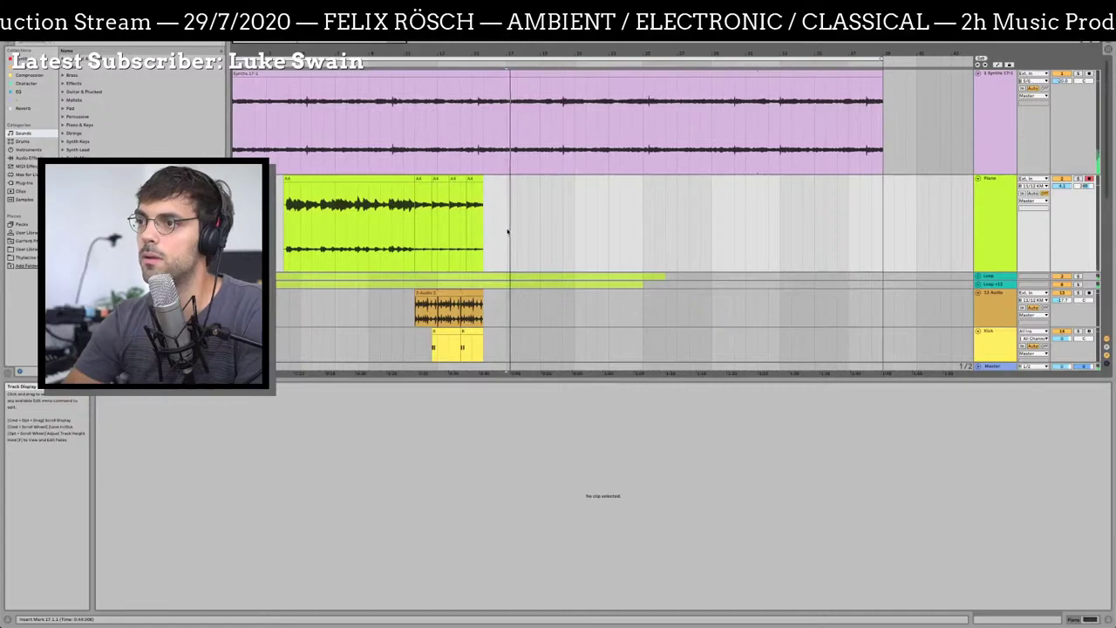
left_click_drag(506, 232, 642, 235)
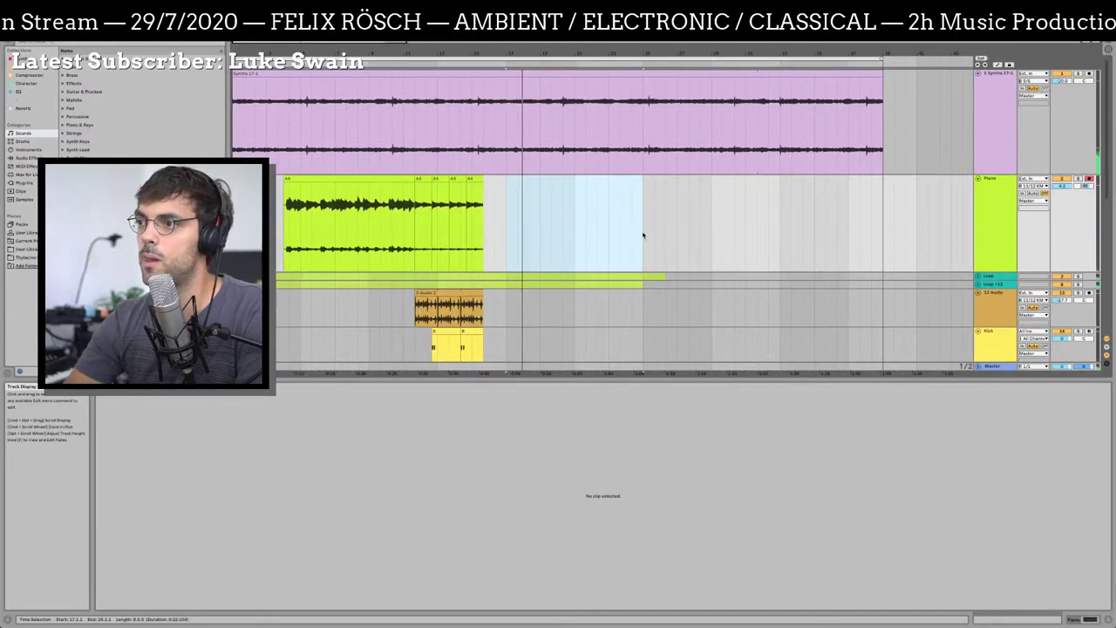
right_click(994, 183)
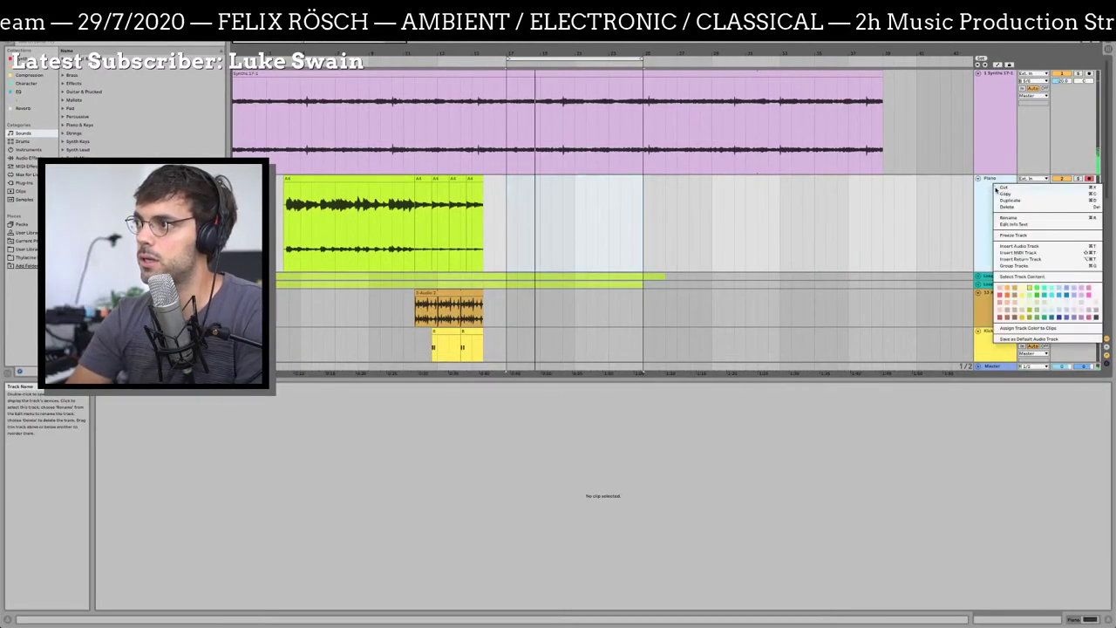
left_click(1029, 295)
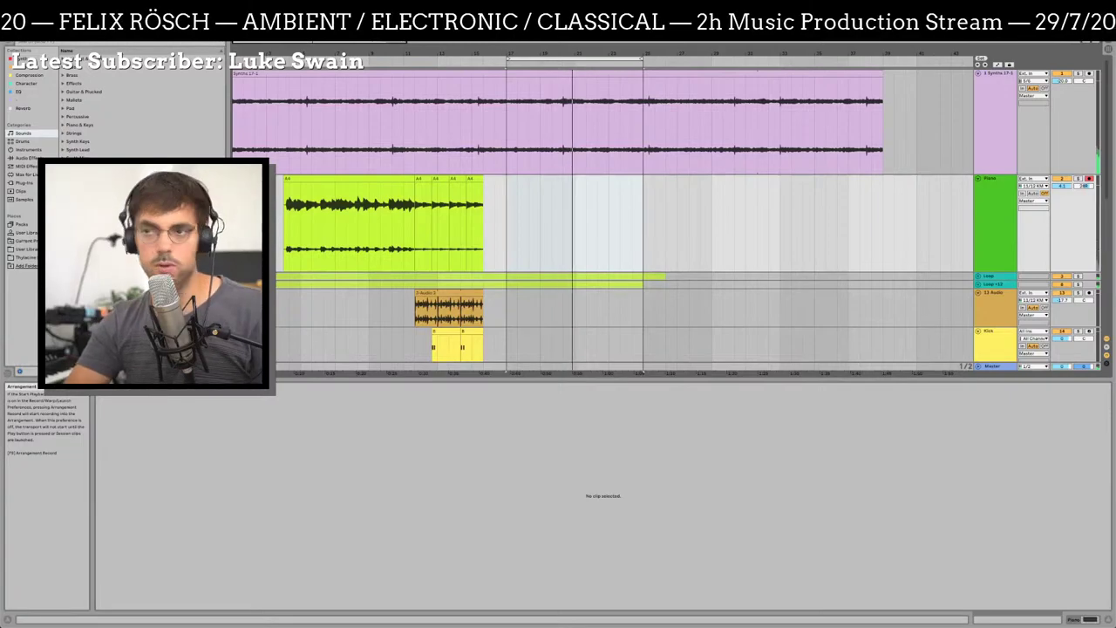
Record a new piano take over the looped bars 17 to 25 and stop the transport when it is done
key("F9")
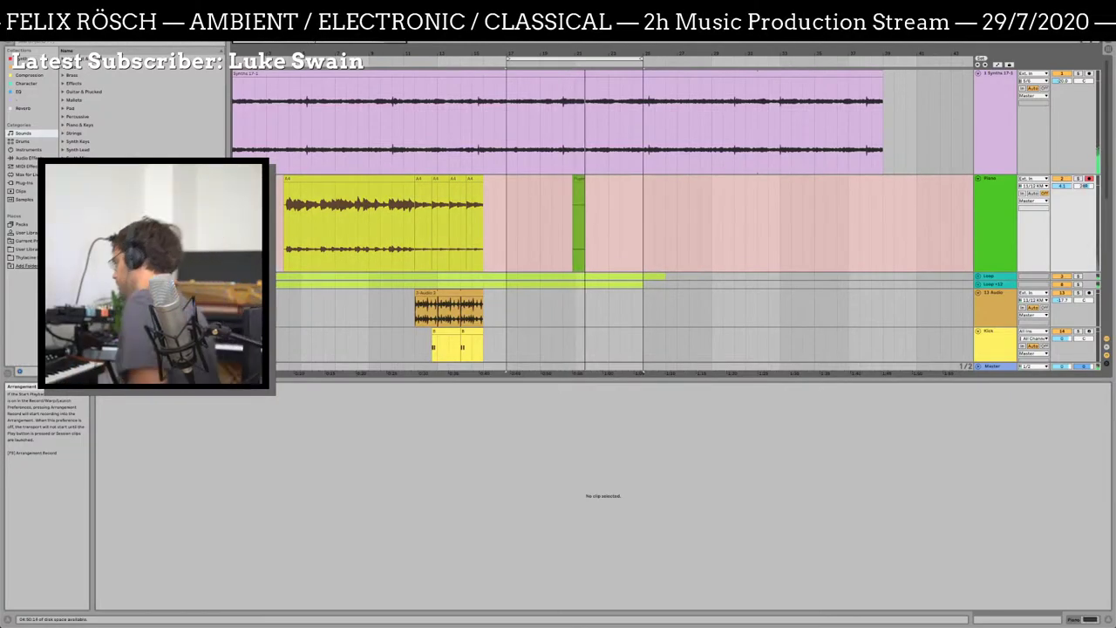
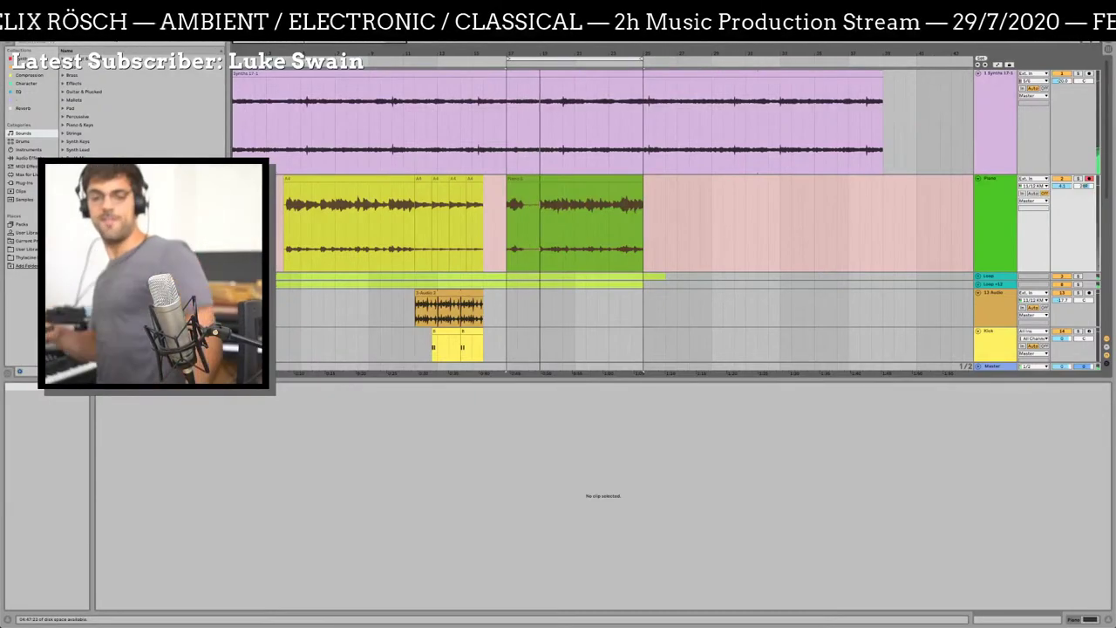
key("space")
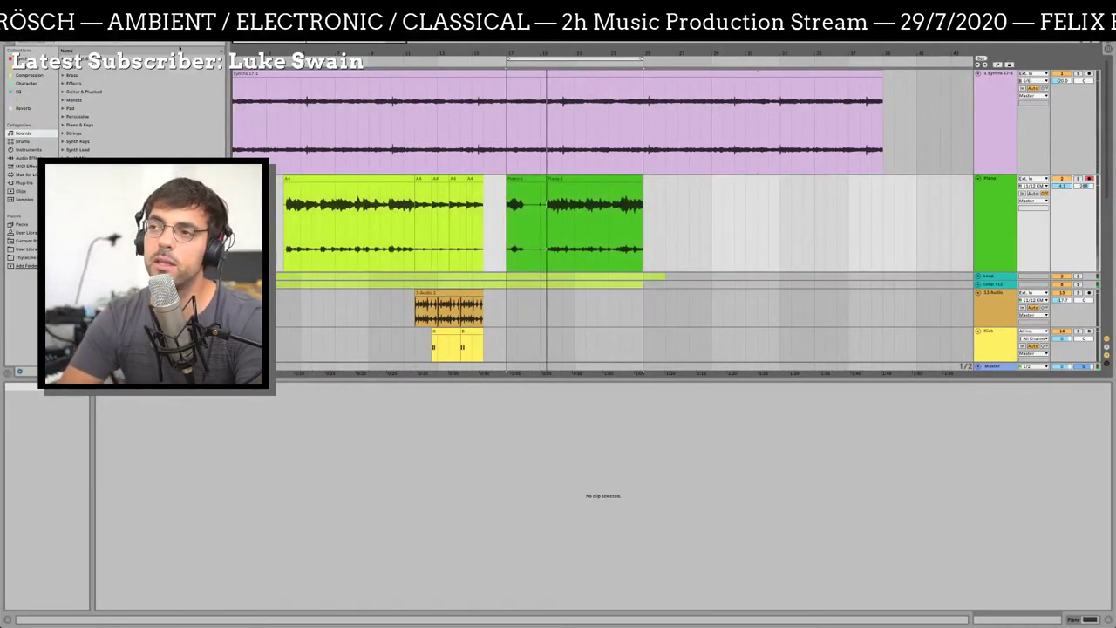
Extend the recorded piano clip back to bar 17 and out past the loop to expose the whole recorded take
left_click(555, 181)
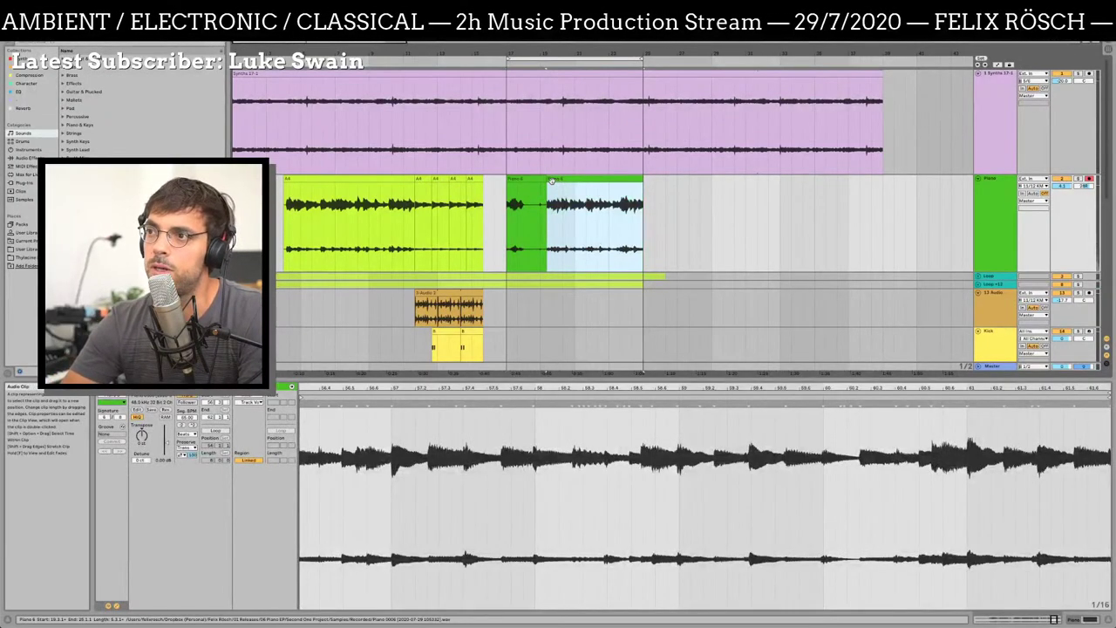
left_click_drag(550, 181, 502, 185)
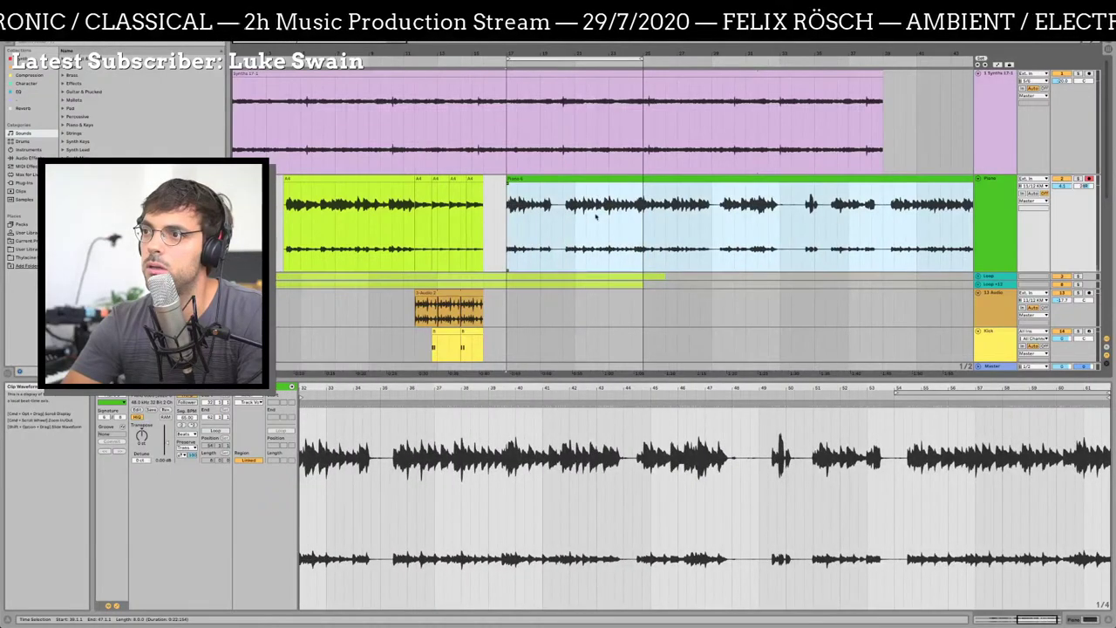
left_click(562, 211)
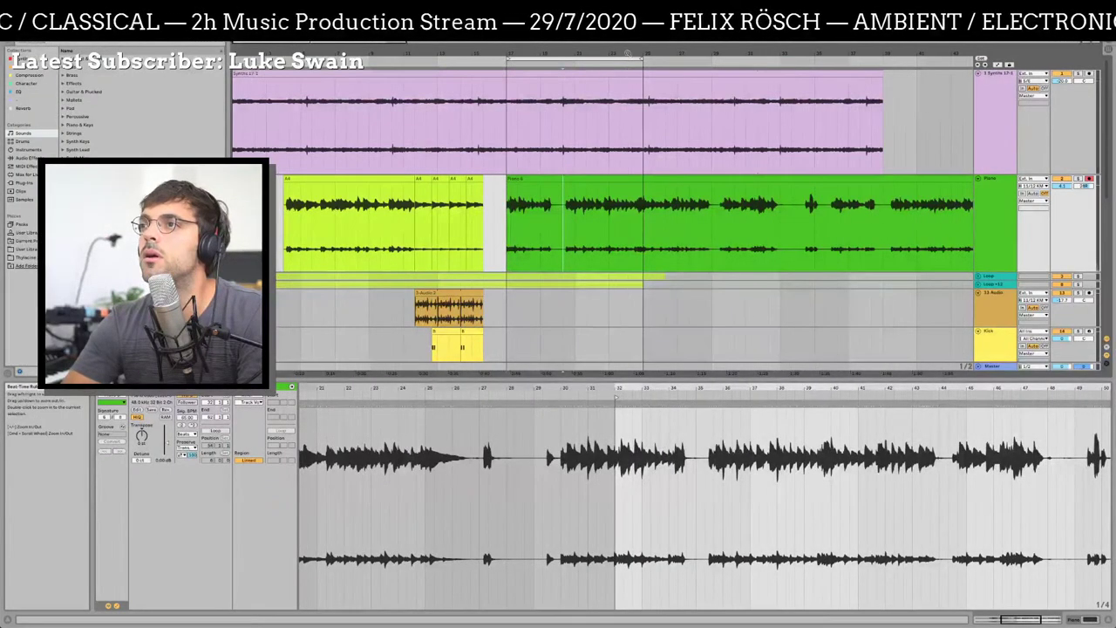
Insert 64 bars of empty time from bar 49 and move the full piano take to about bar 45
scroll(405, 136, "right", 10)
left_click_drag(404, 135, 630, 144)
key("ctrl+i")
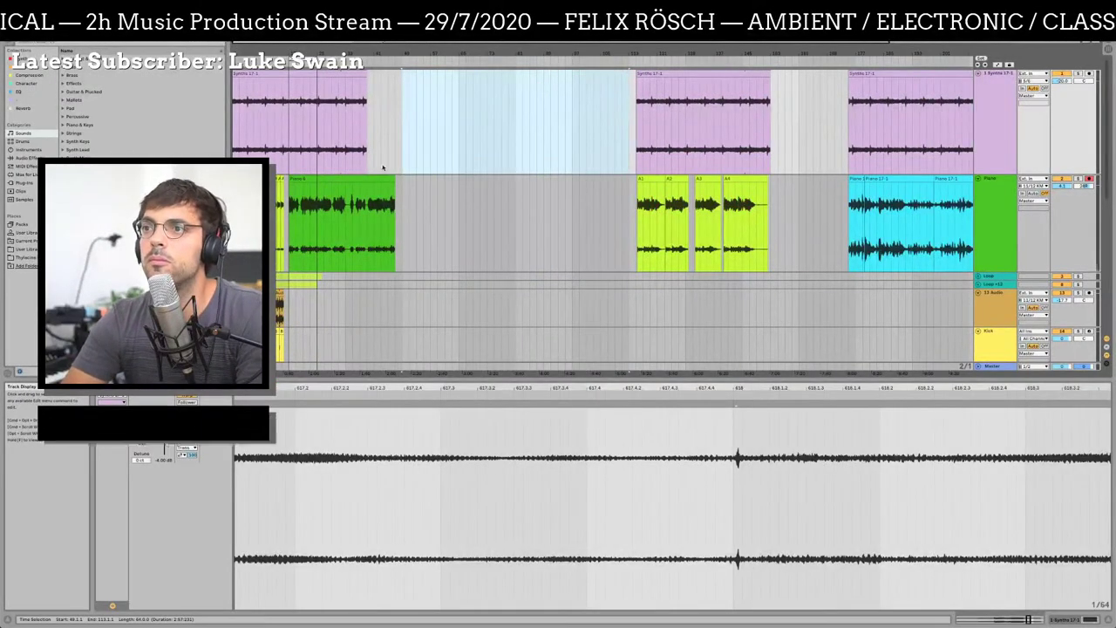
mouse_move(295, 186)
left_mouse_down()
mouse_move(466, 186)
mouse_move(354, 200)
mouse_move(389, 199)
left_mouse_up()
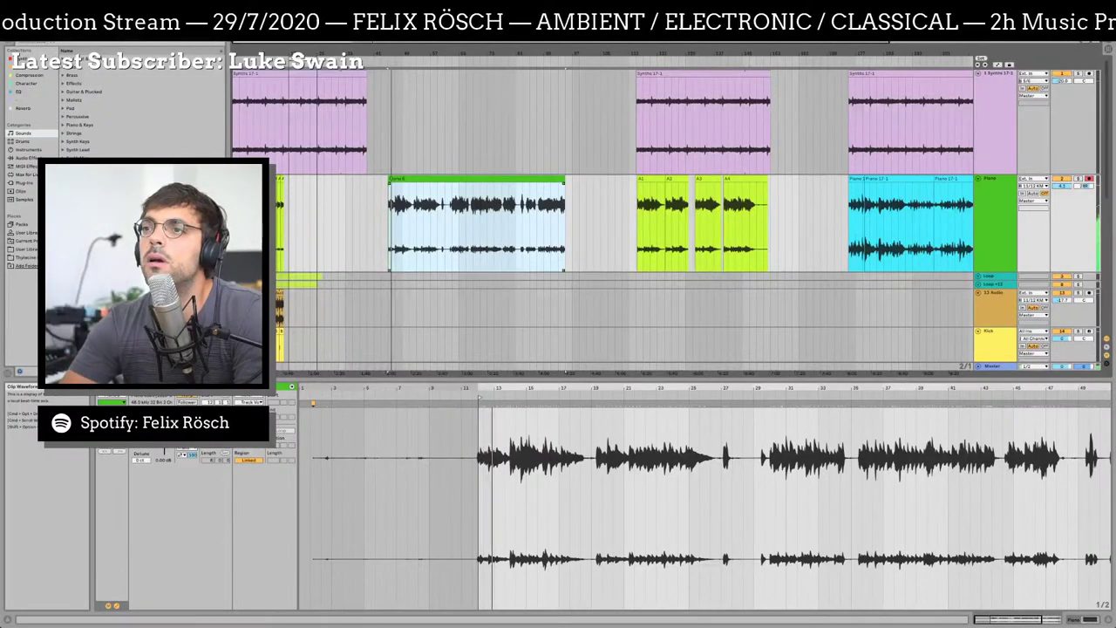
Split the piano take after its first phrase near bar 51 and its second near bar 59, leaving a short gap between both phrases
key("z")
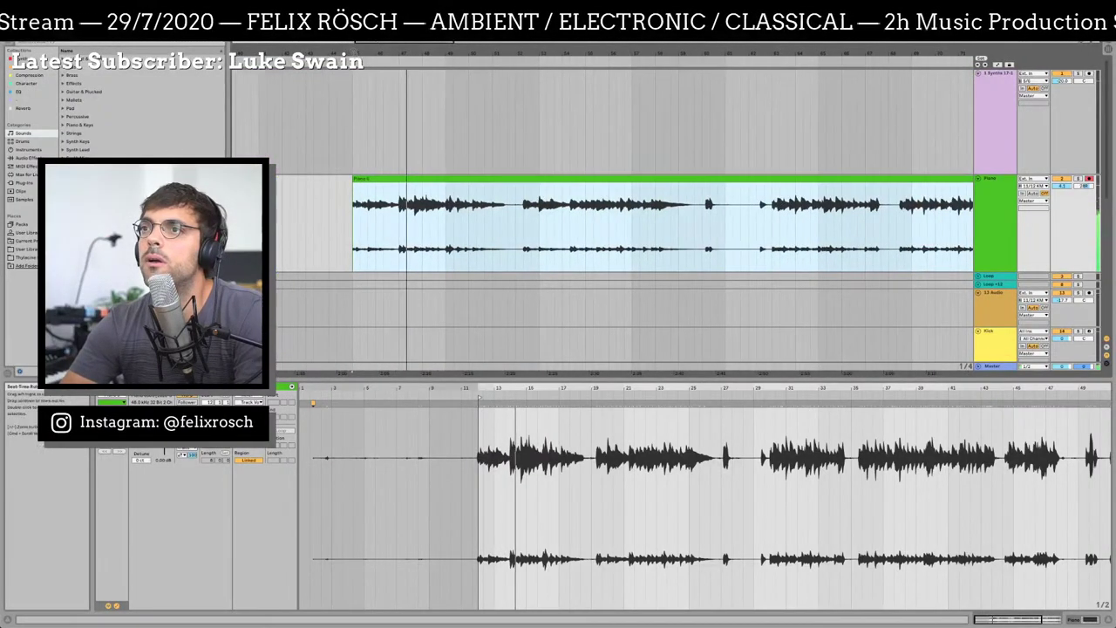
key("z")
key("x")
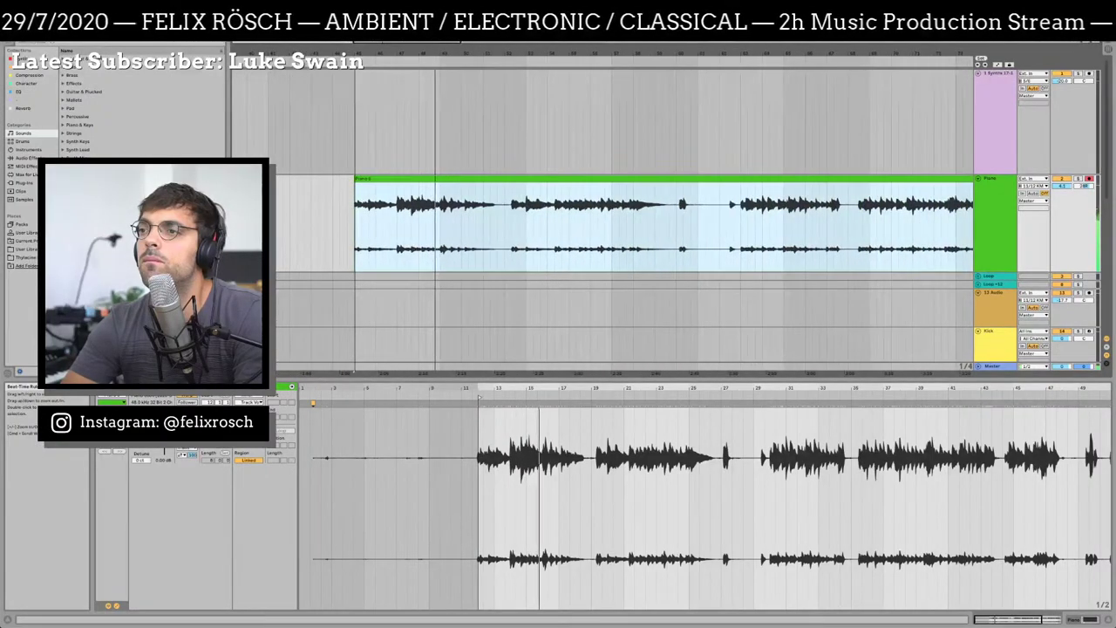
key("plus")
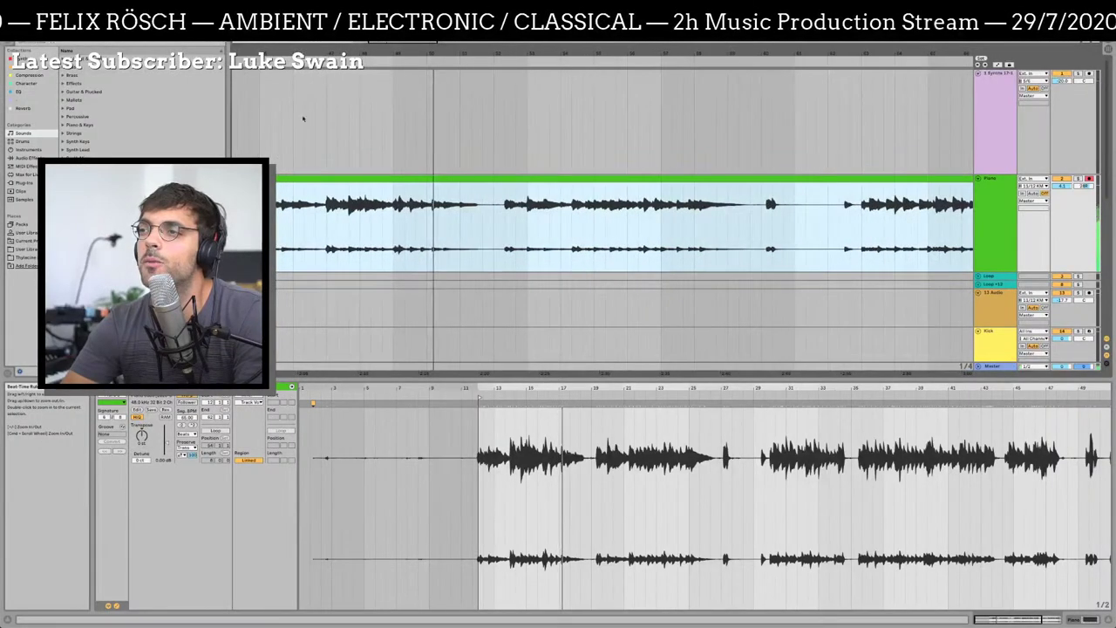
left_click(477, 234)
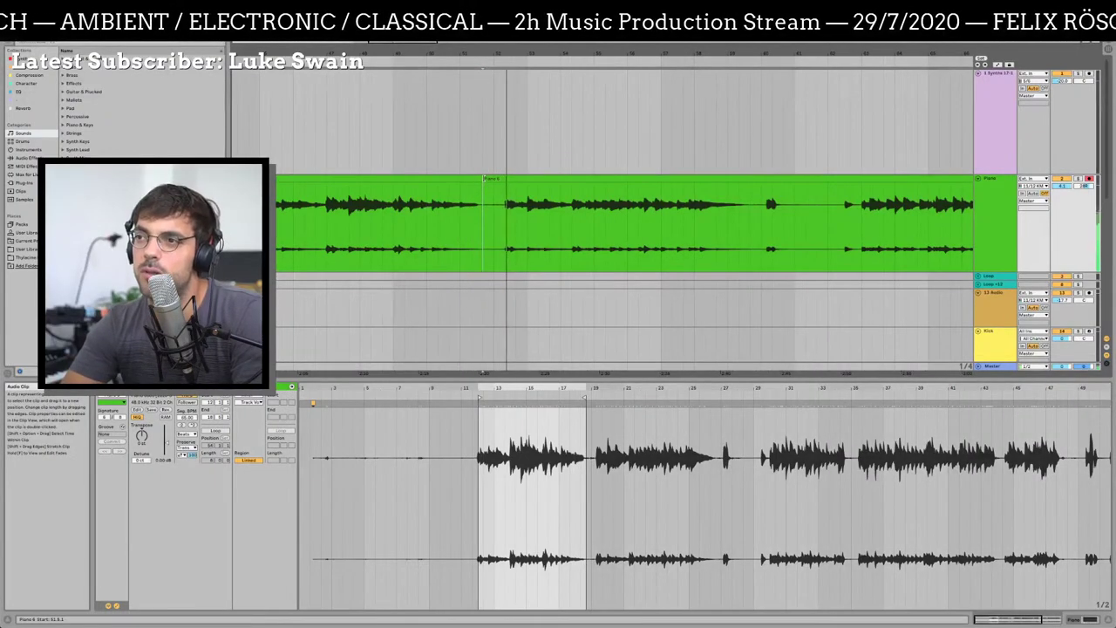
key("super+e")
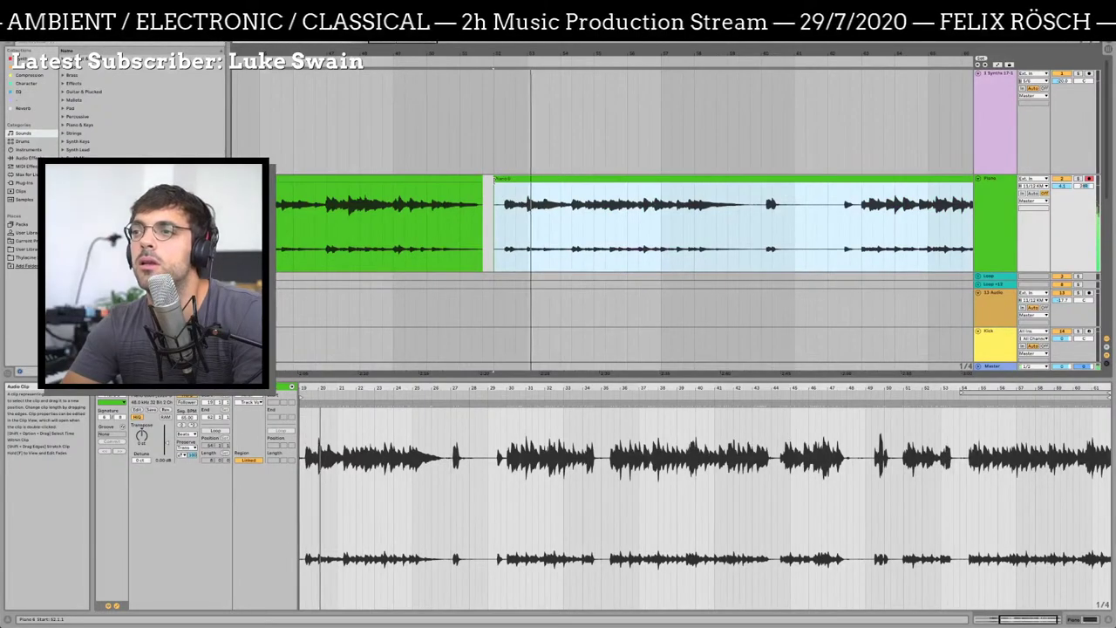
left_click(749, 239)
key("super+e")
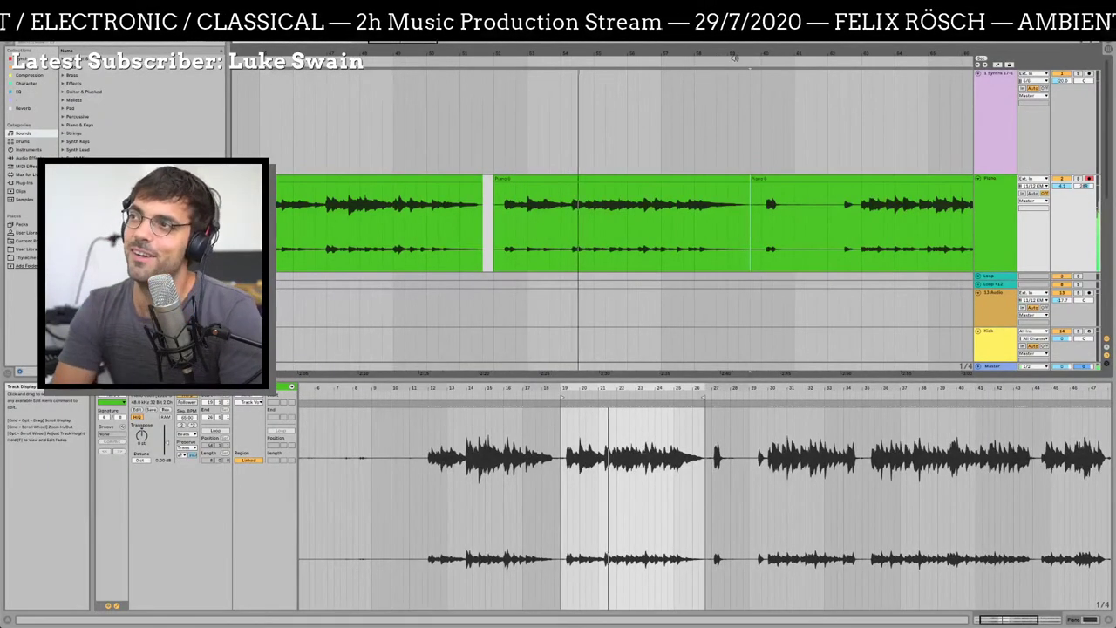
Rename the first two piano phrase clips with A-numbers, naming the second one A6
left_click_drag(734, 56, 663, 19)
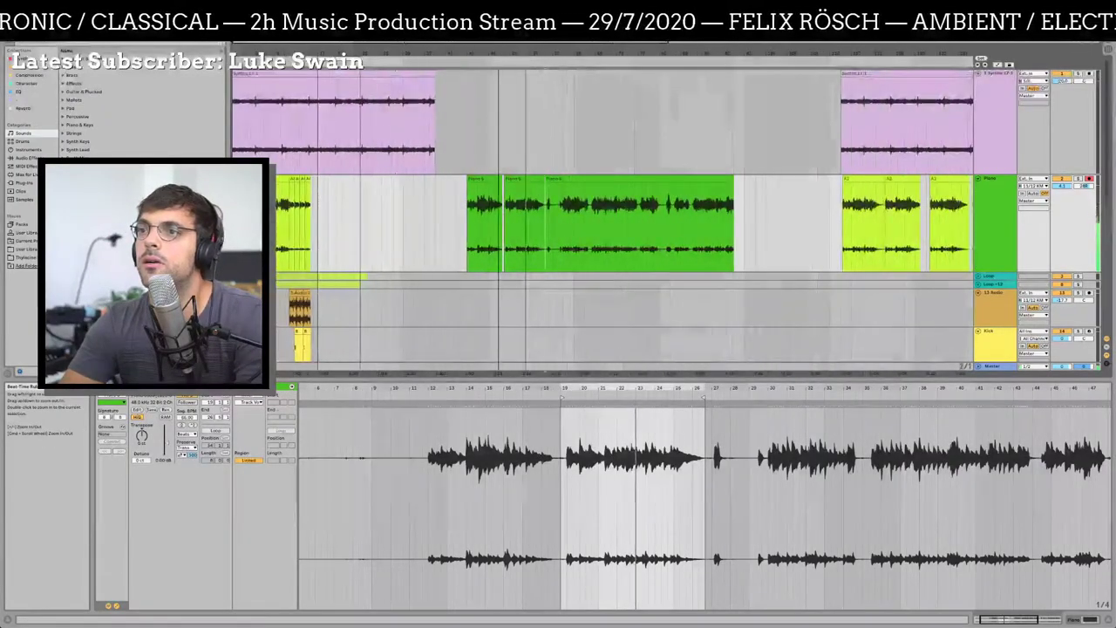
left_click_drag(523, 56, 511, 82)
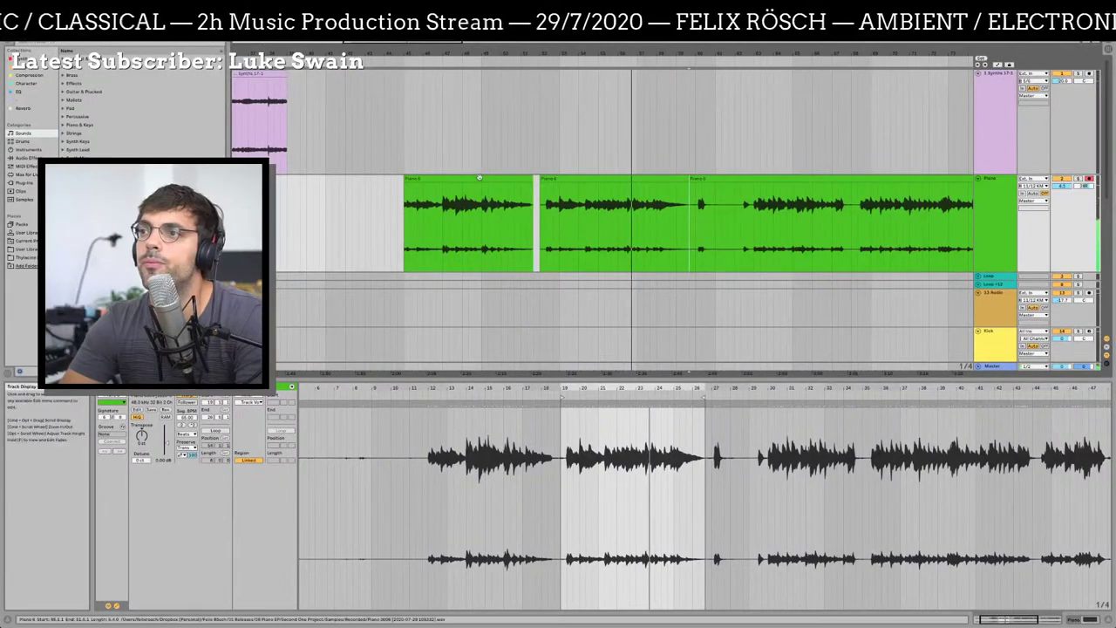
left_click(478, 177)
key("super+r")
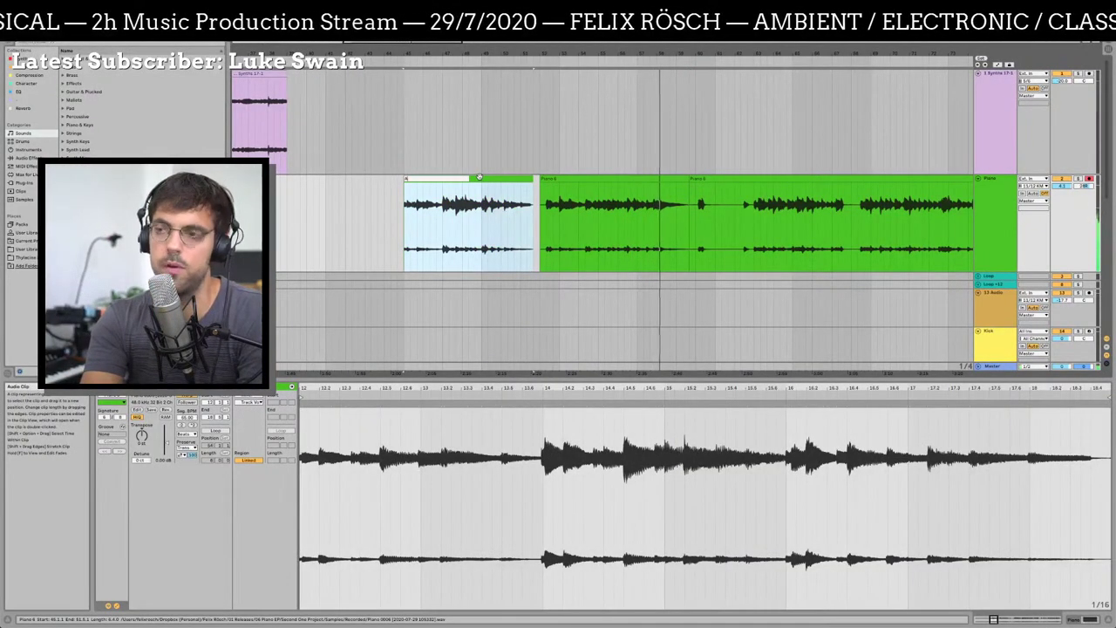
key("Return")
left_click(575, 177)
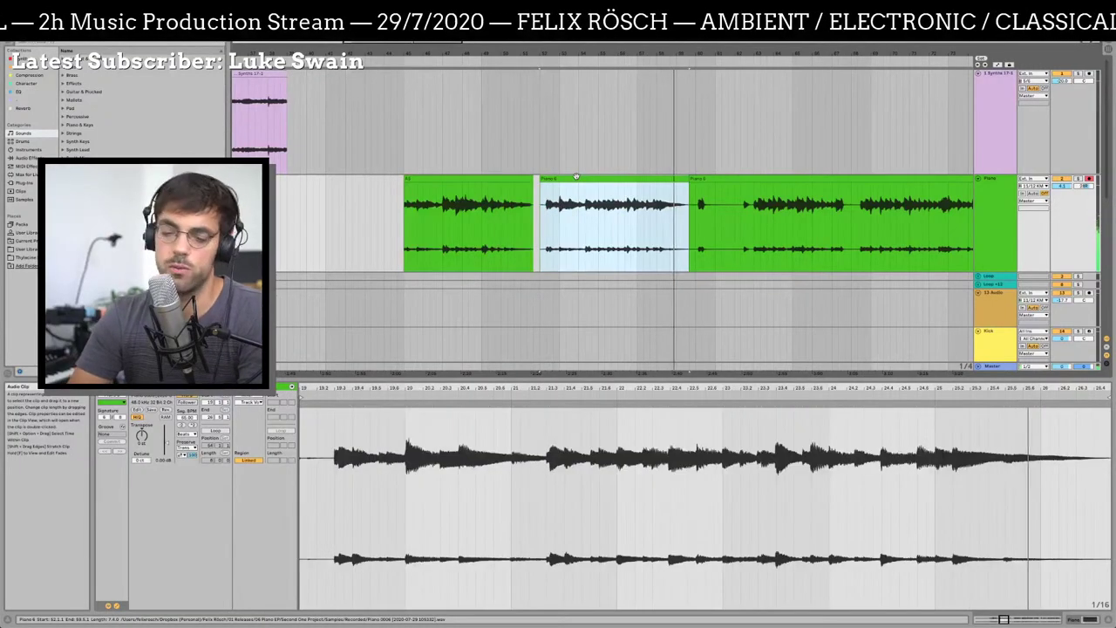
key("super+r")
type("A6")
key("Return")
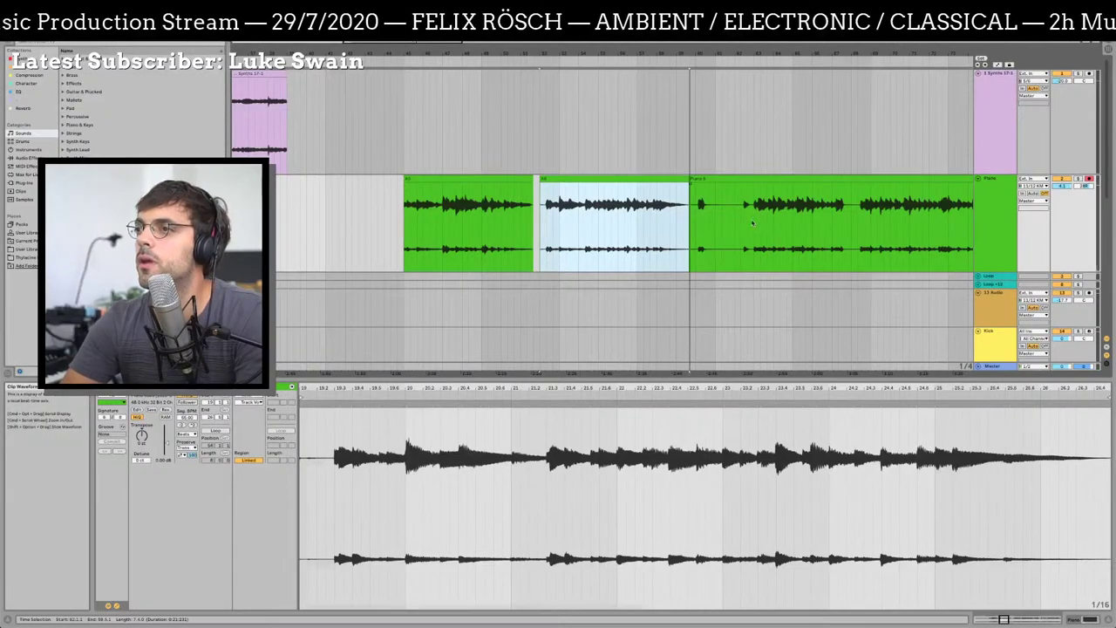
Extend the end of the remaining piano clip to bar 96.5.1 and split it at 87.3.1, before its last phrase
scroll(751, 223, "right", 3)
mouse_move(610, 223)
left_mouse_down()
mouse_move(723, 223)
mouse_move(610, 223)
left_mouse_up()
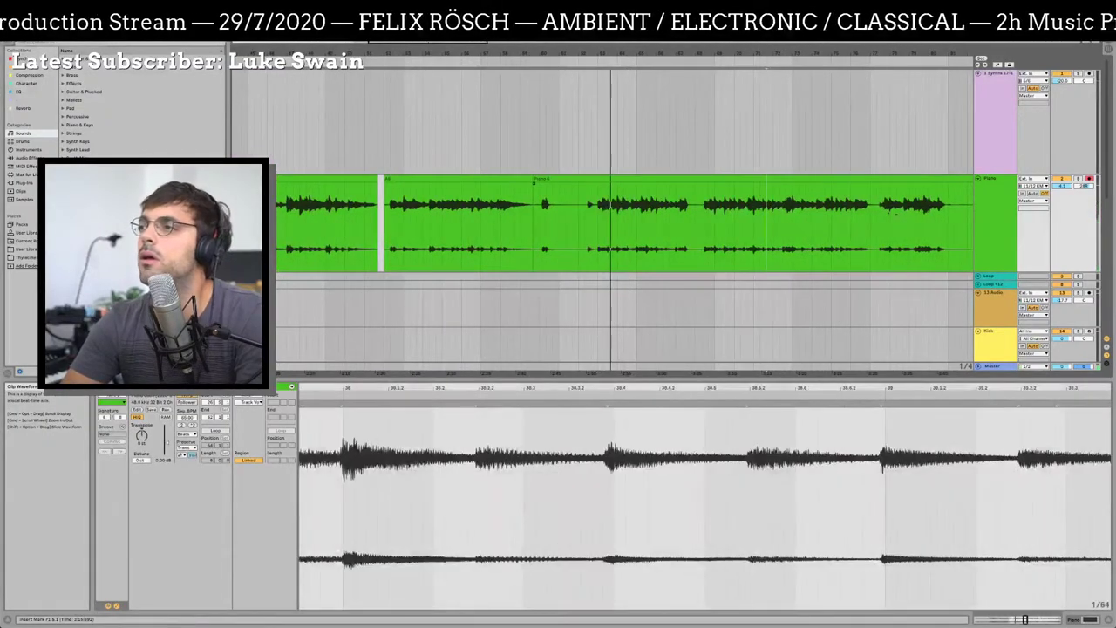
key("space")
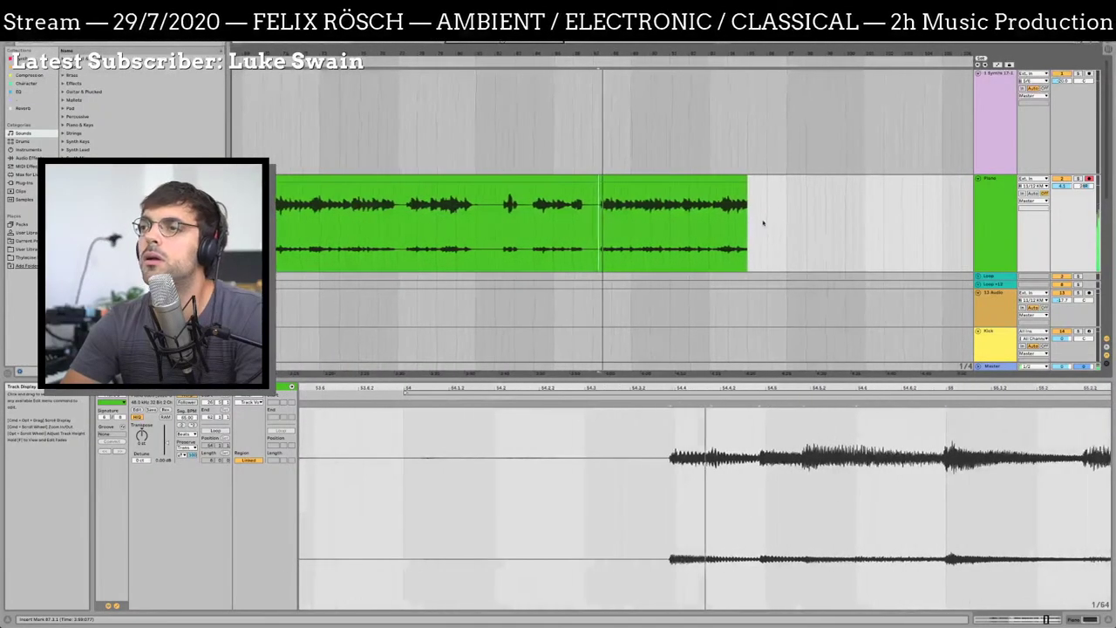
left_click_drag(736, 178, 771, 186)
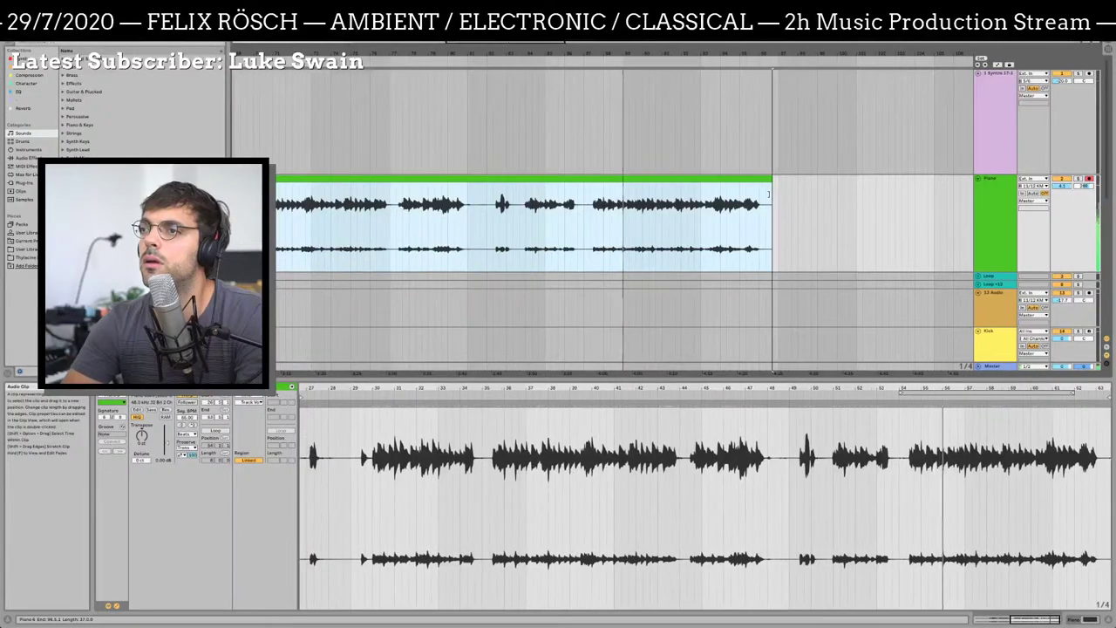
left_click(611, 221)
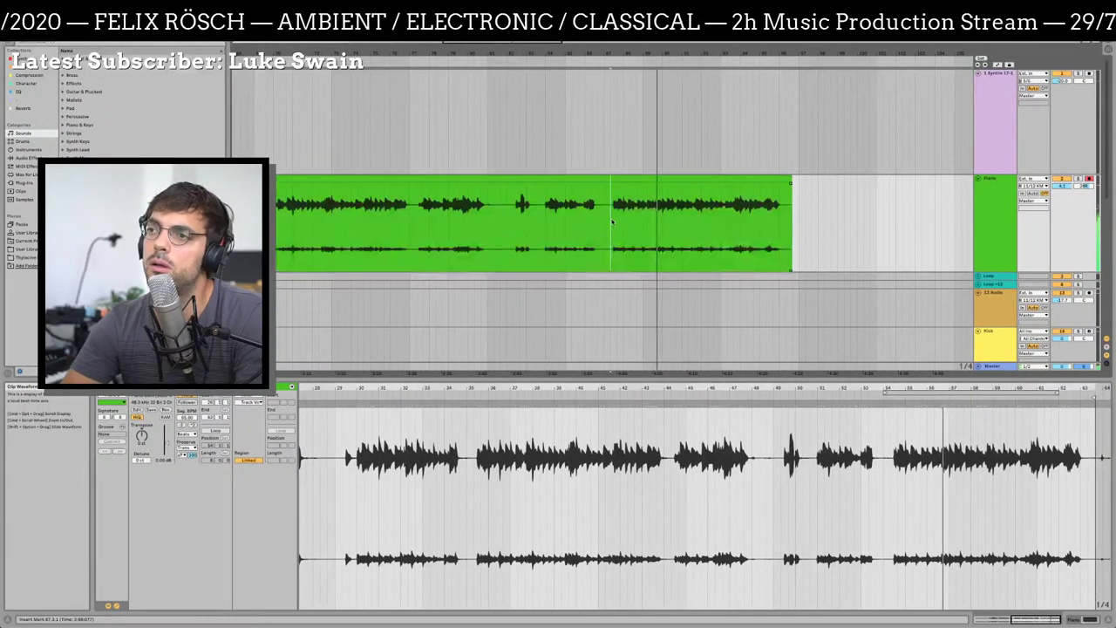
key("ctrl+e")
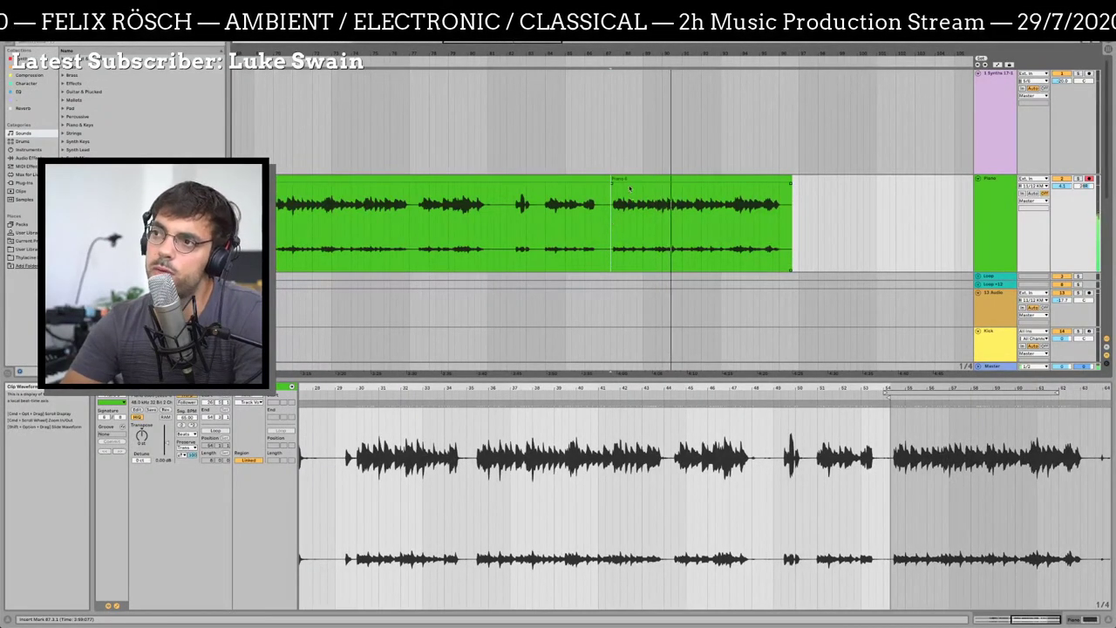
Recolour the last piano phrase clip, from bar 87.3.1 onward, turquoise
left_click(629, 188)
right_click(630, 183)
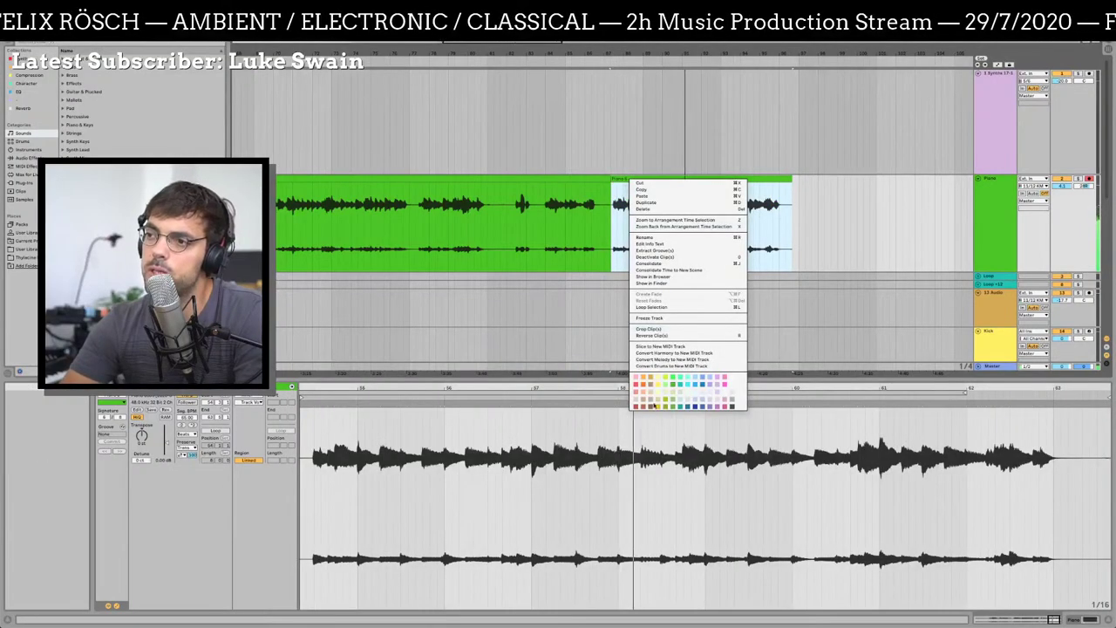
left_click(684, 386)
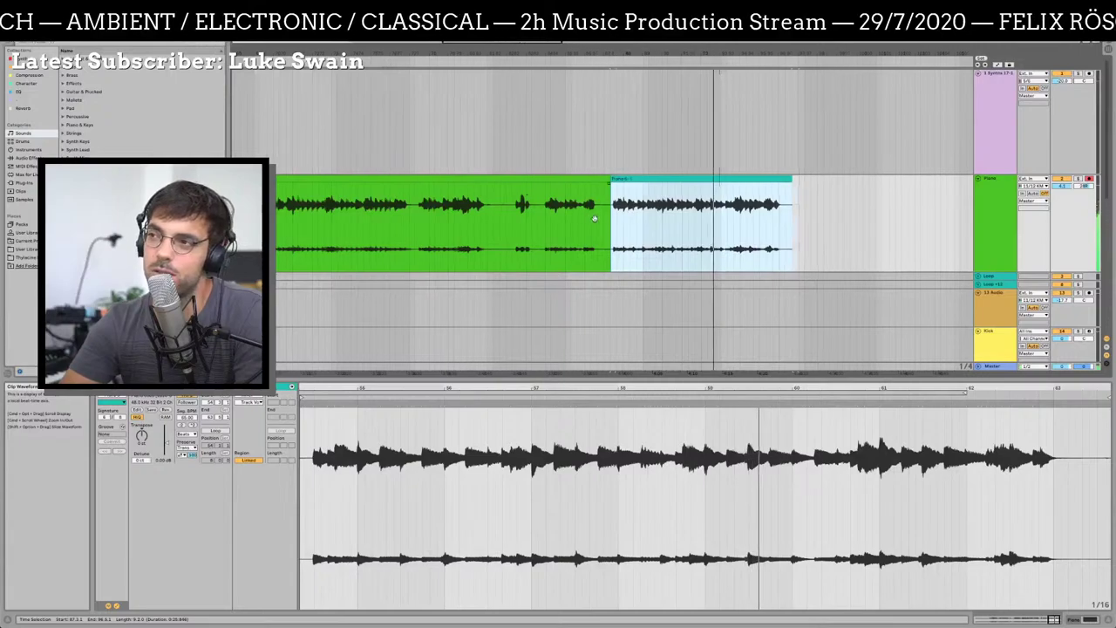
Return to the second piano phrase and audition it from about bar 52
scroll(635, 211, "left", 2)
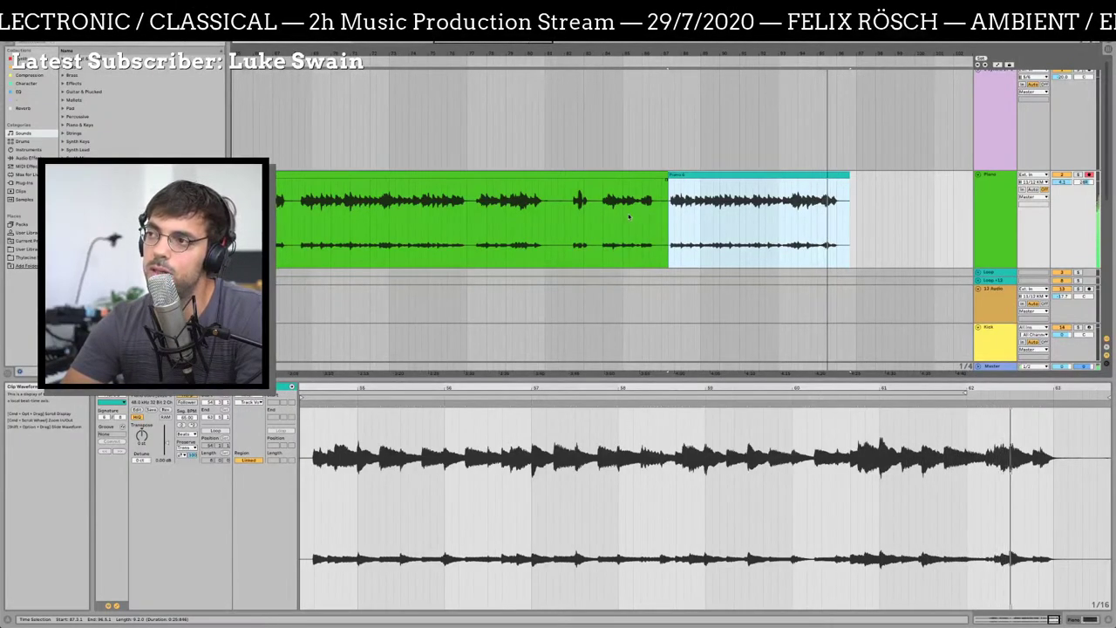
left_click_drag(554, 224, 760, 214)
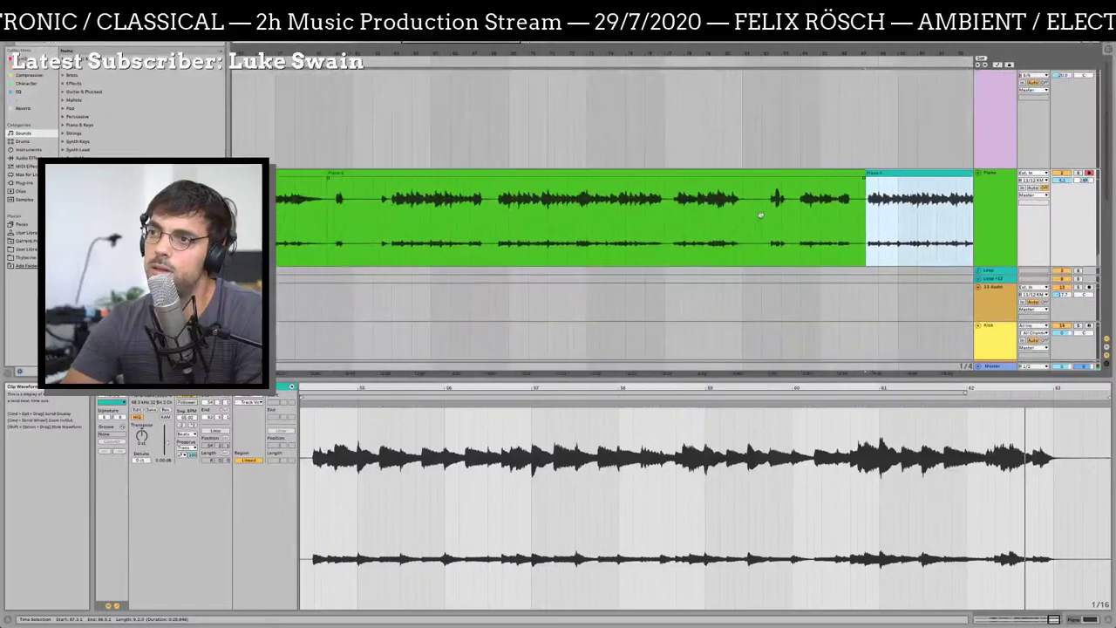
left_click_drag(415, 220, 568, 229)
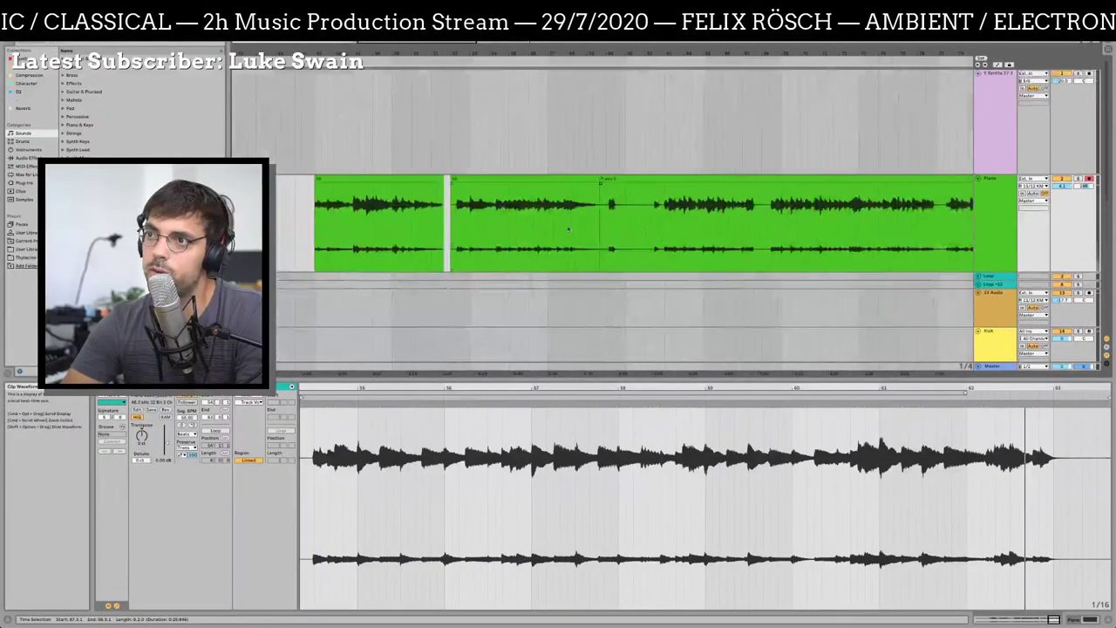
left_click(454, 207)
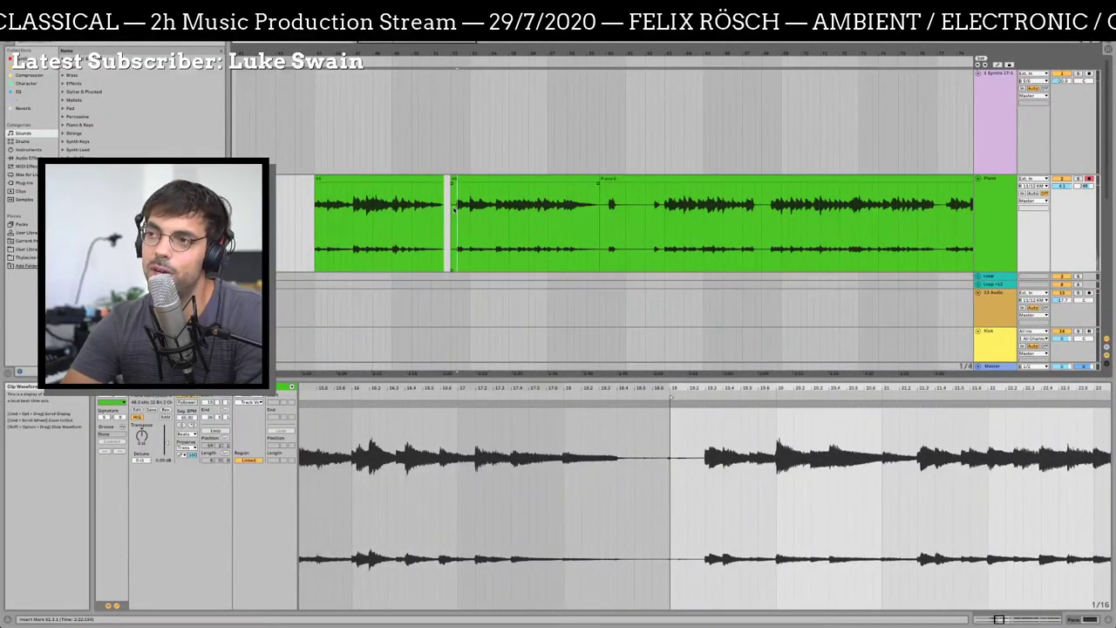
left_click_drag(670, 392, 610, 392)
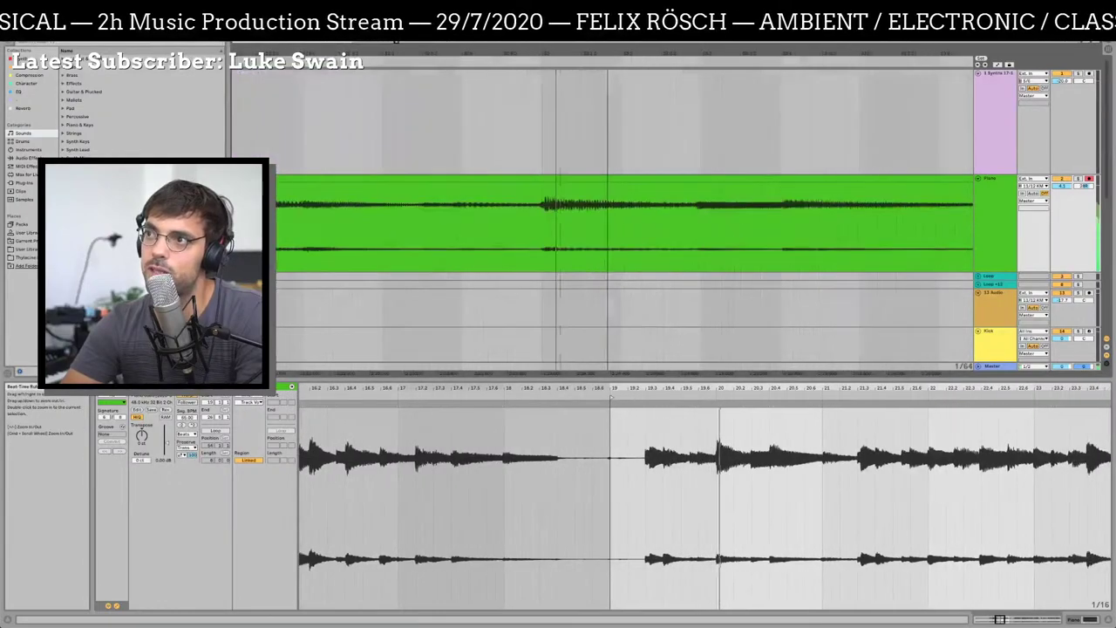
Cut the second piano phrase, A6, starting at bar 52, from the Piano track
key("minus")
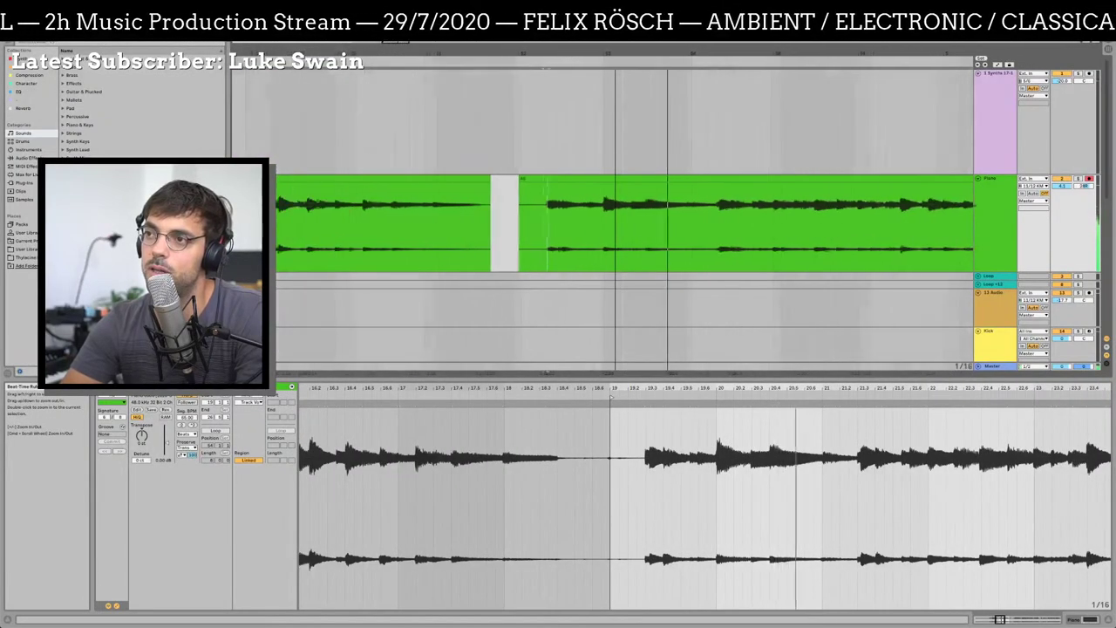
key("minus")
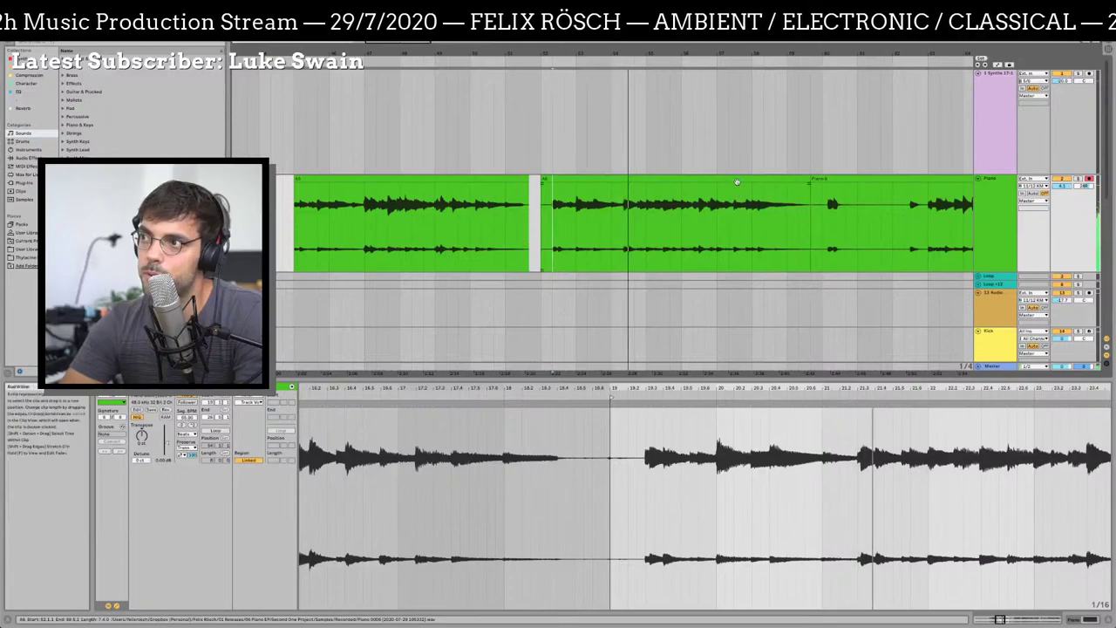
left_click(737, 182)
key("Delete")
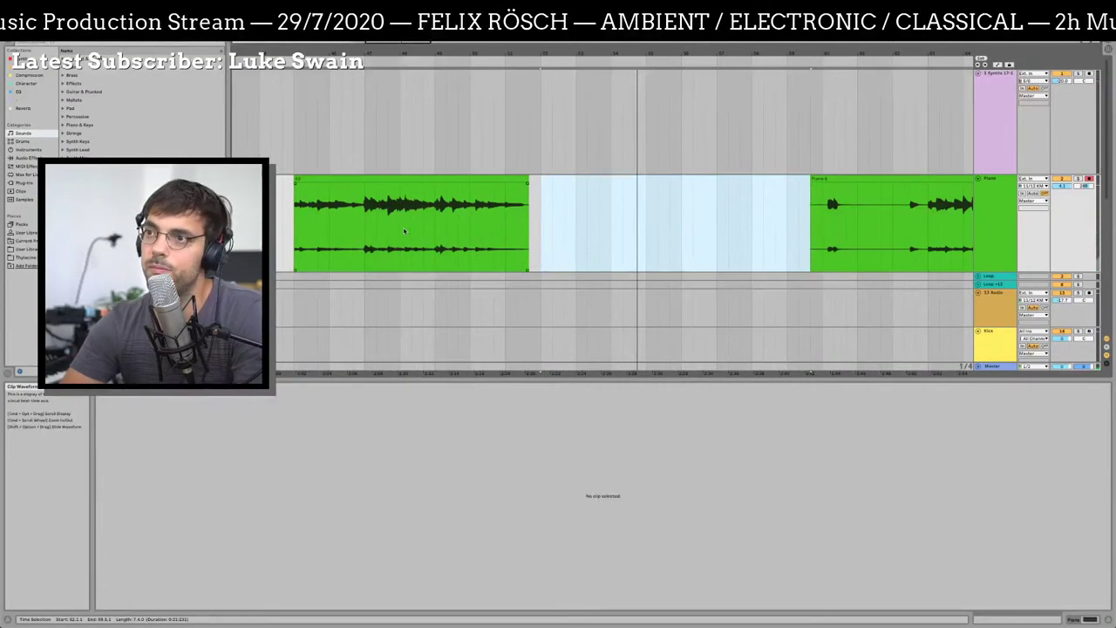
Audition the arrangement from the piano clip at bar 4.1.1 and paste the cut A6 phrase at bar 30.1.1 on the Piano track
scroll(404, 231, "left", 15)
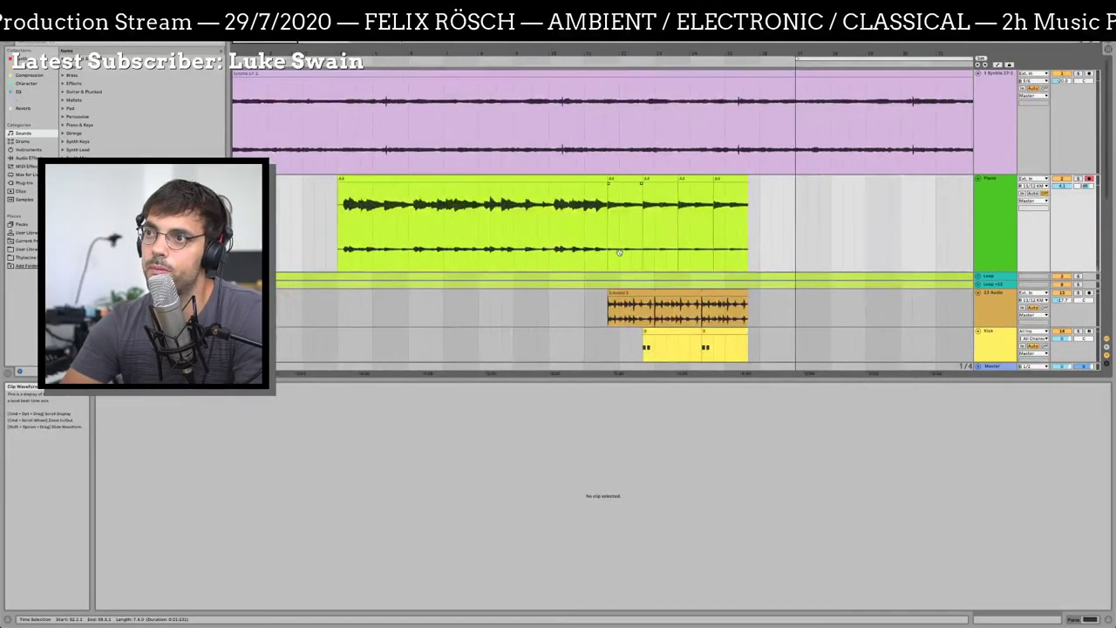
left_click(368, 177)
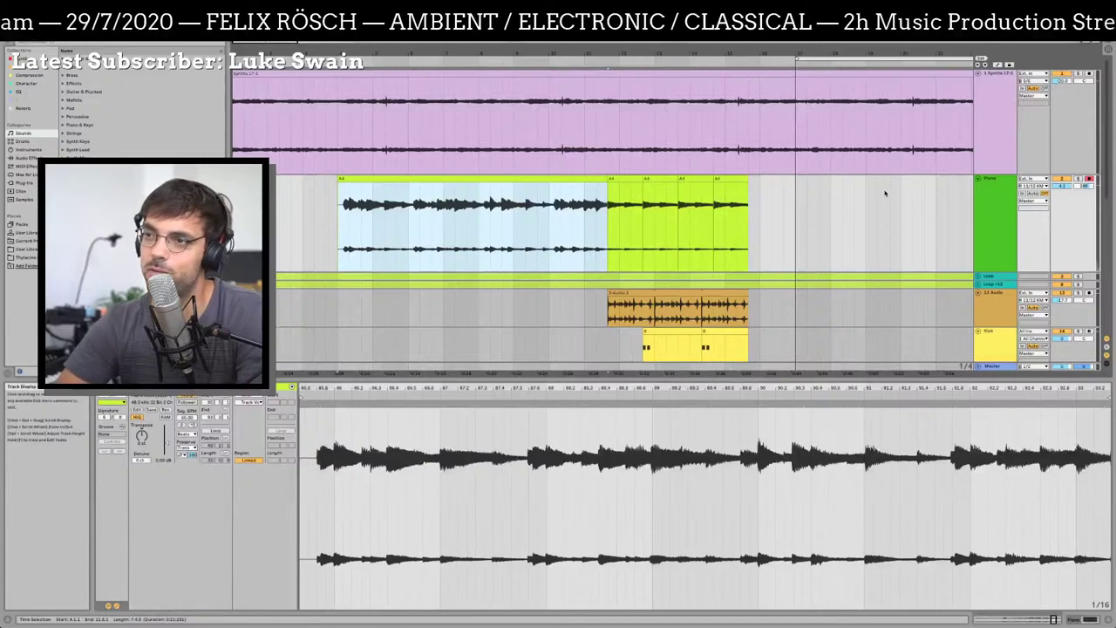
key("space")
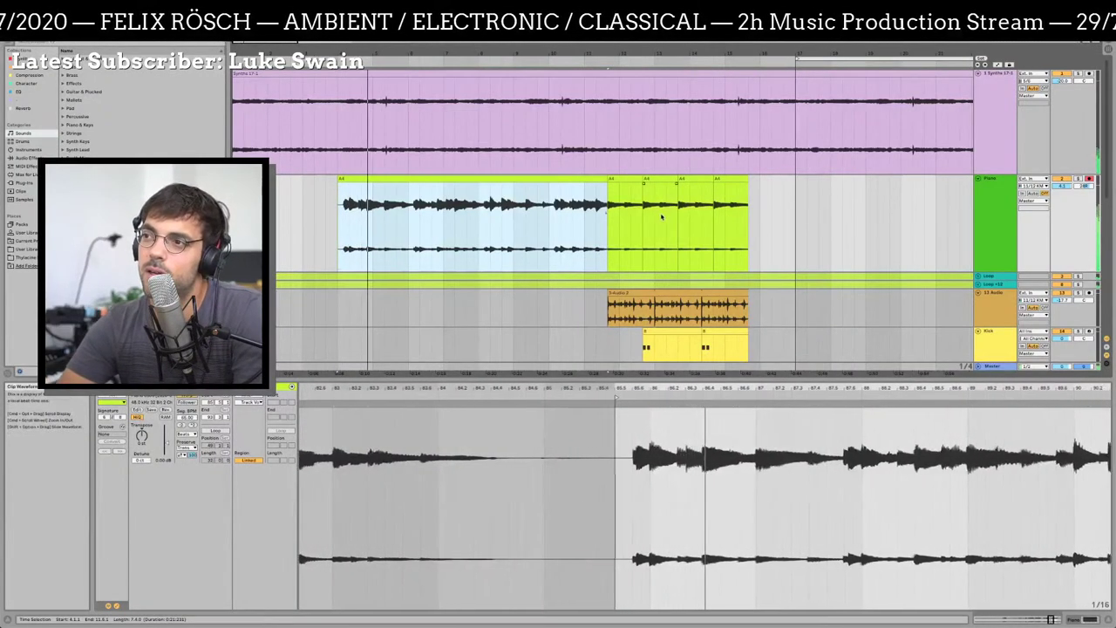
left_click_drag(591, 50, 590, 82)
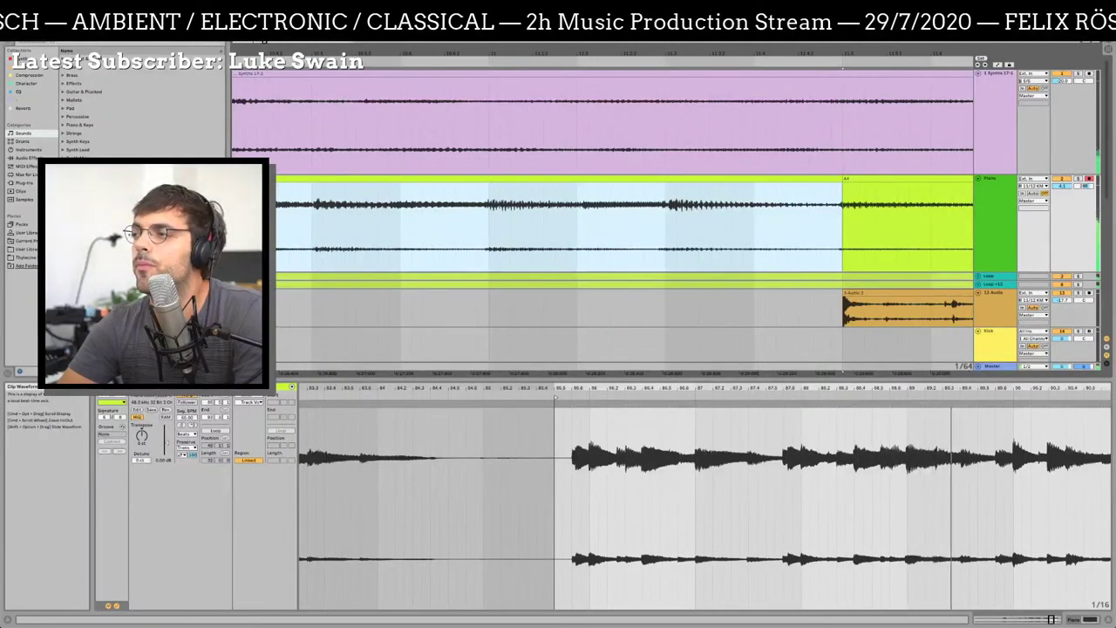
left_click_drag(475, 79, 475, 52)
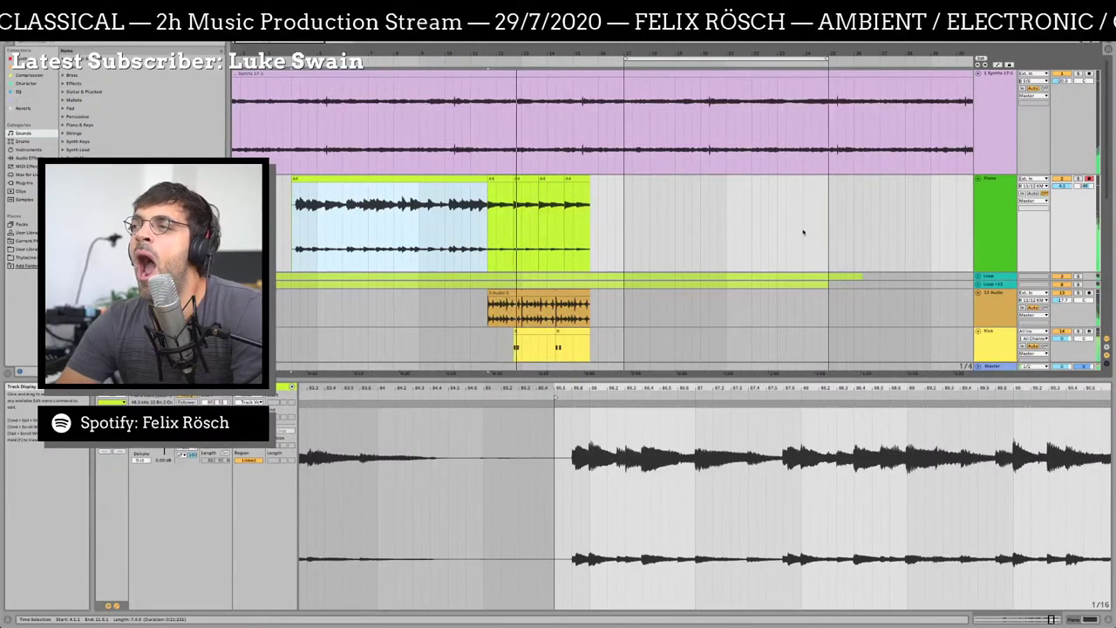
left_click(958, 241)
key("ctrl+v")
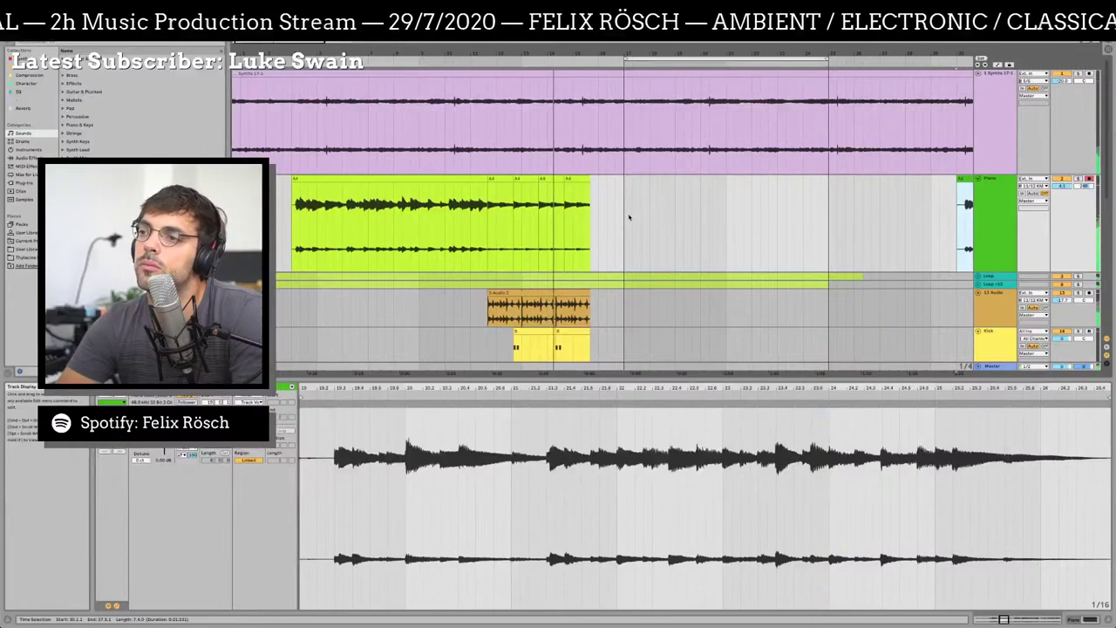
Delete the second Kick clip, starting around bar 14
left_click(559, 340)
key("ctrl+e")
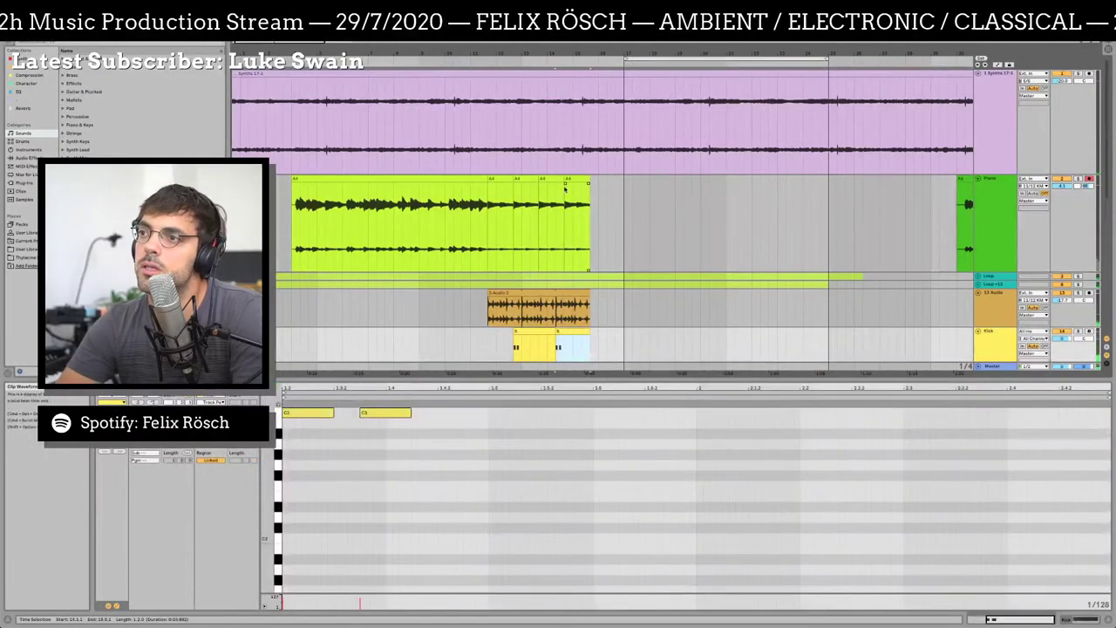
key("Delete")
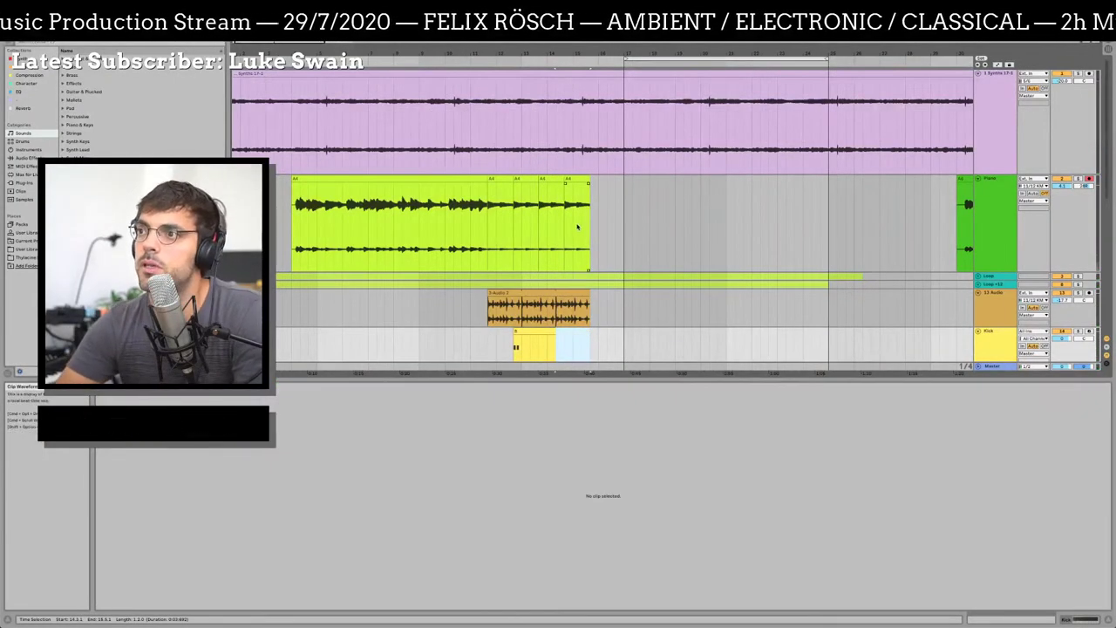
Shorten the brown audio clip's end to the start of the last short yellow-green piano clip and delete that piano clip
left_click_drag(564, 178, 590, 179)
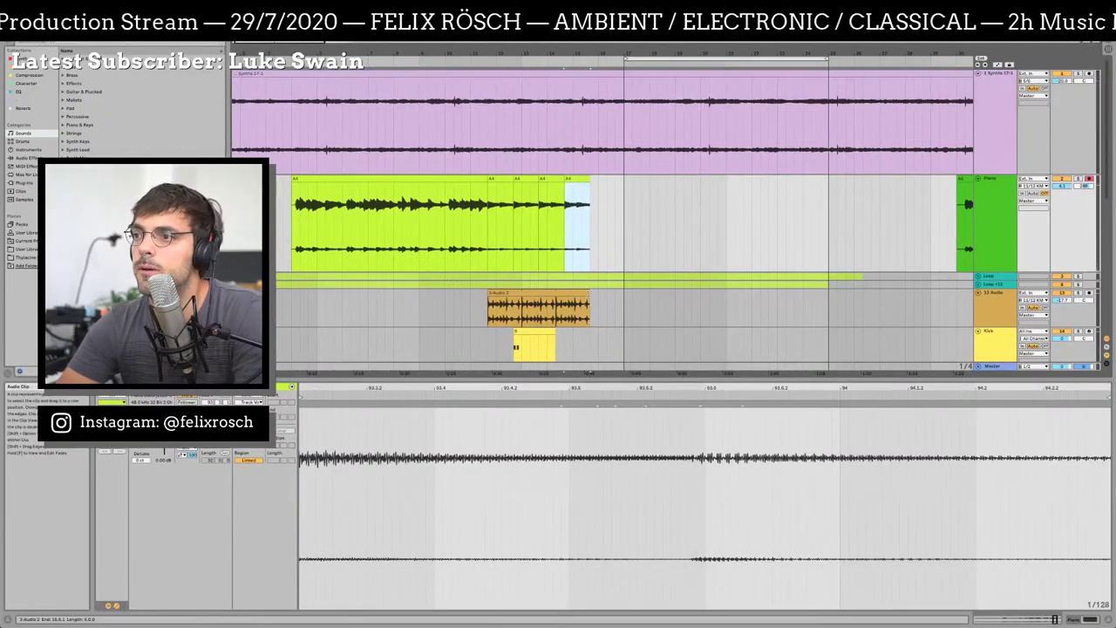
left_click_drag(588, 307, 554, 307)
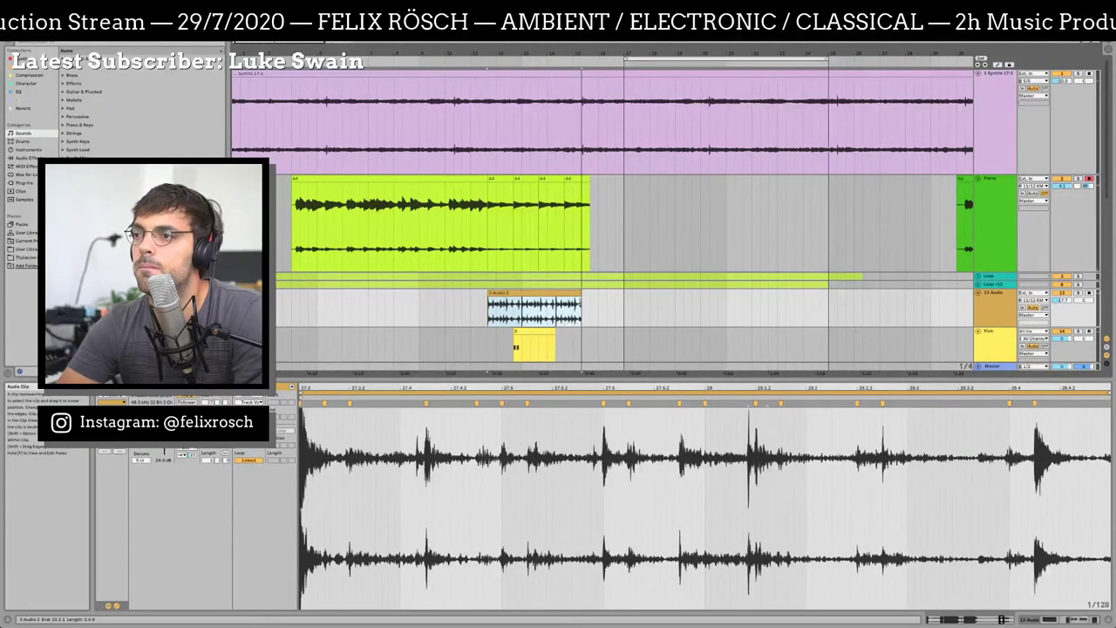
left_click_drag(590, 201, 563, 201)
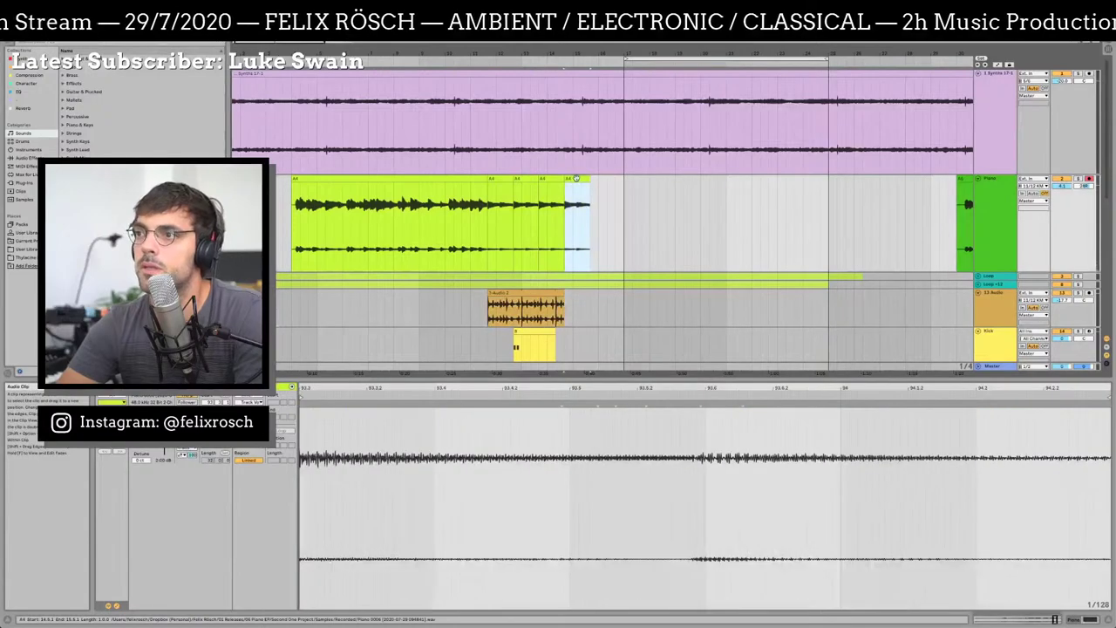
key("Delete")
left_click(564, 200)
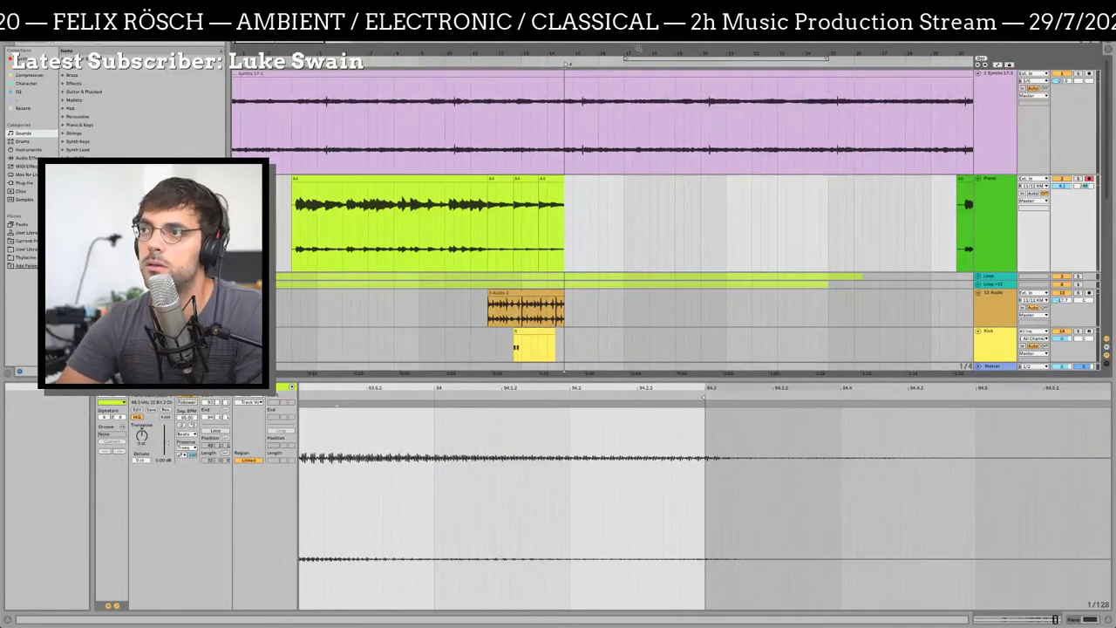
Audition the turquoise piano phrase from bar 87.3.1
scroll(623, 218, "right", 10)
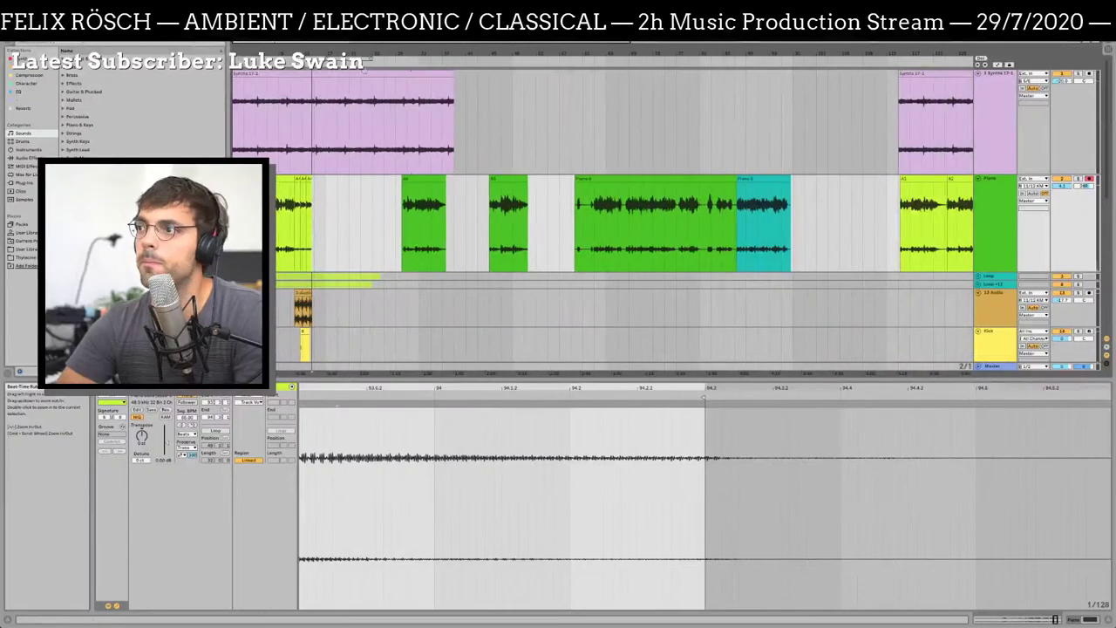
left_click(746, 179)
scroll(761, 180, "right", 5)
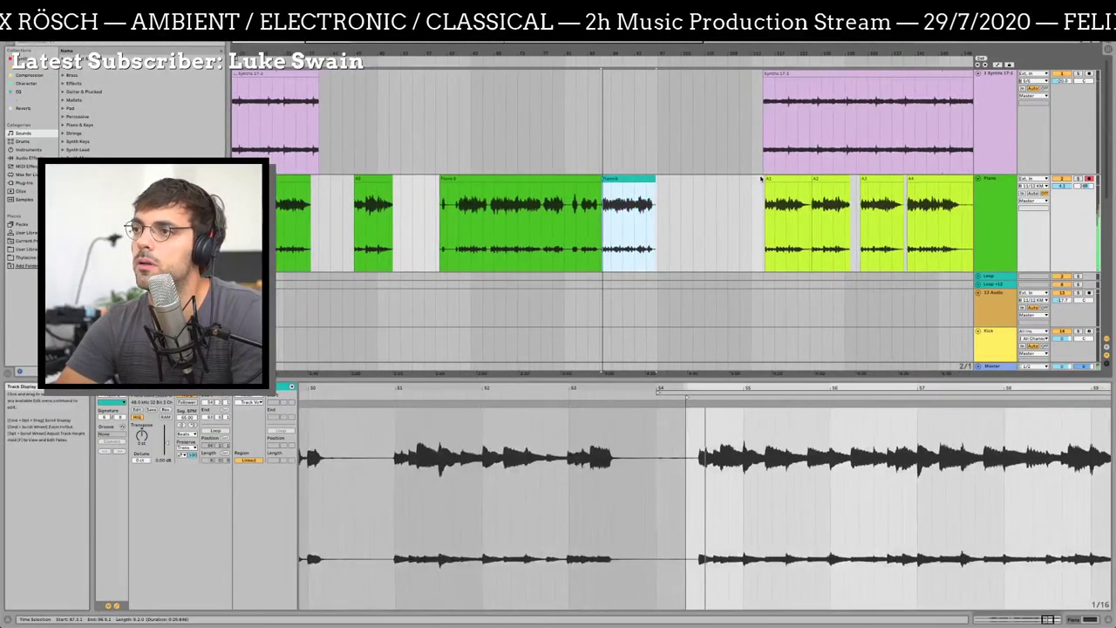
scroll(662, 392, "right", 5)
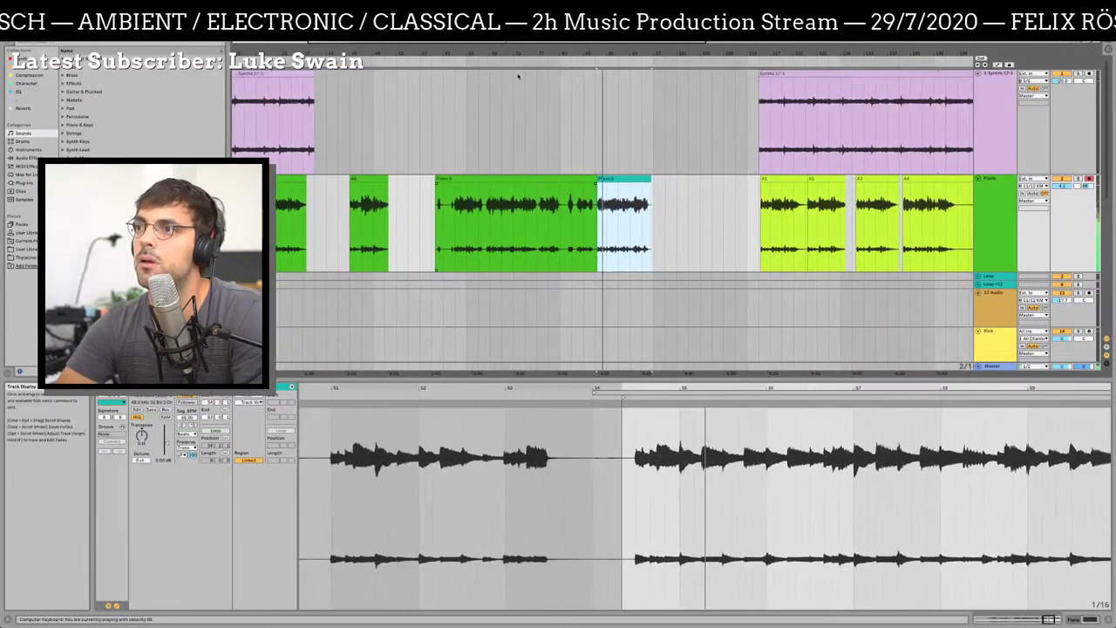
scroll(624, 222, "up", 5)
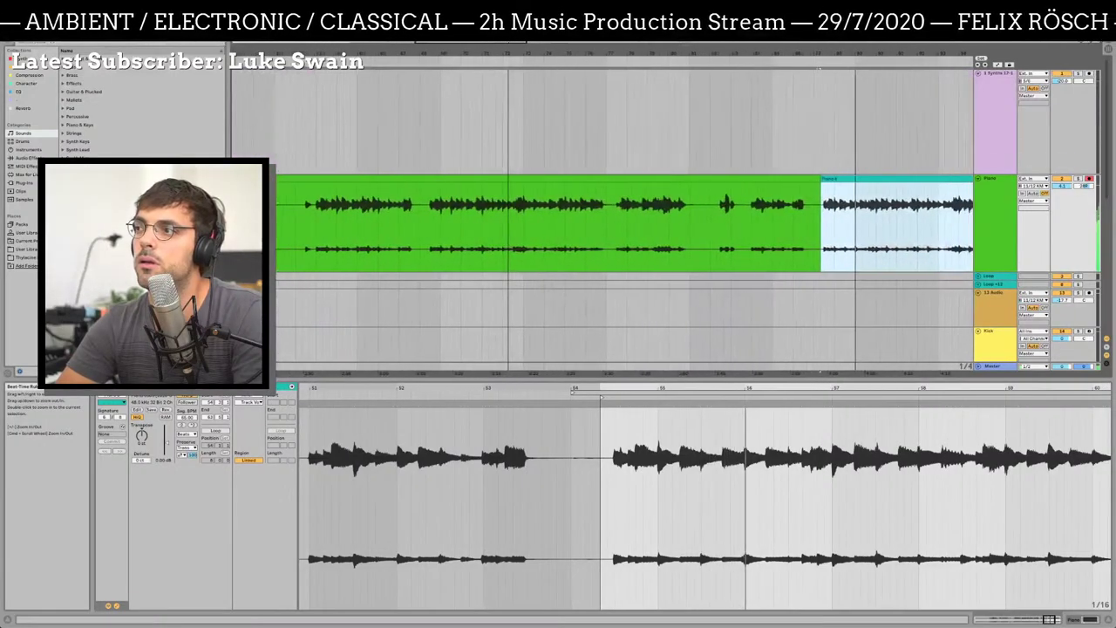
scroll(490, 225, "down", 2)
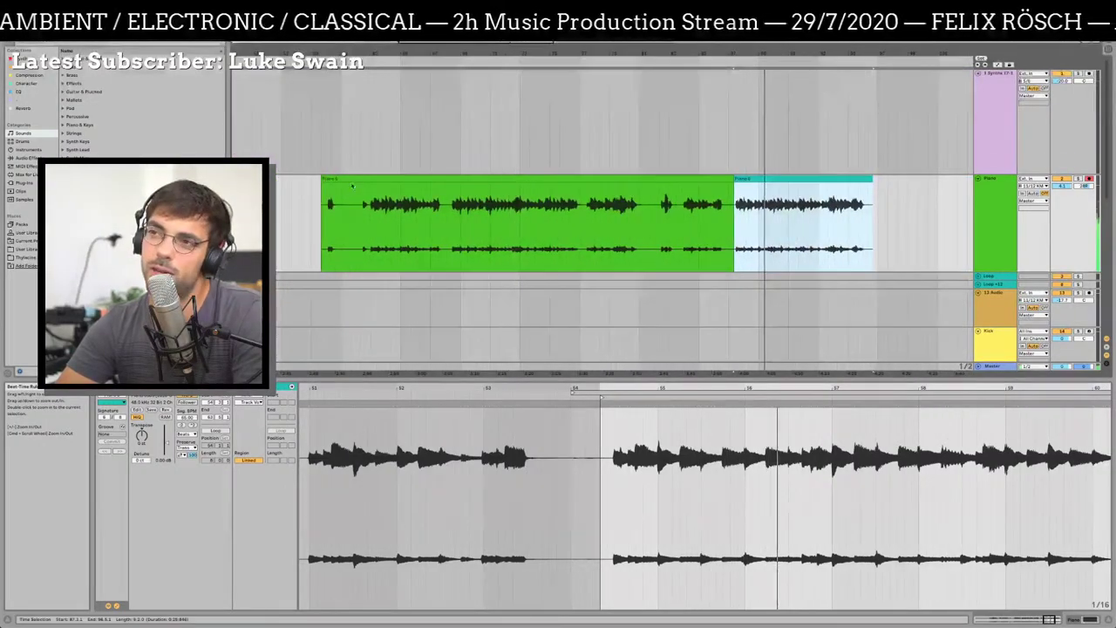
Audition the long green piano clip from bars 63.1.1 and 68.3.1
left_click(372, 227)
scroll(484, 224, "left", 5)
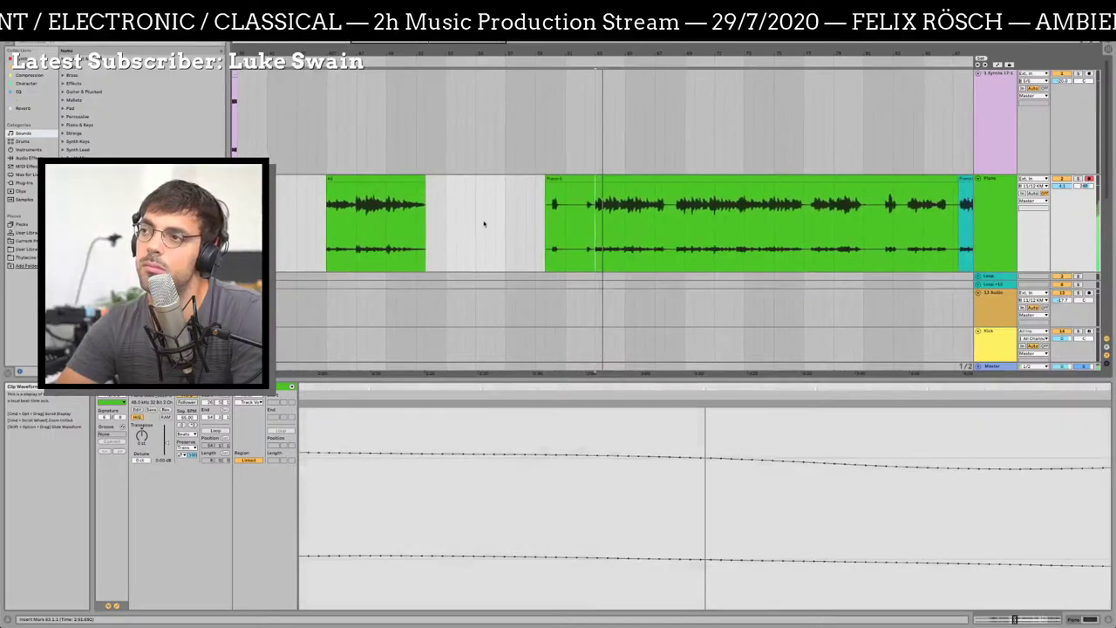
scroll(610, 225, "right", 1)
scroll(673, 217, "right", 3)
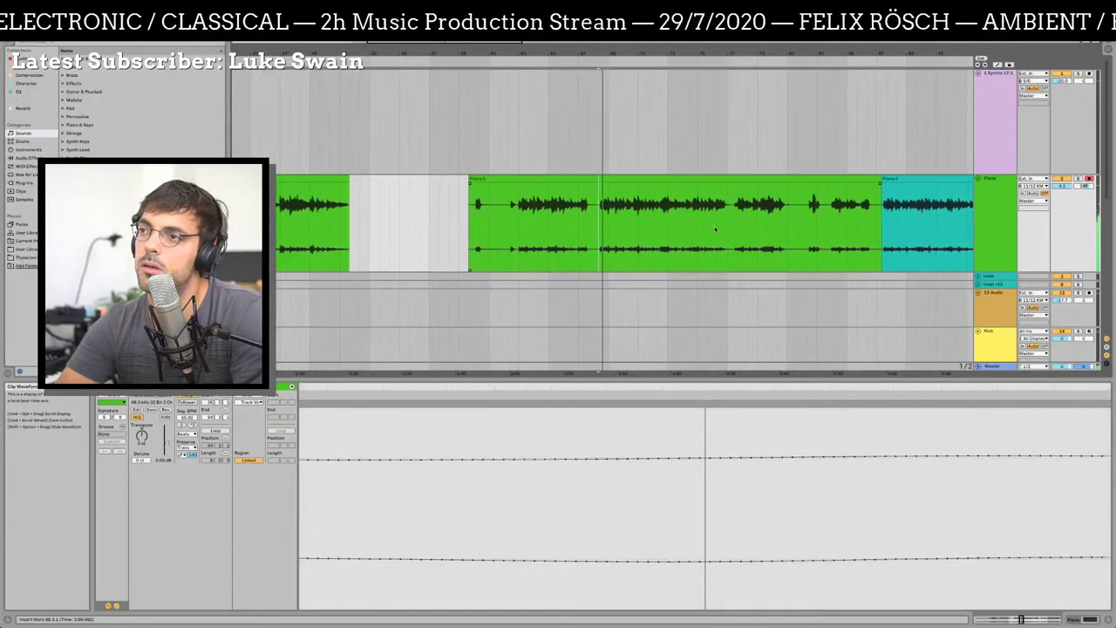
scroll(714, 228, "right", 4)
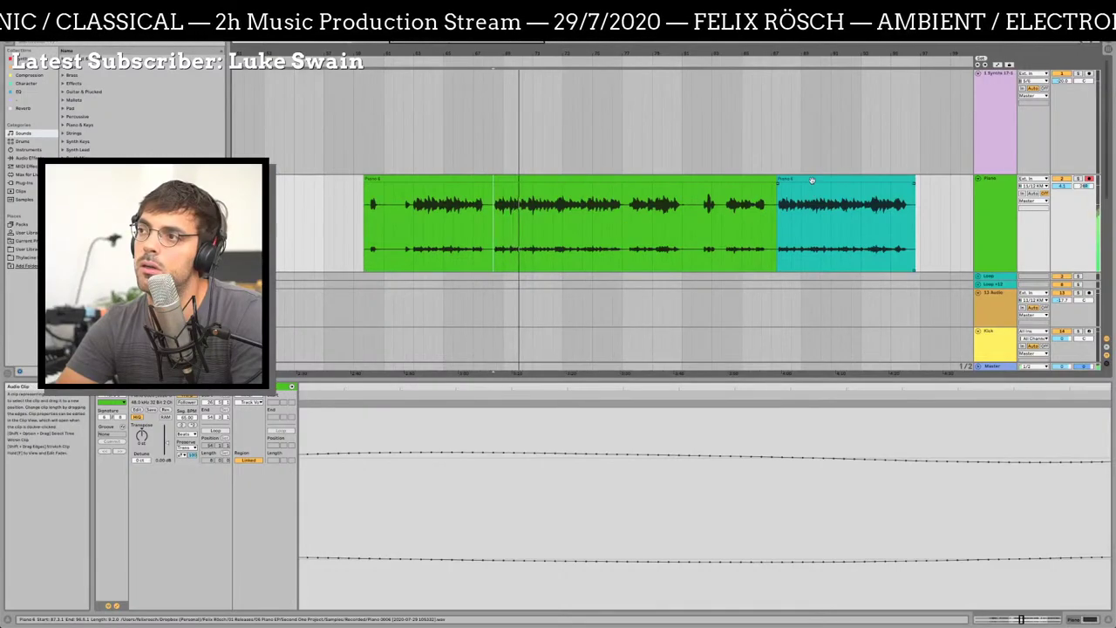
Listen through the turquoise piano phrase once more and rename its clip C1
scroll(811, 179, "right", 5)
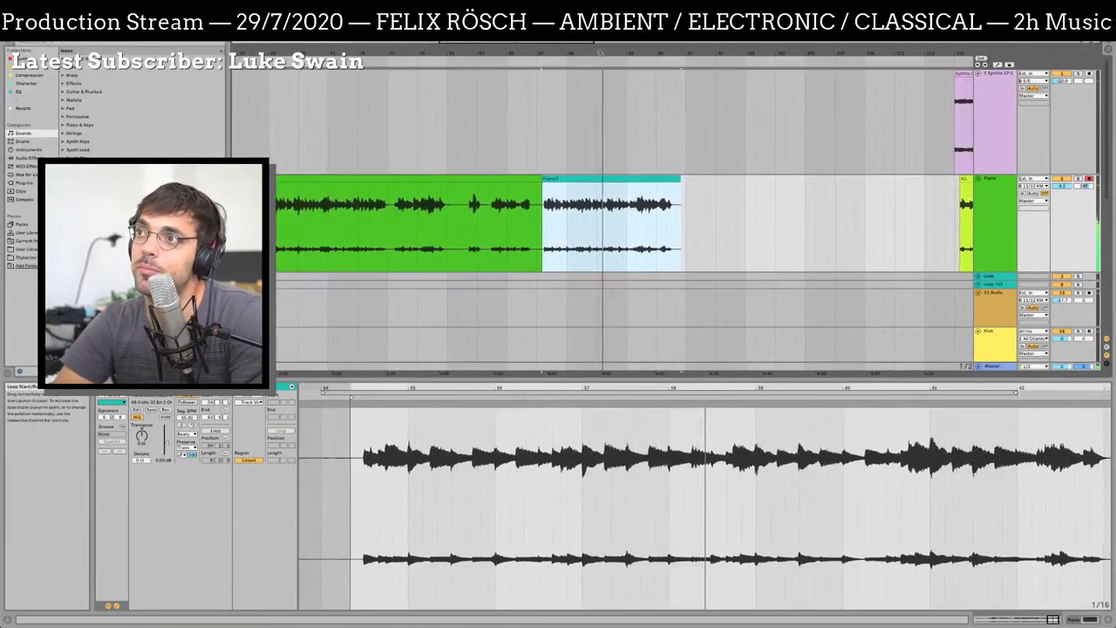
key("plus")
key("plus")
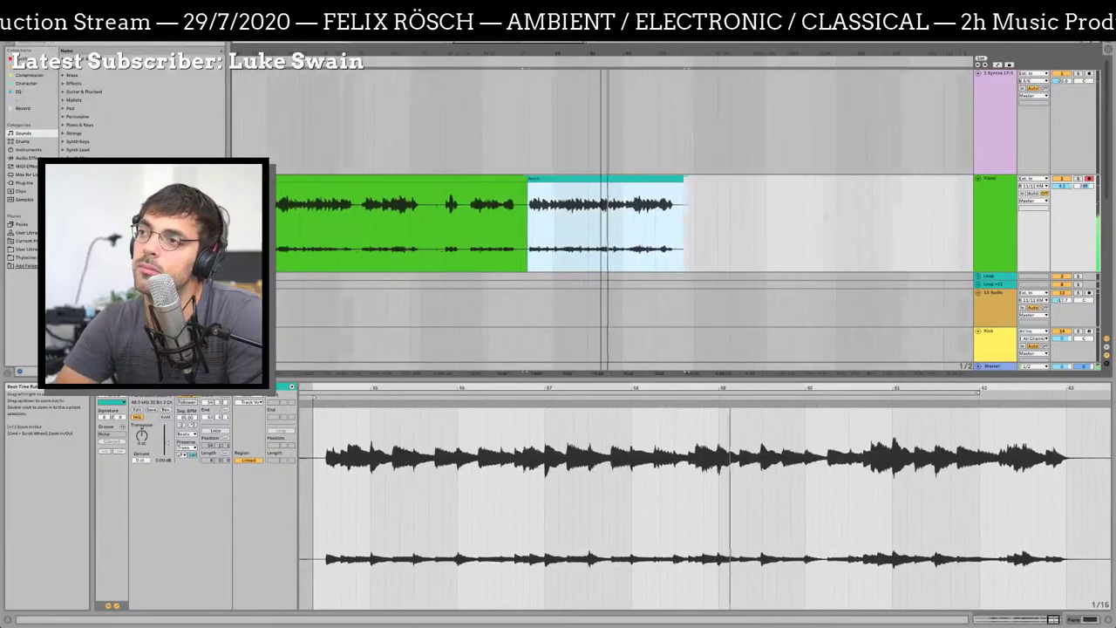
key("minus")
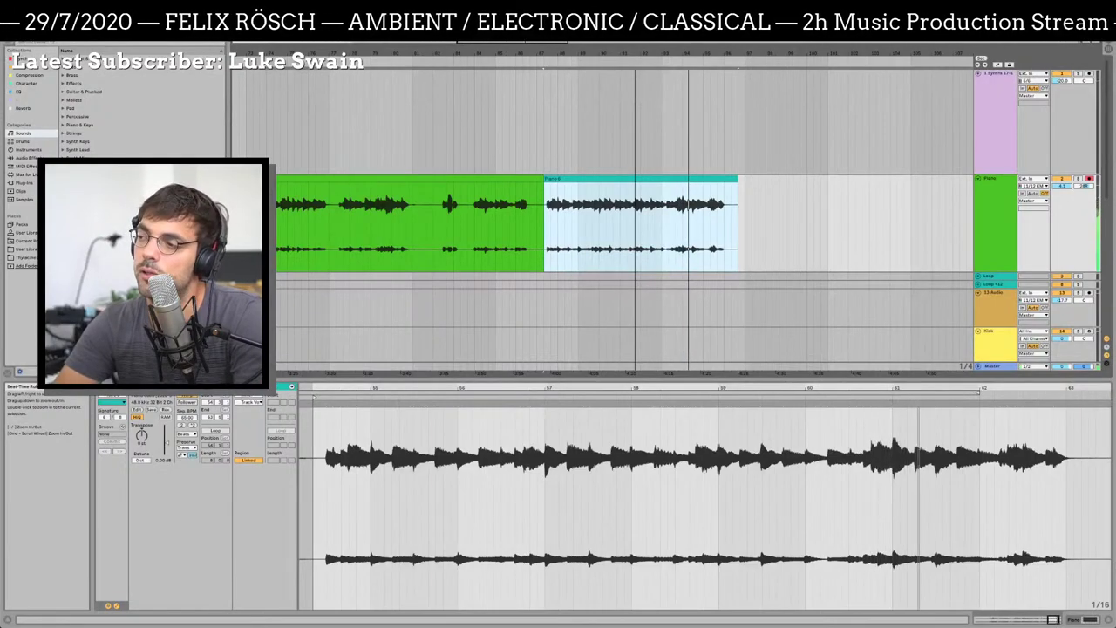
key("minus")
key("minus")
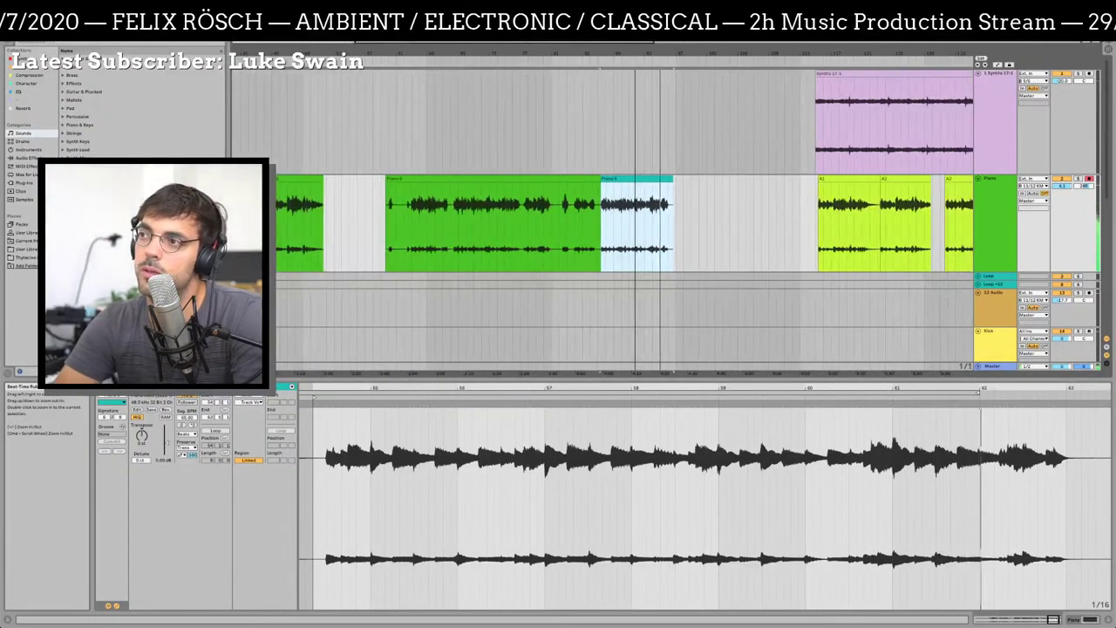
key("minus")
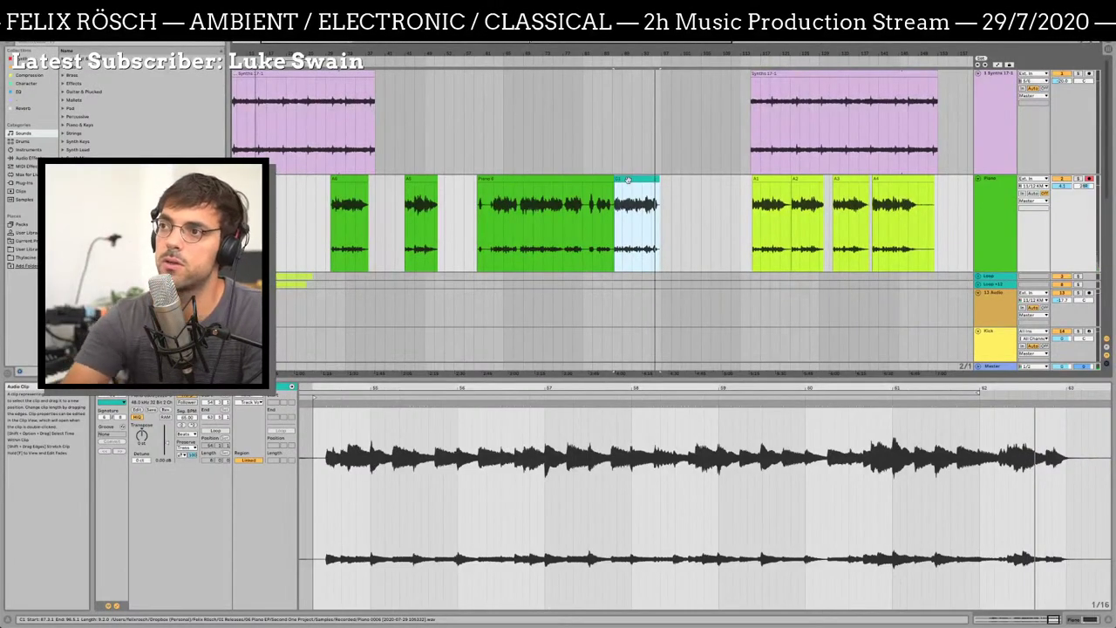
Delete the long green piano clip directly before C1
left_click(550, 175)
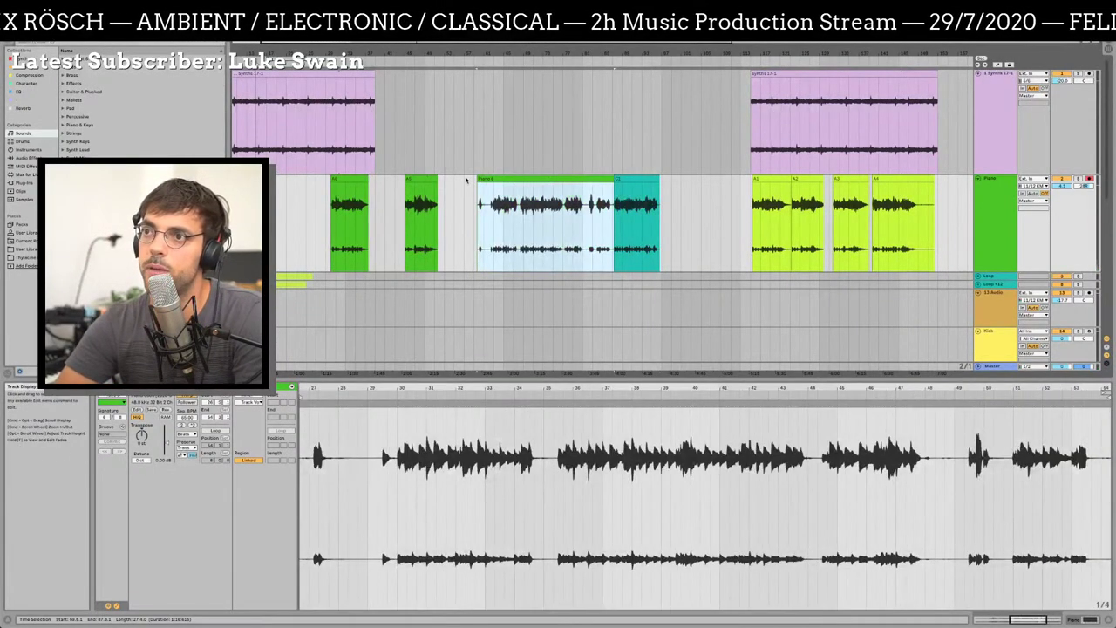
key("Delete")
Move the C1 clip to bar 55.1.1 and the green phrase at bar 30 to about bar 81
left_click_drag(641, 199, 478, 198)
scroll(305, 244, "left", 3)
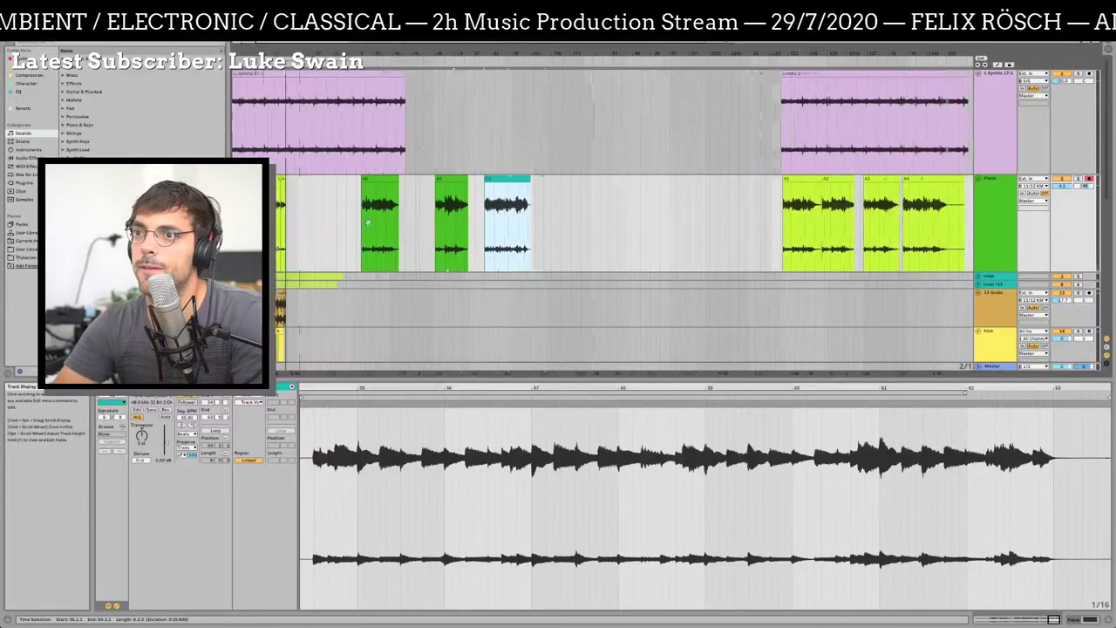
left_click_drag(380, 180, 634, 181)
Record a new piano take on the Piano track over the empty section from bar 17.1.1 to 25.1.1
left_click(309, 196)
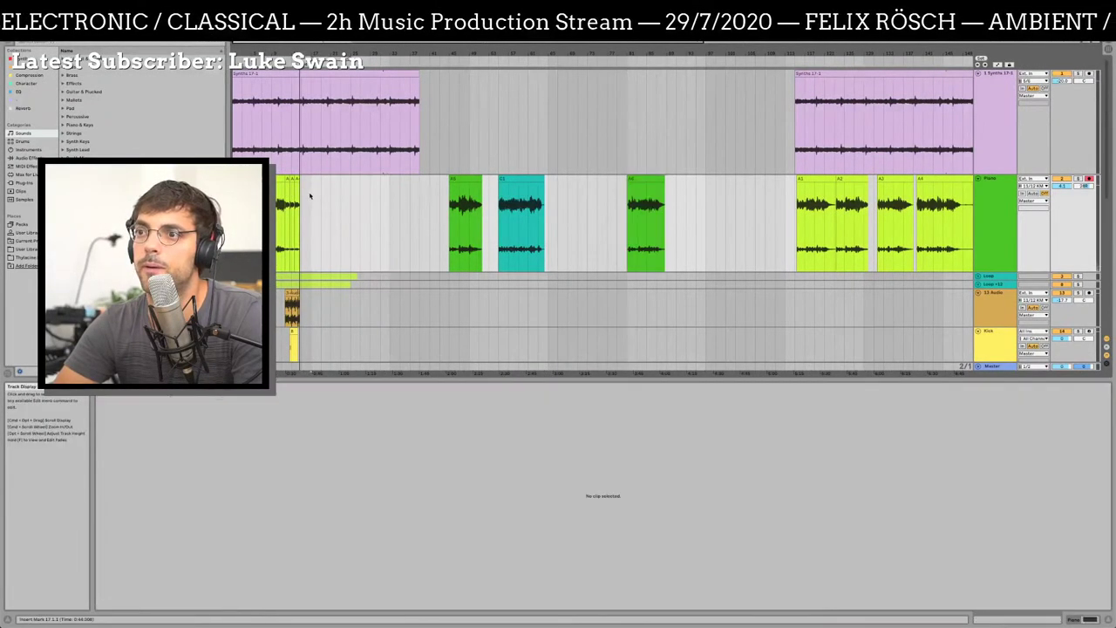
left_click(355, 204)
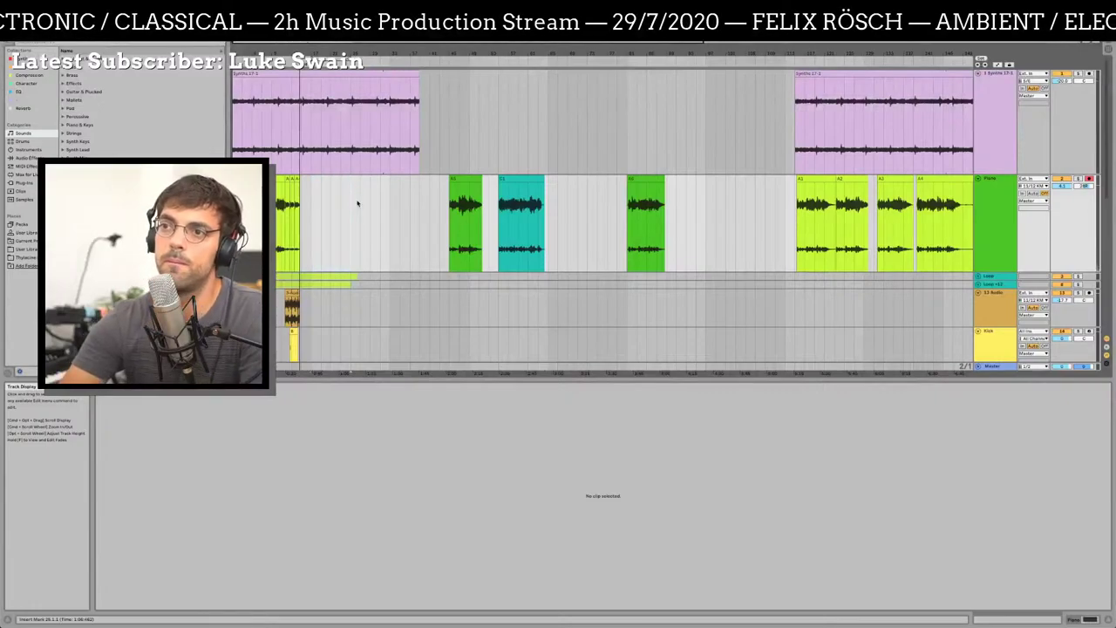
mouse_move(356, 203)
left_mouse_down()
mouse_move(340, 203)
mouse_move(396, 212)
mouse_move(344, 212)
left_mouse_up()
left_click(327, 202)
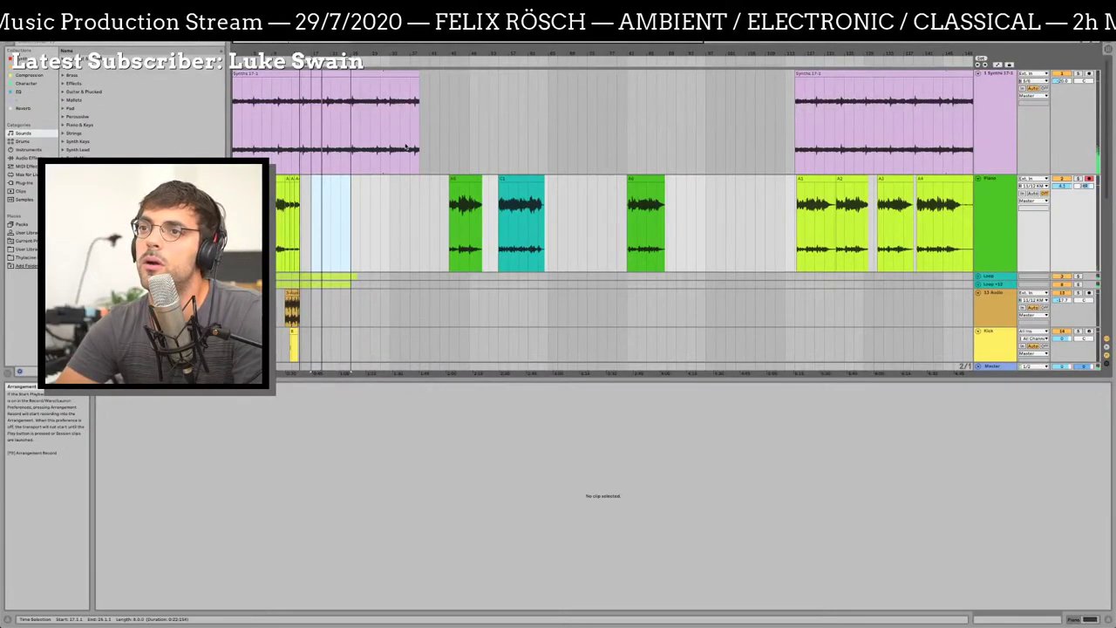
left_click(384, 169, "shift")
left_click(313, 206)
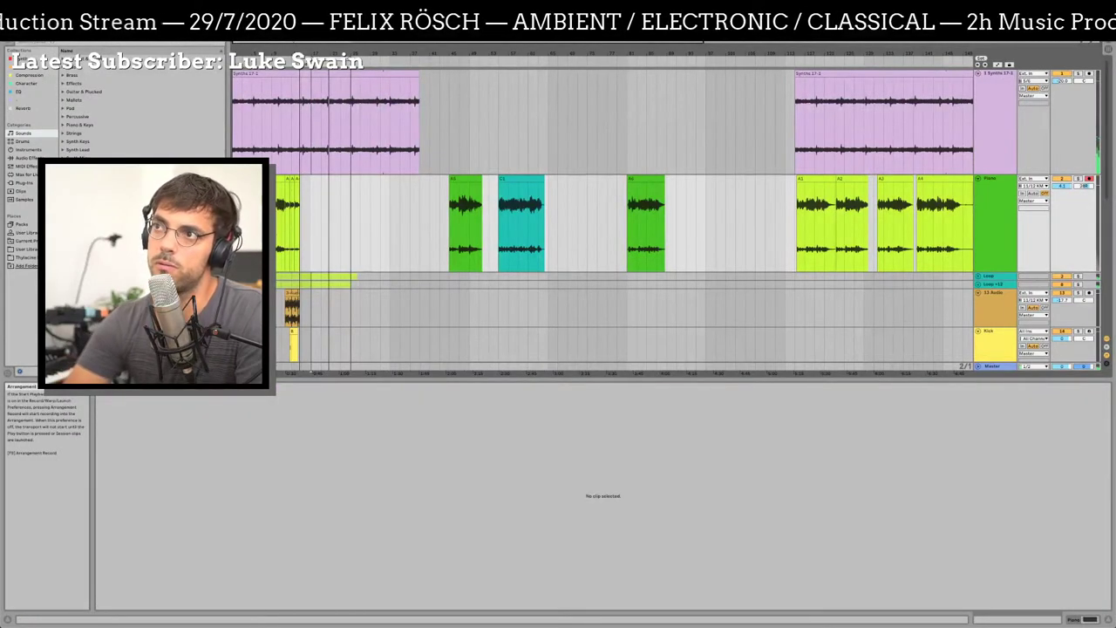
key("F9")
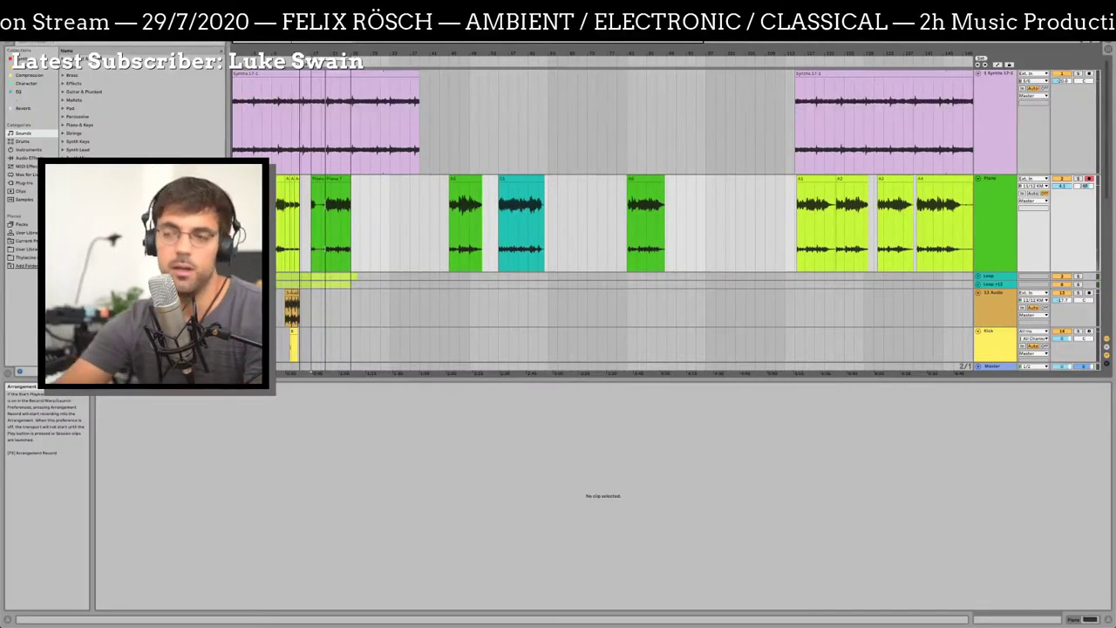
Extend the end of the recorded piano take at bar 17 to include its final decaying note, and listen through it
left_click(340, 179)
key("super+j")
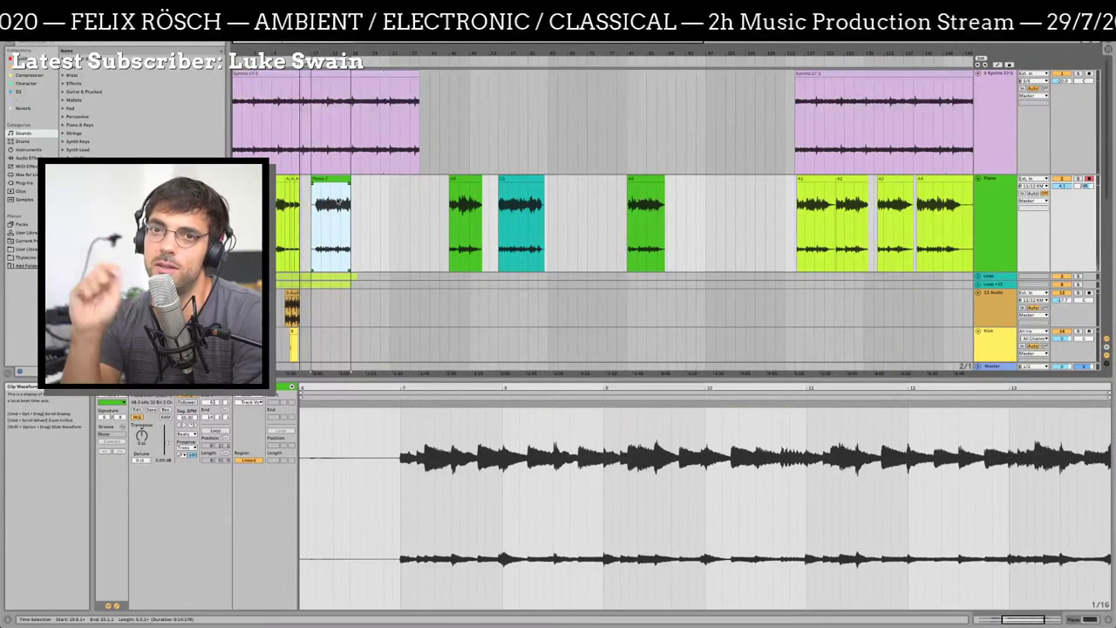
left_click(336, 197)
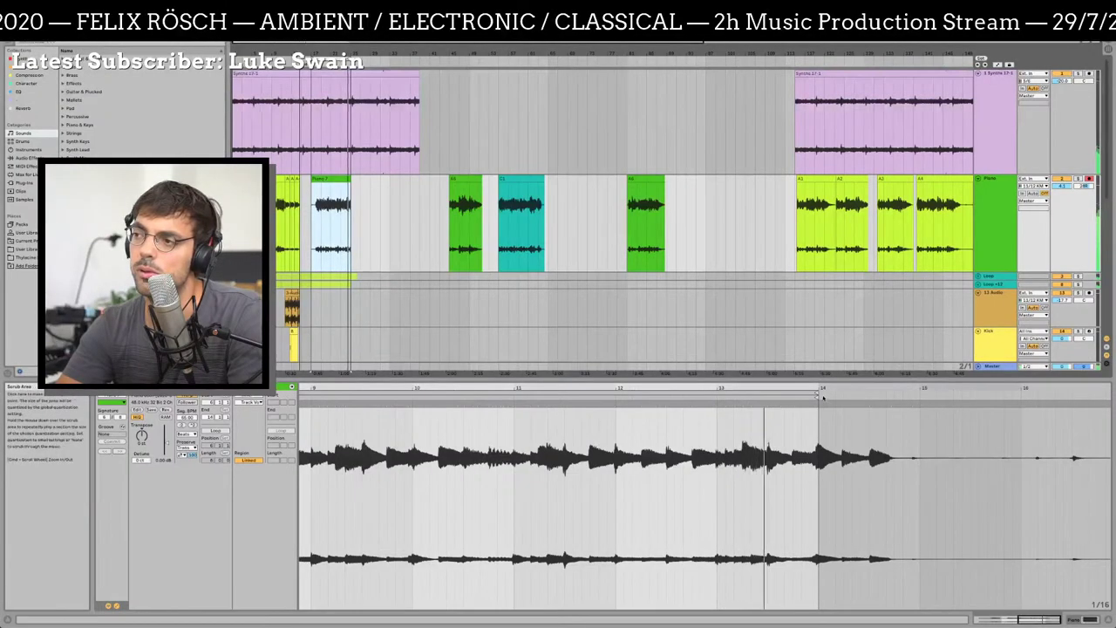
left_click_drag(817, 401, 892, 398)
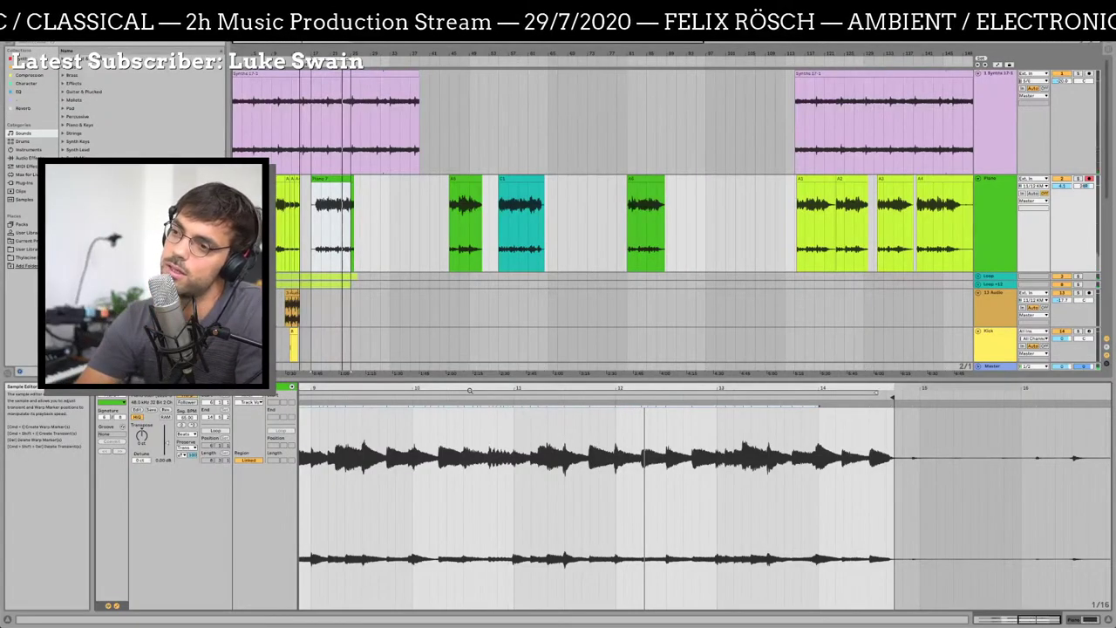
left_click_drag(469, 391, 454, 395)
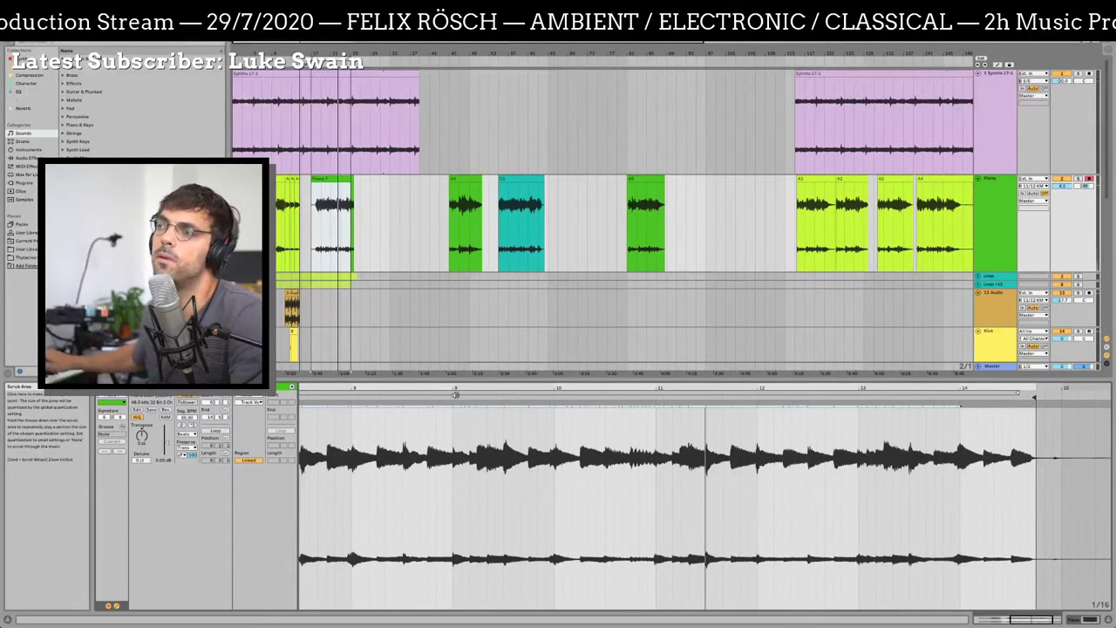
scroll(455, 395, "left", 5)
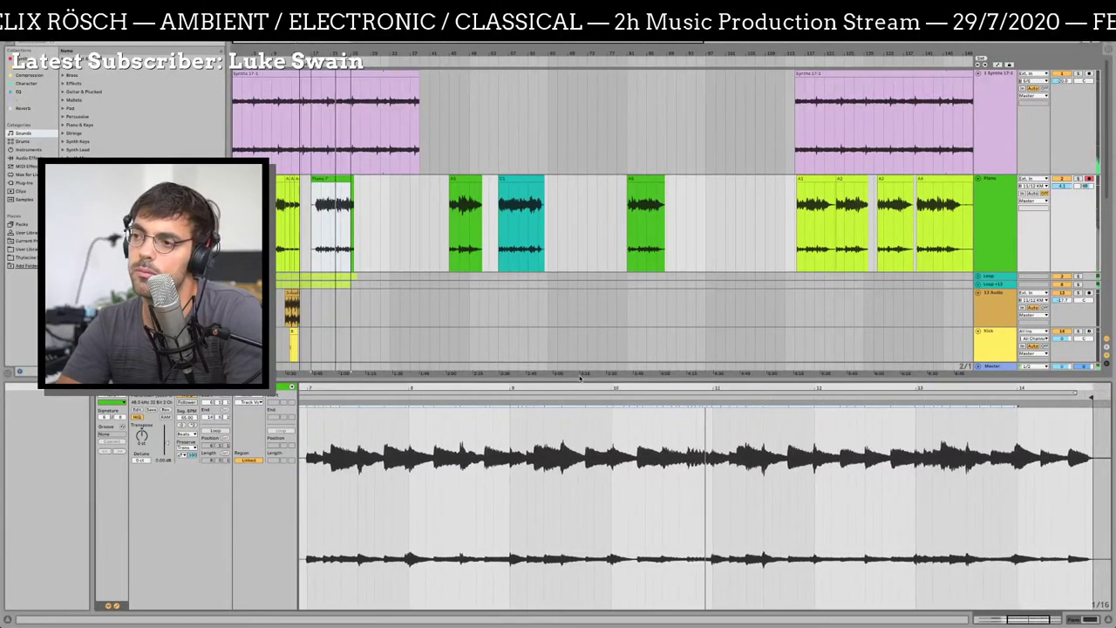
left_click(660, 401)
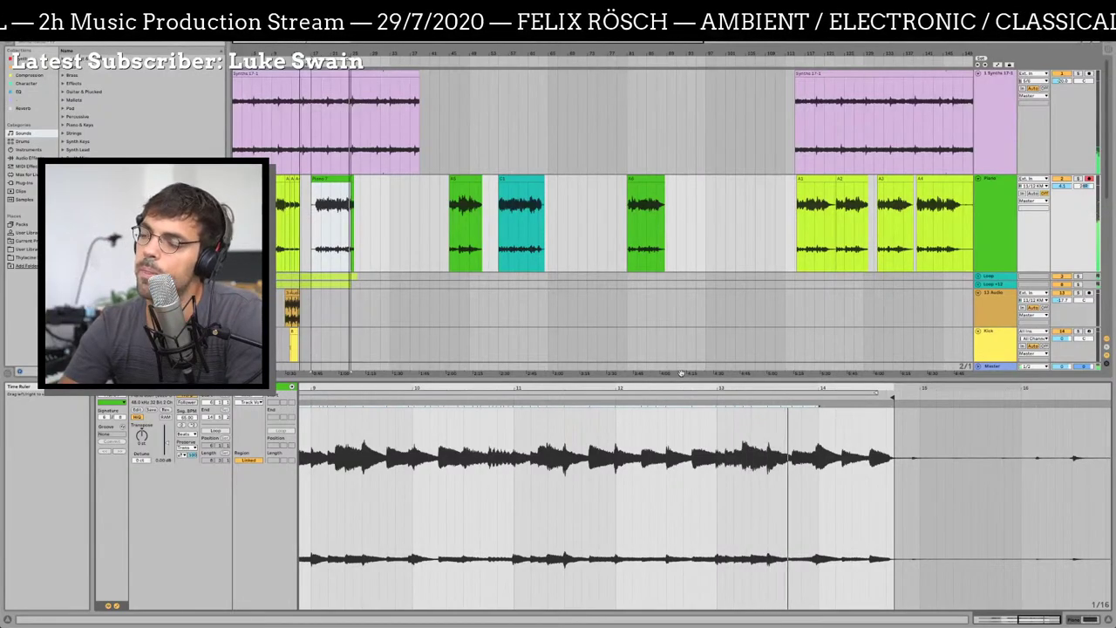
Record another piano take over the section from bar 17.1.1 on the Piano track and select its clip
left_click(344, 195)
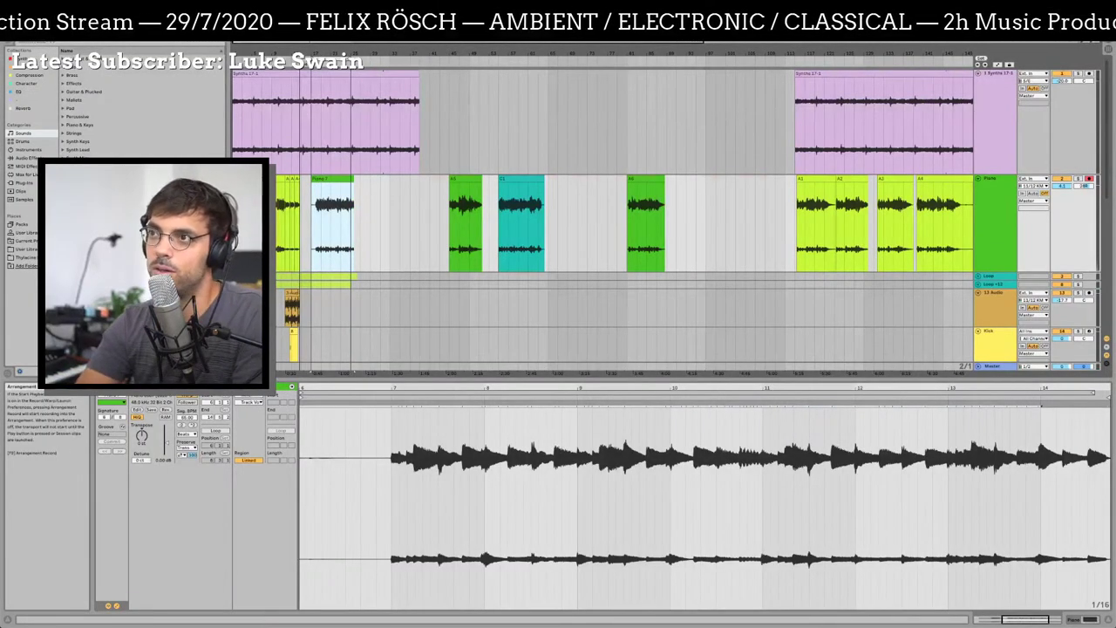
key("F9")
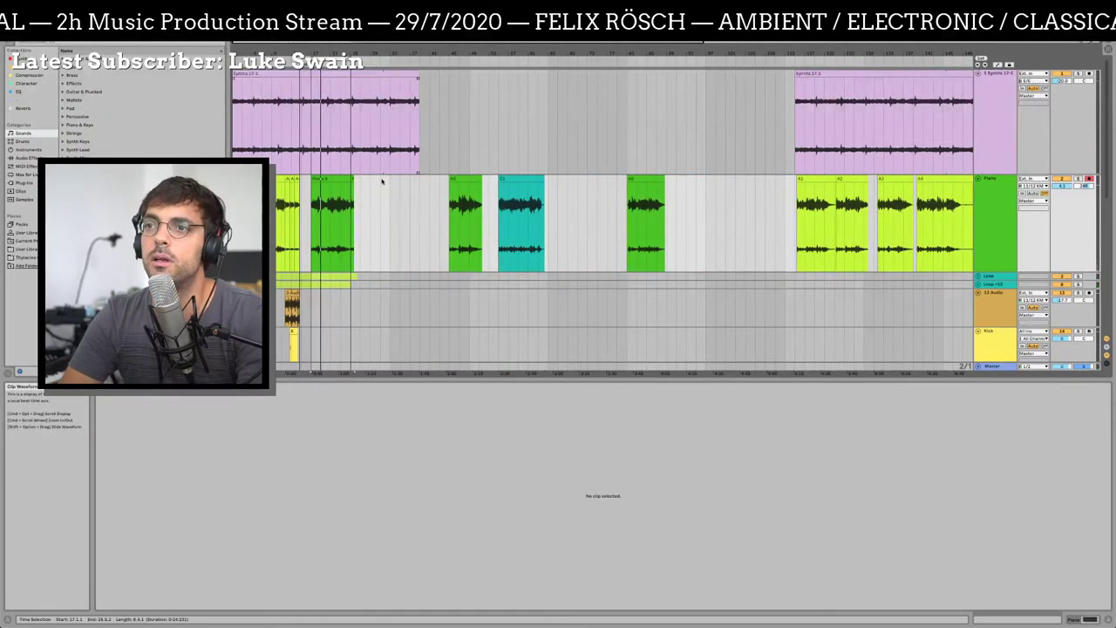
left_click(325, 181)
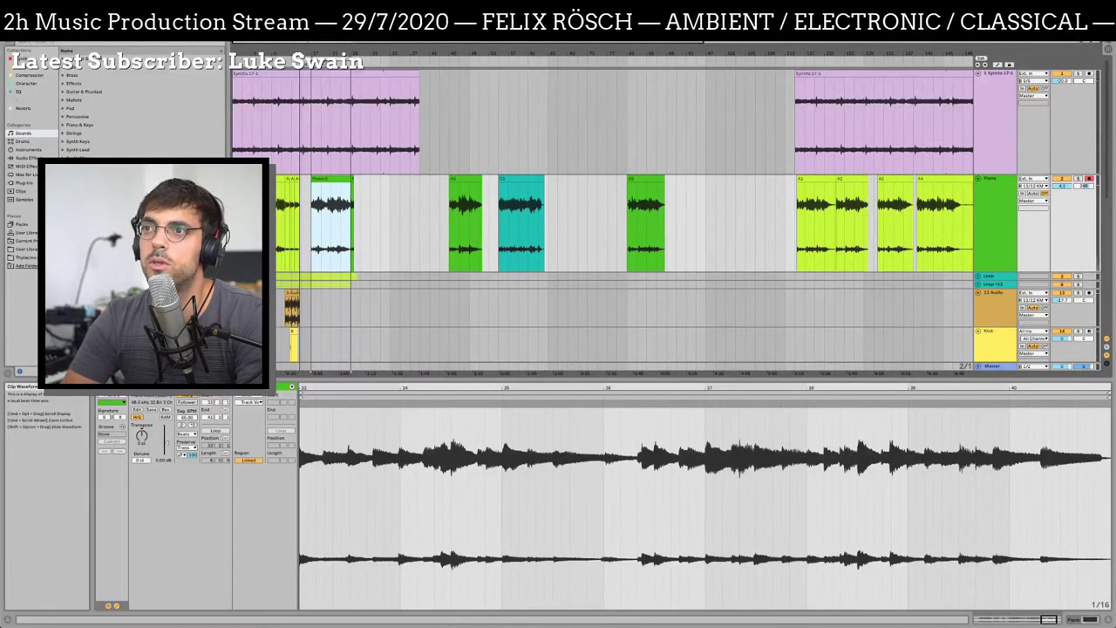
Extend the start of the new piano take back to include the preceding phrase and place the clip at bar 17.1.1
left_click_drag(287, 53, 288, 82)
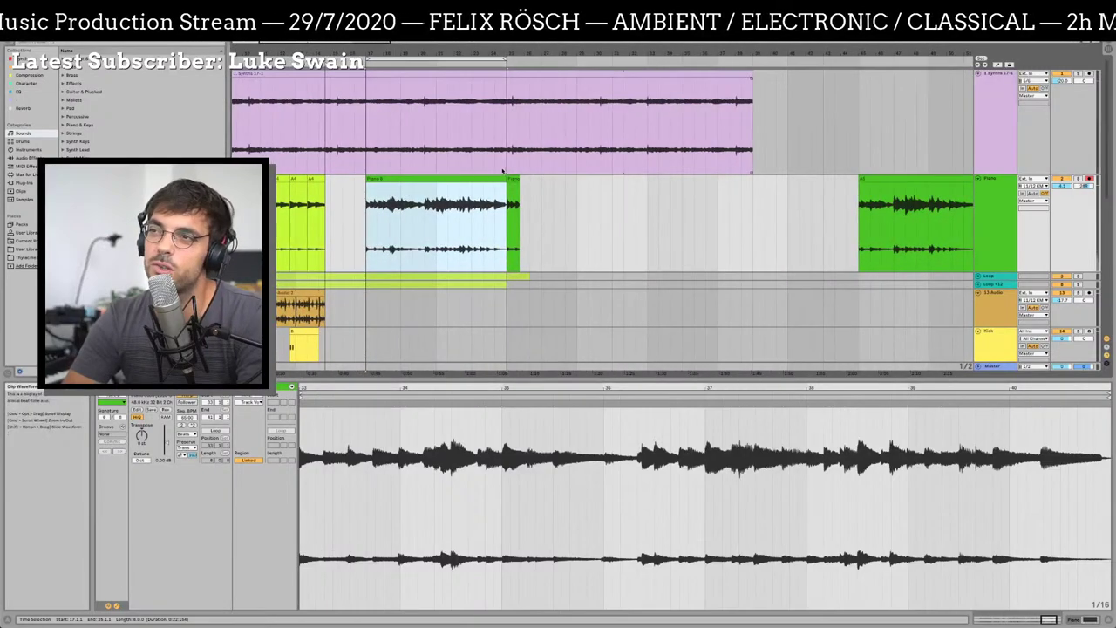
left_click_drag(440, 181, 617, 192)
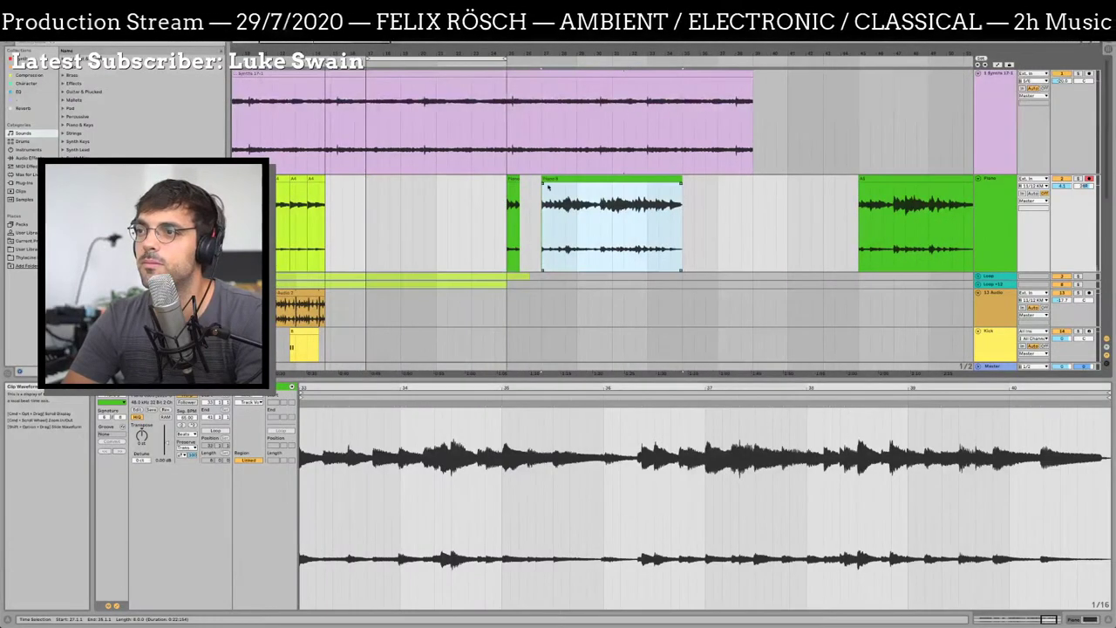
left_click_drag(542, 182, 424, 181)
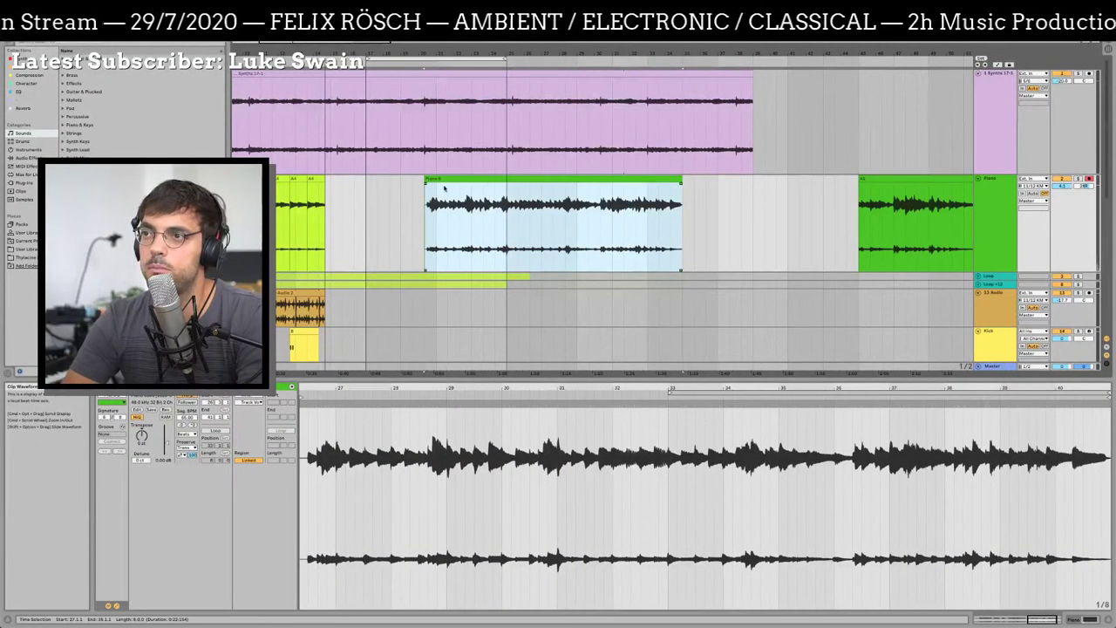
scroll(450, 181, "left", 5)
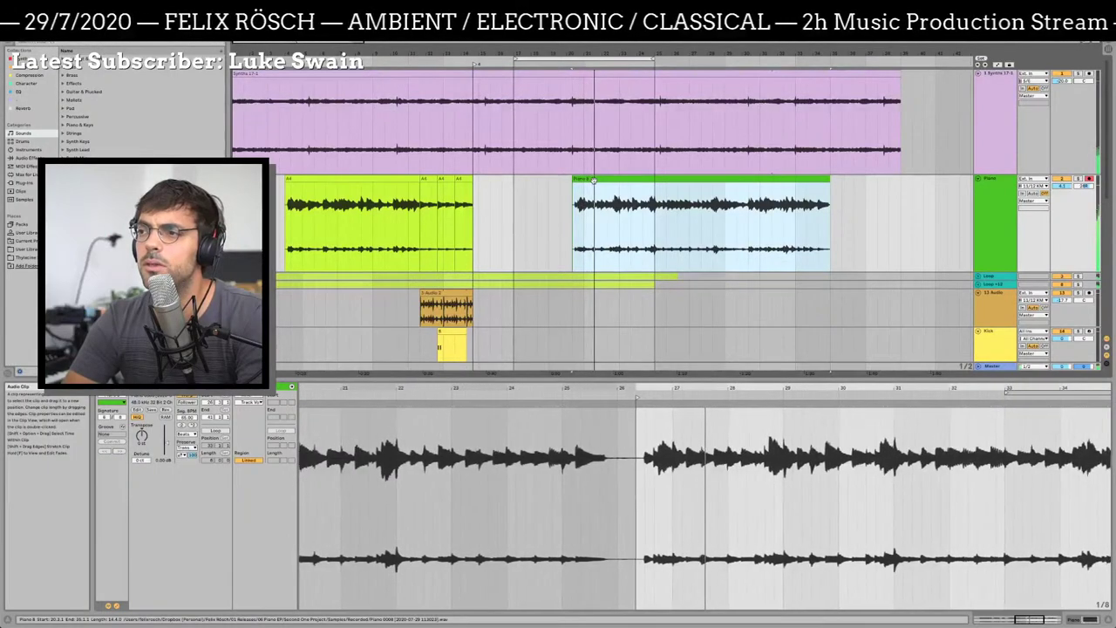
left_click_drag(598, 180, 542, 180)
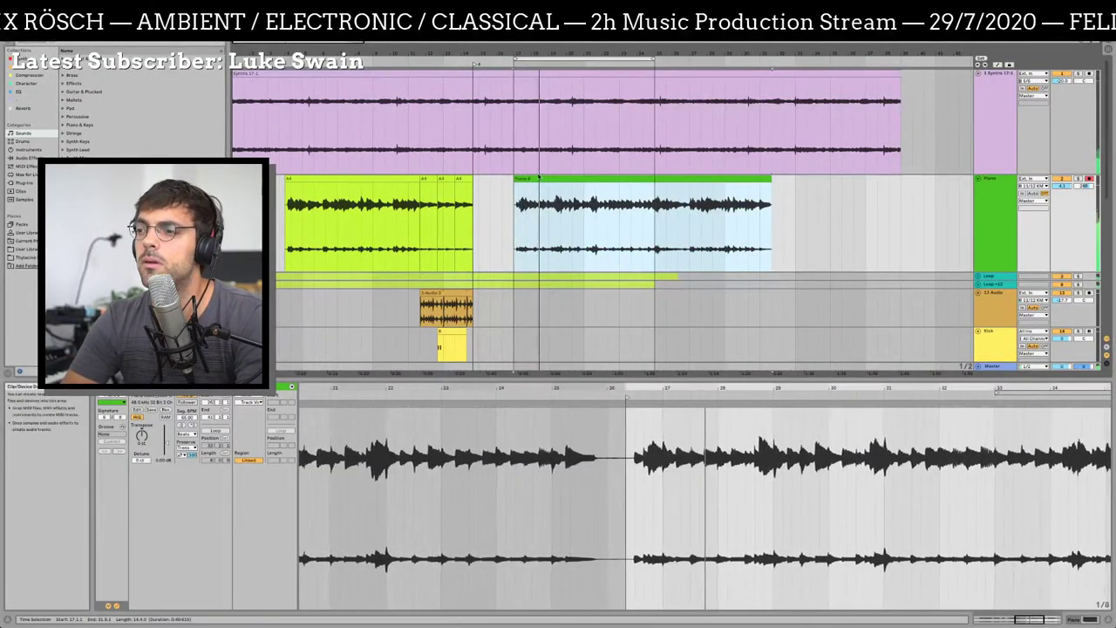
Extend the arrangement loop to about bar 33 and lengthen the new piano clip's end past its final notes
left_click_drag(567, 61, 620, 195)
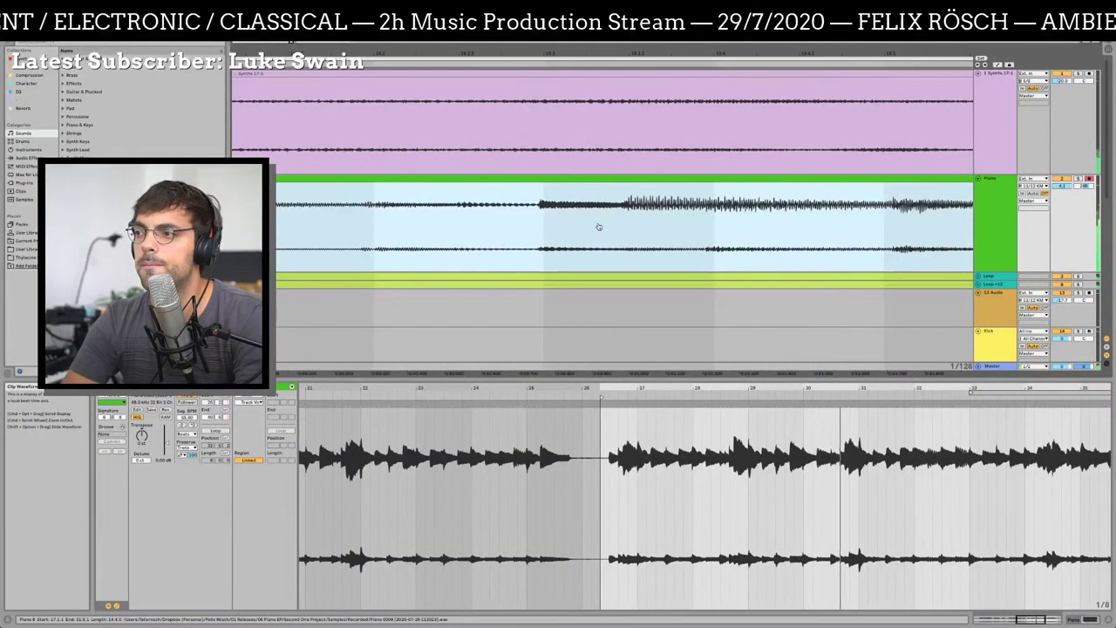
left_click_drag(414, 66, 413, 17)
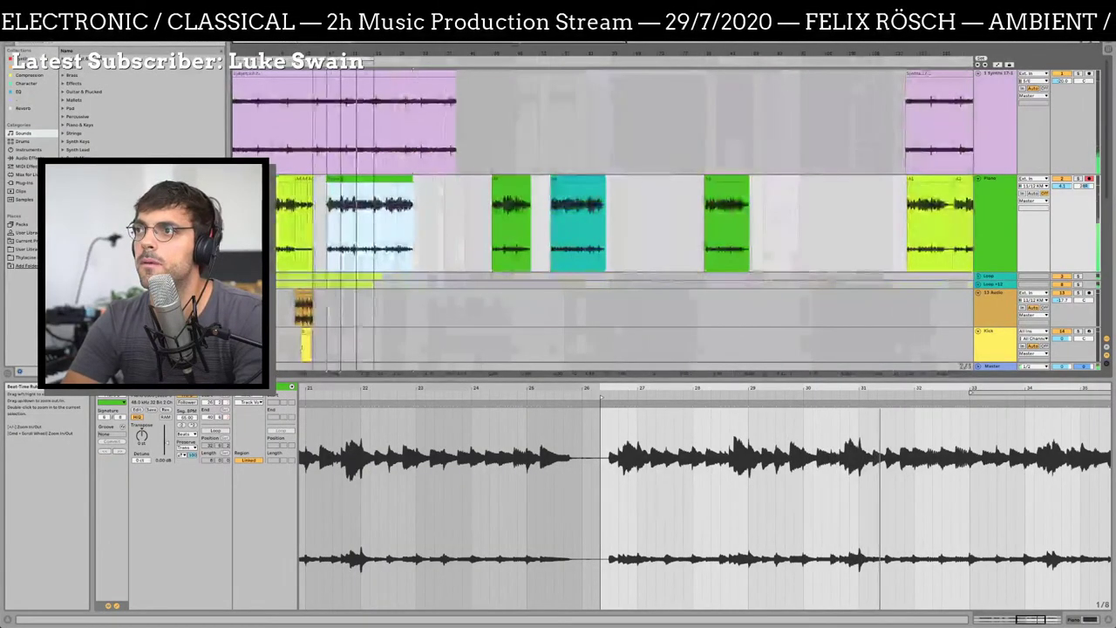
left_click(418, 68)
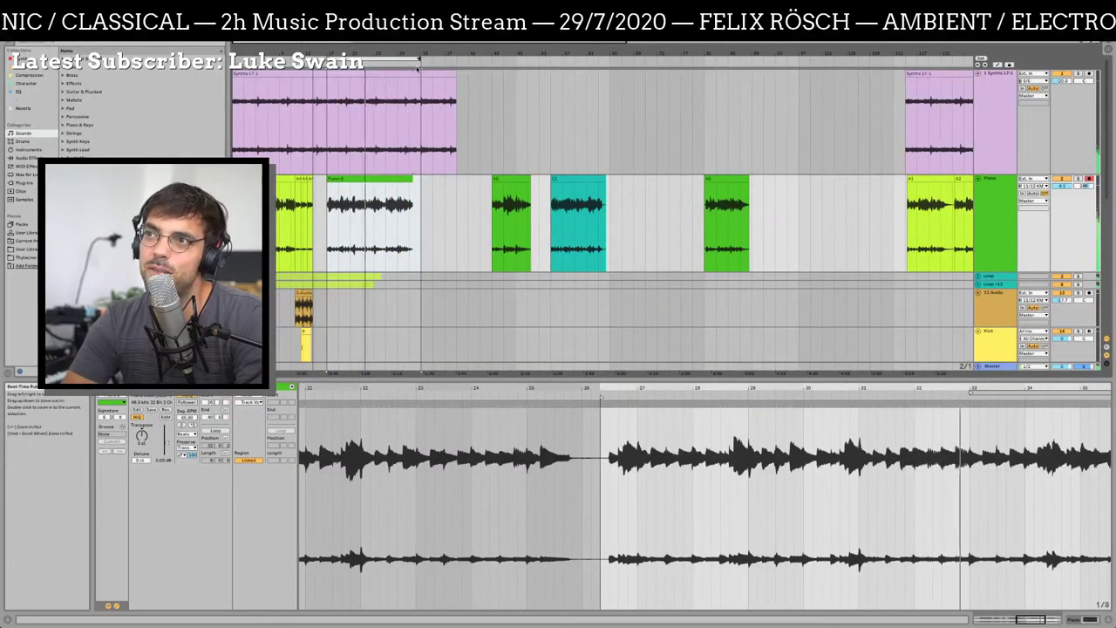
left_click(415, 188)
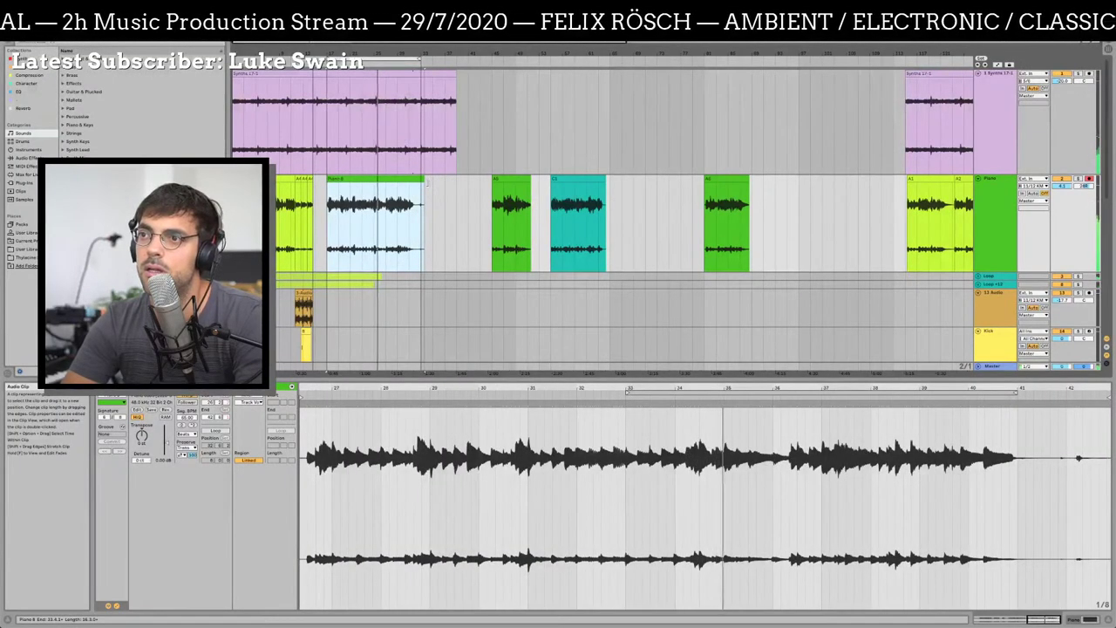
Insert an audio track below Piano and move the new piano clip onto it, starting just before the lime clips end at bar 14
left_click_drag(296, 57, 296, 117)
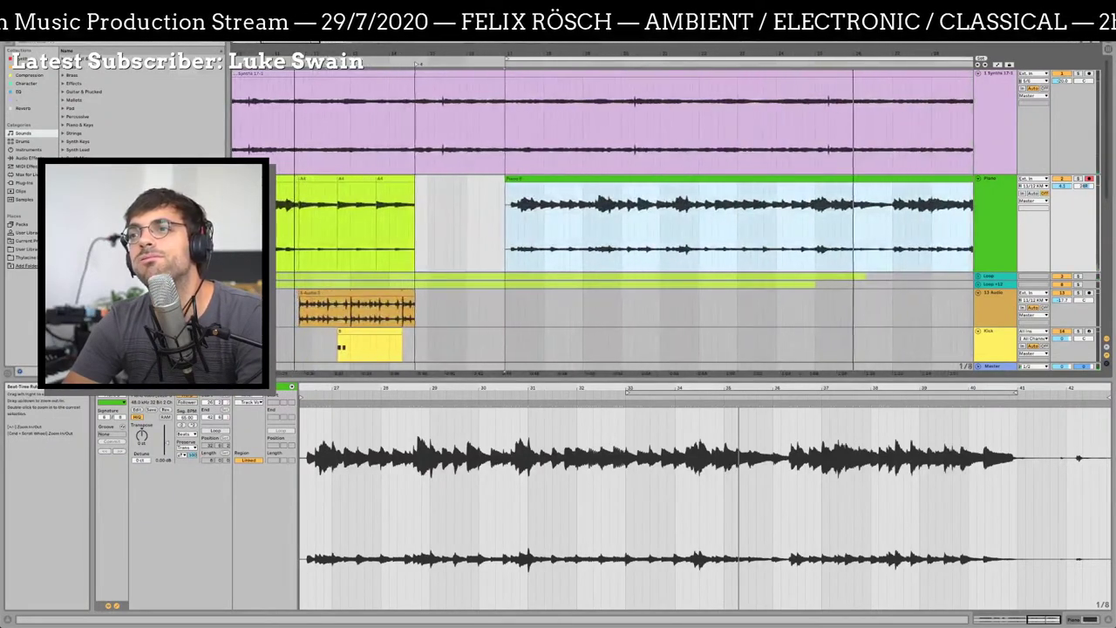
left_click(988, 239)
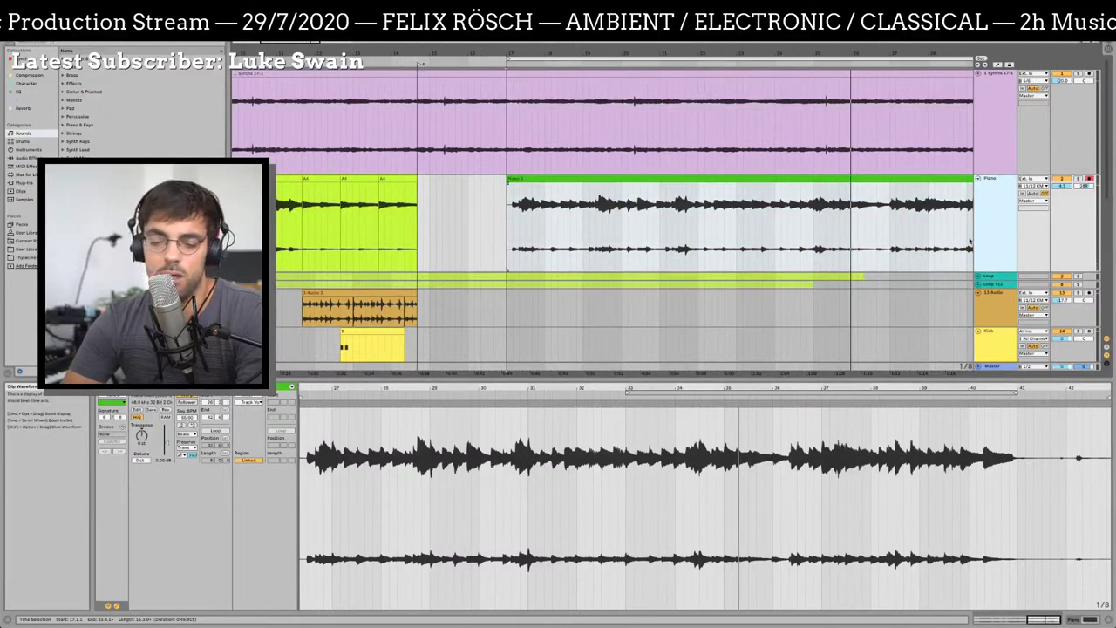
key("super+t")
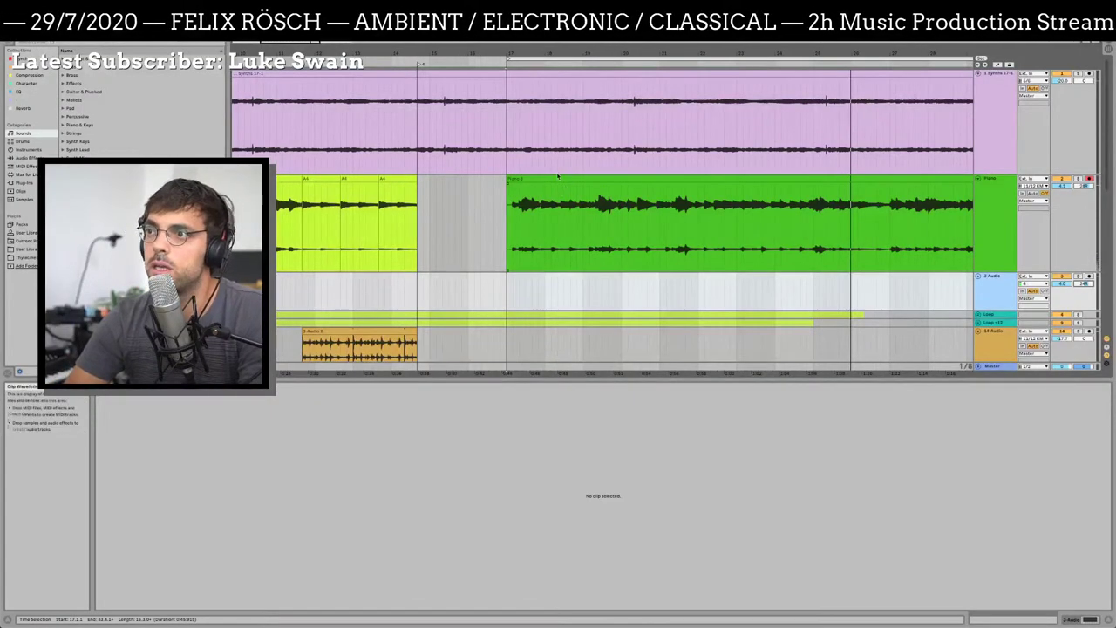
left_click(477, 257)
left_click_drag(477, 257, 463, 288)
left_click(361, 291)
scroll(361, 291, "left", 5)
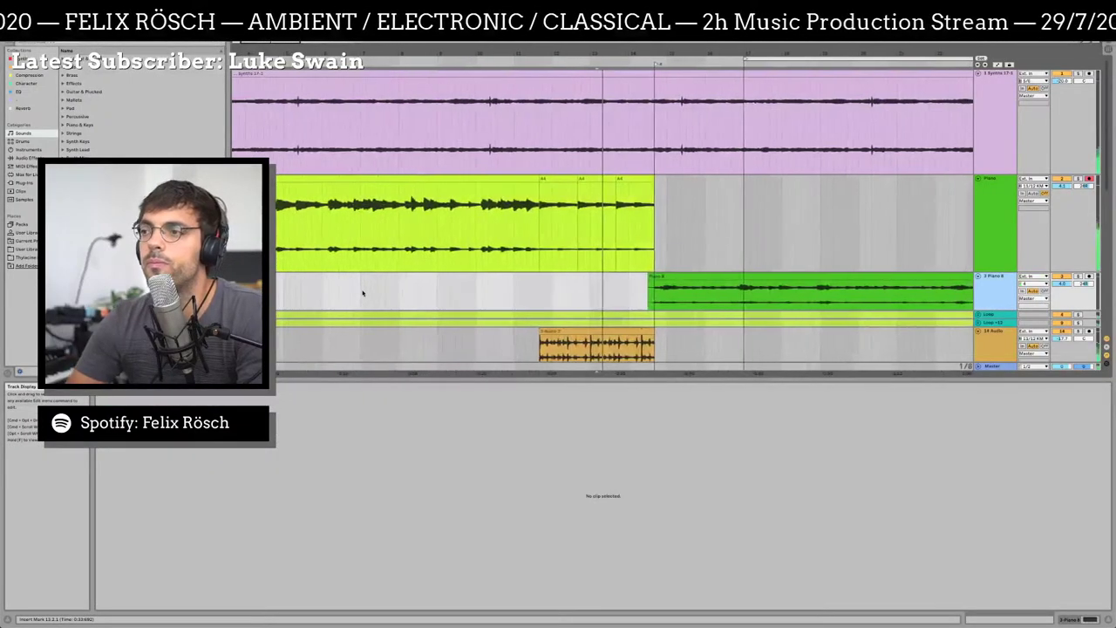
Repeat the Kick clip at bars 14.5.1 and 16.5.1, each two bars long, and extend the 14 Audio clip to bar 20.5.1
scroll(474, 256, "down", 5)
left_click(566, 247)
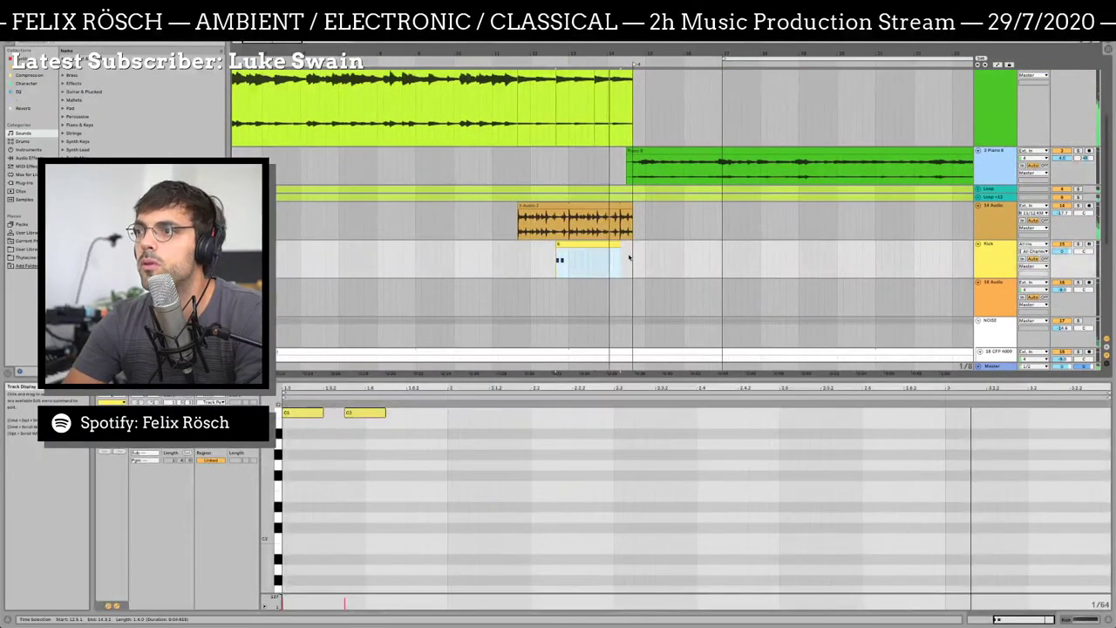
key("ctrl+d")
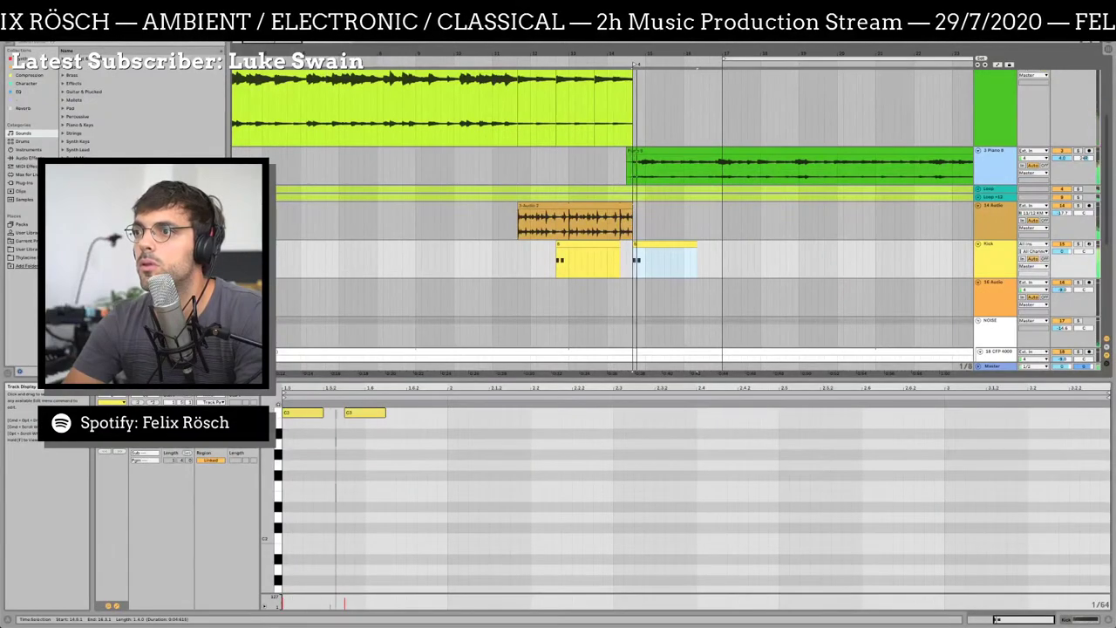
left_click_drag(631, 217, 733, 214)
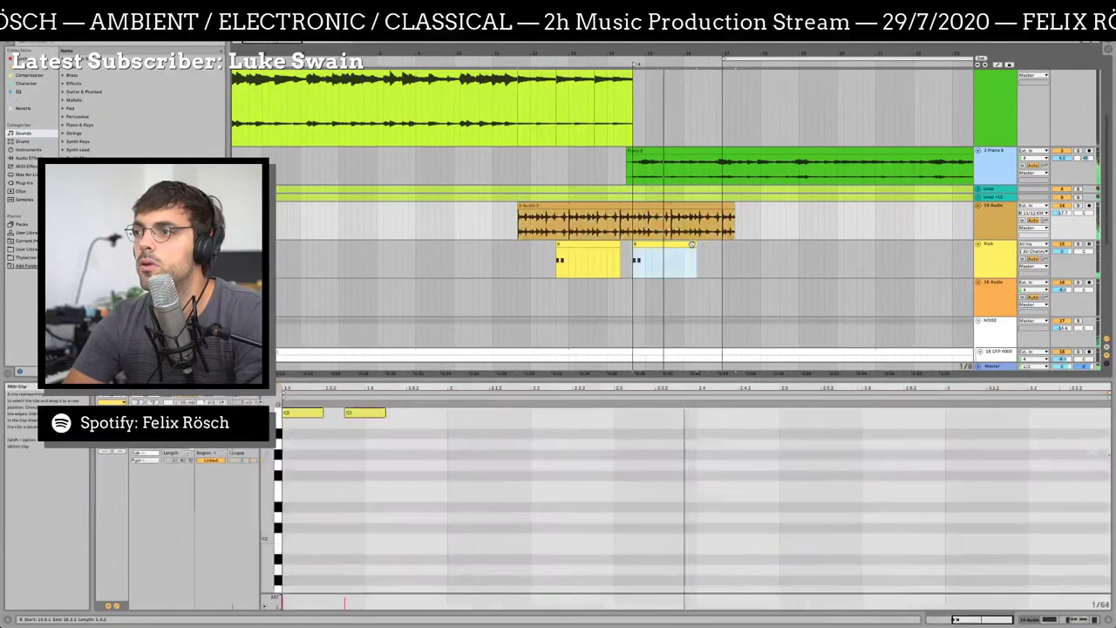
left_click(689, 244)
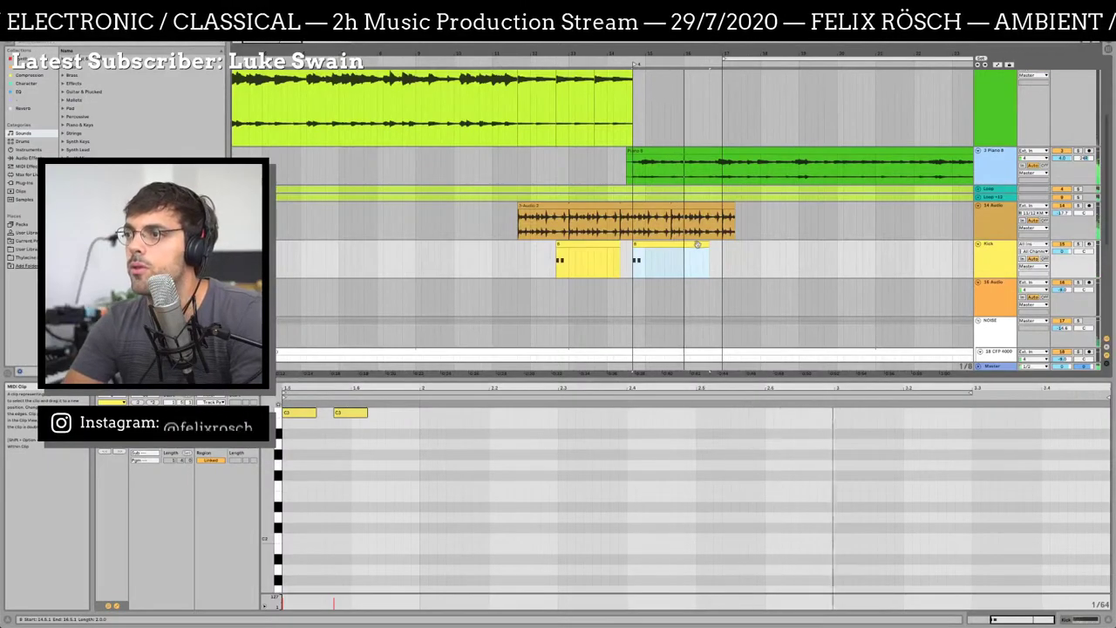
key("super+d")
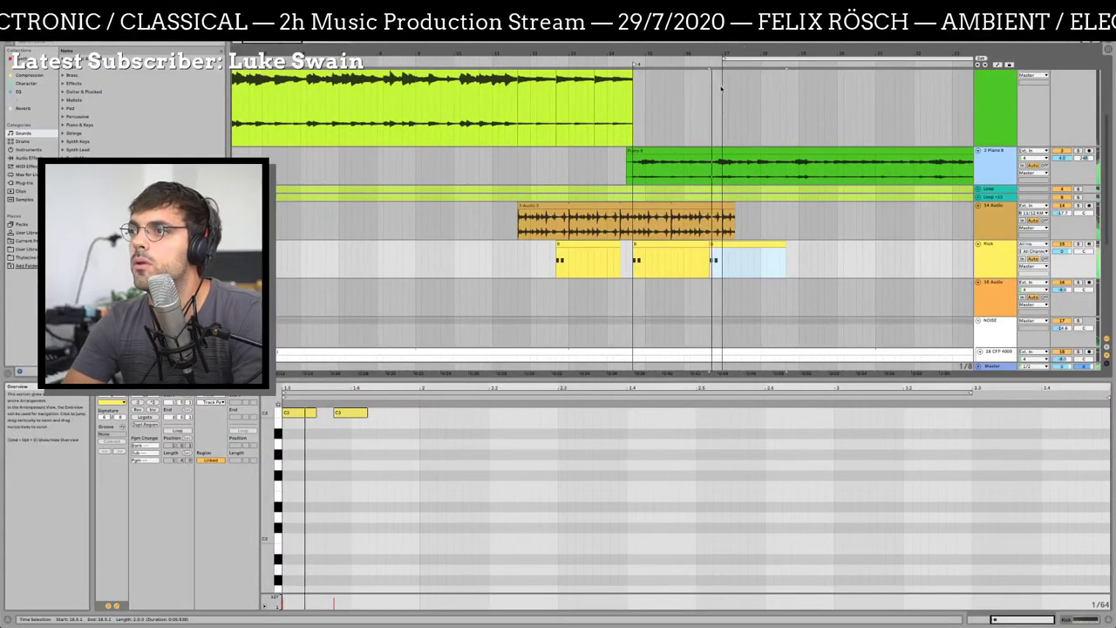
left_click_drag(734, 209, 863, 206)
Turn on looping for the Kick clip at bar 14.5.1 and extend it to bar 25.1.1
left_click(644, 243)
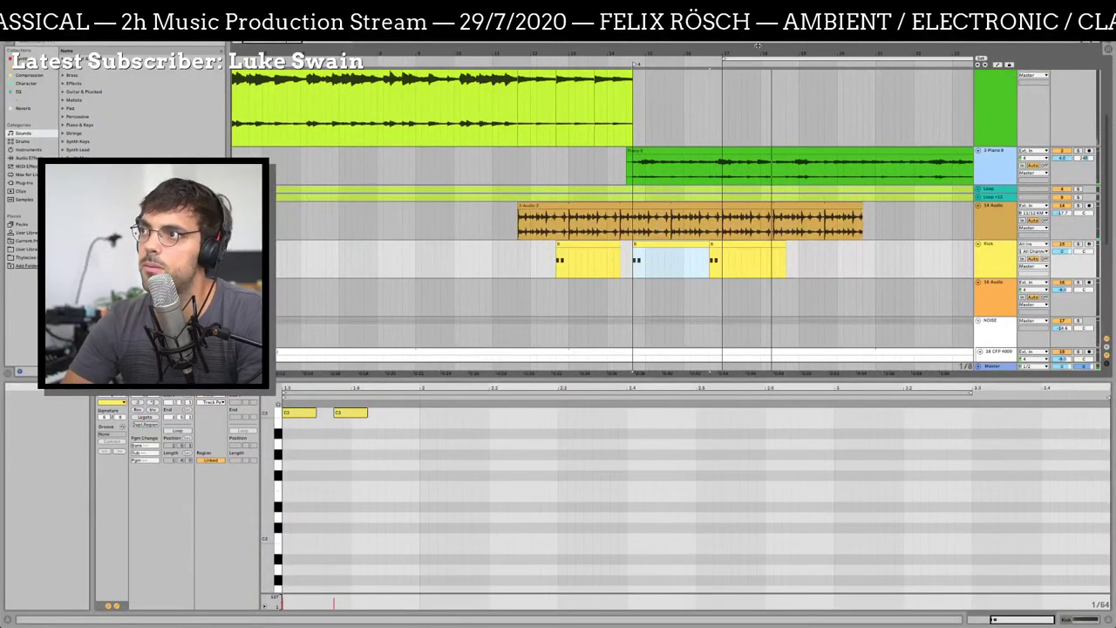
left_click_drag(757, 45, 549, 48)
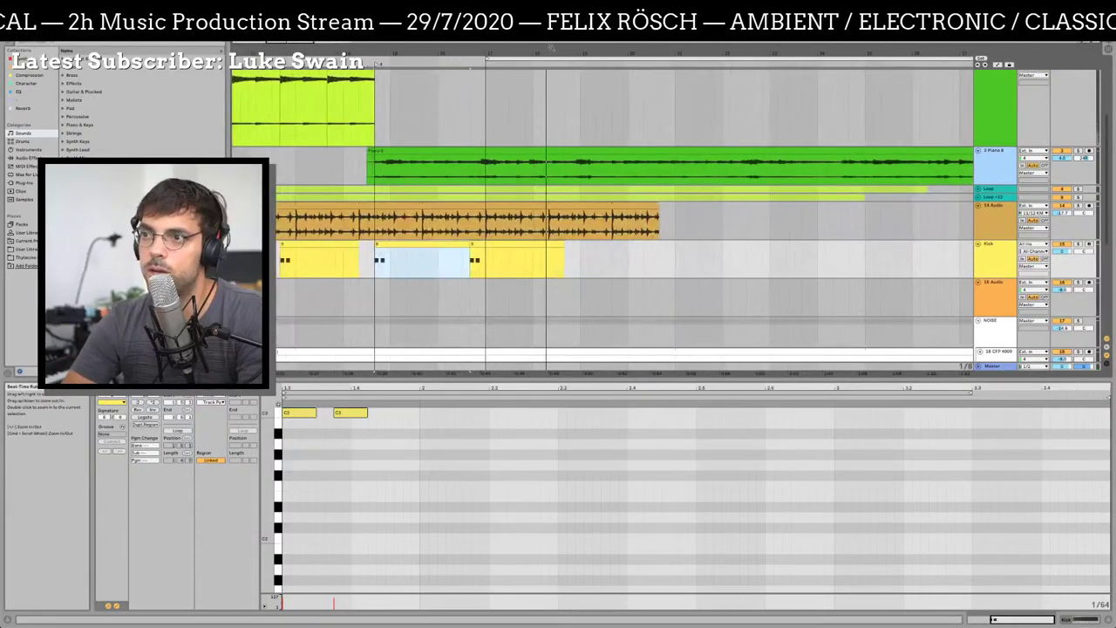
key("b")
left_click(334, 459)
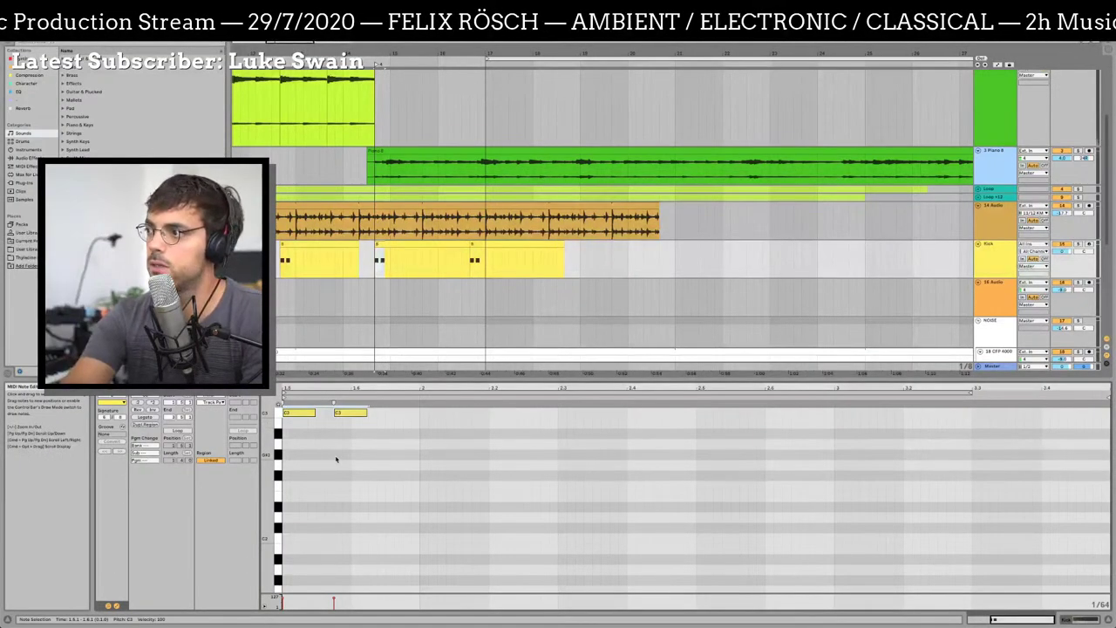
left_click(431, 244)
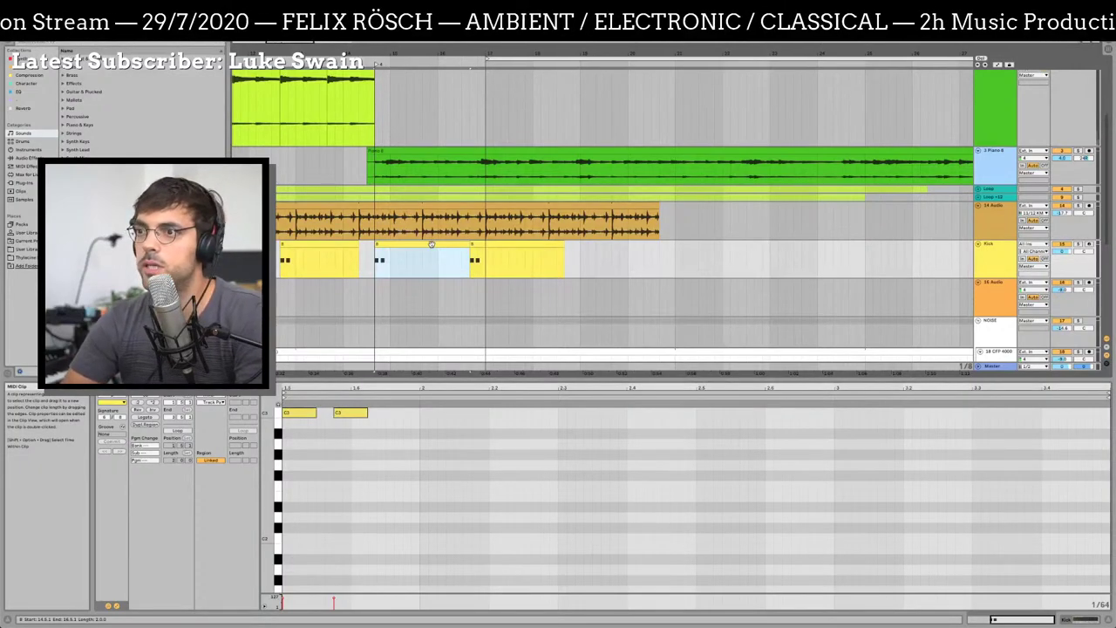
left_click(459, 258)
key("ctrl+l")
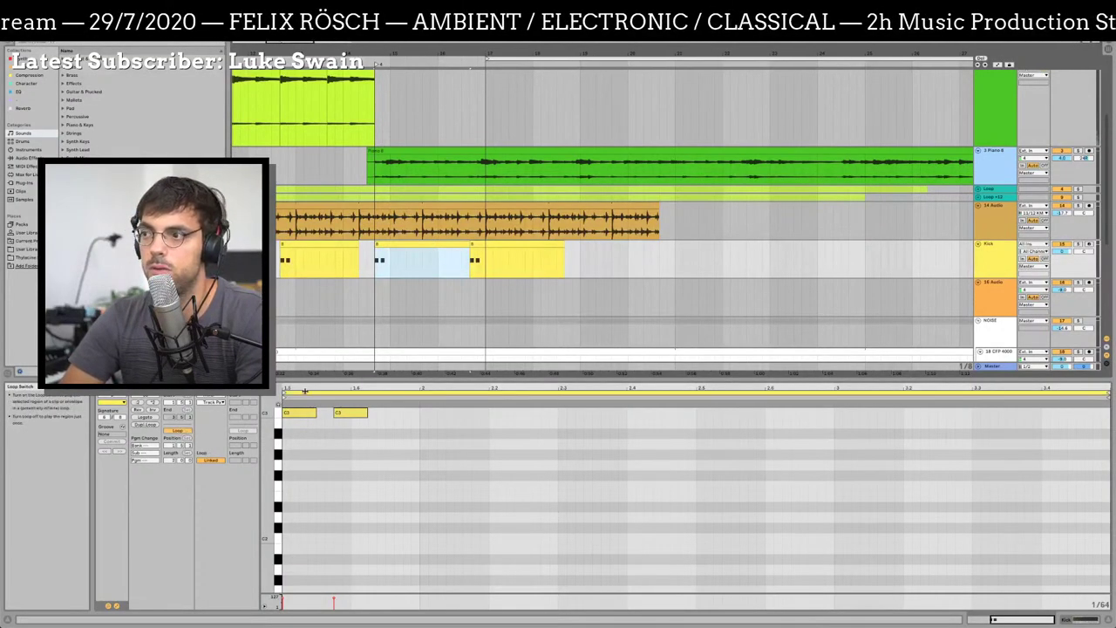
left_click_drag(533, 262, 866, 261)
scroll(612, 197, "left", 5)
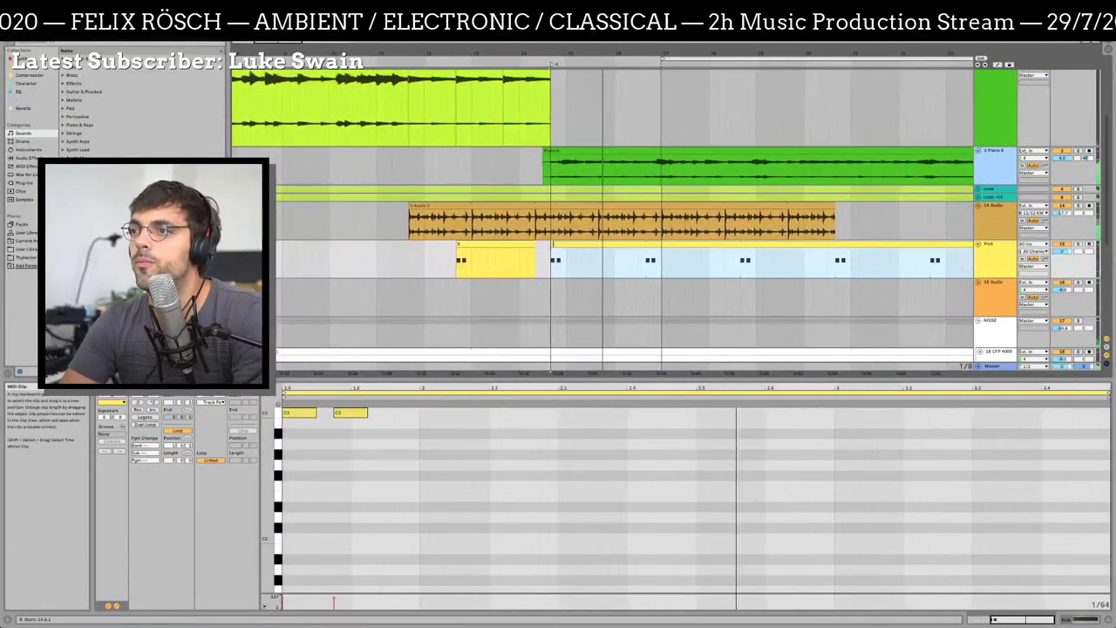
Extend the start of the looped Kick clip back over the first Kick clip to bar 12.5.1
left_click(471, 246, "shift")
left_click(447, 249, "shift")
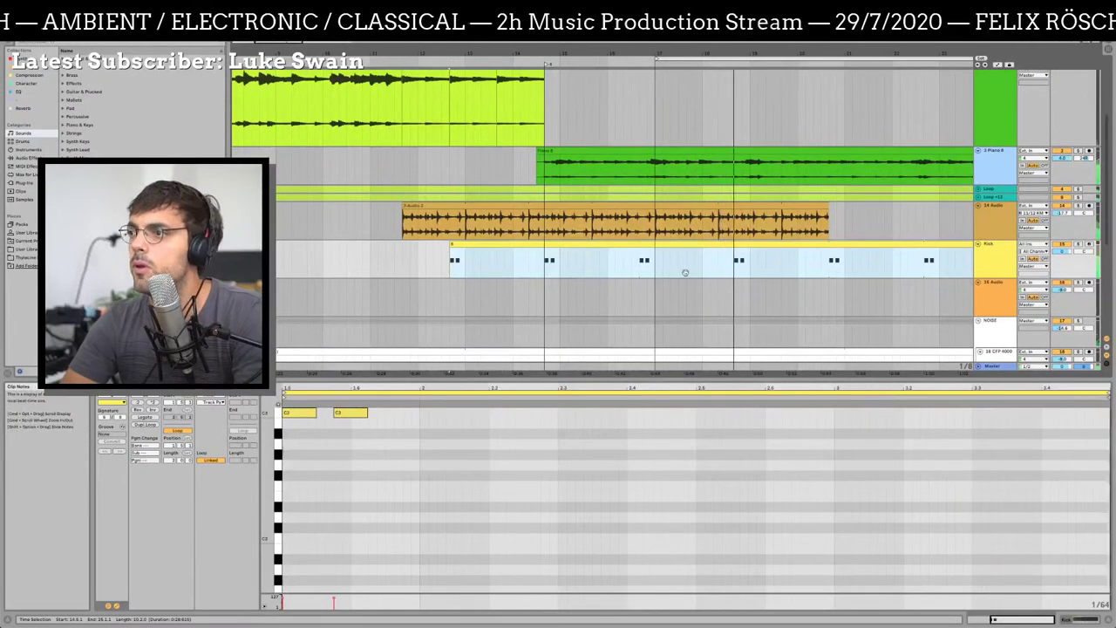
scroll(521, 288, "right", 5)
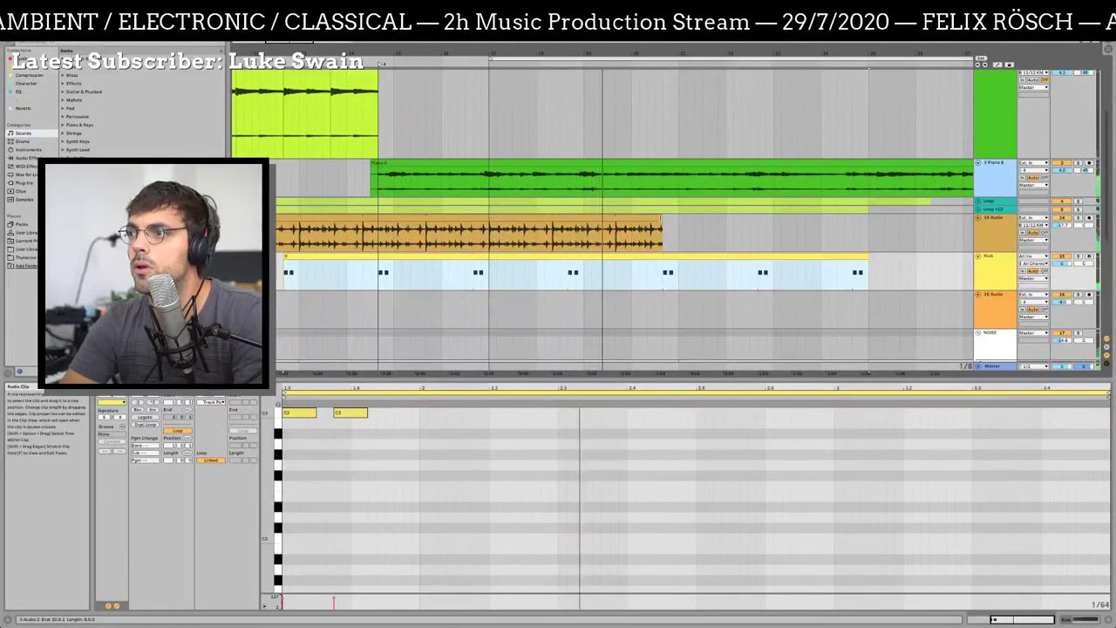
Extend the 14 Audio clip to bar 25.1.1 and copy the Kick hit from bar 22.5.1 to bar 21.5.1
left_click_drag(662, 231, 865, 227)
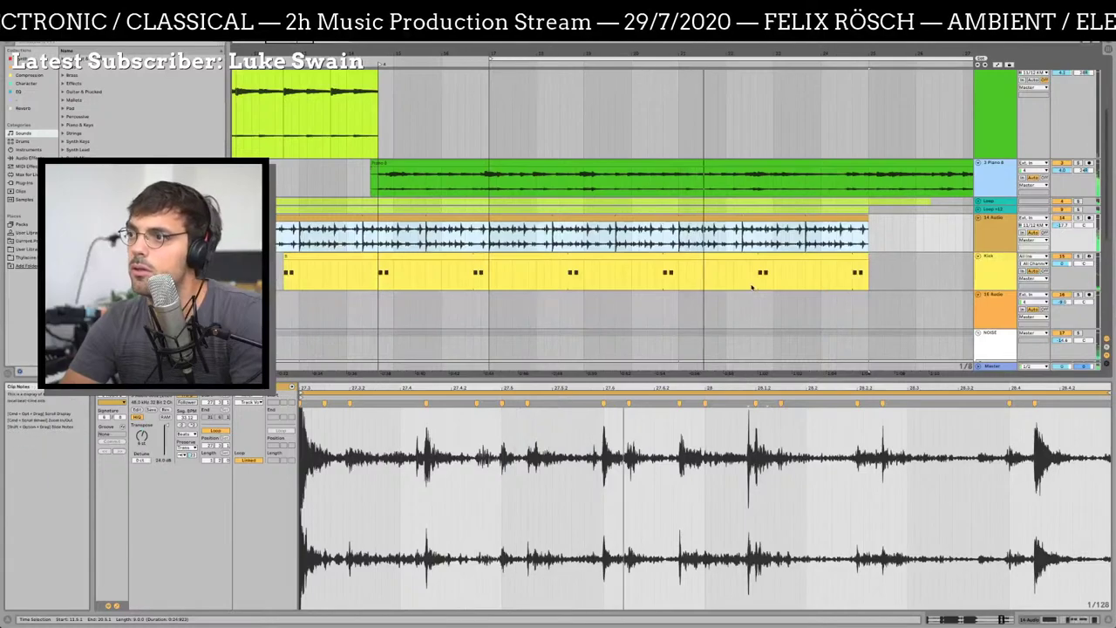
left_click(718, 281)
left_click_drag(756, 277, 764, 276)
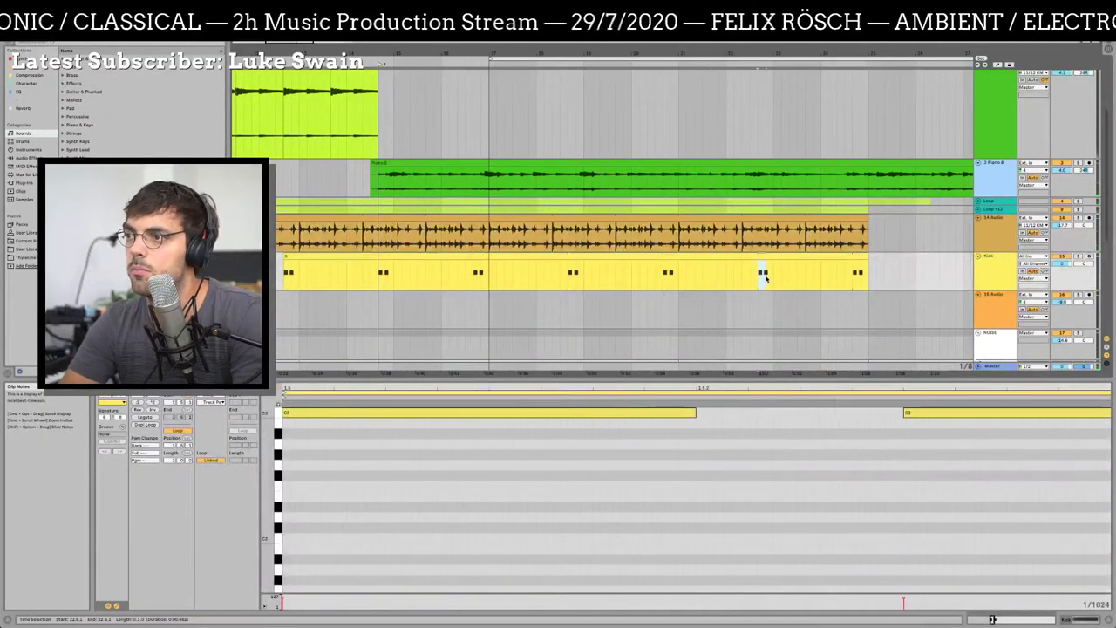
left_click(715, 276)
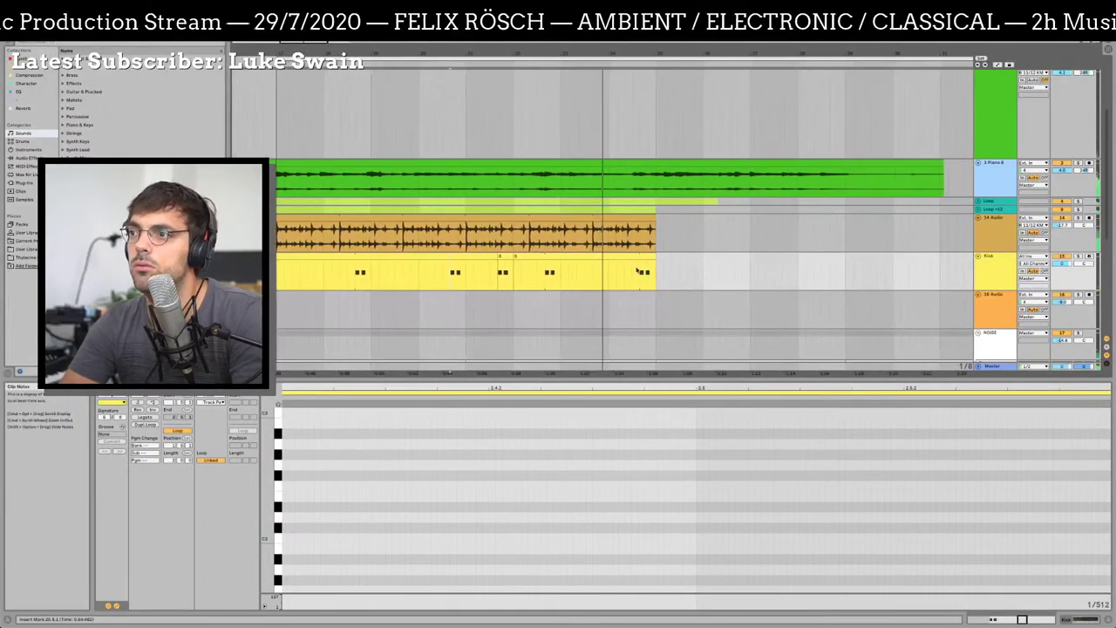
Shorten the loop of the Kick clip at bar 22.1.1 to one bar and move the clip to start at bar 21.5.1
left_click(505, 268)
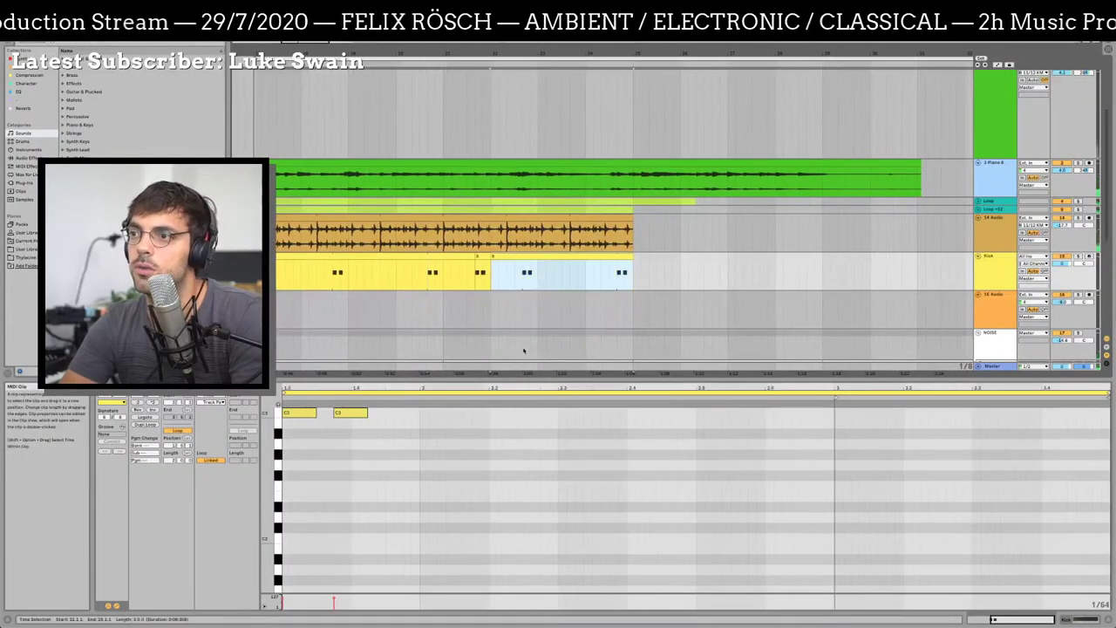
left_click(375, 484)
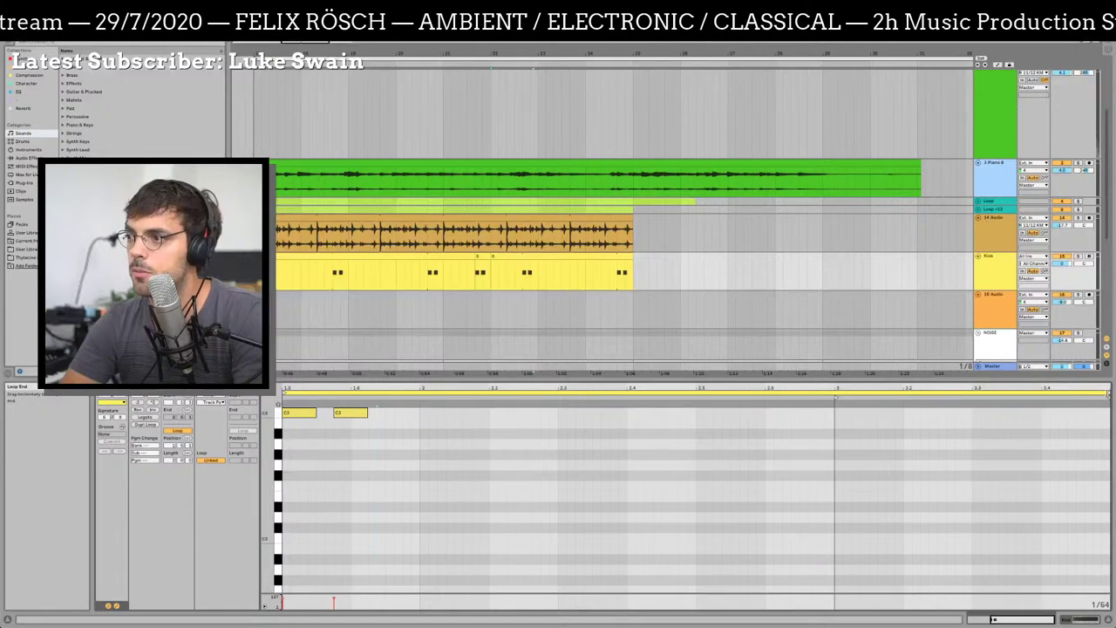
left_click_drag(1104, 393, 694, 400)
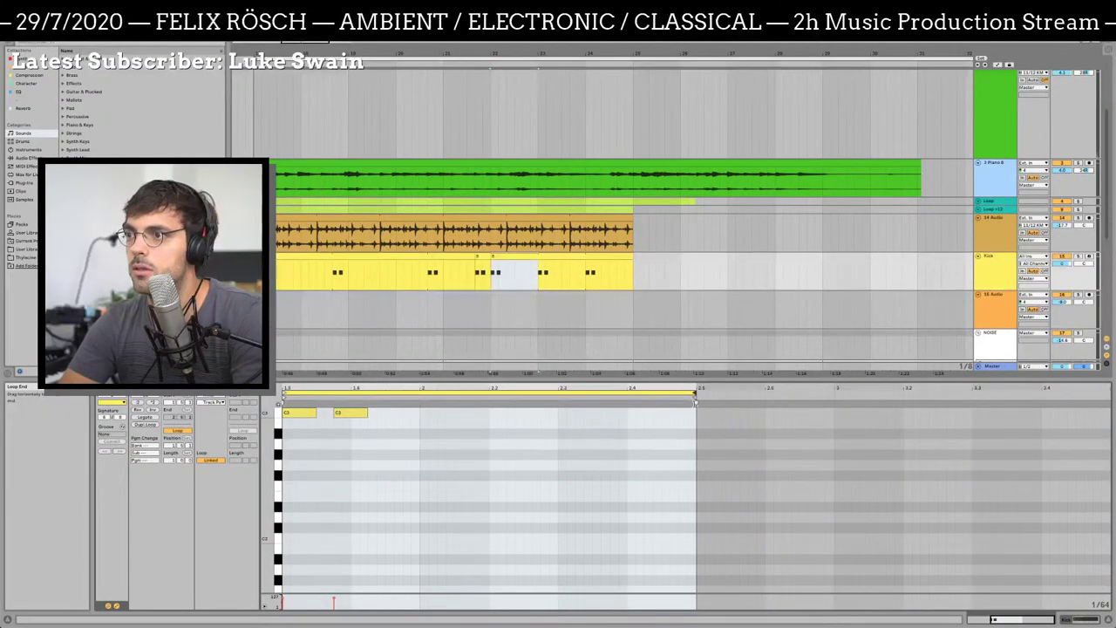
left_click(501, 259)
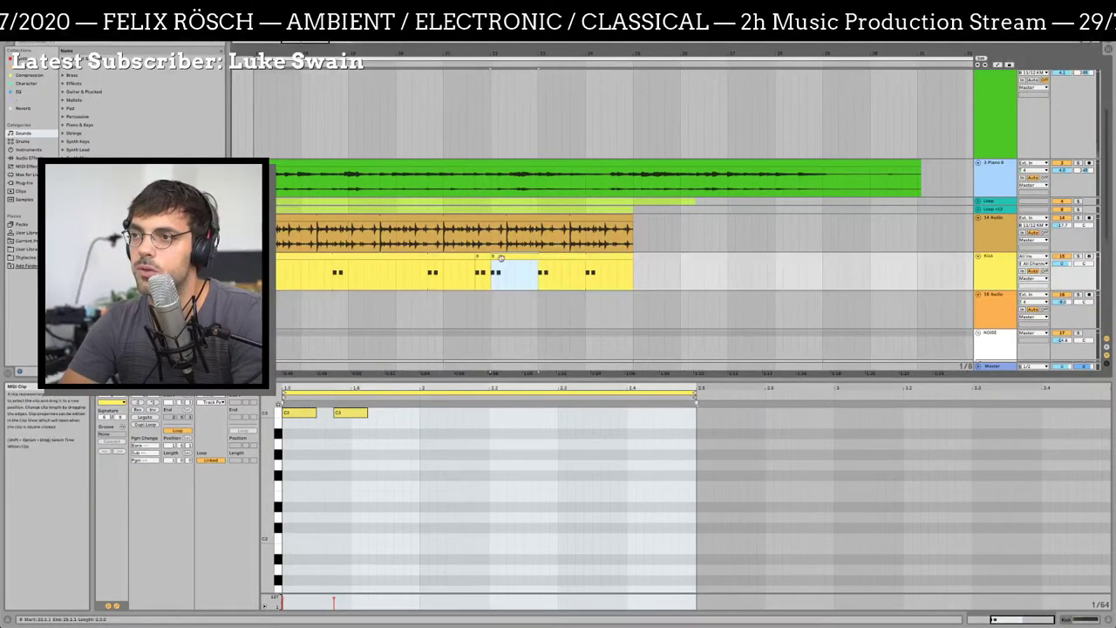
left_click(425, 269)
left_click(511, 255)
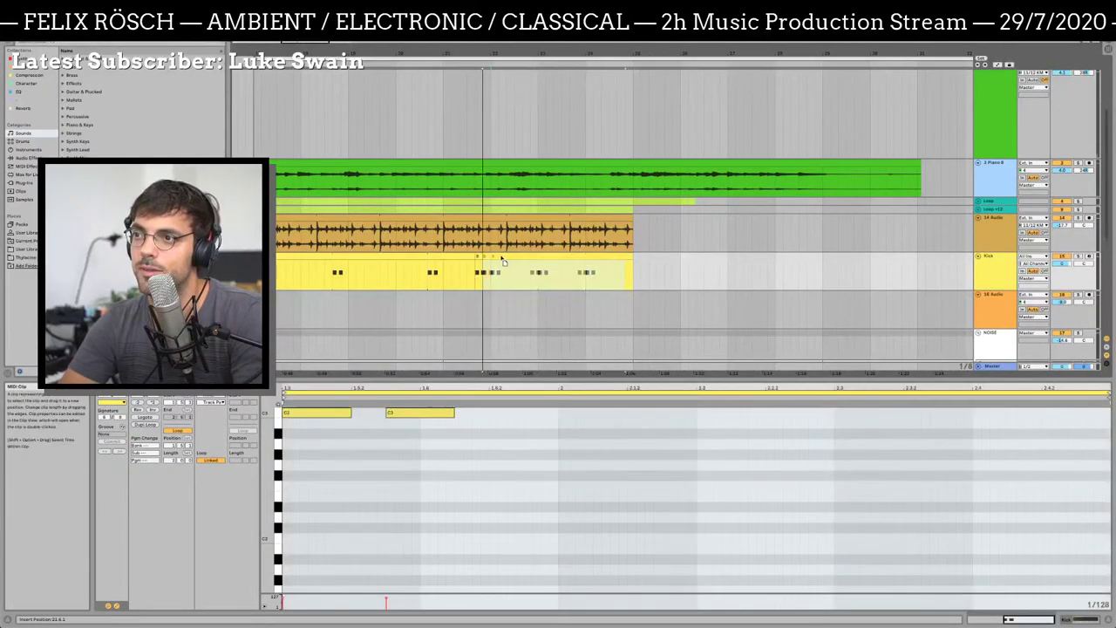
Play back the denser kick pattern from bar 20.1.1 and check the key mapping of the transport's Follow control
left_click(399, 278)
scroll(392, 275, "down", 5)
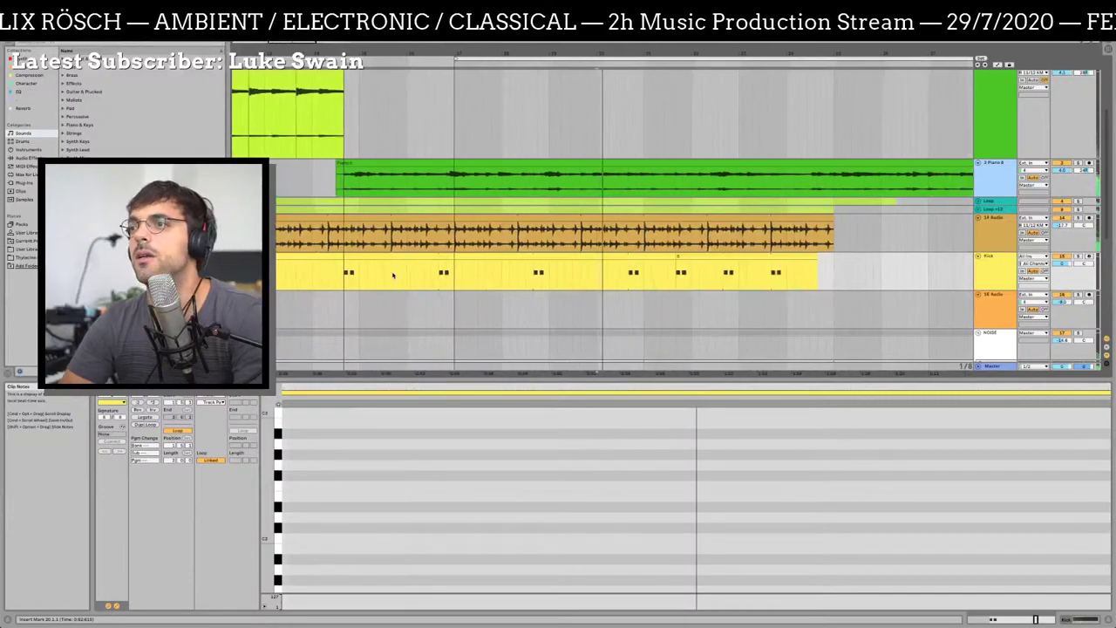
scroll(393, 276, "right", 3)
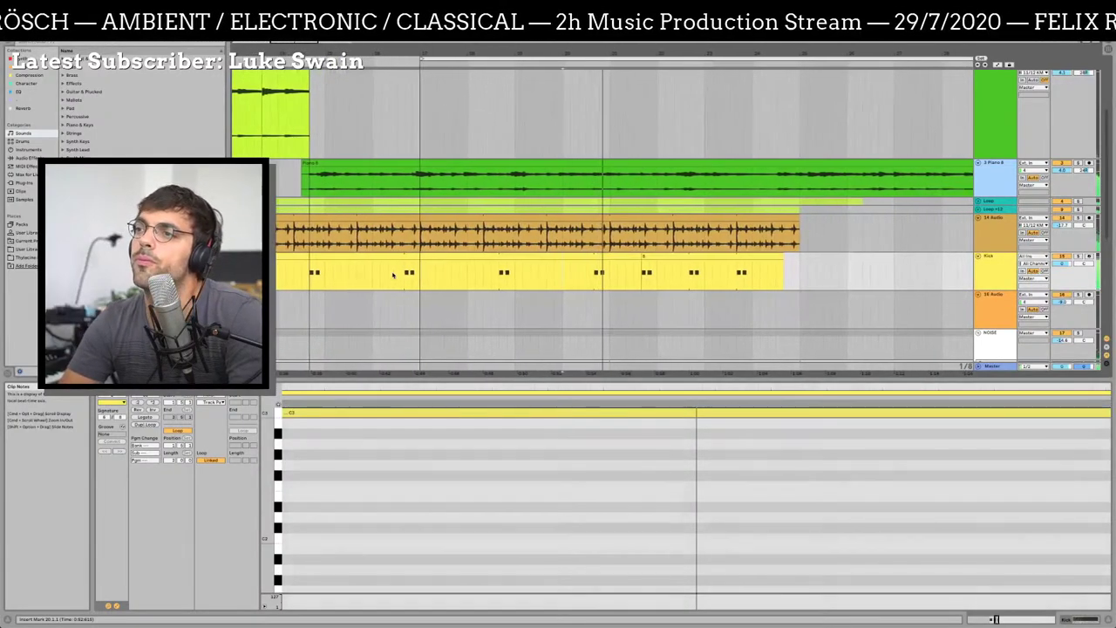
scroll(425, 297, "right", 3)
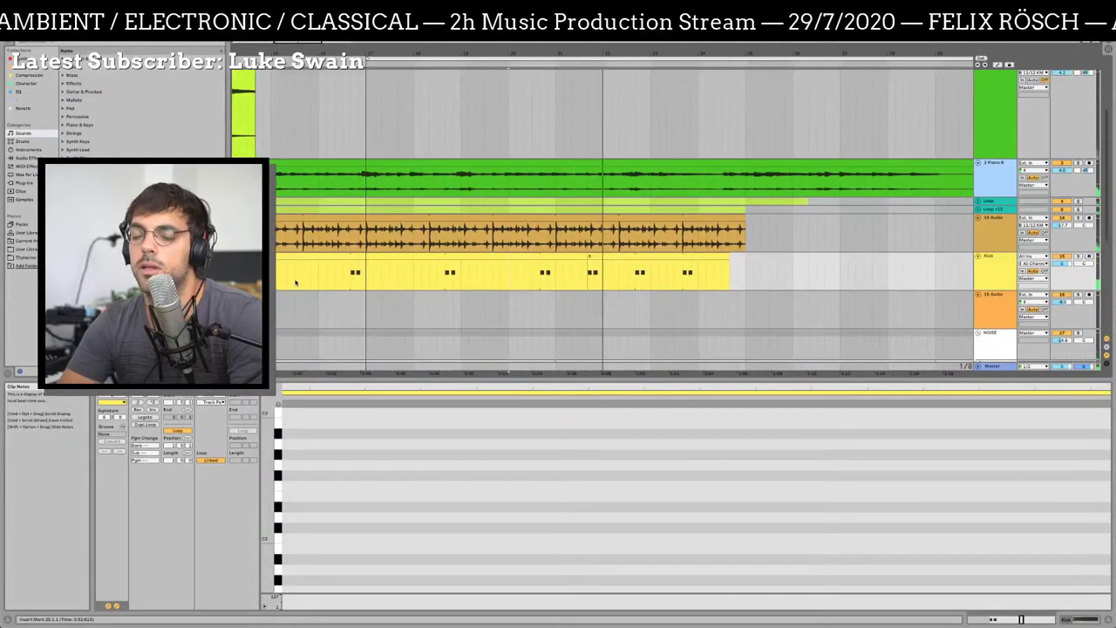
left_click_drag(297, 278, 408, 275)
scroll(315, 274, "left", 10)
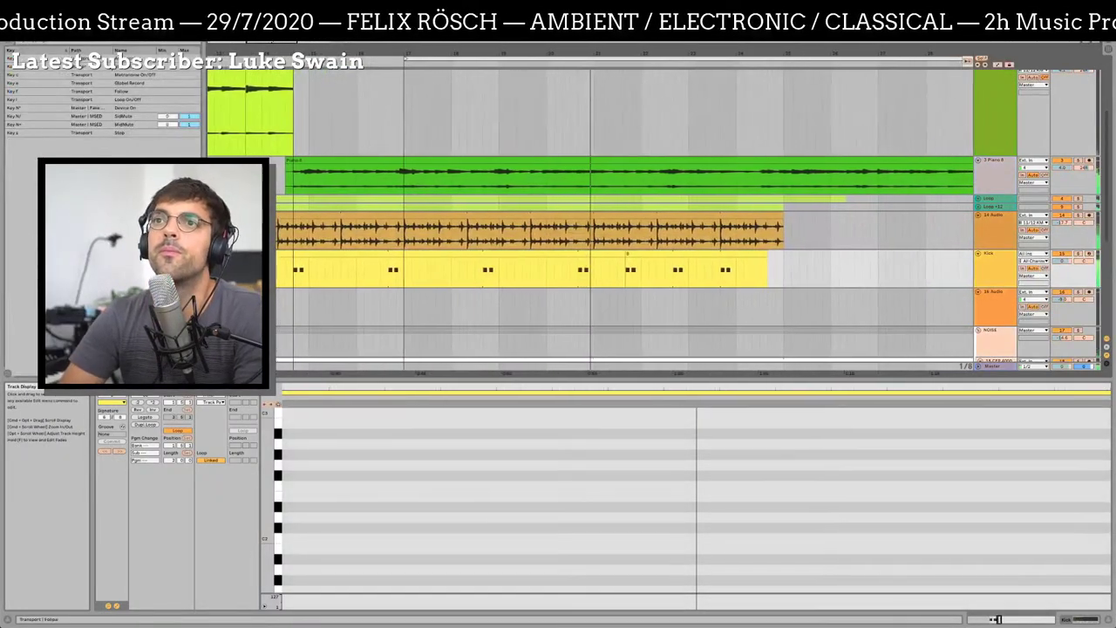
key("super+k")
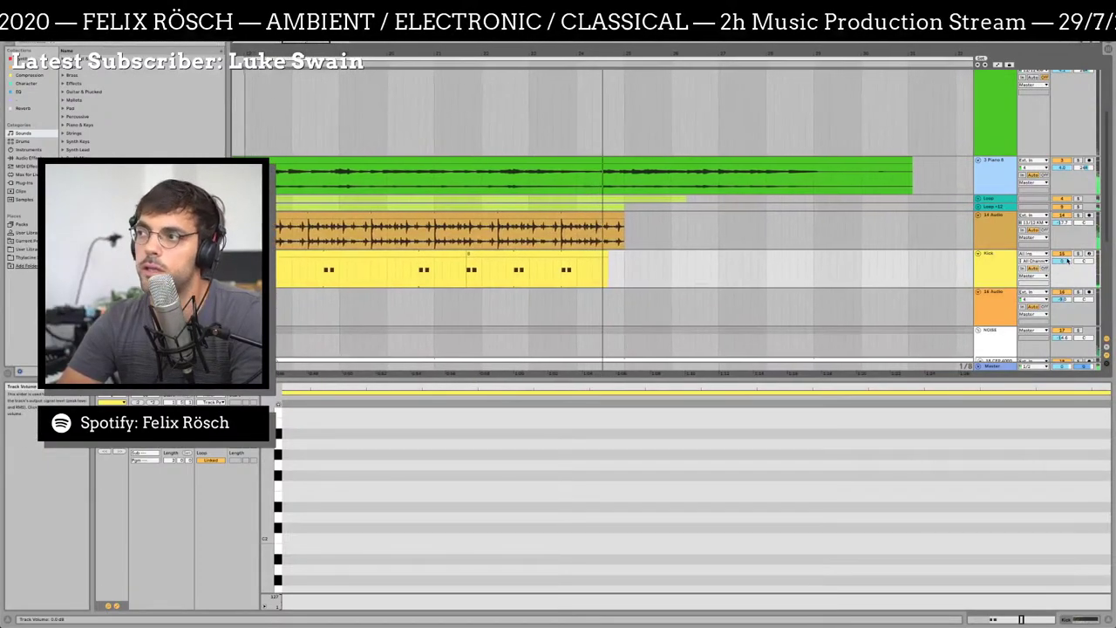
Extend the looped Kick clip that starts at bar 21.5.1 to about bar 30
left_click_drag(569, 261, 445, 265)
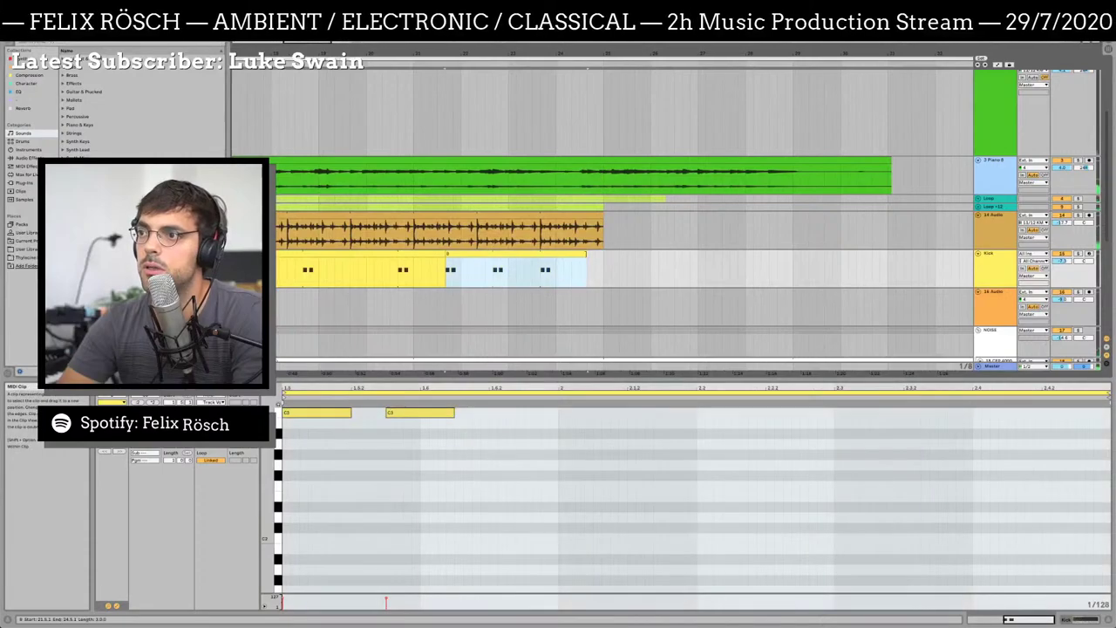
left_click_drag(787, 254, 840, 254)
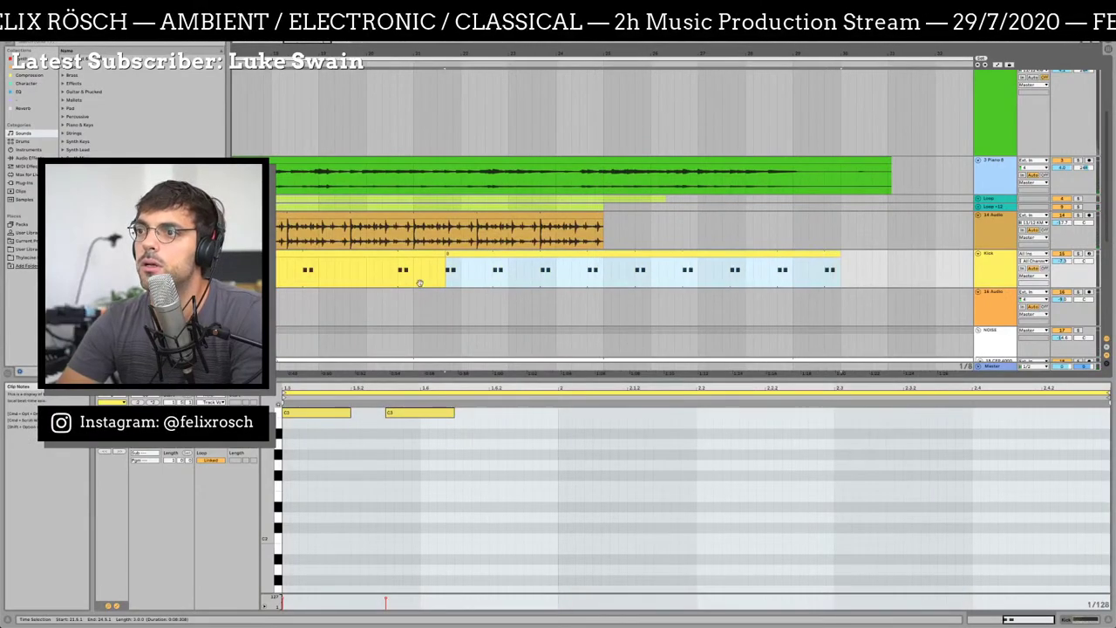
Play the arrangement from bar 14.5.1 and adjust the Kick track's volume
scroll(597, 268, "left", 5)
left_click(473, 268)
scroll(474, 268, "left", 3)
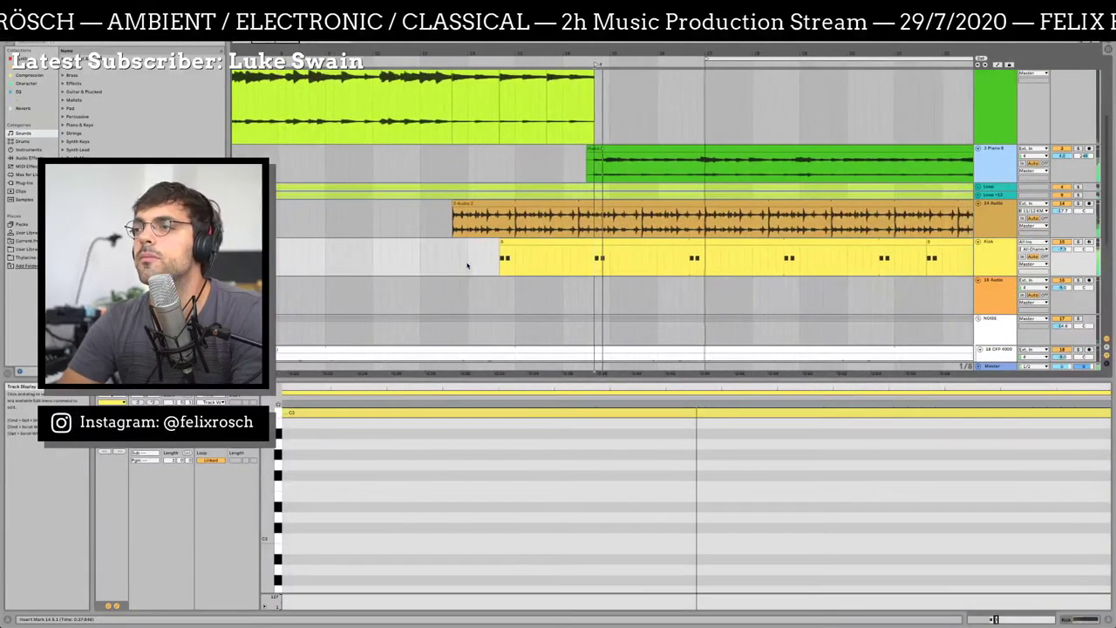
left_click_drag(1064, 241, 1063, 232)
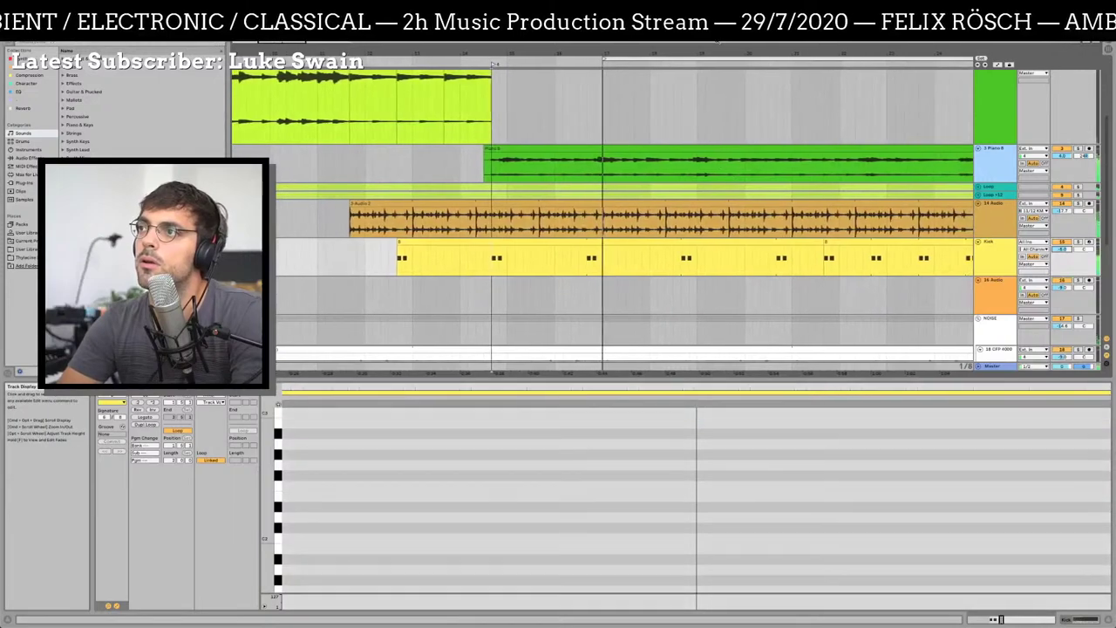
Play back the arrangement around the kick's entry at bar 12.5.1
left_click_drag(698, 63, 577, 56)
left_click(541, 218)
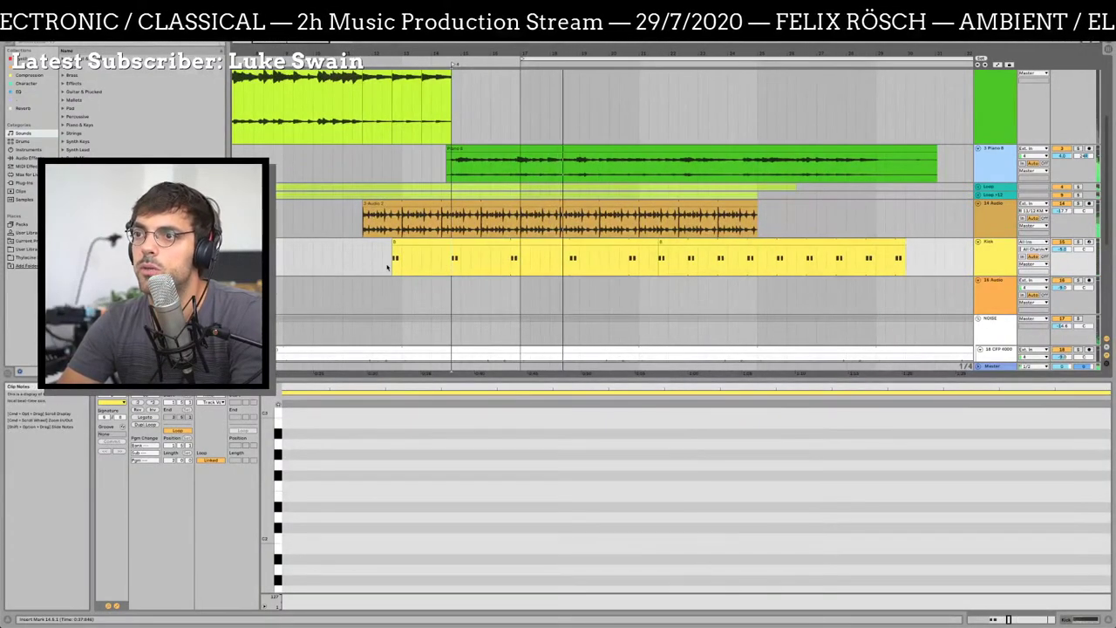
scroll(391, 267, "left", 5)
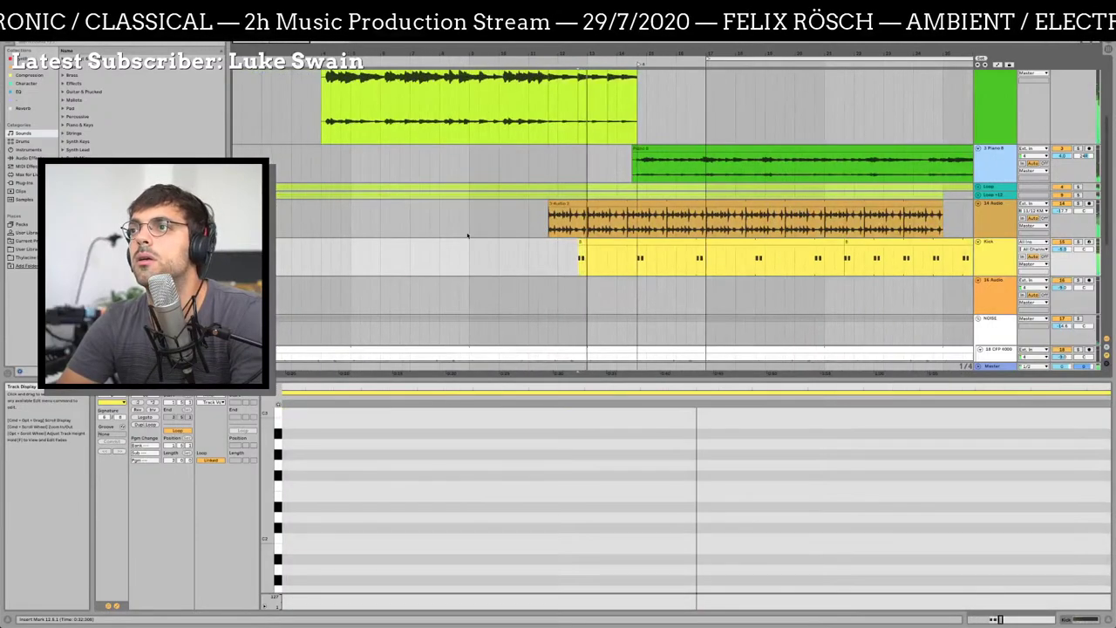
key("space")
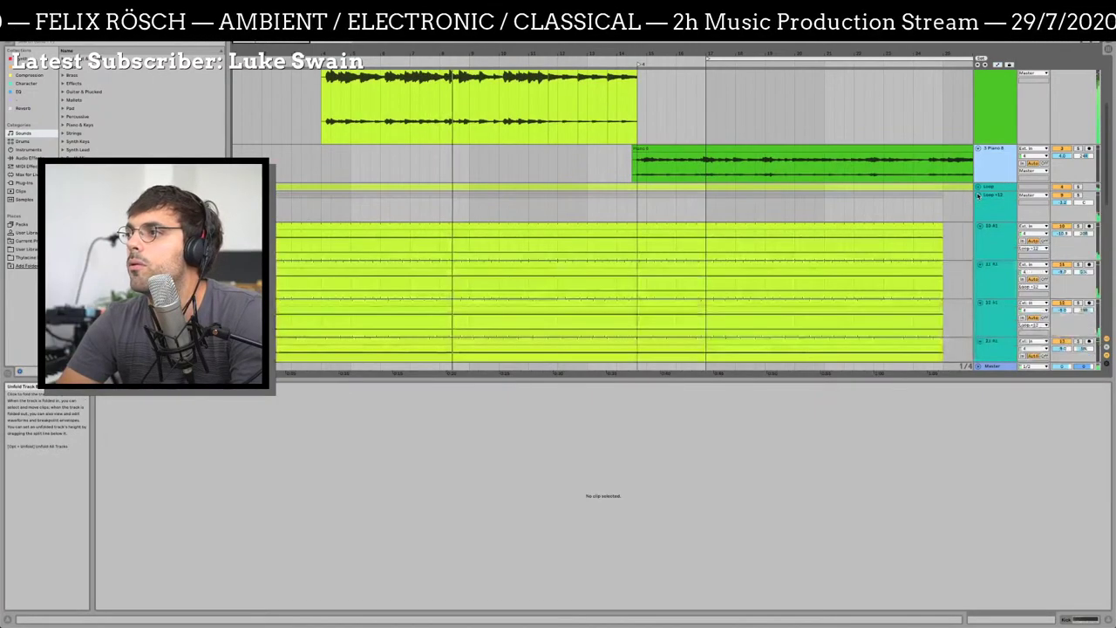
Unfold the Loop group and extend the Loop +12 clips together with the 14 Audio clip to the Kick's end at about bar 30
left_click(979, 187)
left_click(980, 186)
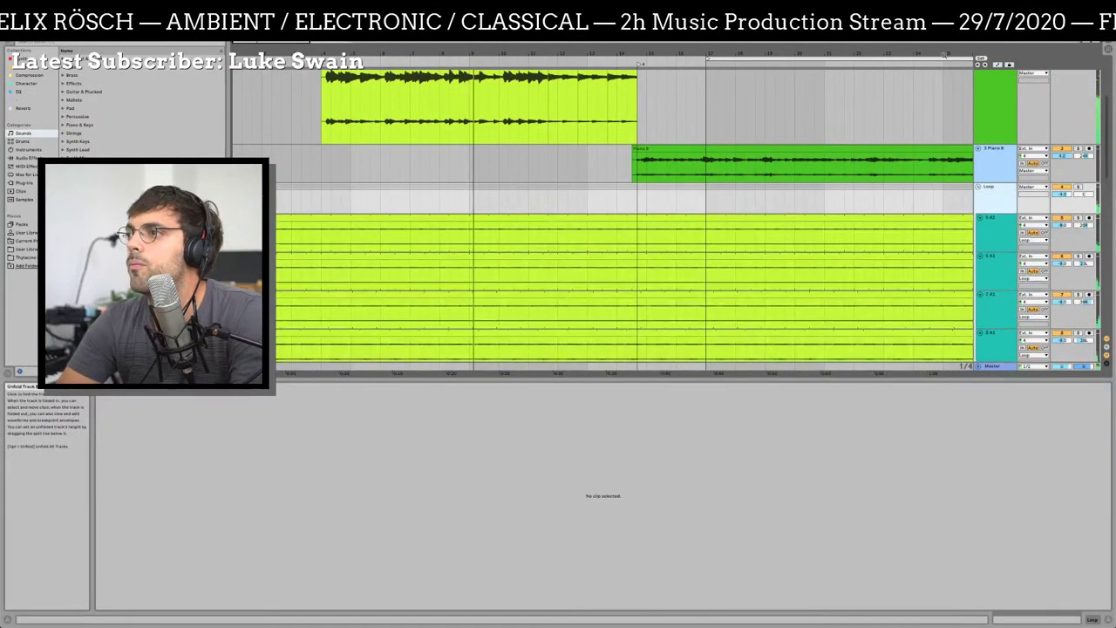
key("minus")
scroll(305, 240, "down", 3)
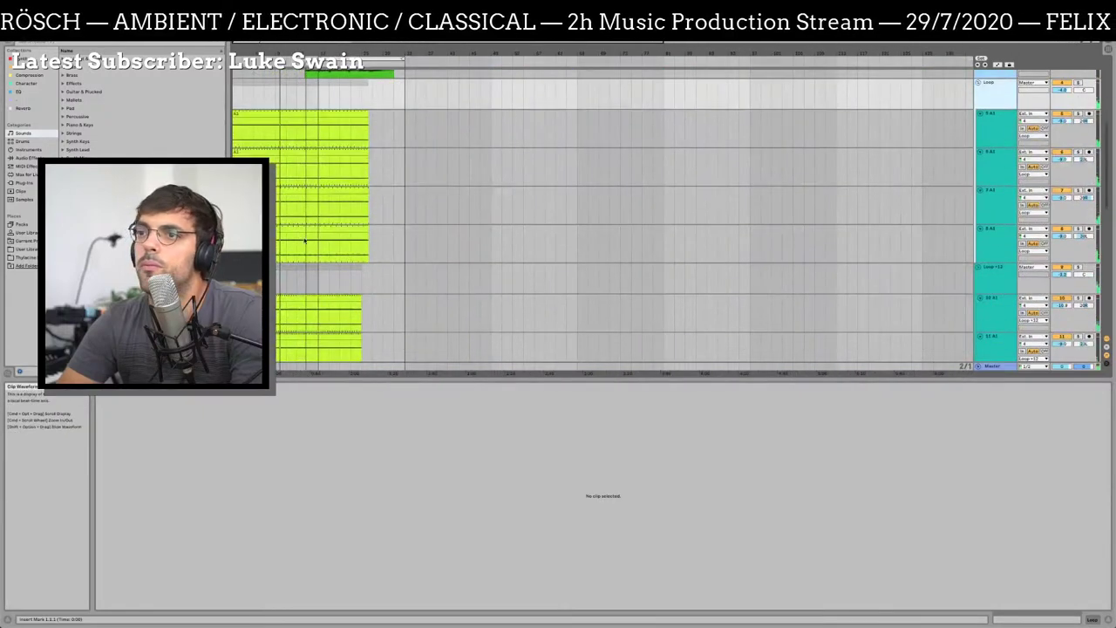
left_click(346, 298)
scroll(347, 298, "down", 3)
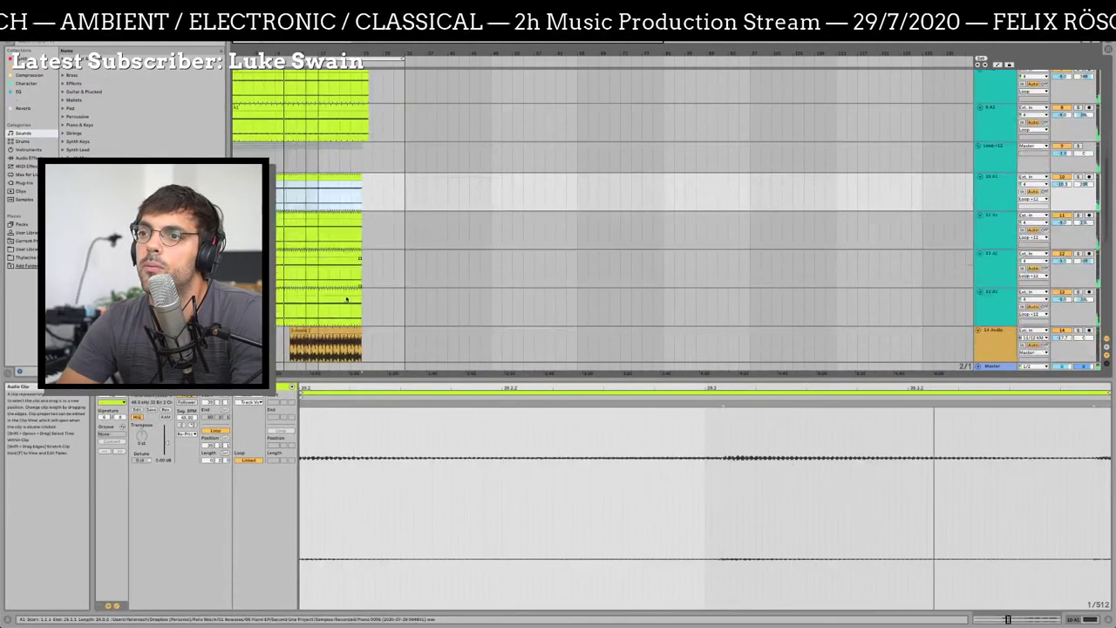
scroll(346, 298, "down", 1)
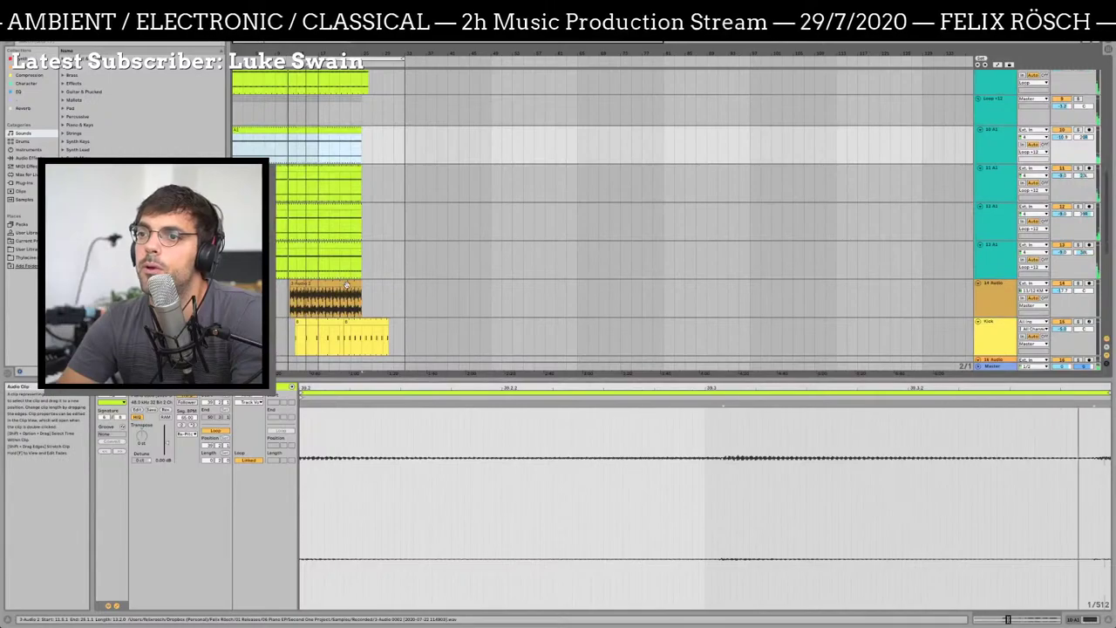
left_click(347, 287, "shift")
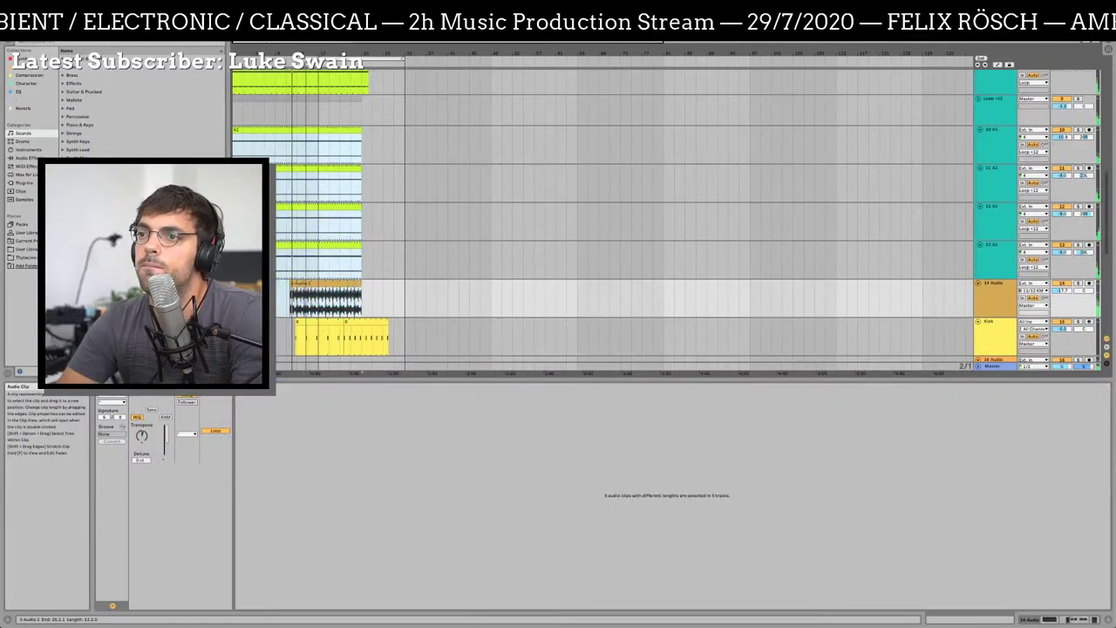
left_click_drag(361, 261, 393, 262)
Extend all clips in the Loop group to about bar 31, level with the end of the new piano clip
scroll(357, 245, "up", 4)
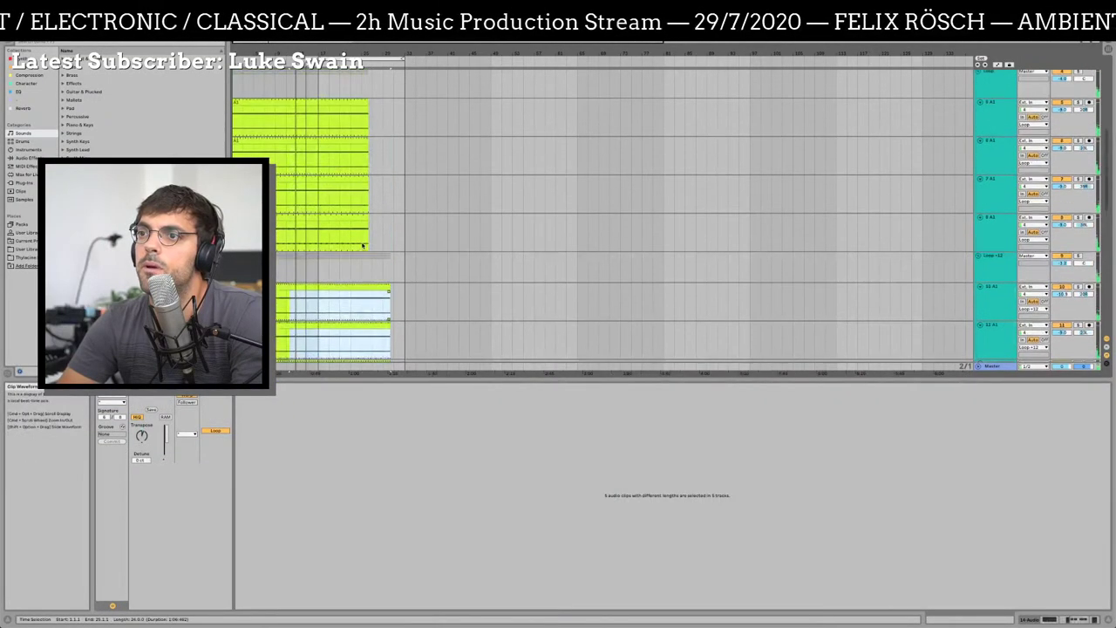
left_click(348, 225)
scroll(357, 235, "up", 4)
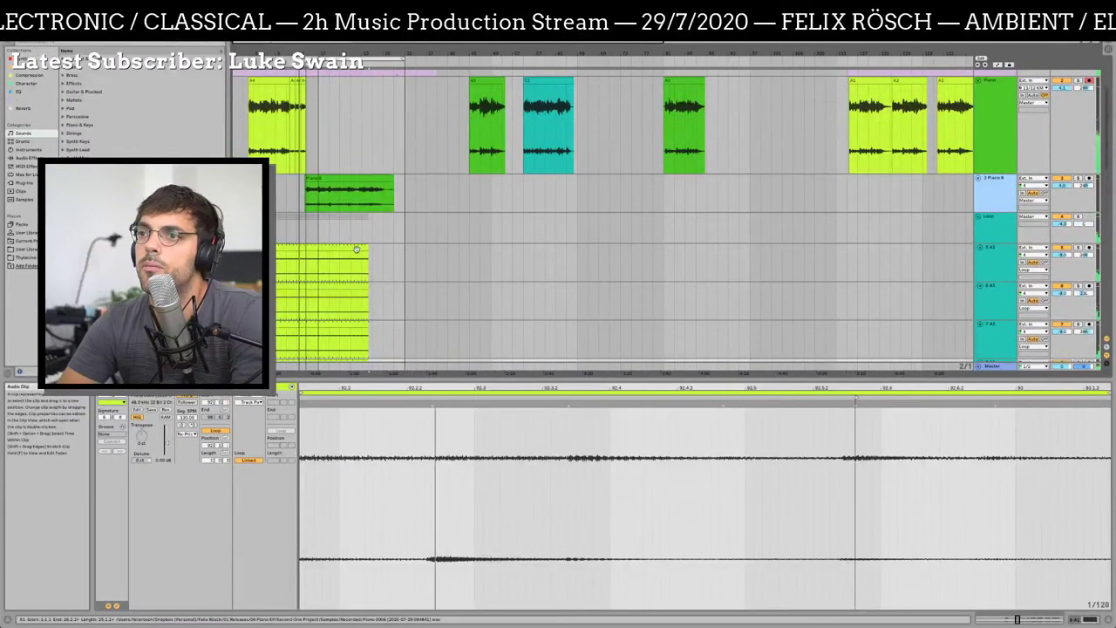
left_click(368, 249)
left_click_drag(368, 249, 393, 253)
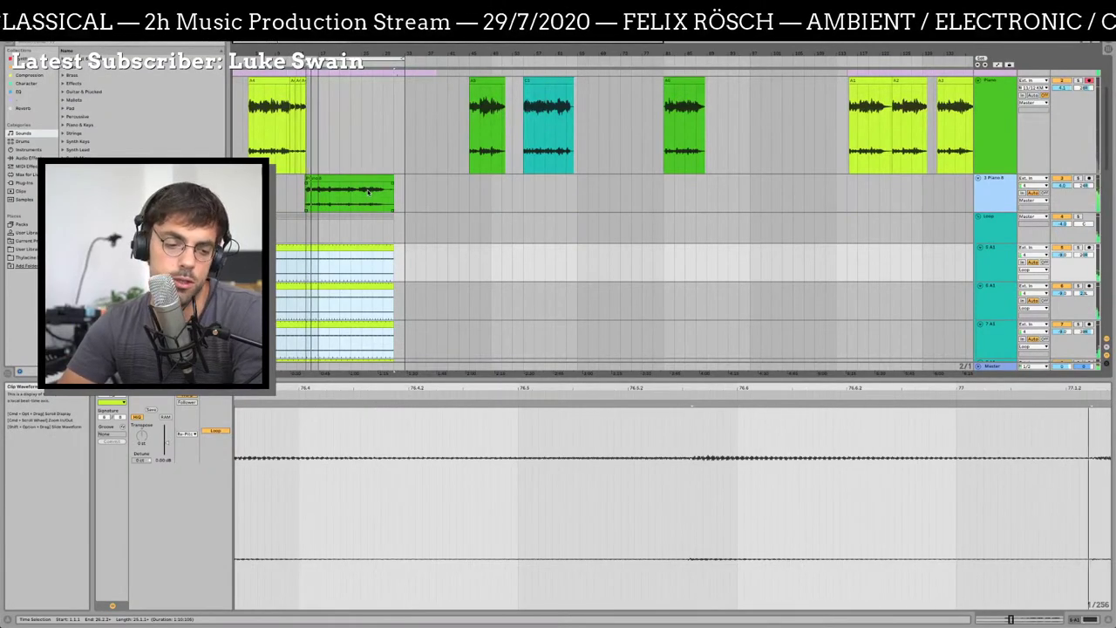
Trim the end of the green piano clip on the track below Piano back to bar 29.1.1
left_click(307, 160)
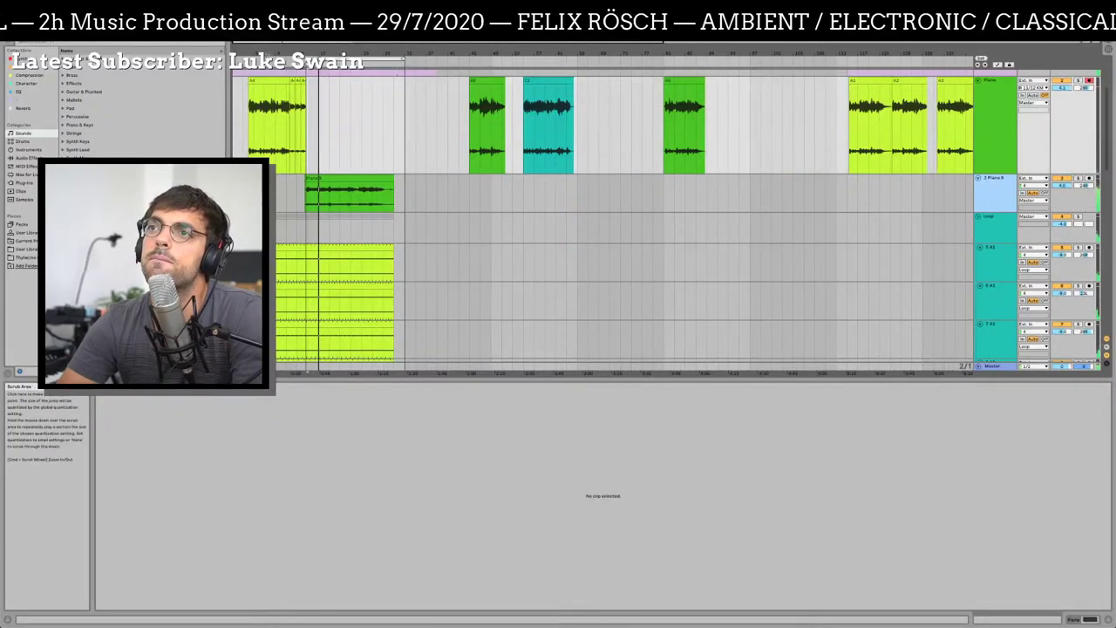
left_click_drag(307, 57, 501, 64)
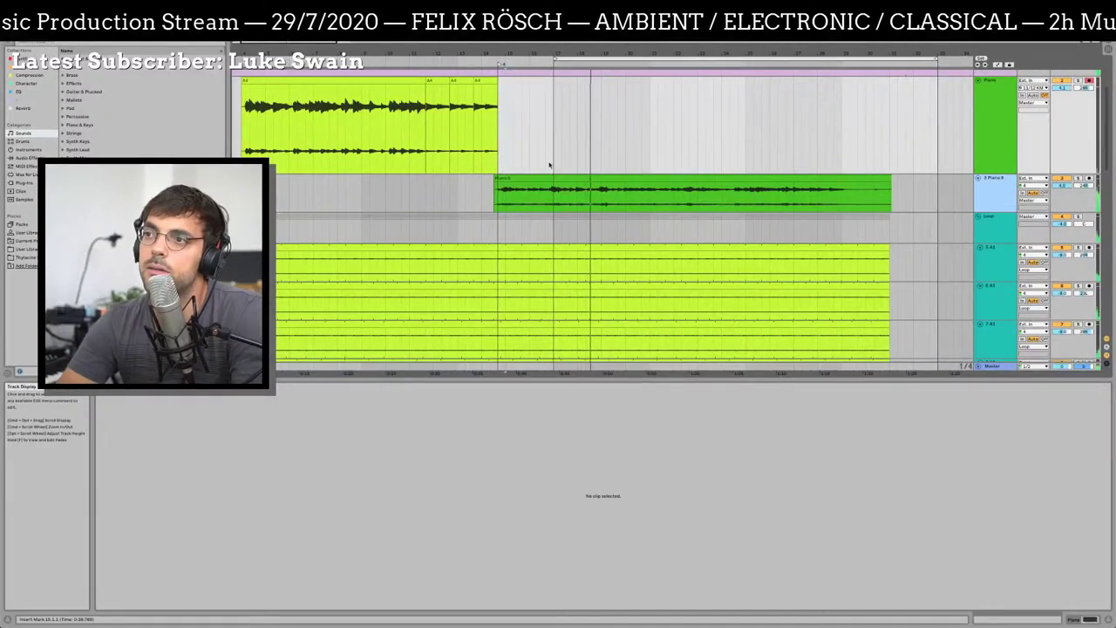
left_click(497, 192)
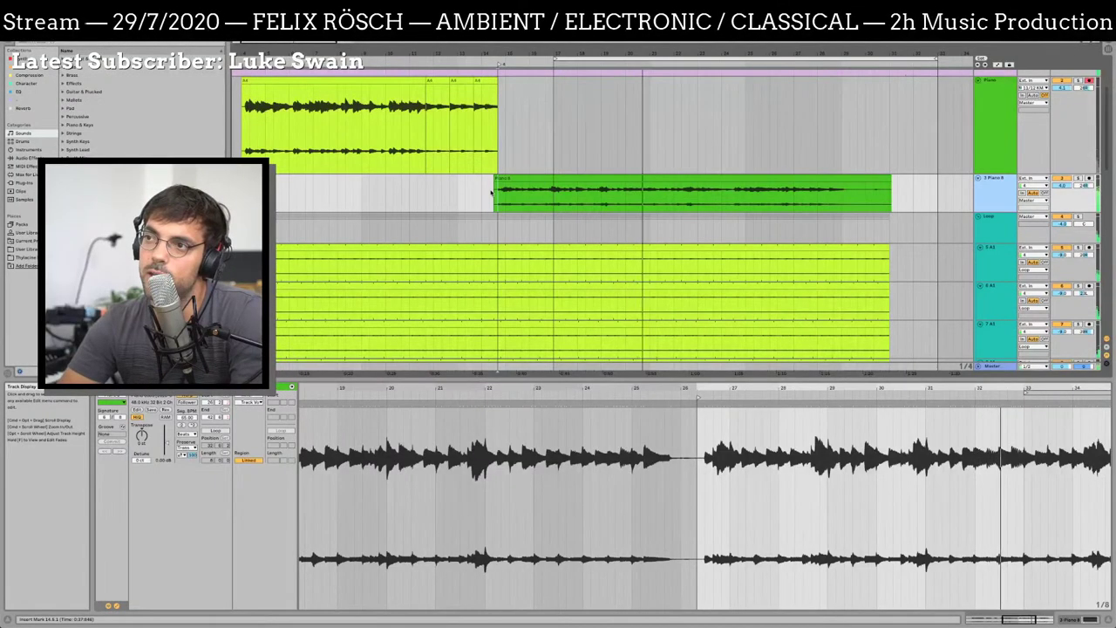
left_click(490, 193)
left_click_drag(483, 192, 890, 197)
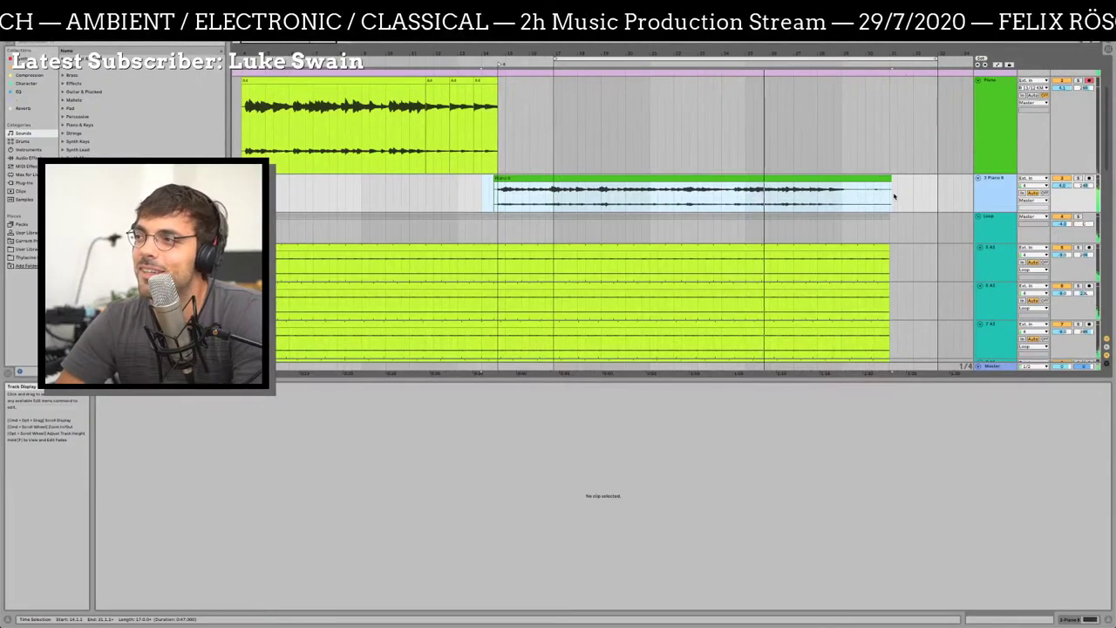
left_click(889, 195)
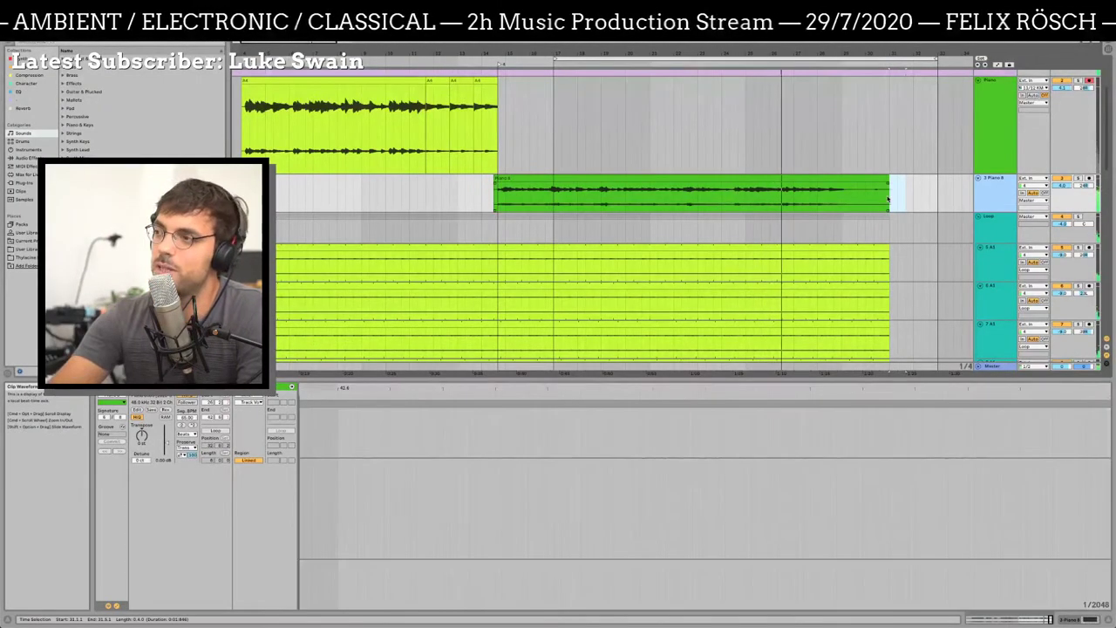
left_click(851, 198, "shift")
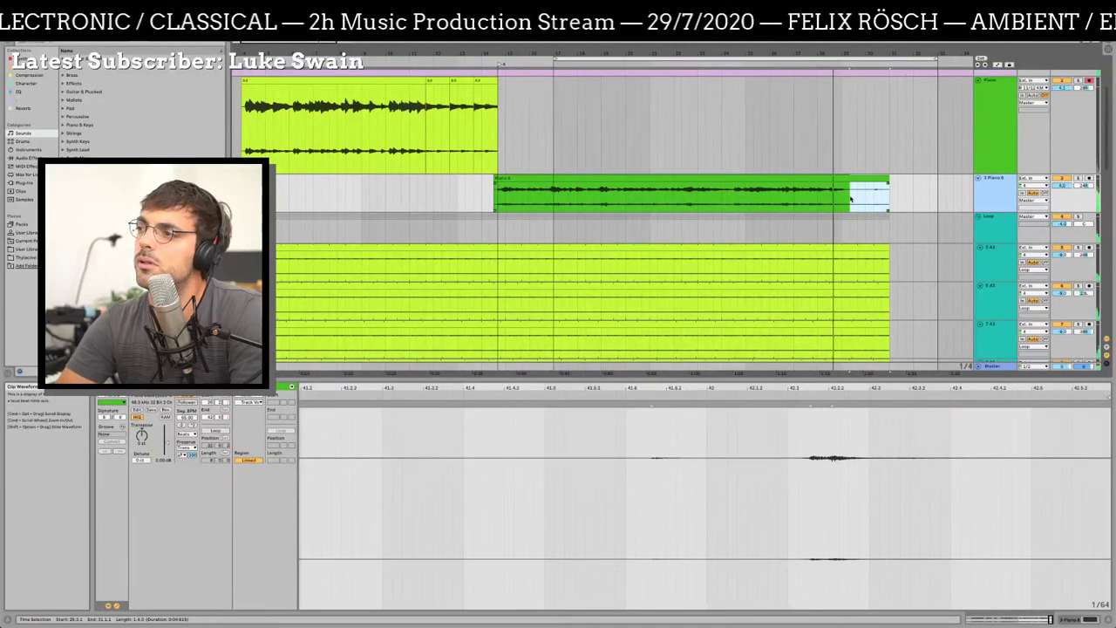
left_click_drag(850, 198, 841, 203)
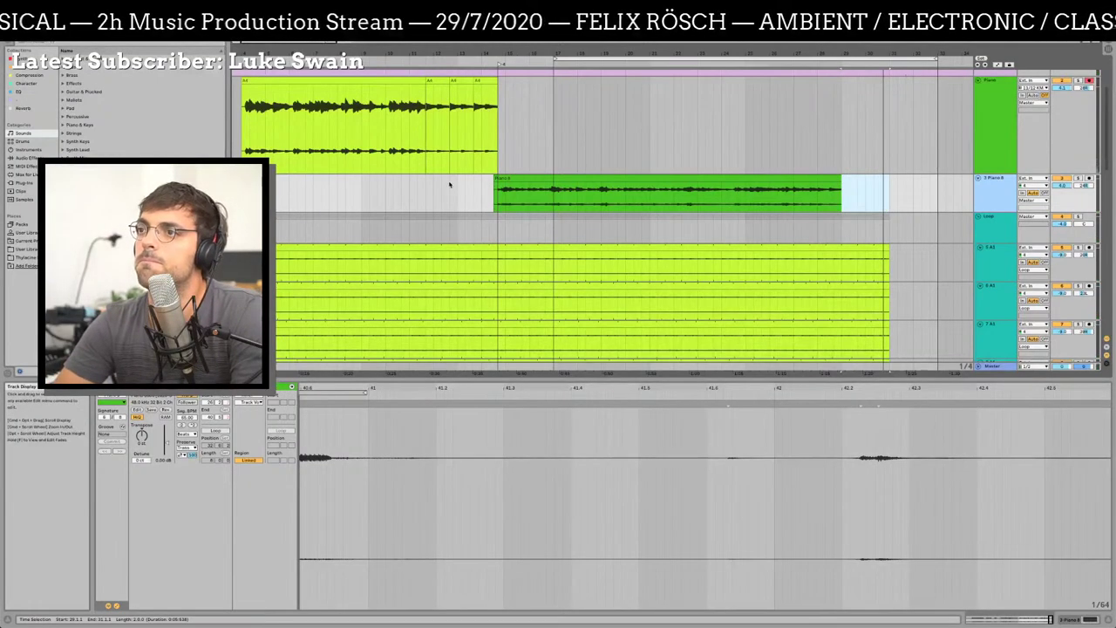
Look through the other piano takes further along the Piano track, checking the green and teal clips
left_click_drag(318, 54, 319, 39)
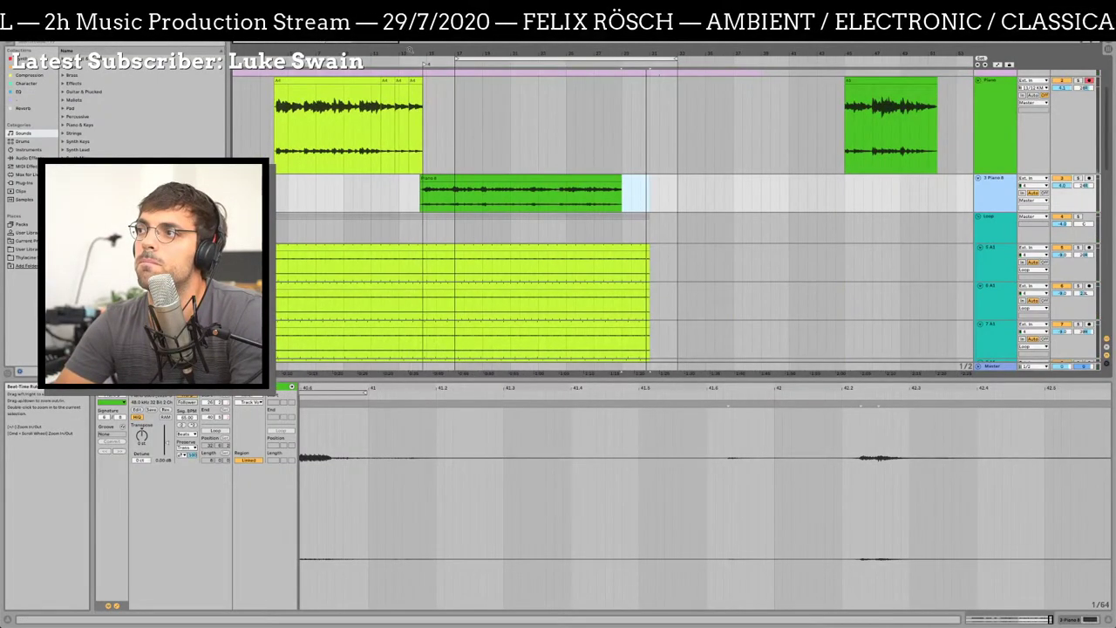
left_click(862, 113)
scroll(843, 113, "right", 5)
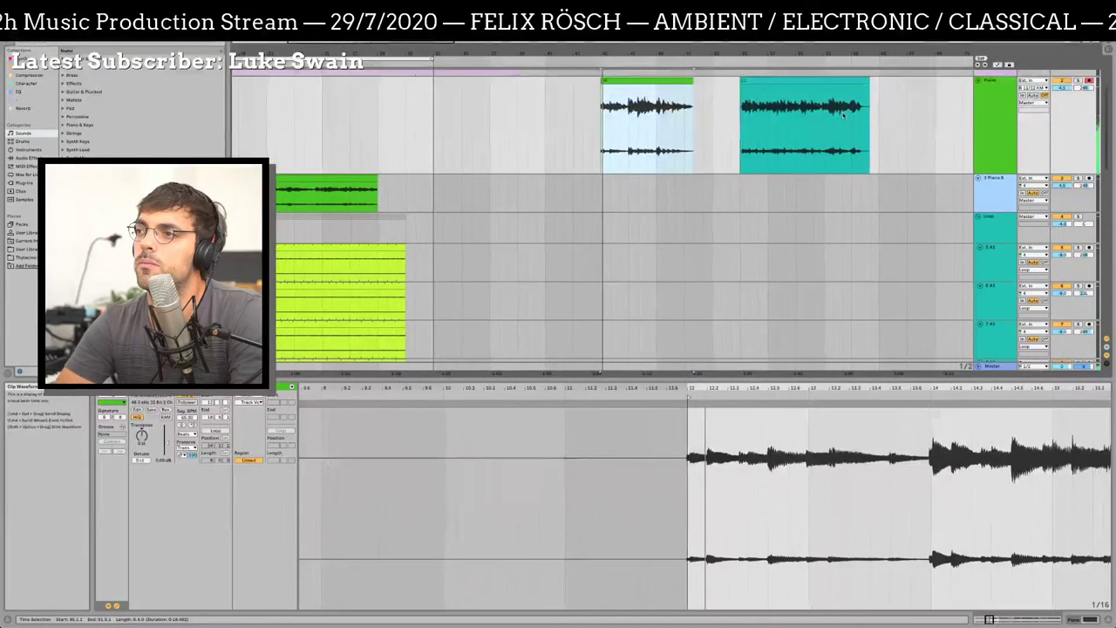
scroll(843, 113, "right", 2)
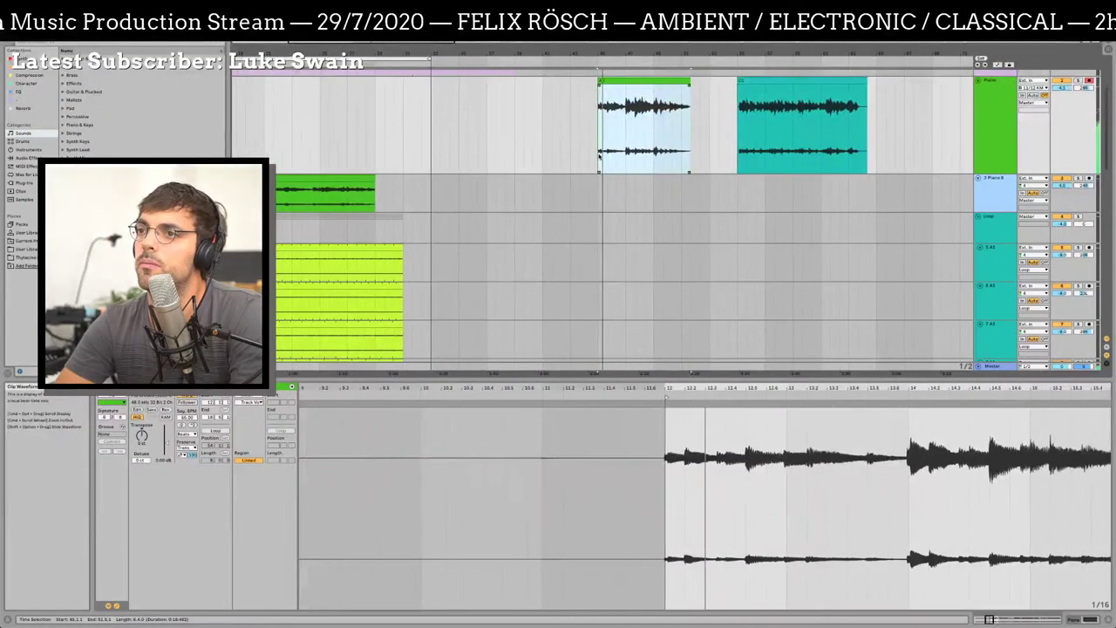
left_click(755, 92)
scroll(748, 93, "right", 3)
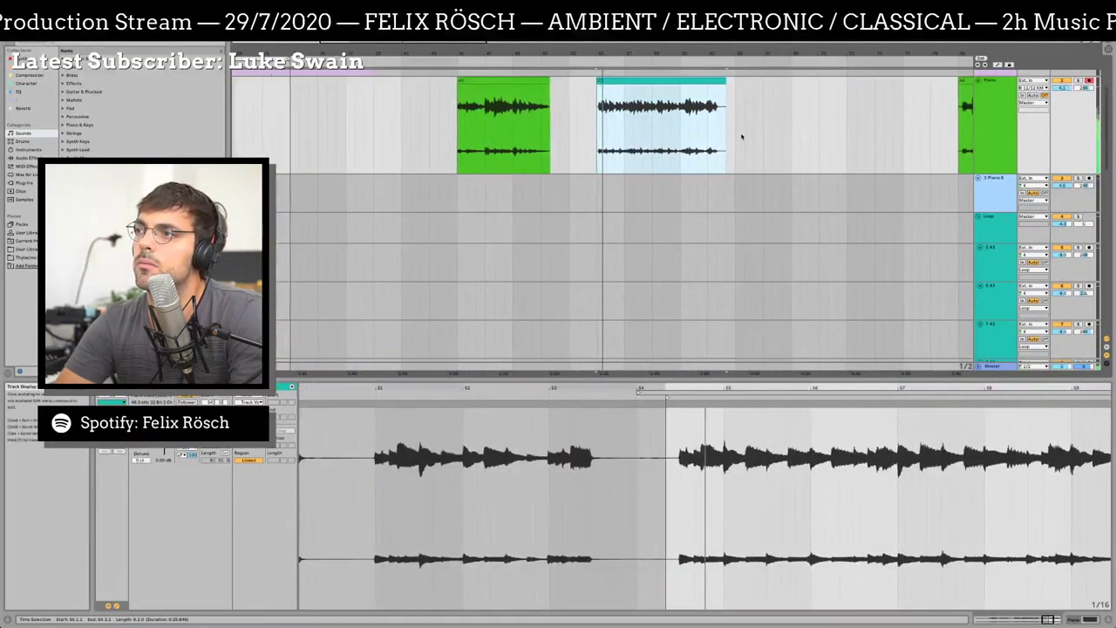
scroll(657, 137, "right", 2)
scroll(389, 165, "left", 7)
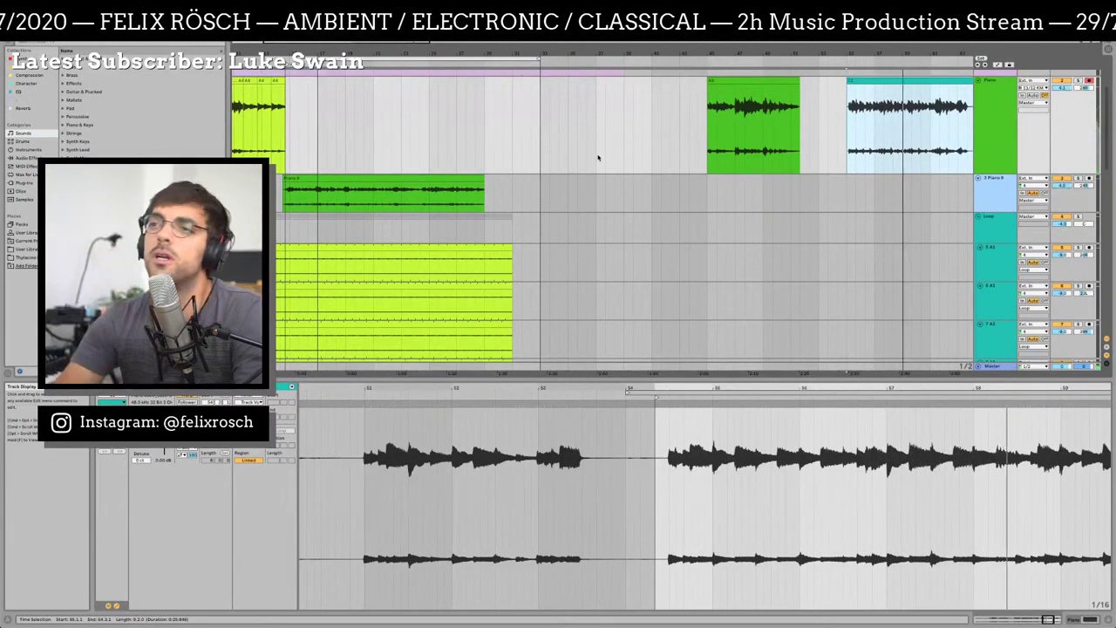
Colour the track below Piano pale yellow and rename its green clip C2
left_click(384, 194)
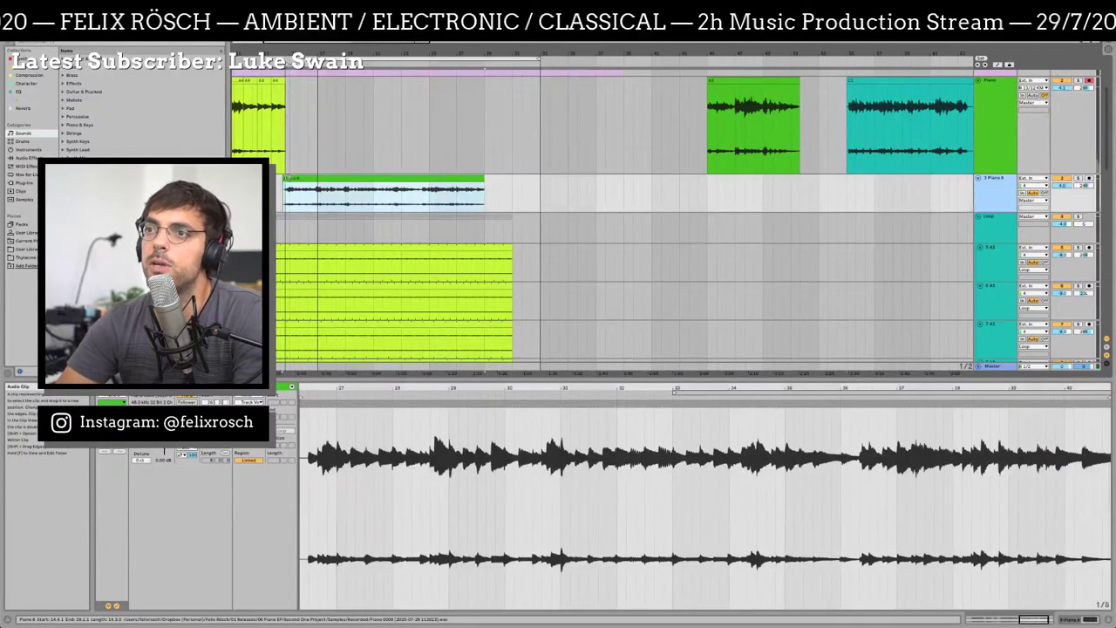
right_click(1007, 193)
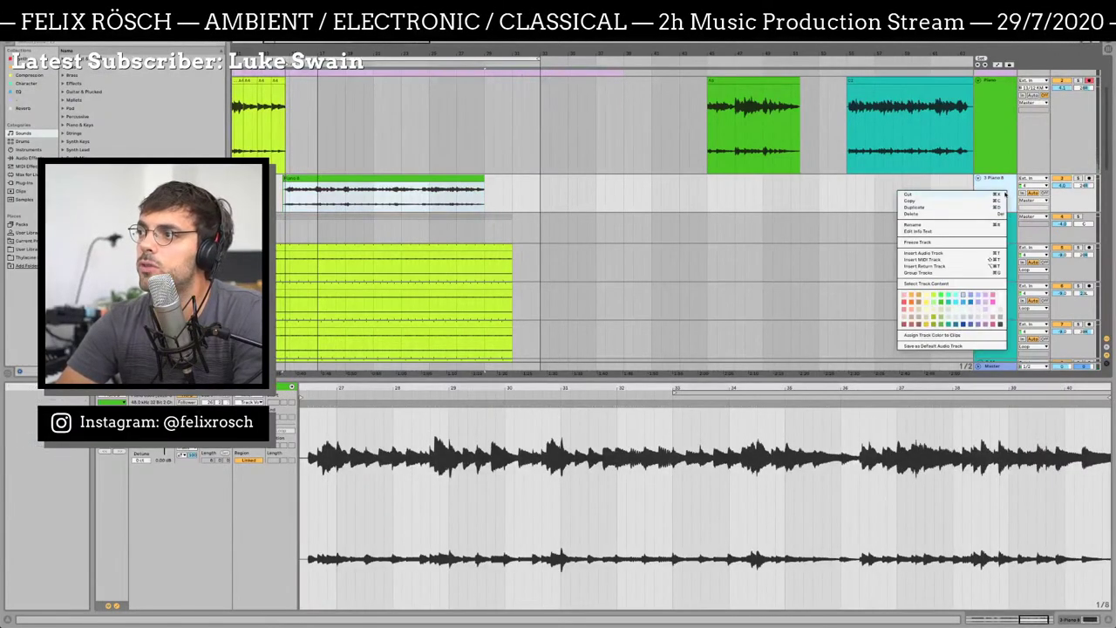
left_click(926, 297)
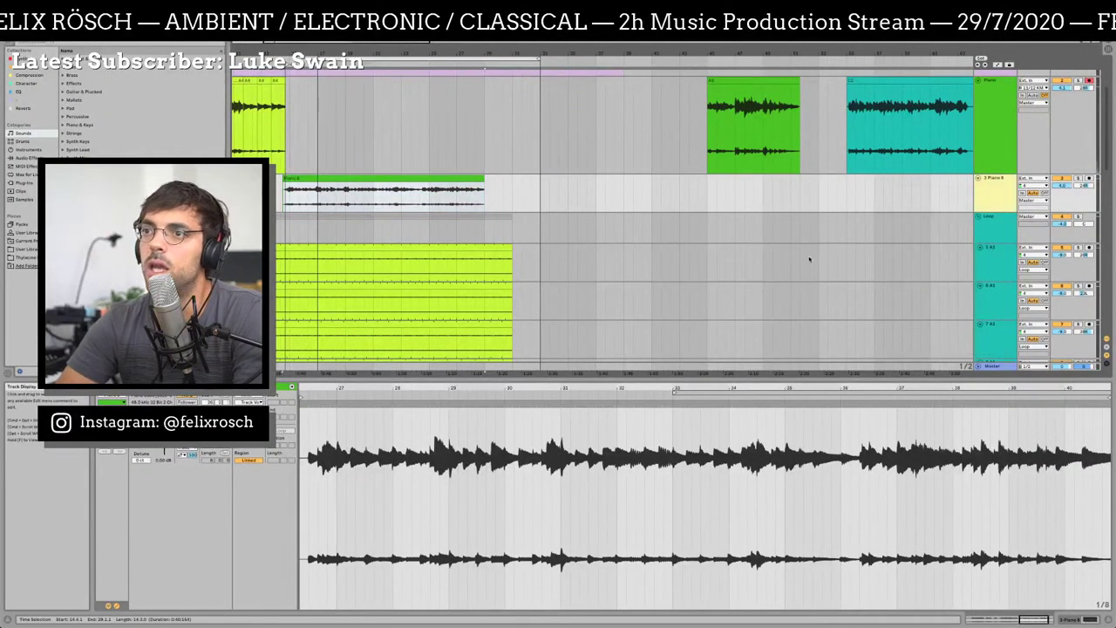
Move the C2 clip out of the arrangement section to about bar 54, beneath the teal Piano clip
left_click(378, 177)
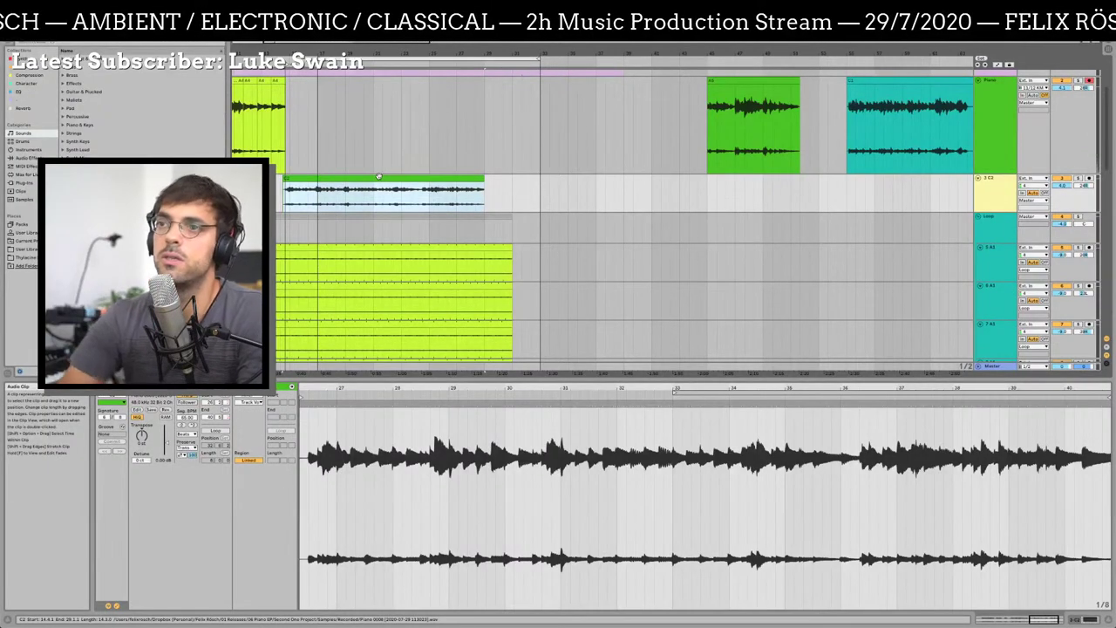
left_click_drag(379, 177, 916, 202)
left_click(301, 206)
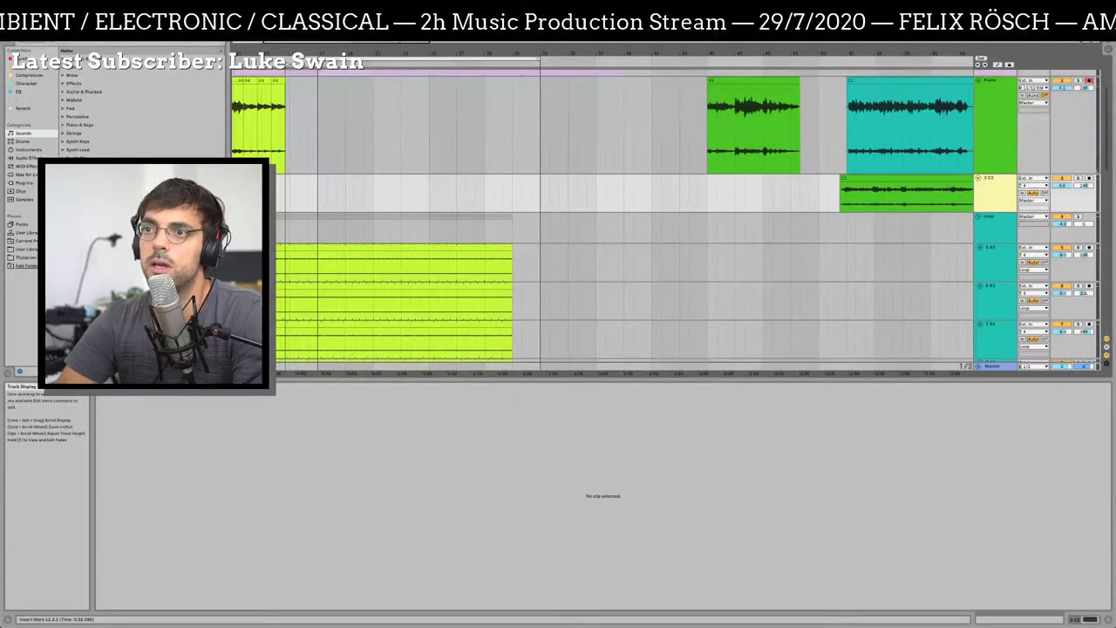
Set the arrangement loop to run from bar 11 to bar 29
left_click(279, 58)
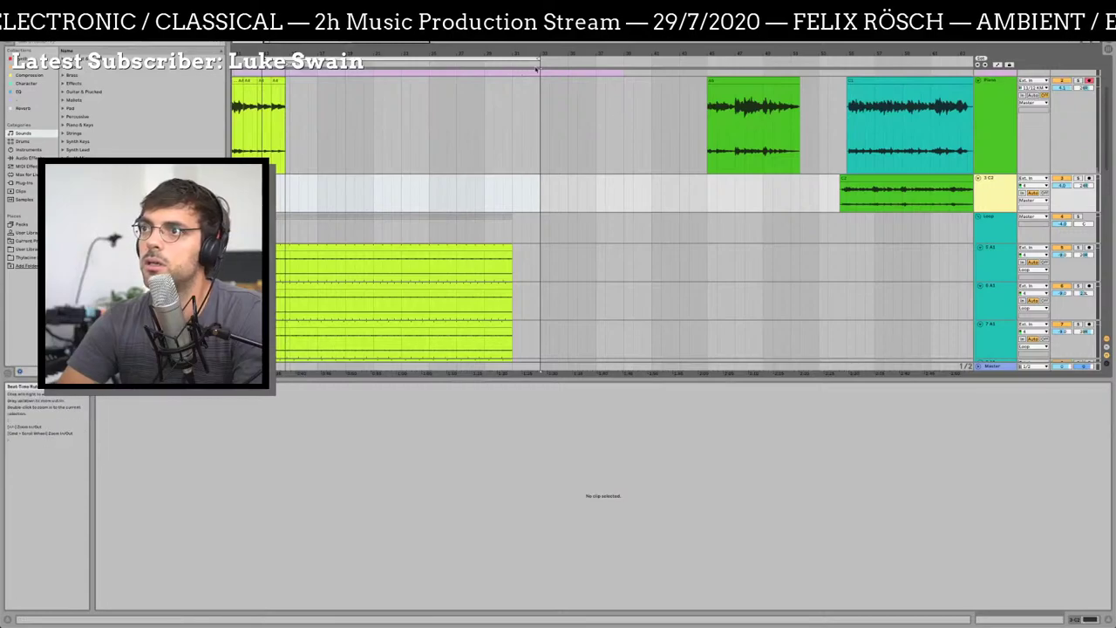
left_click_drag(537, 59, 485, 58)
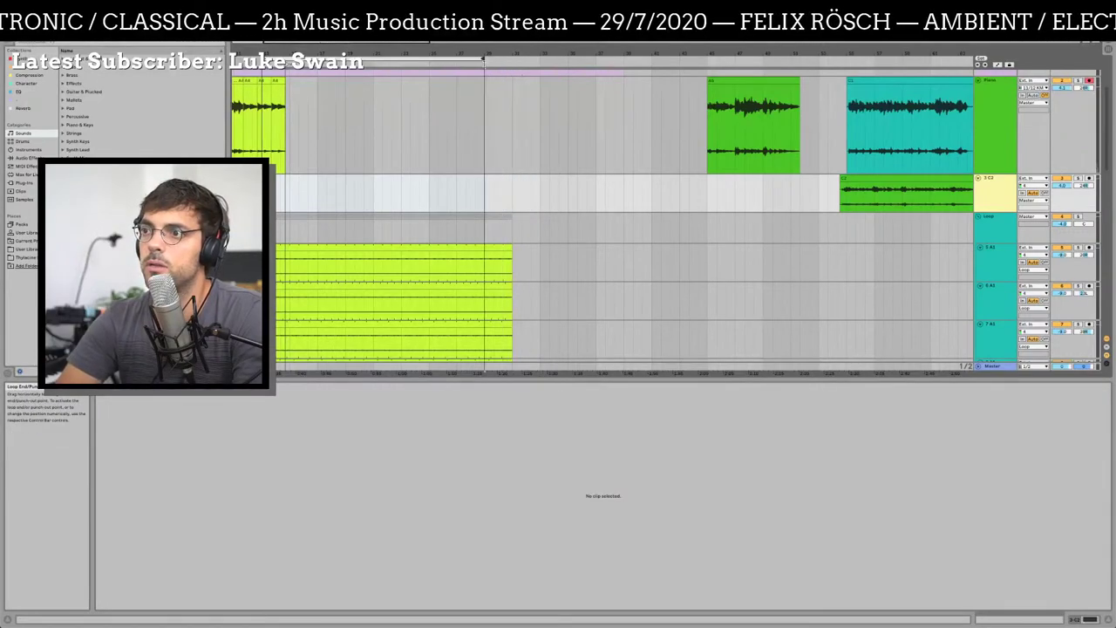
scroll(403, 210, "down", 5)
scroll(404, 210, "up", 10)
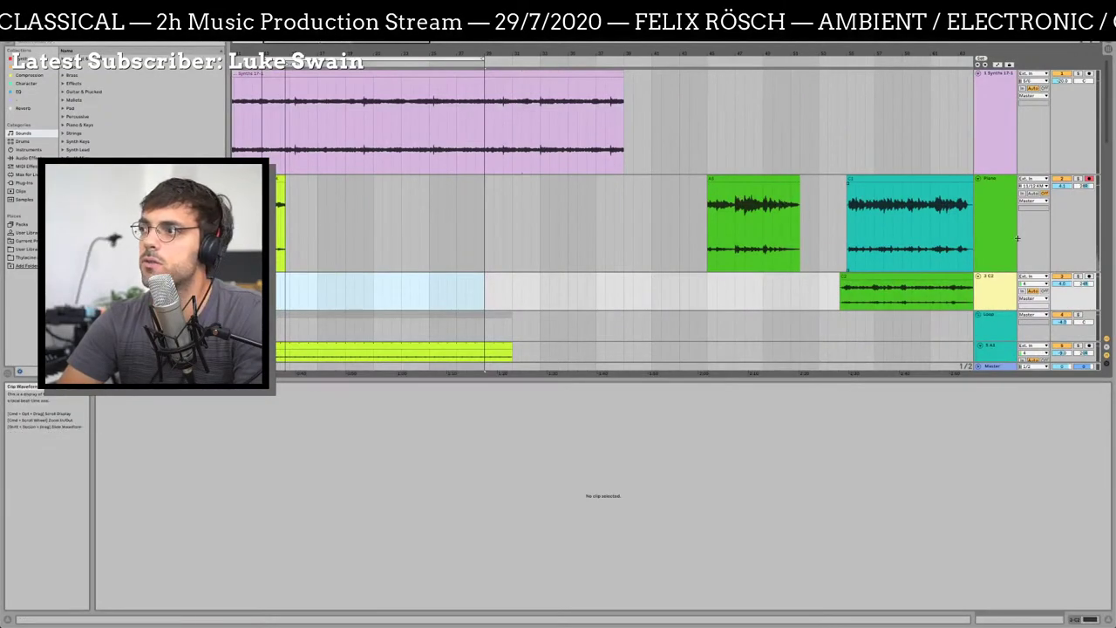
scroll(510, 203, "left", 3)
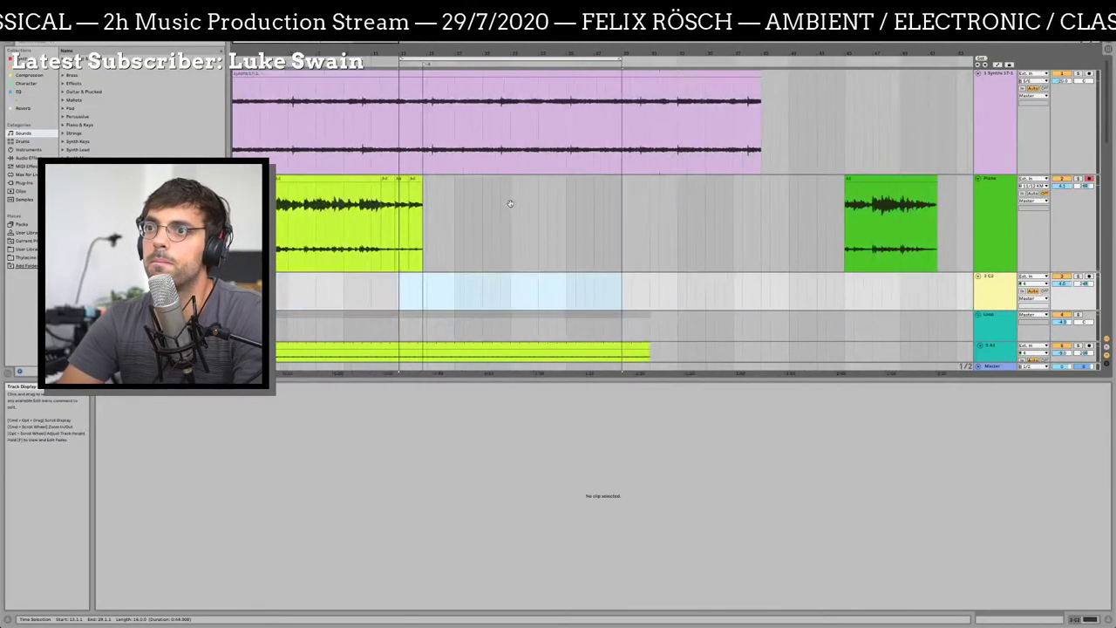
left_click(371, 56)
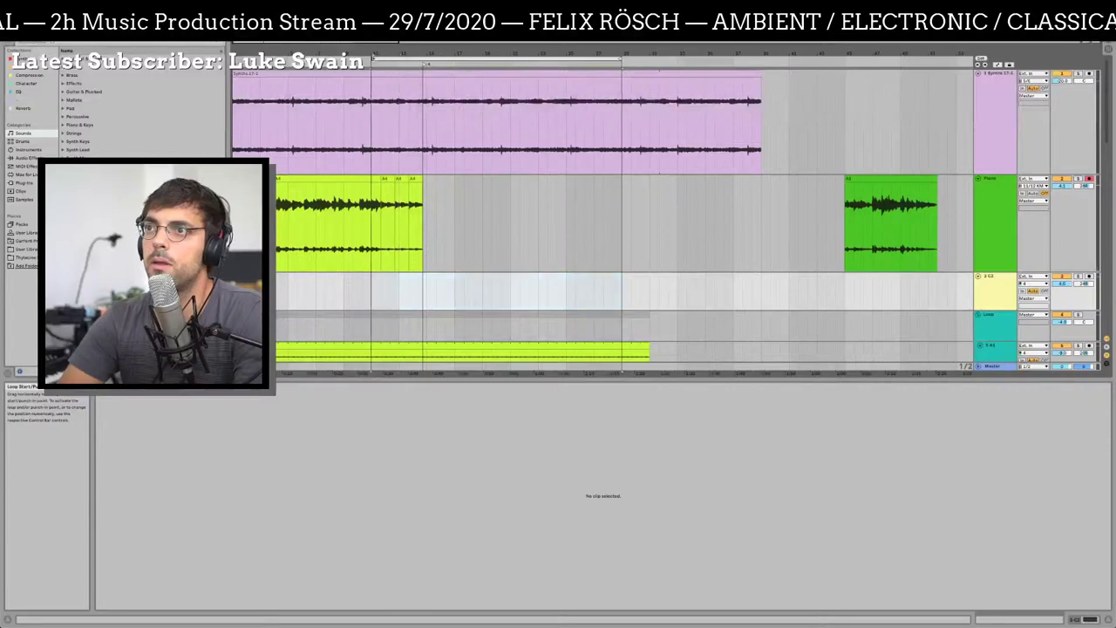
Arm the yellow C2 track for recording instead of Piano and set its input to 11/12 KM 184
left_click(532, 33)
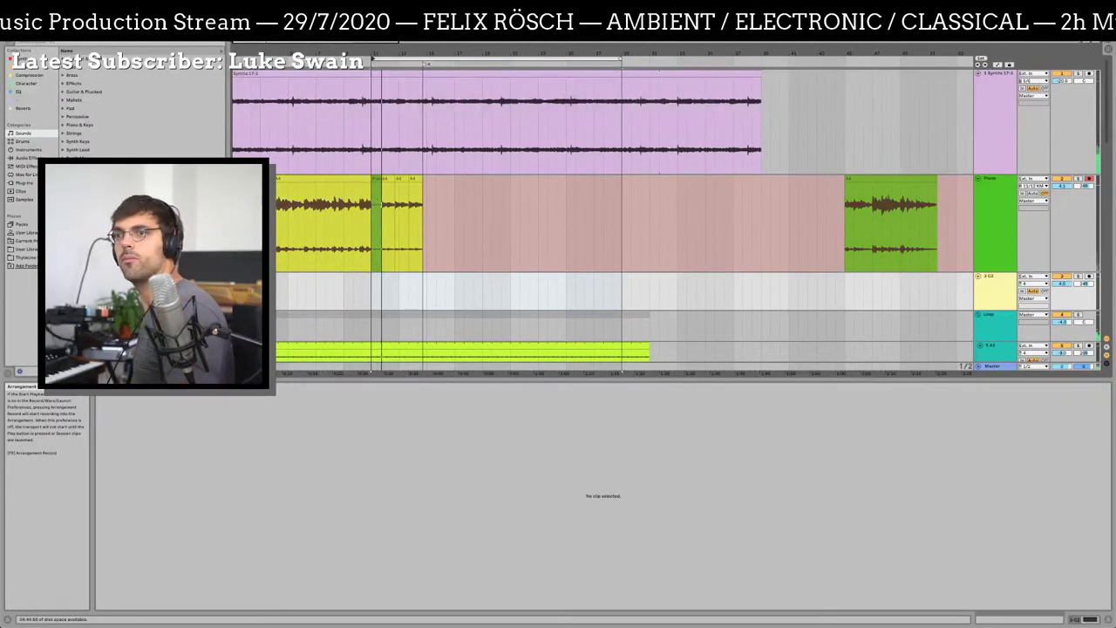
key("space")
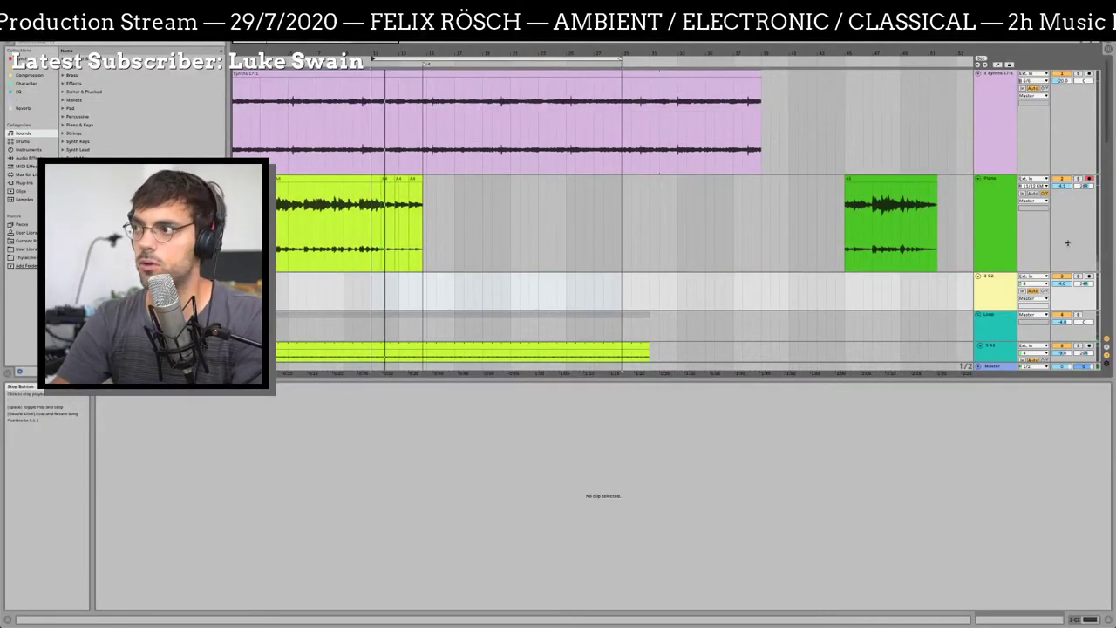
left_click(1088, 276)
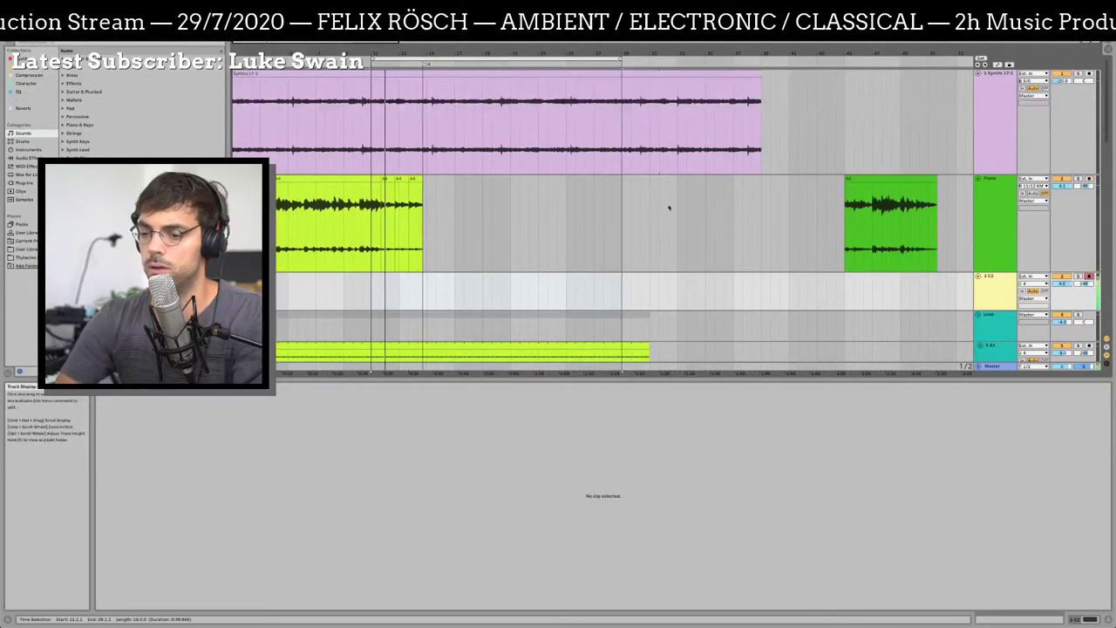
key("space")
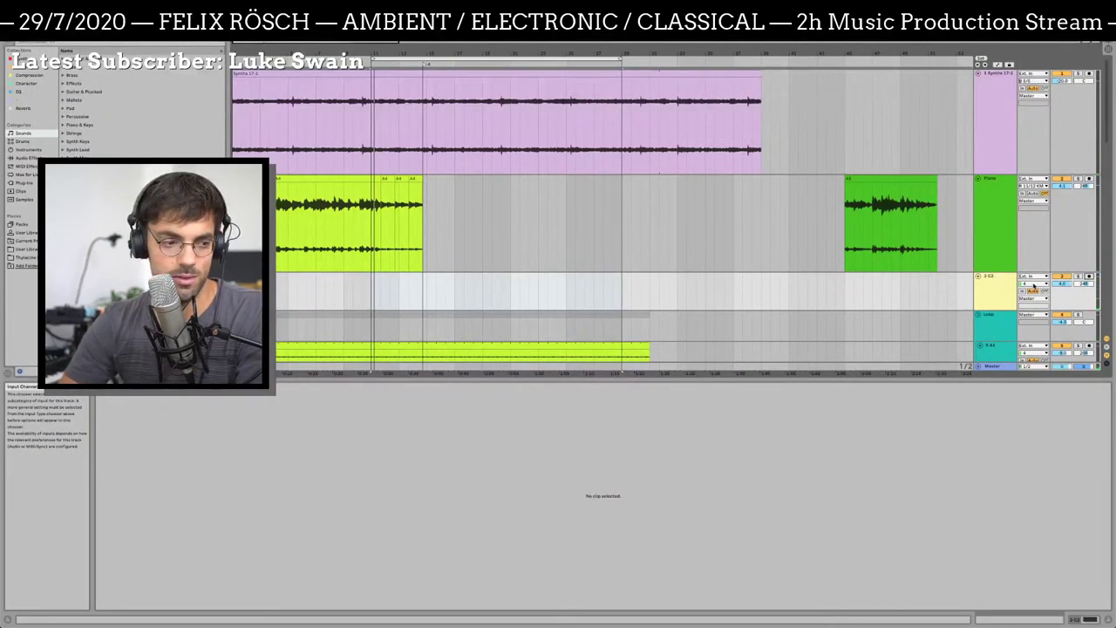
left_click(1034, 283)
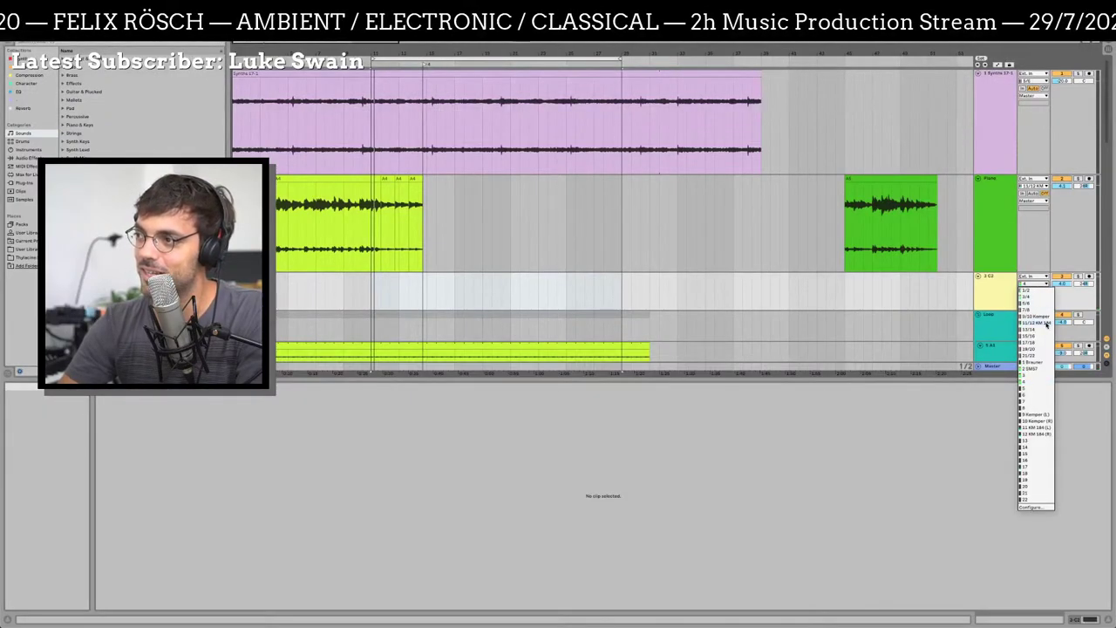
left_click(1046, 324)
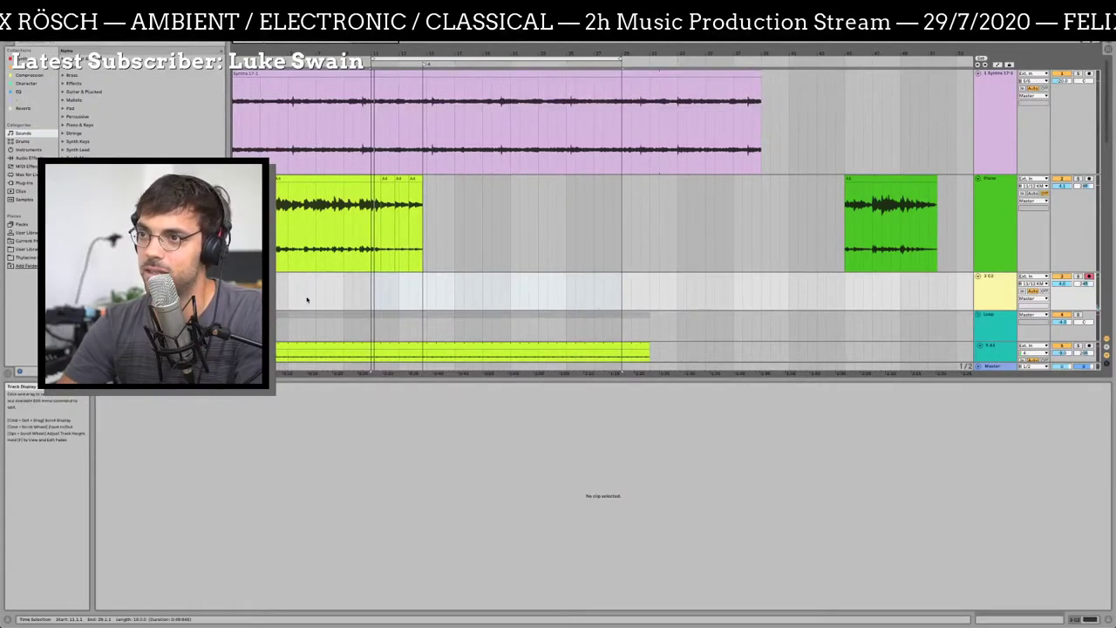
Record a new piano take on the C2 track from bar 11 to bar 29 and extend the loop end to bar 31
left_click(370, 292)
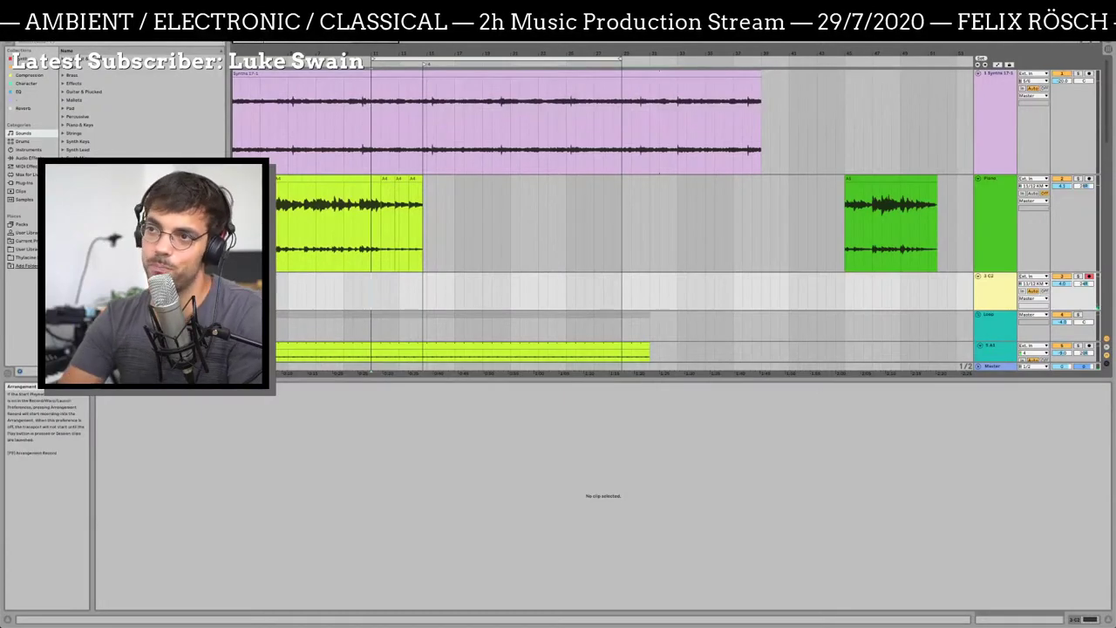
key("F9")
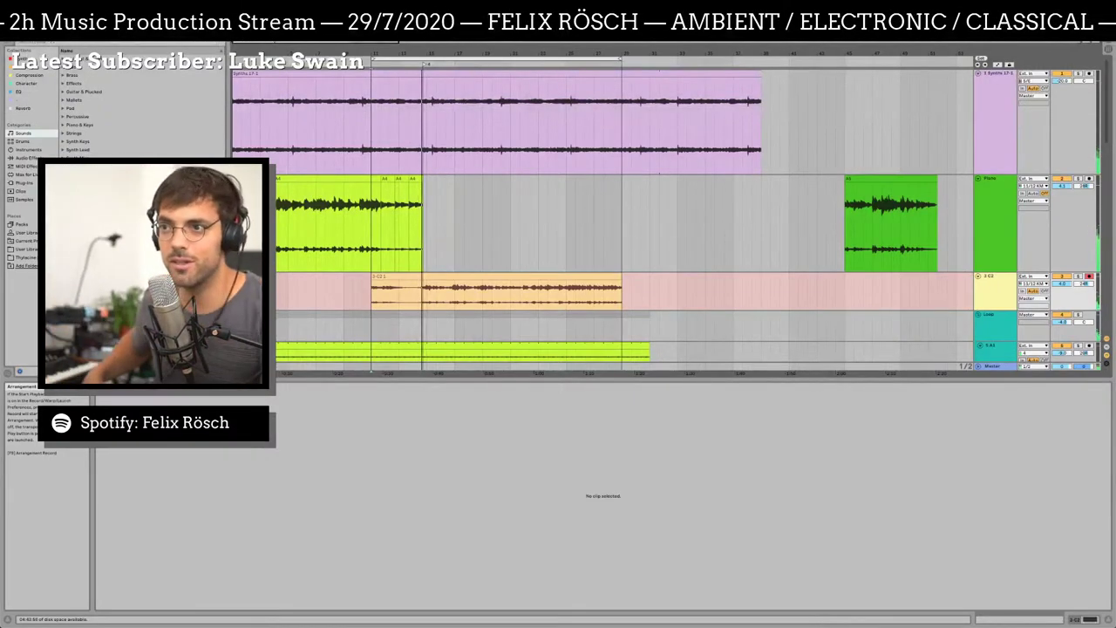
key("ctrl+e")
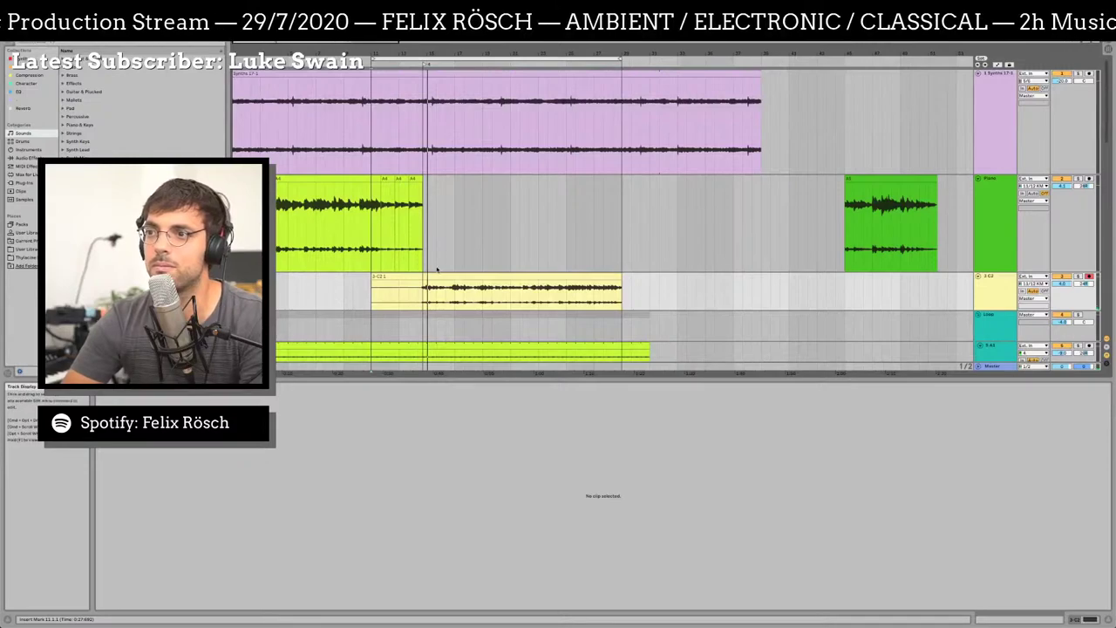
left_click(417, 293)
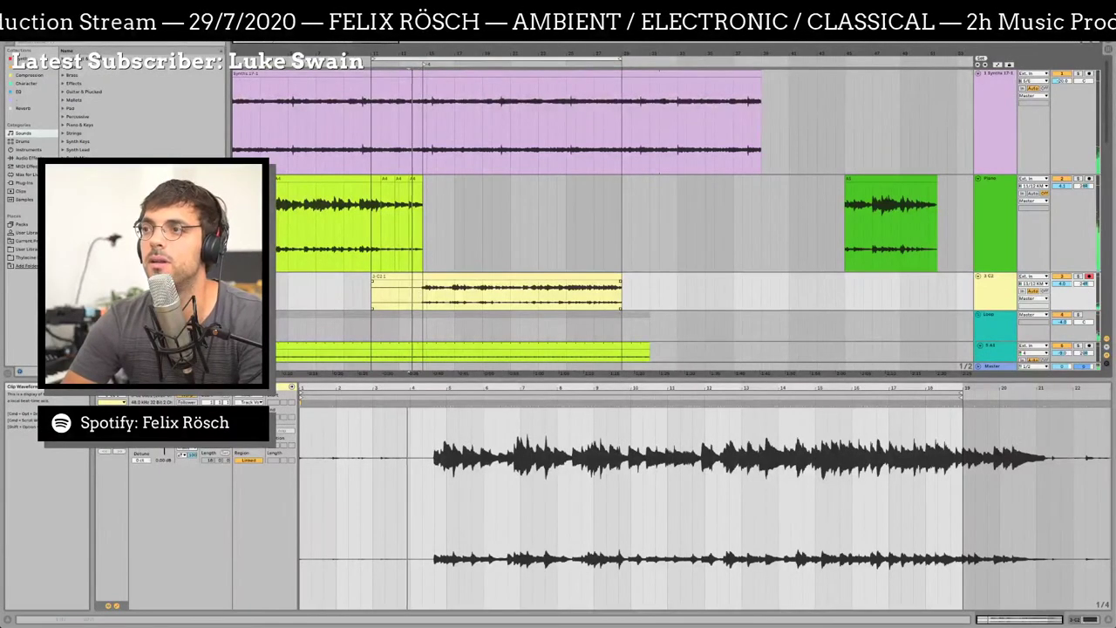
left_click_drag(621, 59, 650, 59)
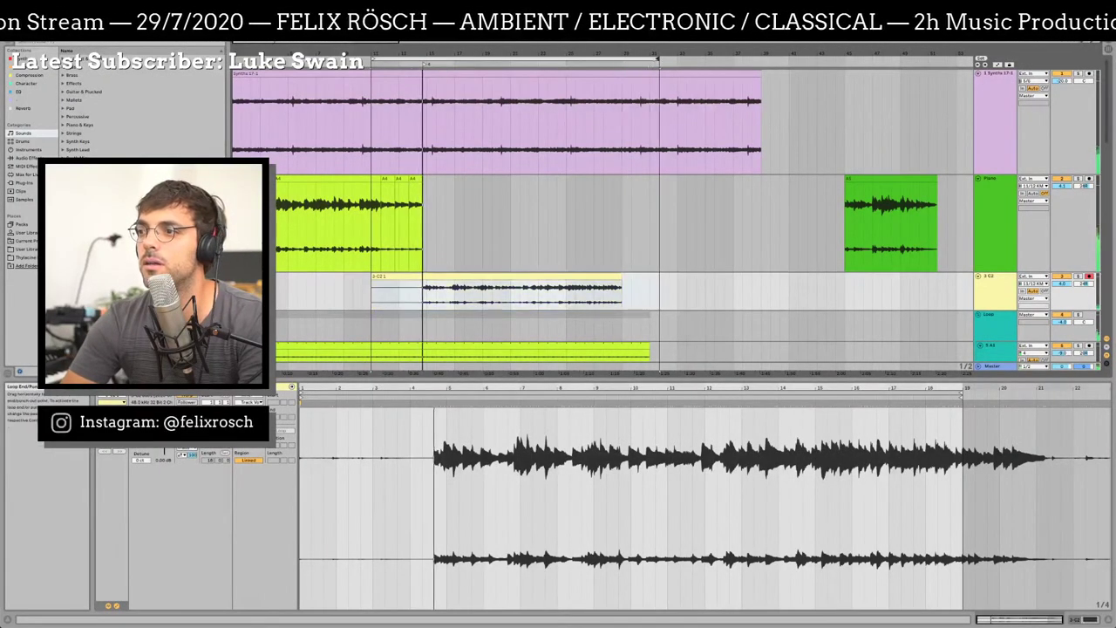
Copy the second Kick clip from Session view and return to the Kick track's second clip in the arrangement during playback
key("Tab")
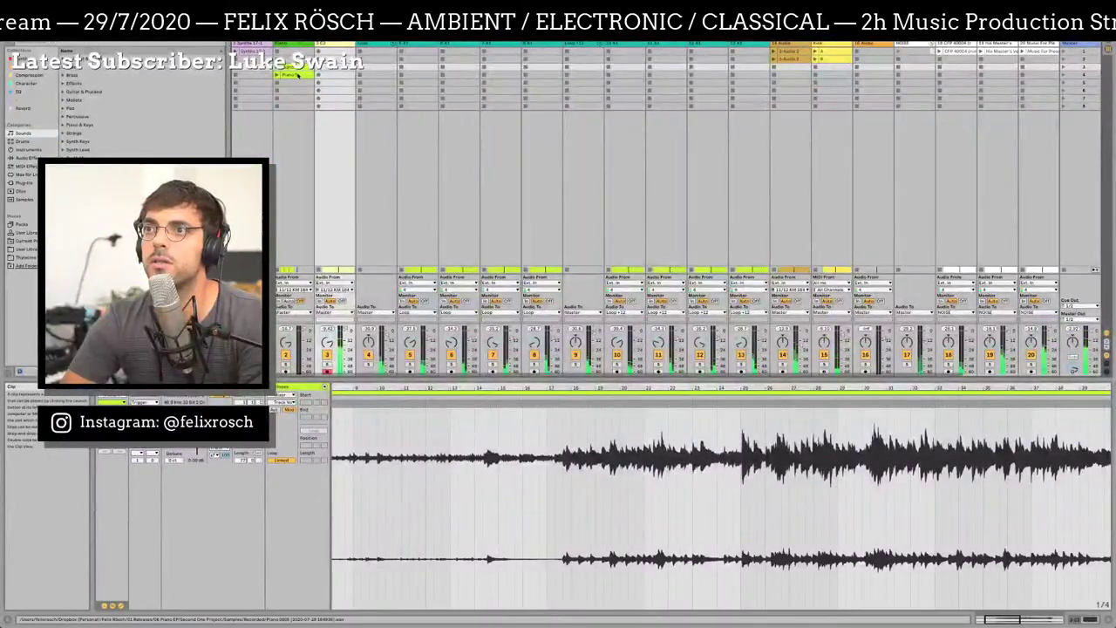
left_click(836, 58)
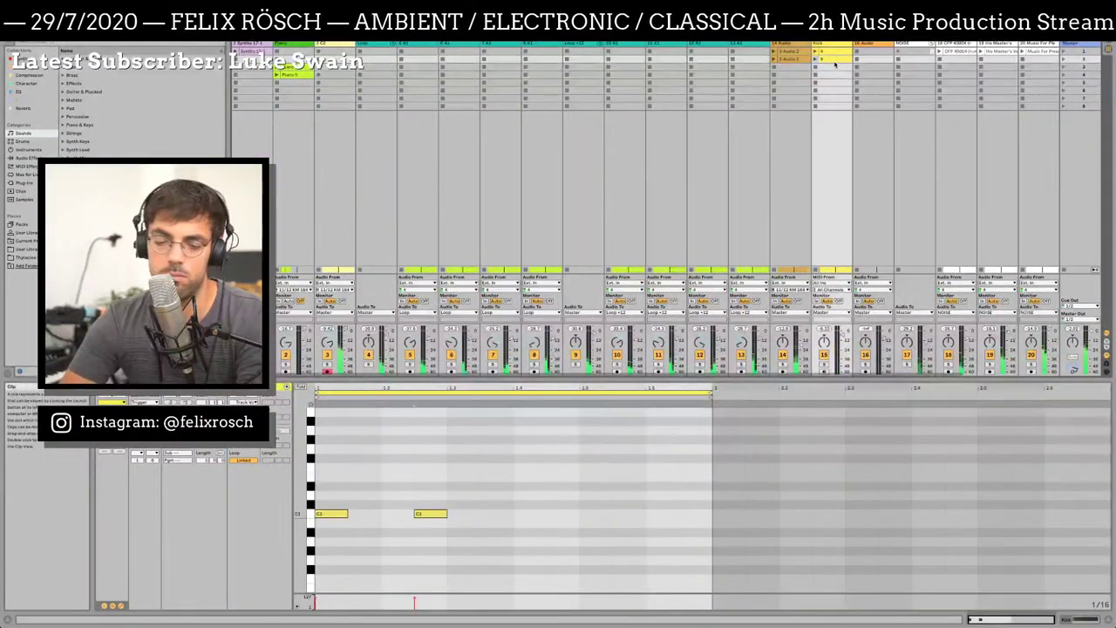
key("Tab")
scroll(560, 250, "down", 10)
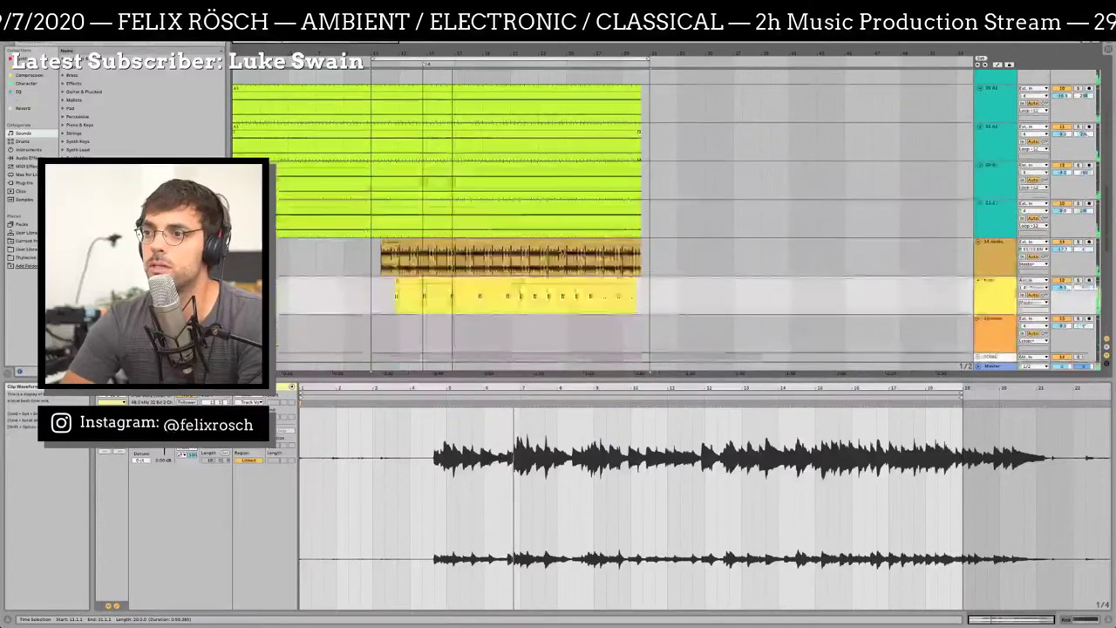
scroll(561, 251, "up", 5)
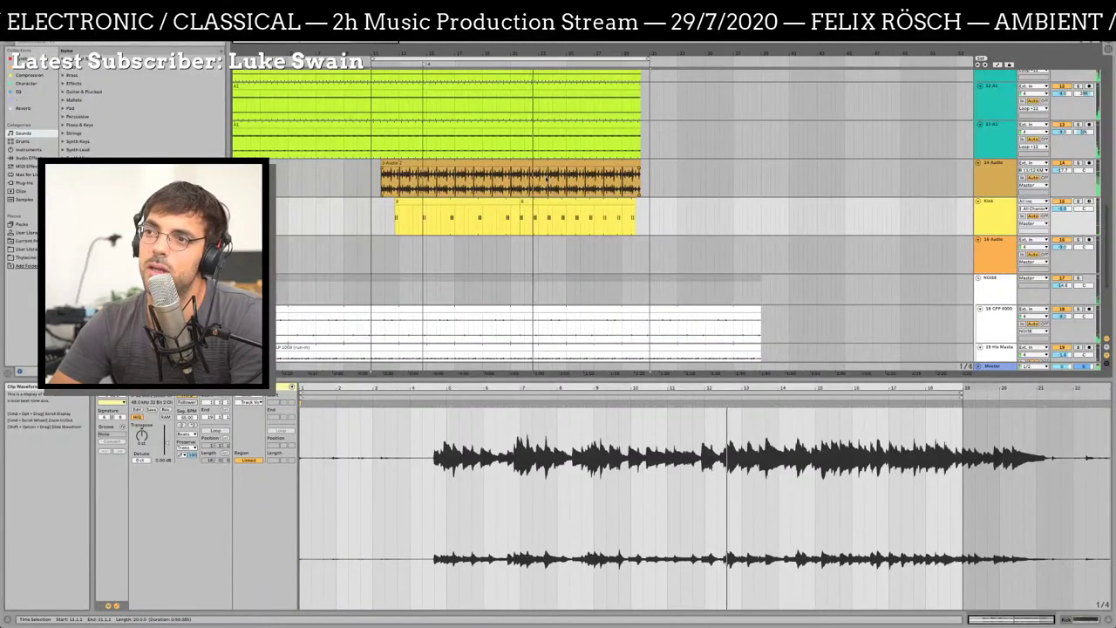
scroll(544, 190, "up", 3)
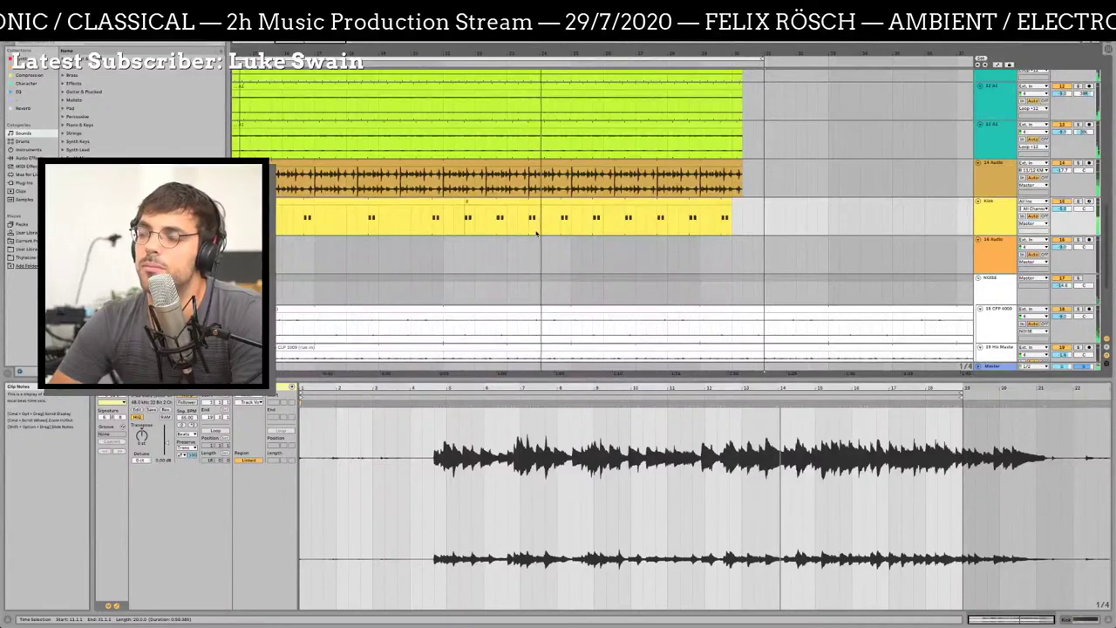
Replace the second Kick clip at 21.5.1 with the wider-spaced two-note C3 pattern and extend it to 30.5.1
left_click(498, 202)
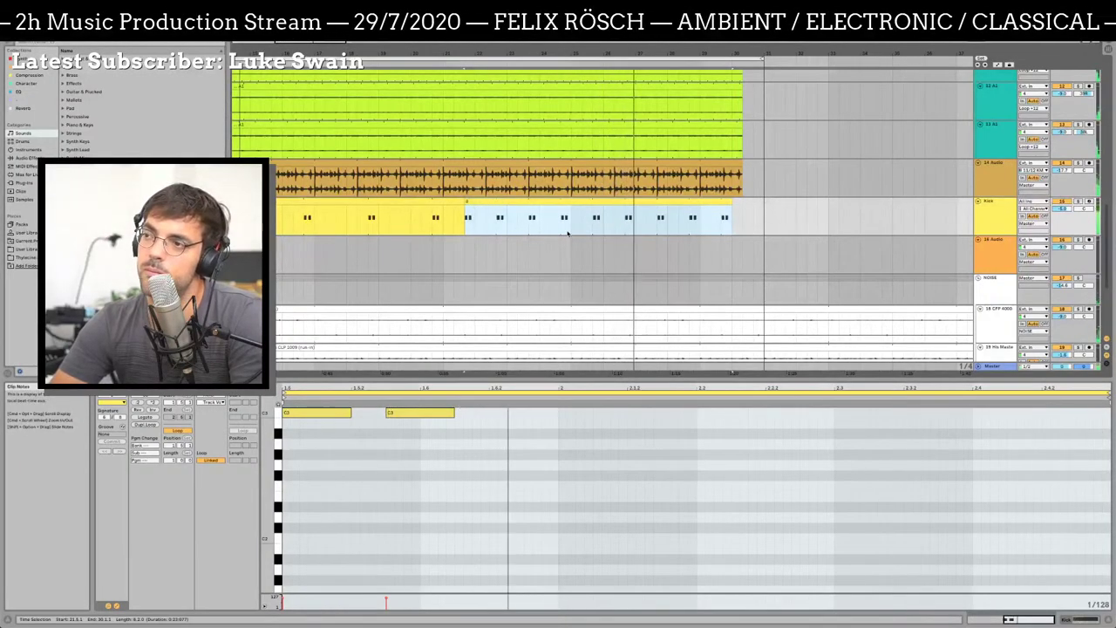
key("space")
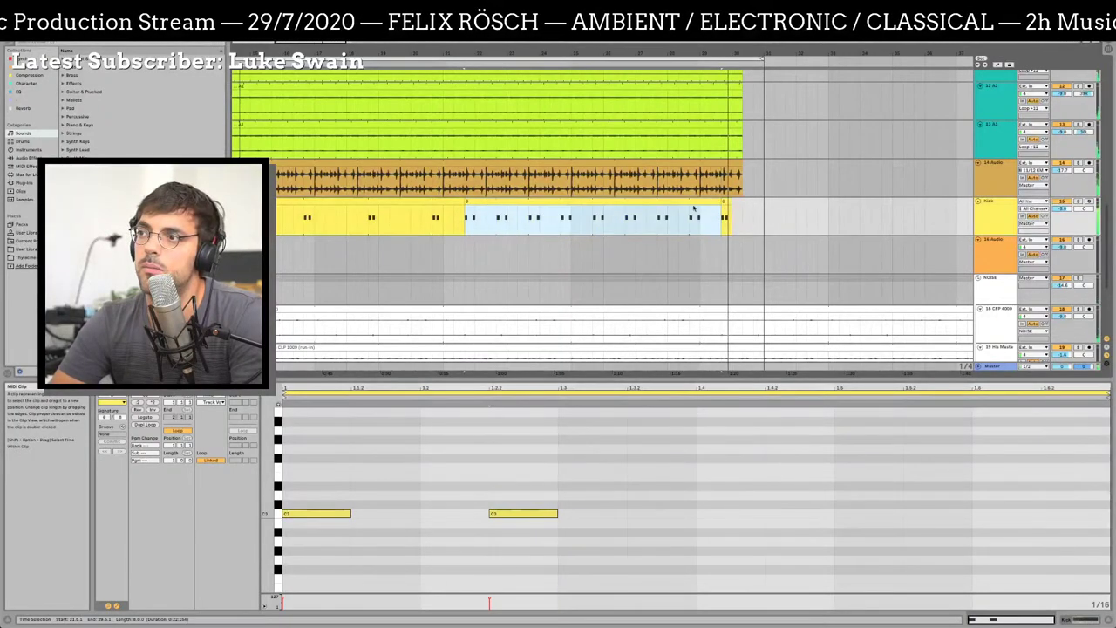
key("super+d")
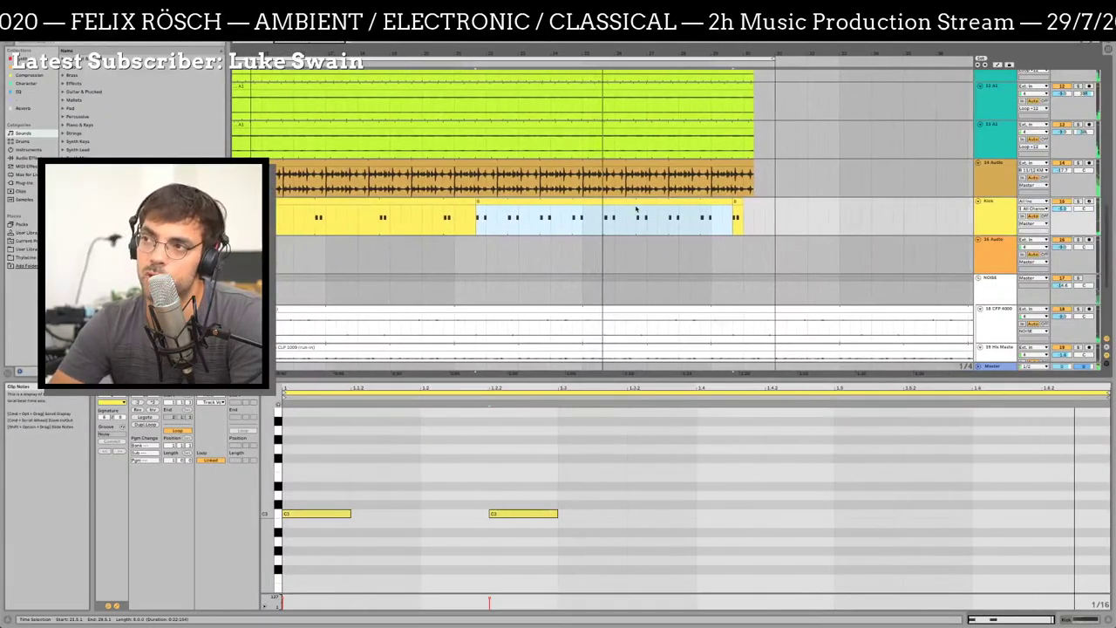
left_click(704, 207)
left_click_drag(704, 207, 447, 206)
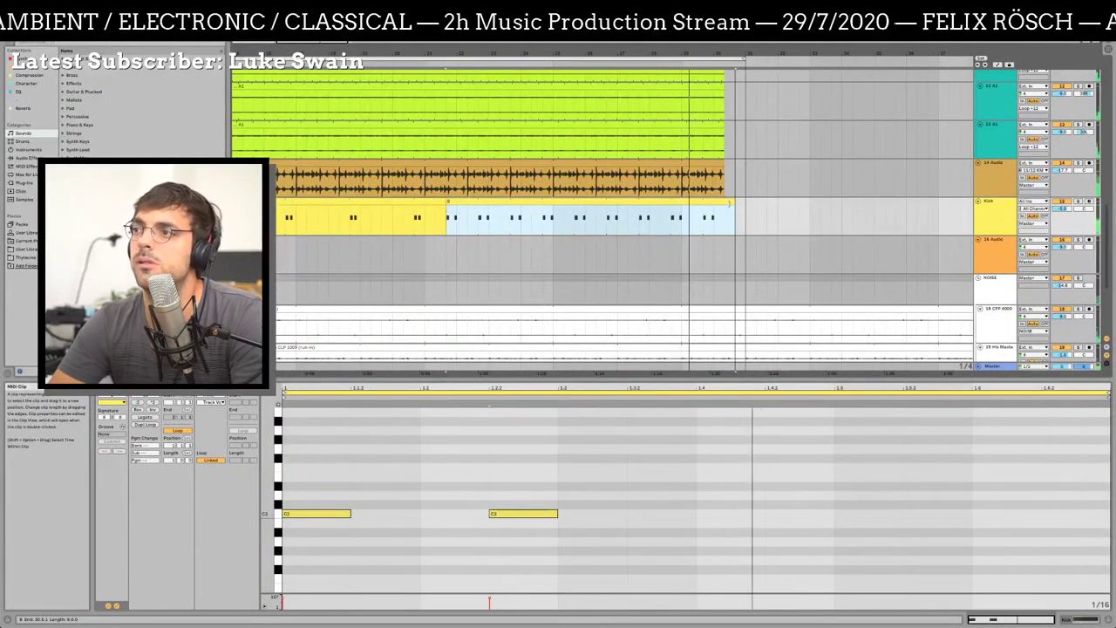
Extend the end of the new piano recording on the C2 track past bar 32
scroll(729, 206, "up", 10)
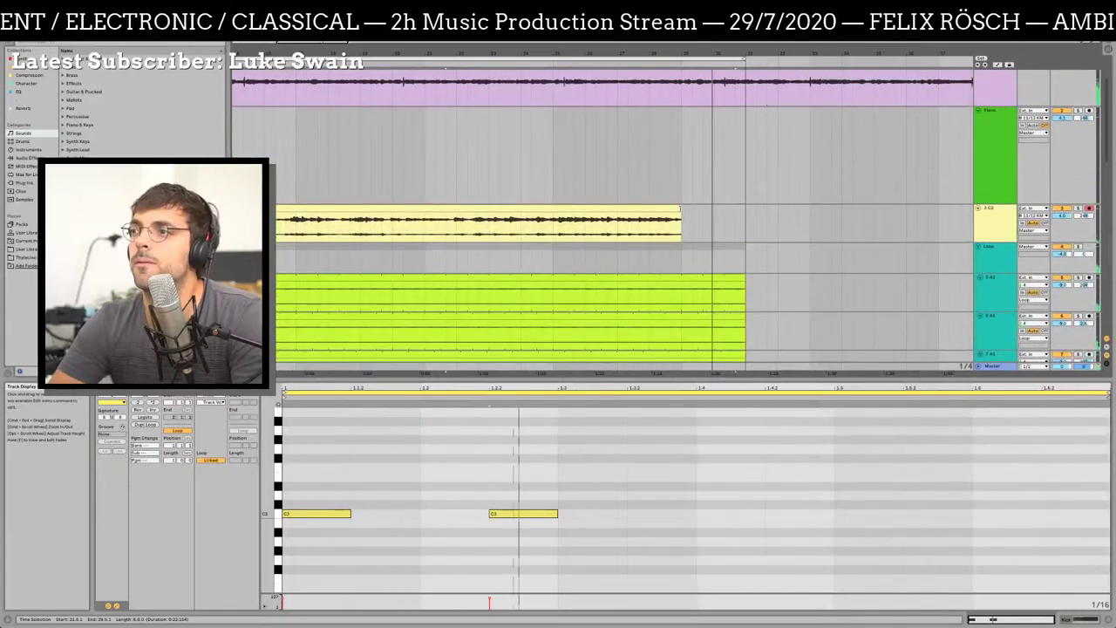
left_click_drag(681, 209, 798, 209)
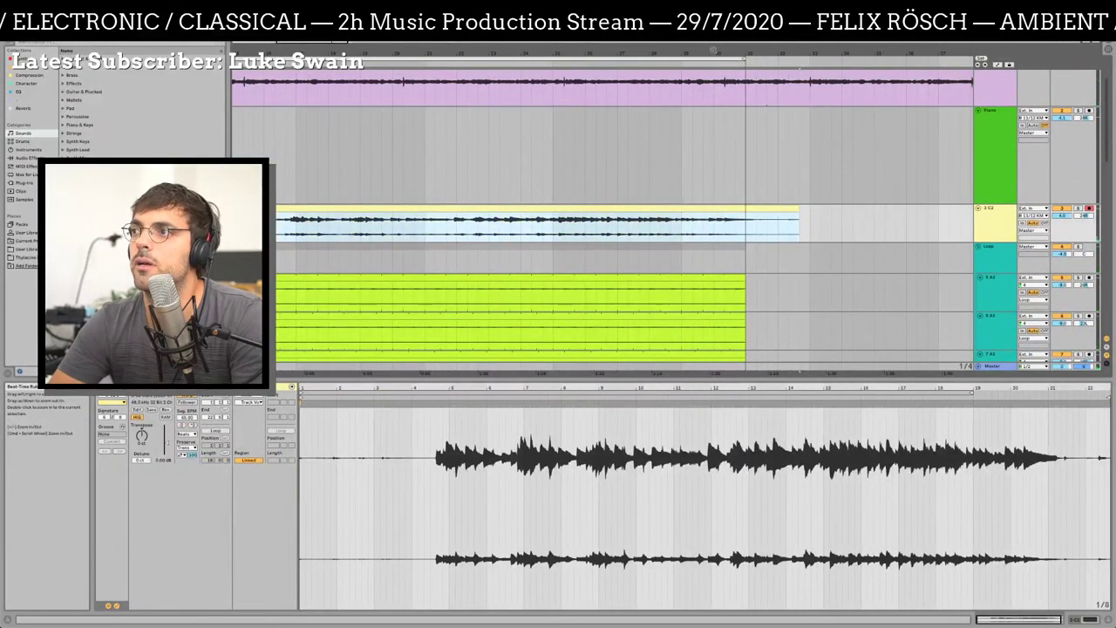
left_click_drag(713, 52, 737, 56)
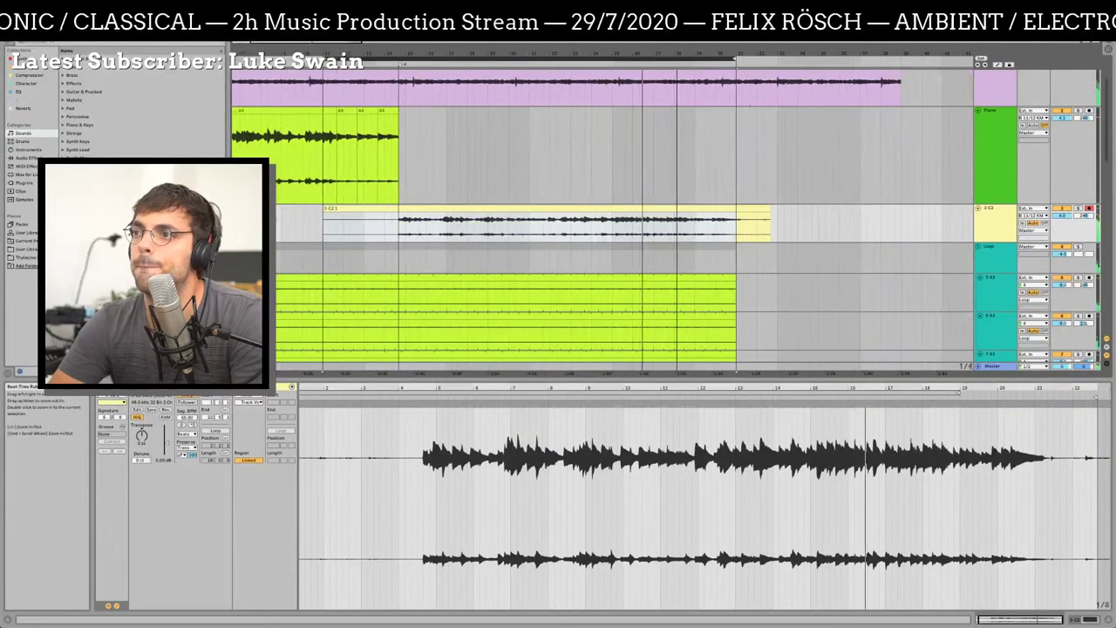
Extend the 14 Audio percussion clip and the arrangement loop end to 31.5.1
scroll(734, 265, "down", 5)
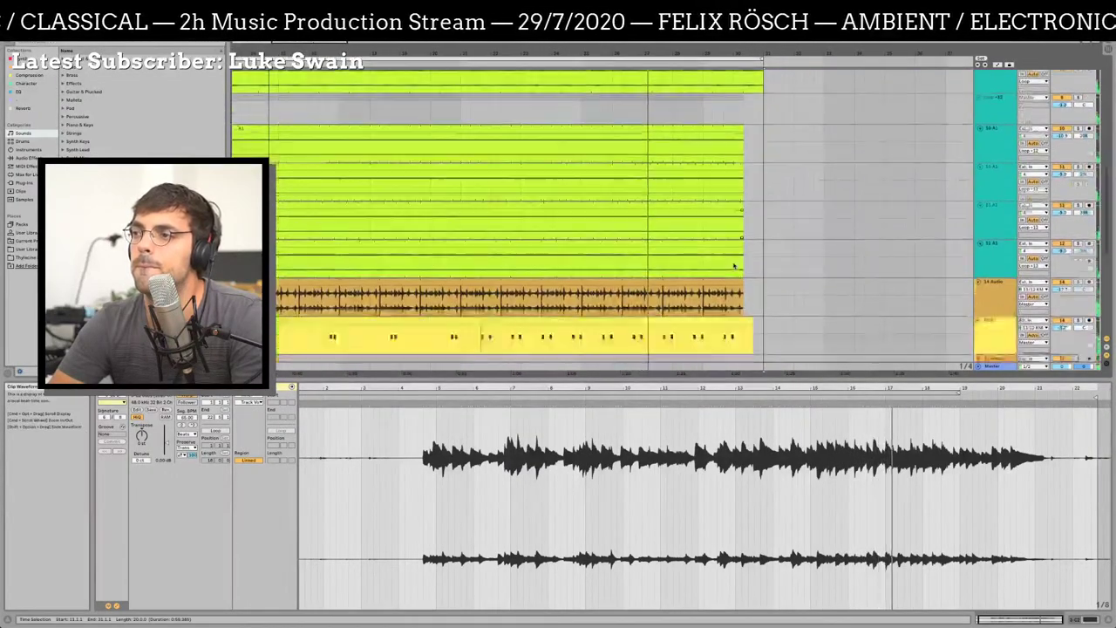
scroll(734, 265, "down", 3)
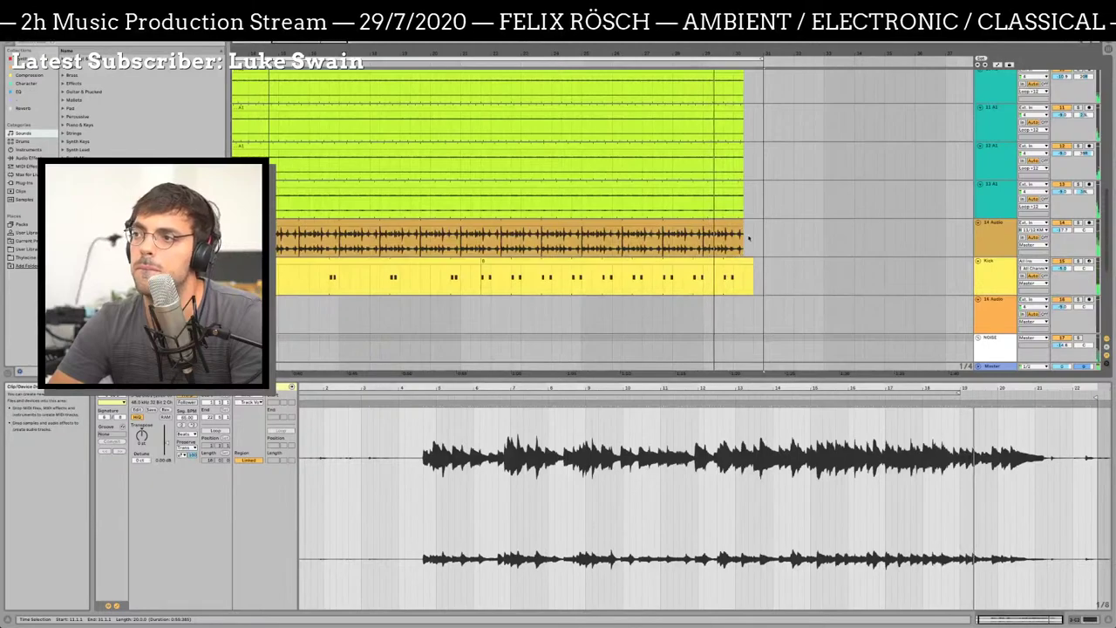
left_click(739, 237)
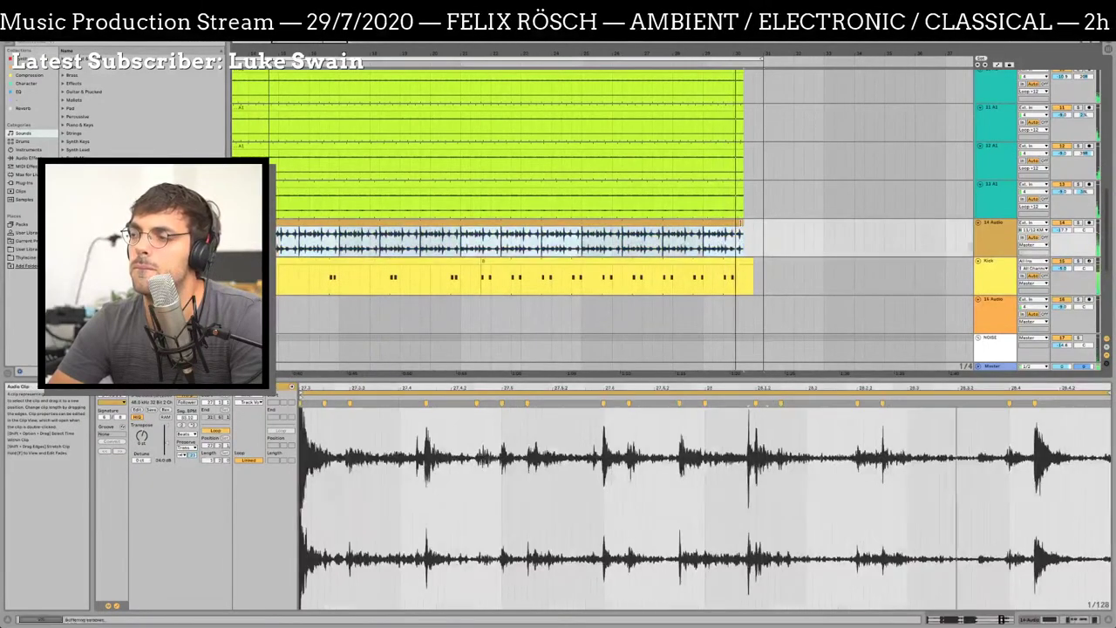
left_click_drag(741, 230, 784, 225)
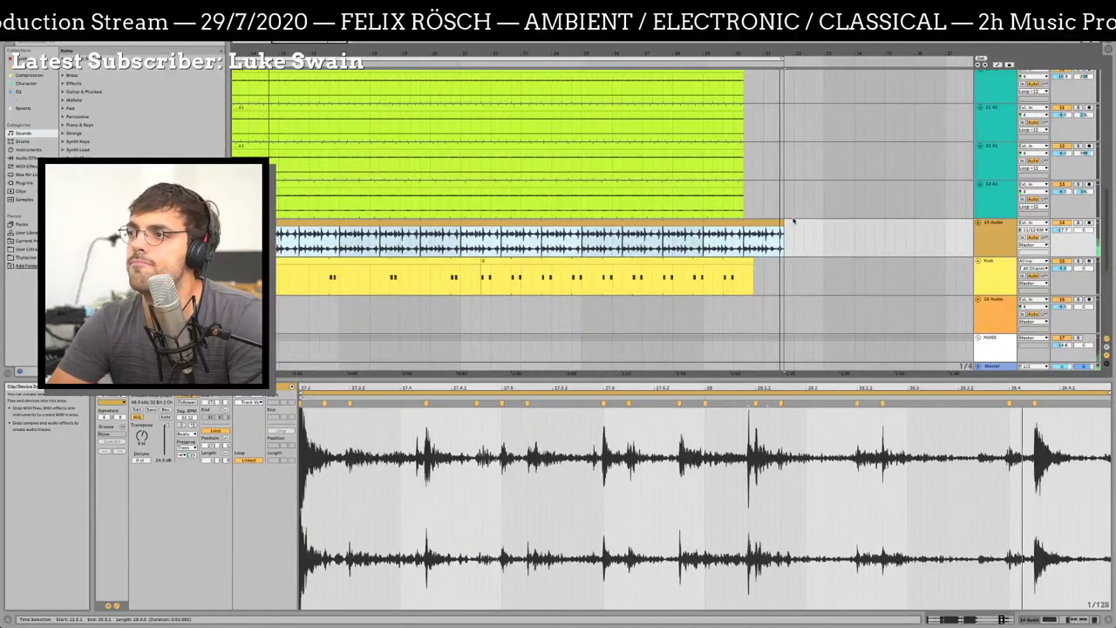
left_click(787, 244)
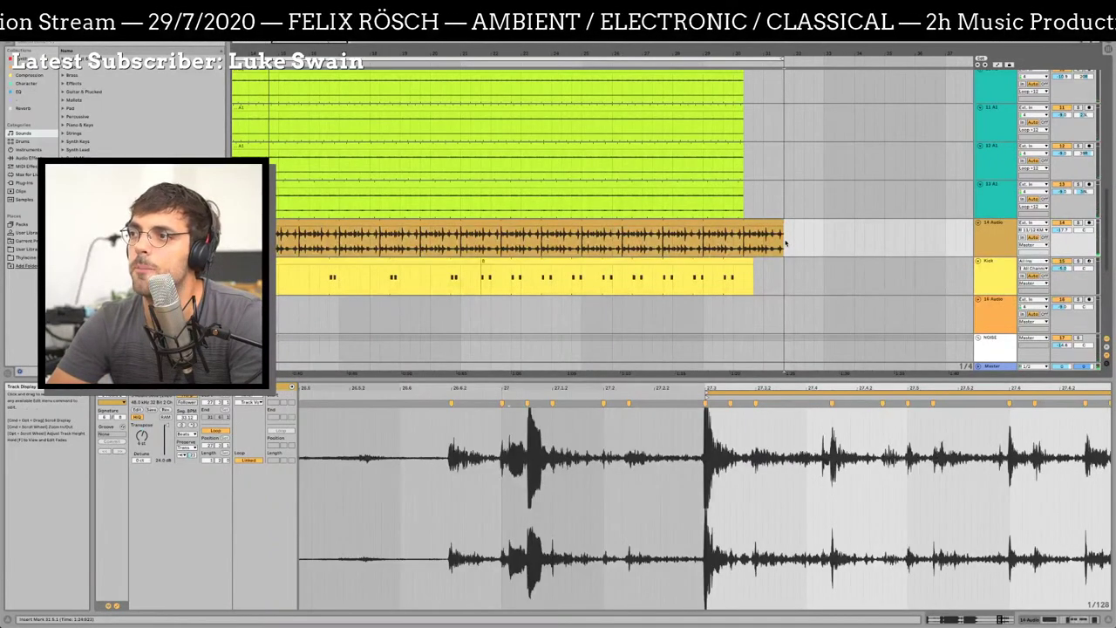
Move the arrangement loop start back to 1.1.1 and play the piece from the beginning
left_click_drag(424, 69, 385, 61)
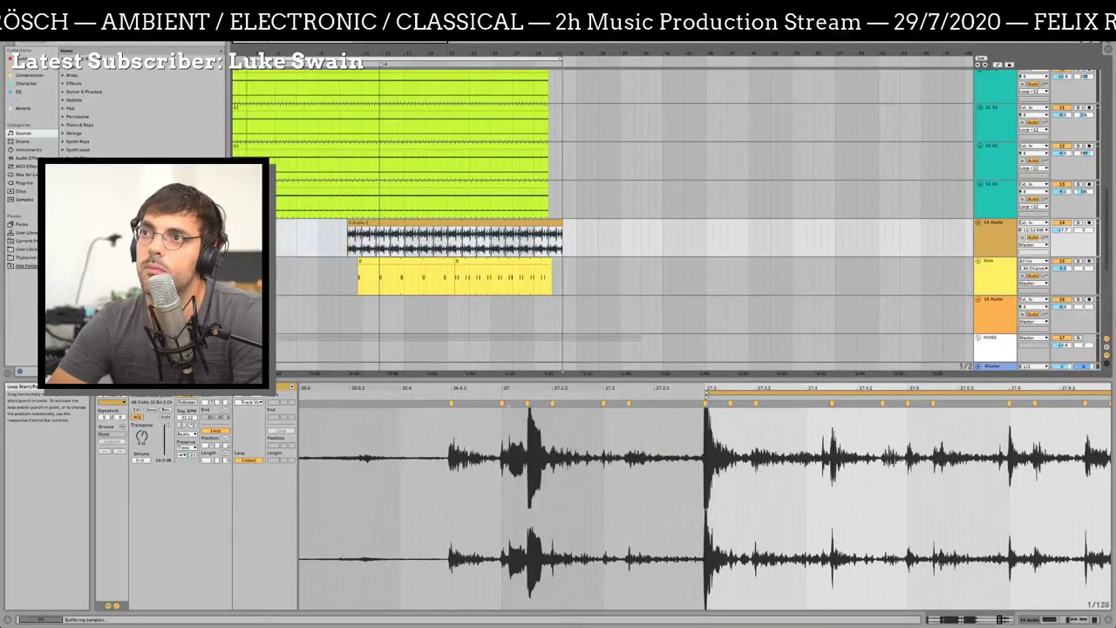
scroll(610, 218, "up", 5)
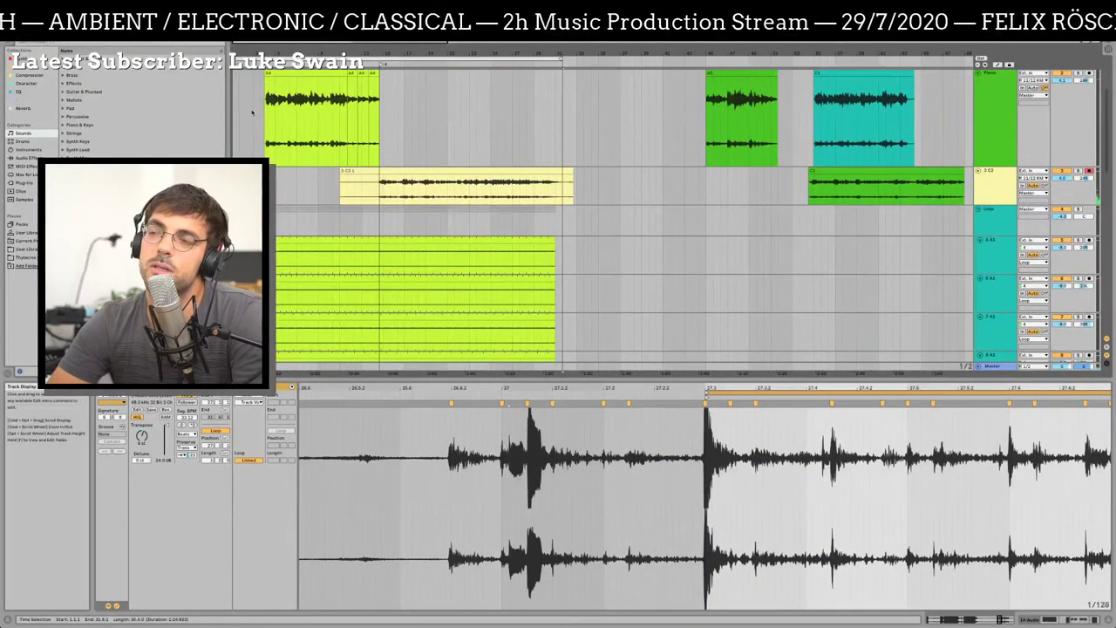
left_click(234, 122)
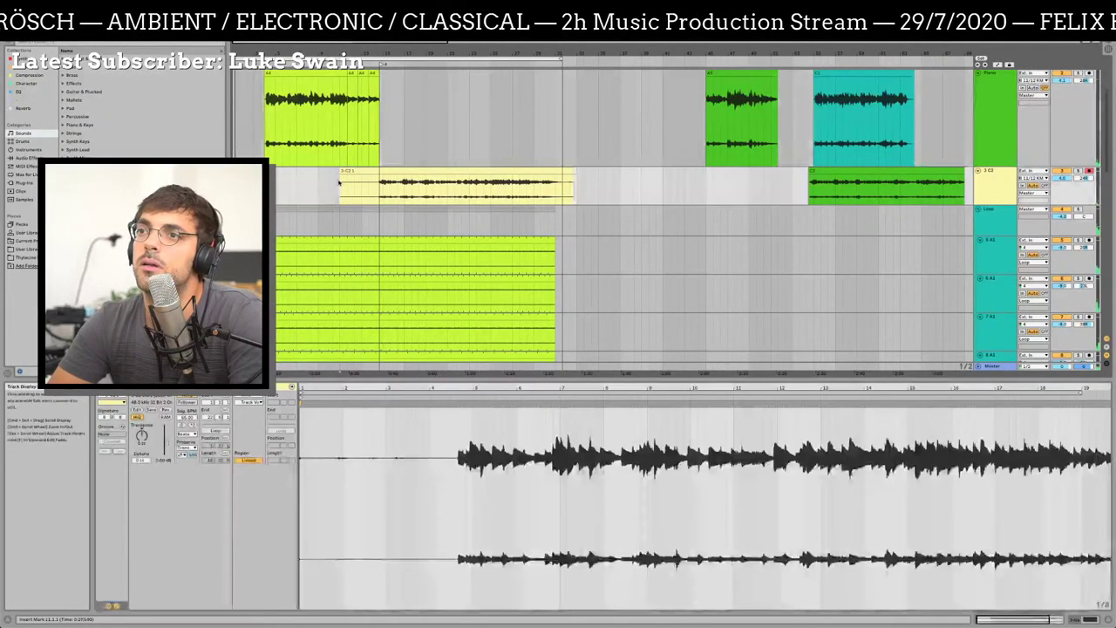
Trim the silent start of the C2 piano take to just before its first note and add a fade-in there
left_click(344, 184)
left_click_drag(344, 184, 378, 184)
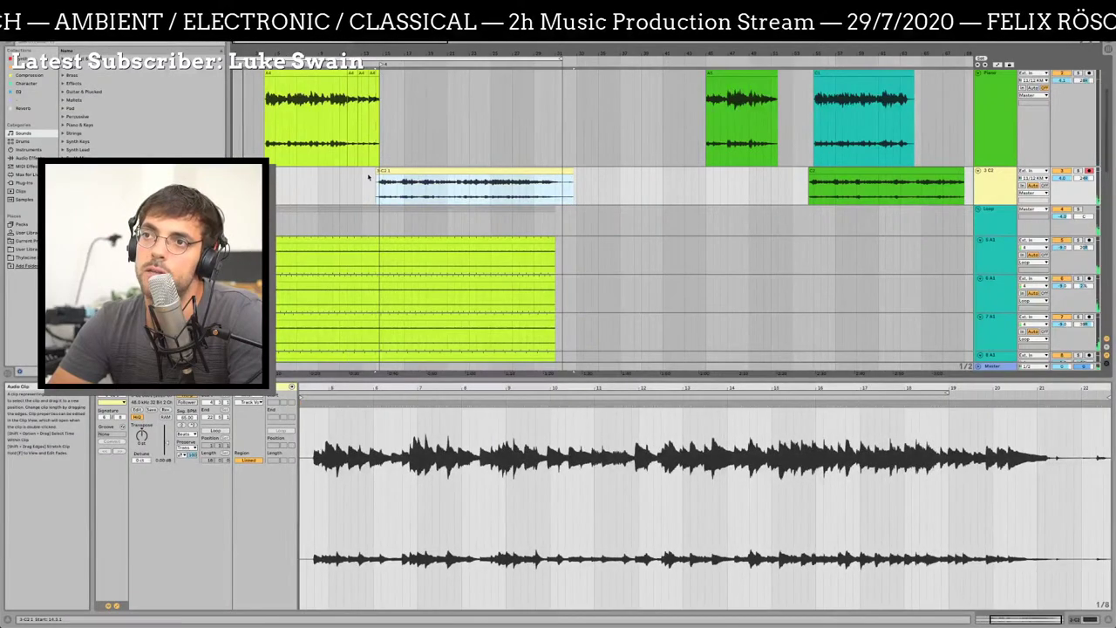
left_click(343, 176)
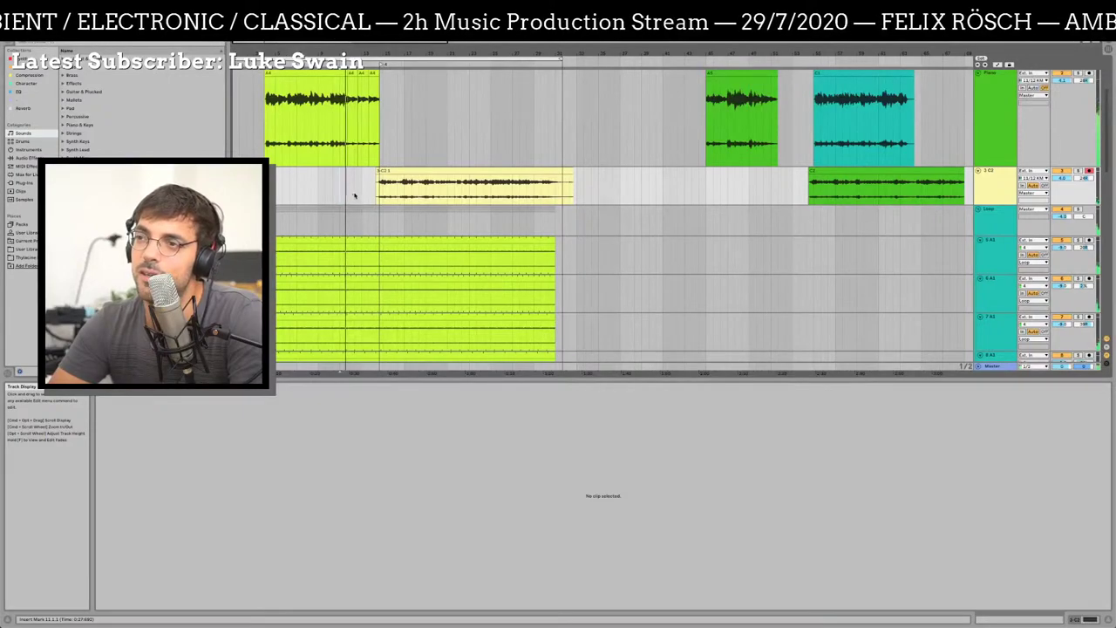
scroll(369, 177, "up", 6)
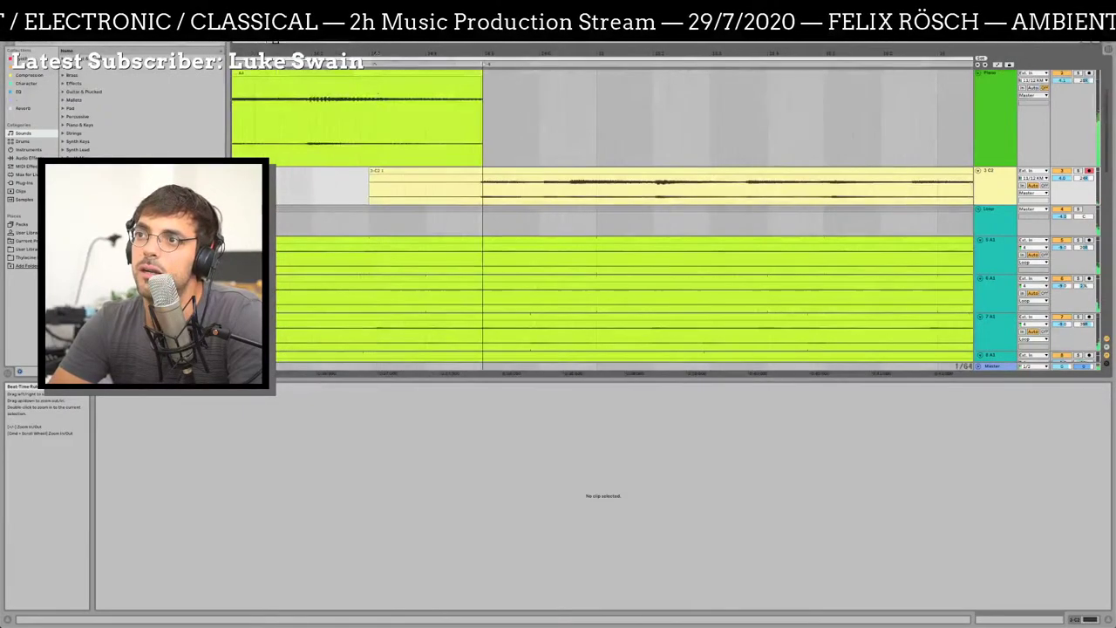
left_click_drag(369, 177, 472, 177)
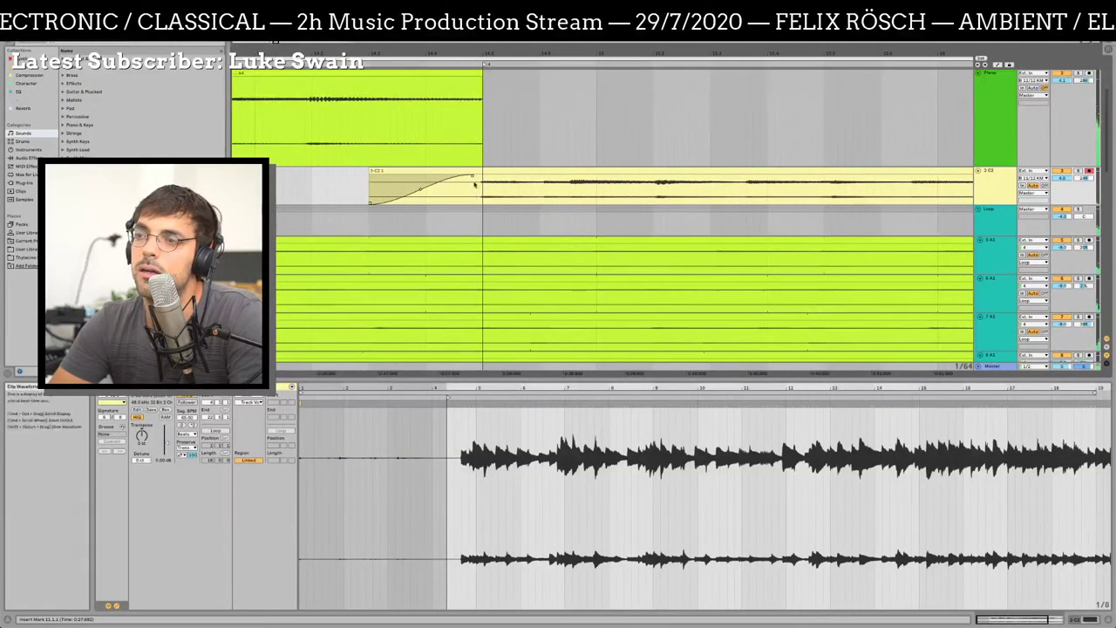
mouse_move(453, 54)
left_mouse_down()
mouse_move(453, 36)
mouse_move(474, 53)
left_mouse_up()
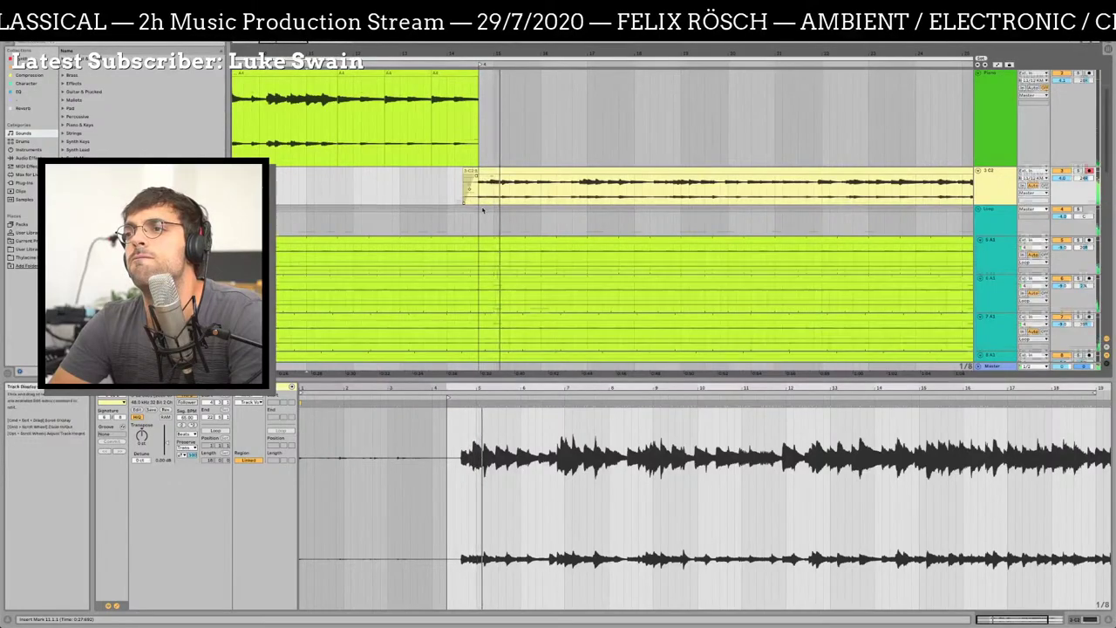
Raise the 14 Audio track's volume to about -12 dB while playing the section around bar 15
scroll(481, 207, "down", 5)
scroll(482, 207, "down", 3)
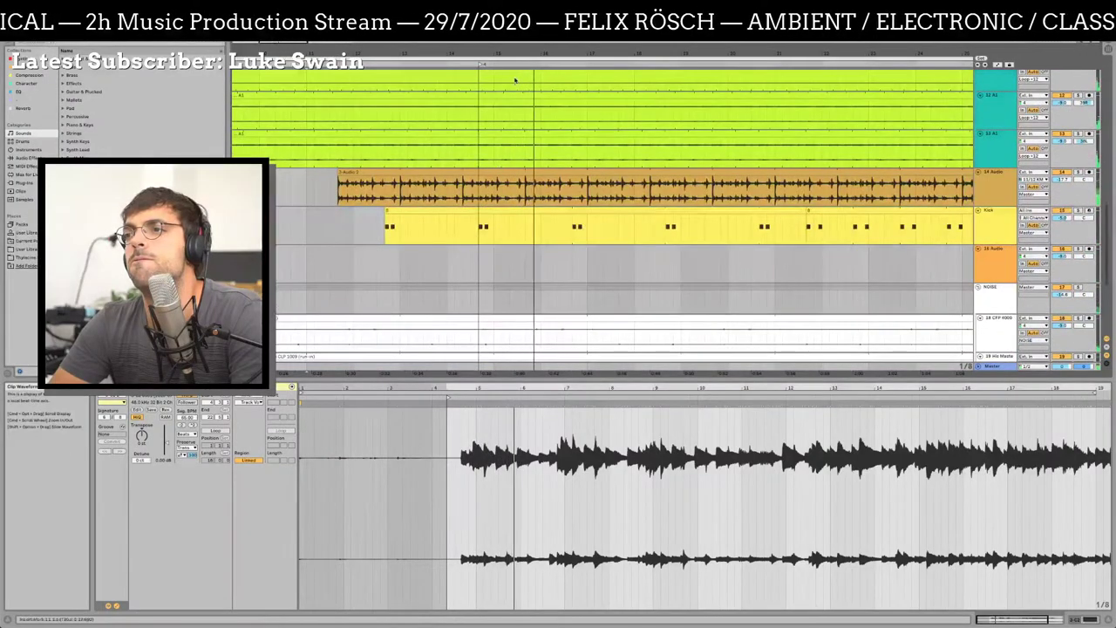
left_click_drag(519, 53, 520, 73)
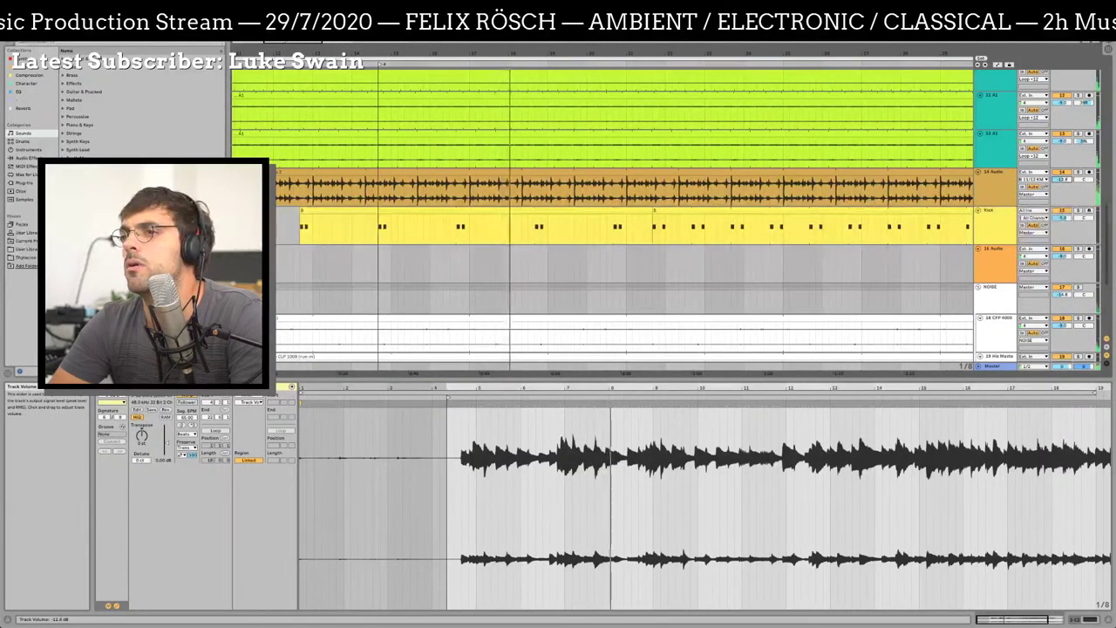
Copy the first single kick note of the wider-spaced pattern at 21.5.1 on the Kick track
left_click(533, 235)
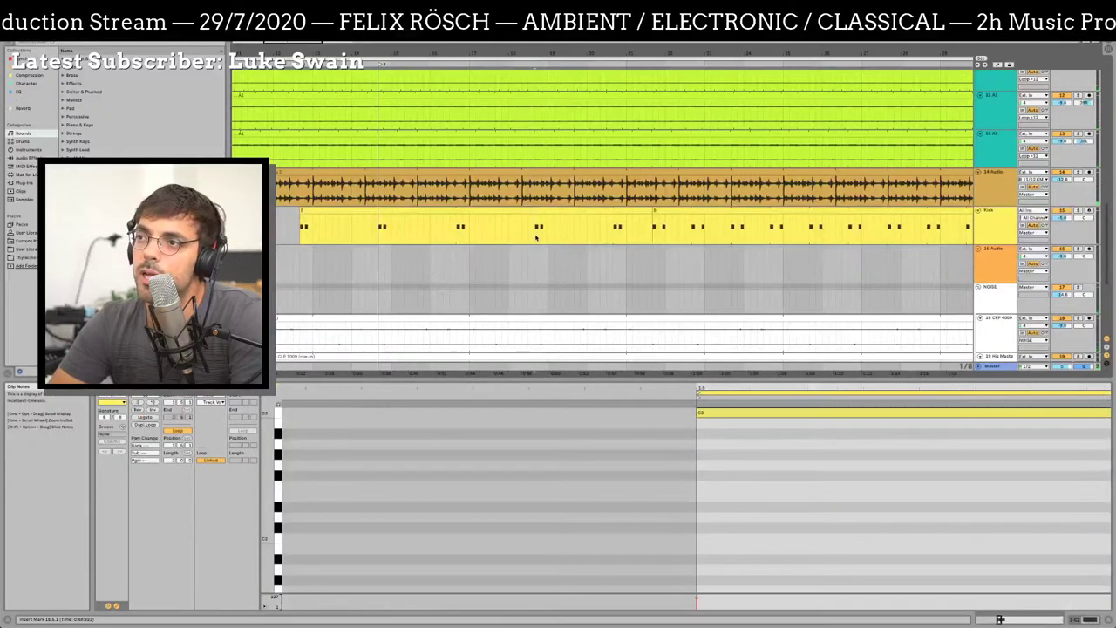
left_click(658, 230)
key("plus")
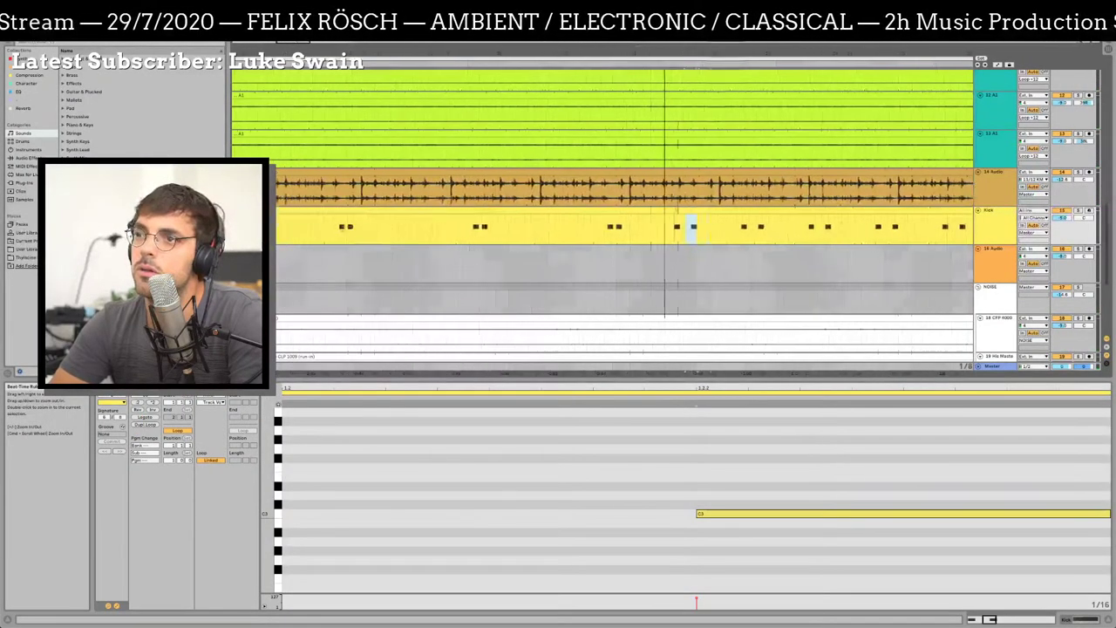
left_click(746, 230)
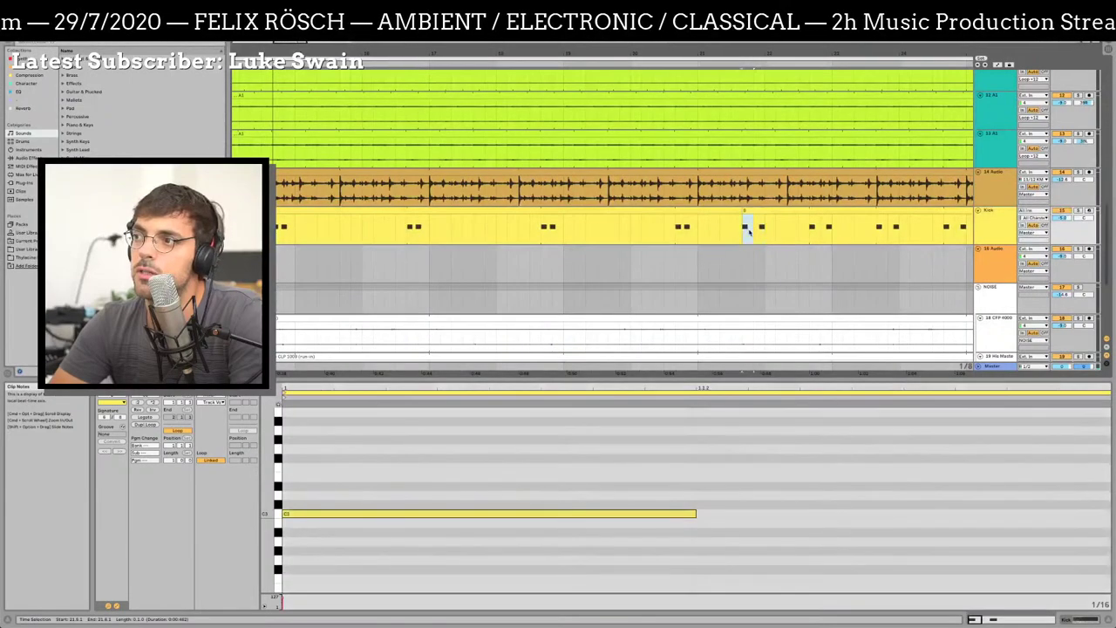
Delete the kick pair between 14.5.1 and 16.1.1 and paste the single kick note at 15.1.1
scroll(398, 298, "left", 3)
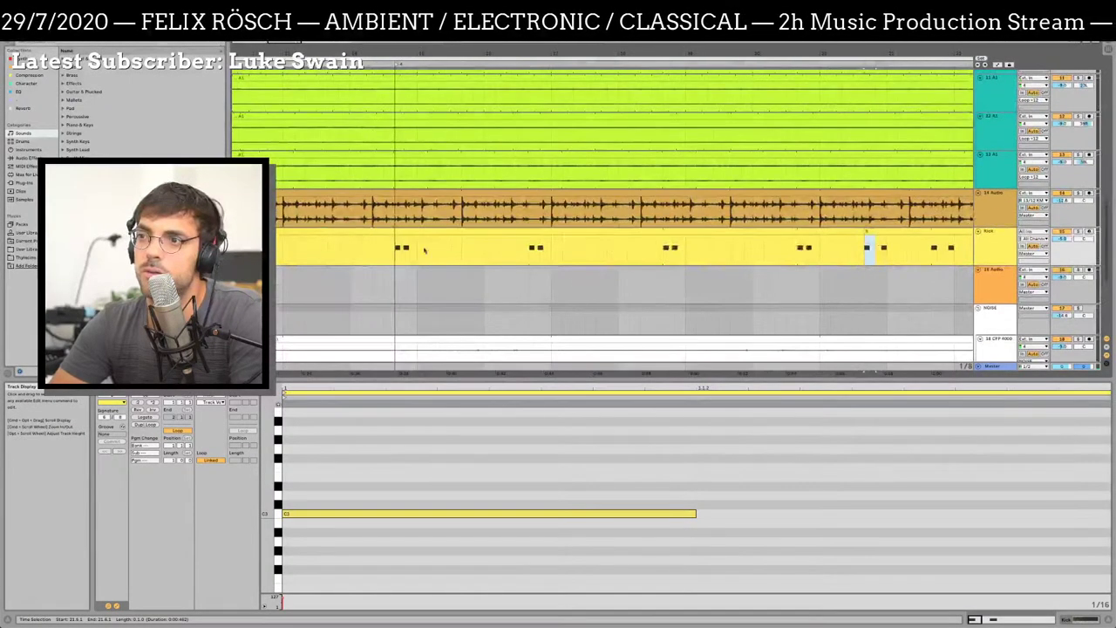
left_click_drag(397, 247, 482, 248)
key("Delete")
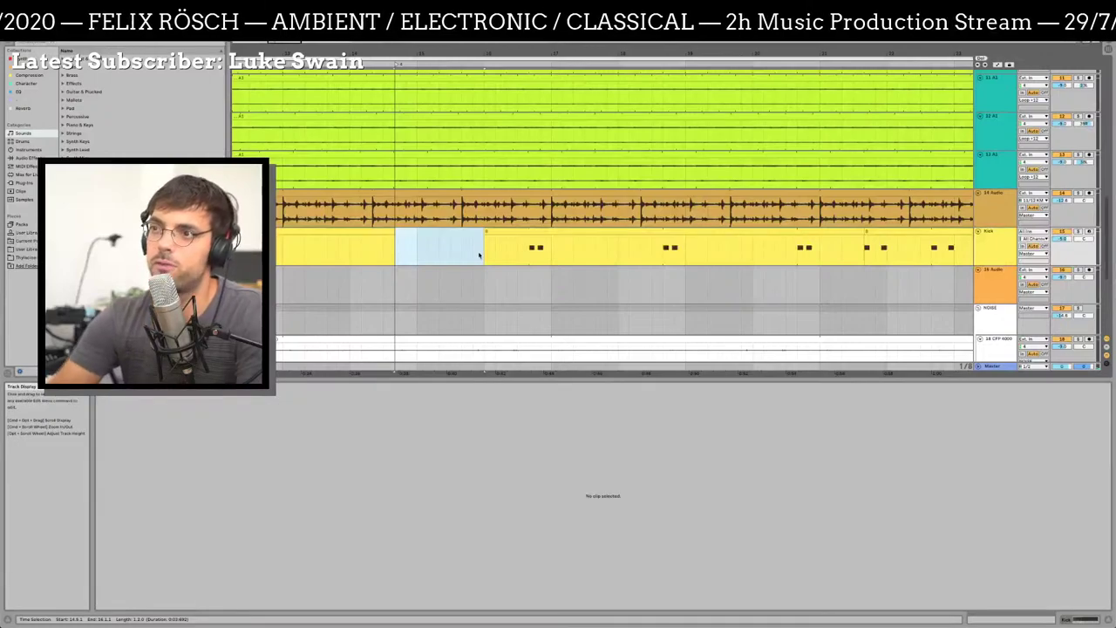
key("ctrl+v")
Move the kick pair at 16.5.1 on the Kick track to about 17.3.1
left_click(535, 248)
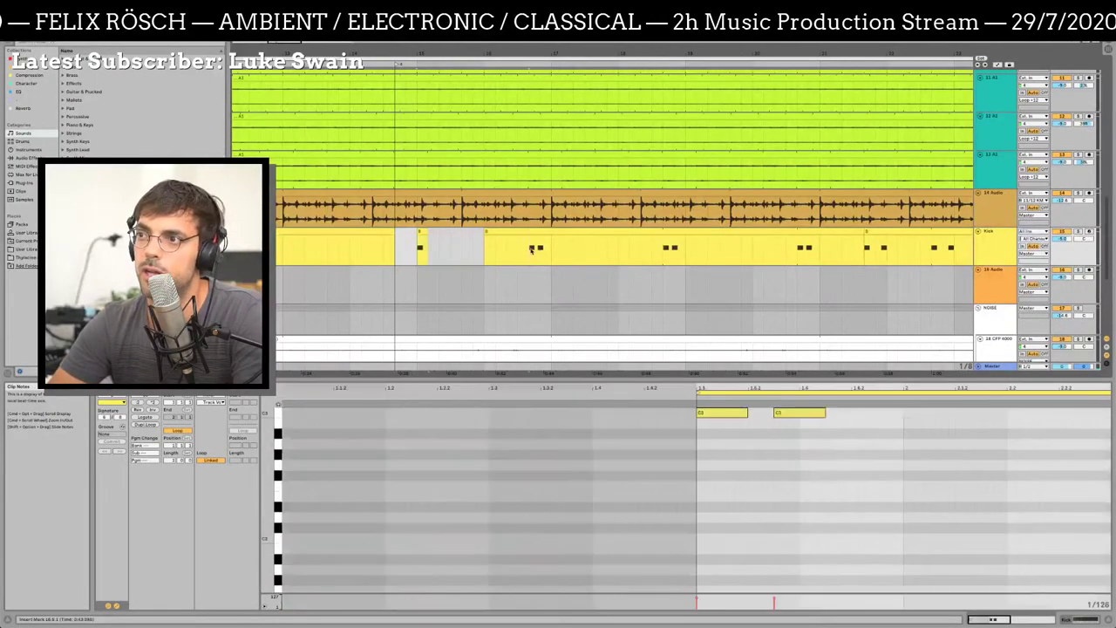
key("Delete")
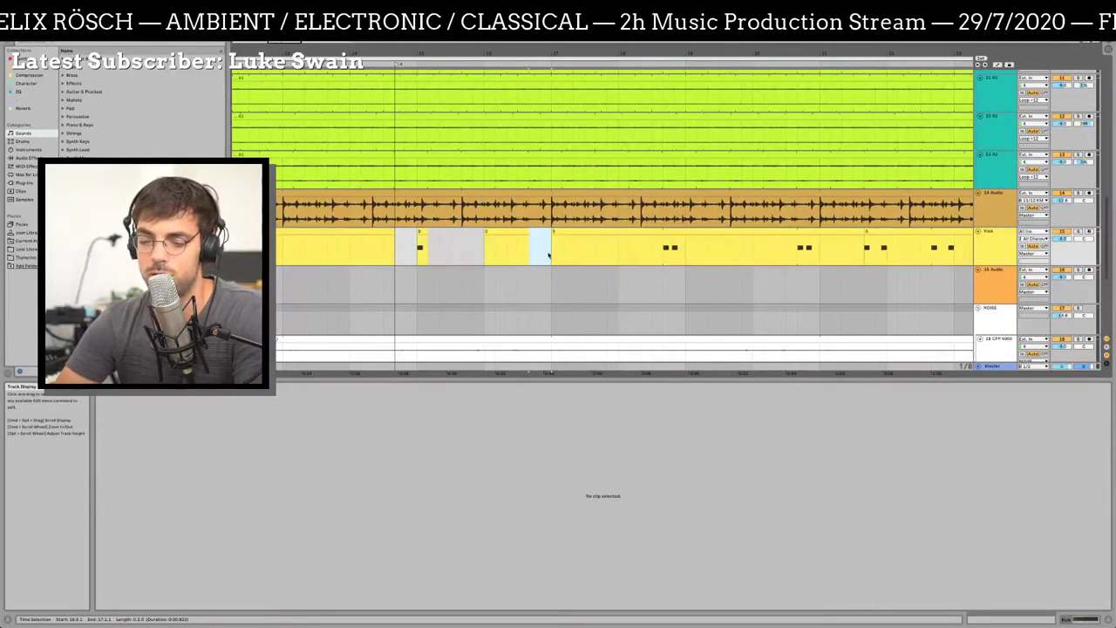
key("ctrl+z")
left_click_drag(540, 232, 581, 242)
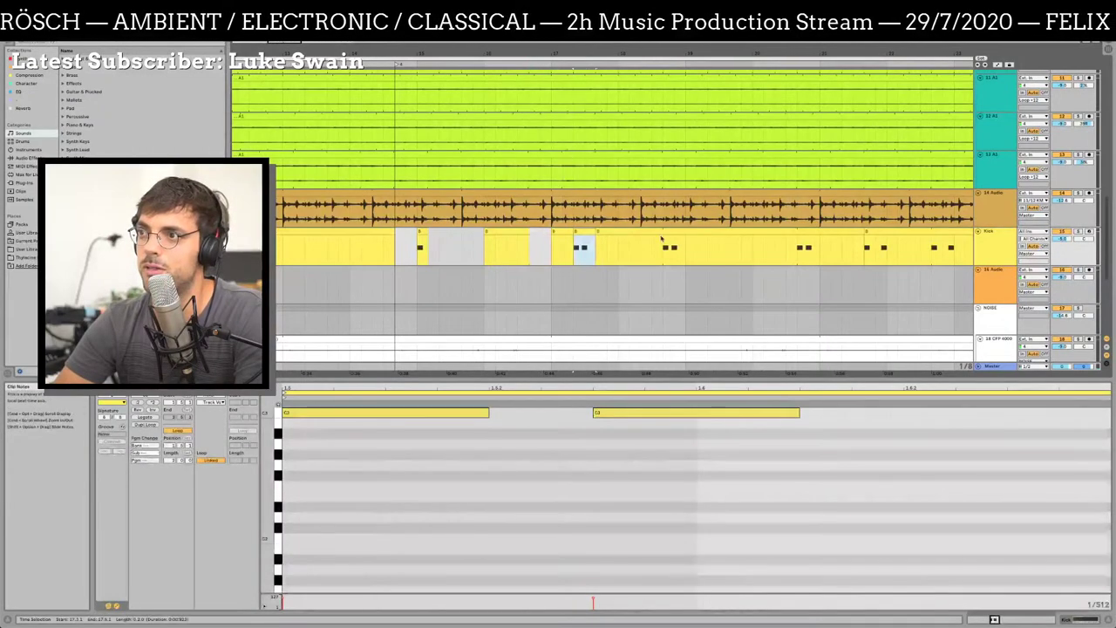
Remove the kick pair between 18.5.1 and 19.1.1 and place a single kick note at about 19.4.1
left_click_drag(665, 250, 687, 253)
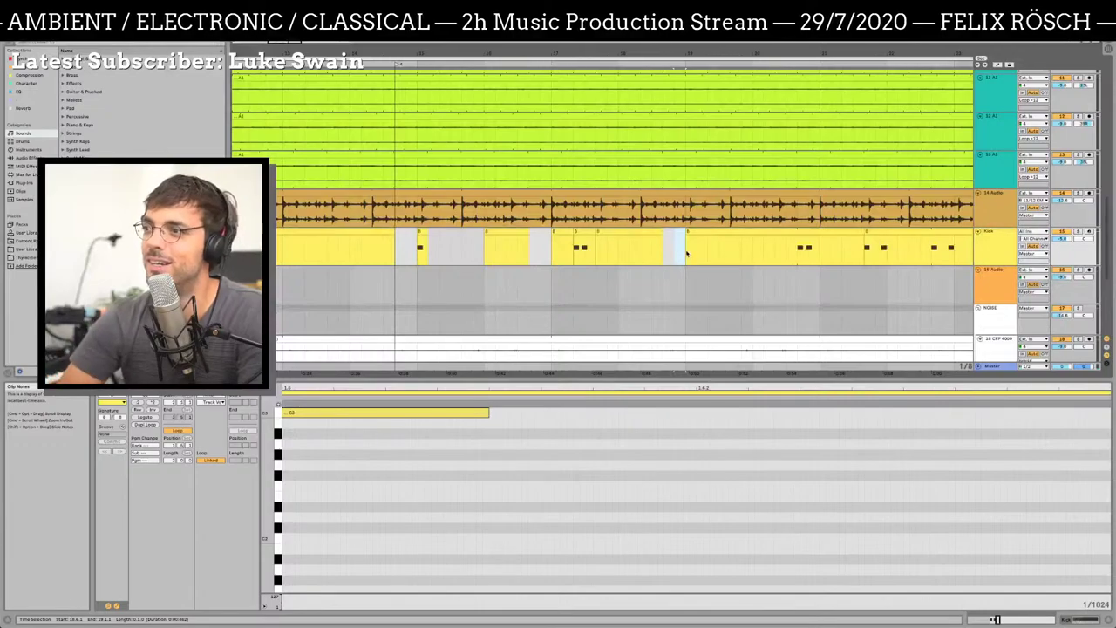
left_click(651, 253)
left_click(720, 260)
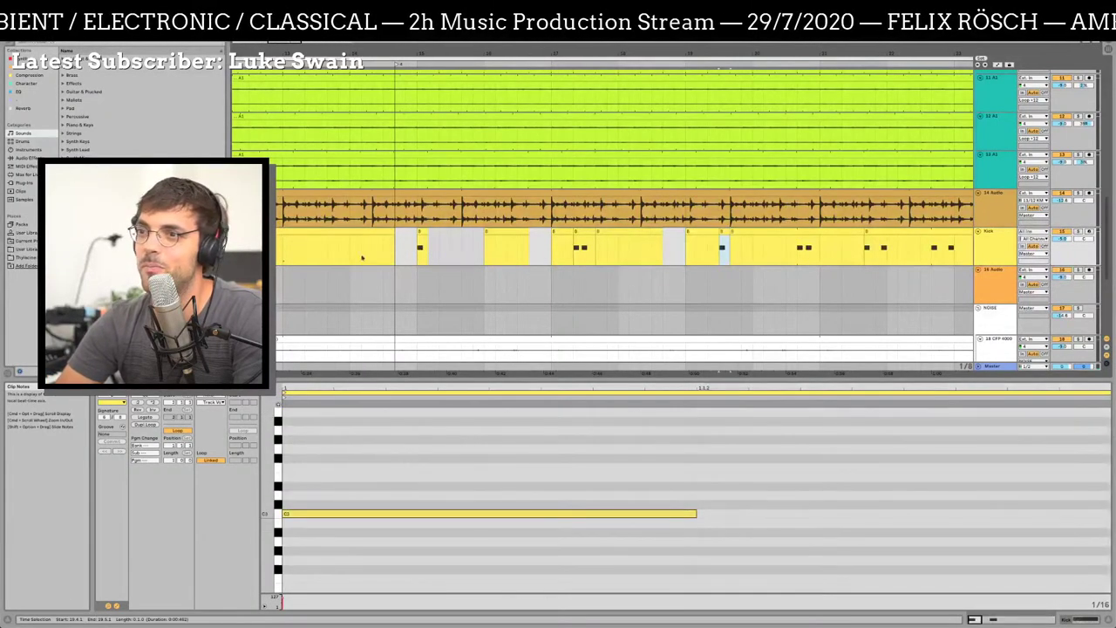
Play the arrangement from about bar 8 to check the irregular kick placement against the piano and percussion
scroll(720, 260, "left", 5)
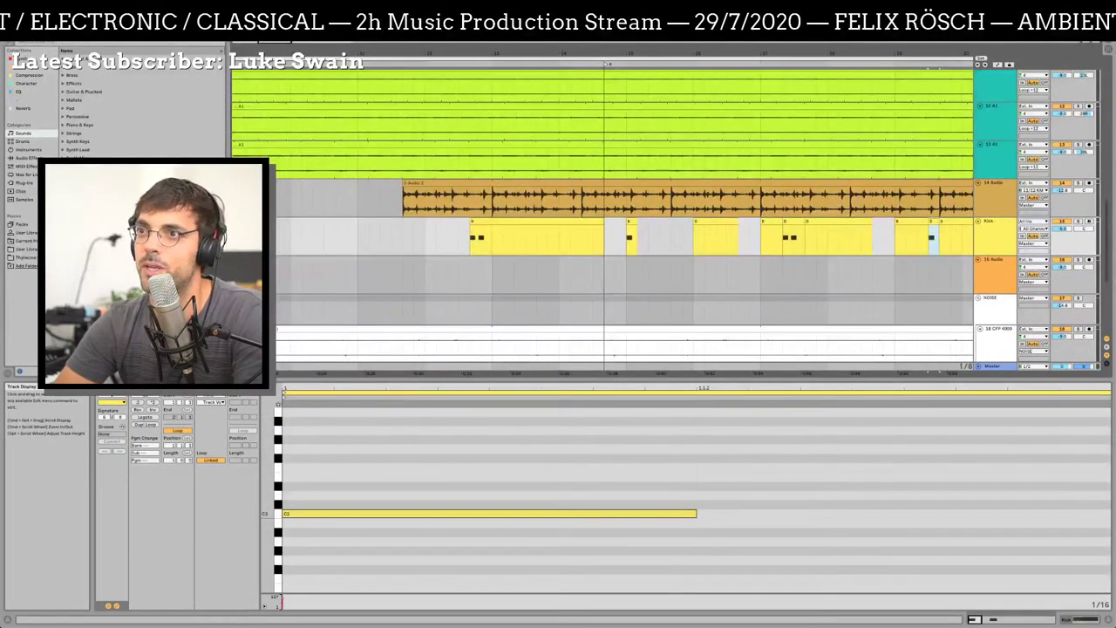
key("ctrl+a")
scroll(482, 57, "left", 10)
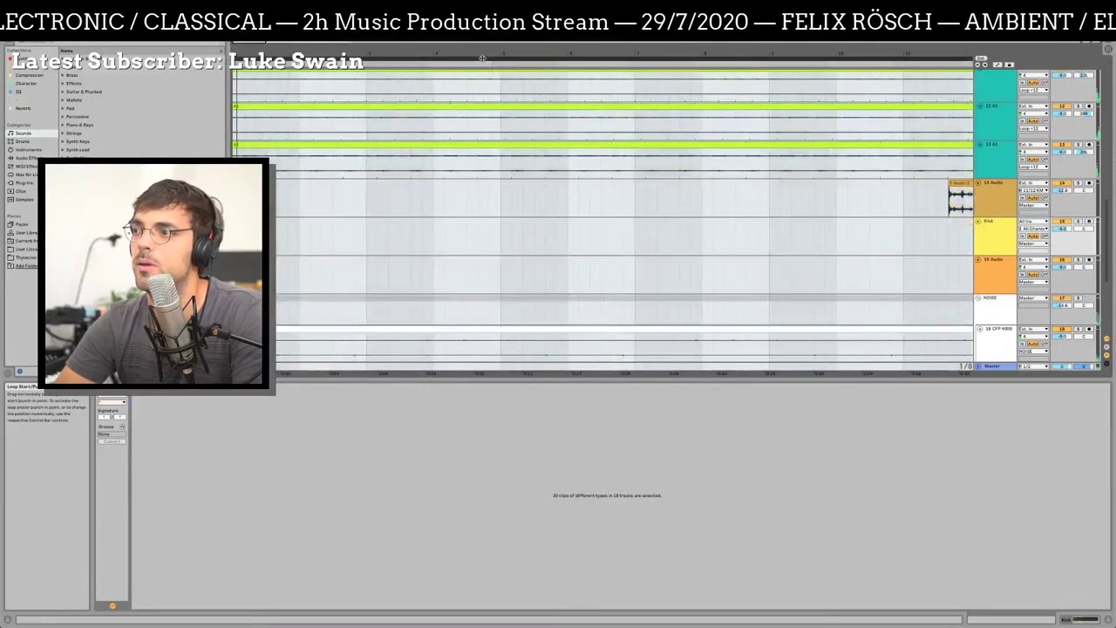
left_click_drag(487, 51, 486, 39)
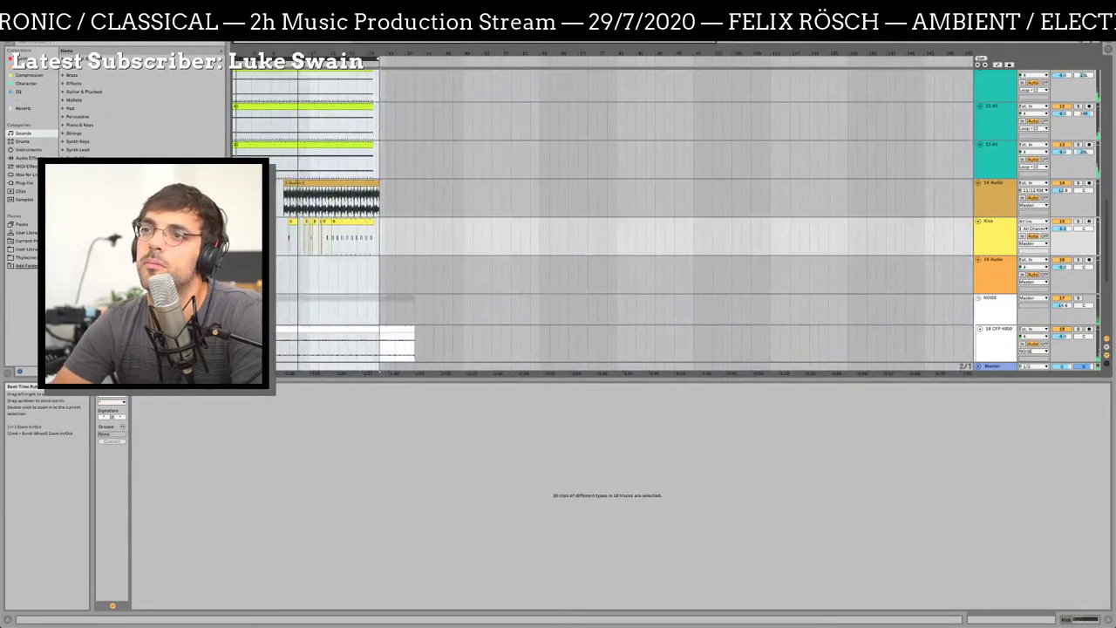
left_click_drag(300, 54, 300, 110)
left_click(389, 255)
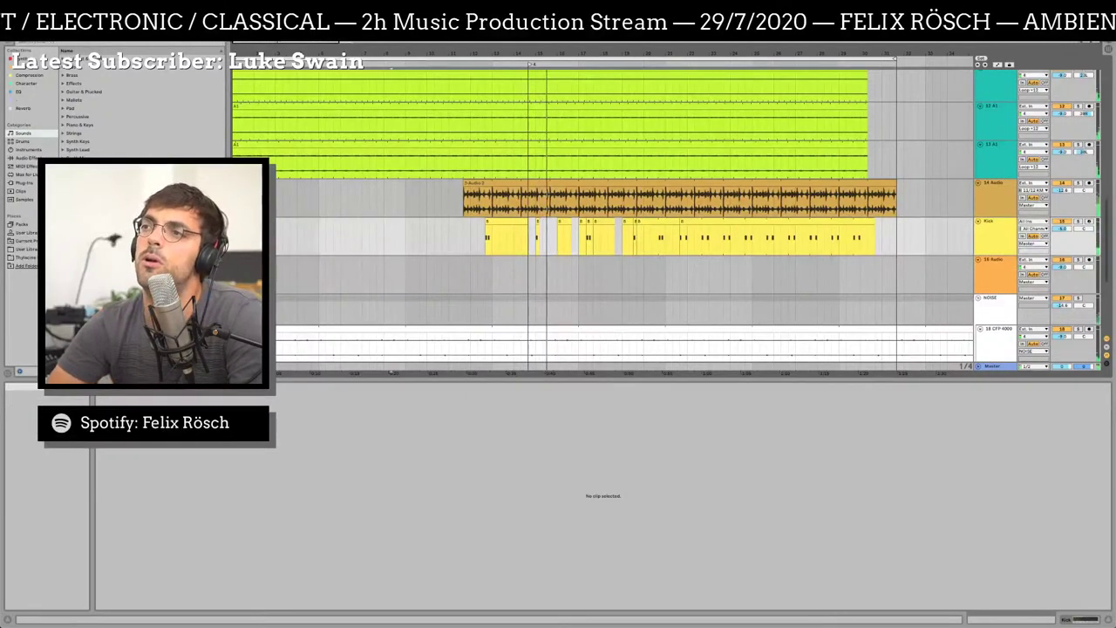
Shift the single kick clip at 15.1.1 about one and a half beats later
left_click_drag(545, 44, 377, 260)
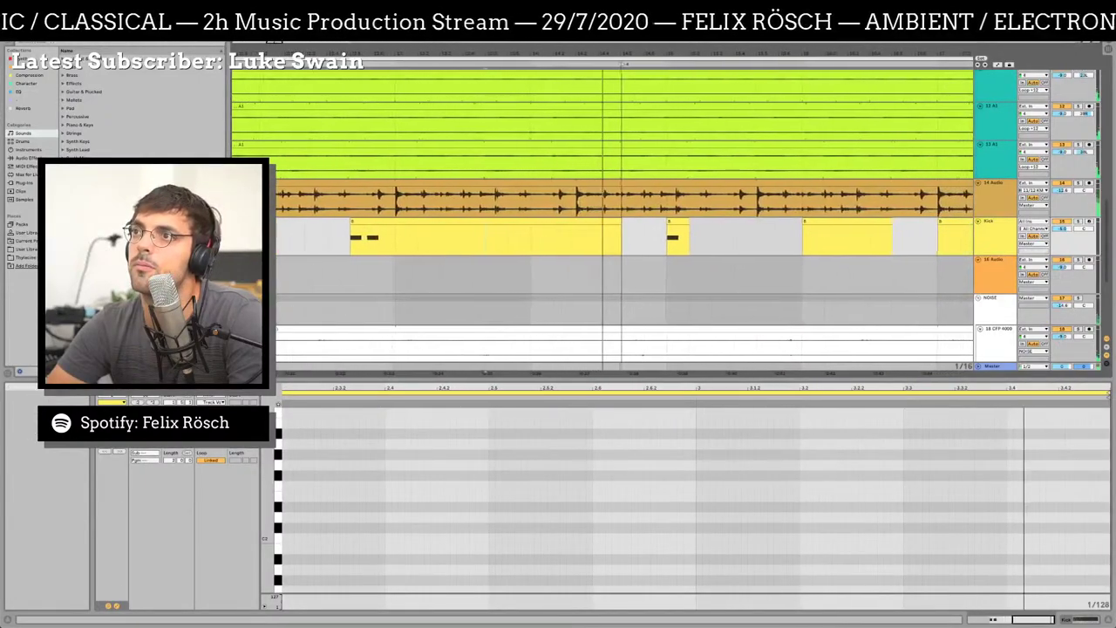
left_click(639, 221)
key("ctrl+v")
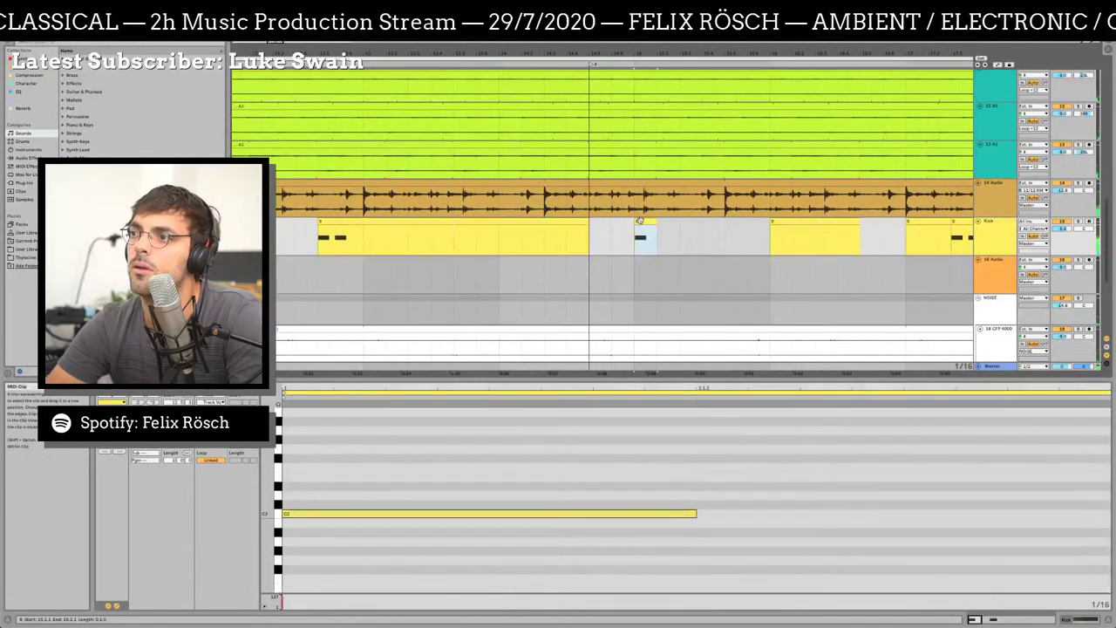
left_click(669, 230)
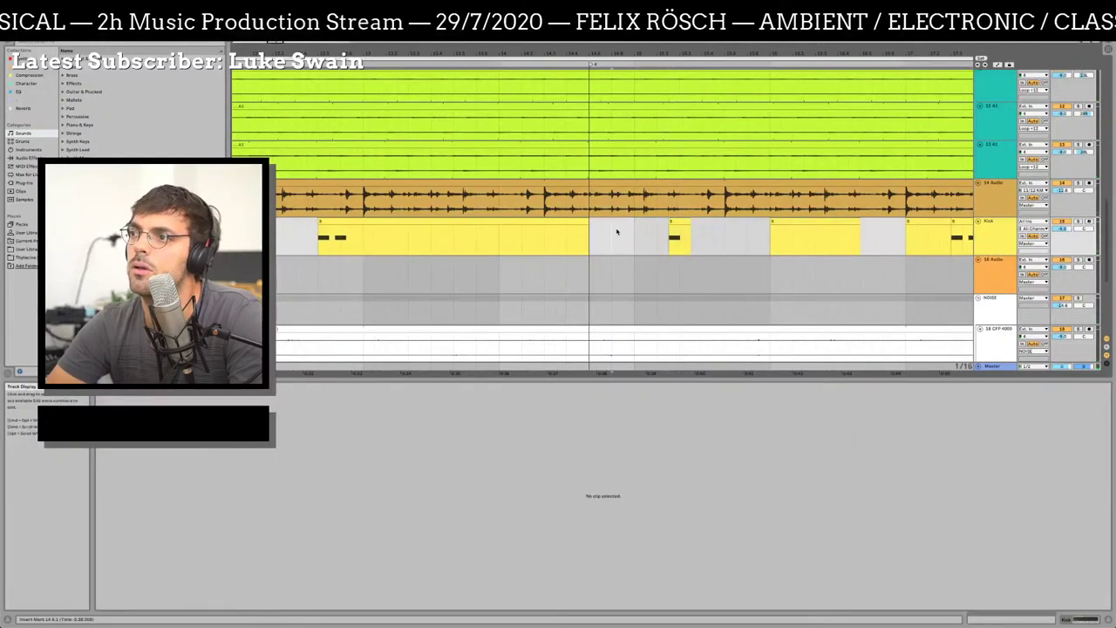
Nudge the single kick clip earlier to 15.2.1 and paste a copy of it at 15.5.1 on the Kick track
left_click_drag(648, 222, 672, 223)
left_click(600, 236)
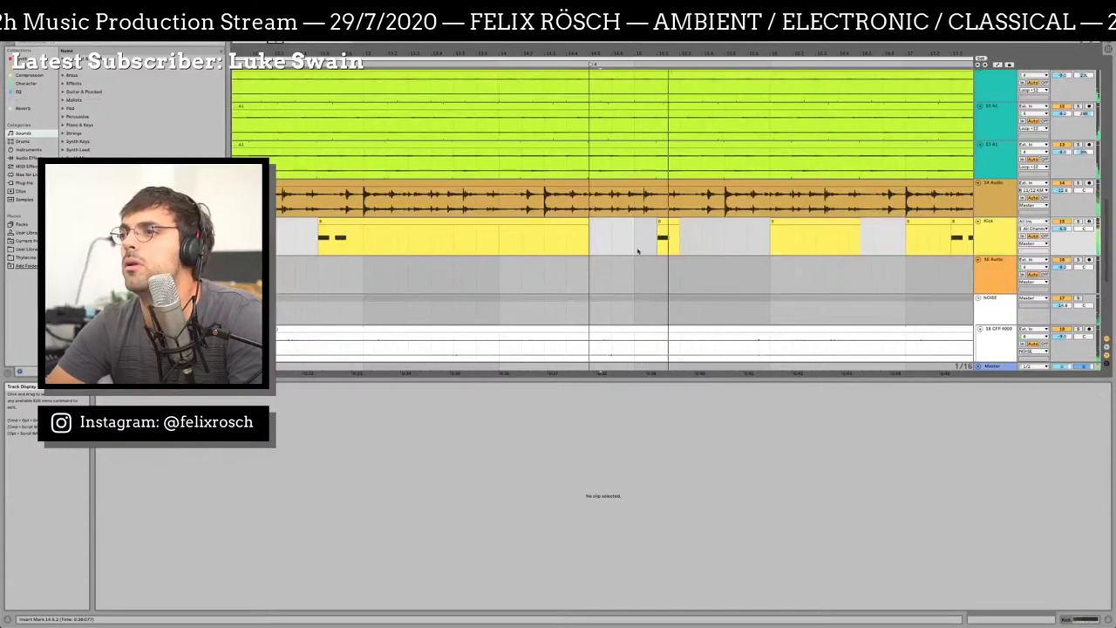
left_click(600, 232)
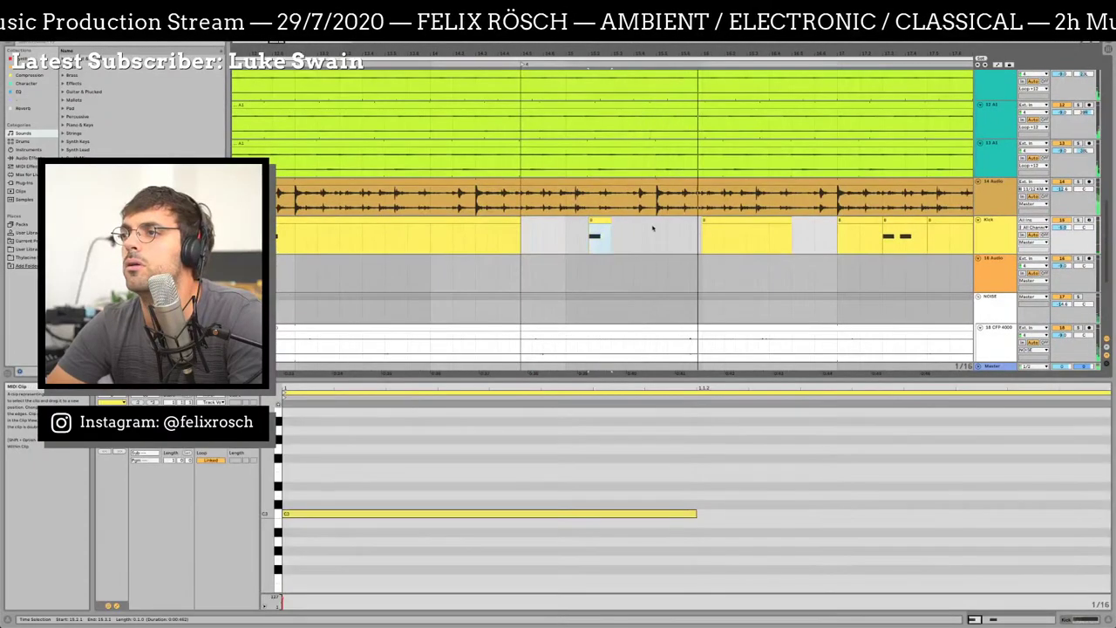
left_click(656, 235)
key("ctrl+v")
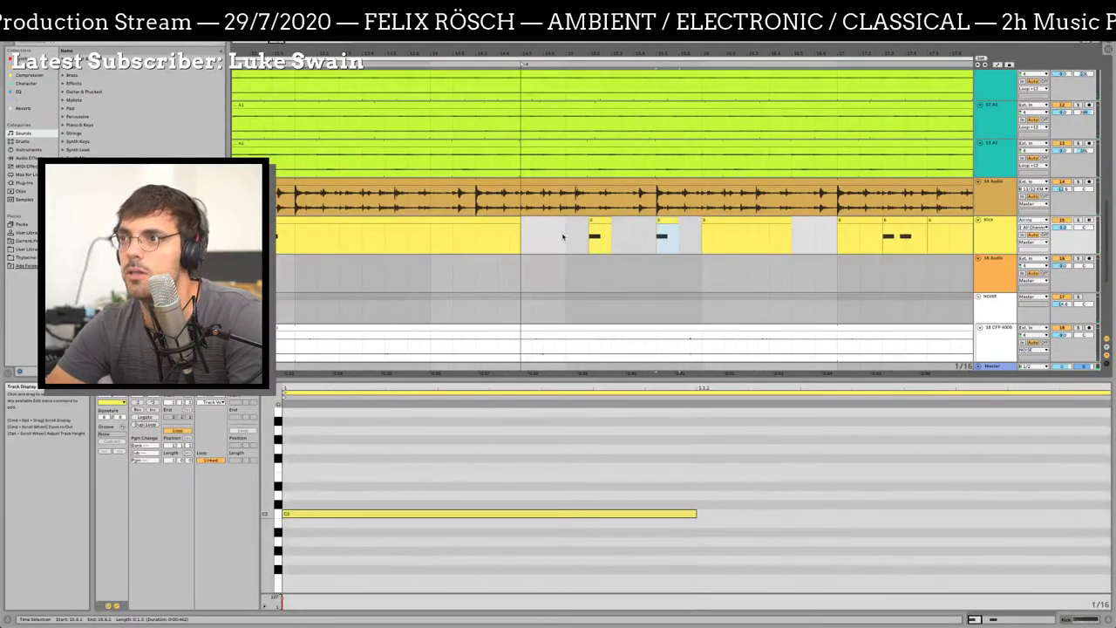
Try removing the kick pair at 17.3.1 and play from 14.5.1 to judge the thinner pattern
left_click(550, 234)
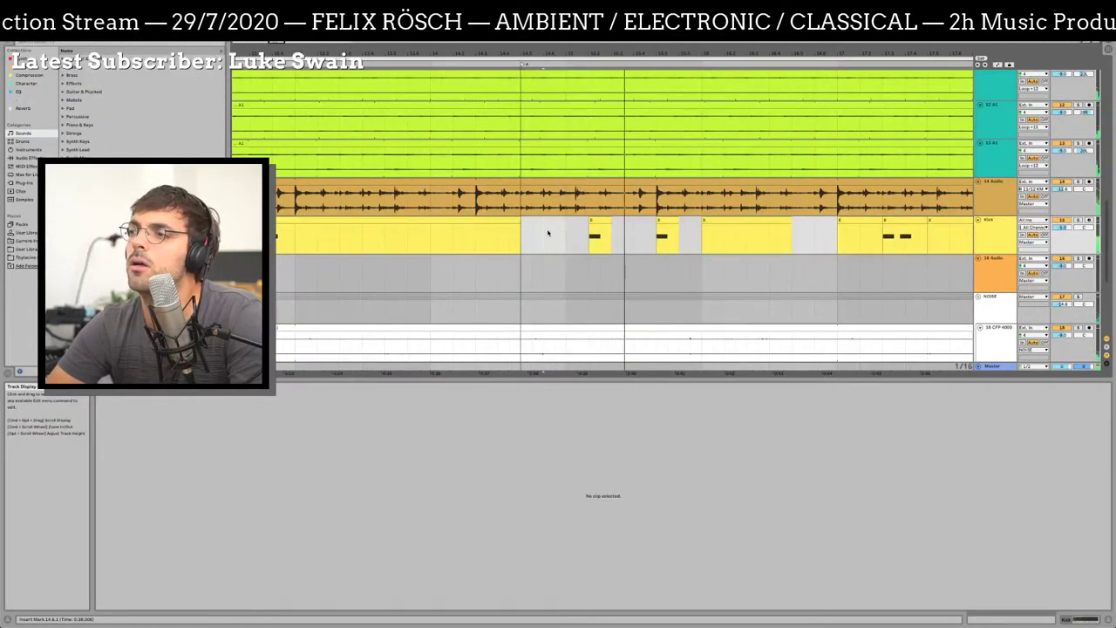
scroll(547, 232, "right", 5)
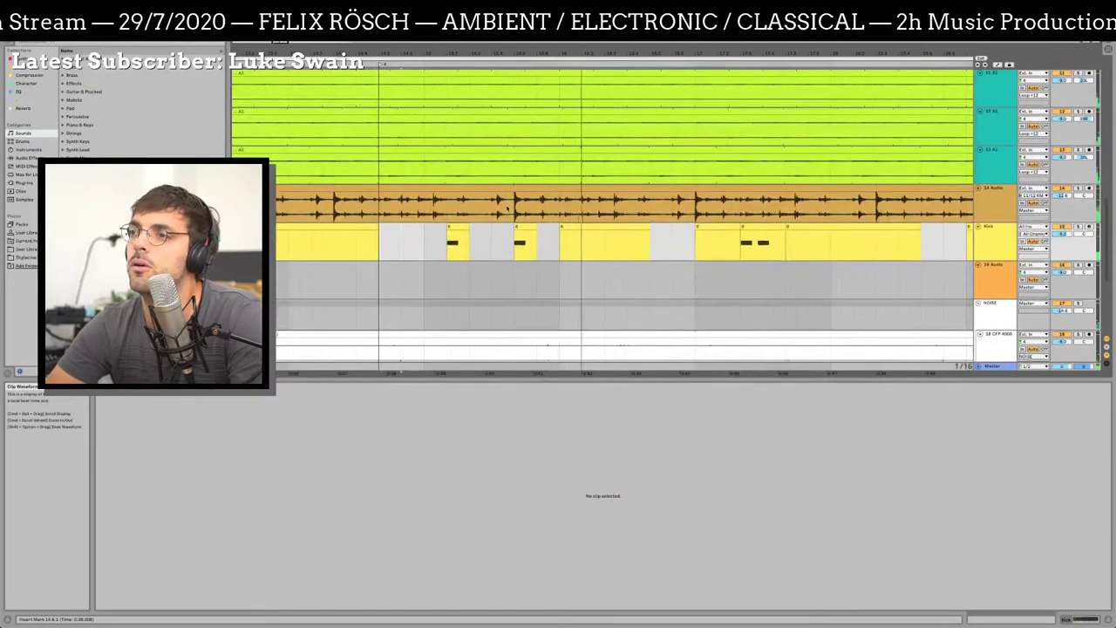
left_click(525, 225)
scroll(525, 225, "right", 5)
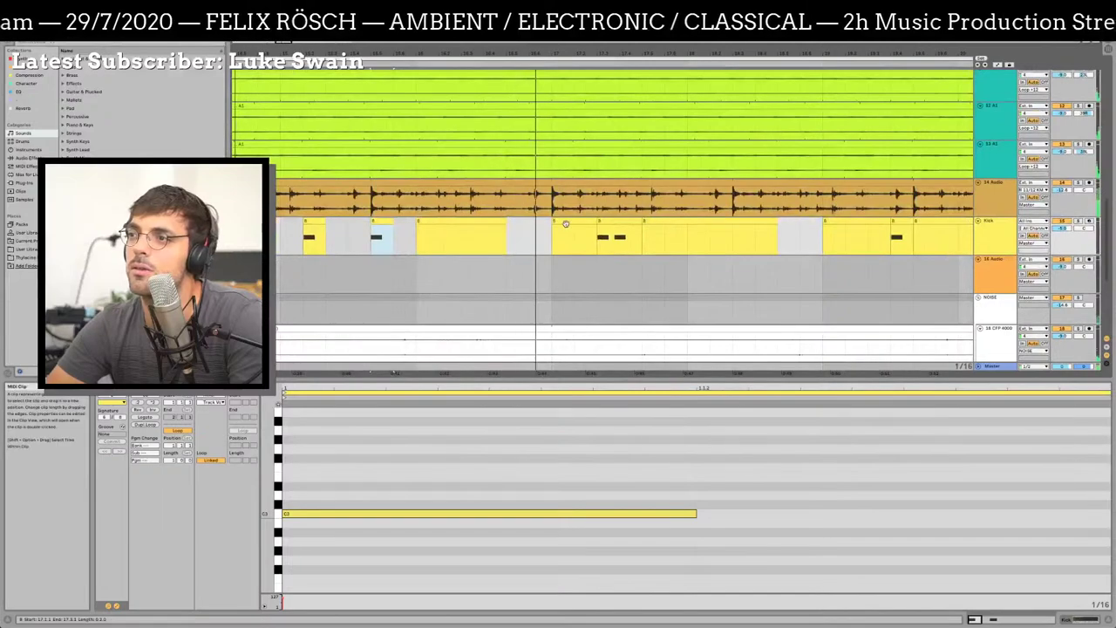
left_click(611, 224)
left_click(601, 235)
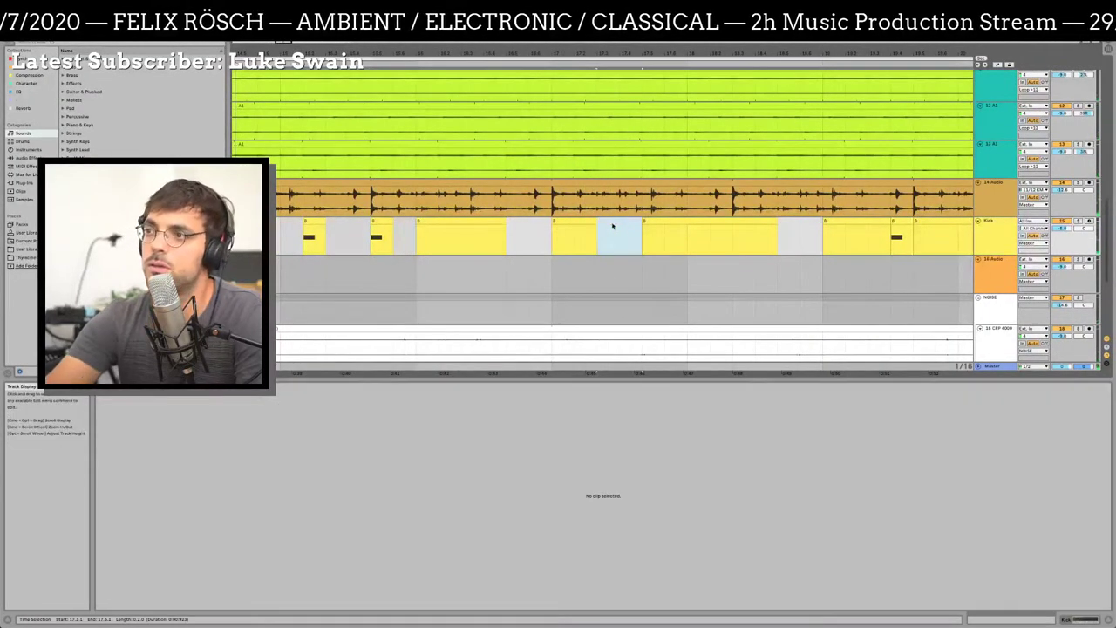
scroll(598, 238, "right", 5)
left_click(427, 250)
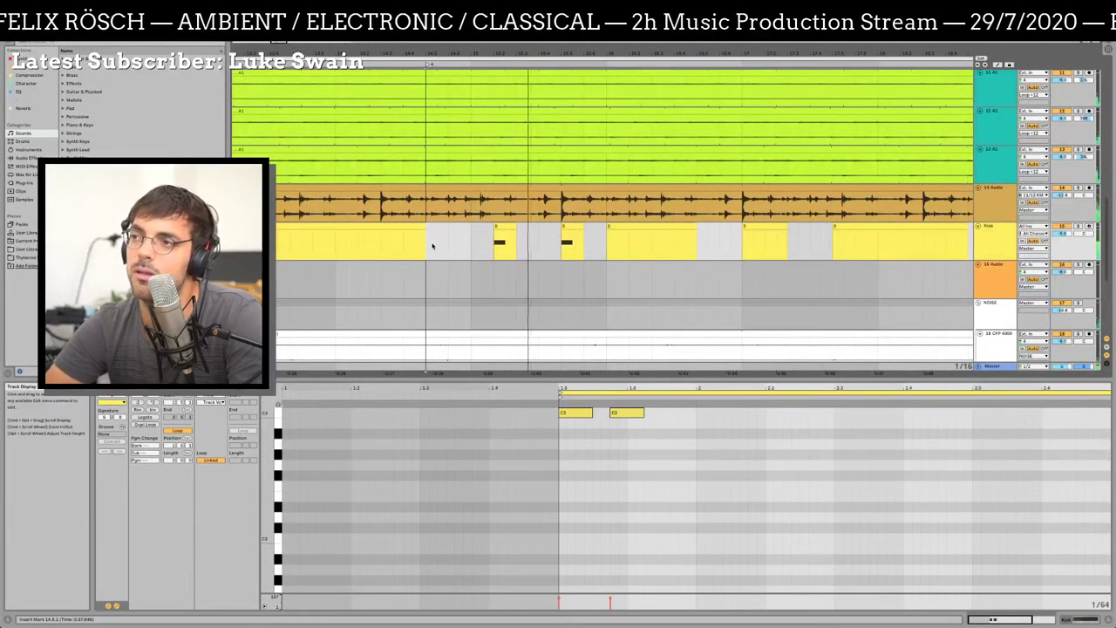
Try shifting the copied single kick at 15.5.1 one sixteenth later
scroll(453, 244, "right", 2)
left_click(481, 229)
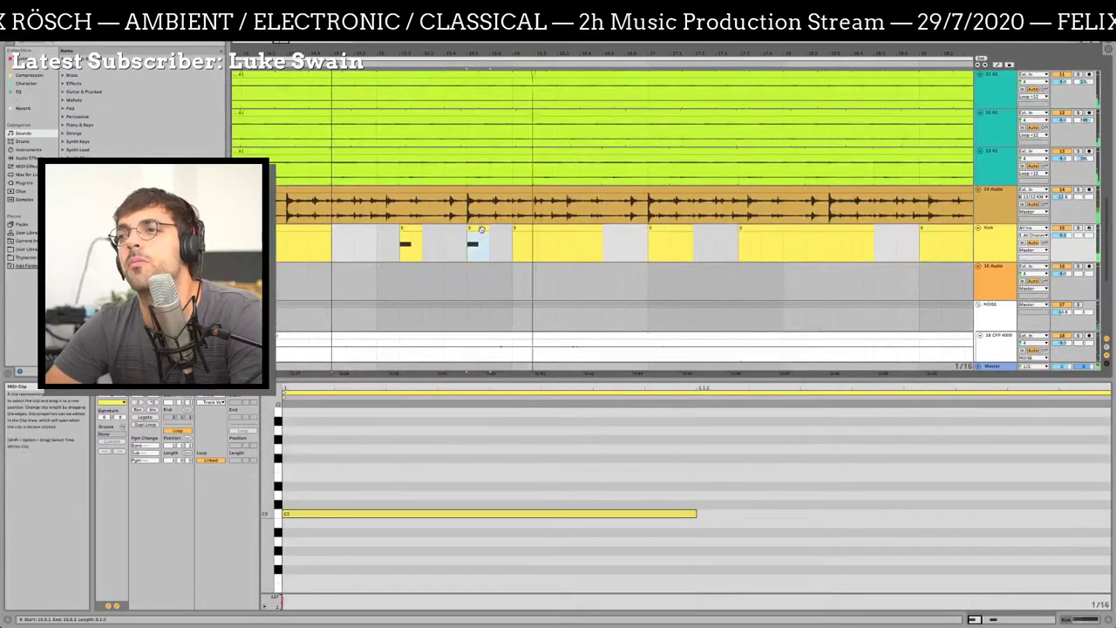
left_click_drag(480, 229, 498, 237)
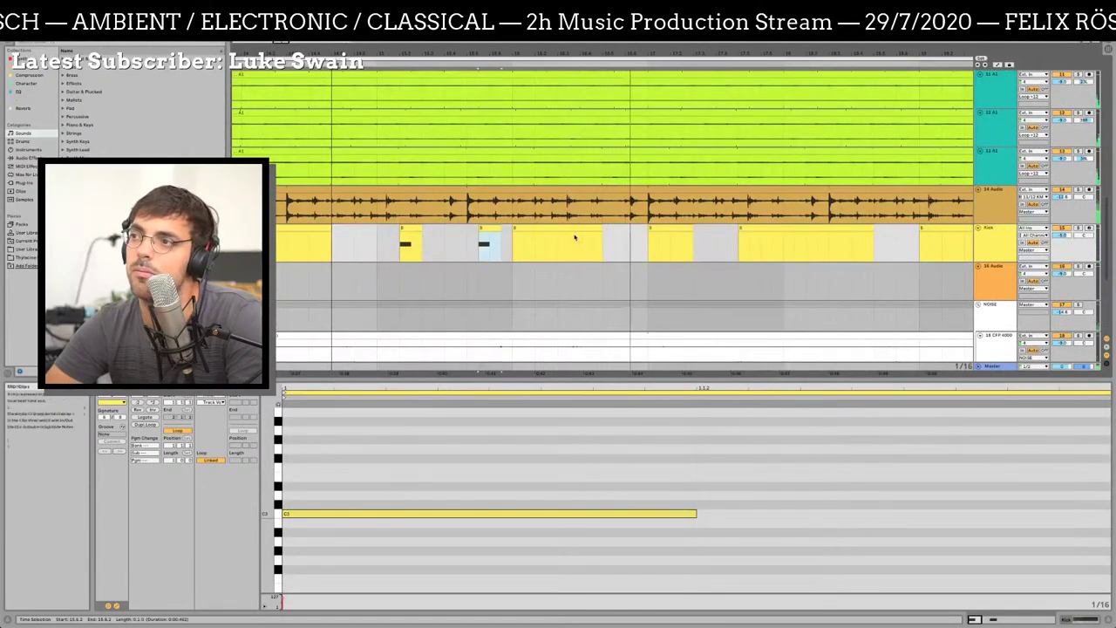
Move the kick pair at 17.3.1 on the Kick track to 16.6.1 and play the passage to check it
left_click(627, 247)
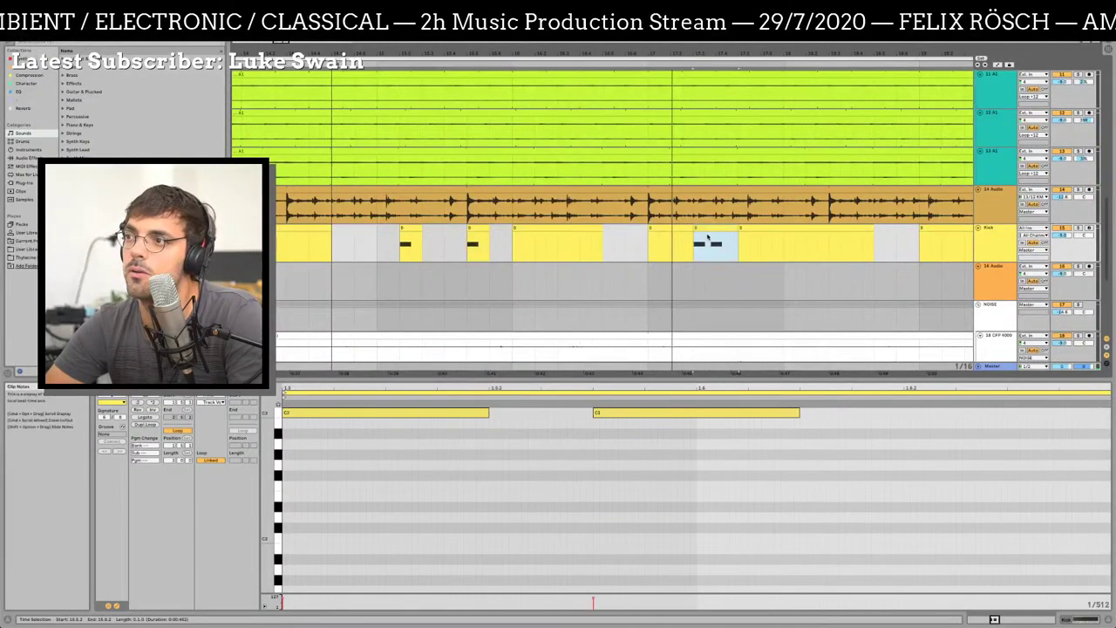
left_click_drag(637, 236, 647, 237)
left_click(543, 237)
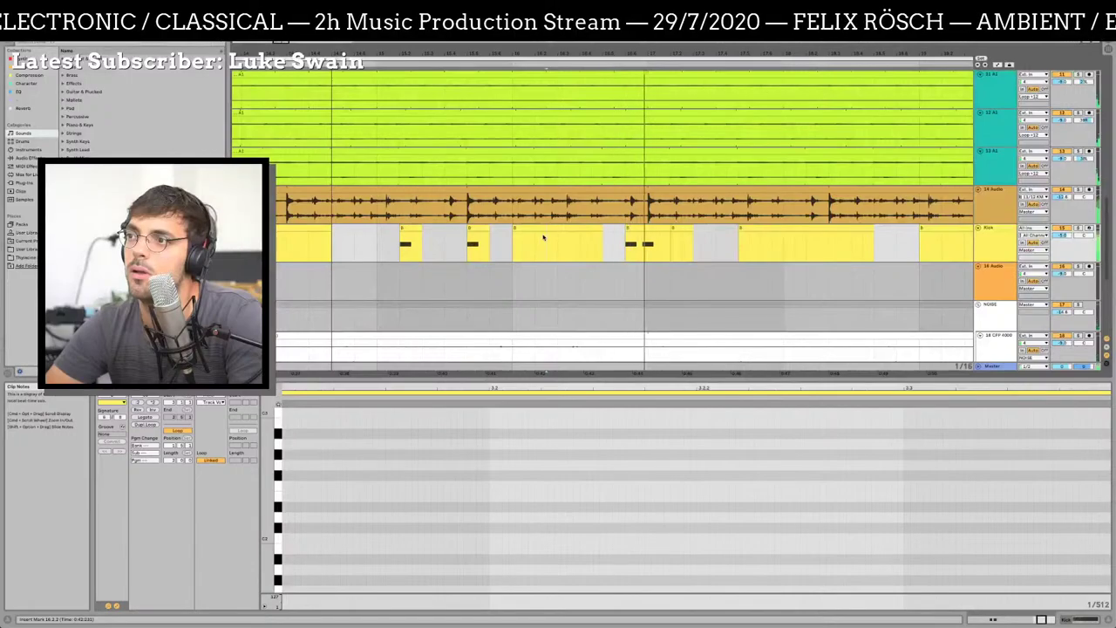
left_click(476, 244)
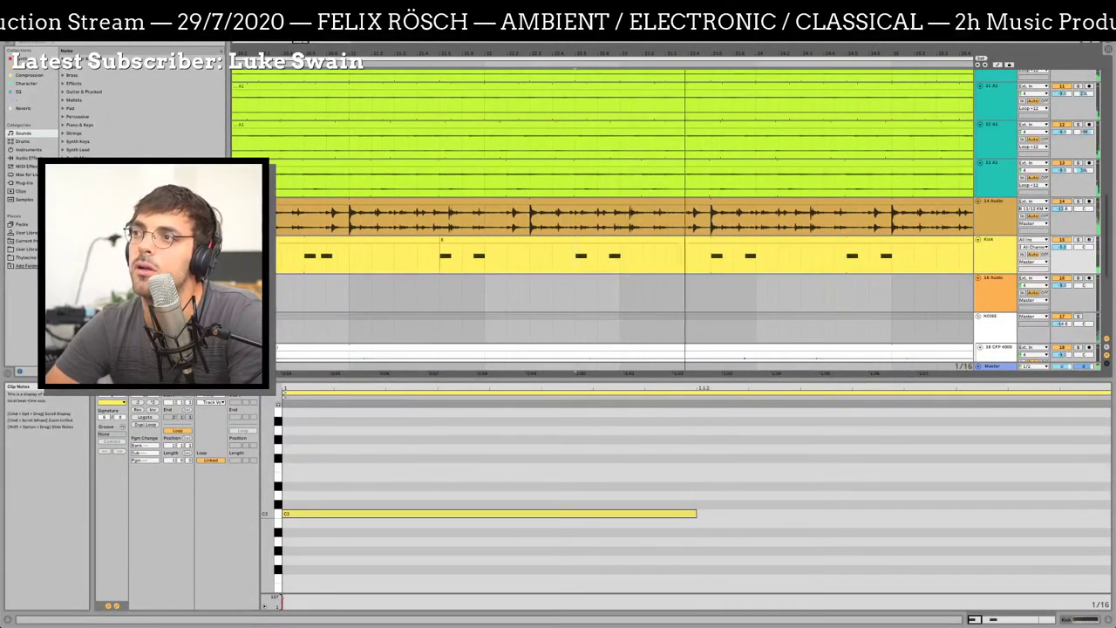
Move the locator at bar 25 to 22.5.1 on the timeline
key("minus")
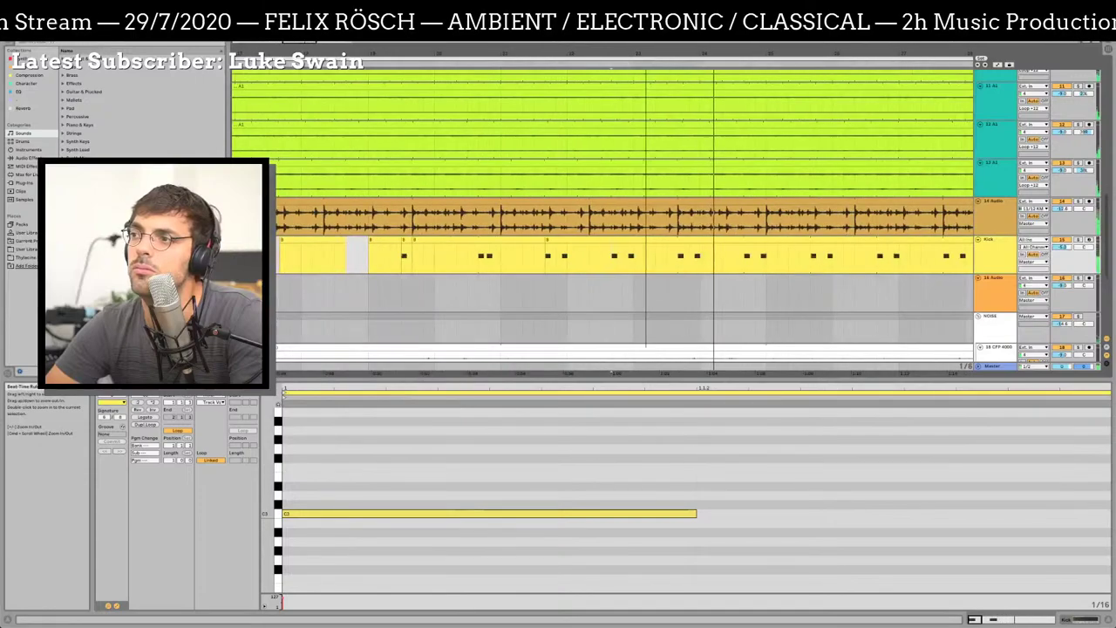
left_click(613, 271)
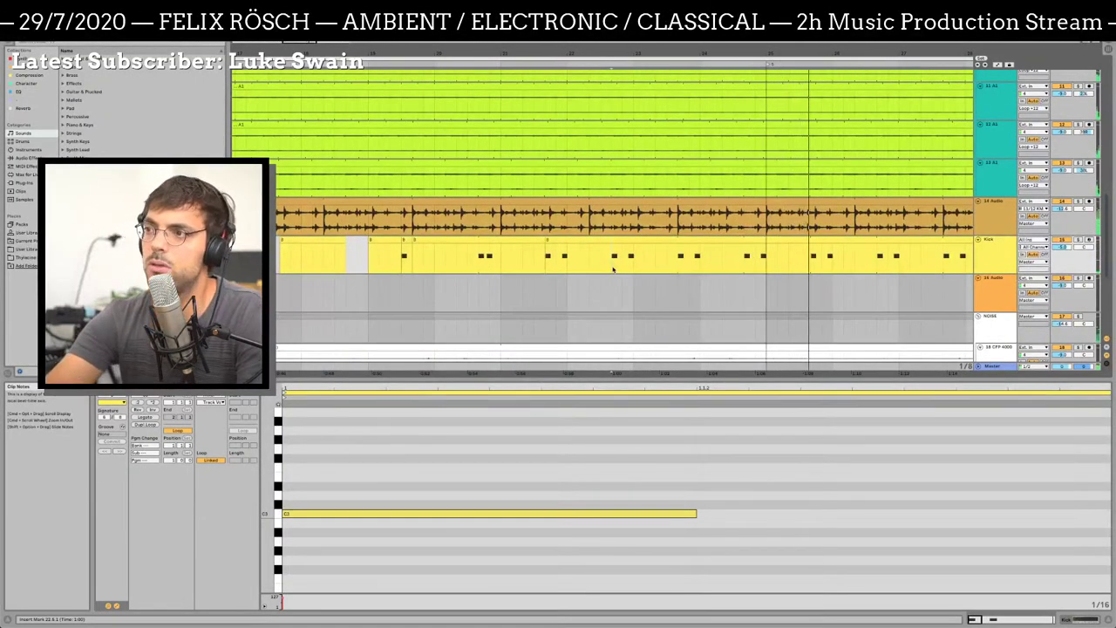
left_click(765, 111)
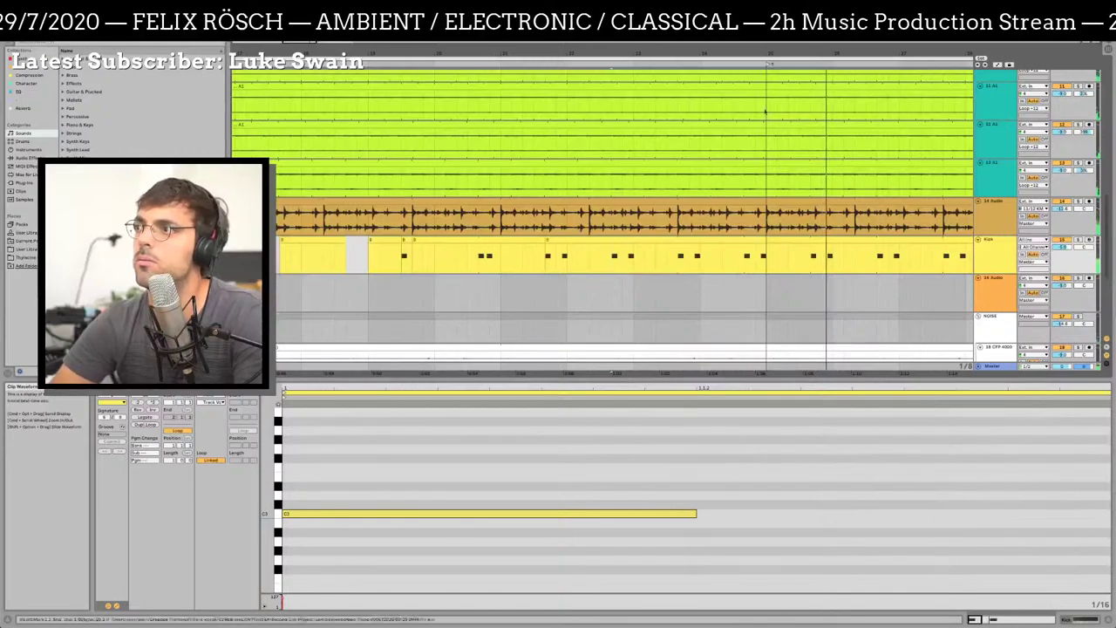
left_click(767, 60)
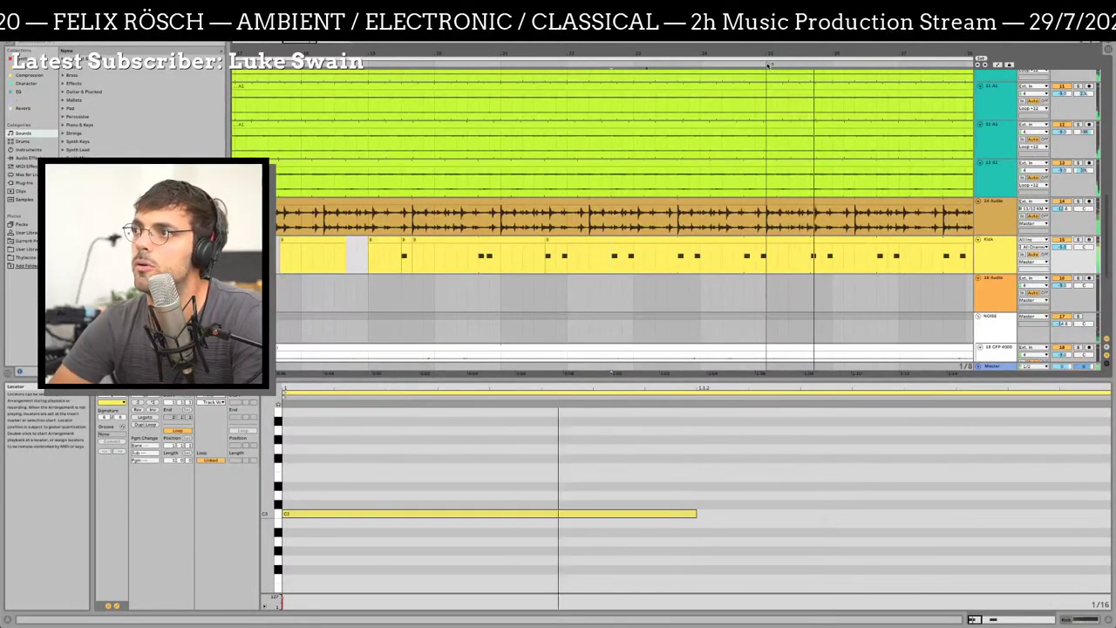
left_click(615, 61)
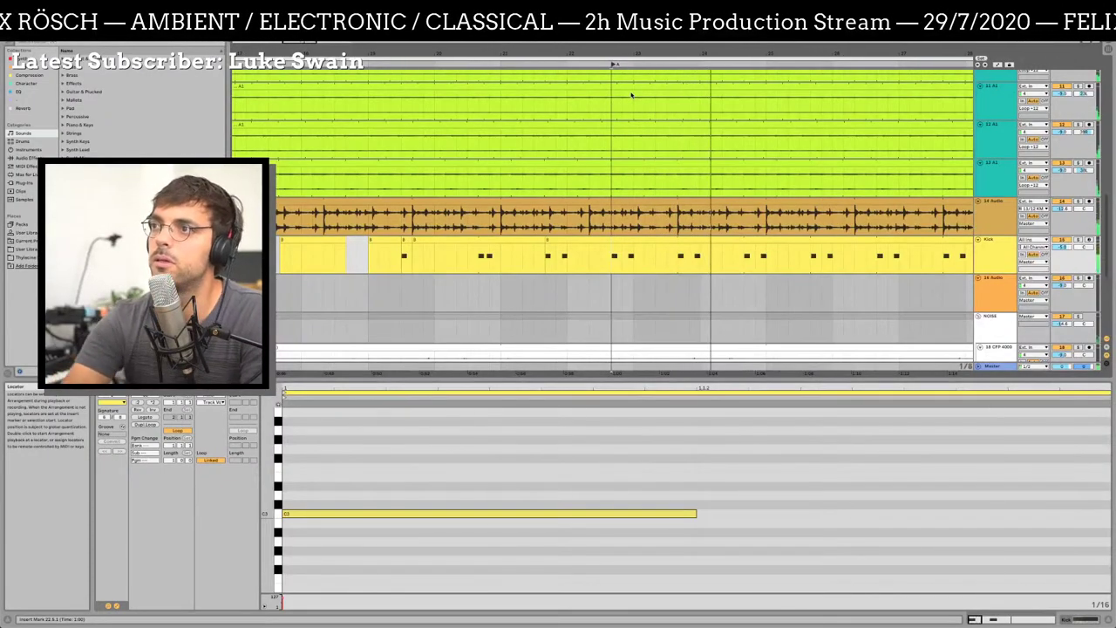
Rename the locator at 14.5.1, where the C2 take enters, to B
left_click_drag(590, 56, 590, 50)
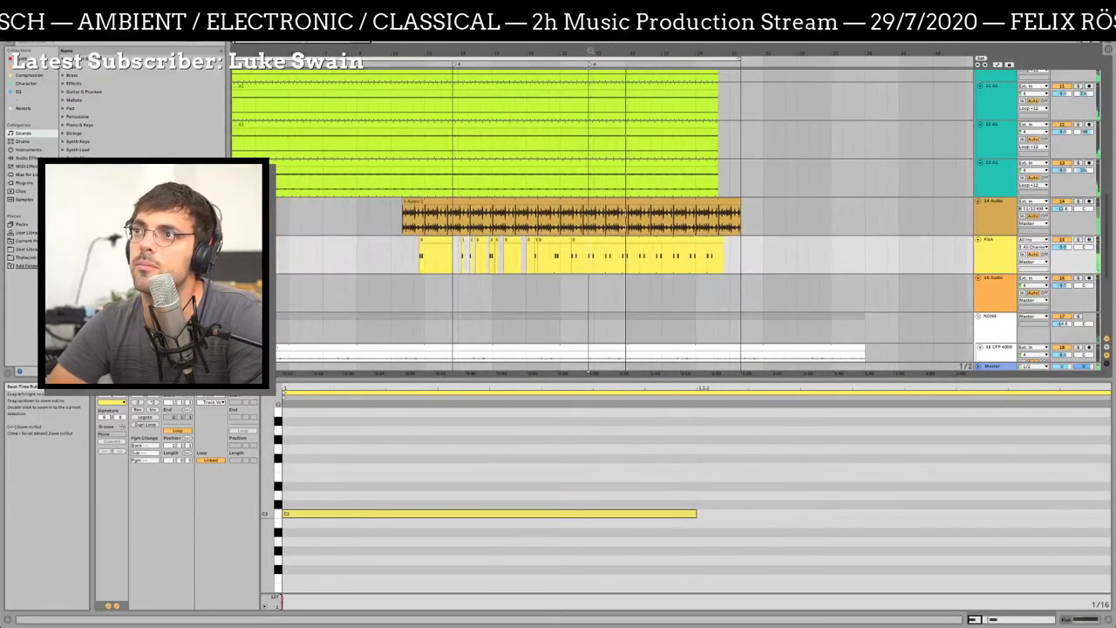
left_click(416, 69)
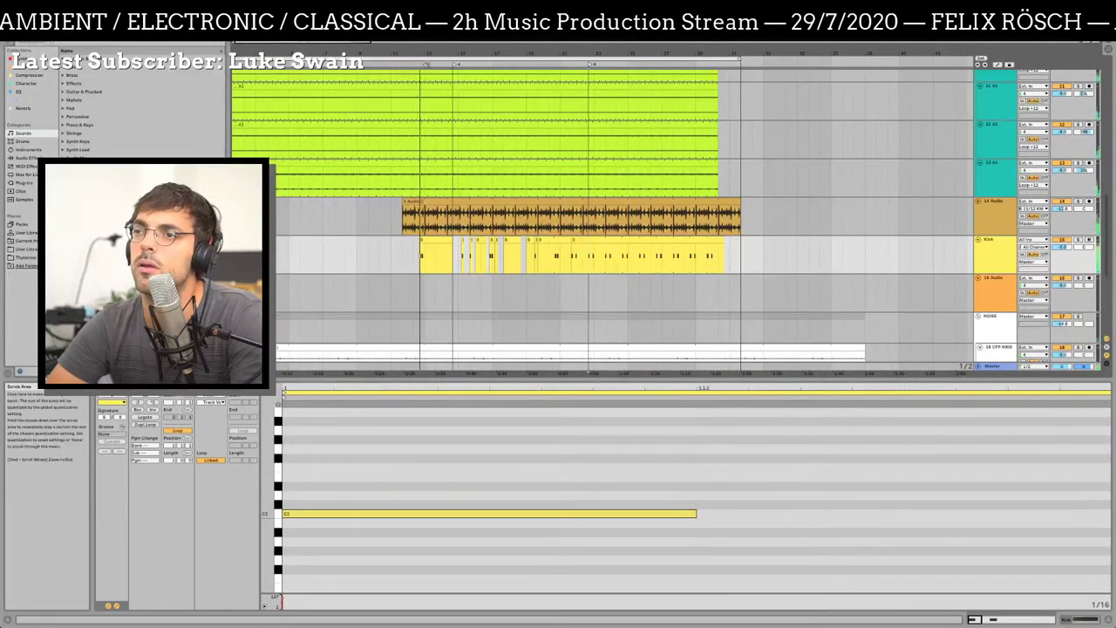
right_click(455, 71)
left_click(518, 122)
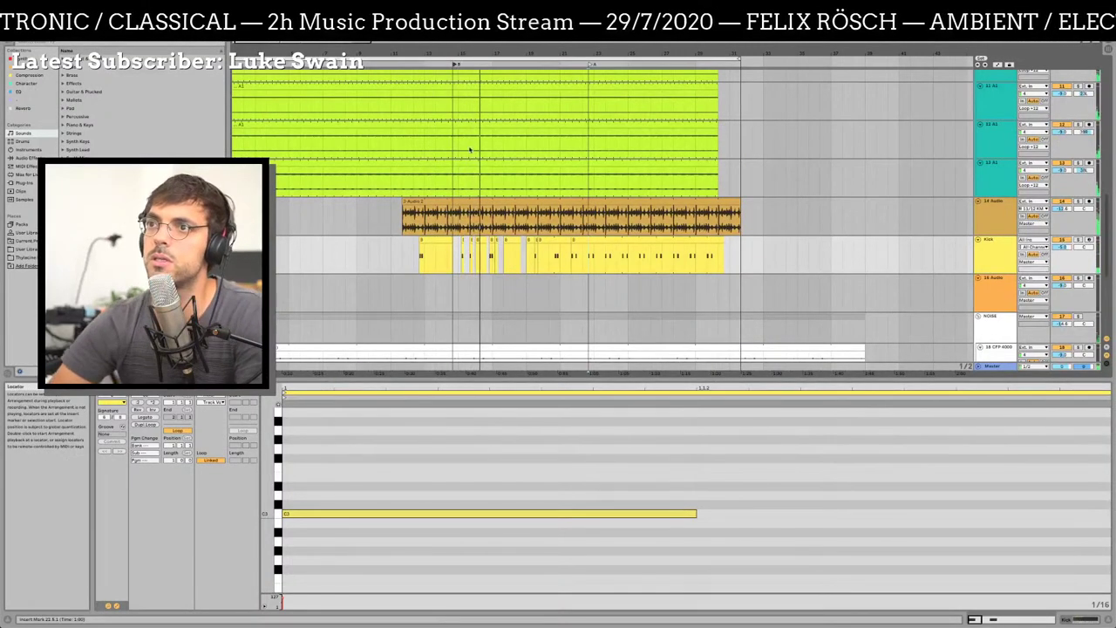
Play the arrangement from 4.2.1 to check how the Piano track leads into the C2 take
scroll(466, 268, "down", 2)
scroll(466, 269, "down", 10)
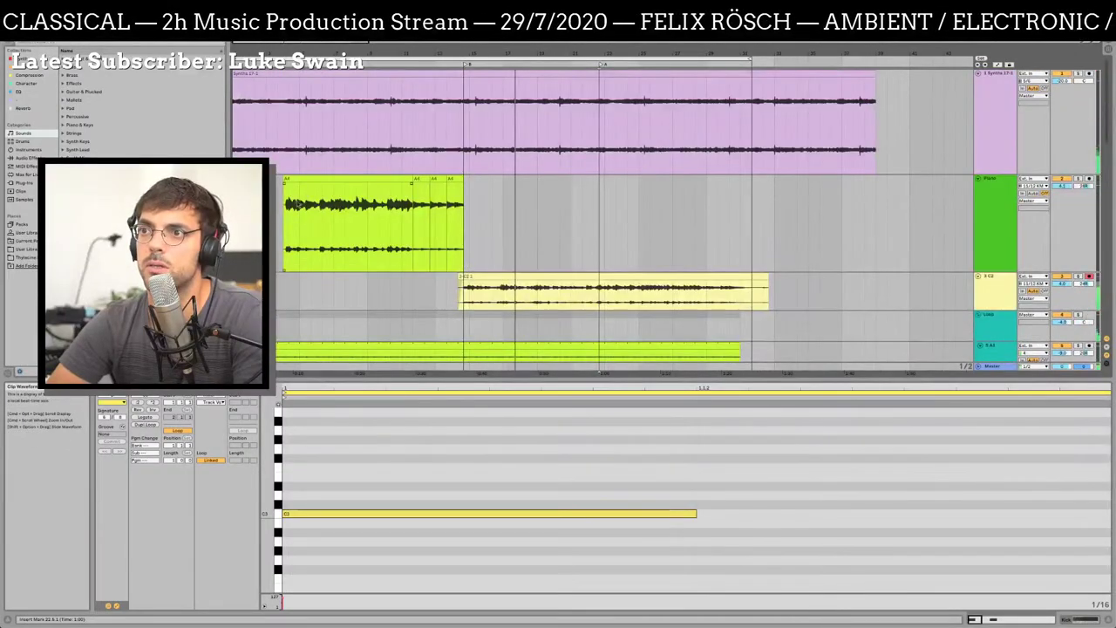
left_click(467, 269)
scroll(302, 224, "up", 5)
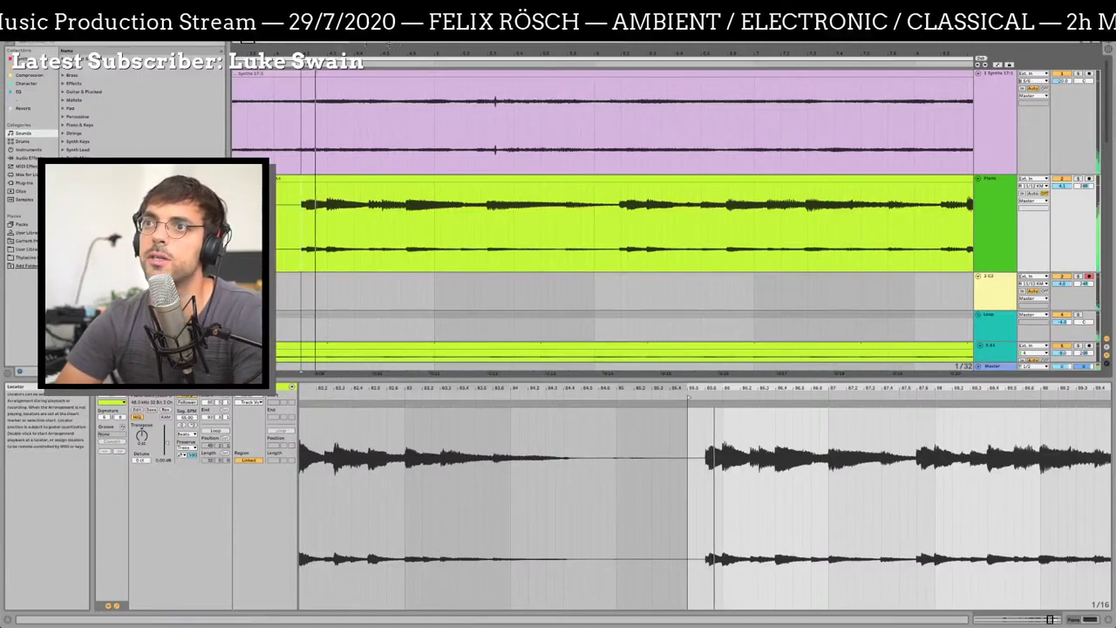
scroll(310, 72, "down", 5)
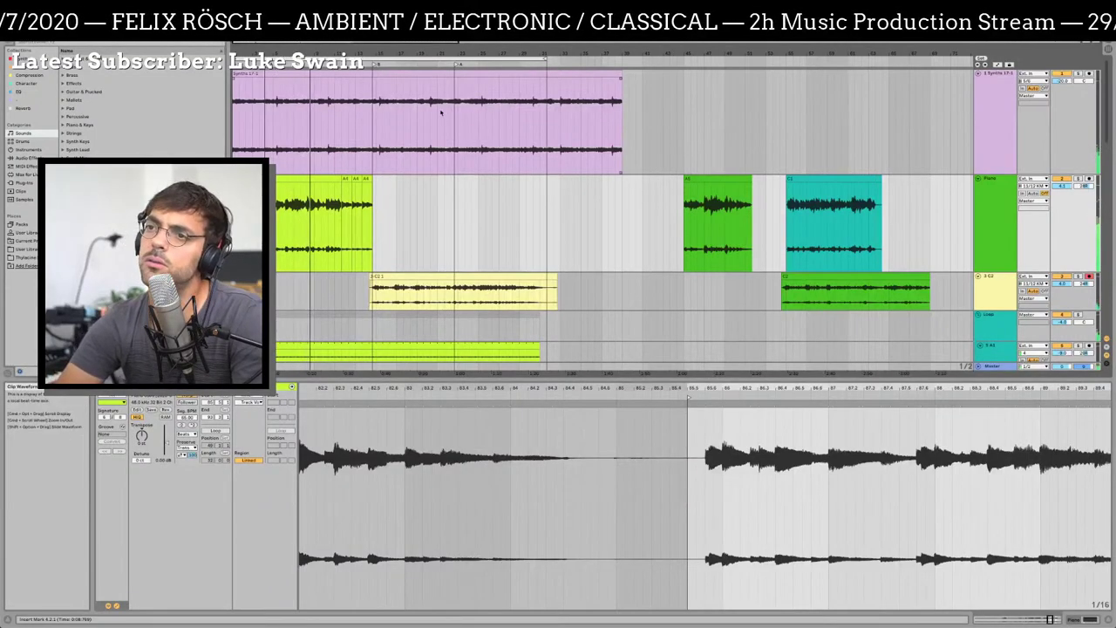
left_click_drag(380, 61, 375, 64)
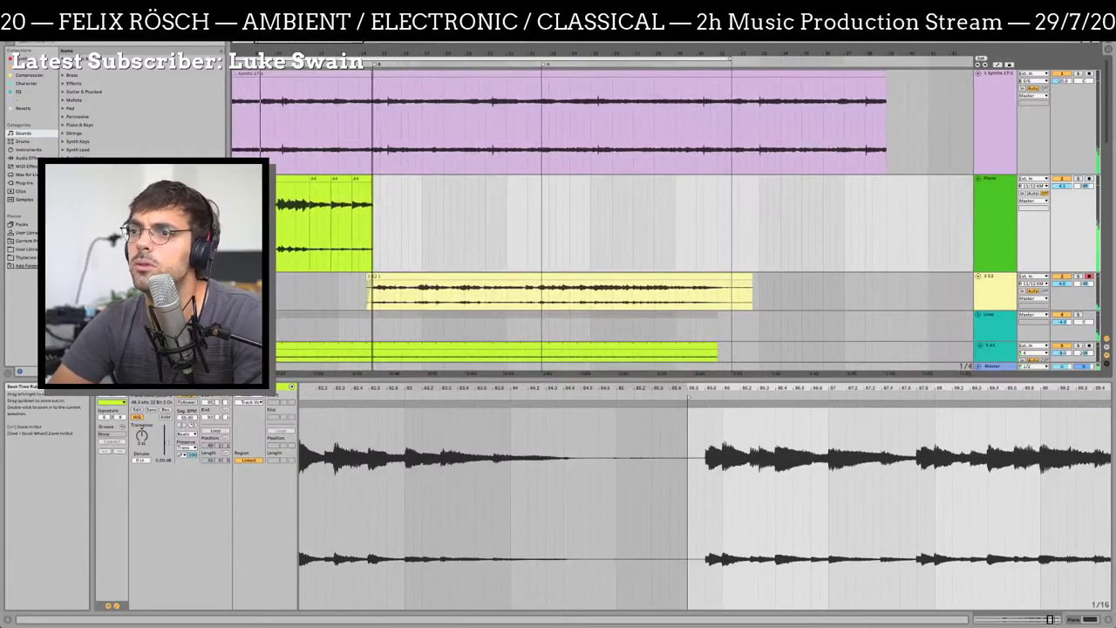
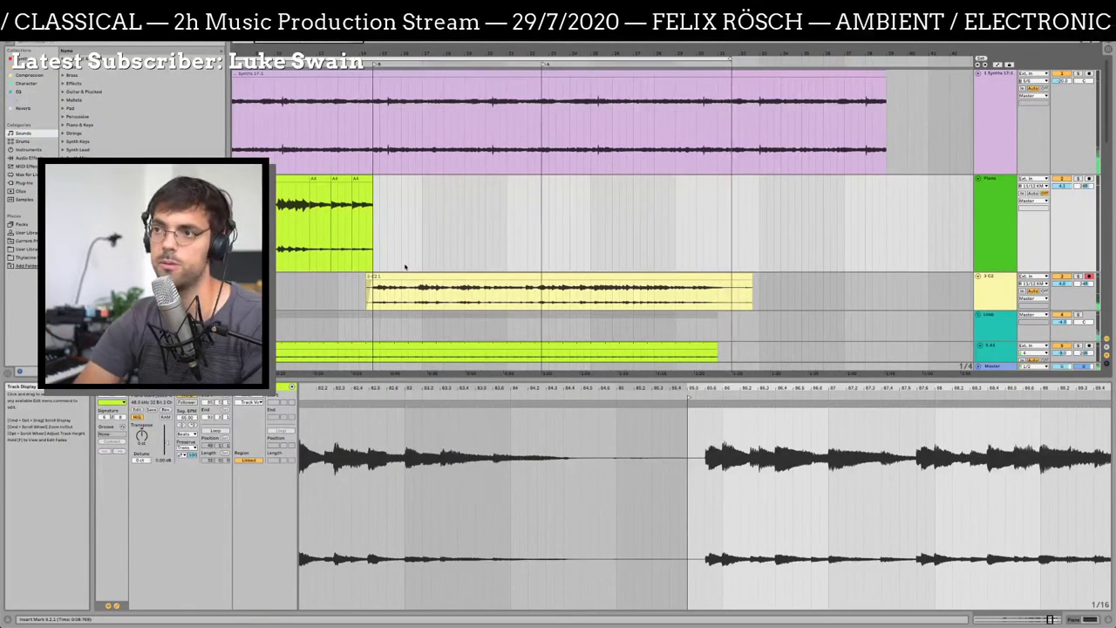
scroll(557, 260, "down", 2)
left_click(992, 244)
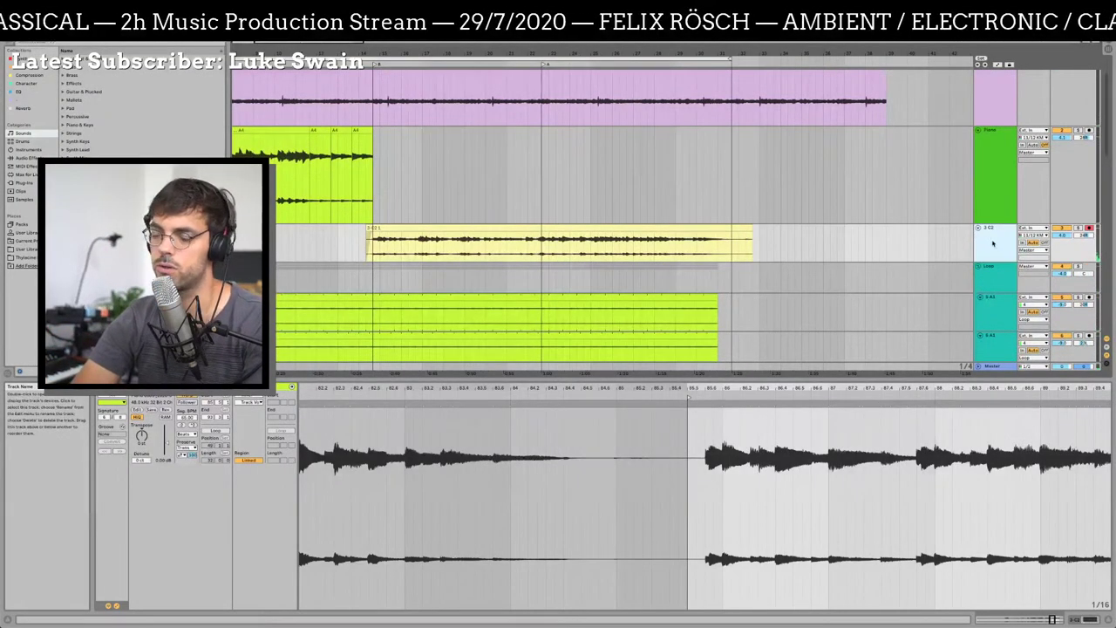
key("ctrl+shift+t")
key("ctrl+t")
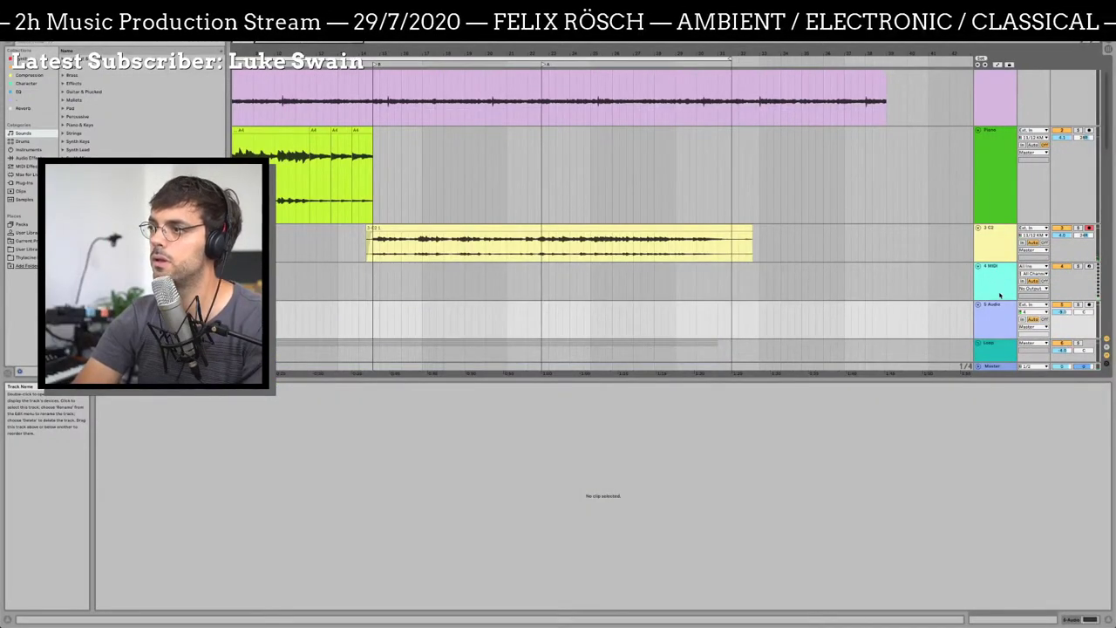
key("Delete")
left_click(994, 271)
key("Delete")
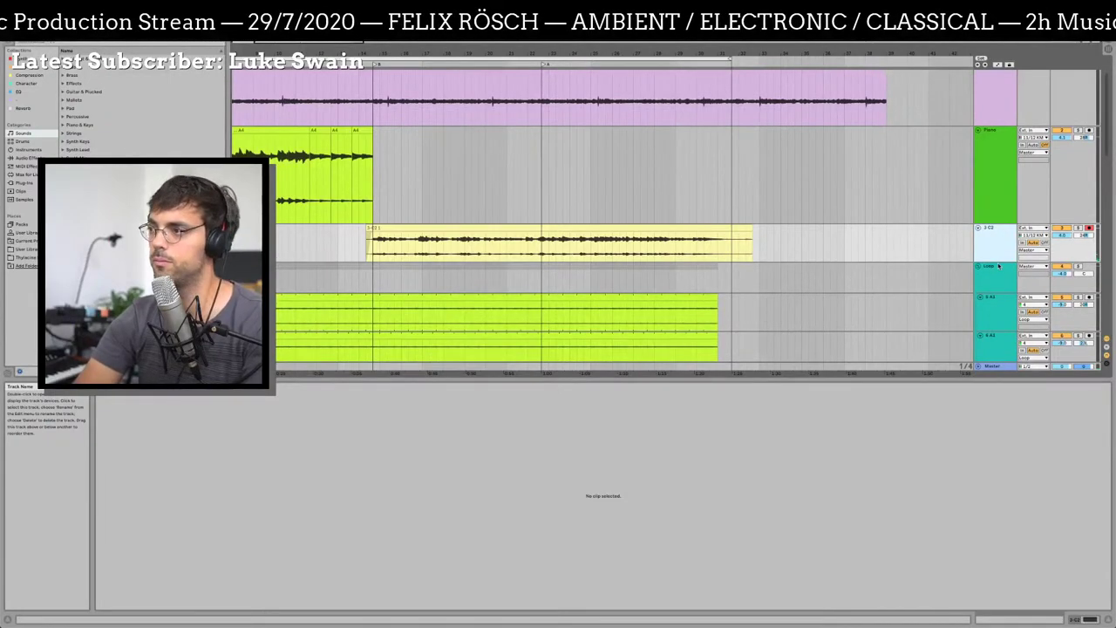
Add an audio track named REV2 below the C2 track, set its input to channels 9/10 and arm it
key("ctrl+t")
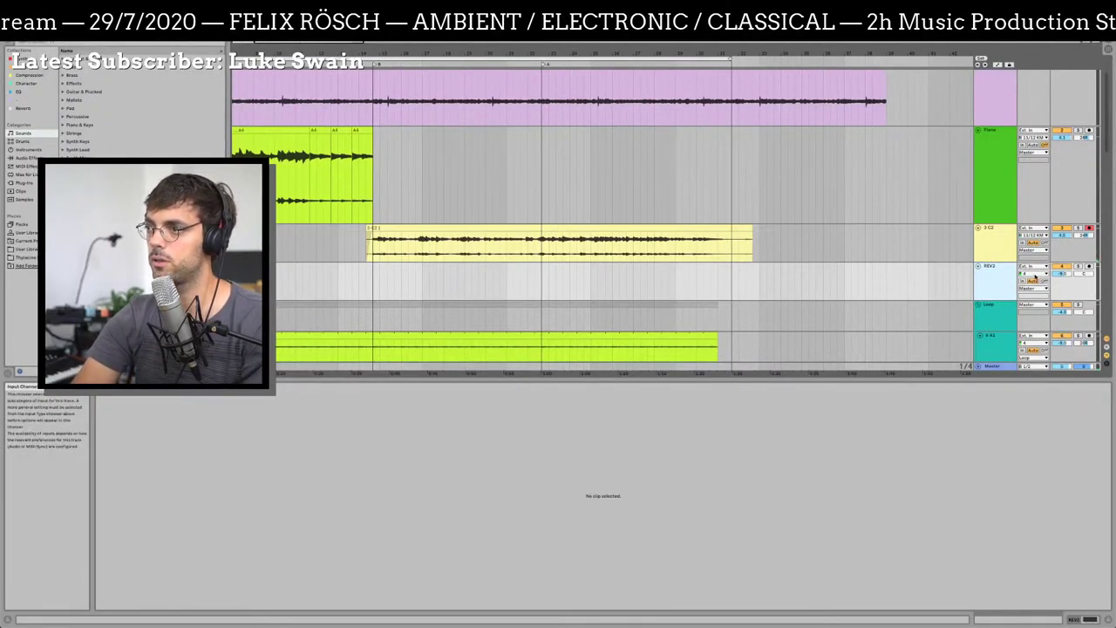
left_click(1035, 273)
left_click(1040, 311)
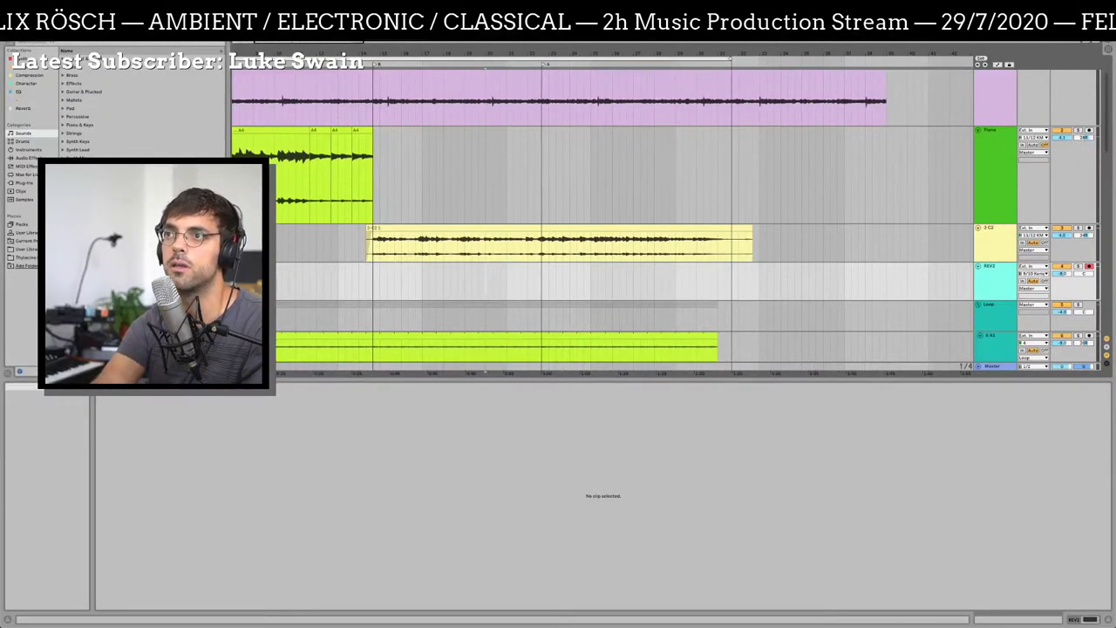
Record a synth take on the REV2 track from 20.1.1 to about bar 31
key("F9")
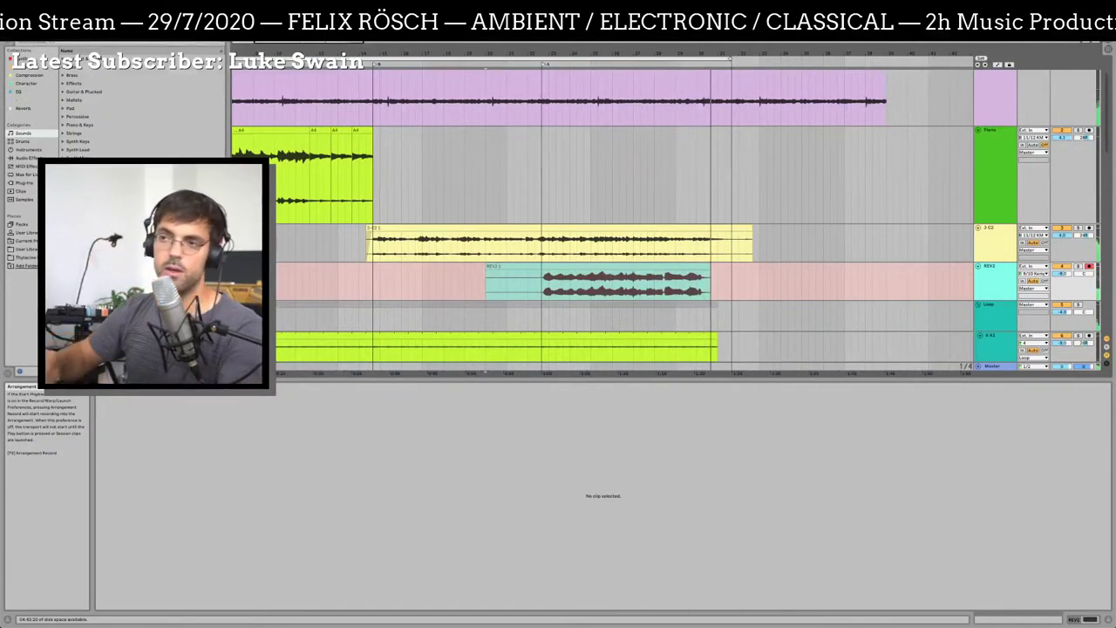
key("space")
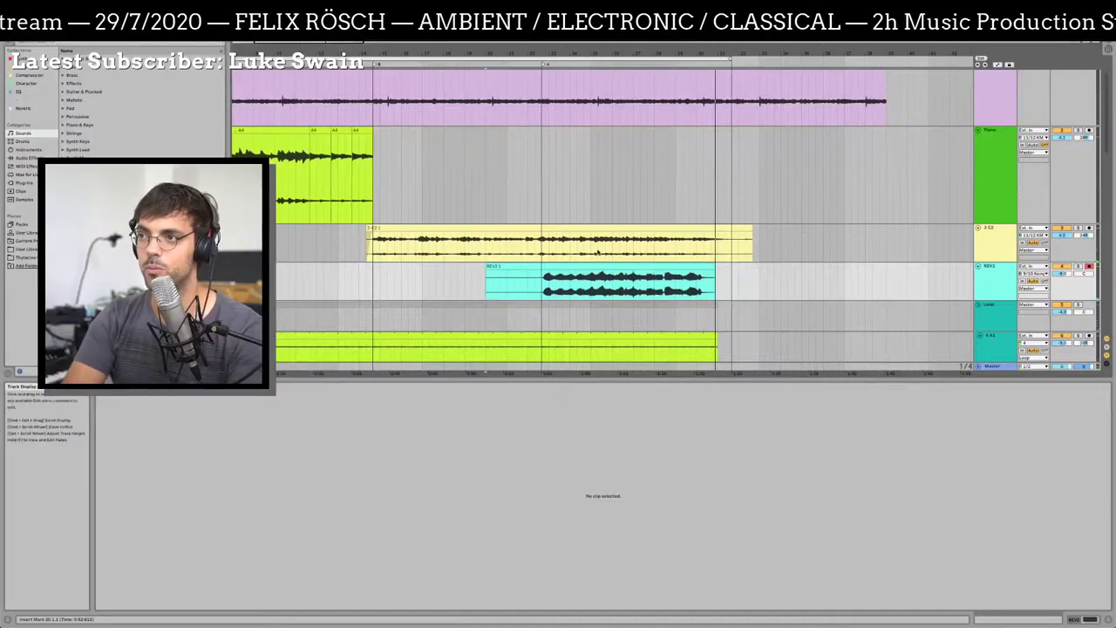
left_click(591, 265)
scroll(591, 268, "right", 15)
left_click(592, 270)
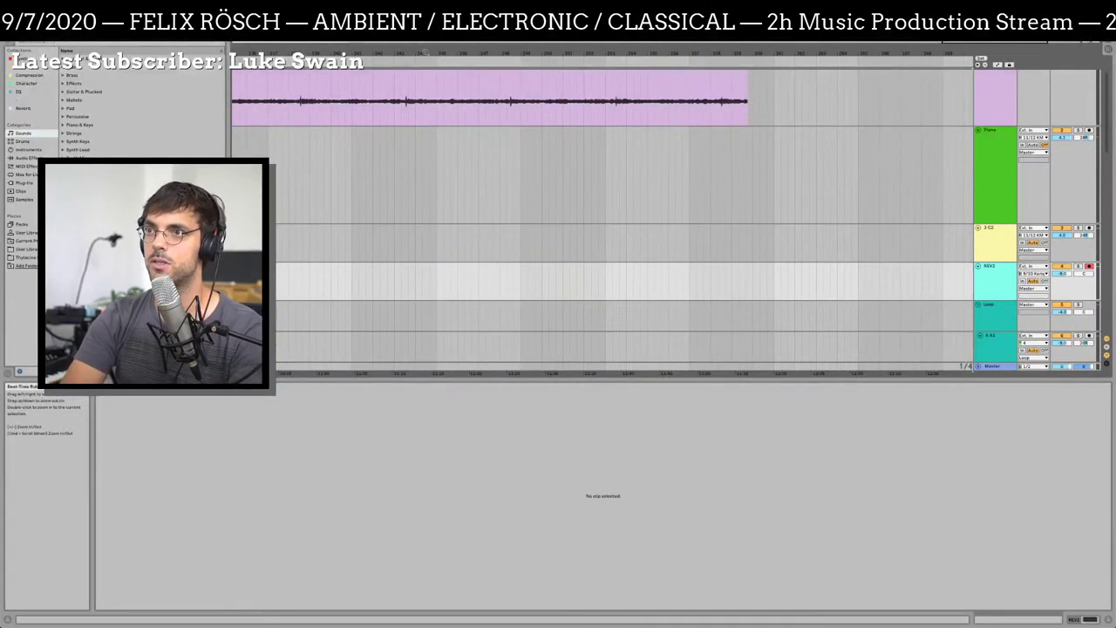
scroll(734, 193, "left", 15)
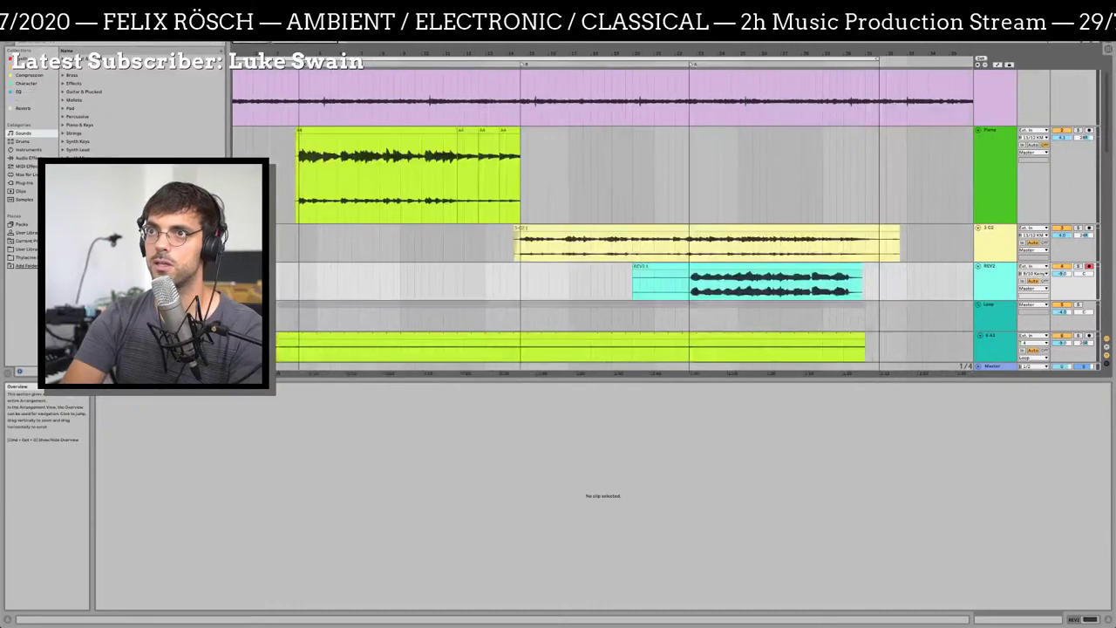
Delete the recorded take from the REV2 track and audition the C2 take from about bar 22
left_click(704, 273)
key("Delete")
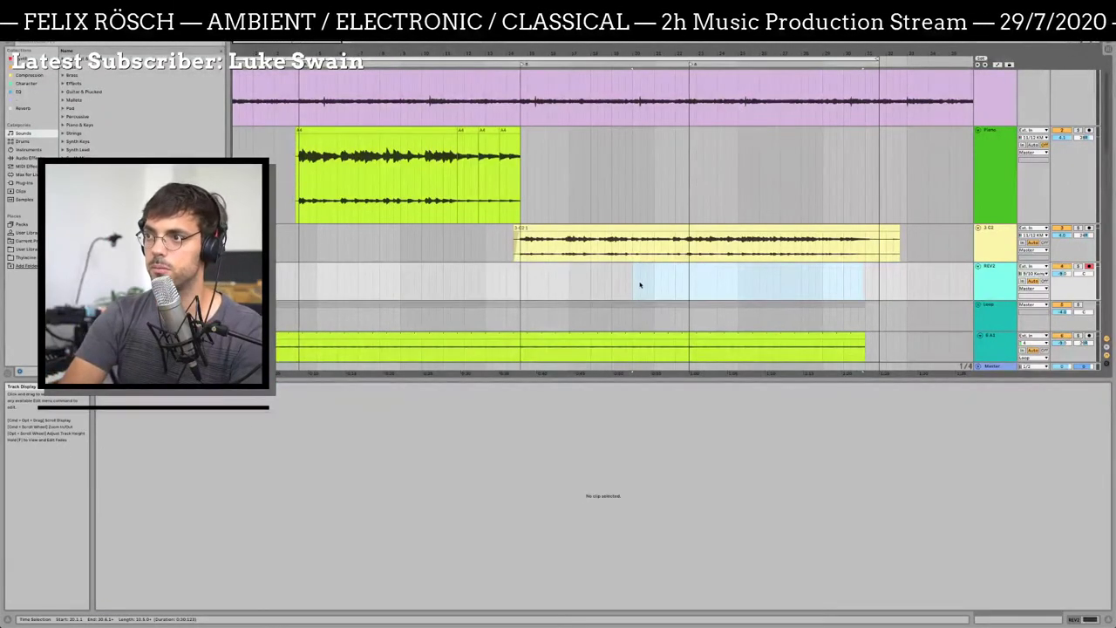
left_click(669, 268)
scroll(624, 218, "right", 10)
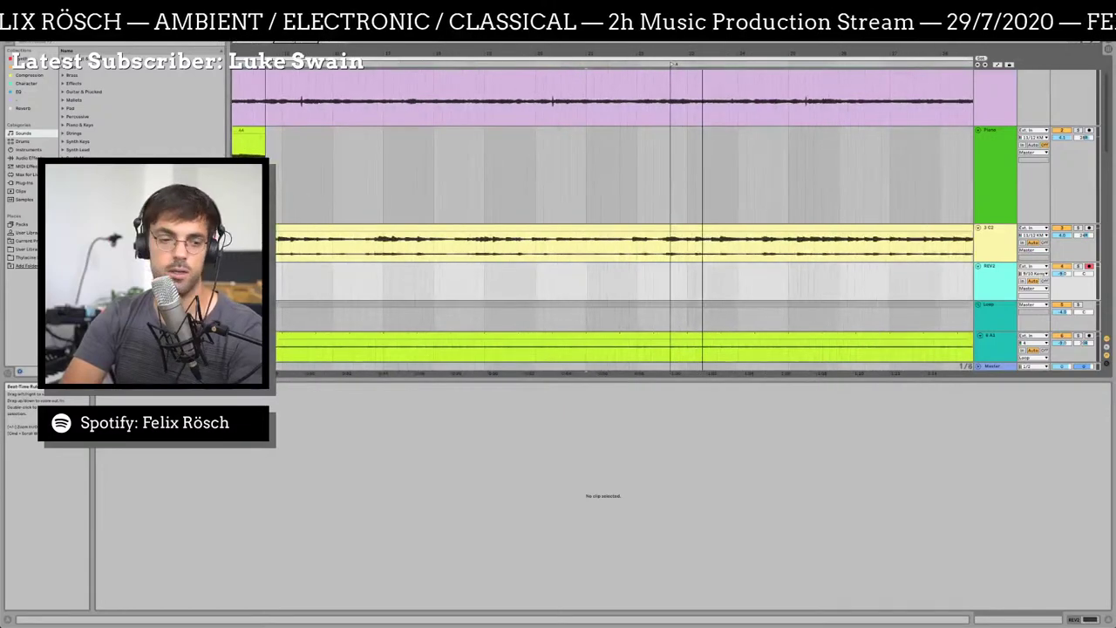
scroll(369, 81, "up", 3)
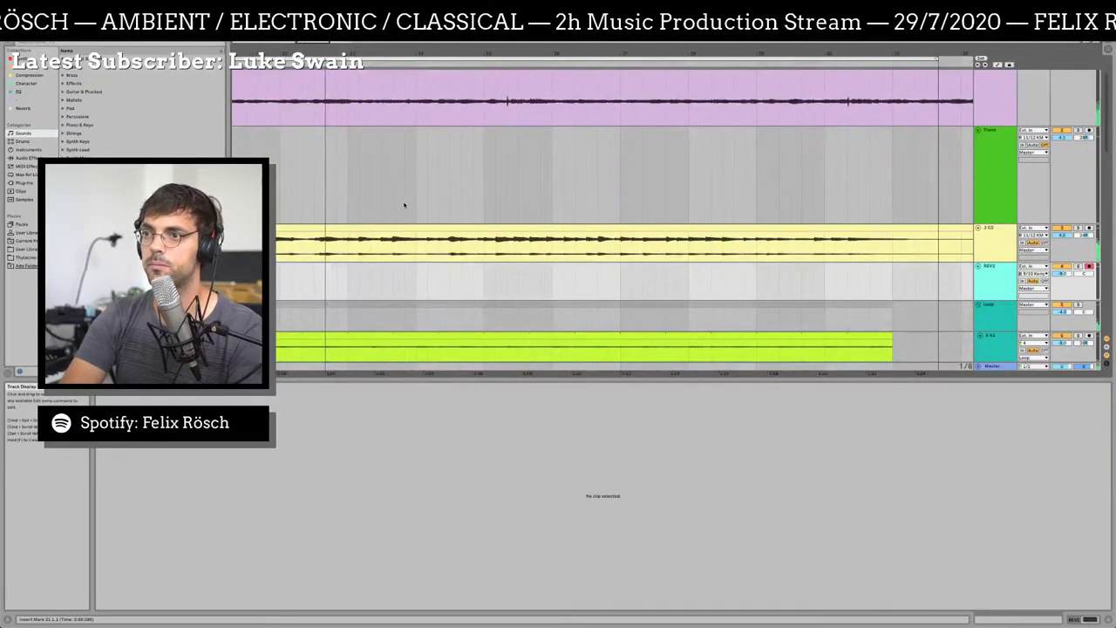
key("space")
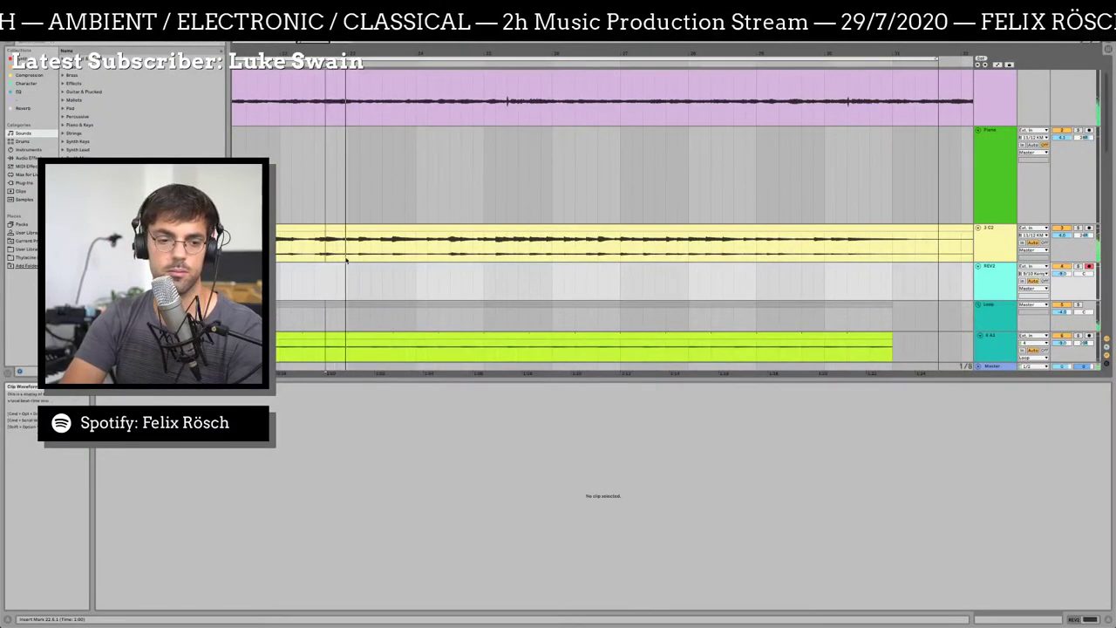
Record a fresh synth take on the REV2 track from 21.1.1 to about bar 31
scroll(451, 115, "down", 5)
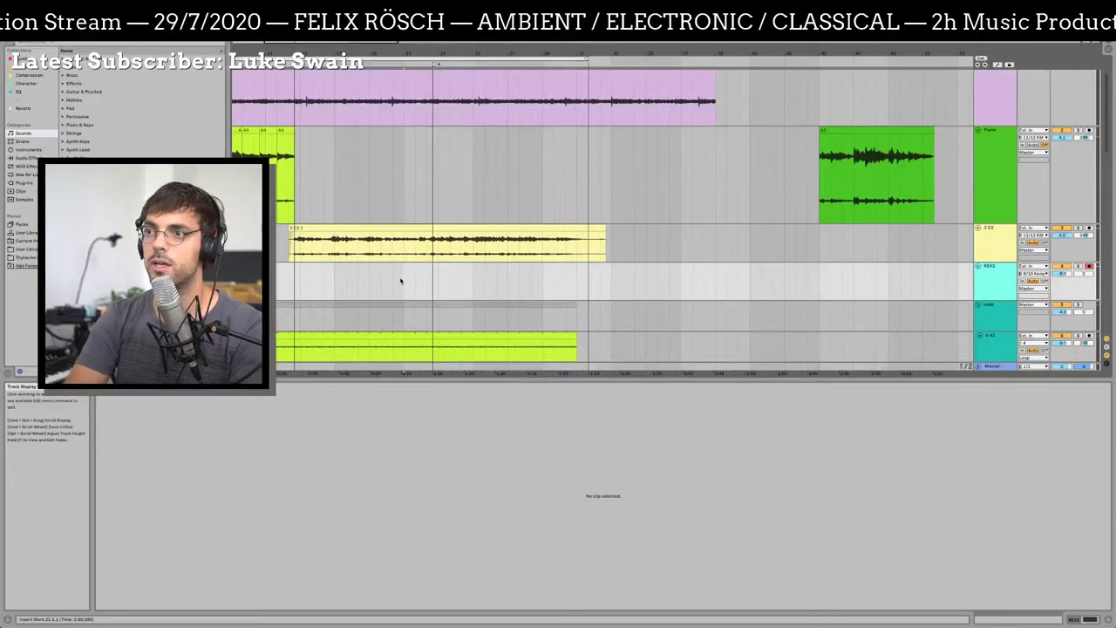
key("F9")
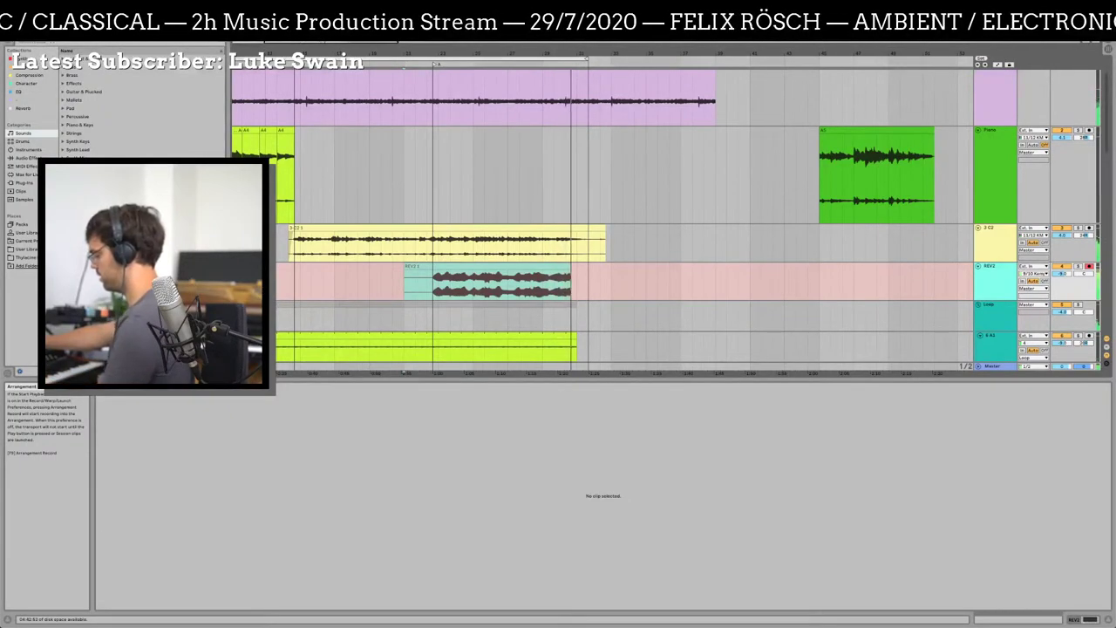
key("F9")
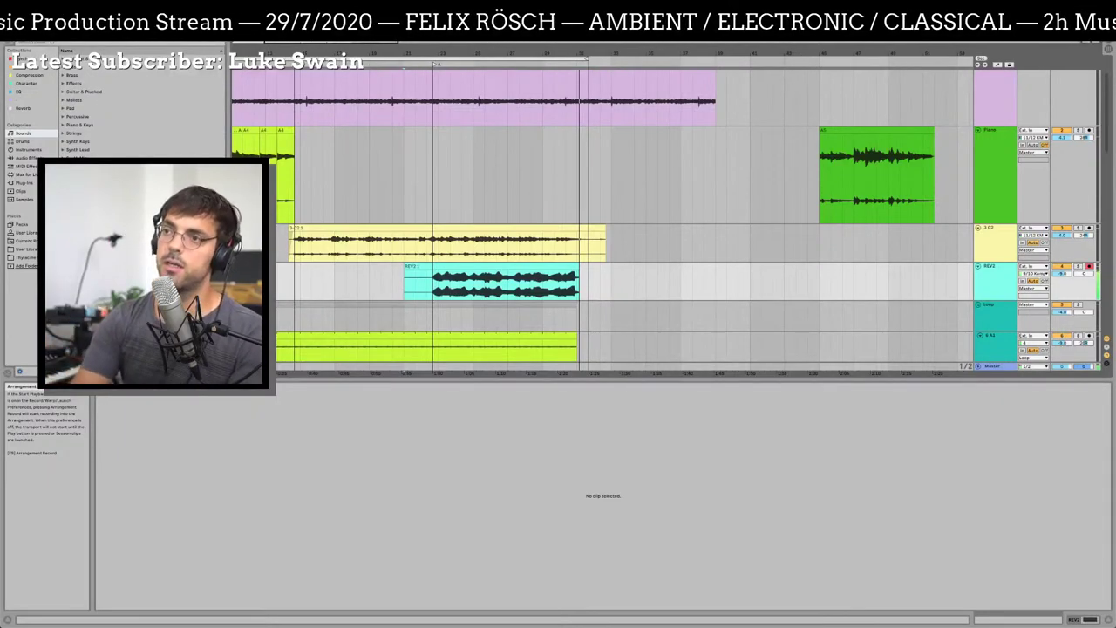
Try further REV2 takes over the existing one from 21.1.1, stopping and restarting the aborted passes
left_click(478, 275)
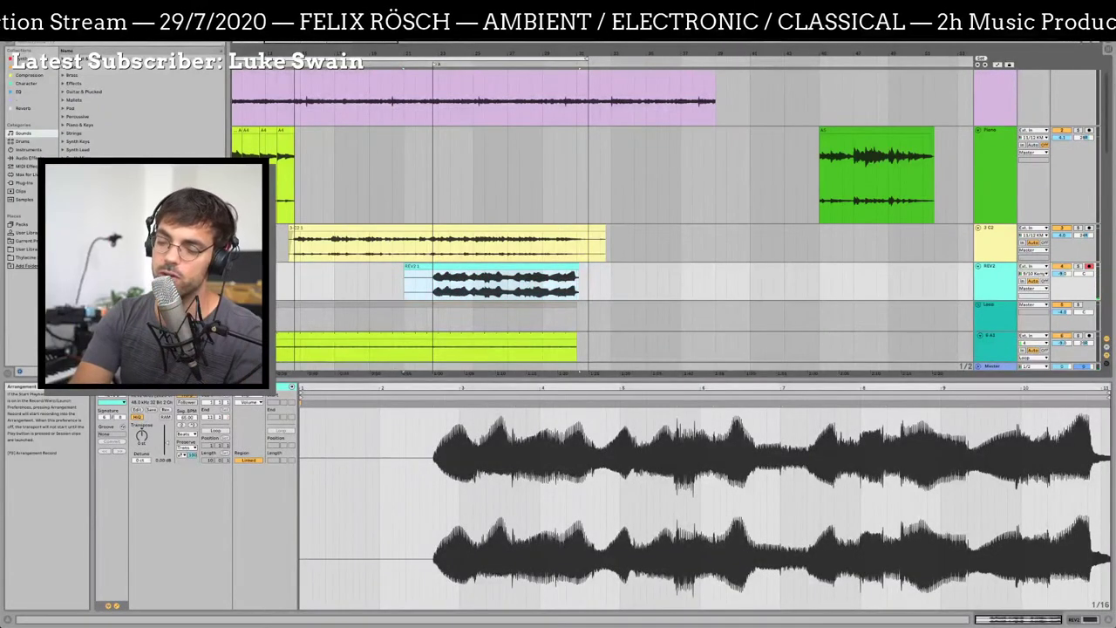
key("F9")
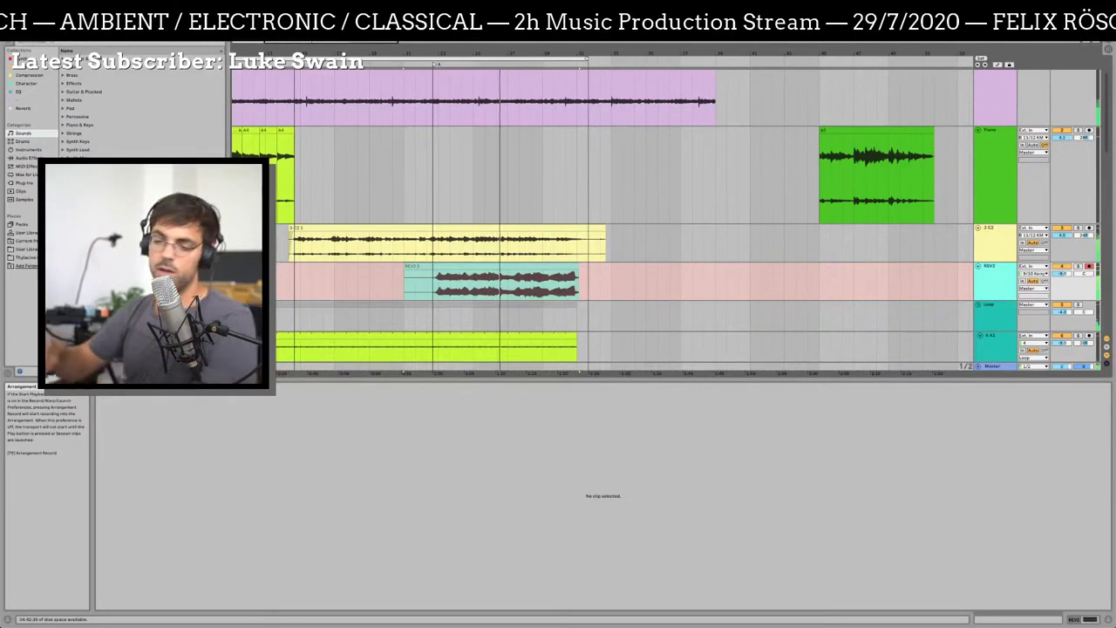
key("space")
key("space")
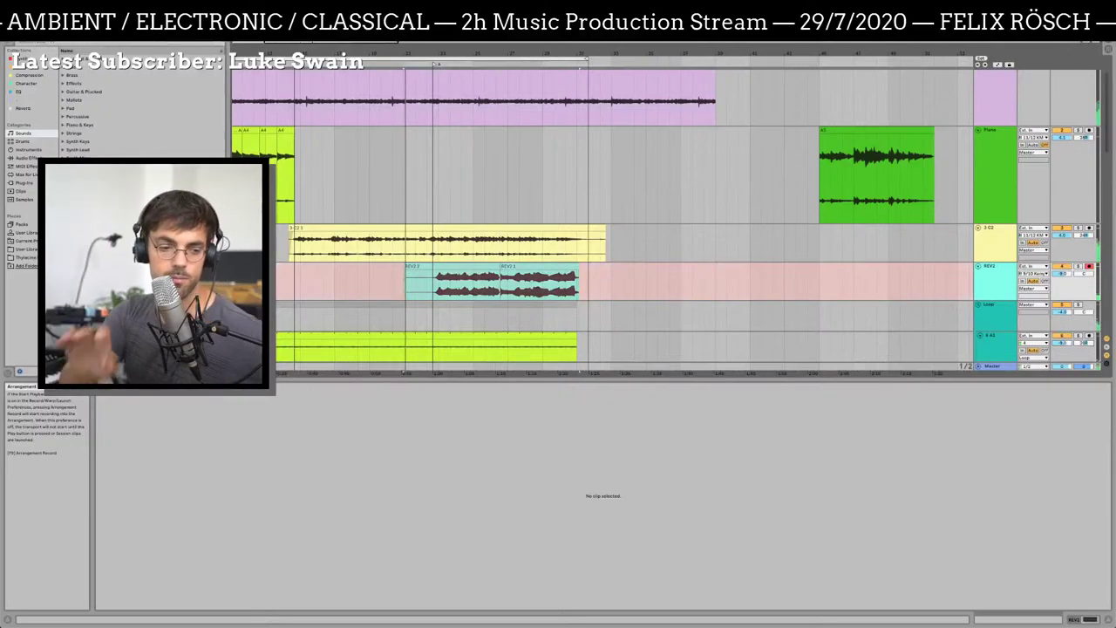
key("space")
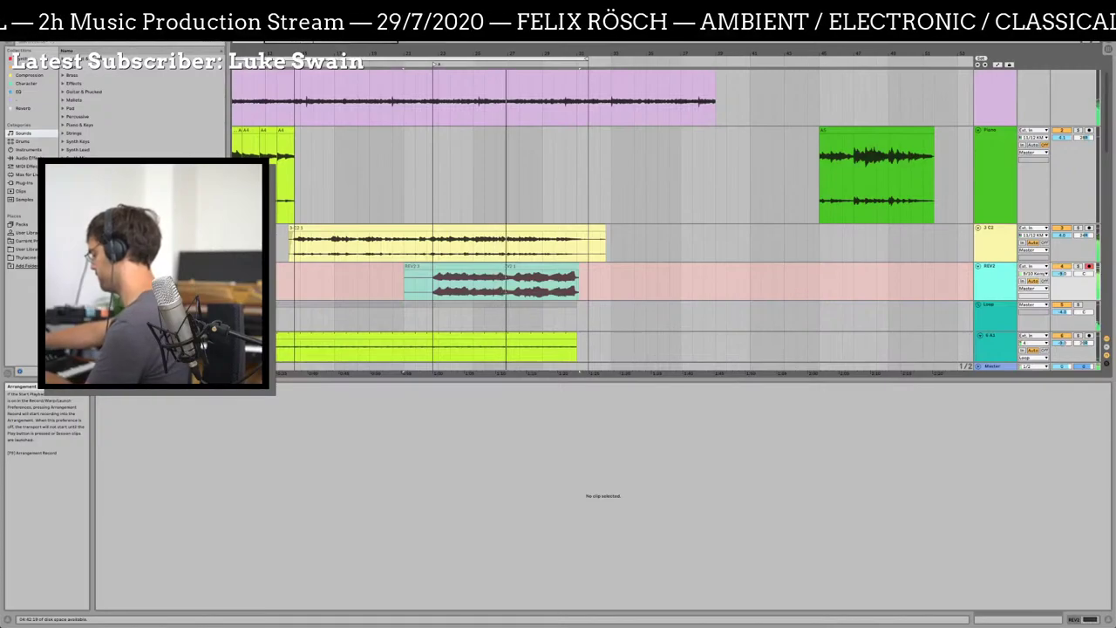
key("space")
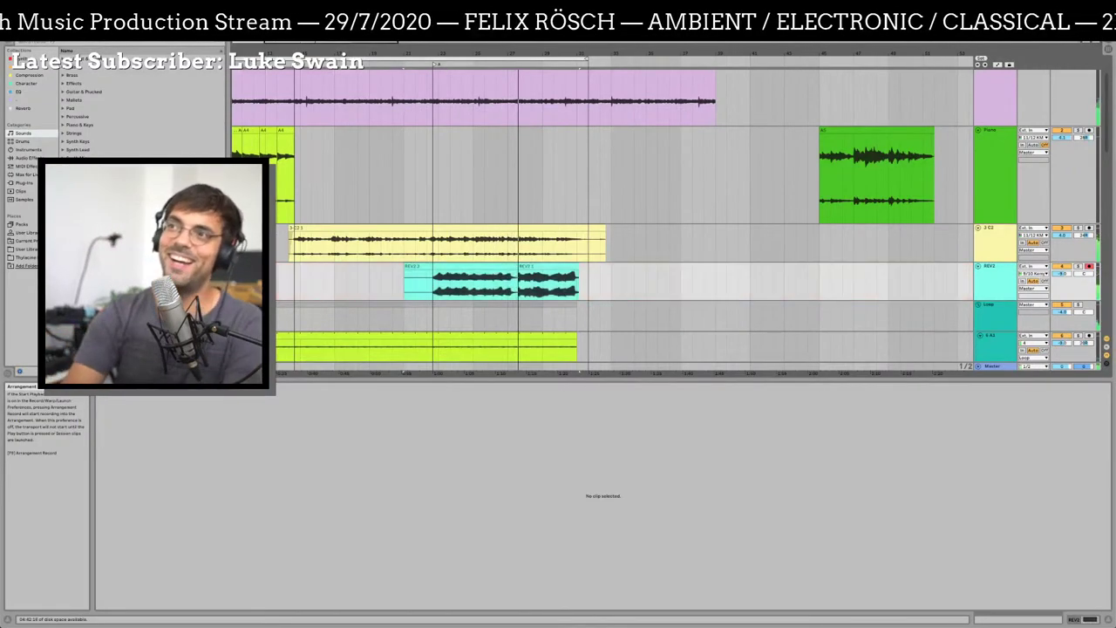
key("space")
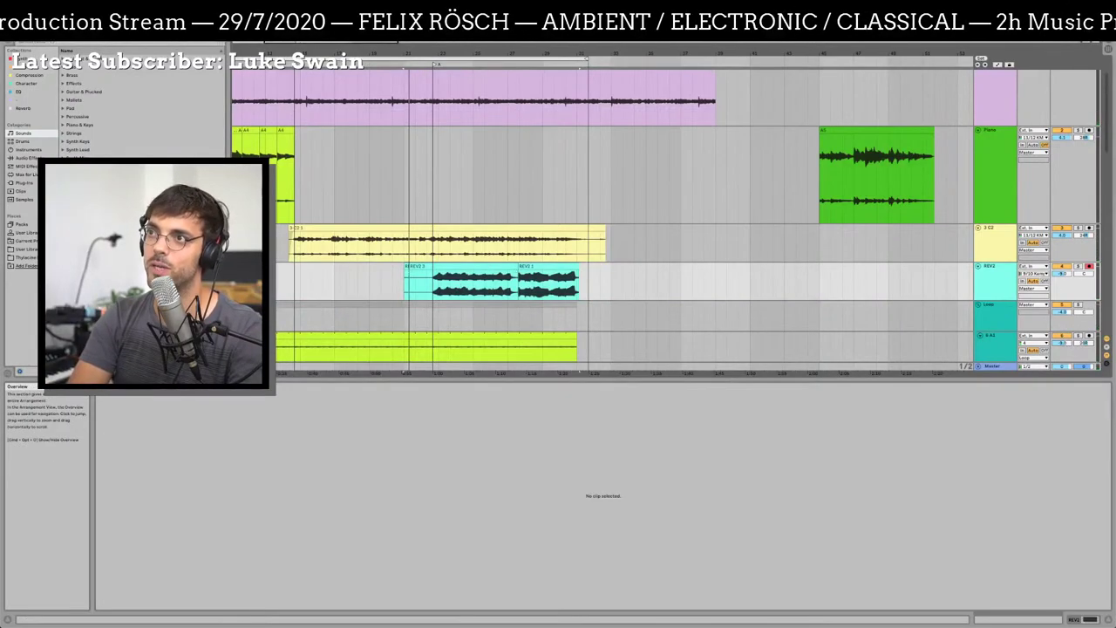
Record another REV2 take from 21.1.1 to about bar 30 and delete everything on the track after 29.1.1
left_click(366, 17)
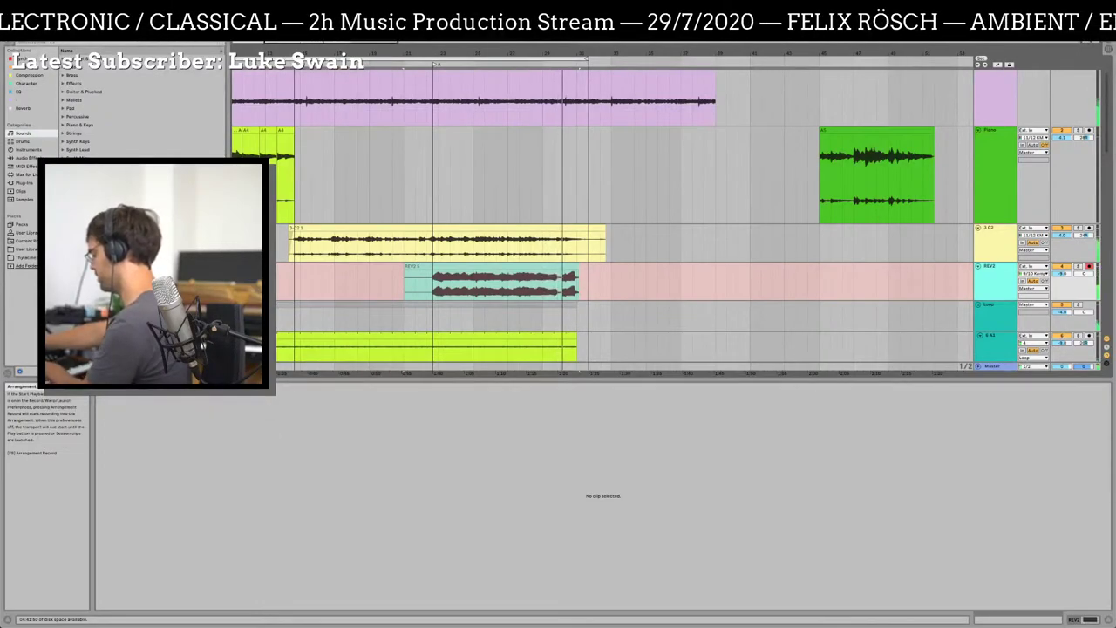
left_click(495, 281)
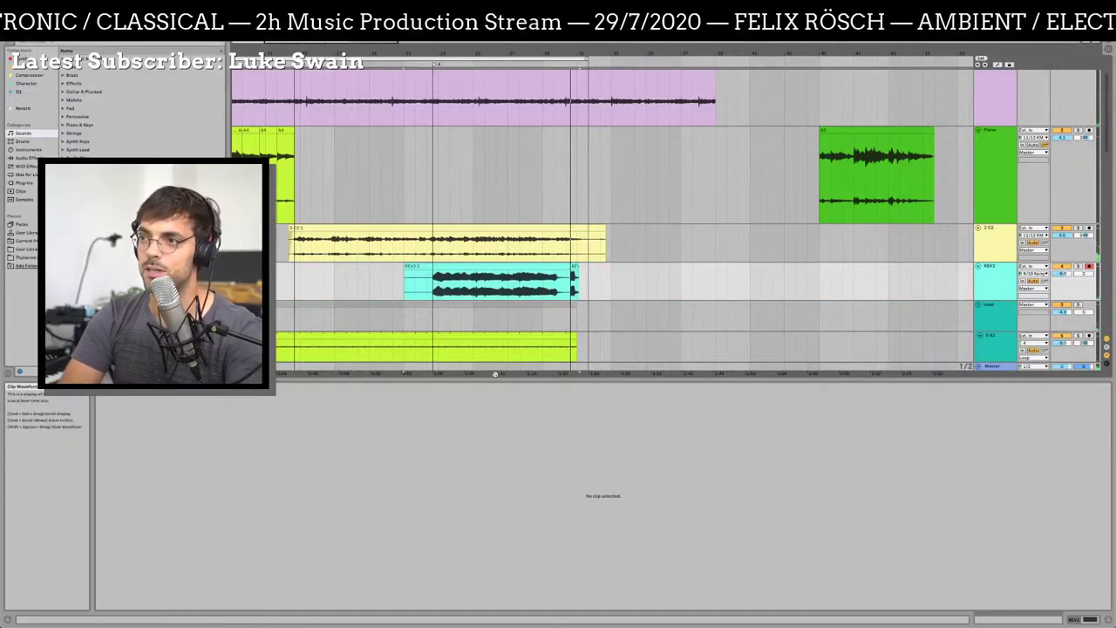
left_click(495, 281)
left_click_drag(627, 288, 545, 292)
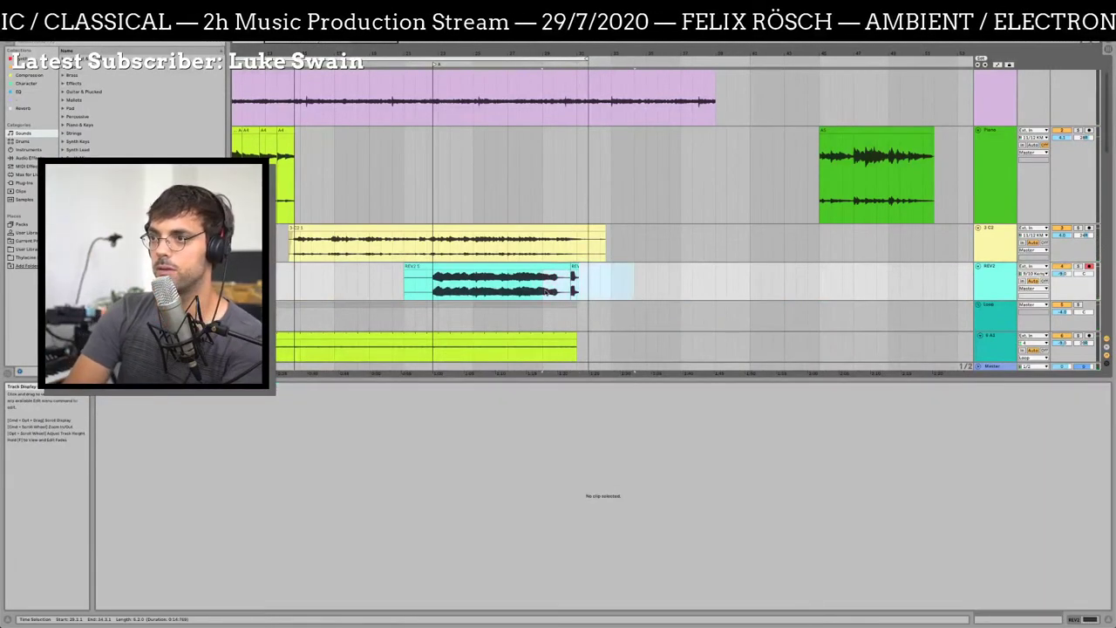
key("Delete")
Record a new ending on the REV2 track from 27.1.1 to about bar 31
left_click(534, 288)
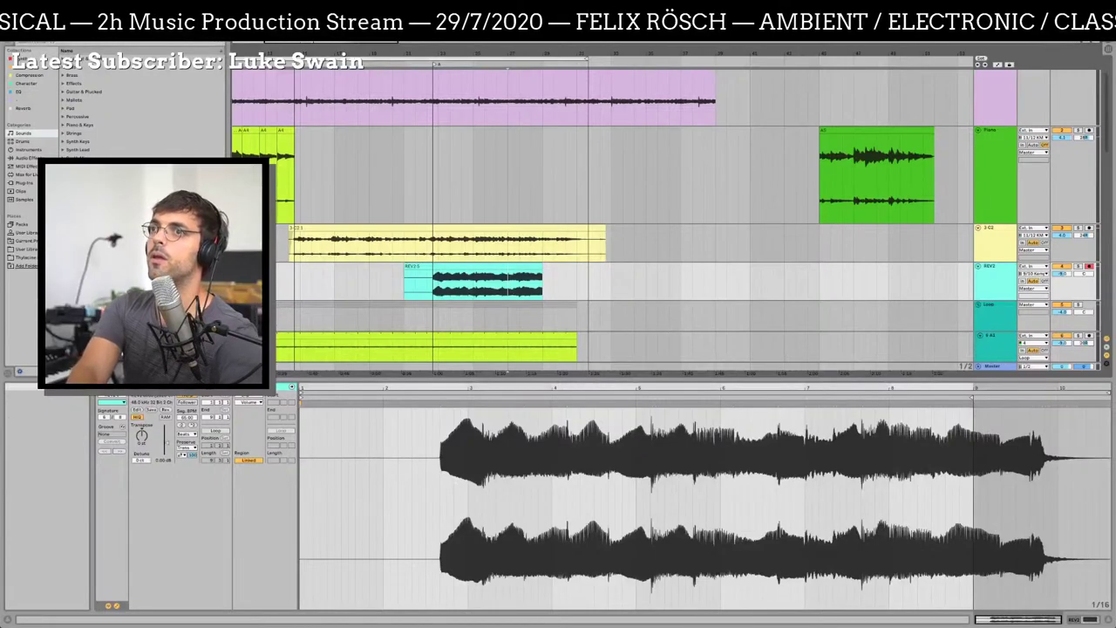
key("F9")
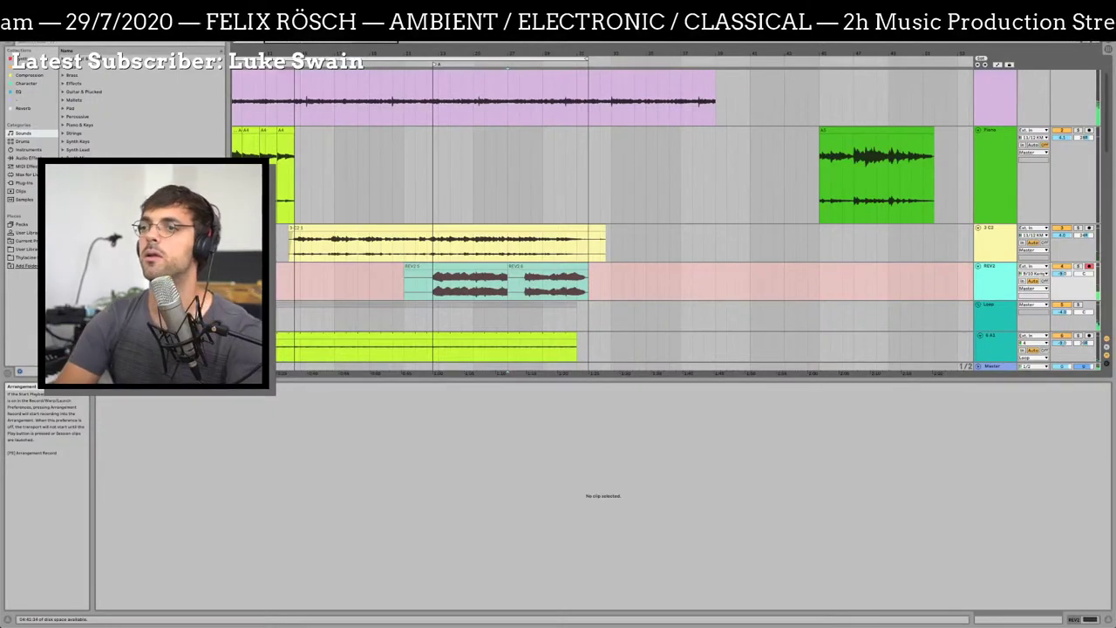
left_click(493, 283)
Extend the first REV2 clip over the second one to 29.1.1 and play across the join
left_click(498, 266)
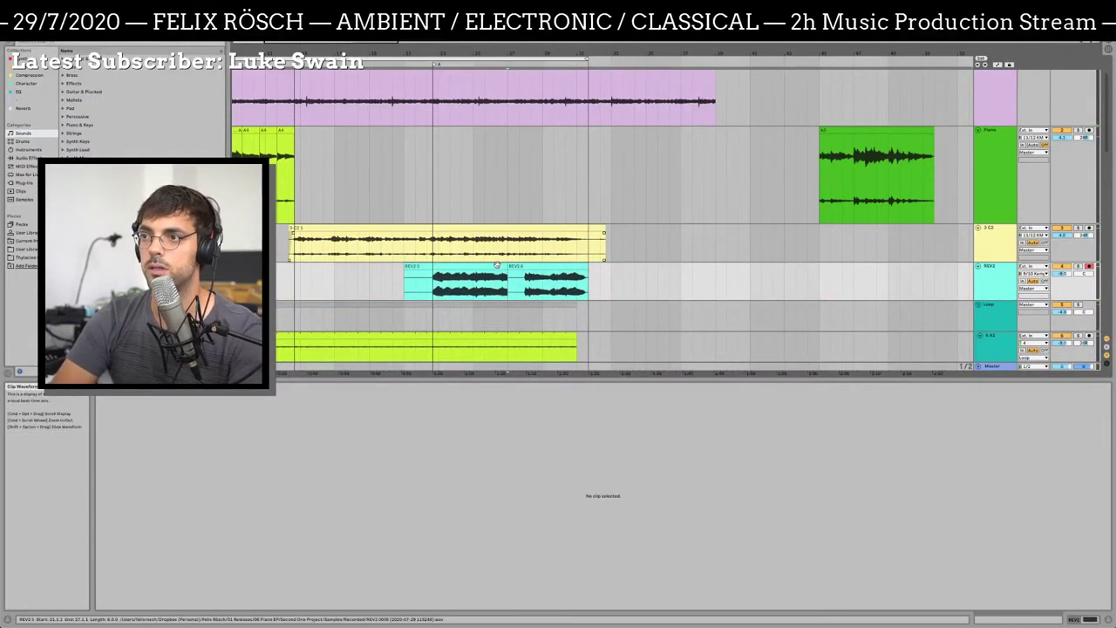
left_click_drag(501, 266, 541, 266)
key("space")
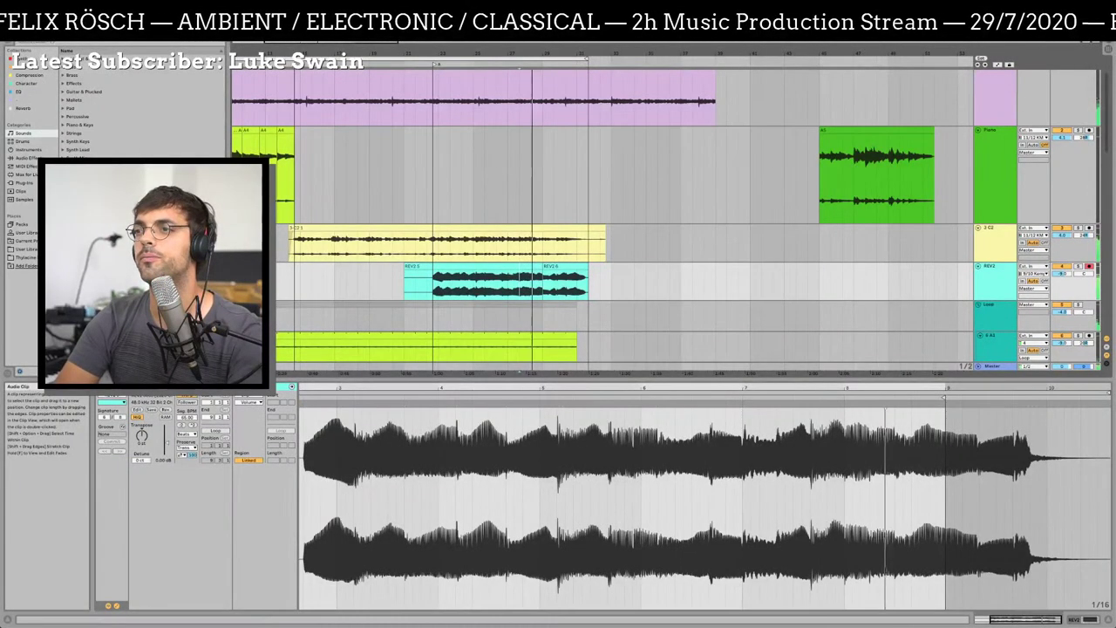
Create a crossfade between the two REV2 clips from 28.6.1 to 29.2.1
left_click_drag(536, 54, 536, 87)
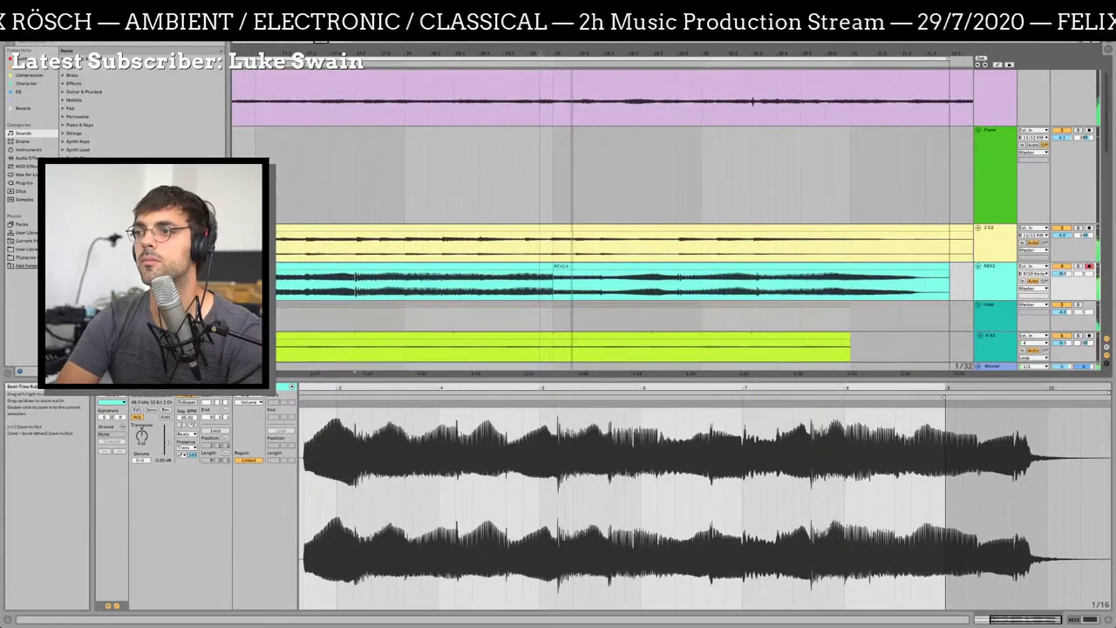
left_click_drag(536, 280, 584, 294)
key("ctrl+e")
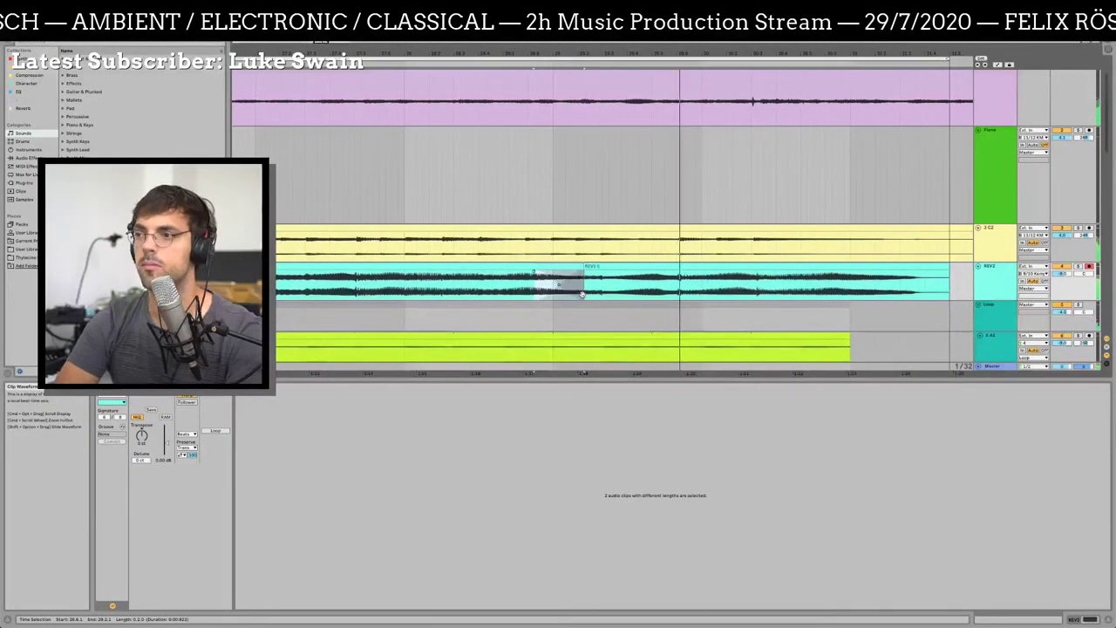
Trim the start of the first REV2 clip to 22.3.1 and fade in its beginning
left_click_drag(631, 53, 631, 28)
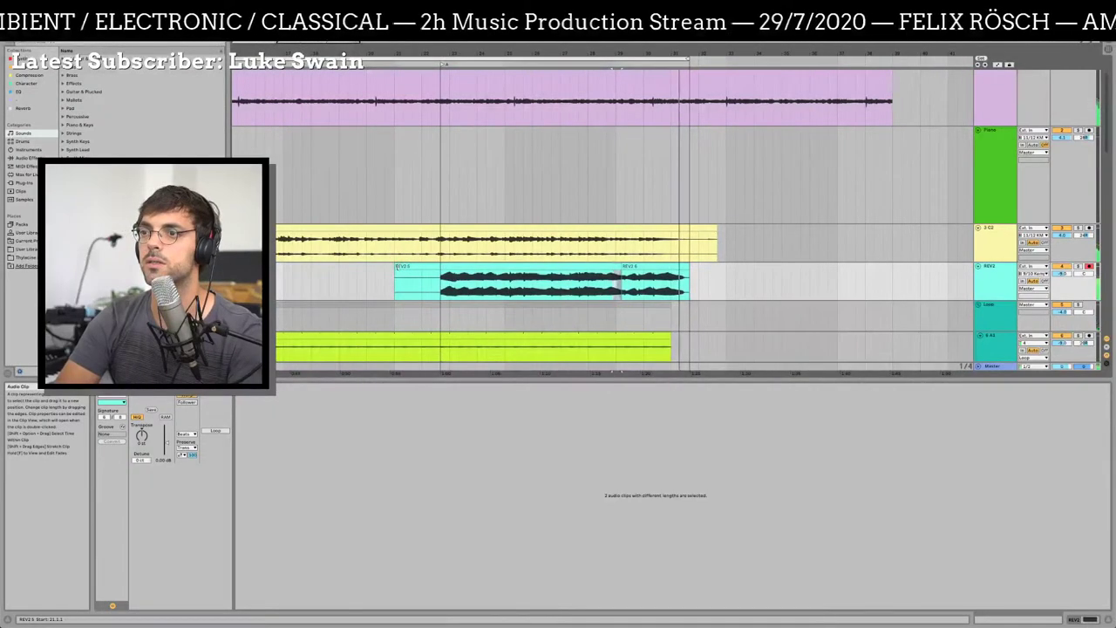
left_click_drag(395, 279, 430, 285)
left_click(430, 285)
left_click(432, 284)
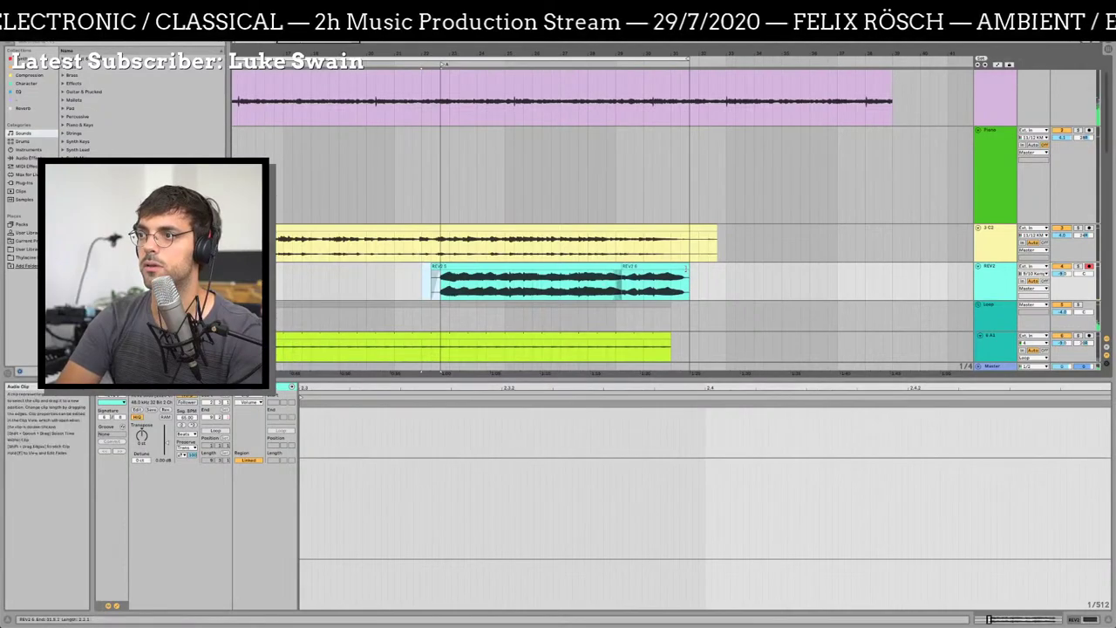
Extend the end of the second REV2 clip slightly and fade it out
left_click_drag(693, 277, 709, 274)
left_click(713, 290)
left_click(567, 281)
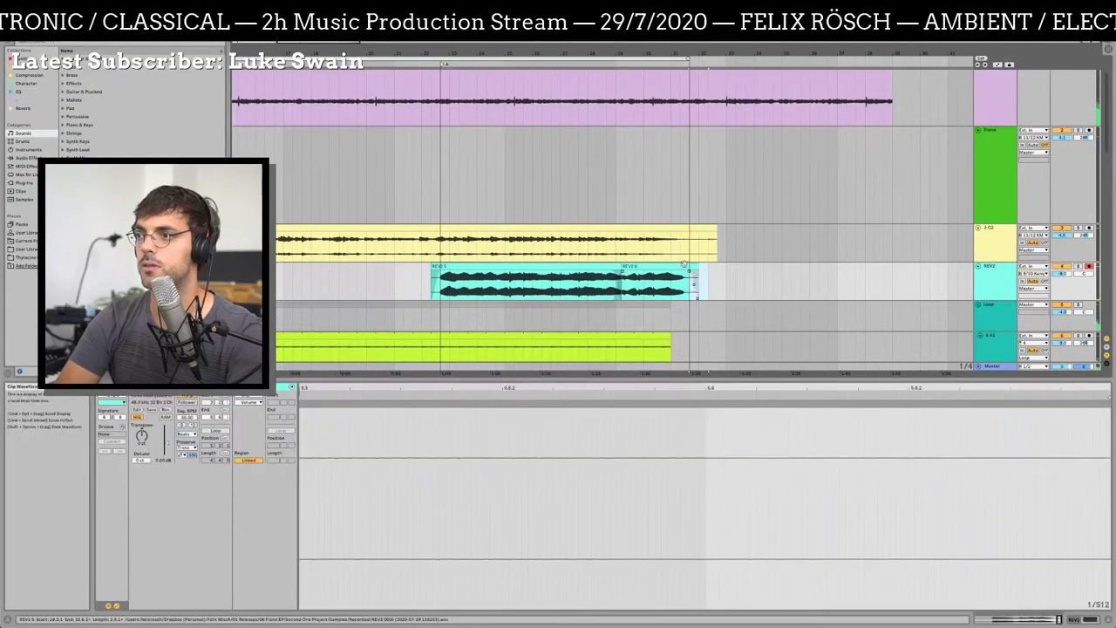
Play the arrangement from 21.3.1 to check how the REV2 layer enters at the locator
left_click(397, 275)
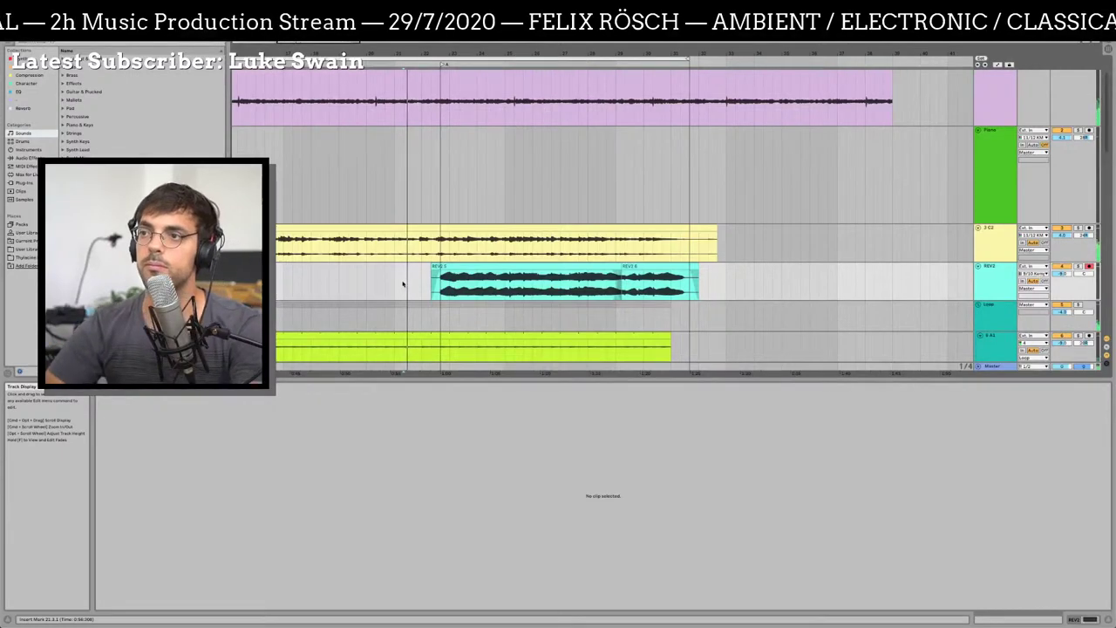
key("space")
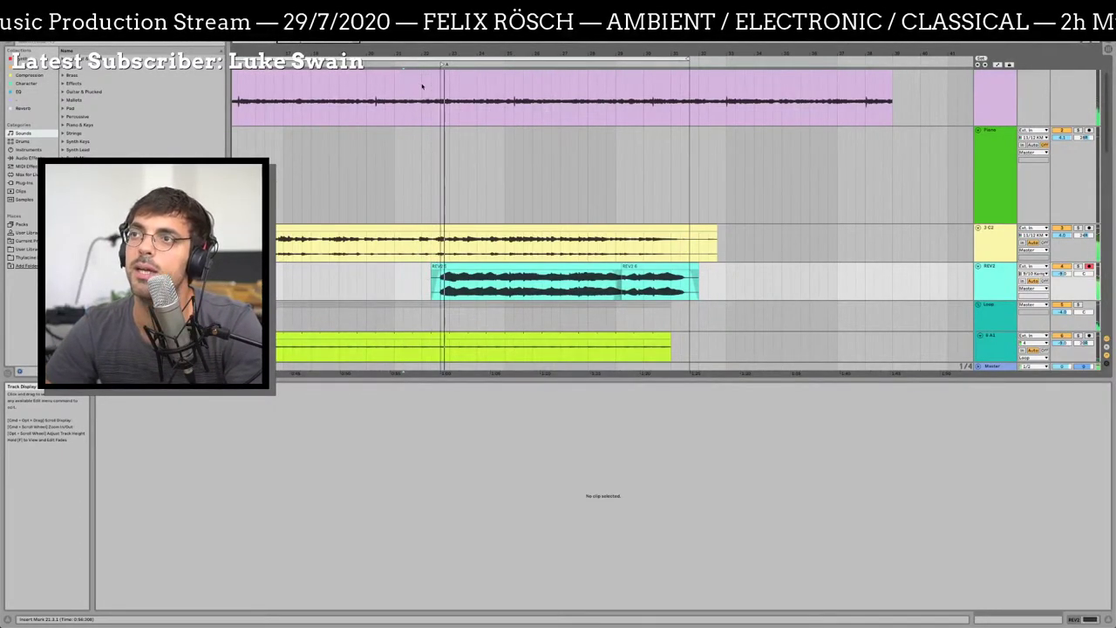
left_click_drag(443, 56, 449, 70)
Examine the C2 take around 22.4.1 and play from 22.3.1 to compare its note onset with the REV2 entry
left_click(363, 227)
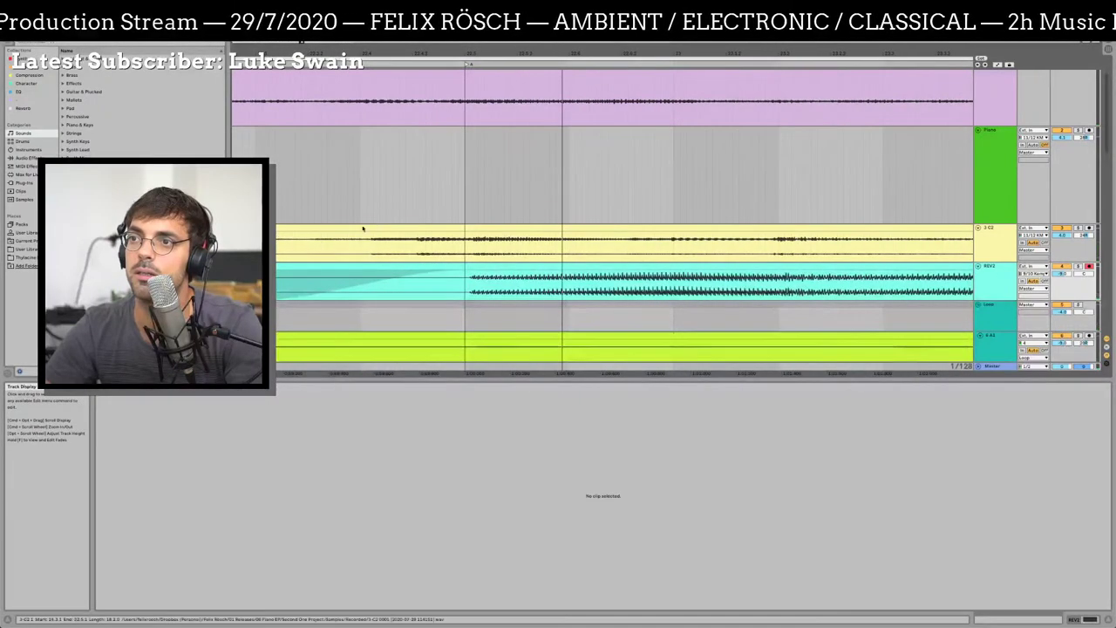
left_click(314, 250)
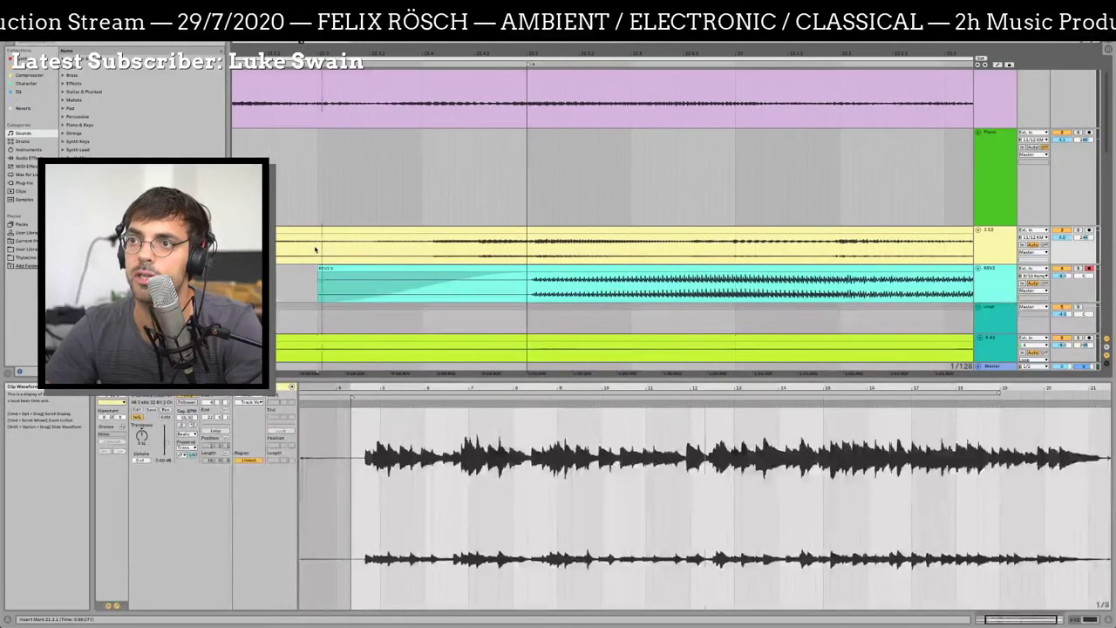
left_click(308, 251)
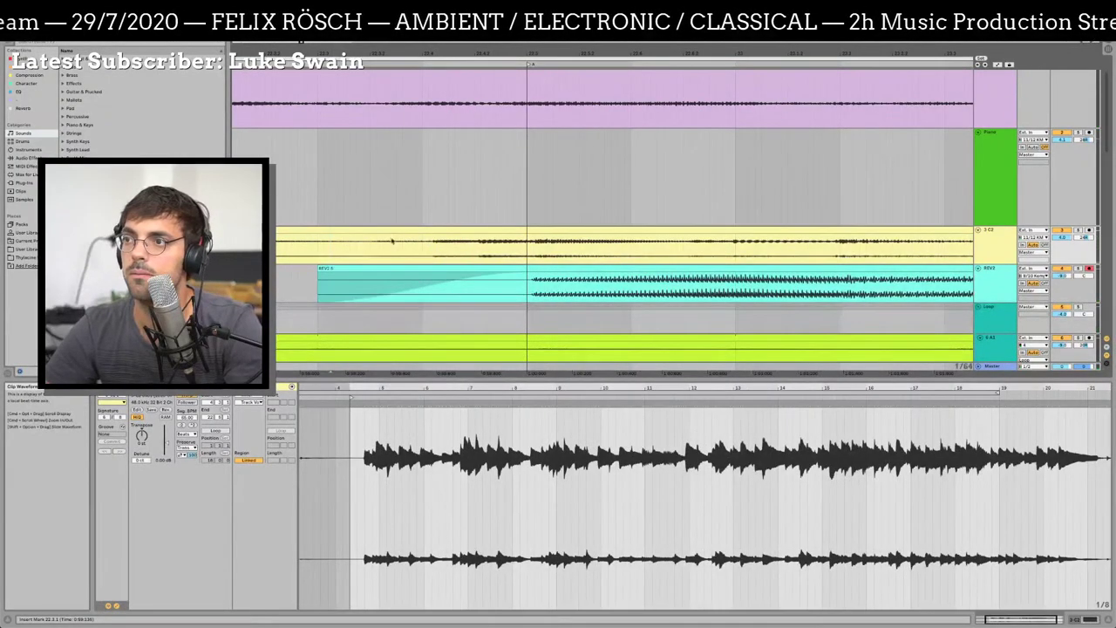
left_click(474, 255)
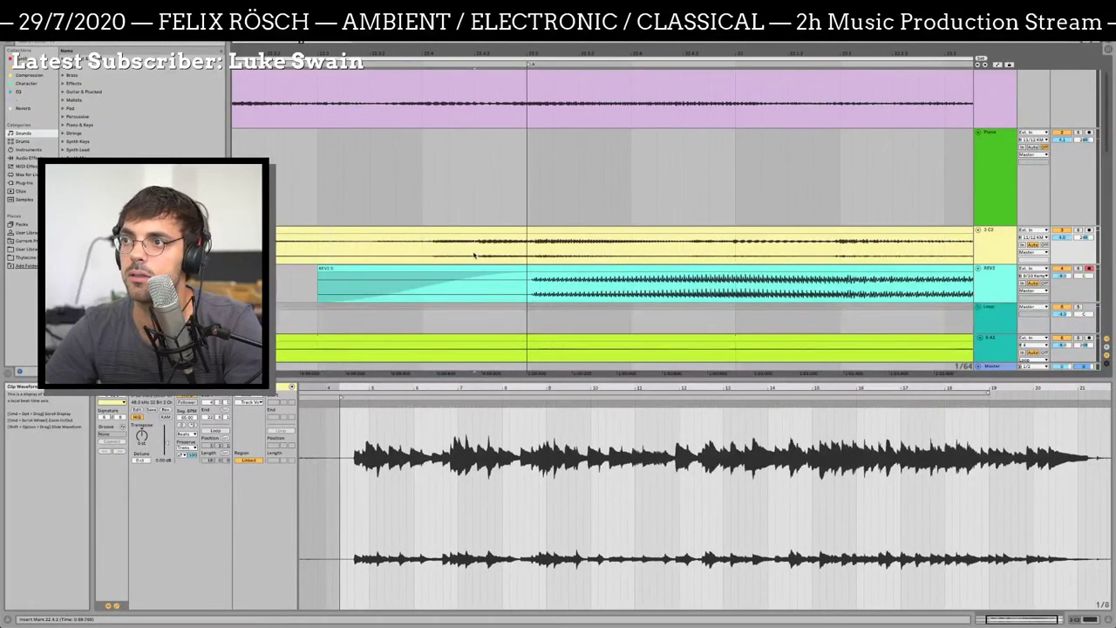
left_click_drag(473, 254, 433, 250)
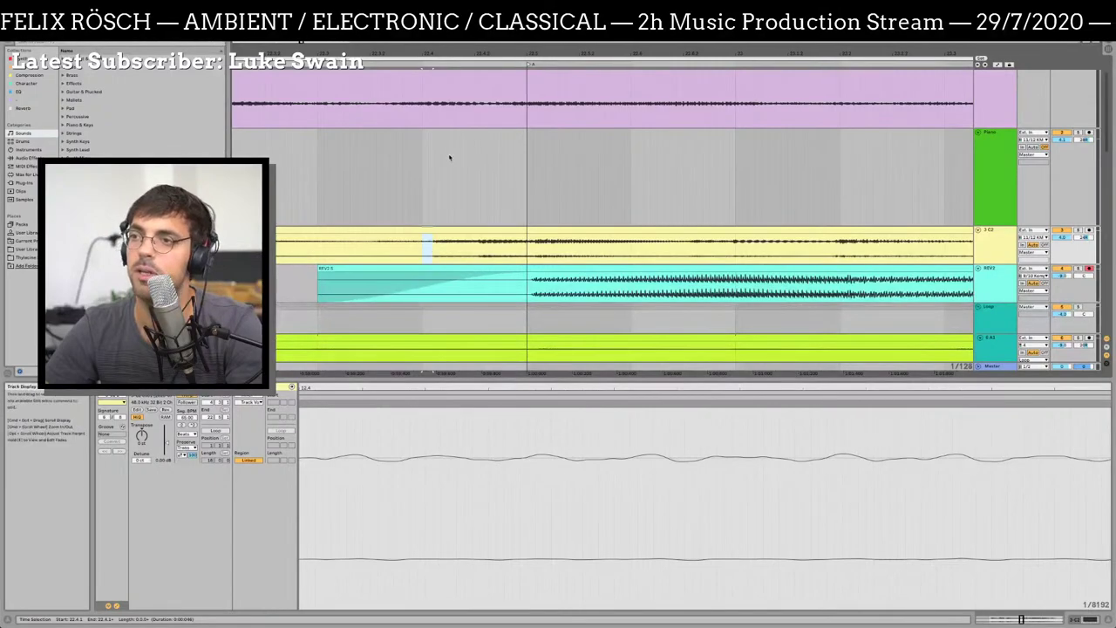
scroll(414, 160, "up", 3)
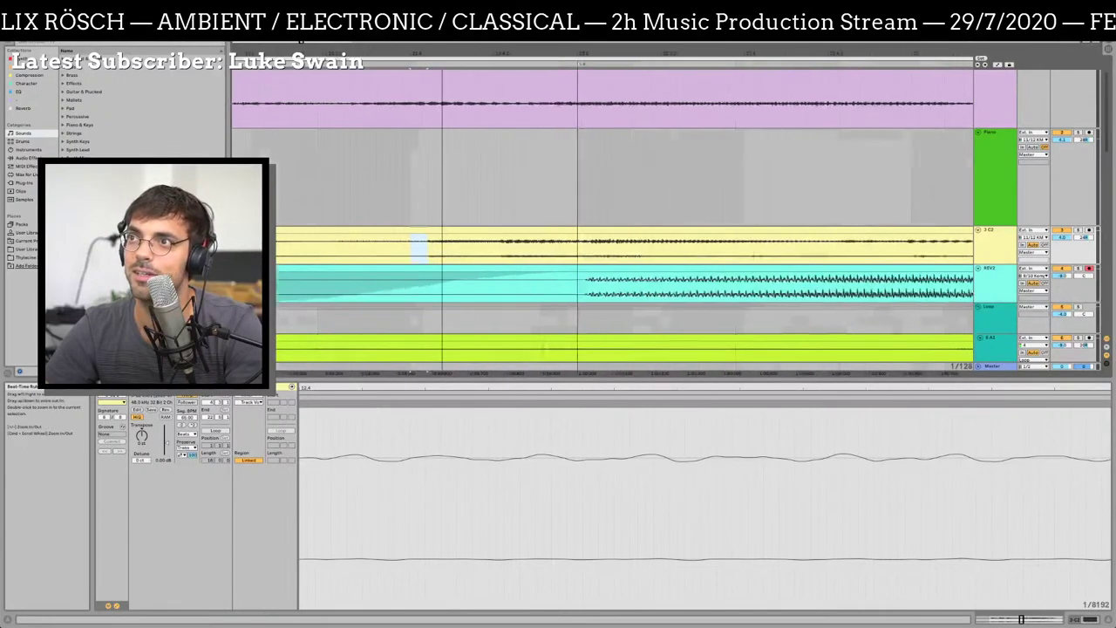
left_click(408, 250)
left_click(323, 240)
key("space")
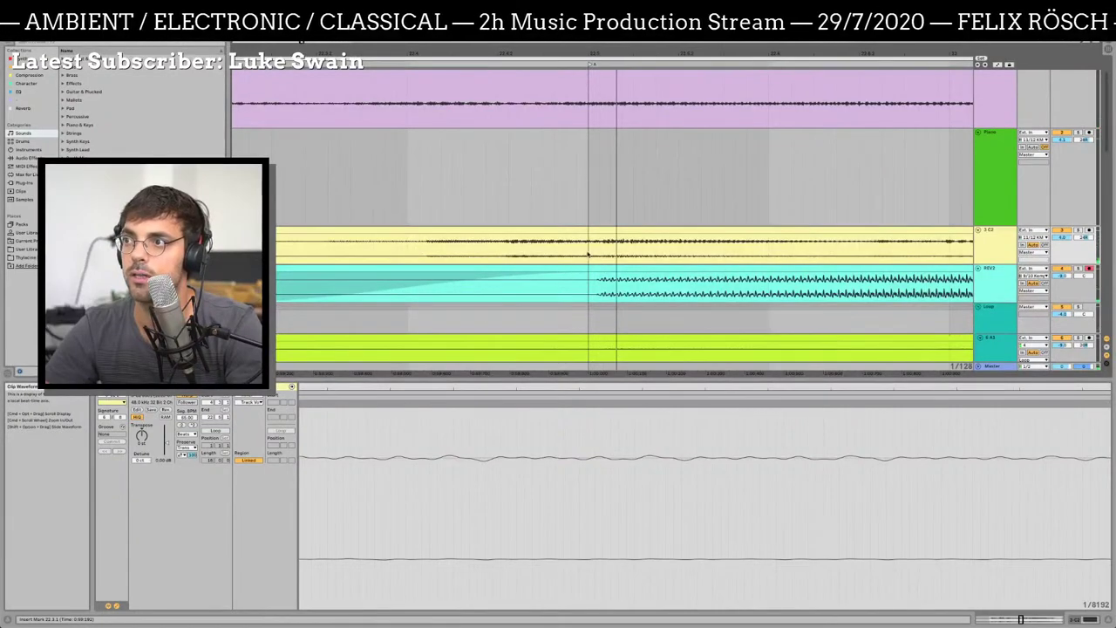
left_click(606, 230)
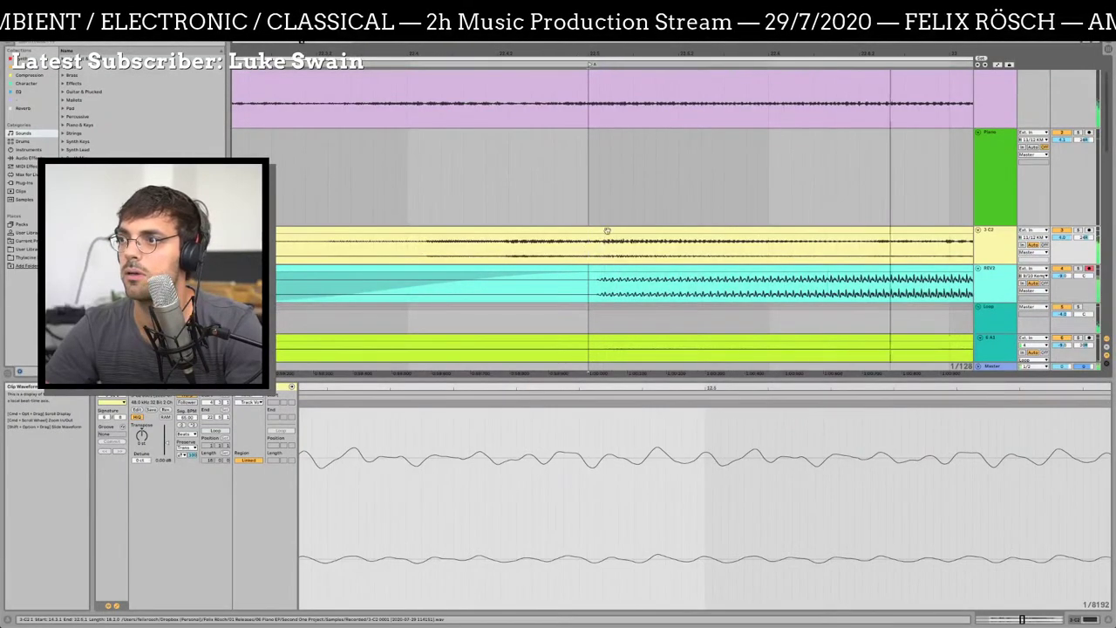
Split the C2 take at 22.3.1, shortly before the locator, and select its second part
left_click(607, 230)
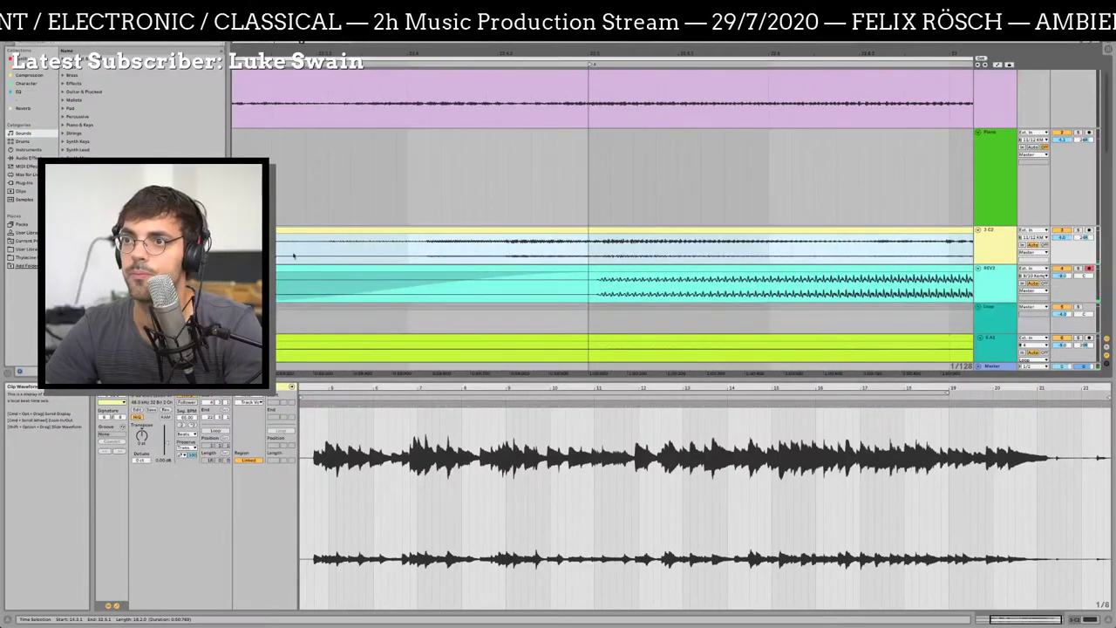
left_click(519, 250)
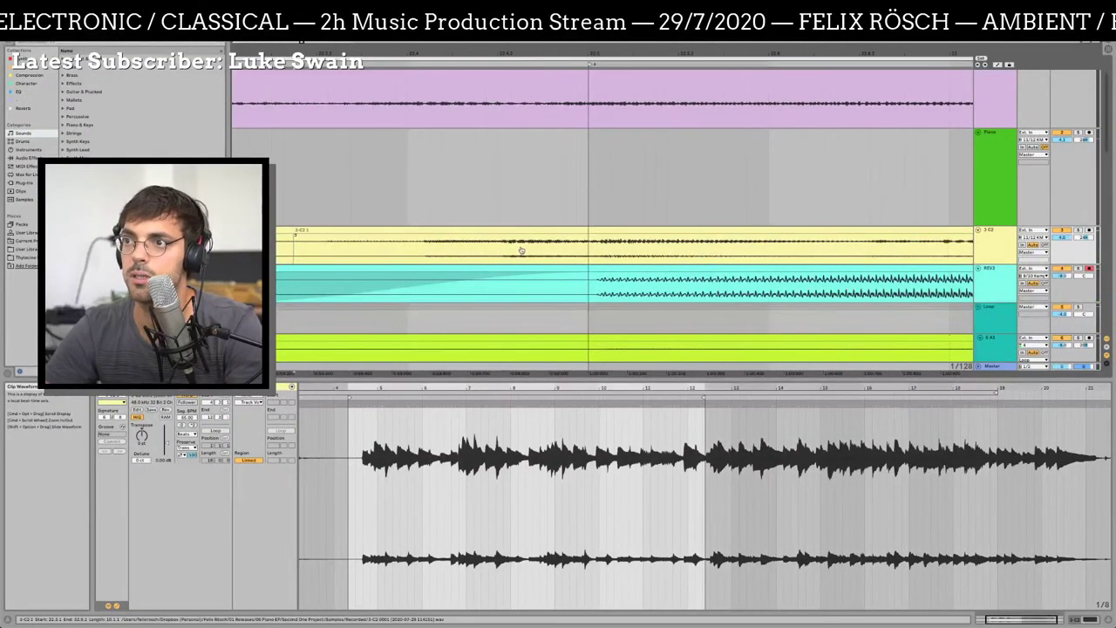
left_click(374, 231)
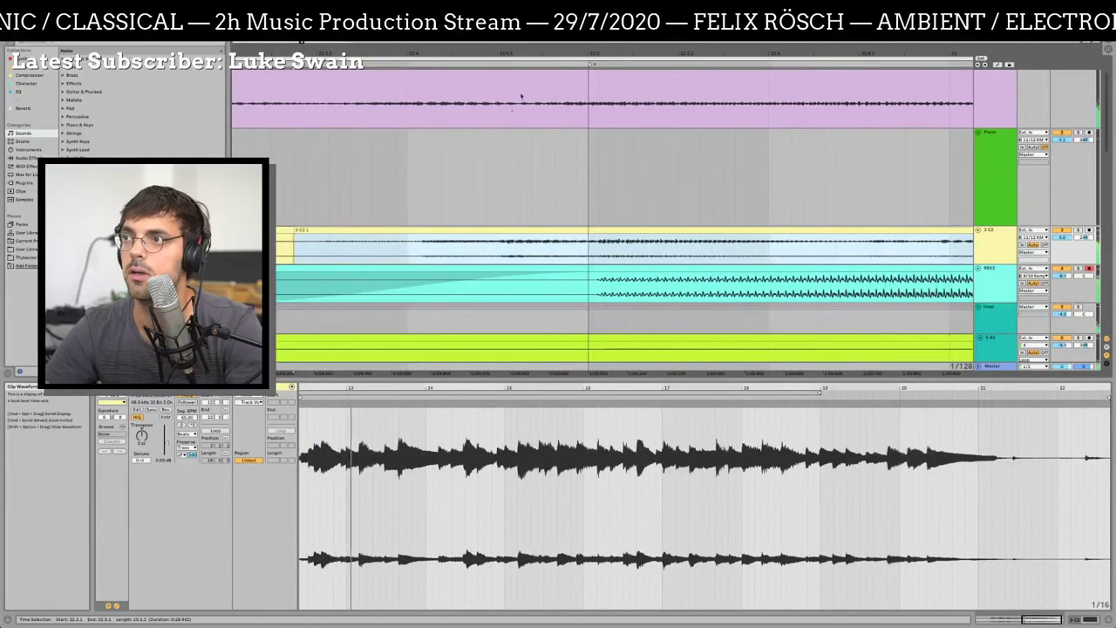
Play the second C2 part with the REV2 layer to its end, then start playback from the first C2 part
left_click_drag(550, 54, 419, 106)
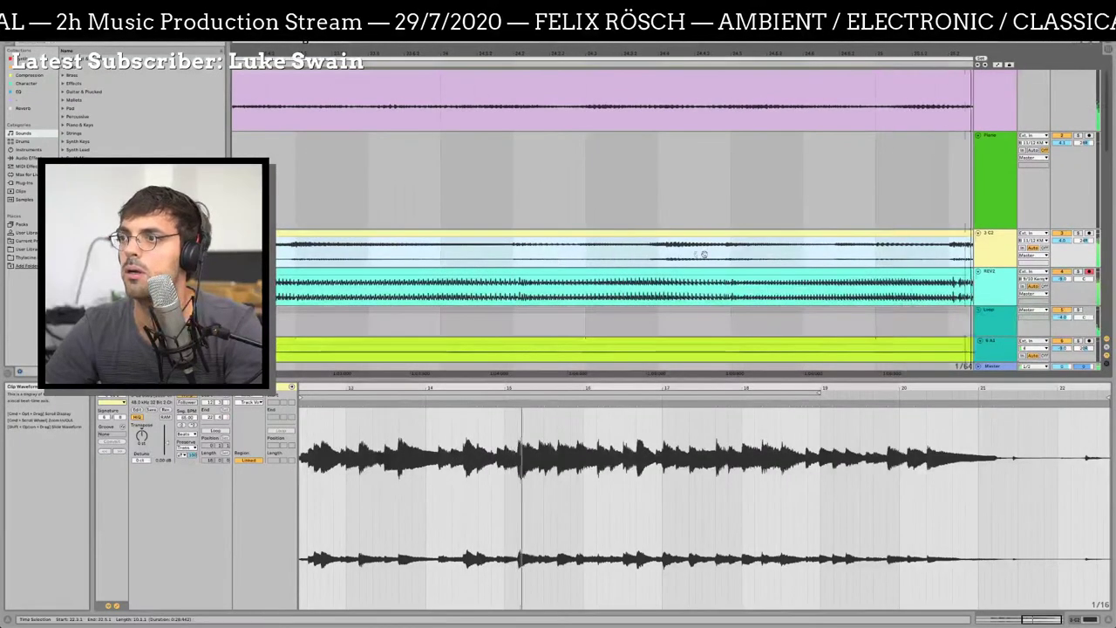
key("minus")
key("minus")
key("minus")
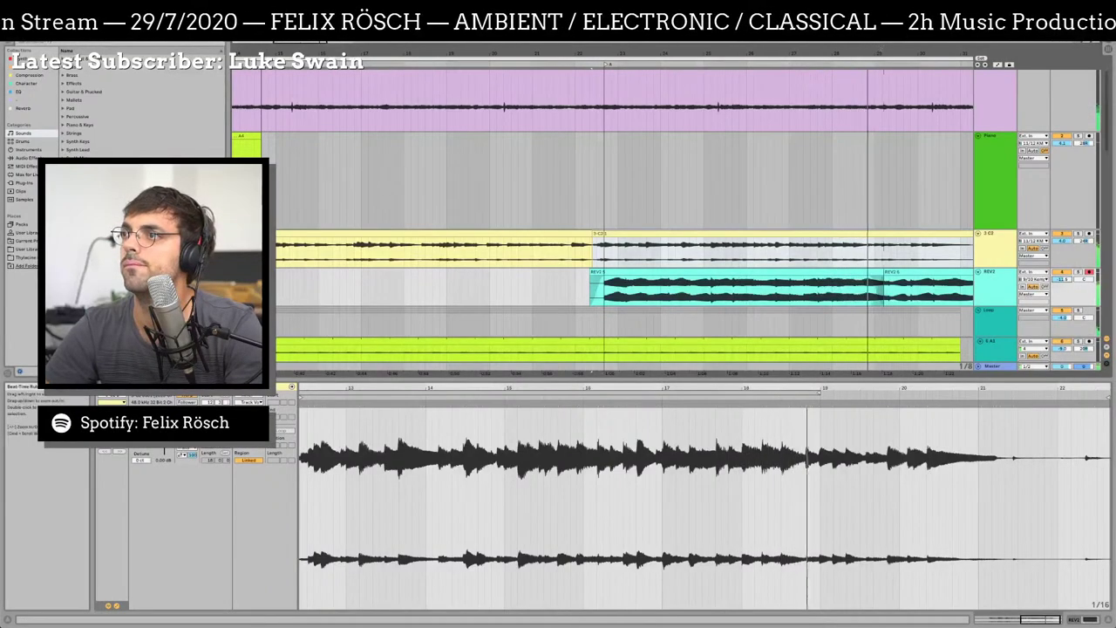
left_click_drag(895, 58, 895, 51)
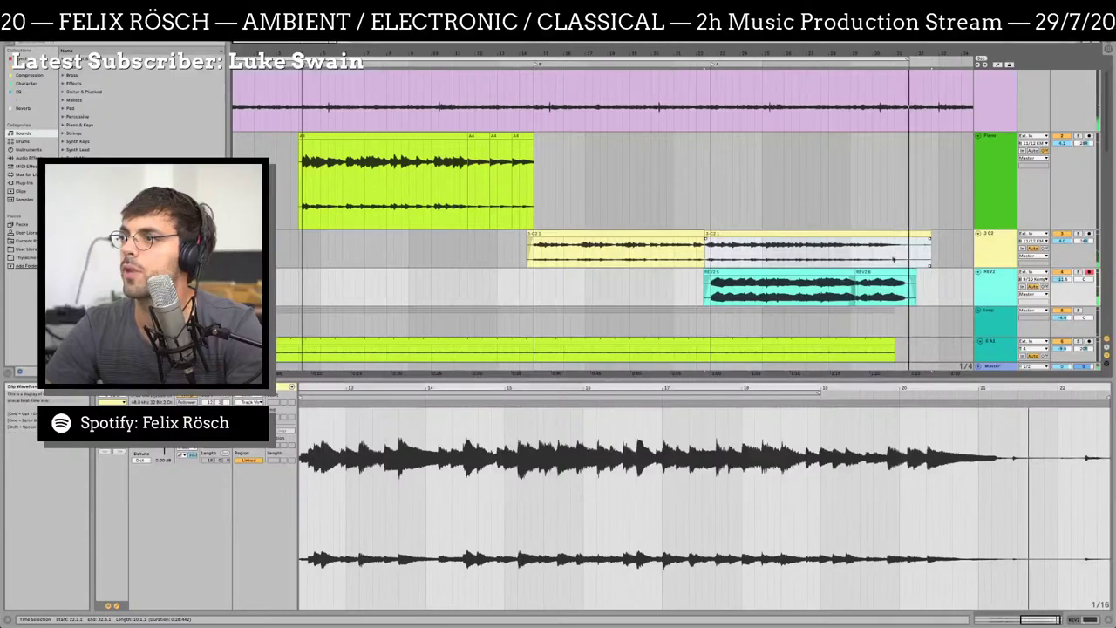
left_click(843, 292)
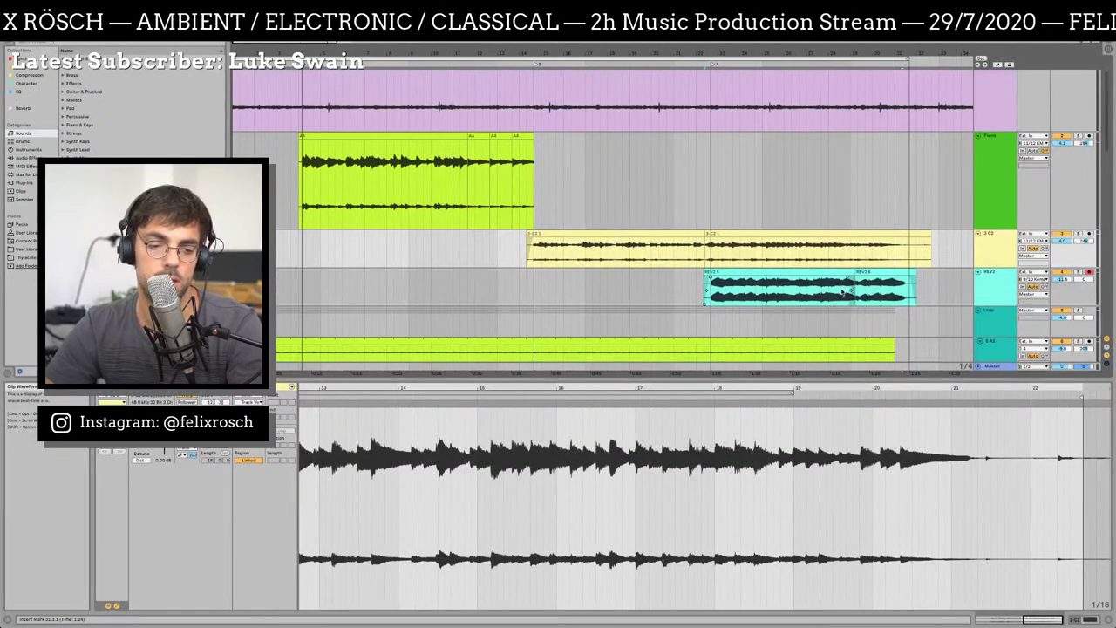
left_click(546, 238)
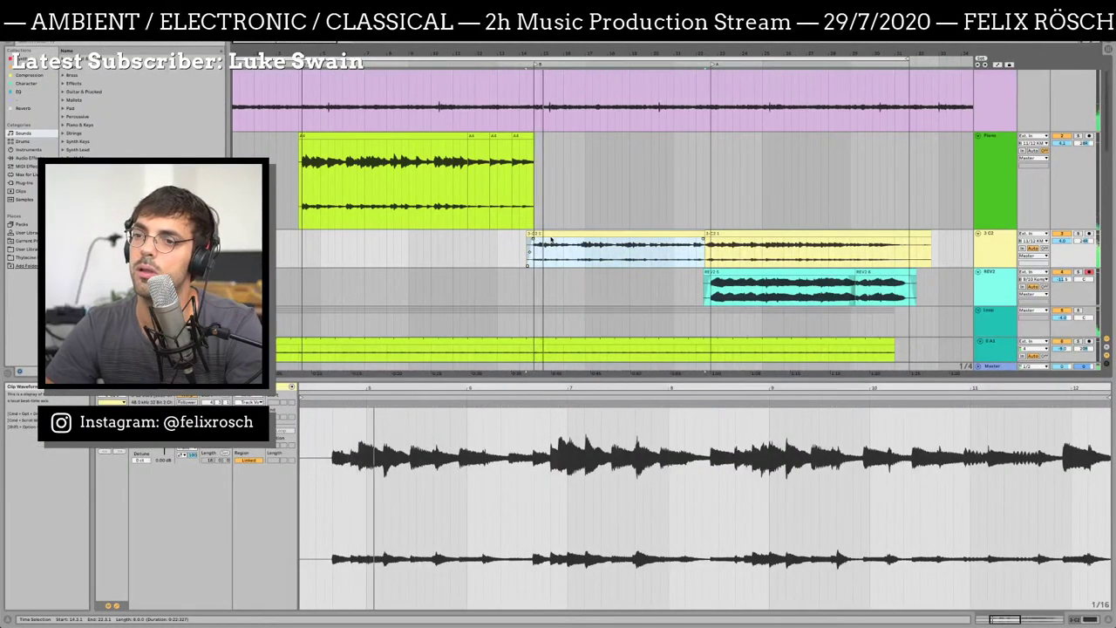
Switch to the Session view and audition the long clip on the Piano track at several places in its waveform
key("super+Tab")
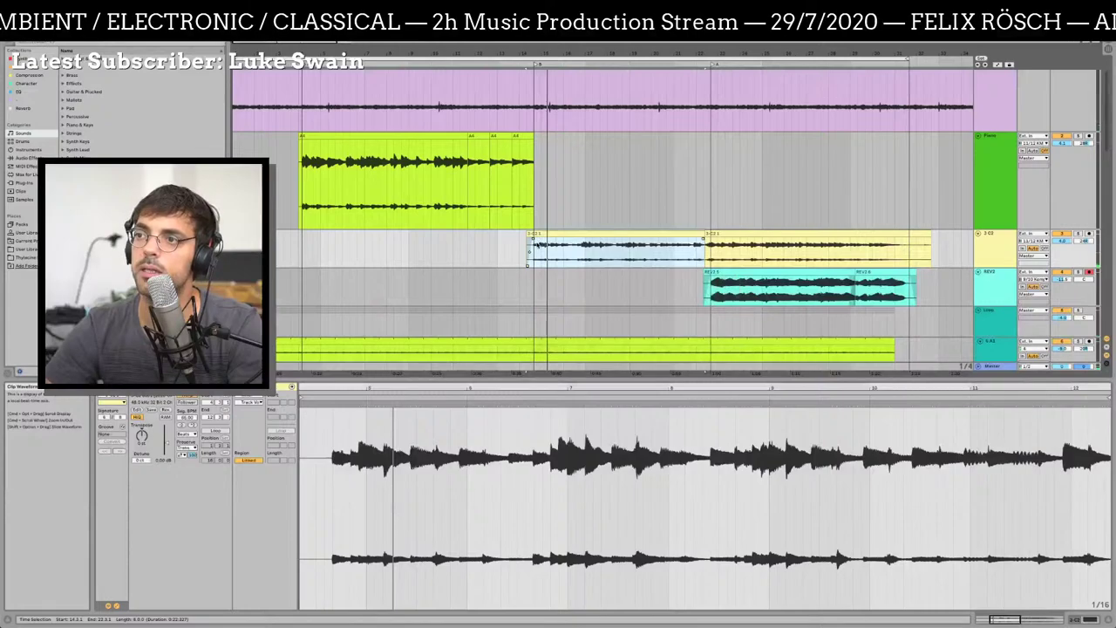
key("Tab")
left_click(290, 73)
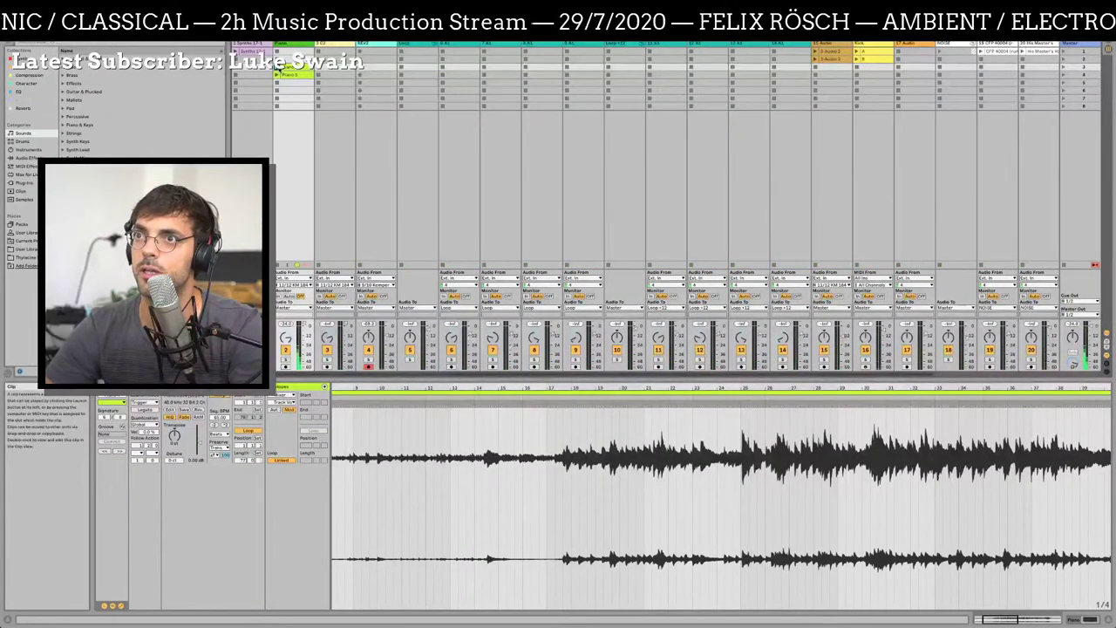
left_click(805, 396)
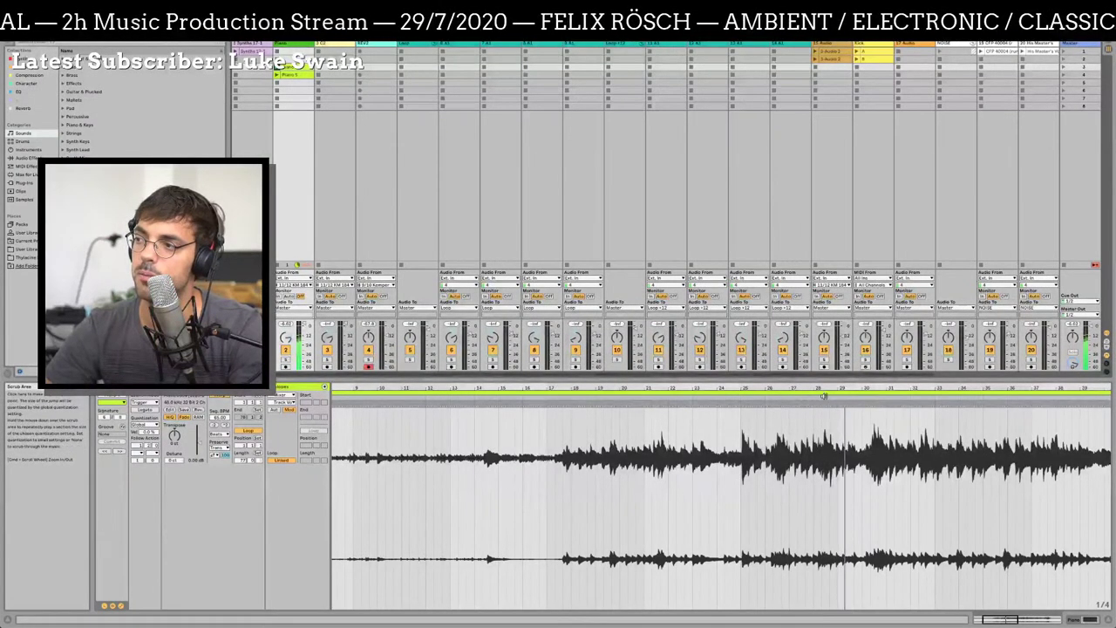
scroll(824, 453, "down", 3)
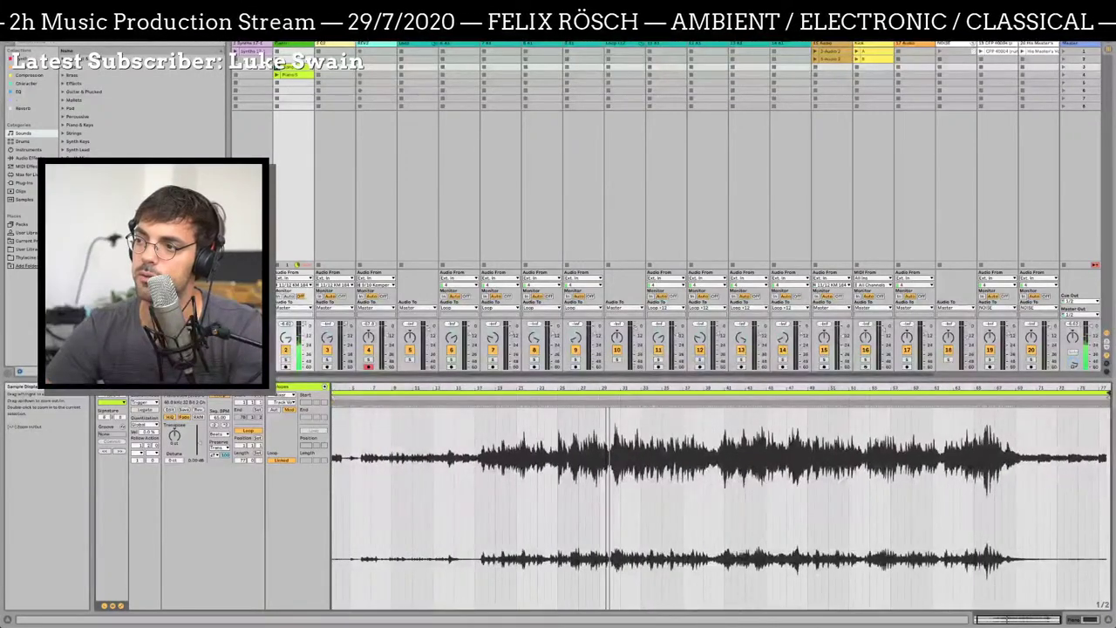
left_click_drag(624, 389, 447, 387)
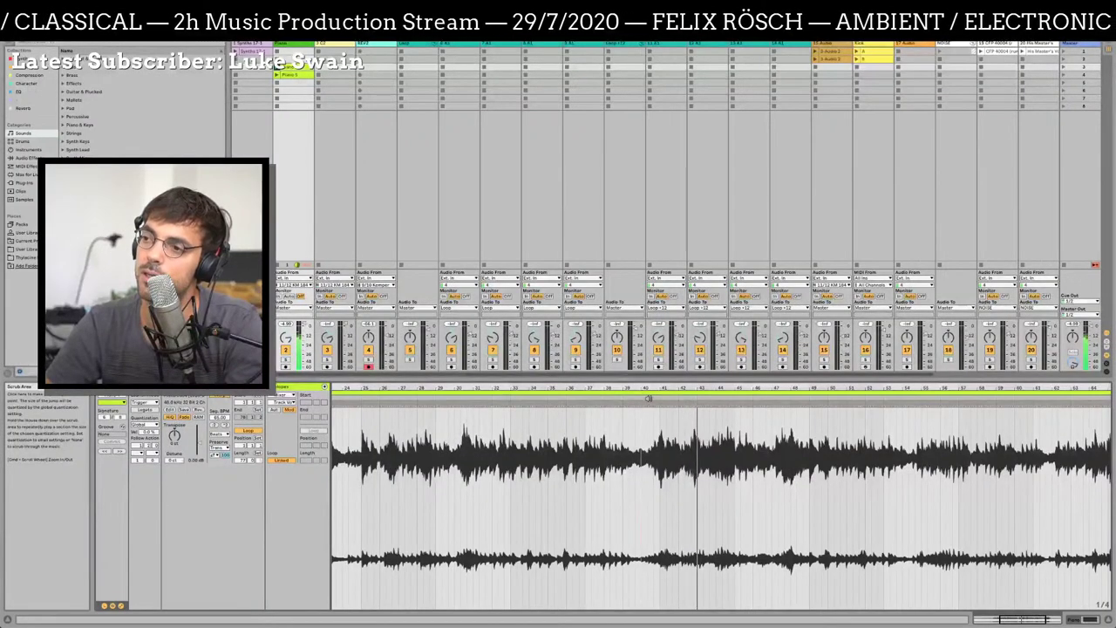
mouse_move(656, 386)
left_mouse_down()
mouse_move(655, 418)
mouse_move(655, 386)
left_mouse_up()
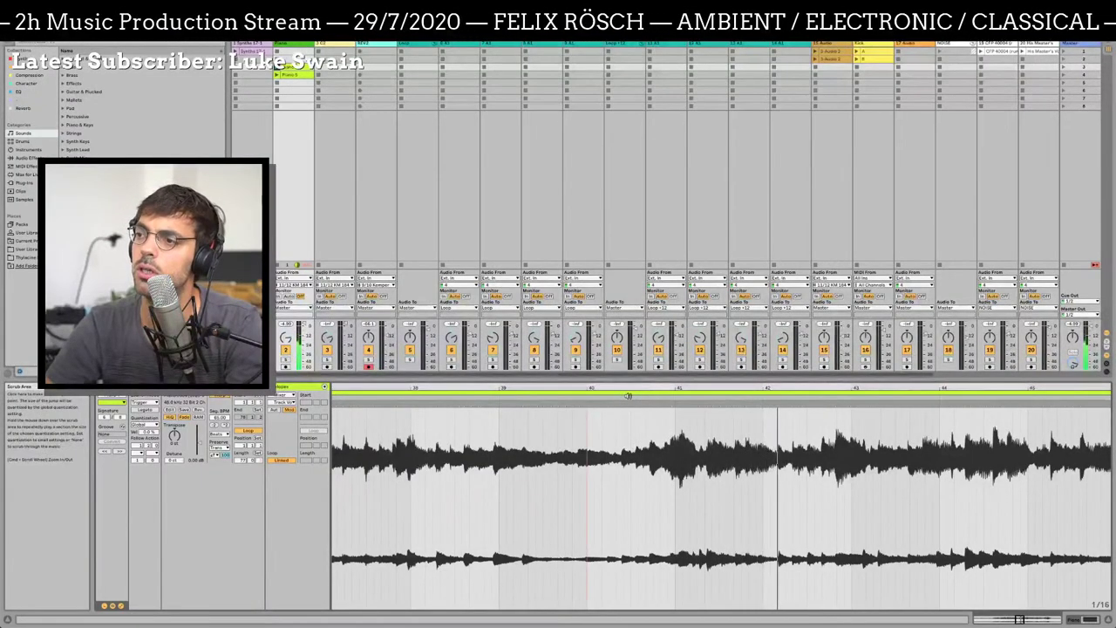
Return to the Arrangement view, show the whole song and switch all tracks back to arrangement playback
key("Tab")
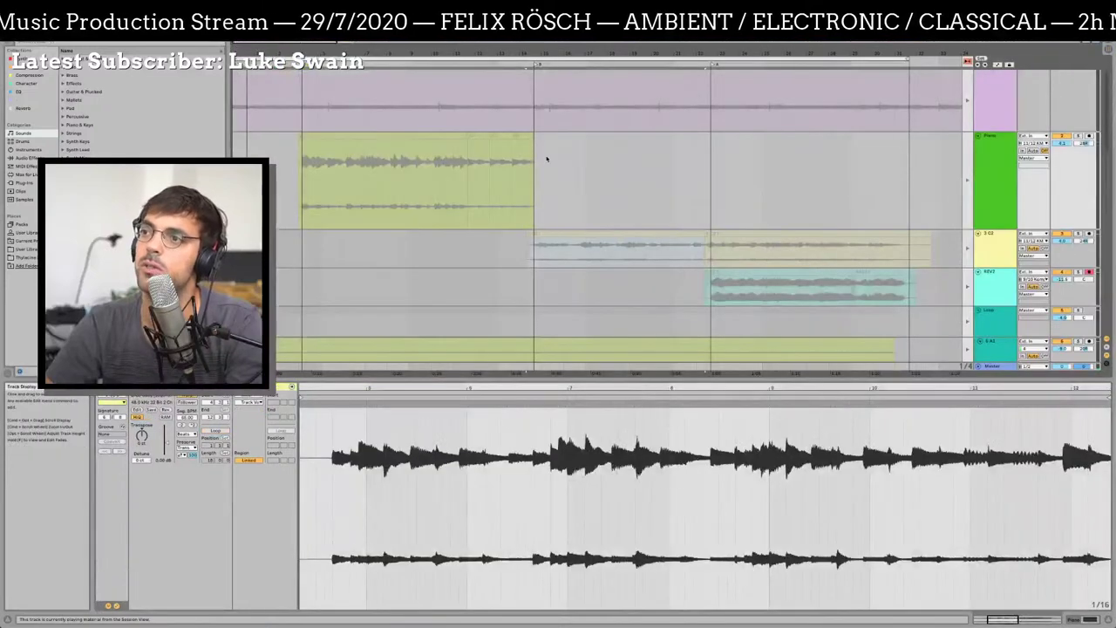
key("minus")
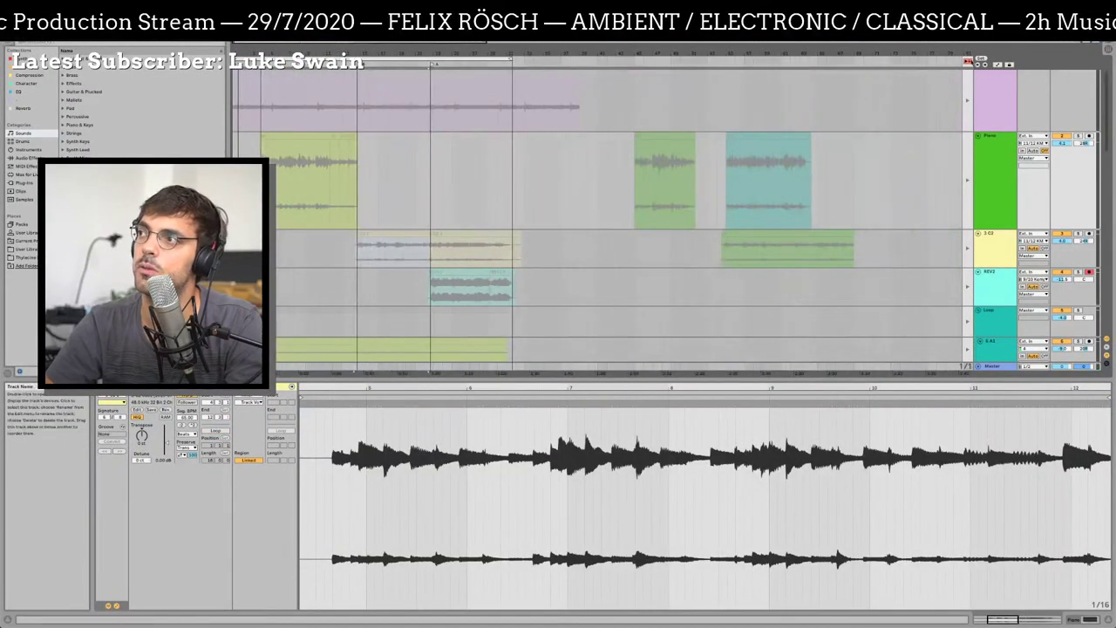
left_click(967, 63)
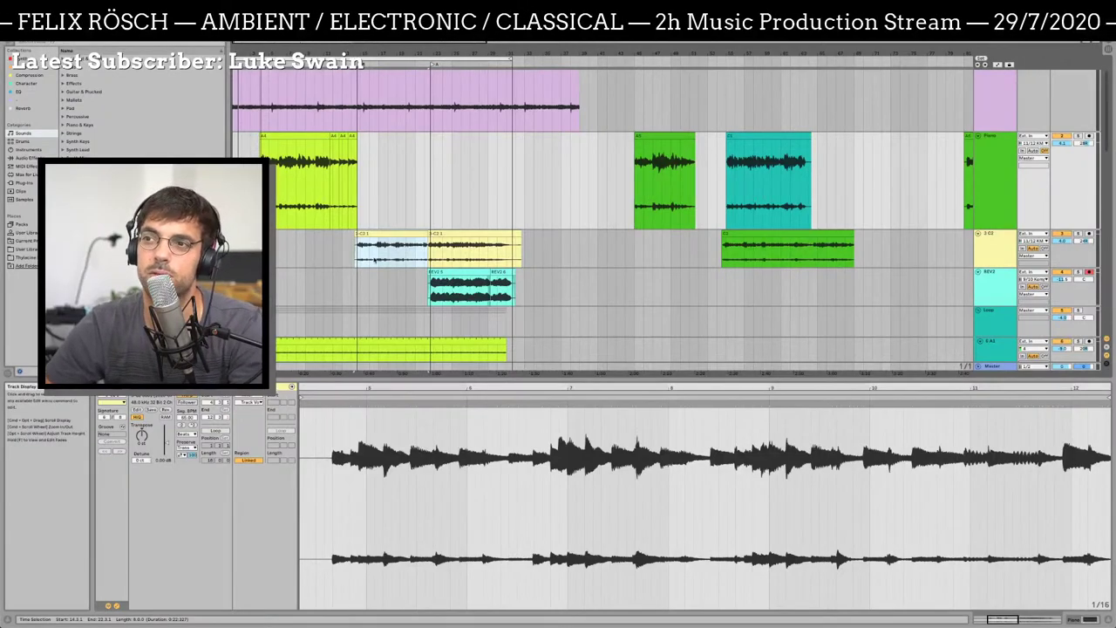
Play the arrangement from the first C2 part and the opening A4 piano clip to compare the sections
left_click(373, 234)
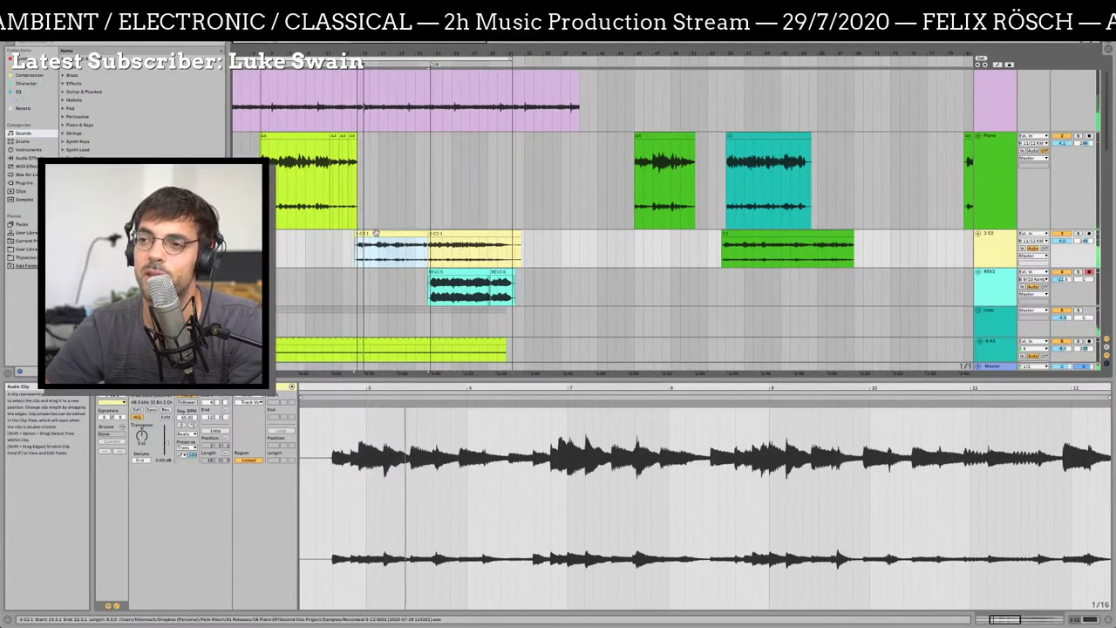
left_click(450, 273)
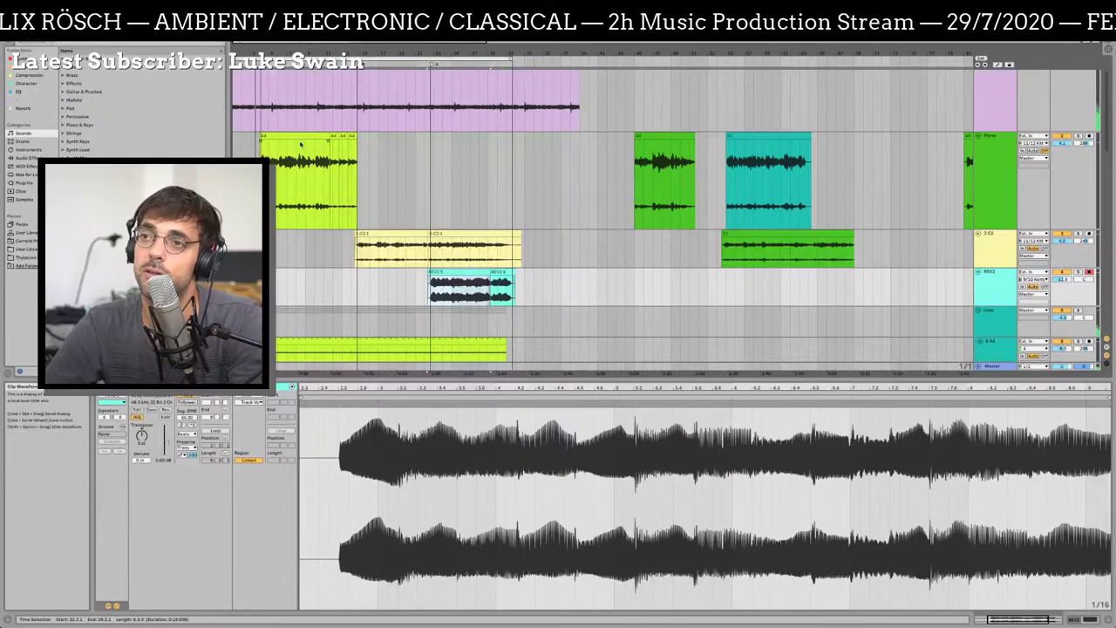
left_click(325, 192)
key("space")
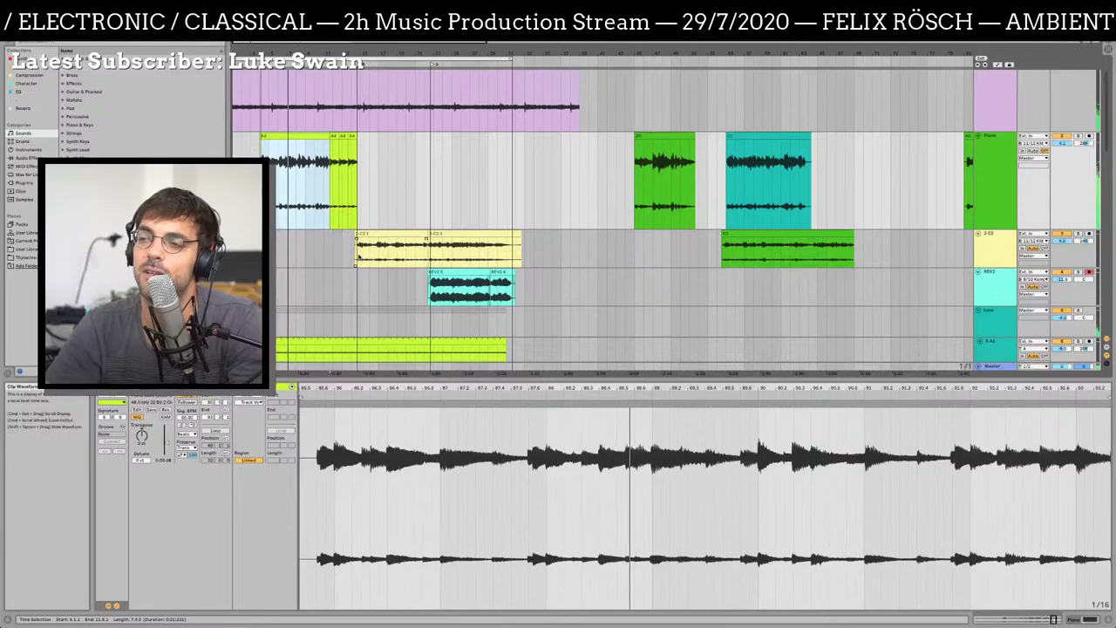
left_click_drag(356, 250, 430, 257)
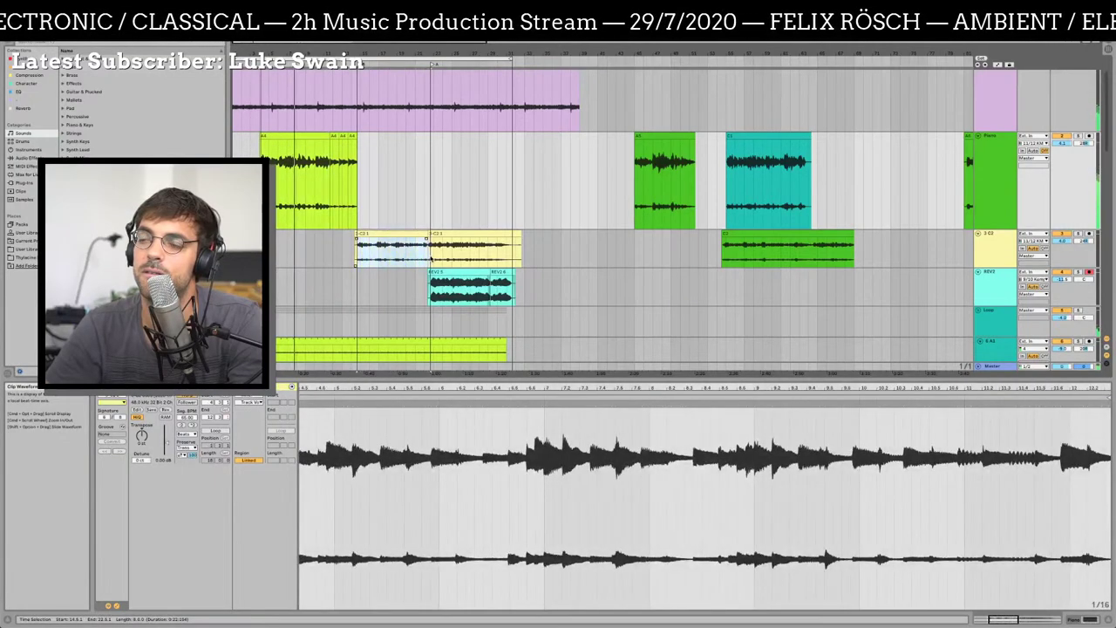
left_click(297, 80)
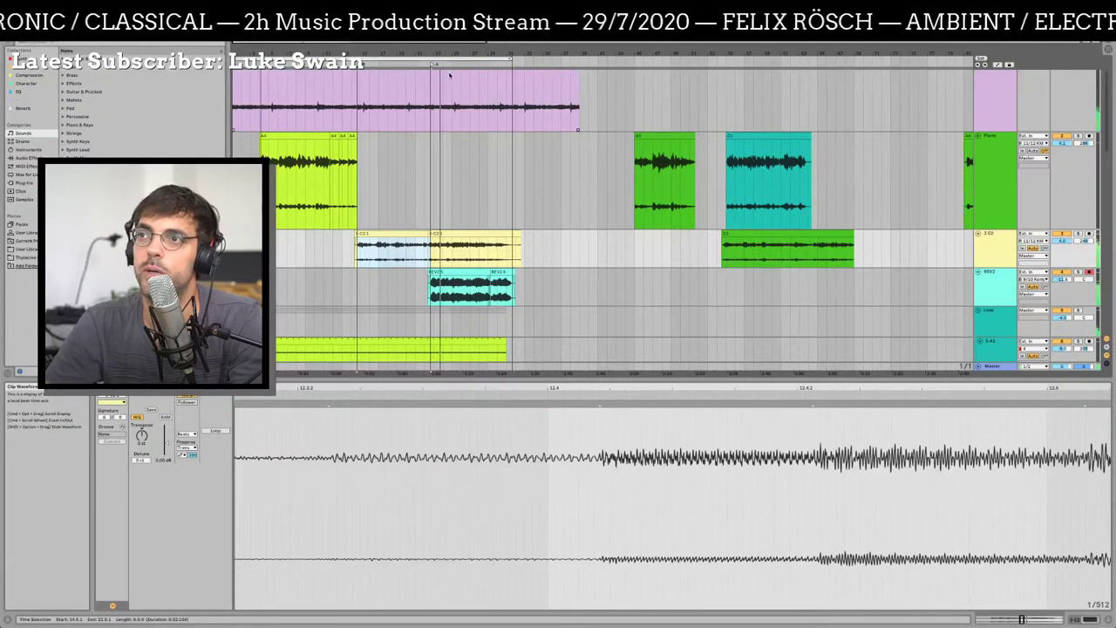
Split the C2 take at 22.6.1, just after the locator
left_click_drag(446, 62, 474, 255)
left_click(476, 256)
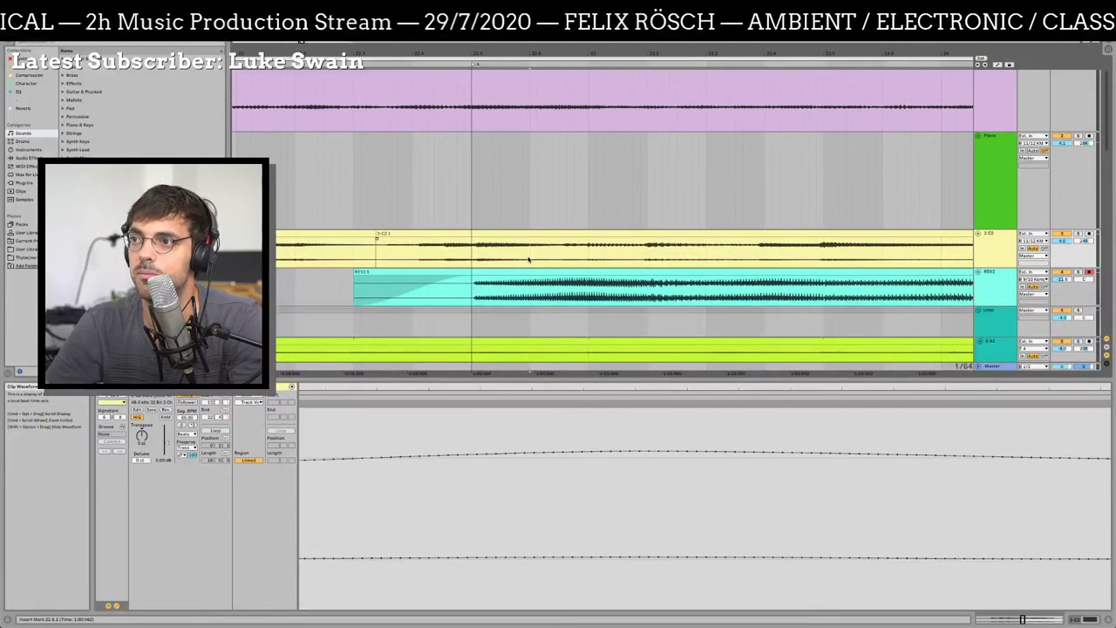
key("ctrl+e")
Try to split the short C2 piece at 22.4.2, then undo that split
left_click(477, 242)
left_click(442, 242)
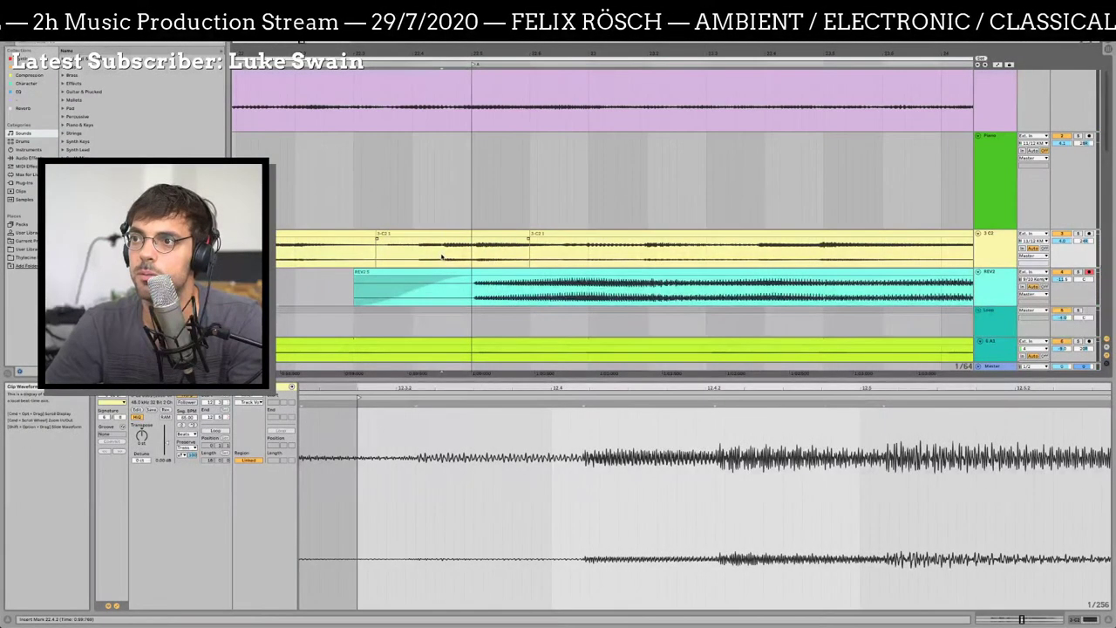
key("ctrl+e")
key("ctrl+z")
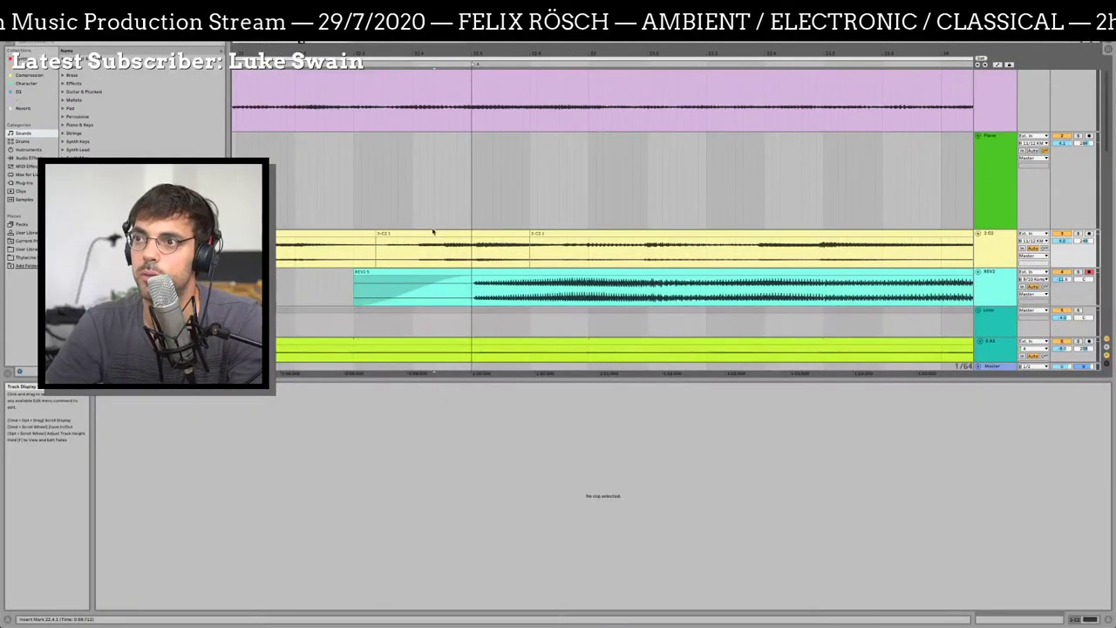
Examine the short C2 piece's waveform and play the passage leading into the locator
left_click(432, 231)
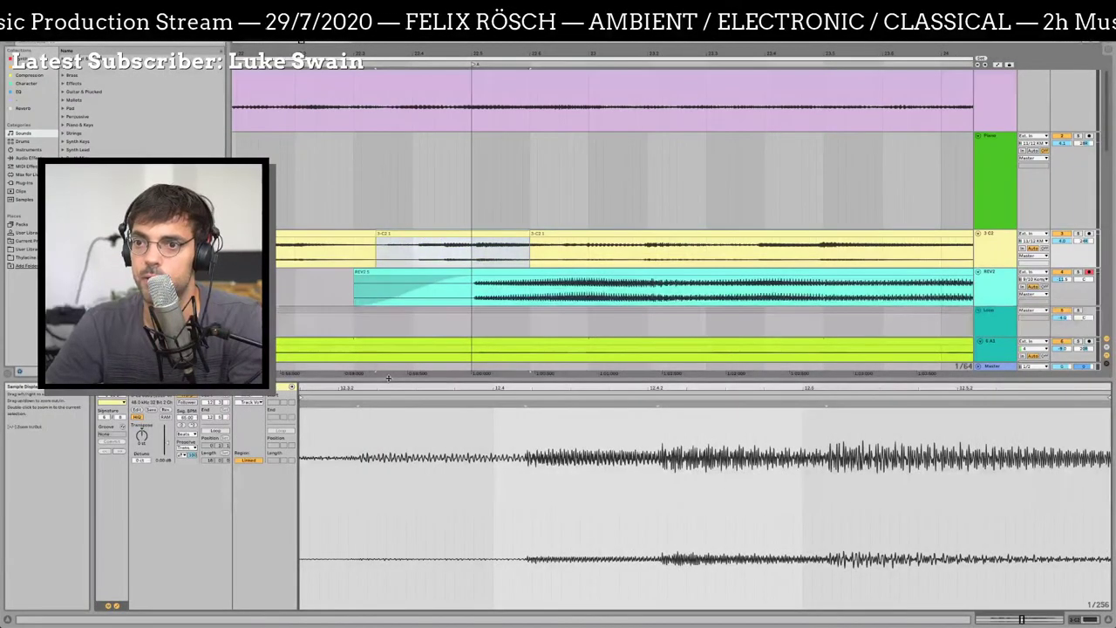
left_click_drag(396, 386, 532, 409)
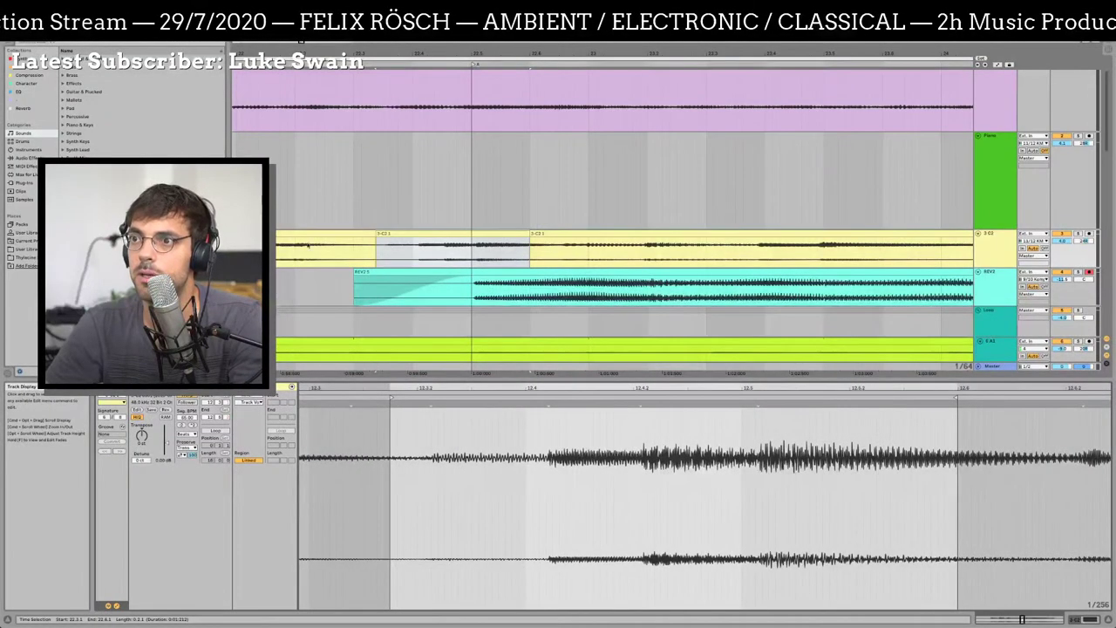
left_click(282, 262)
key("space")
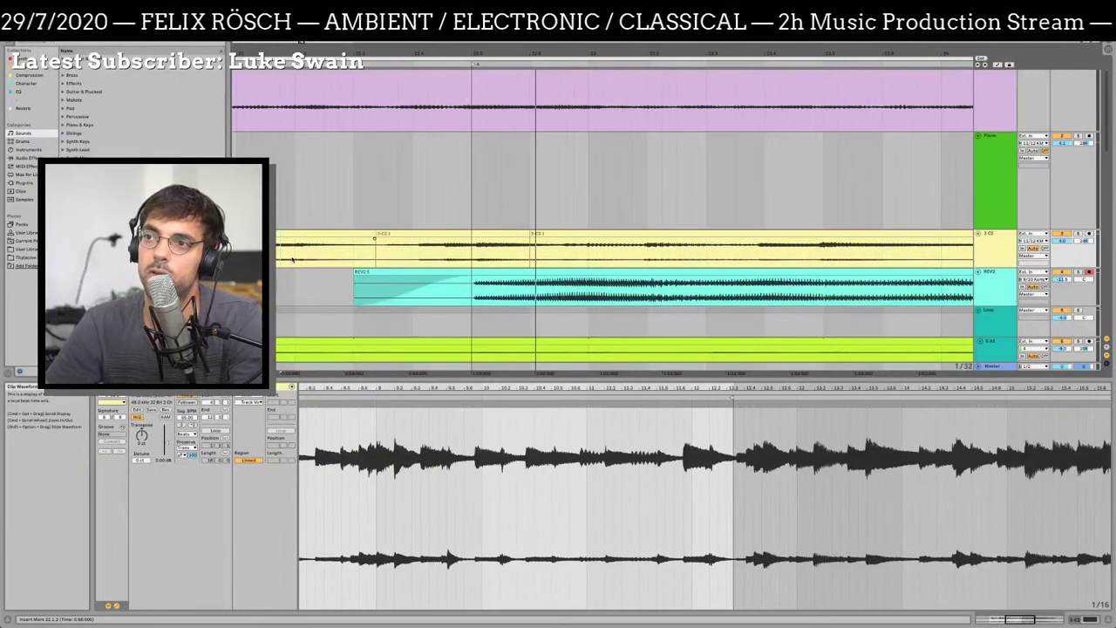
key("space")
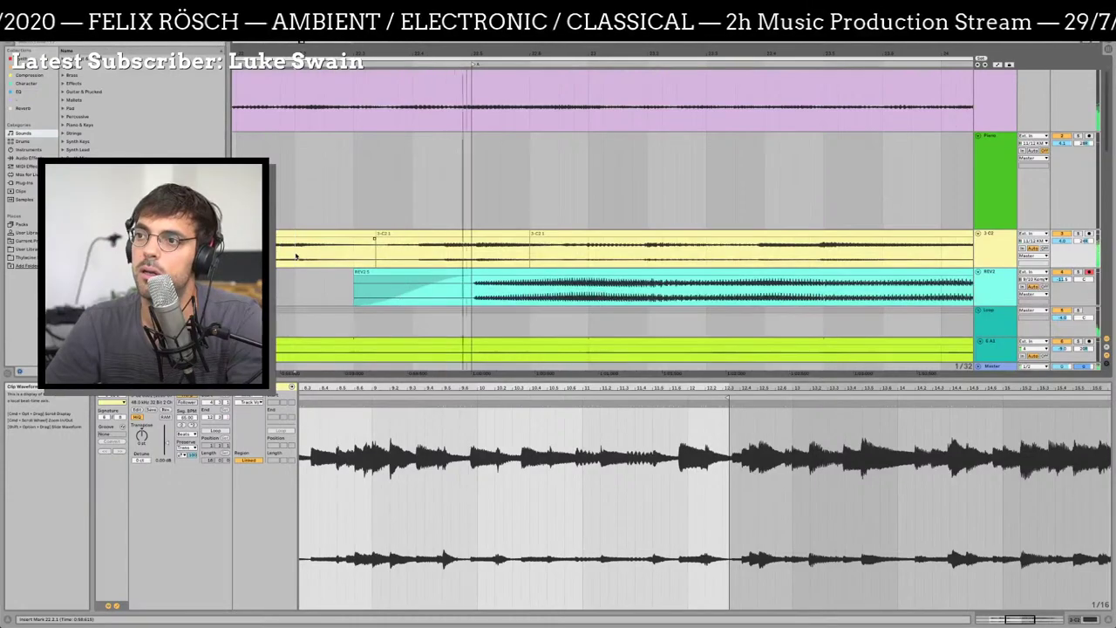
Warp the short C2 piece by moving its note onset to 12.4 and adding a marker at 12.5, then play from 22.2.1
left_click(414, 234)
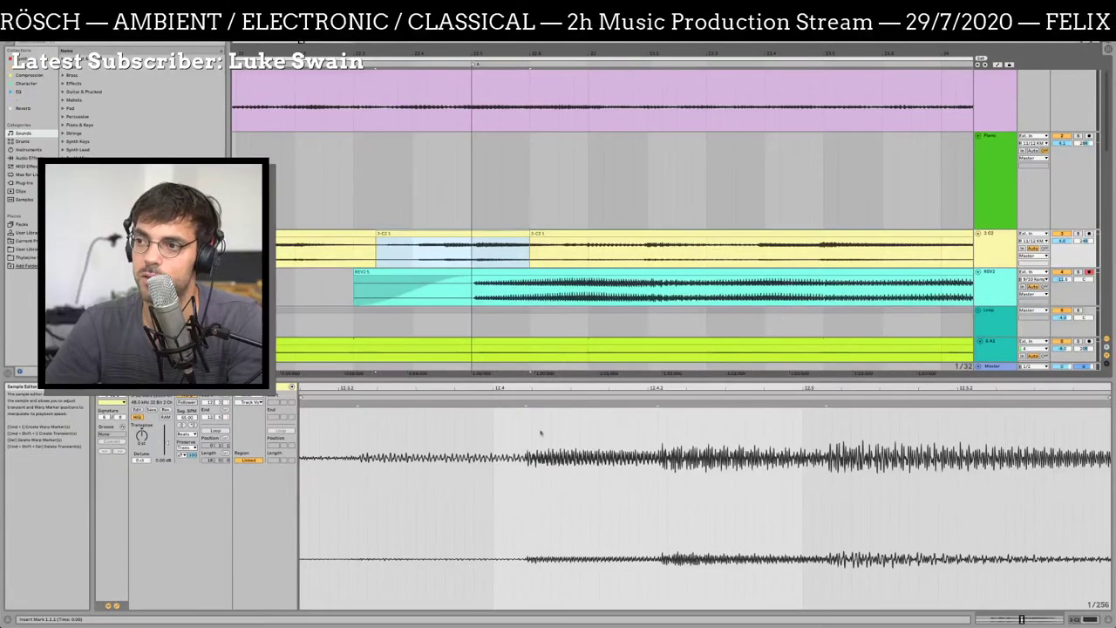
scroll(526, 392, "down", 3)
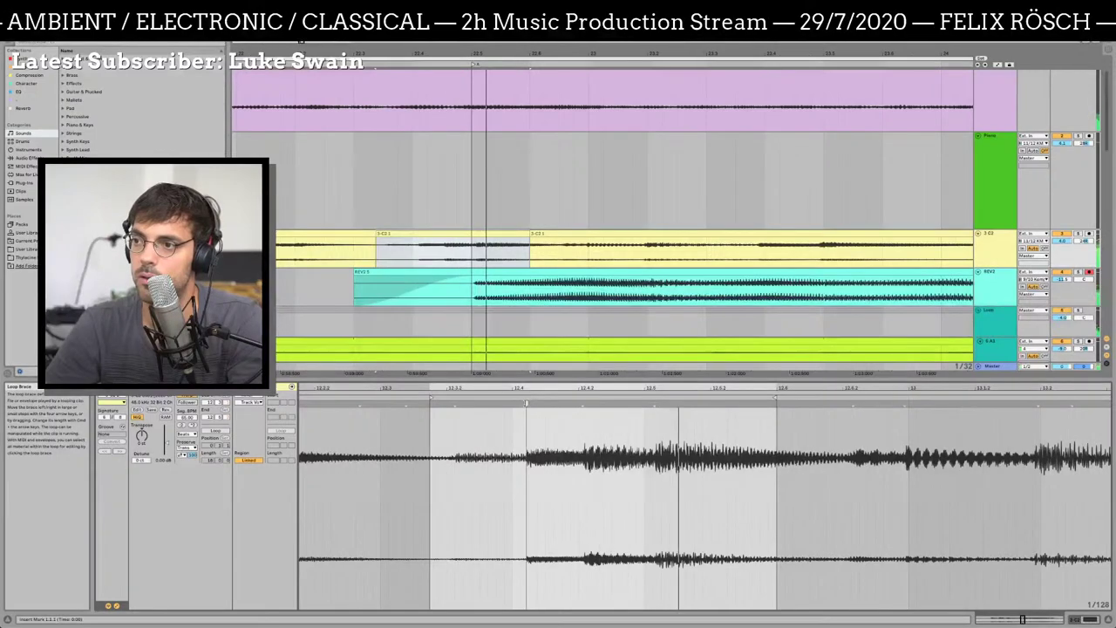
left_click_drag(526, 403, 512, 403)
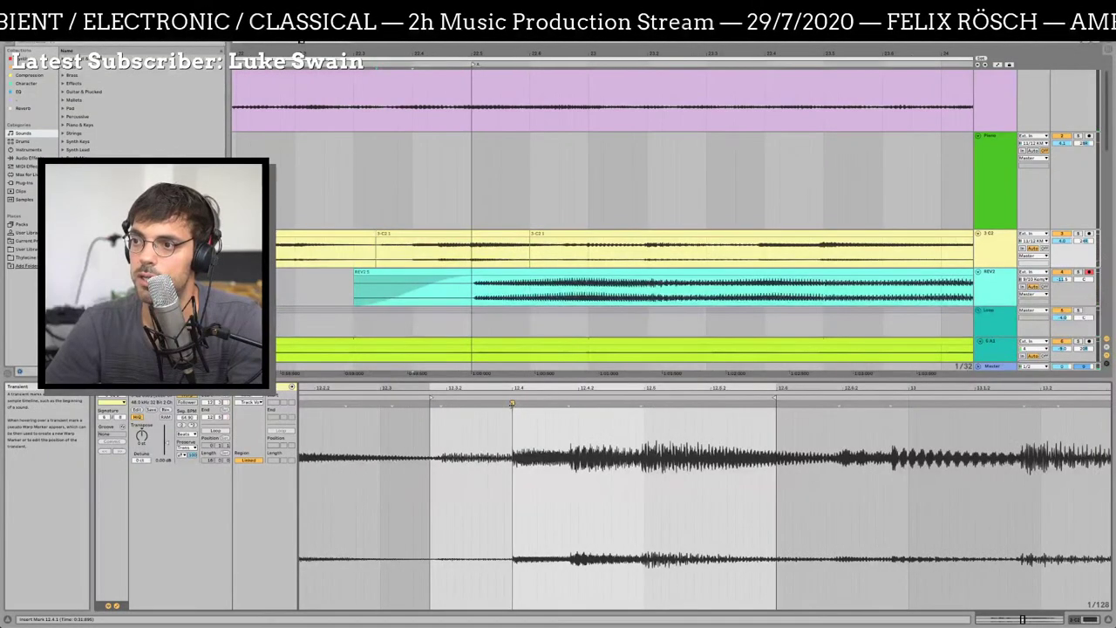
double_click(643, 403)
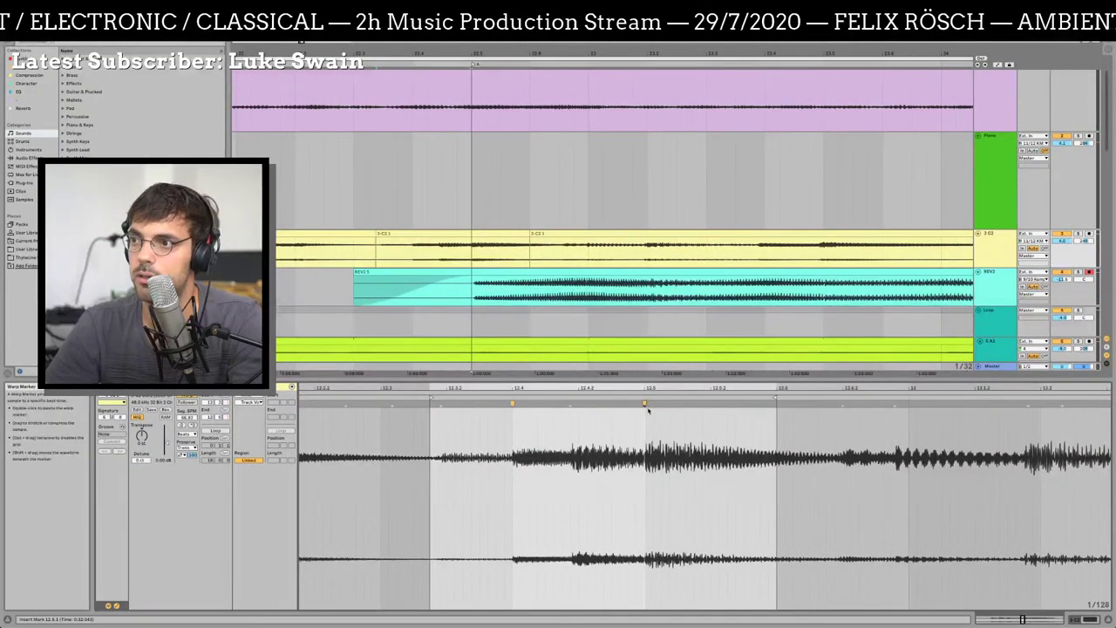
left_click(303, 257)
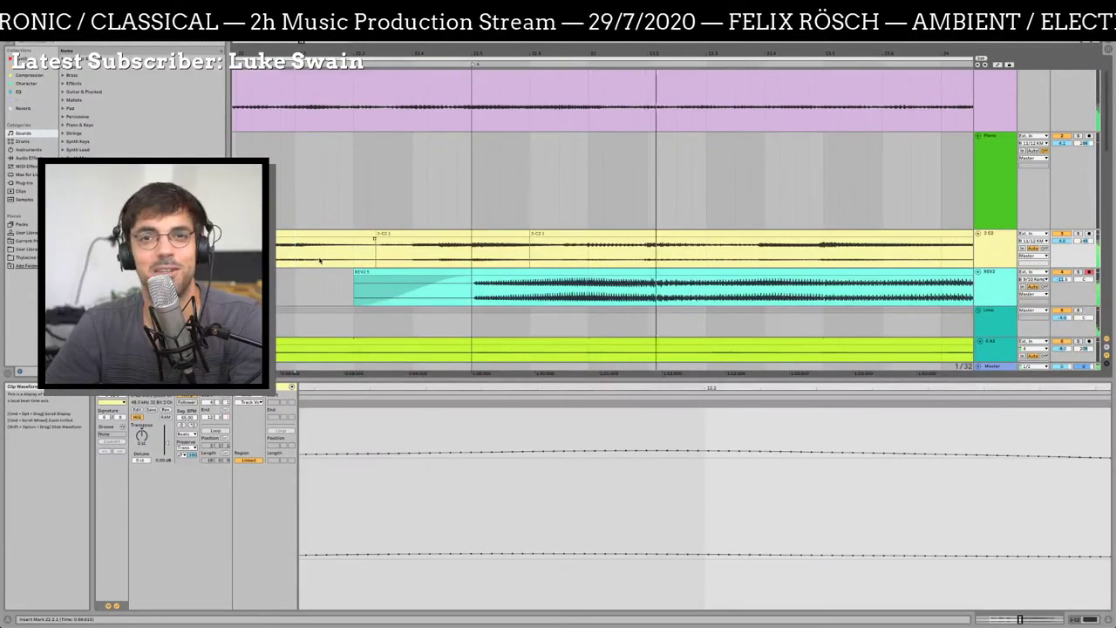
Crossfade the first C2 part into the short warped piece and set playback ahead of the join
left_click_drag(348, 255, 388, 261)
scroll(327, 267, "left", 3)
left_click(365, 260)
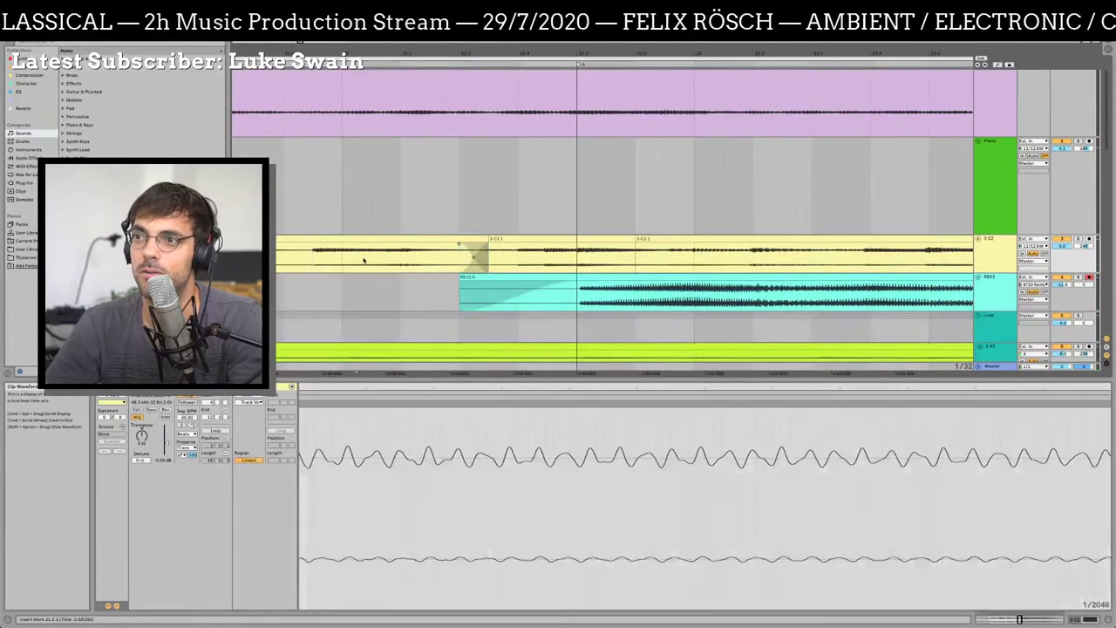
Play the crossfaded C2 join, then replay the transition into the REV2 entry from 21.1.1
key("space")
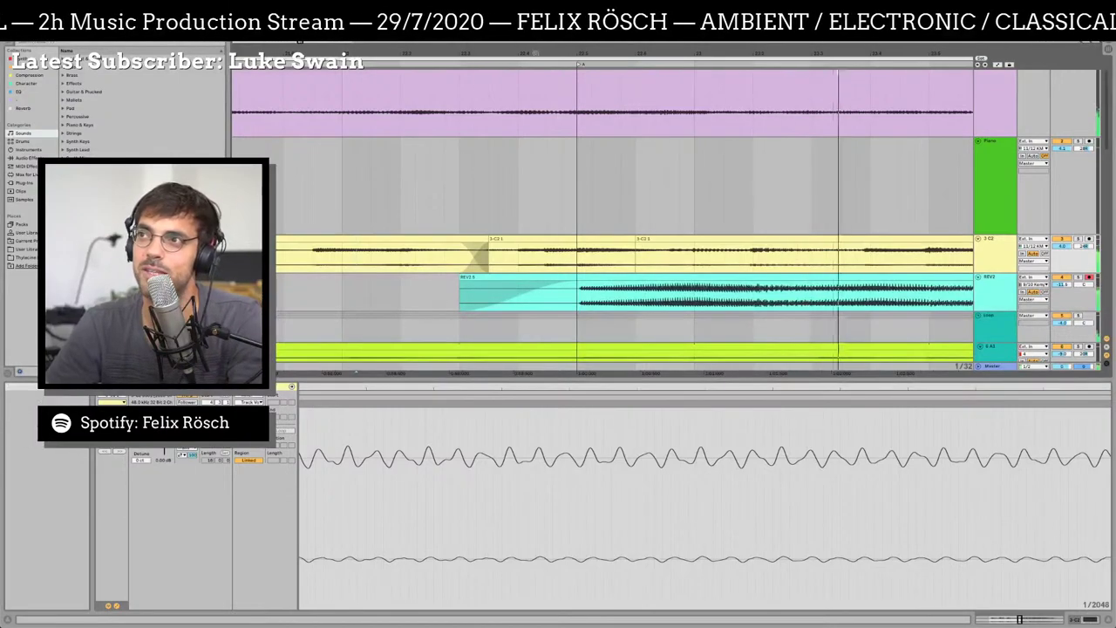
left_click_drag(539, 55, 539, 31)
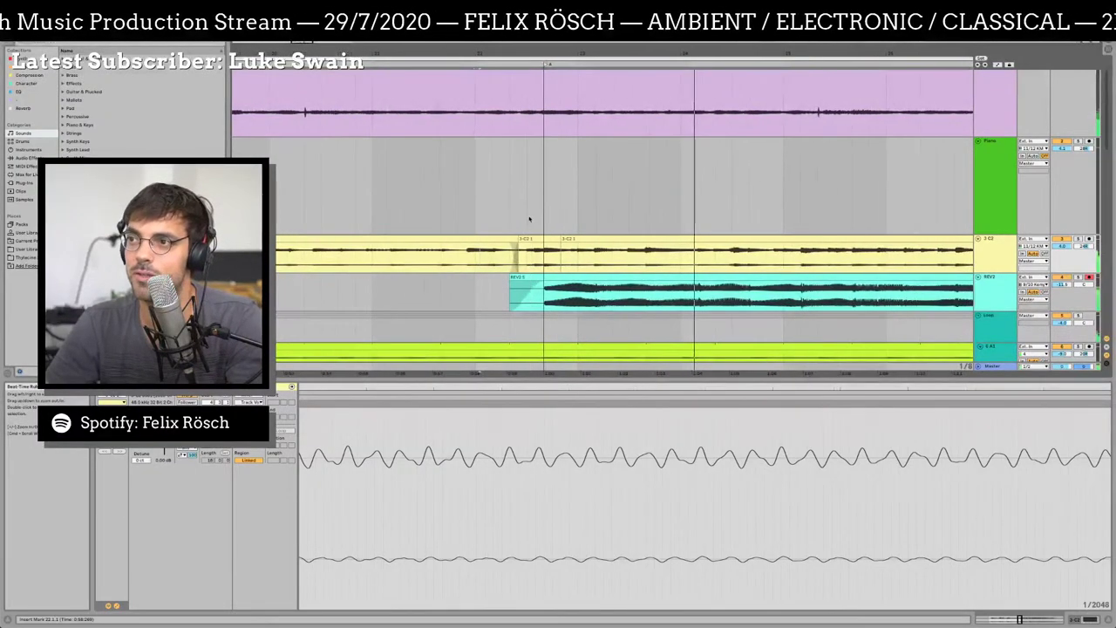
left_click(369, 252)
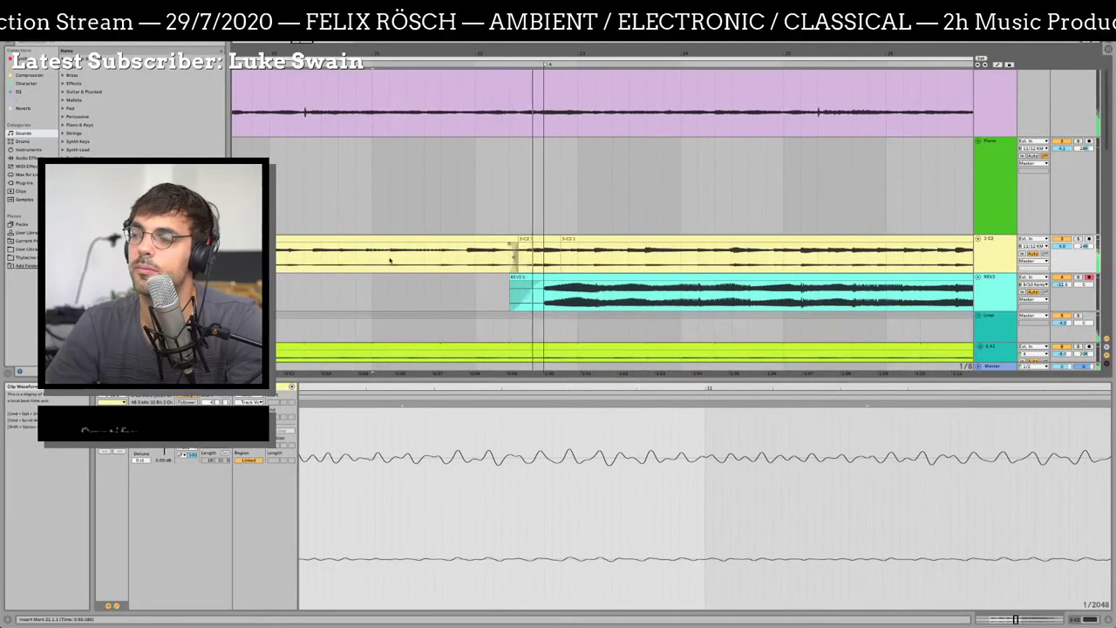
key("space")
Lengthen the crossfade between the first C2 part and the short warped piece by extending its end toward the next note
key("plus")
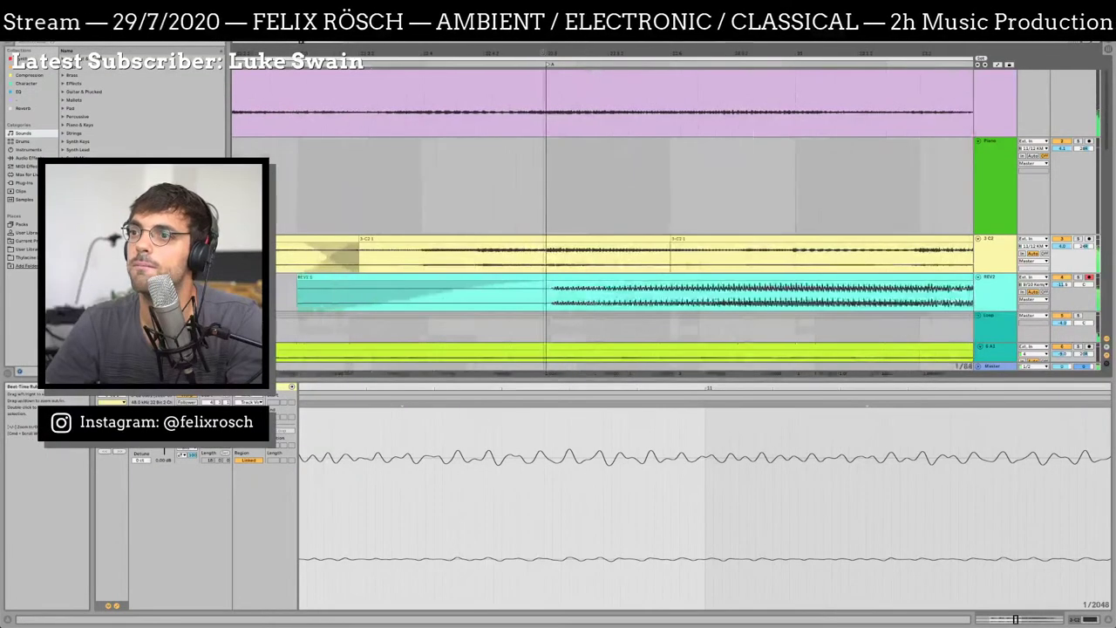
left_click_drag(359, 247, 400, 249)
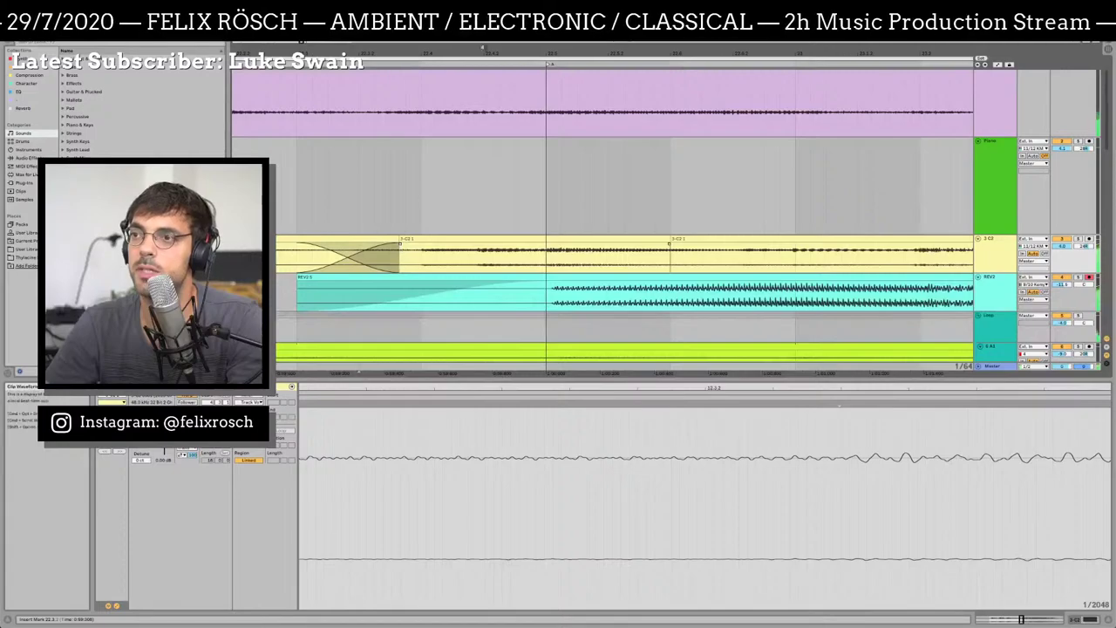
key("minus")
key("minus")
key("minus")
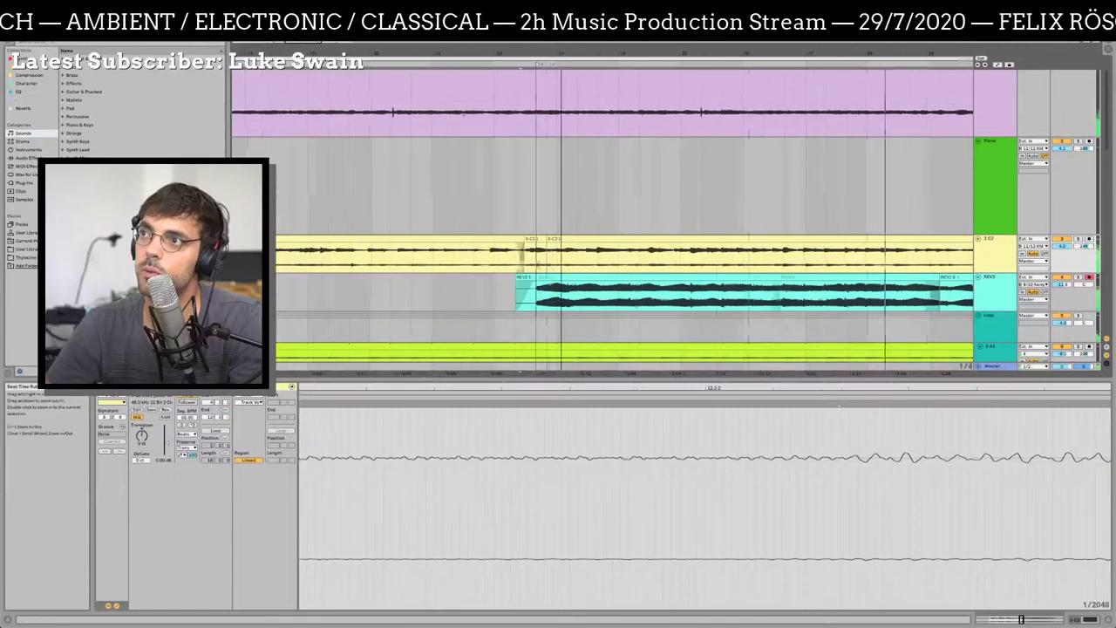
Place the insert marker at 14.5.1, at the end of the last A4 clip on the Piano track
key("minus")
left_click_drag(564, 58, 564, 54)
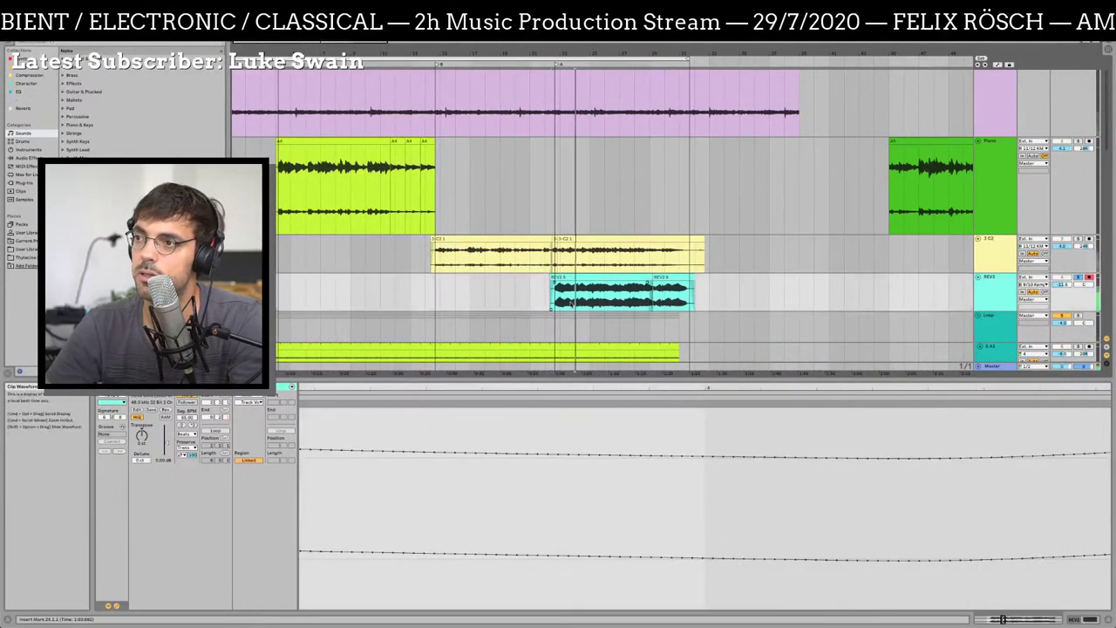
left_click(568, 304)
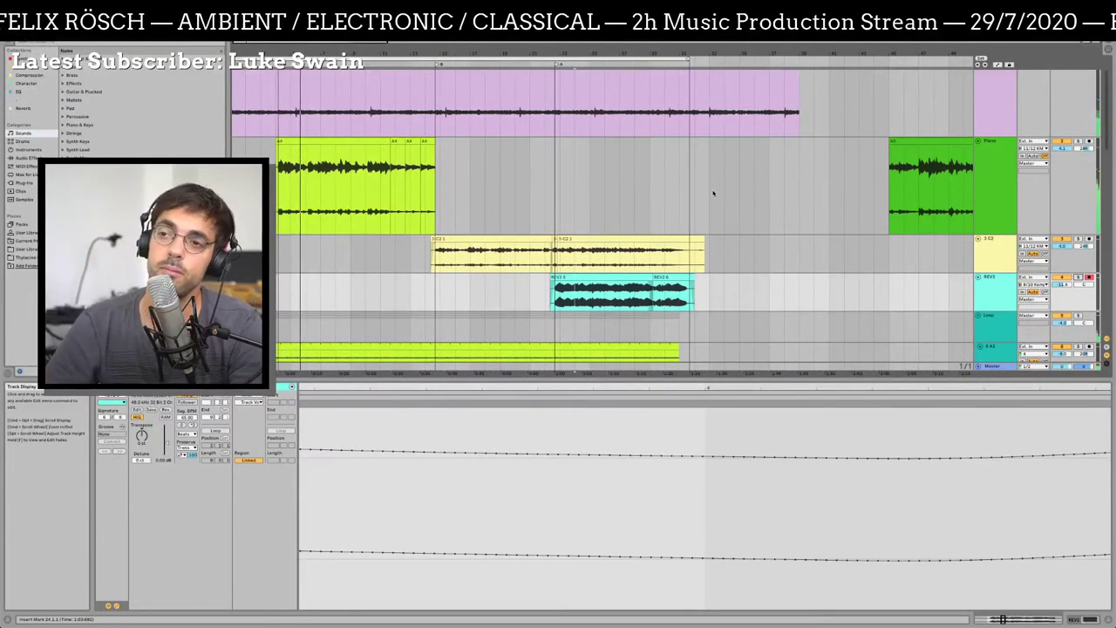
left_click(442, 165)
left_click(436, 165)
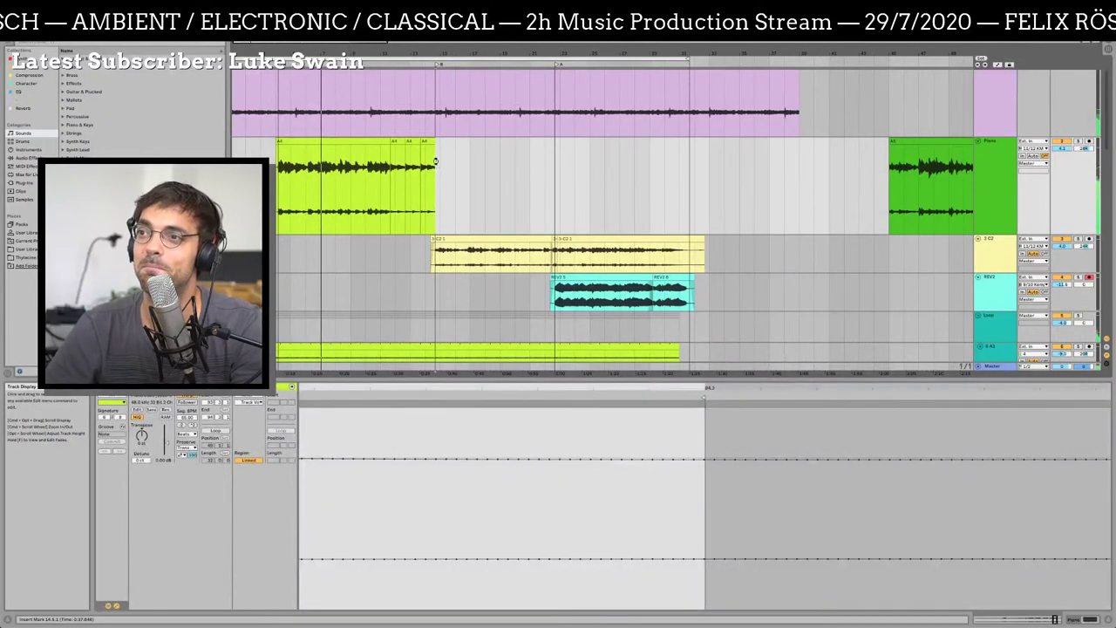